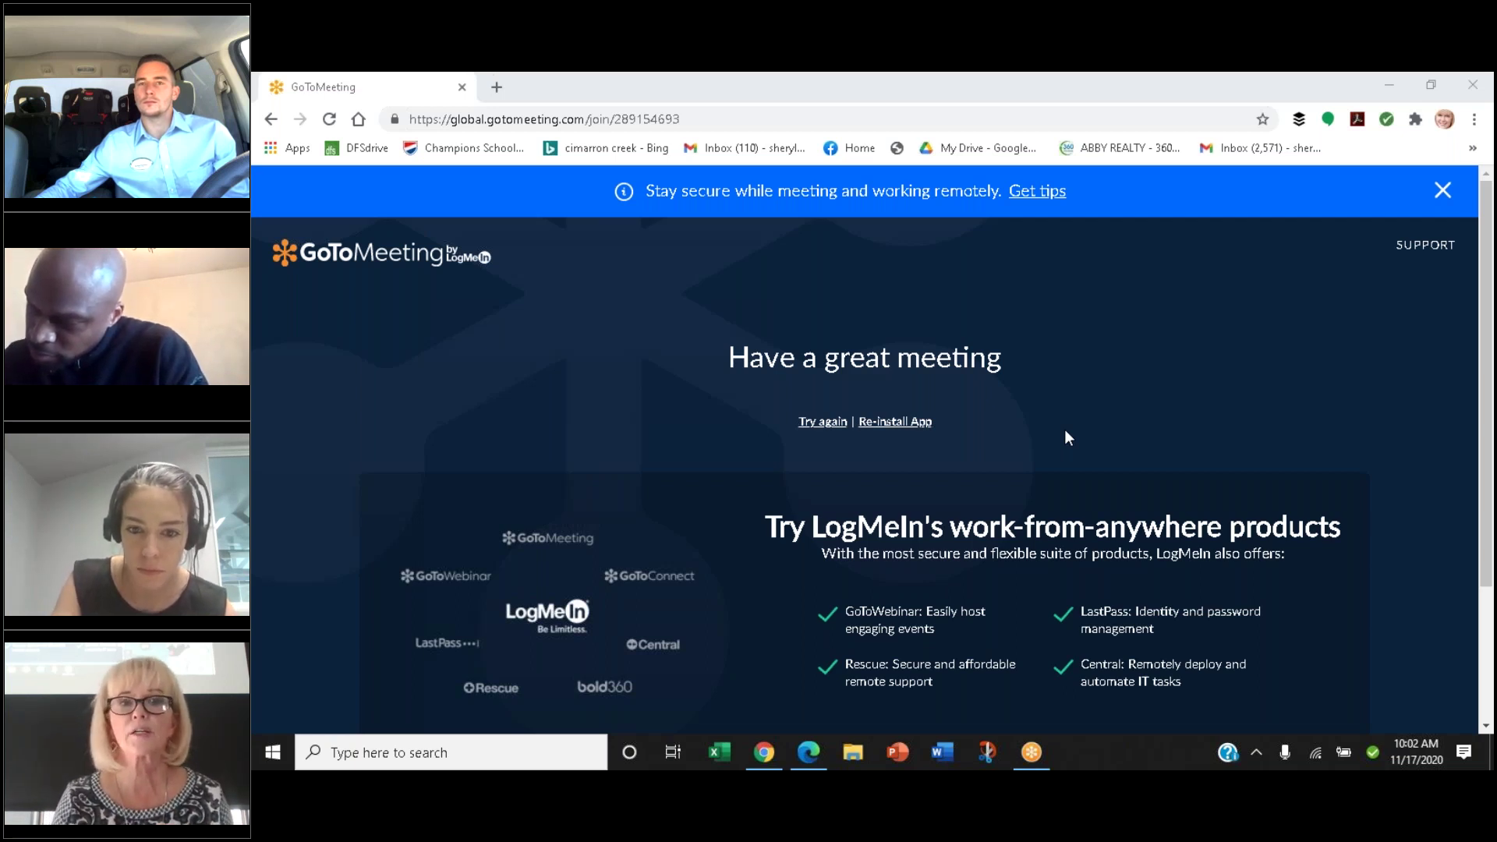
# Load dotloop.com in a new Chrome tab and bring up its sign-in form
pyautogui.click(496, 88)
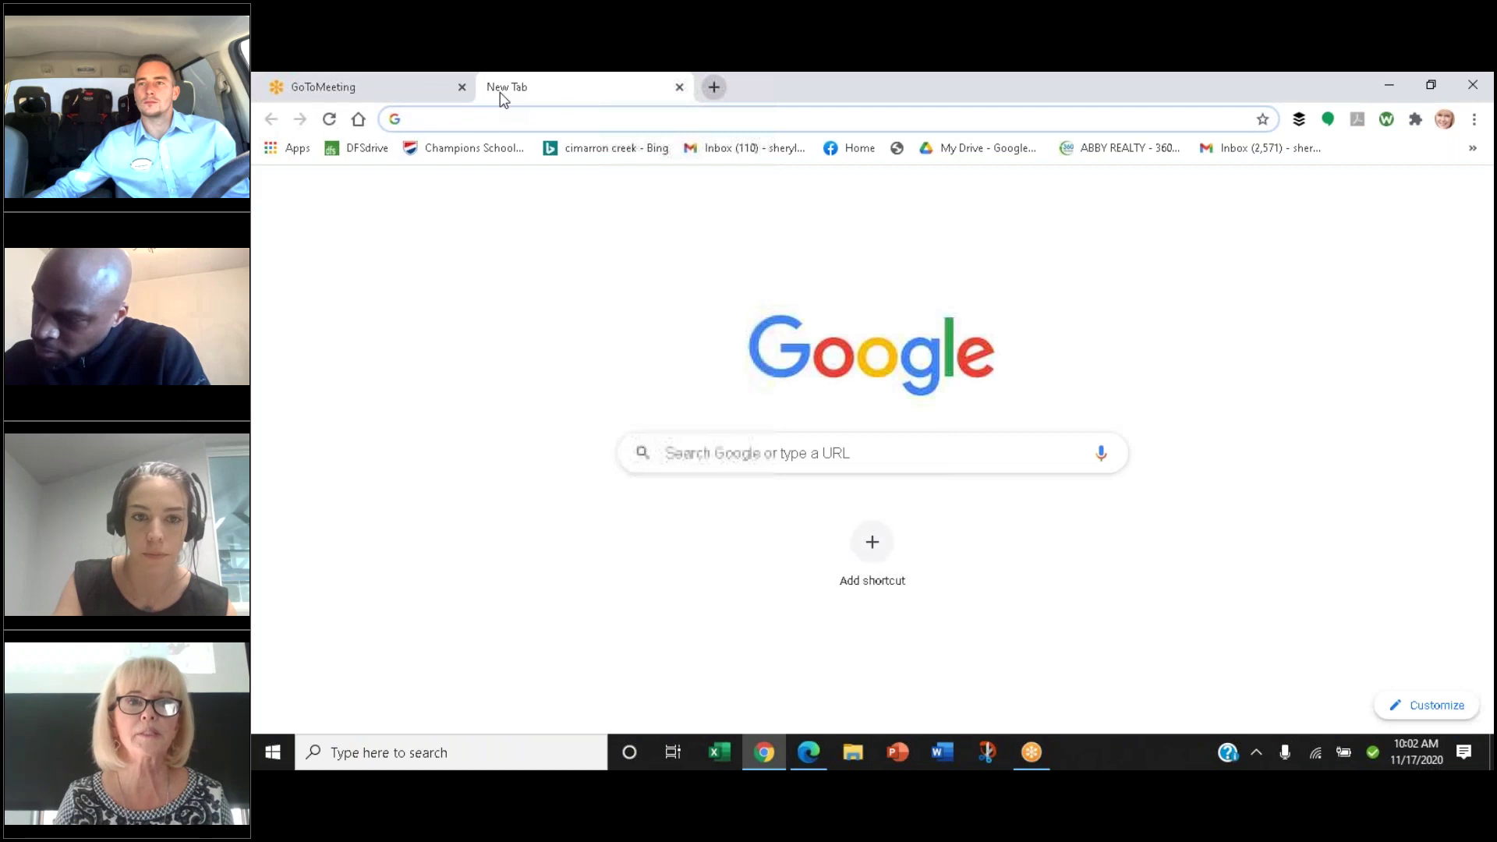
pyautogui.write('dotloo')
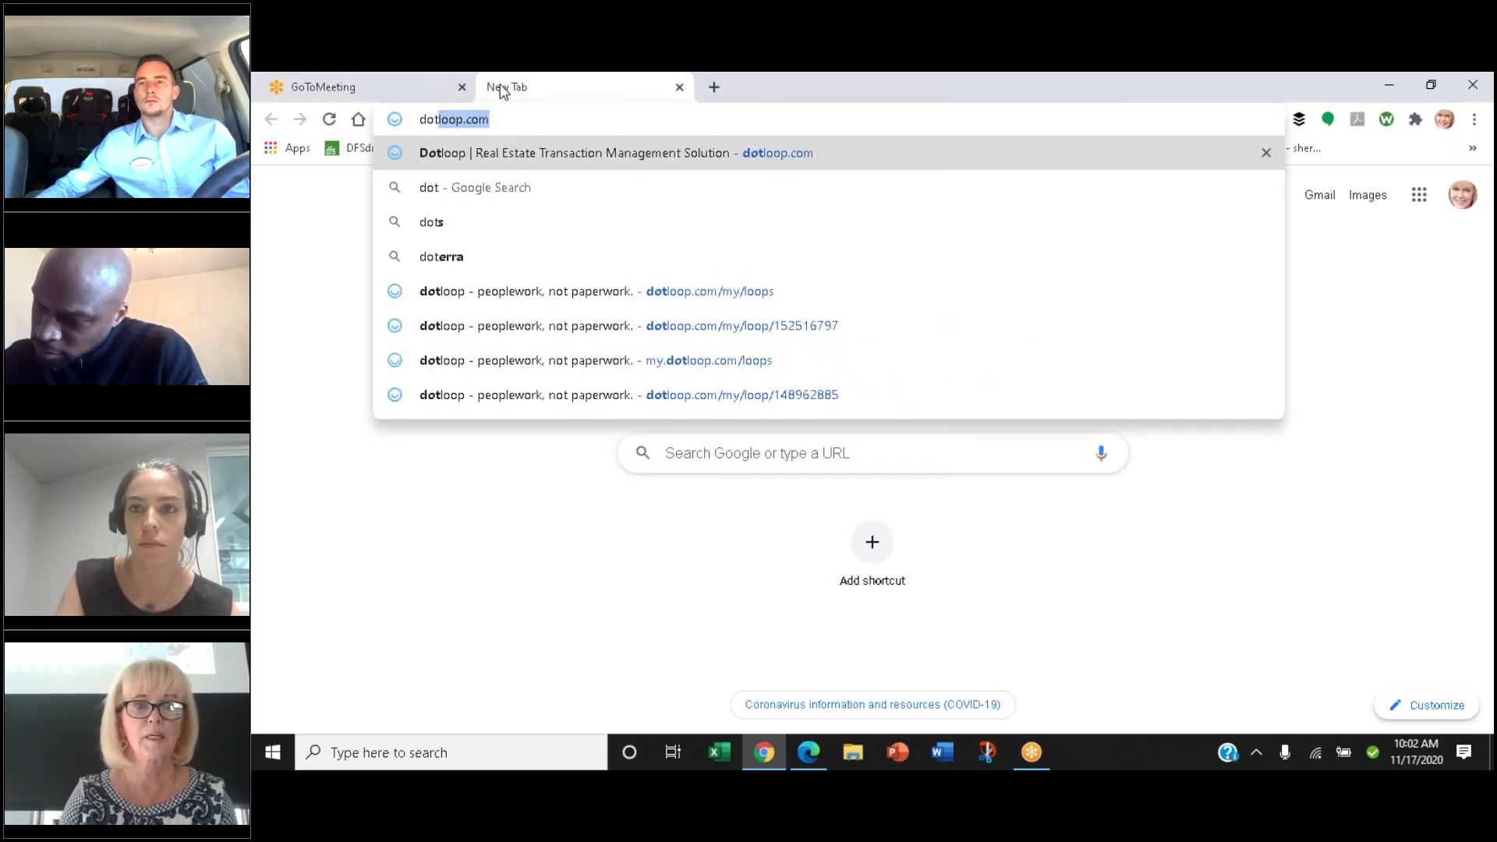
pyautogui.write('p.com')
pyautogui.press('Return')
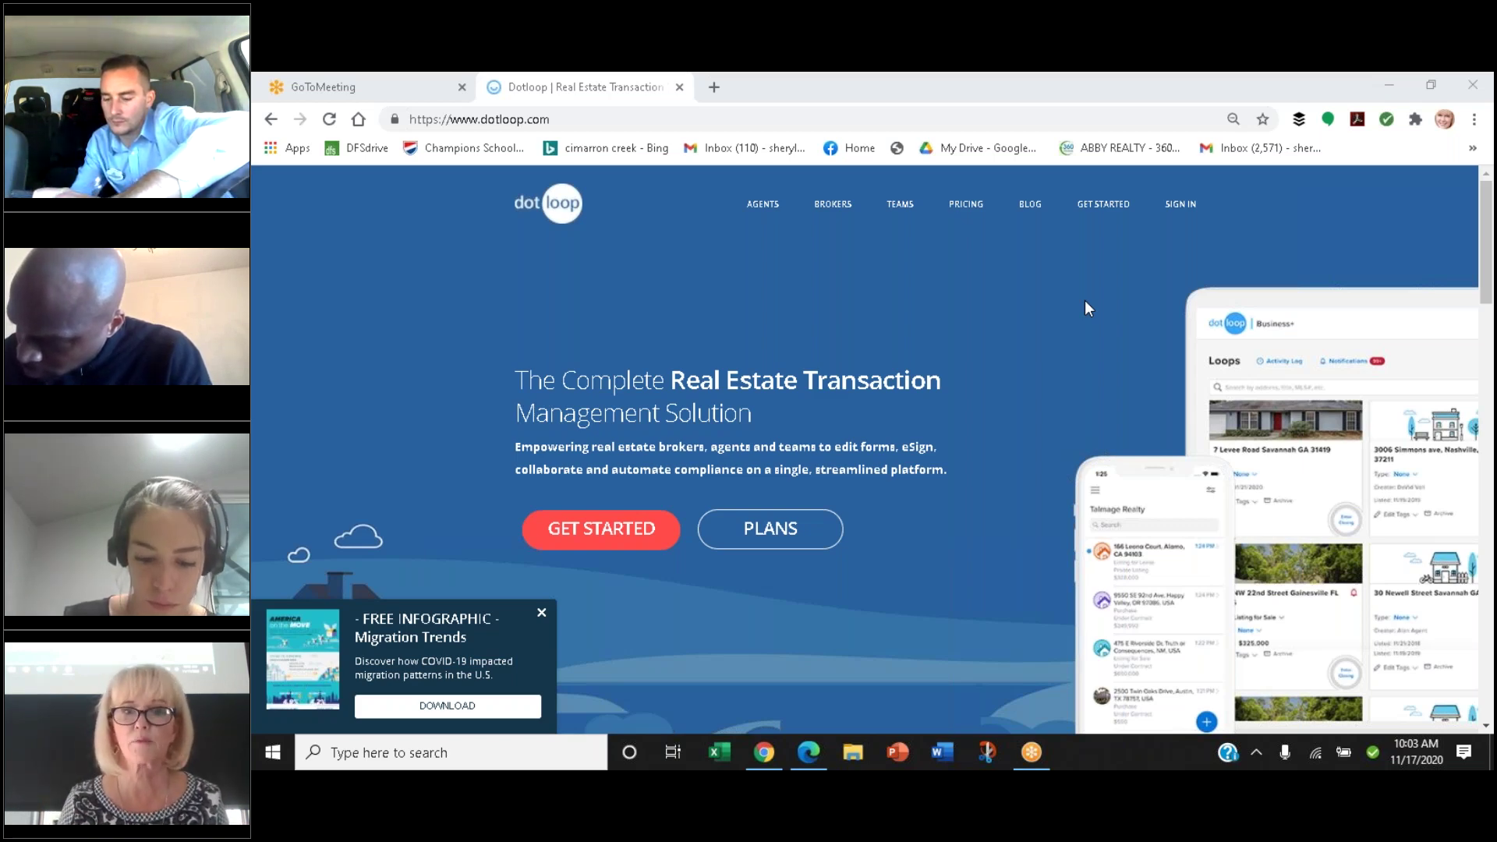
pyautogui.click(1180, 205)
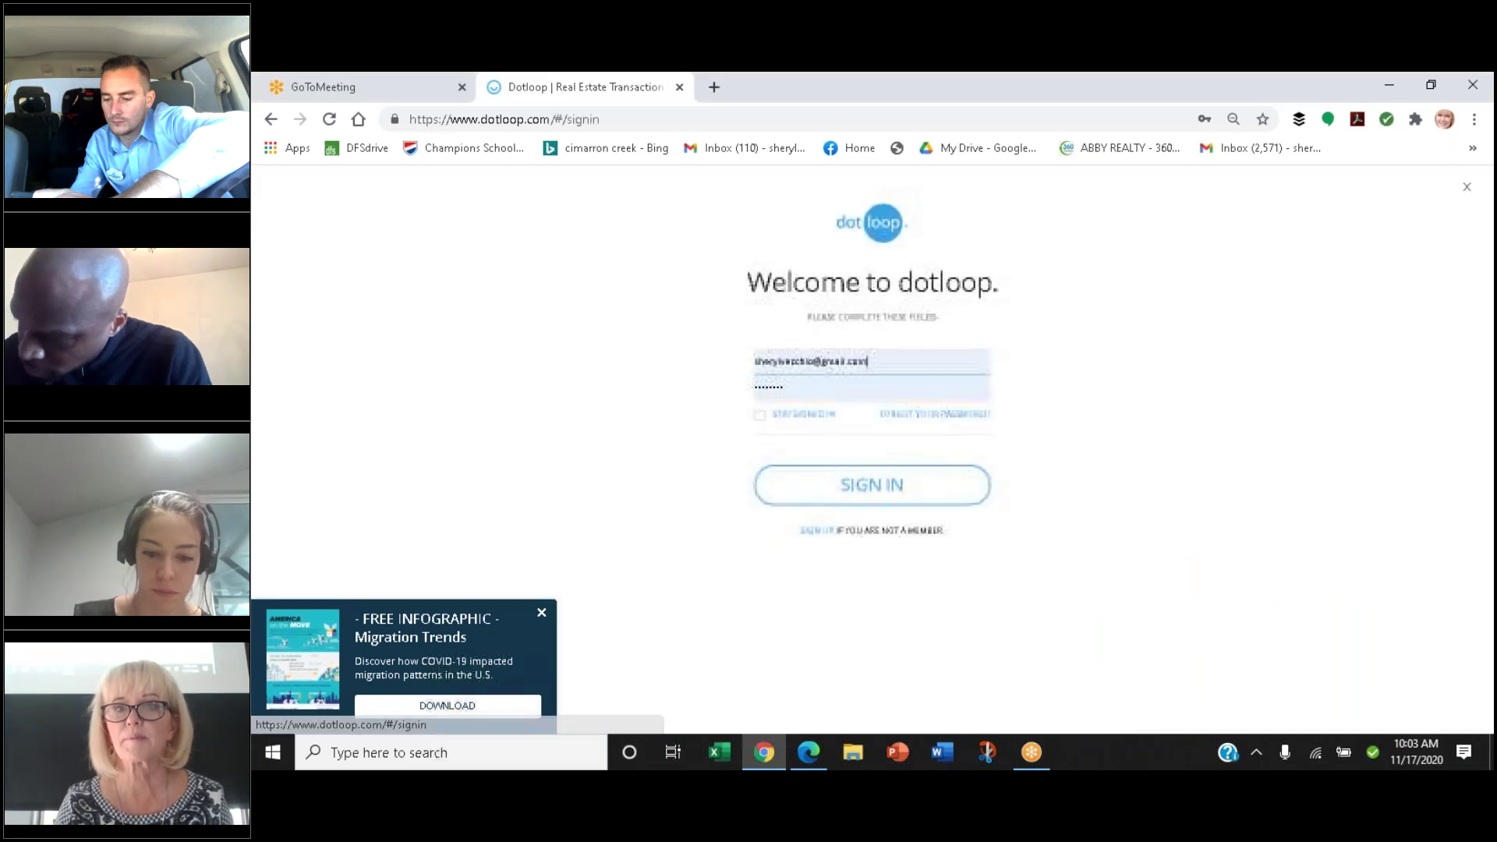
pyautogui.click(813, 491)
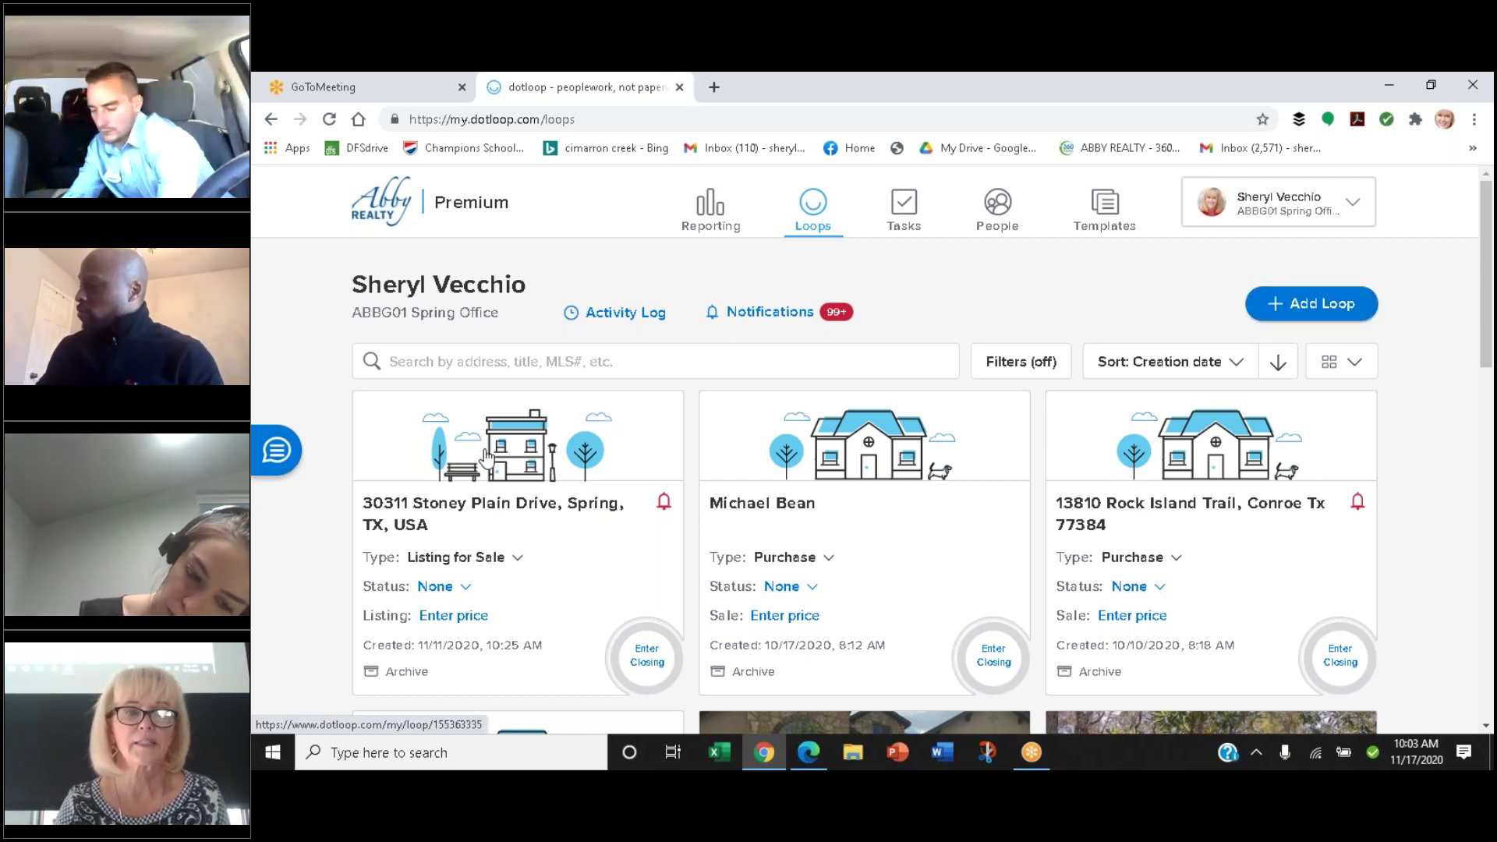
pyautogui.click(487, 456)
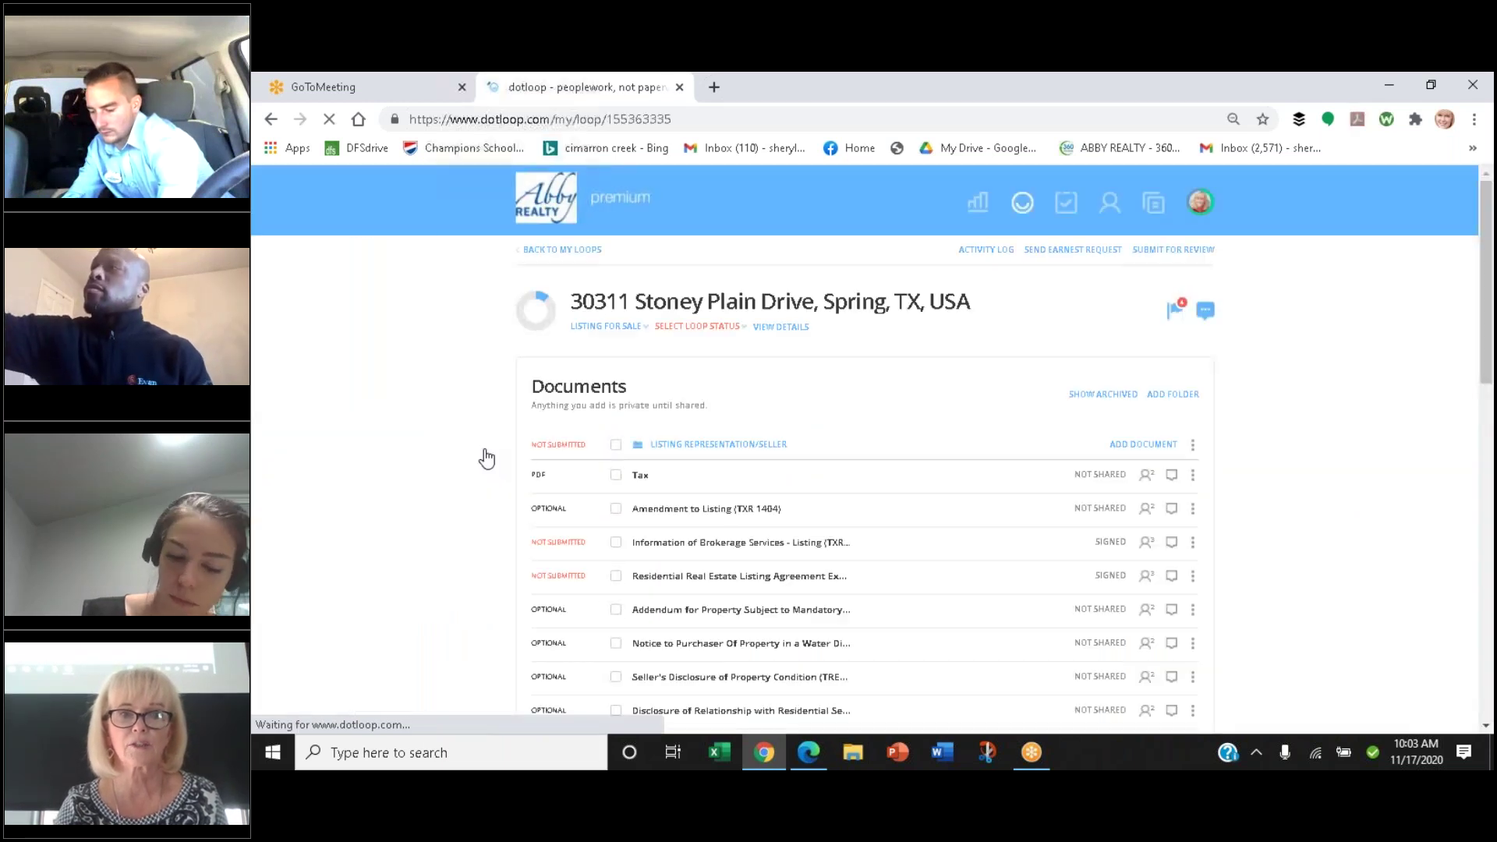
pyautogui.click(781, 328)
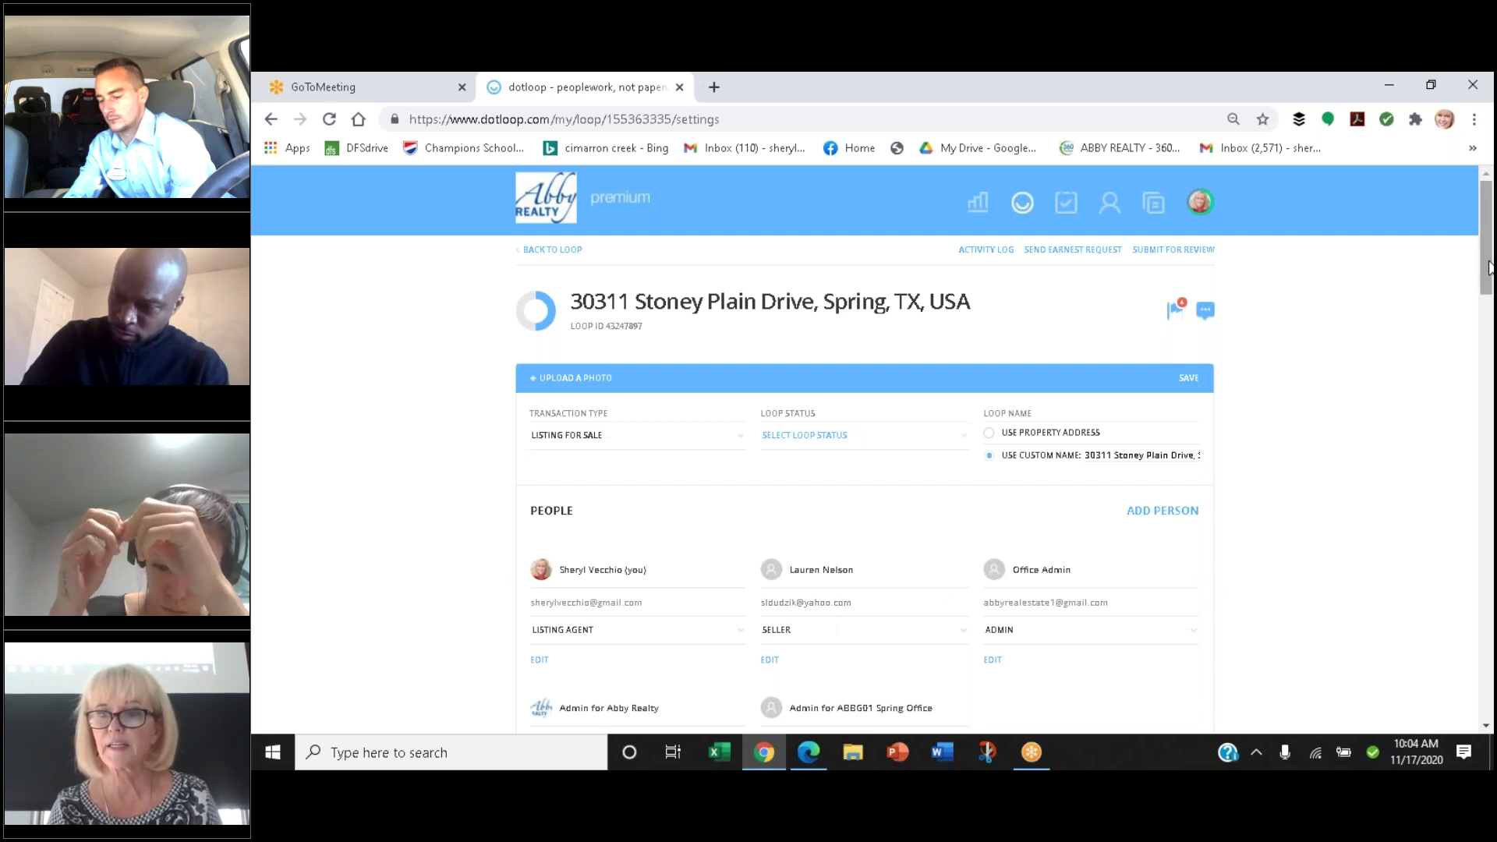
pyautogui.moveTo(1488, 265); pyautogui.dragTo(1485, 394)
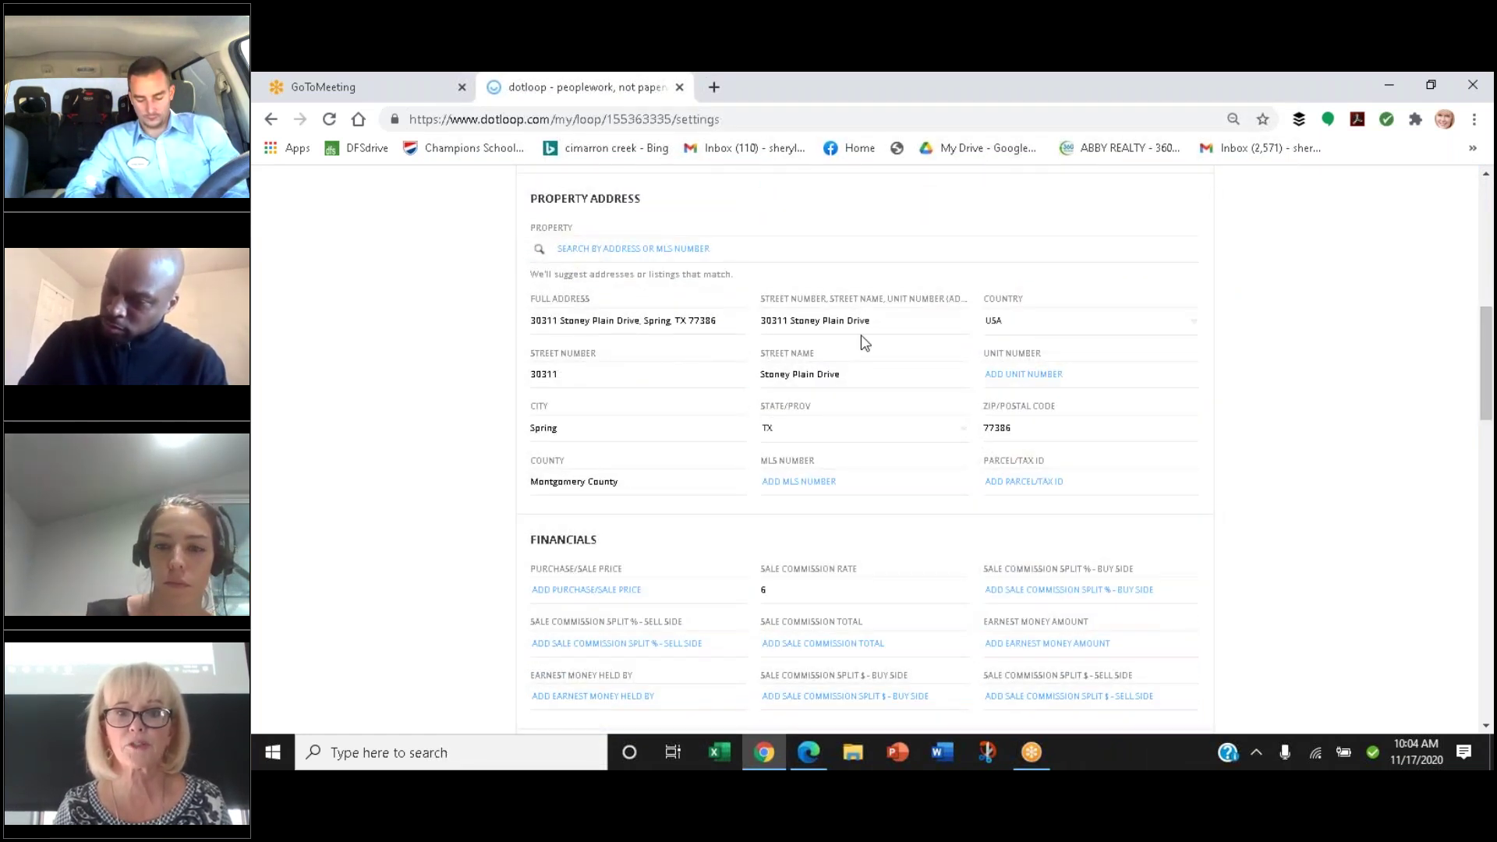
pyautogui.moveTo(1488, 367); pyautogui.dragTo(1490, 428)
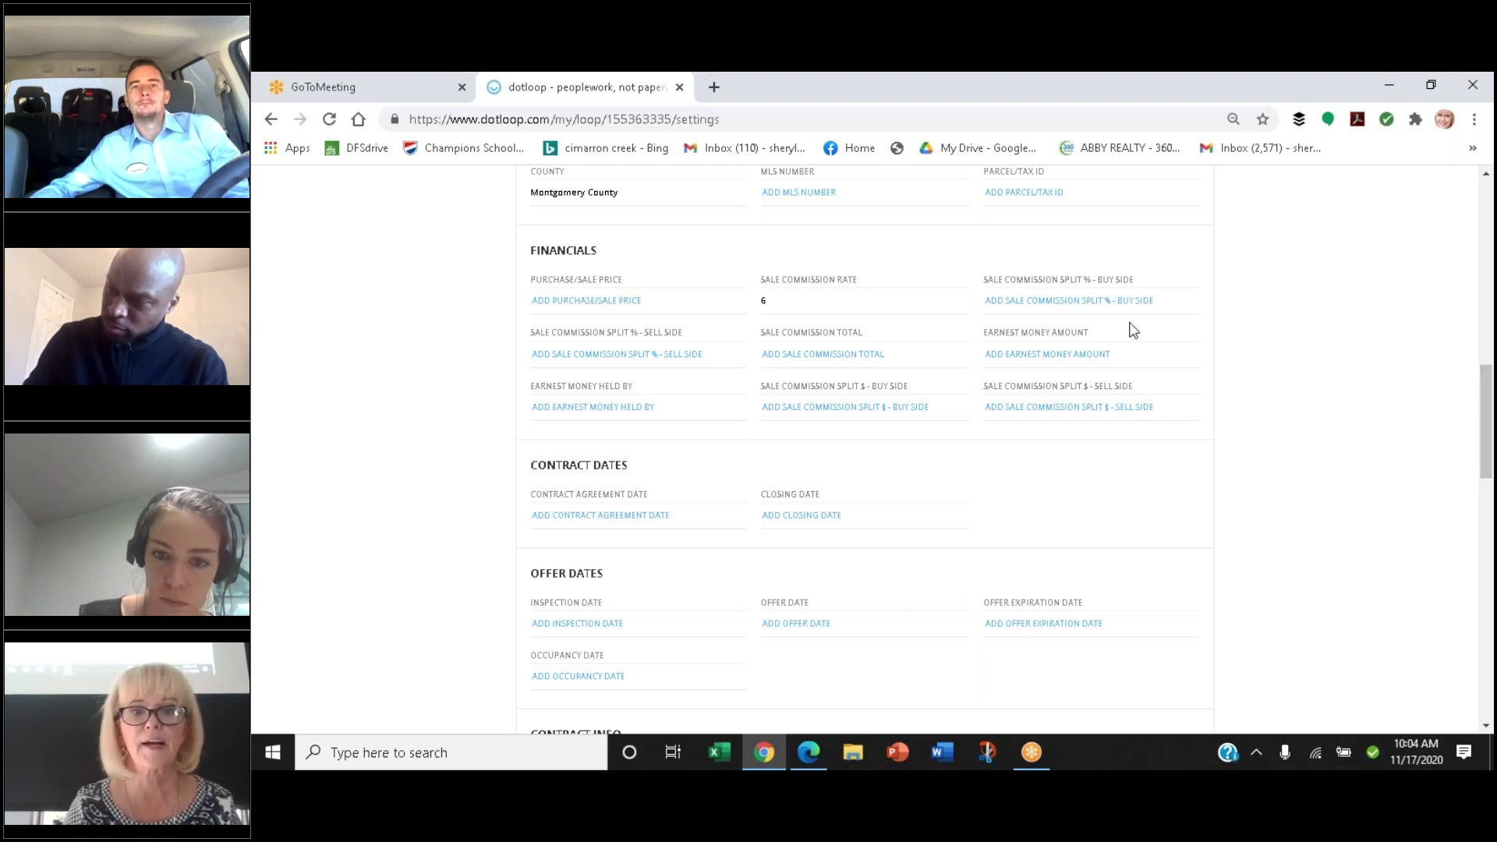
pyautogui.moveTo(769, 300); pyautogui.dragTo(753, 303)
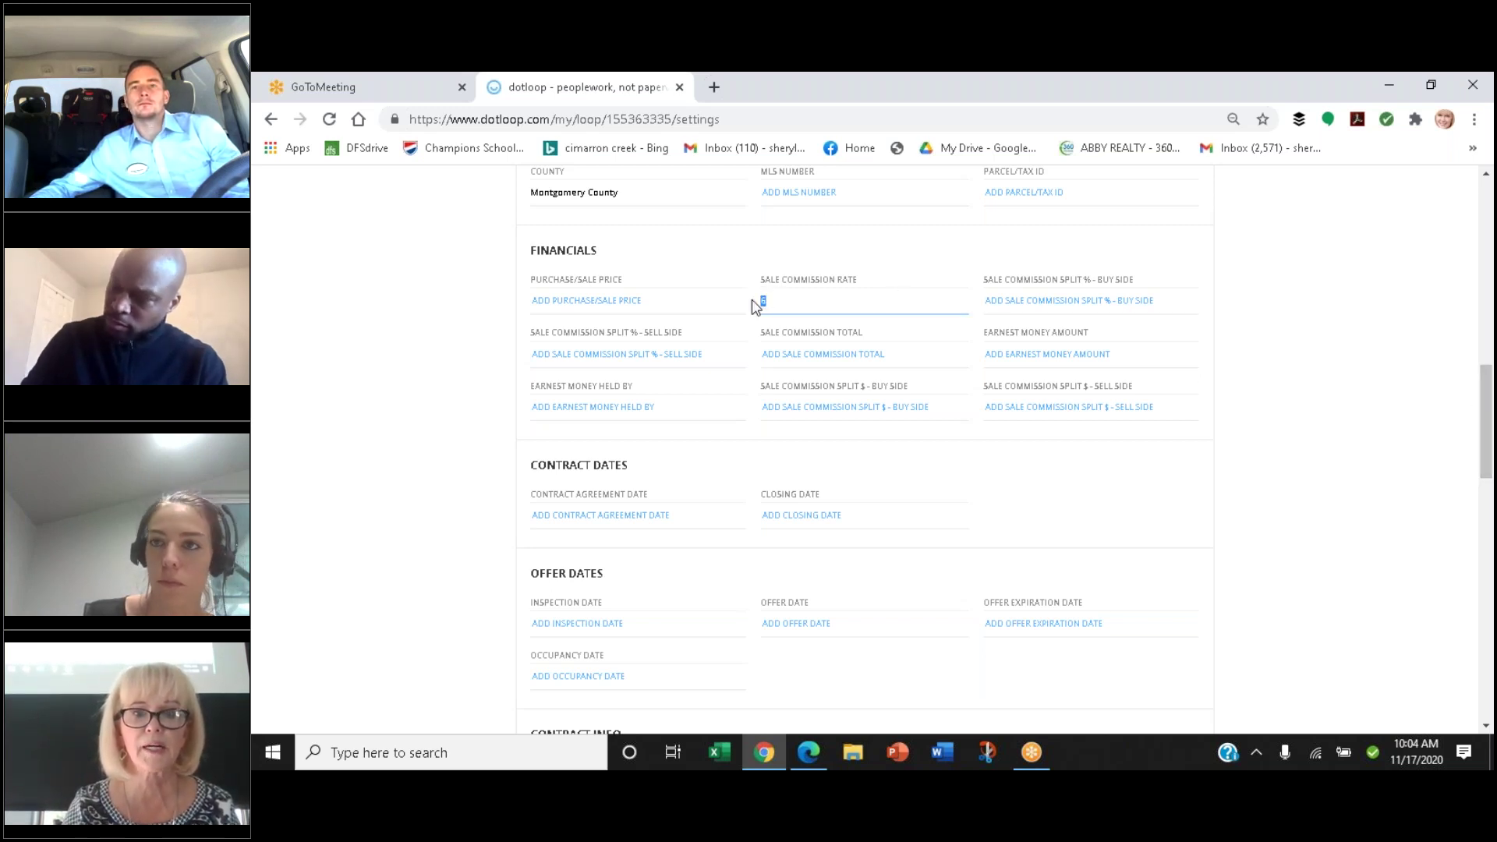
# Delete the 6 from the Sale Commission Rate field
pyautogui.press('BackSpace')
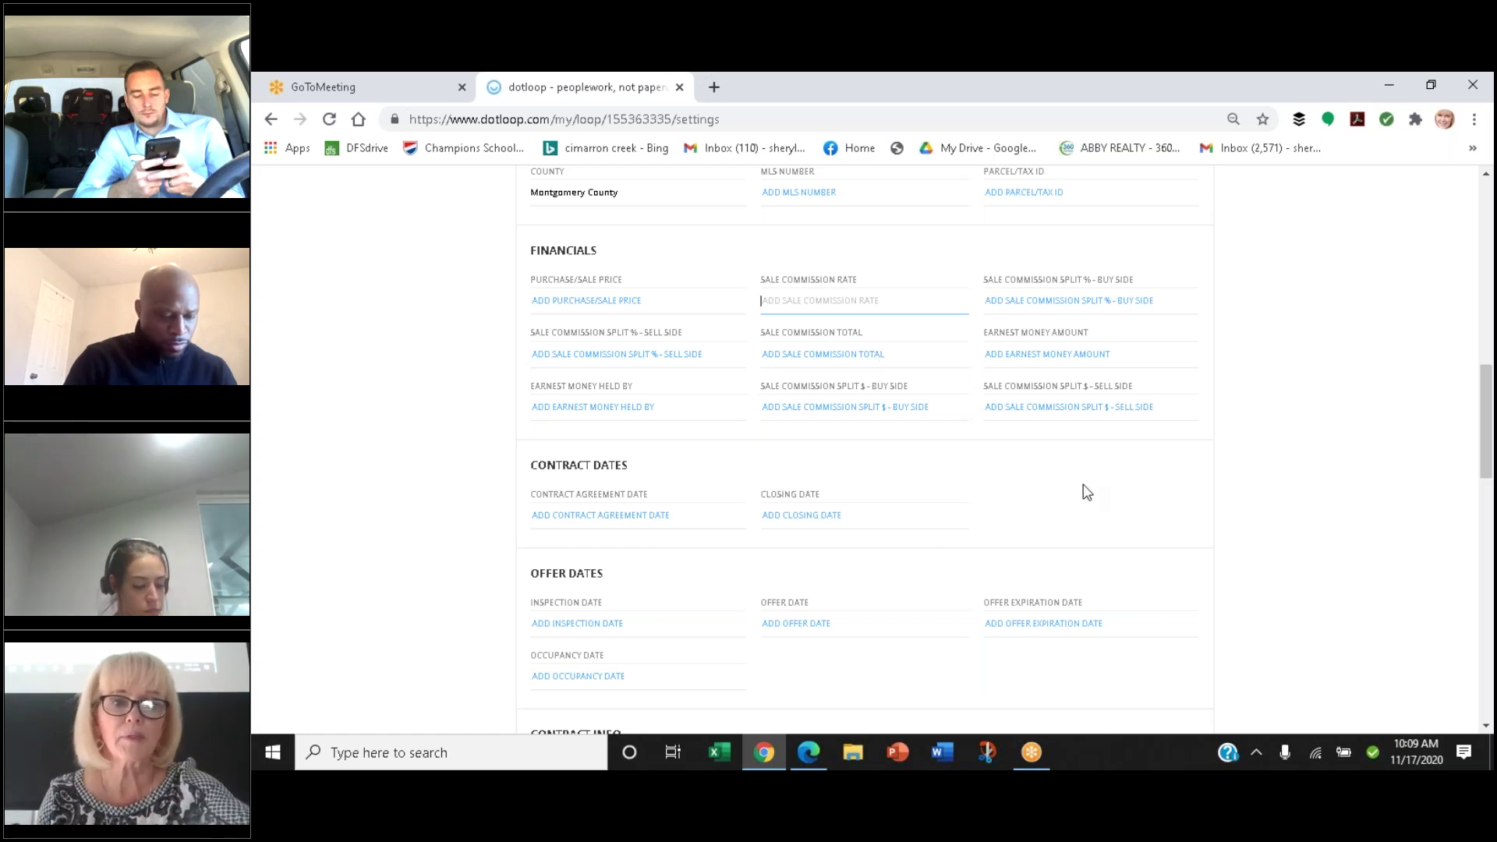
# Clear the Listing Date 12/02/2020 and the Expiration Date 06/30/2021
pyautogui.scroll(-5, 1085, 491)
pyautogui.scroll(-4, 1086, 492)
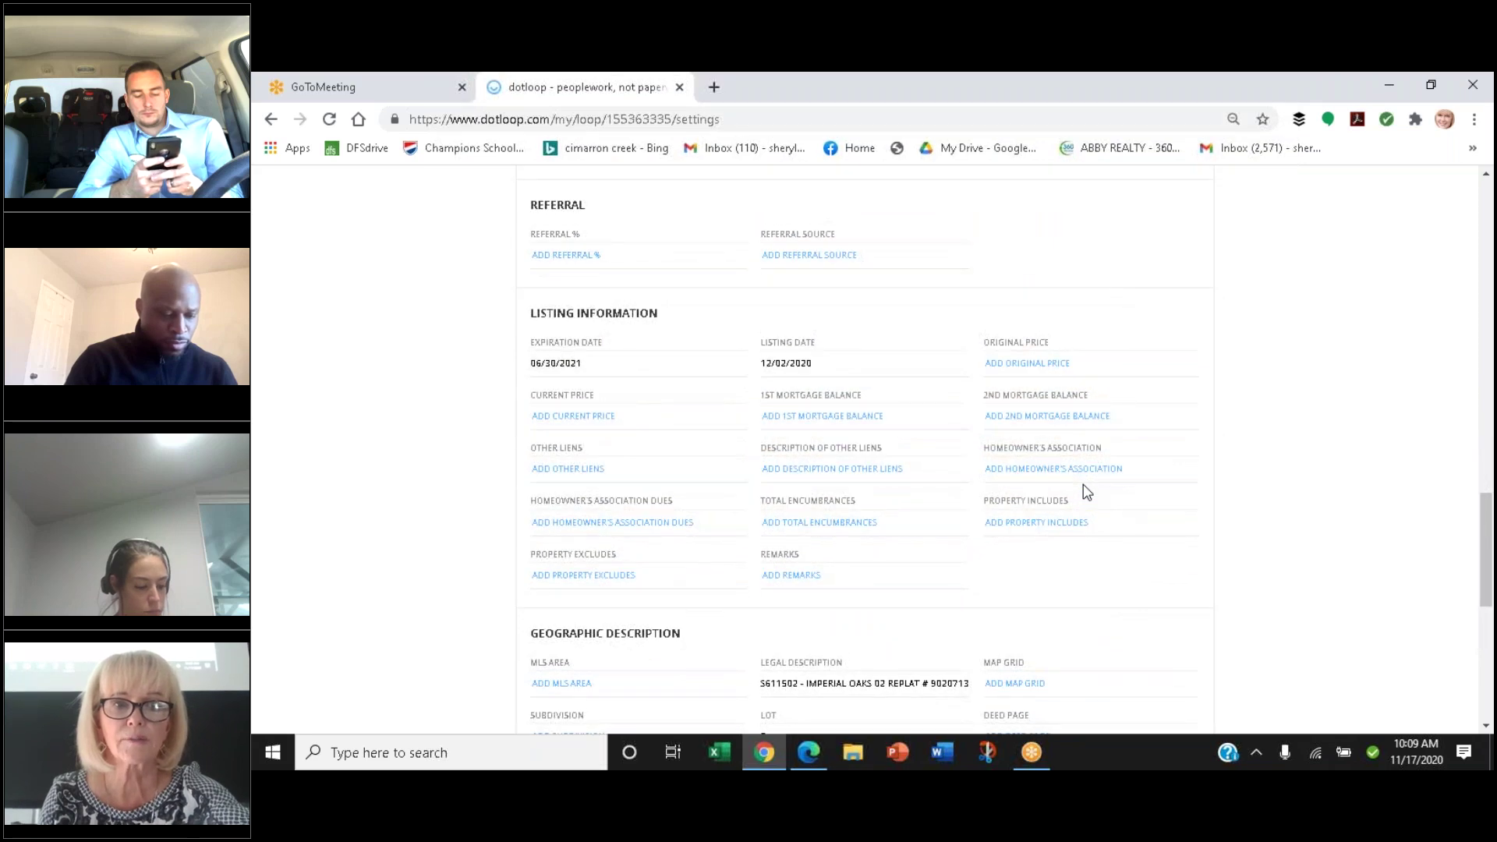
pyautogui.scroll(-1, 1087, 491)
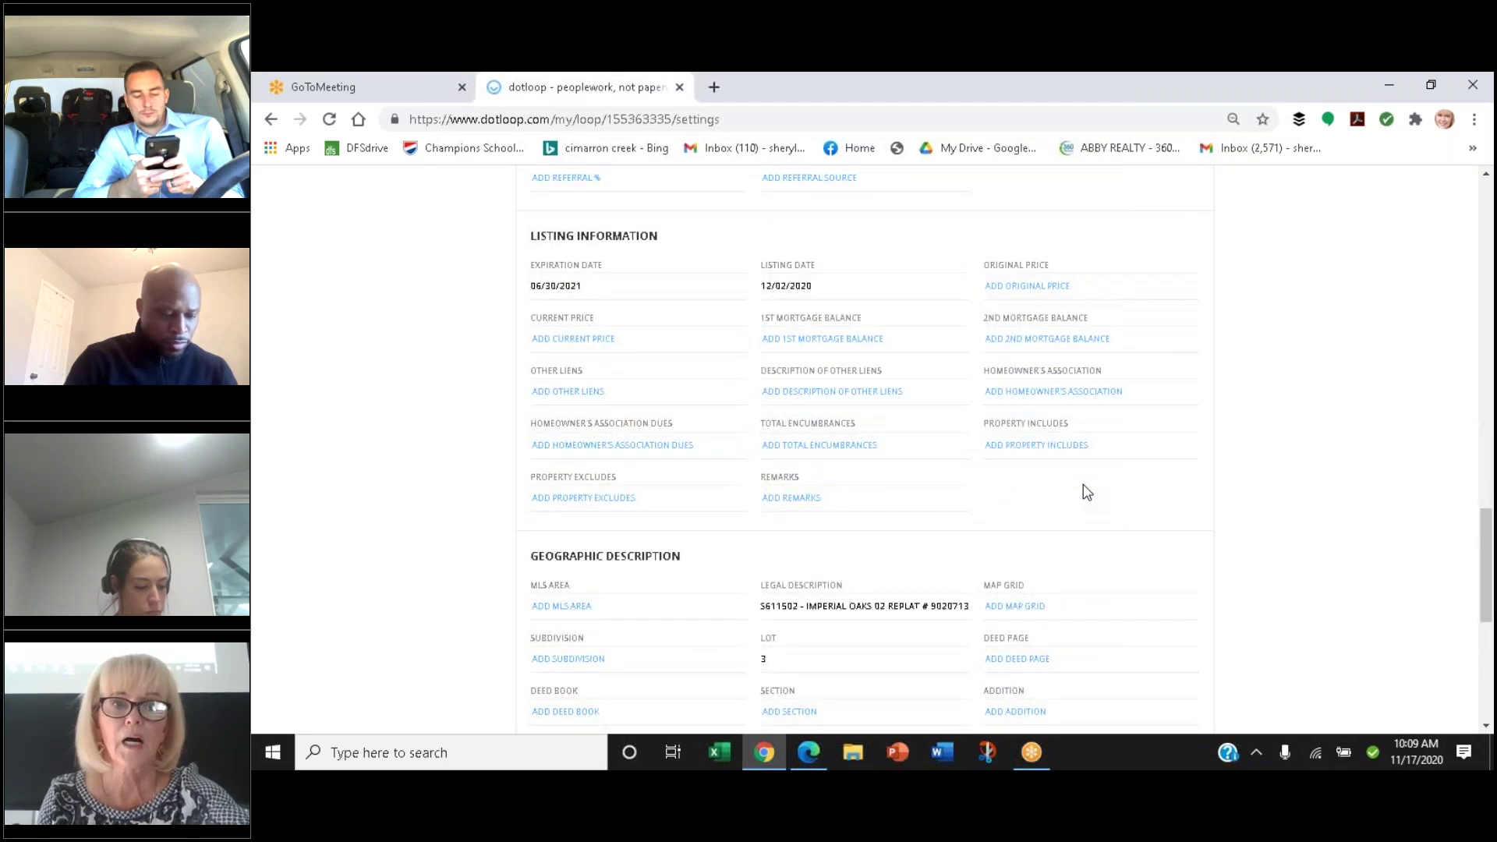
pyautogui.click(822, 286)
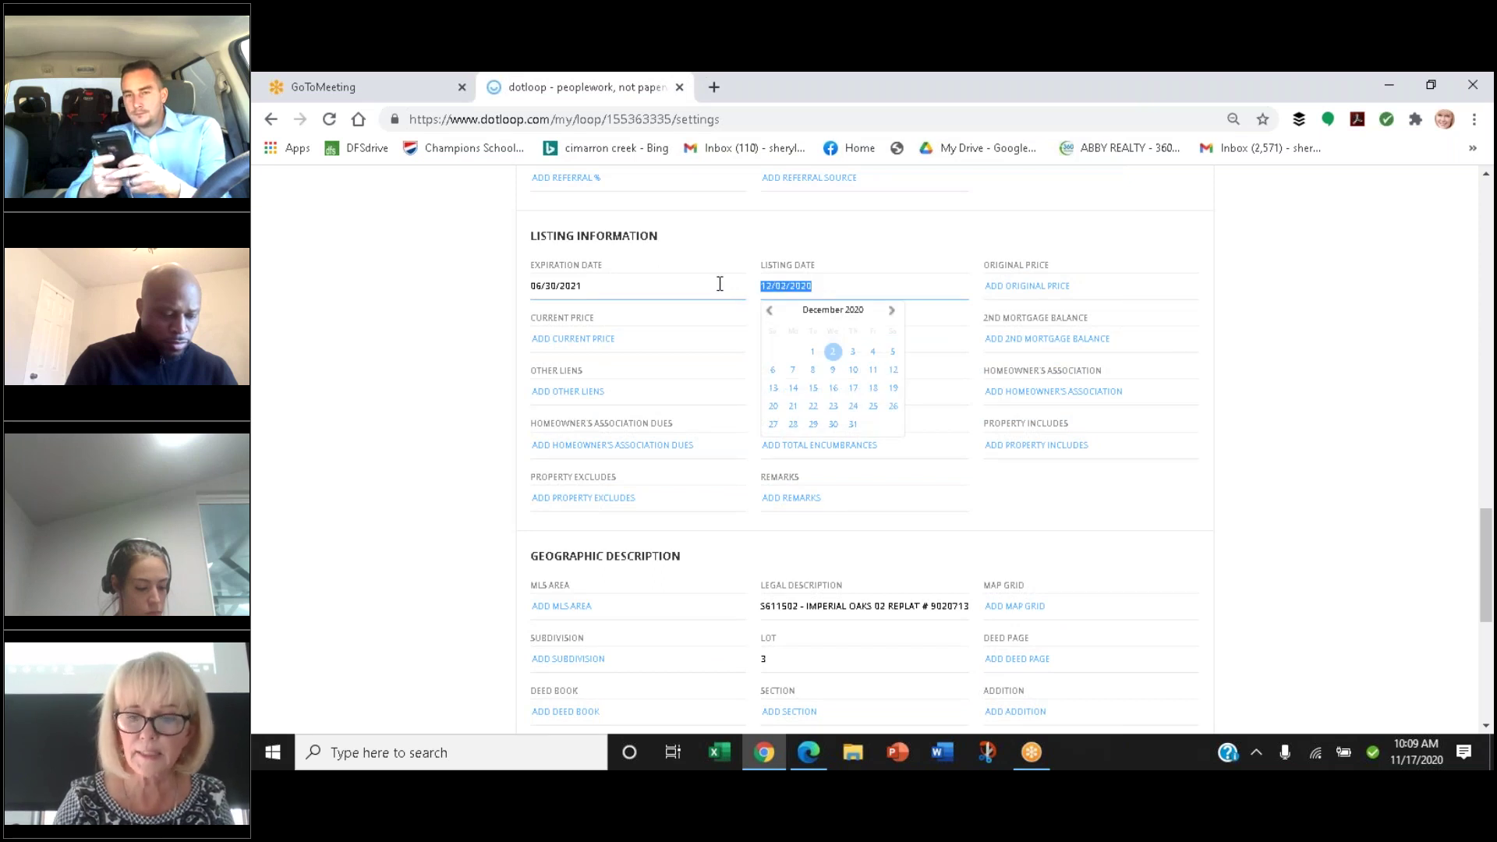
pyautogui.press('BackSpace')
pyautogui.click(587, 293)
pyautogui.press('BackSpace')
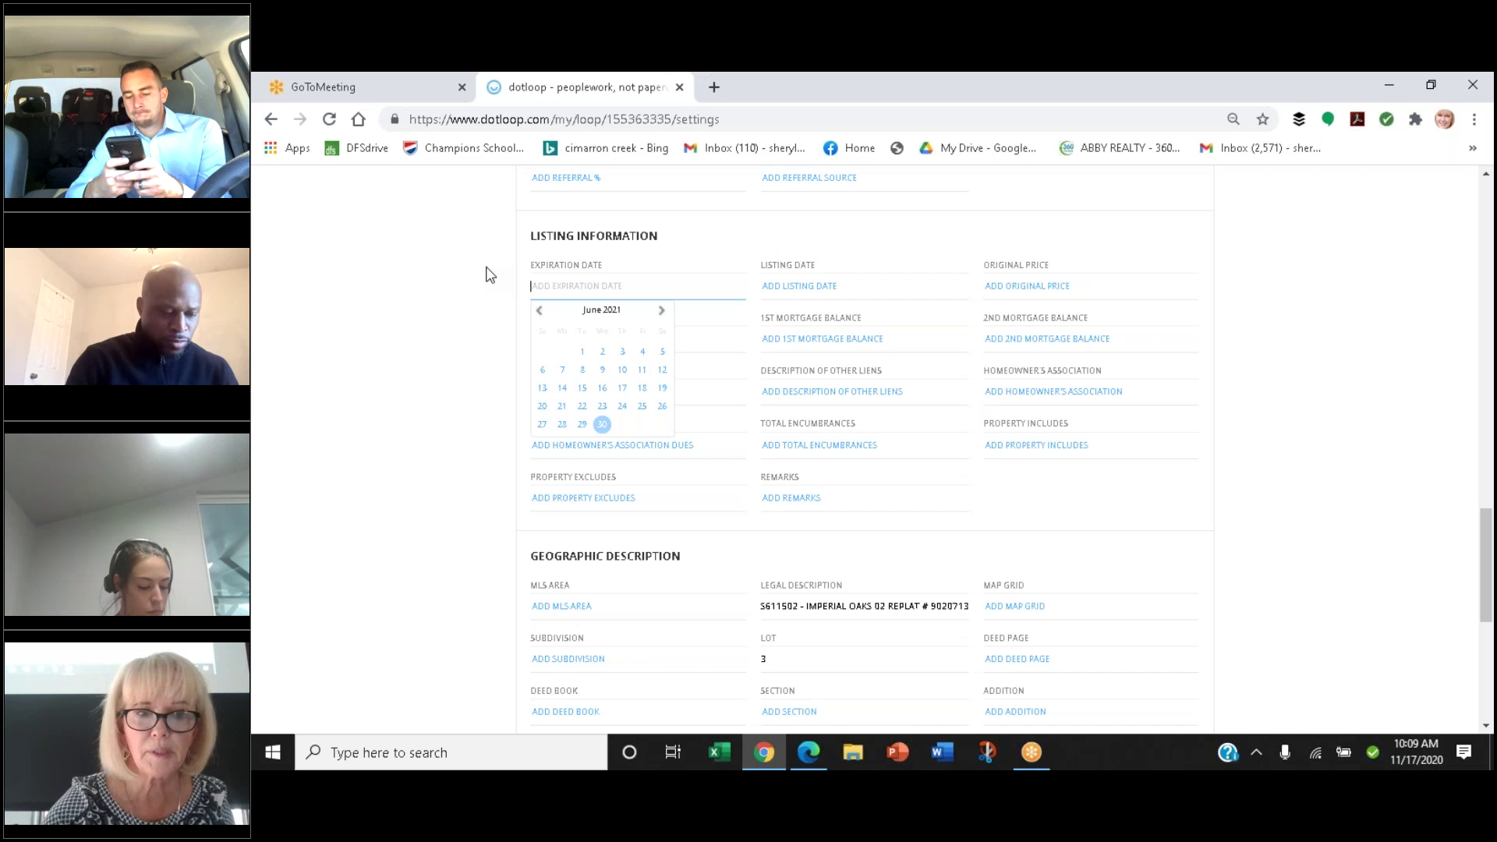
# Save the updated loop details
pyautogui.click(1484, 393)
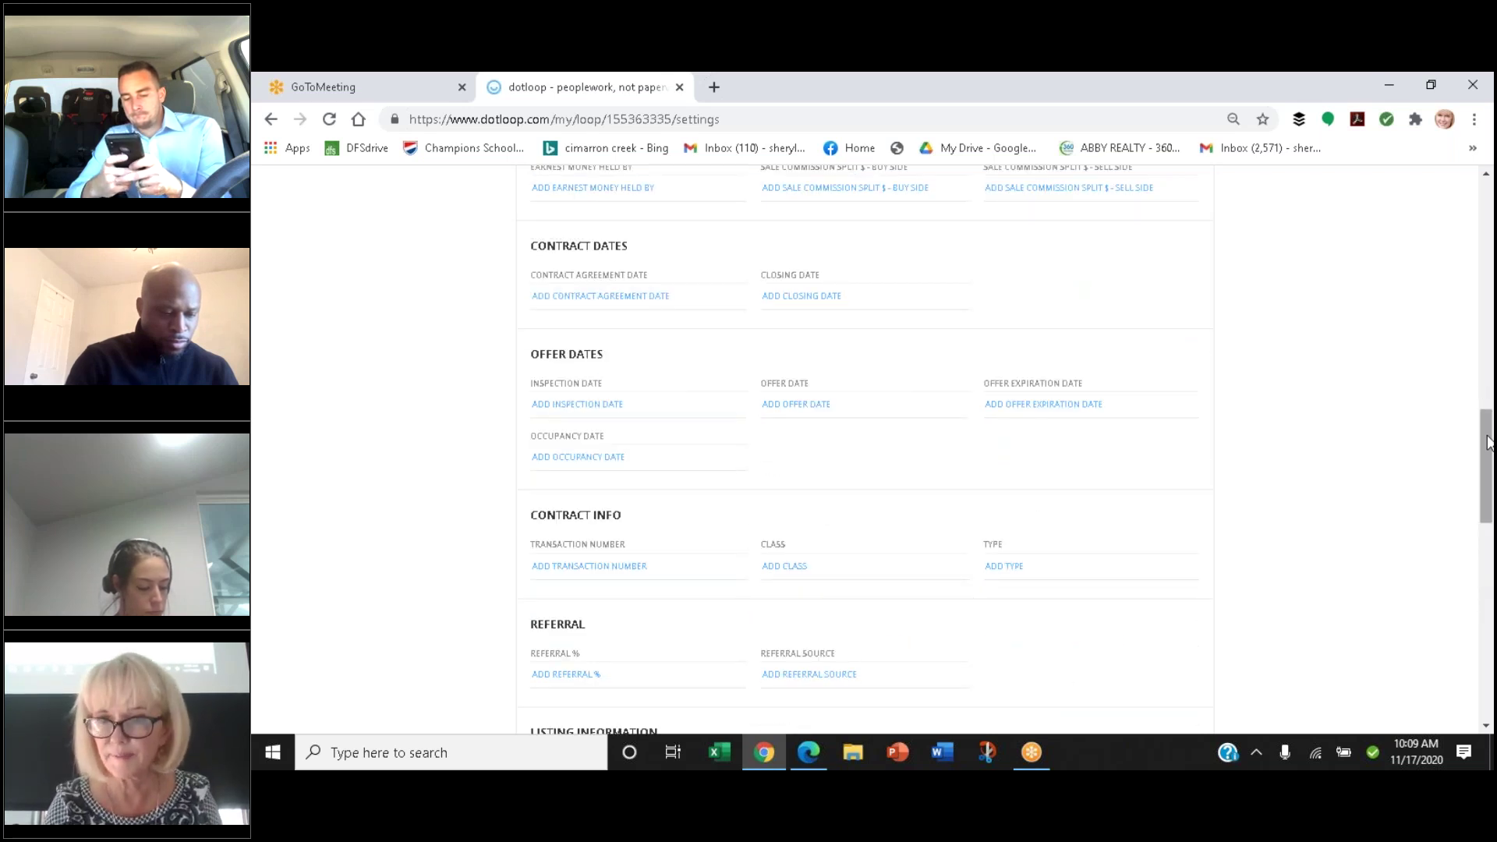
pyautogui.scroll(-2, 1489, 468)
pyautogui.moveTo(1491, 475); pyautogui.dragTo(1491, 605)
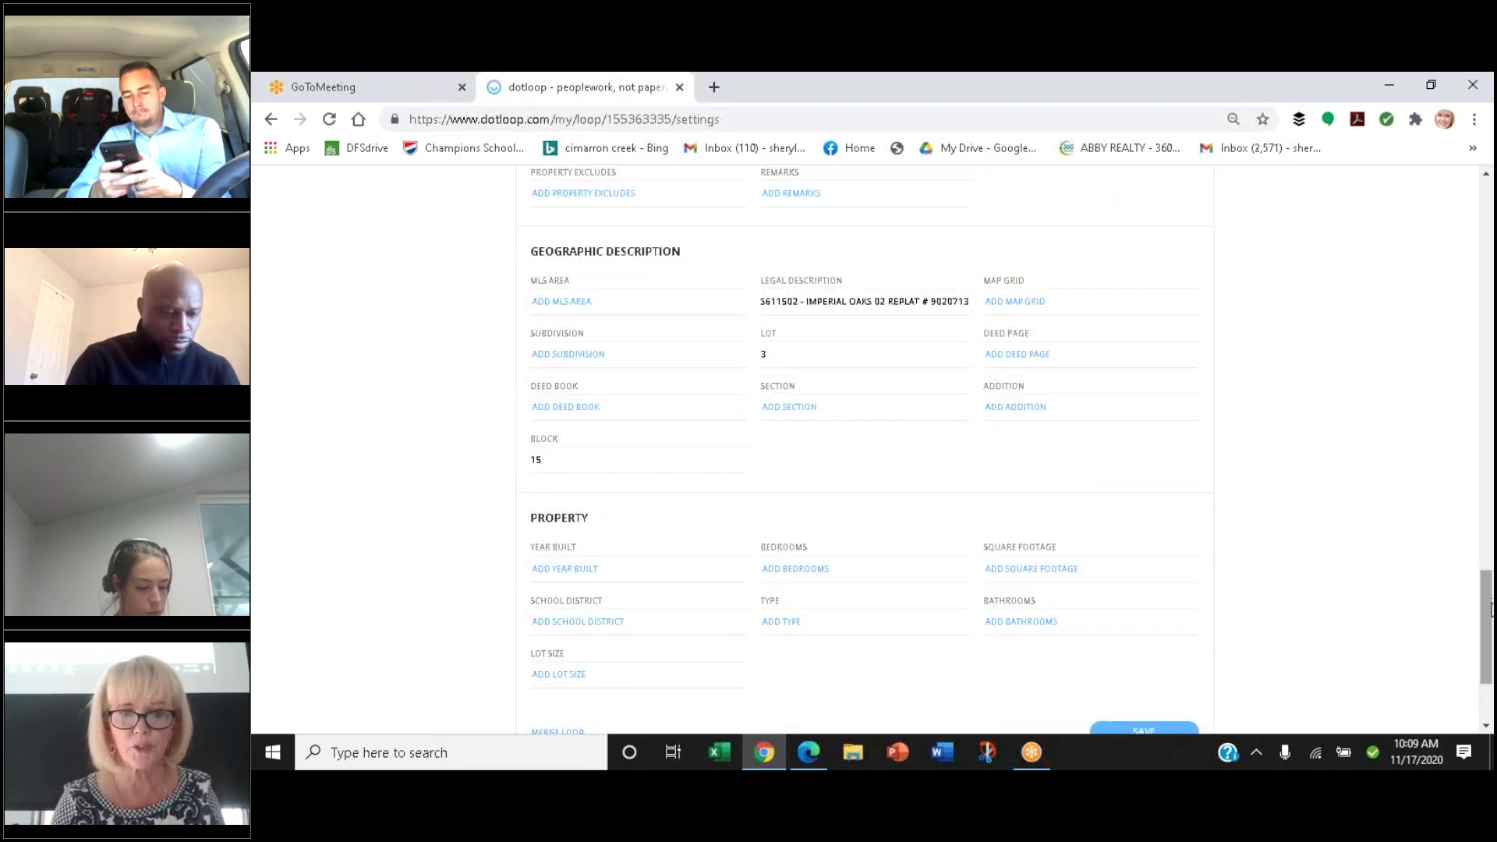
pyautogui.moveTo(1490, 605); pyautogui.dragTo(1491, 639)
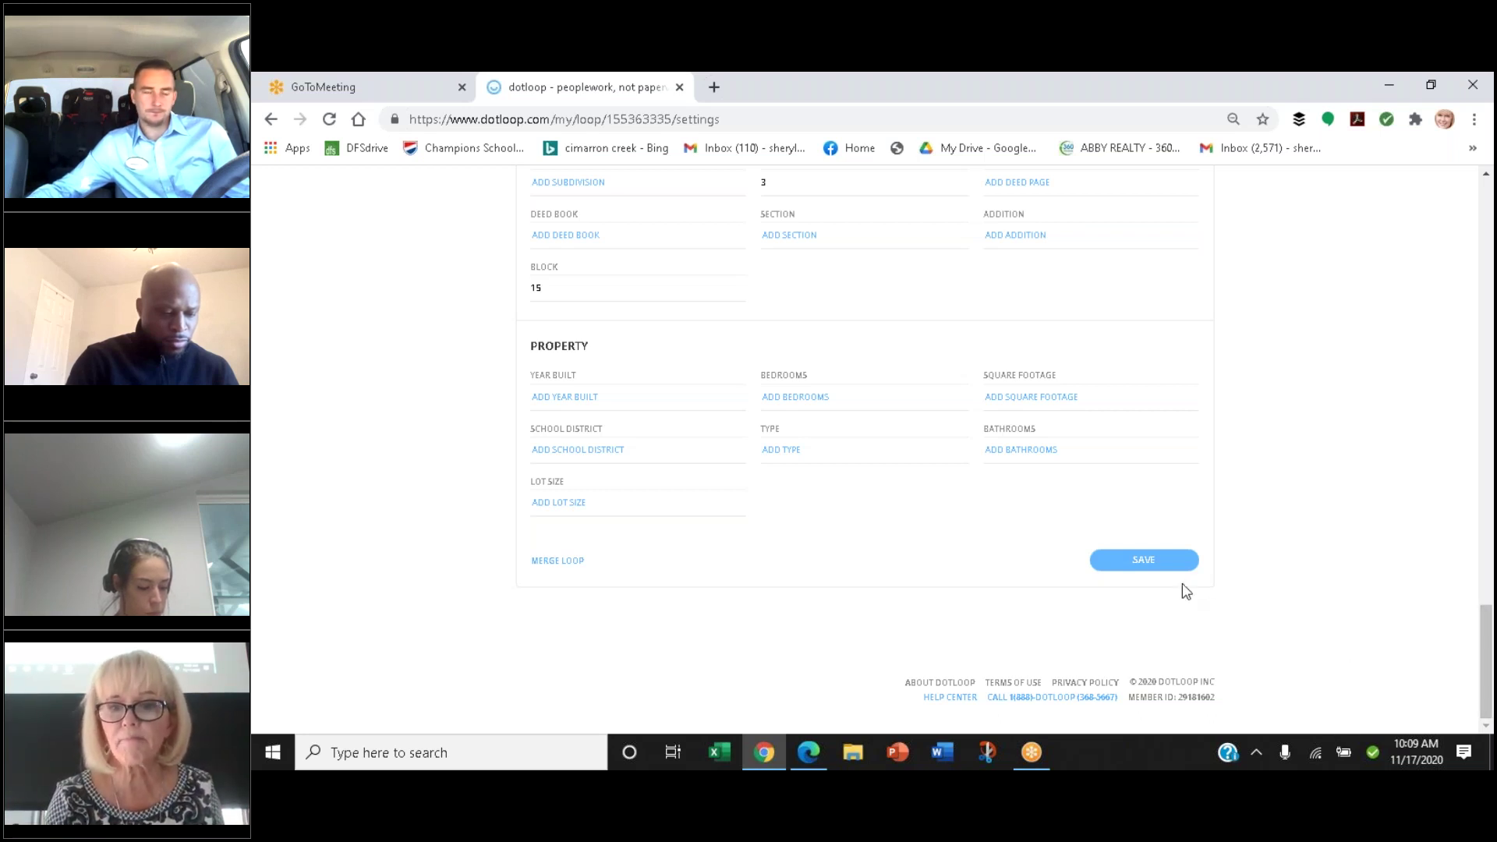
pyautogui.click(1157, 574)
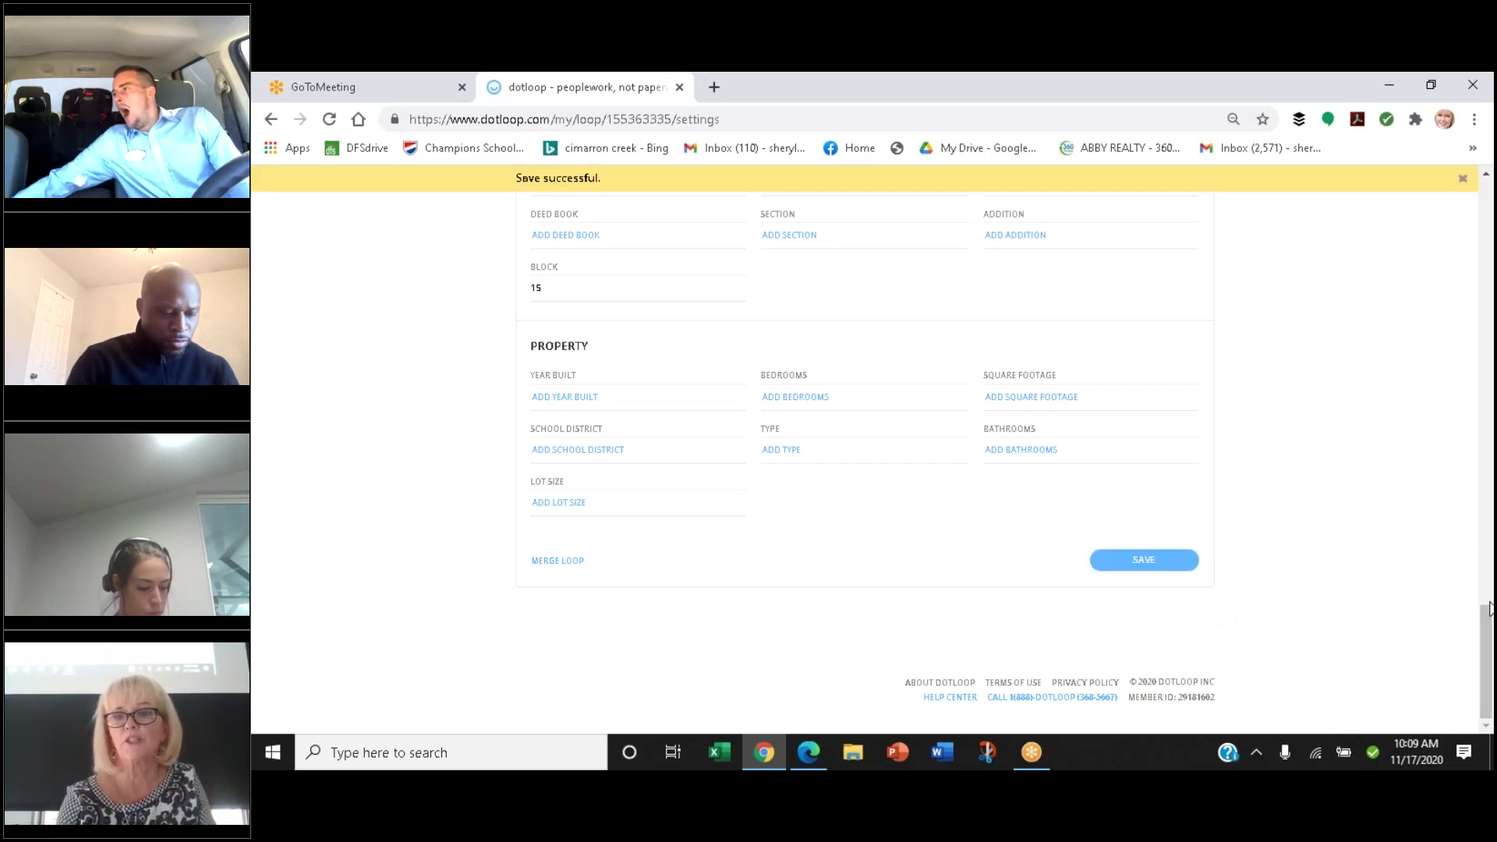
# Scroll back to the top of the saved loop settings page
pyautogui.moveTo(1487, 628); pyautogui.dragTo(1490, 180)
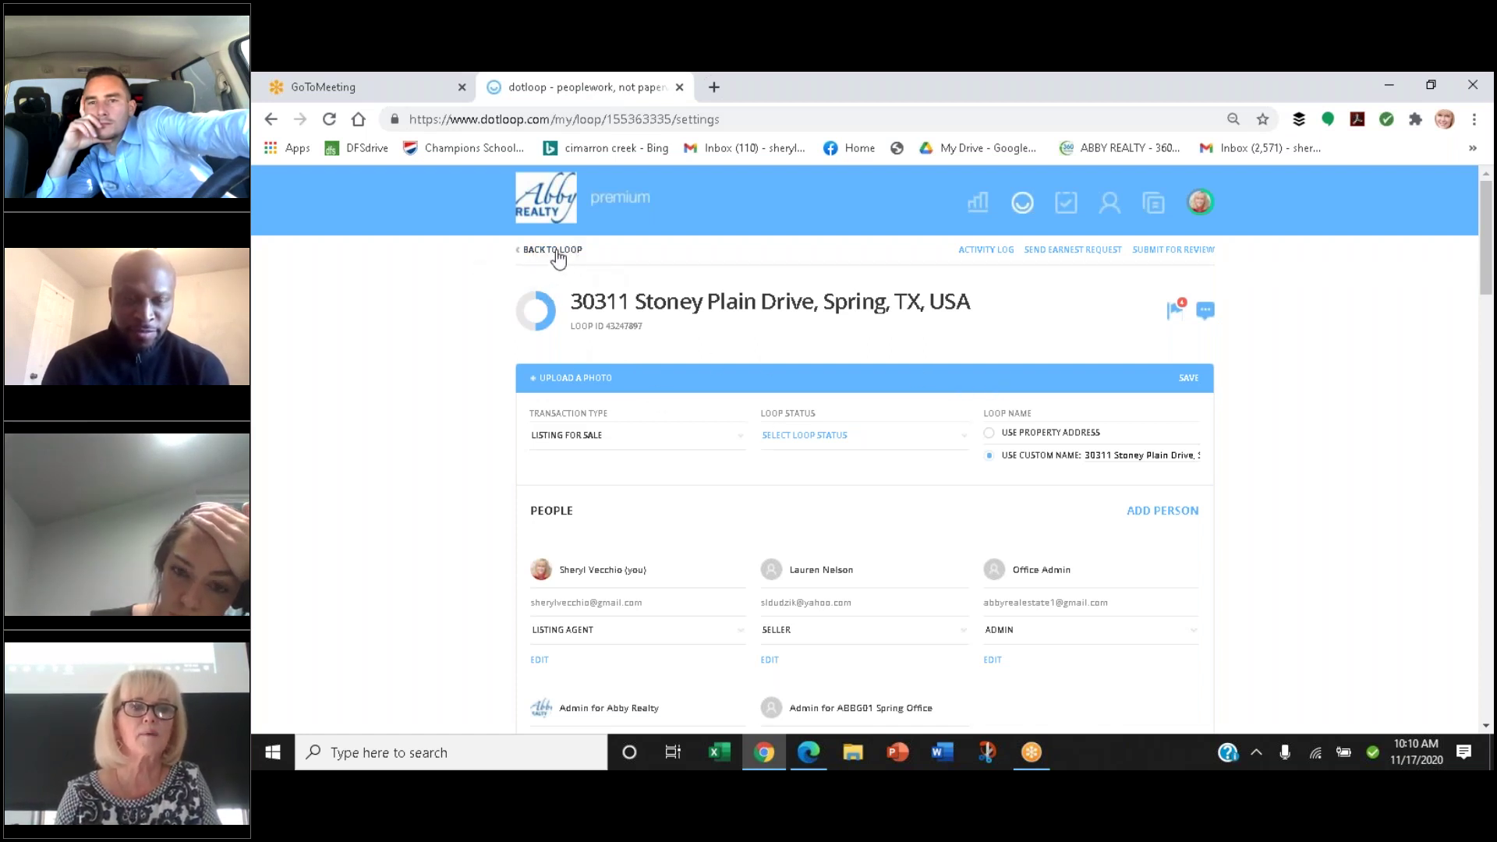
# Return to the loop's documents and archive Amendment to Listing (TXR 1404)
pyautogui.click(558, 251)
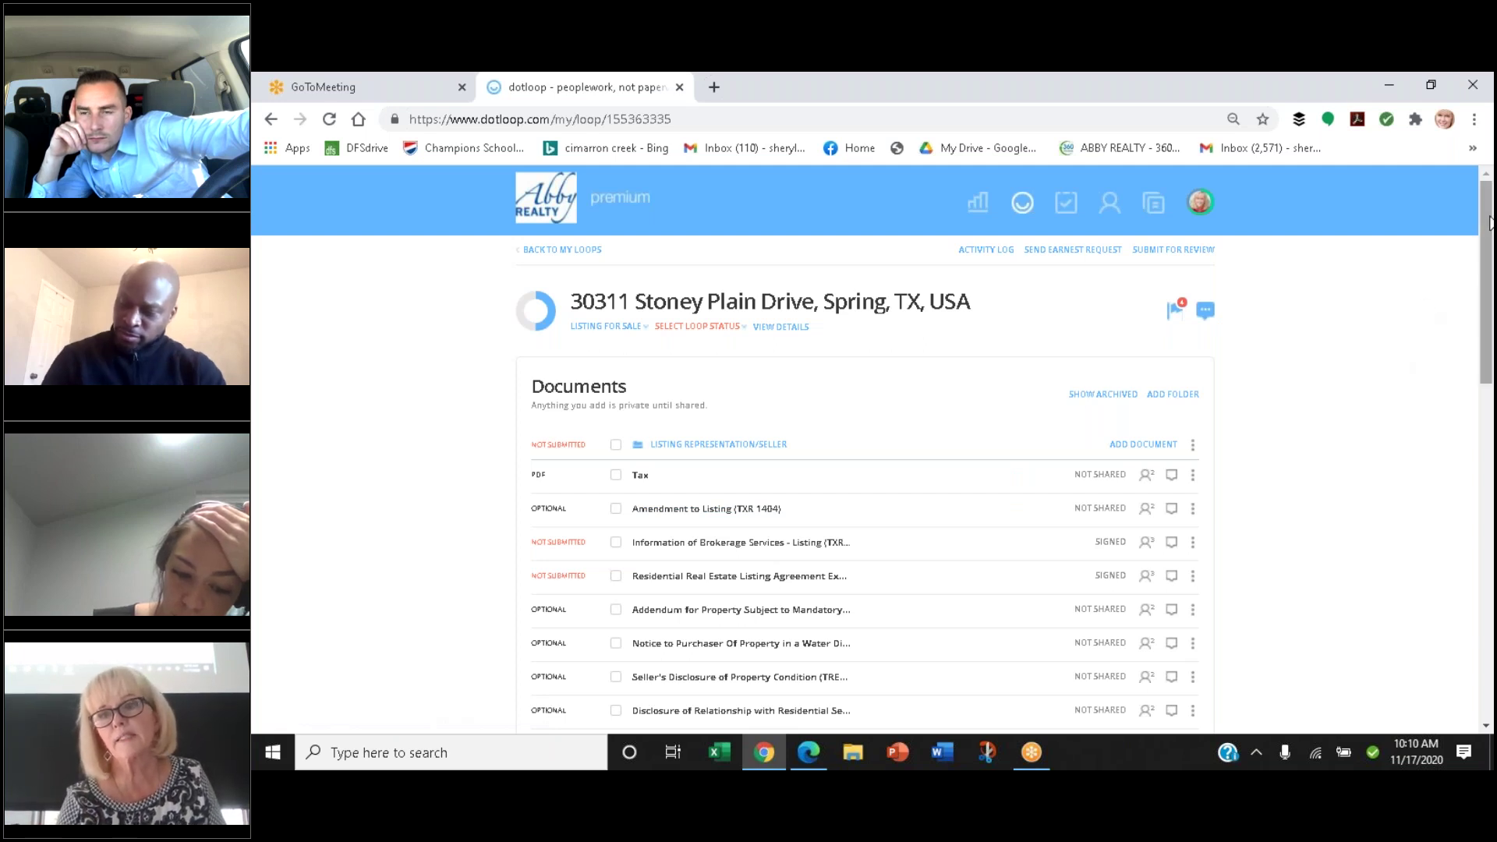
pyautogui.moveTo(1489, 223); pyautogui.dragTo(1491, 329)
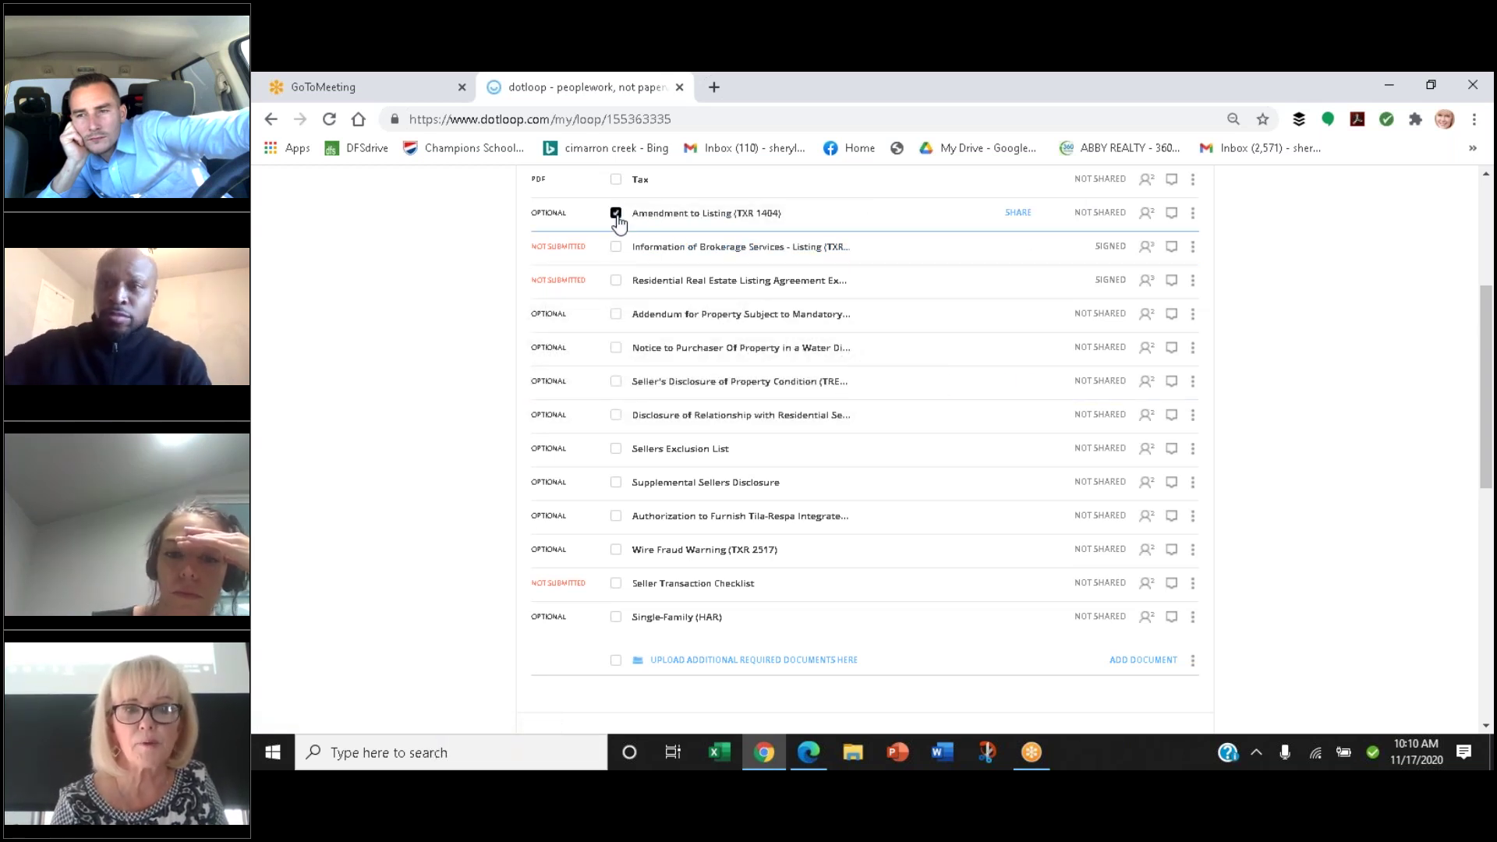
pyautogui.click(1191, 215)
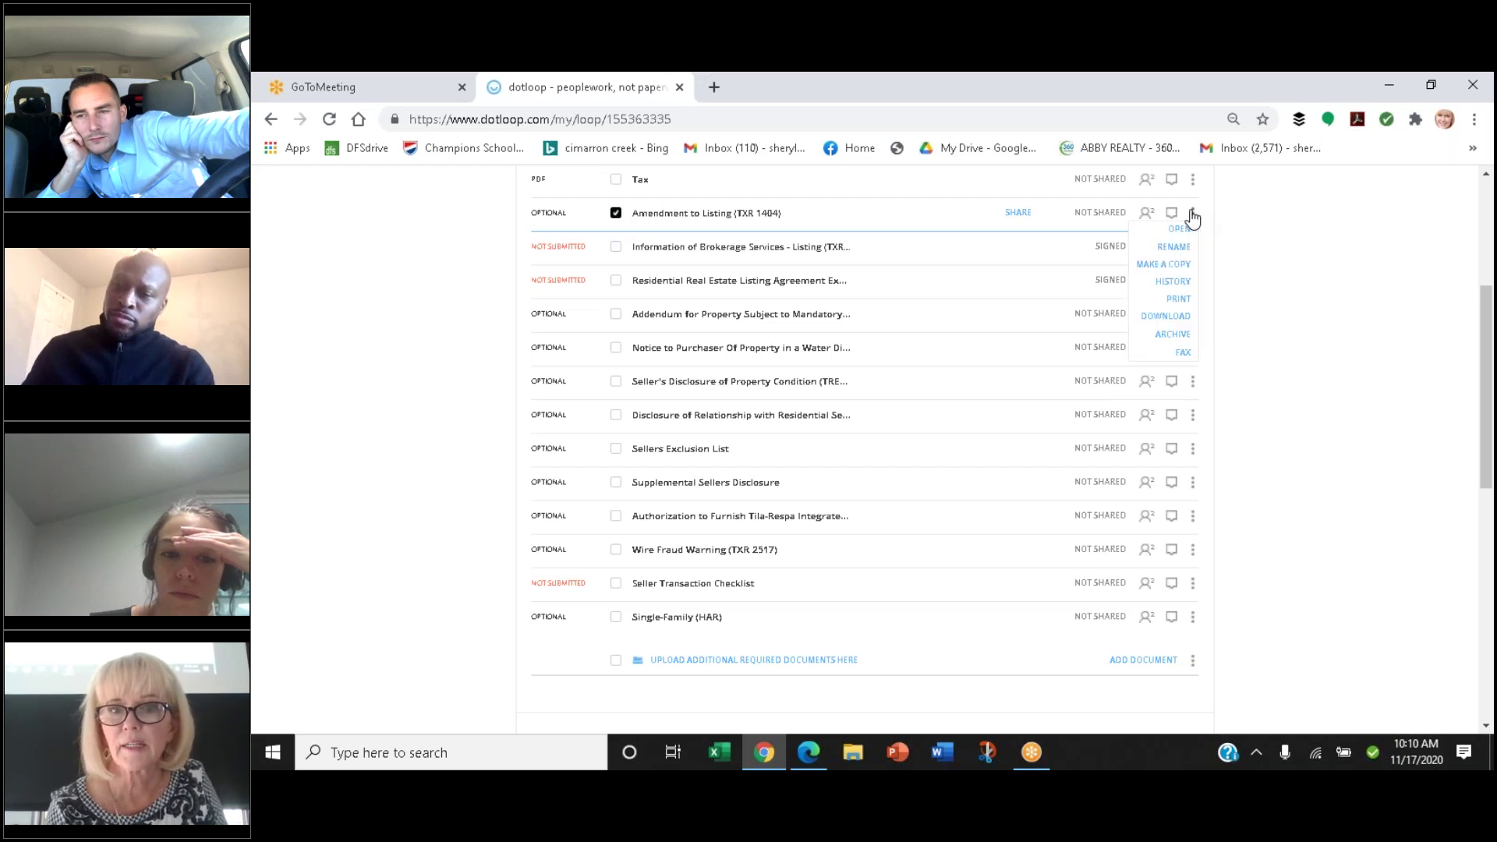
pyautogui.click(1186, 353)
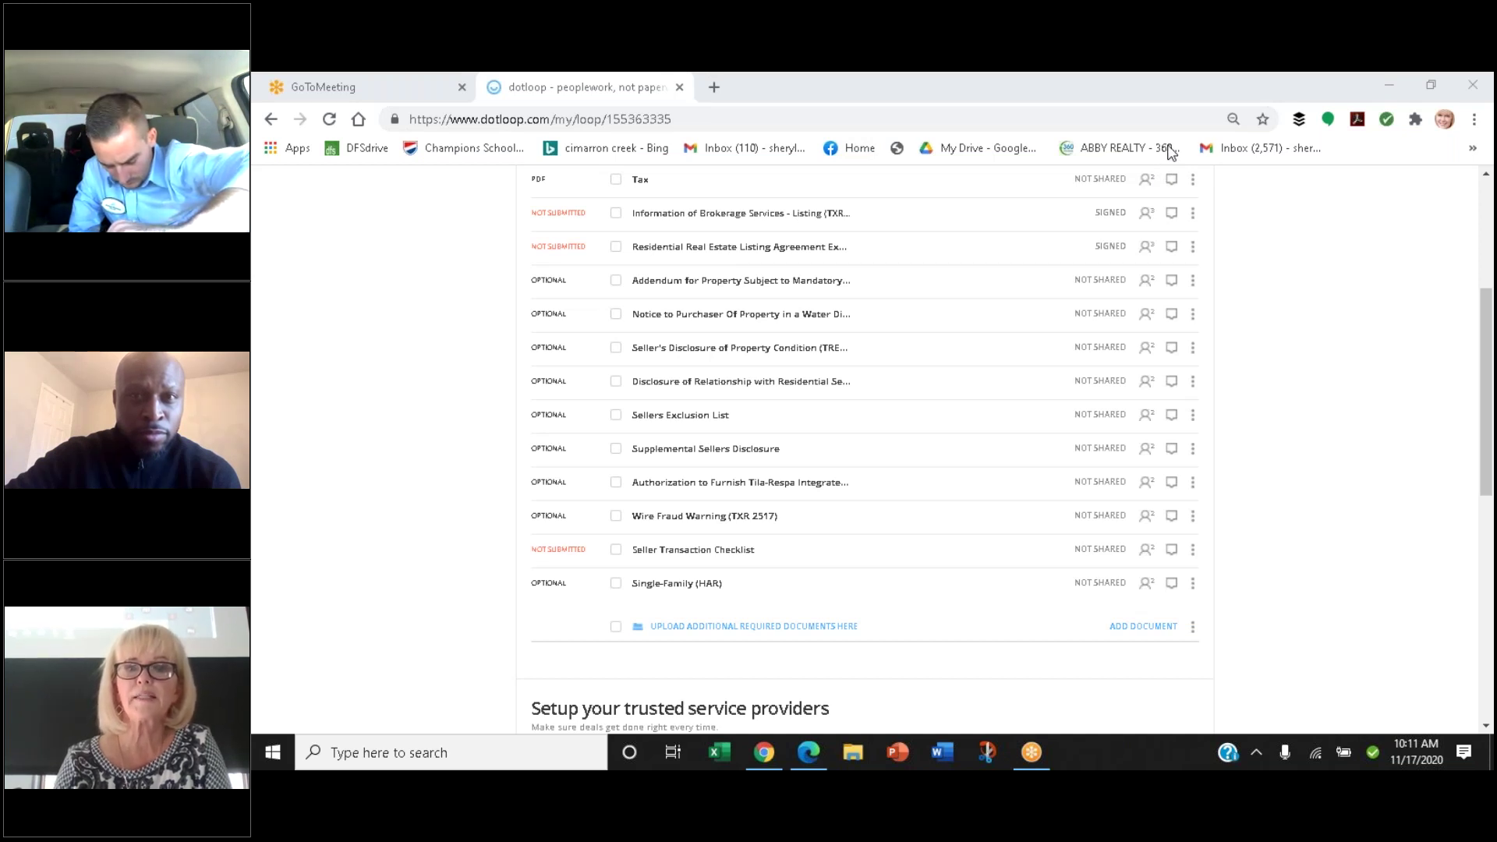
pyautogui.click(641, 182)
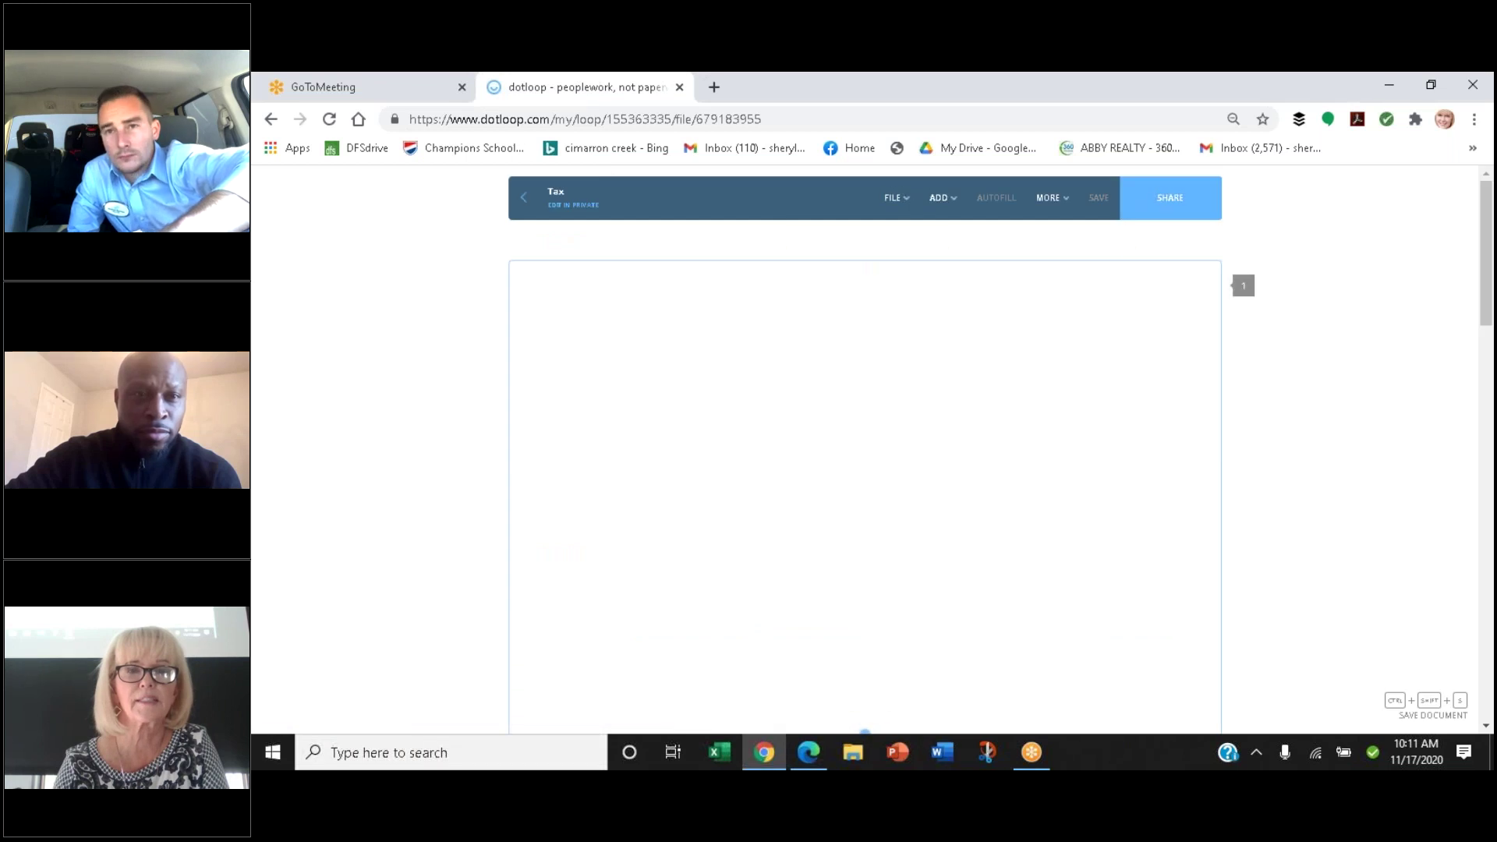
pyautogui.click(524, 198)
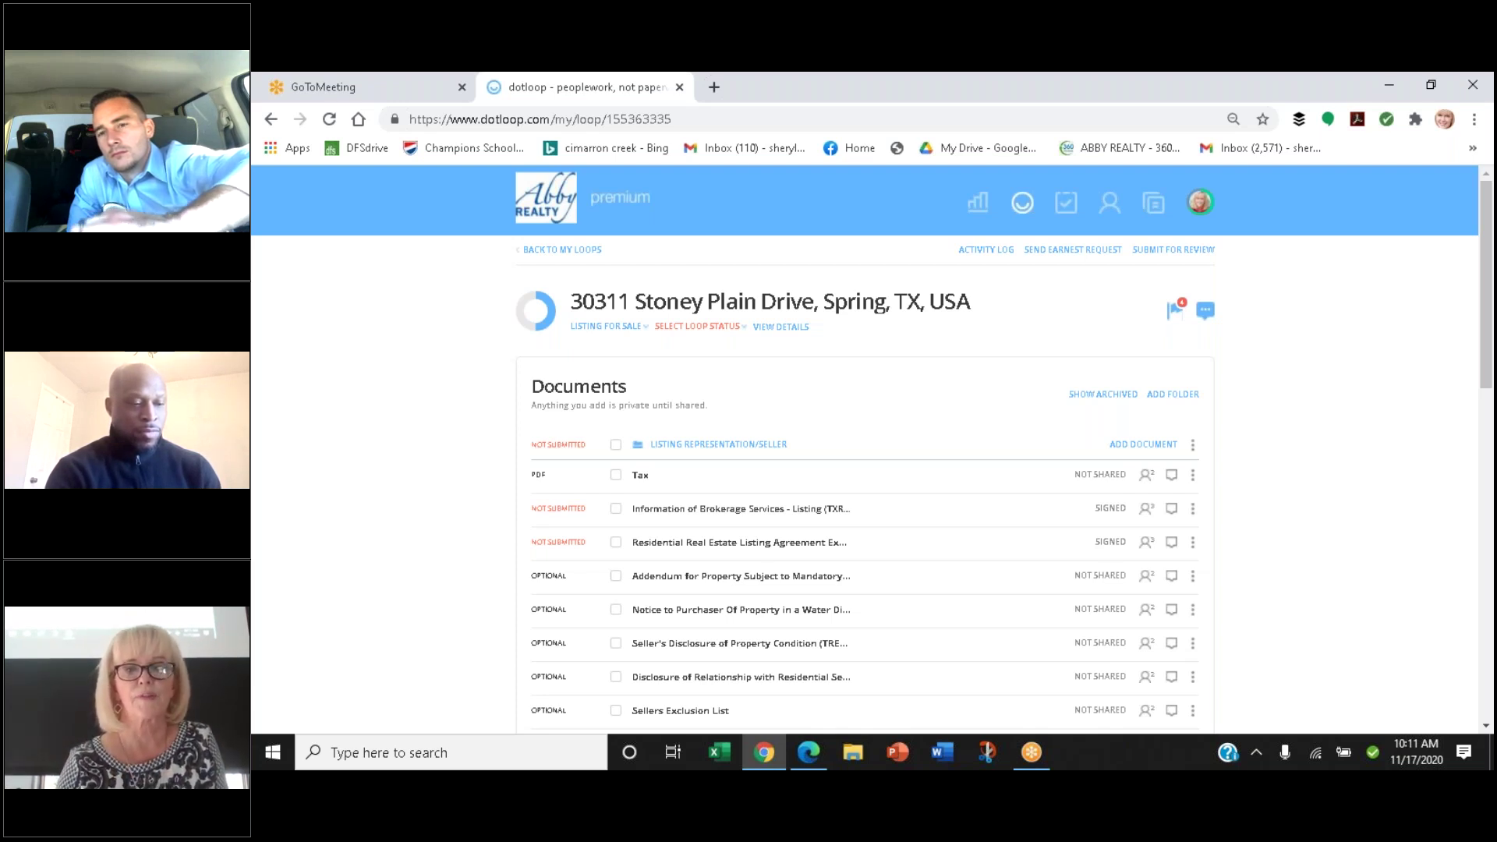
pyautogui.moveTo(1483, 236); pyautogui.dragTo(1484, 329)
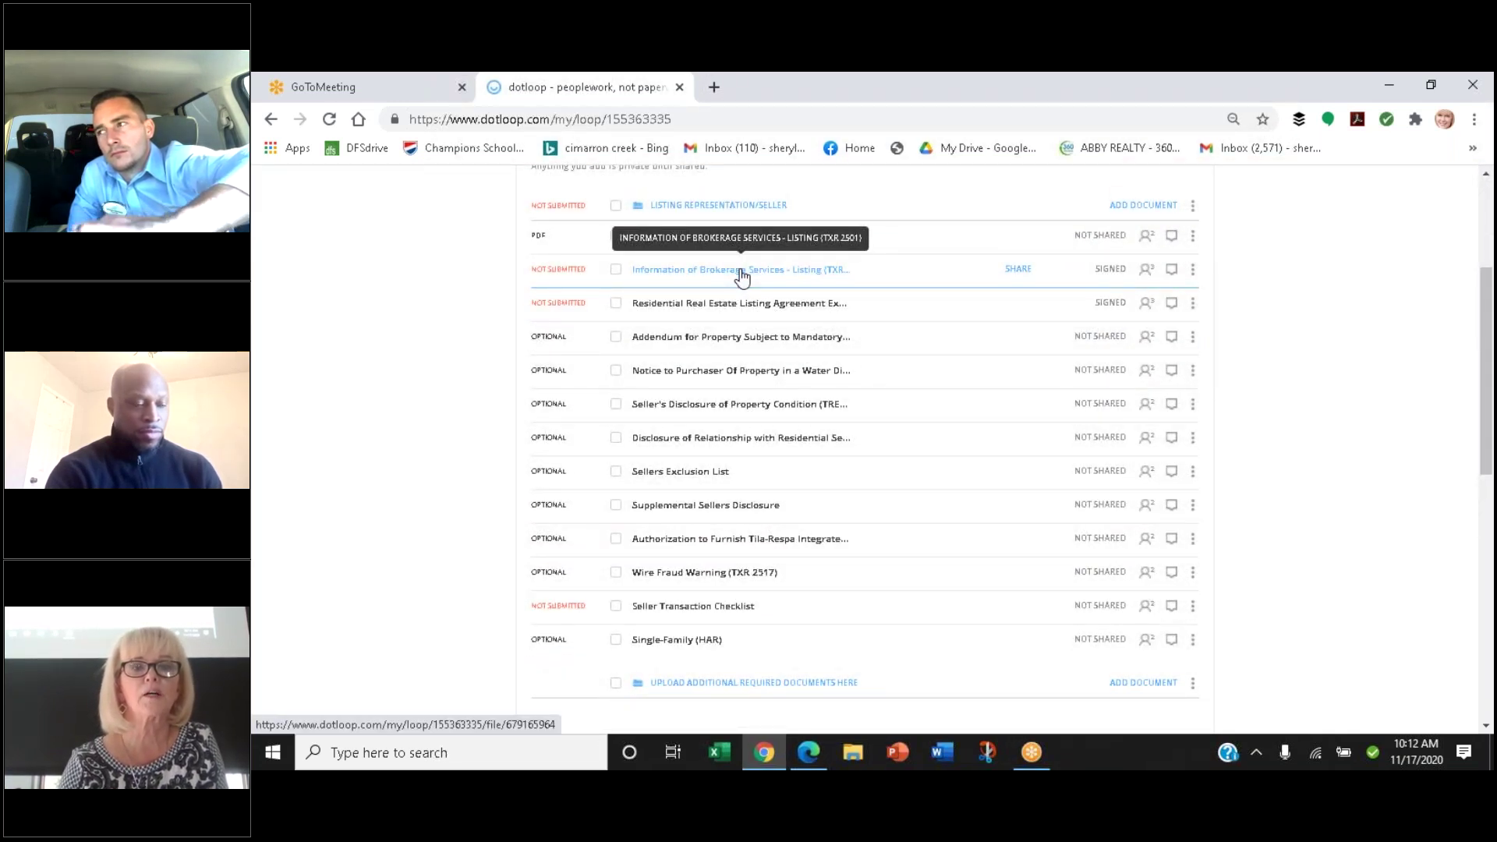
pyautogui.click(741, 271)
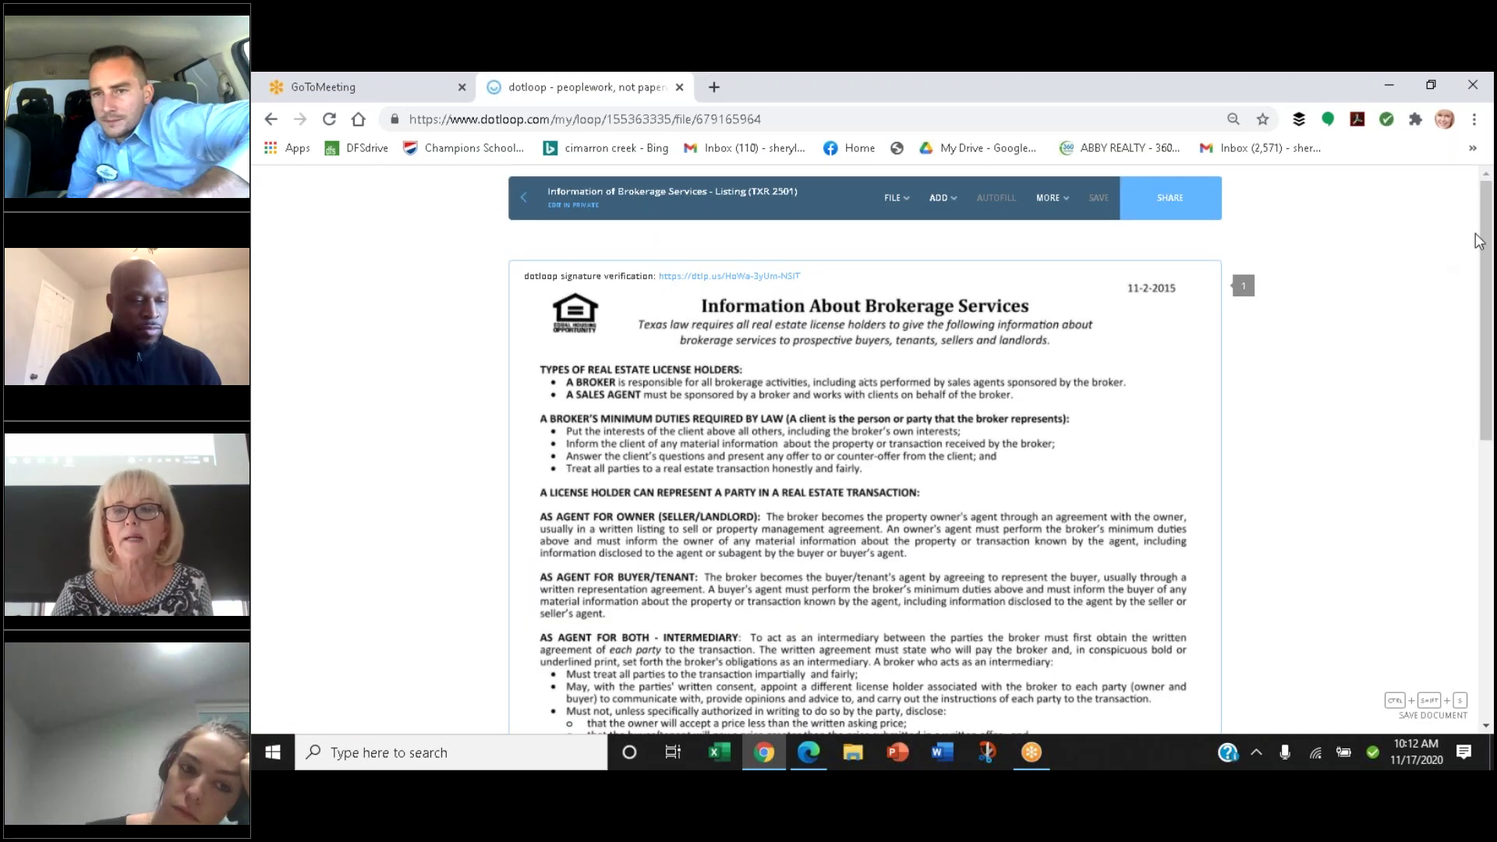
pyautogui.moveTo(1491, 230); pyautogui.dragTo(1453, 491)
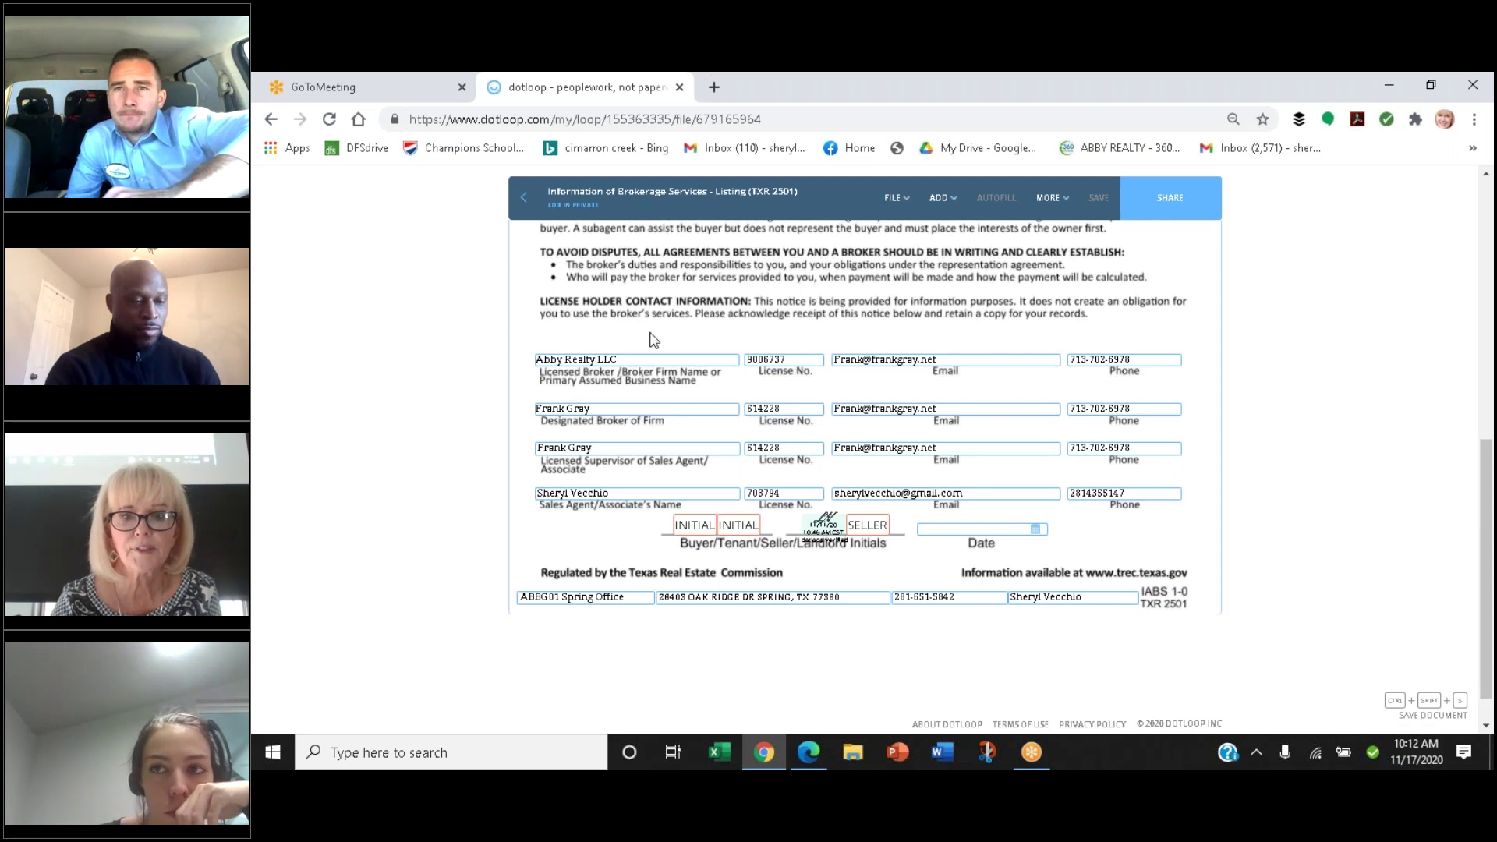
pyautogui.click(820, 516)
pyautogui.rightClick(820, 516)
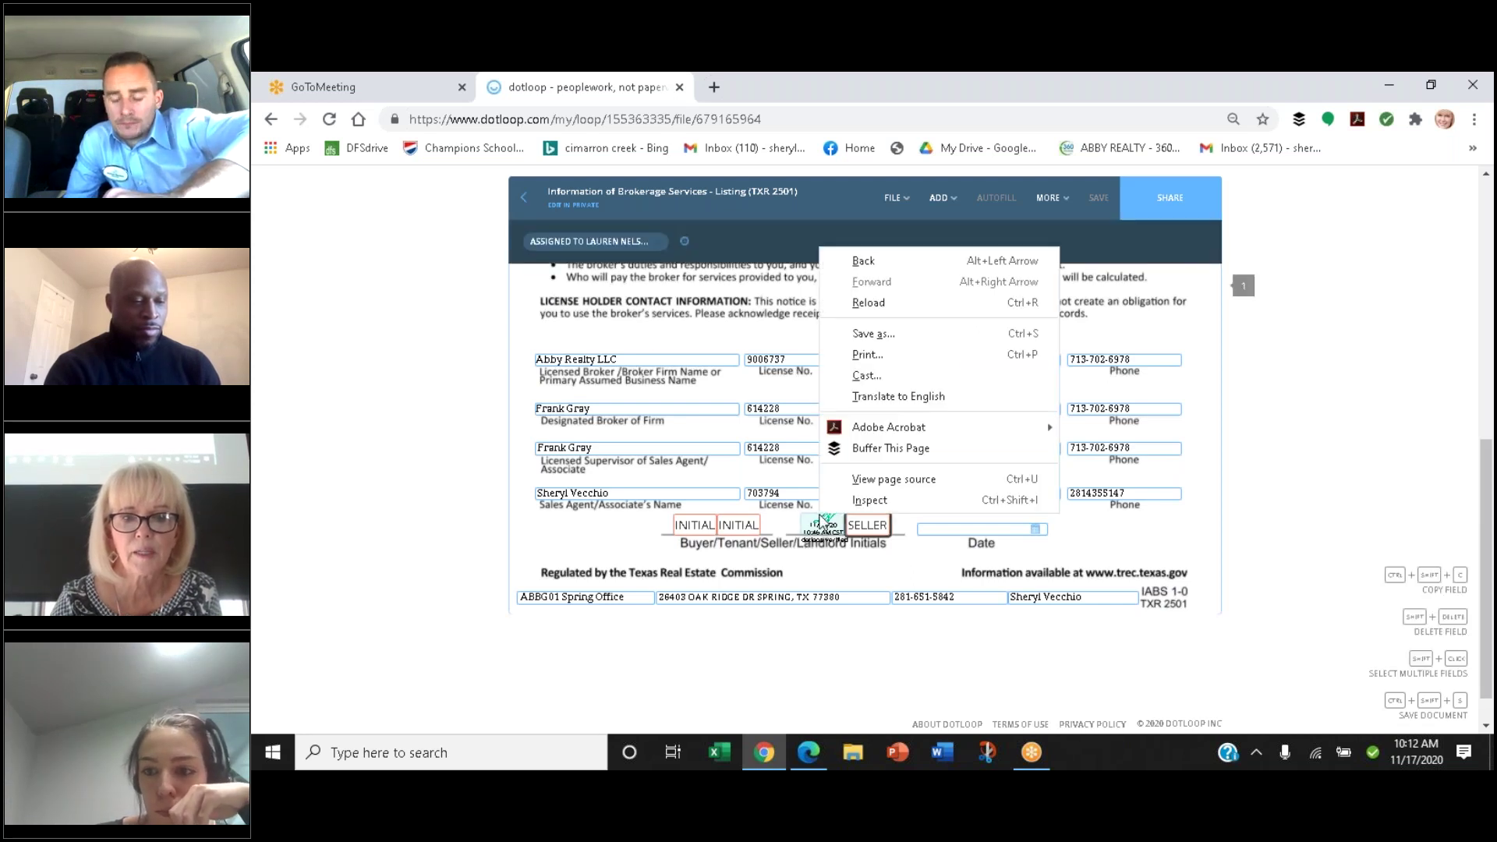
pyautogui.click(823, 530)
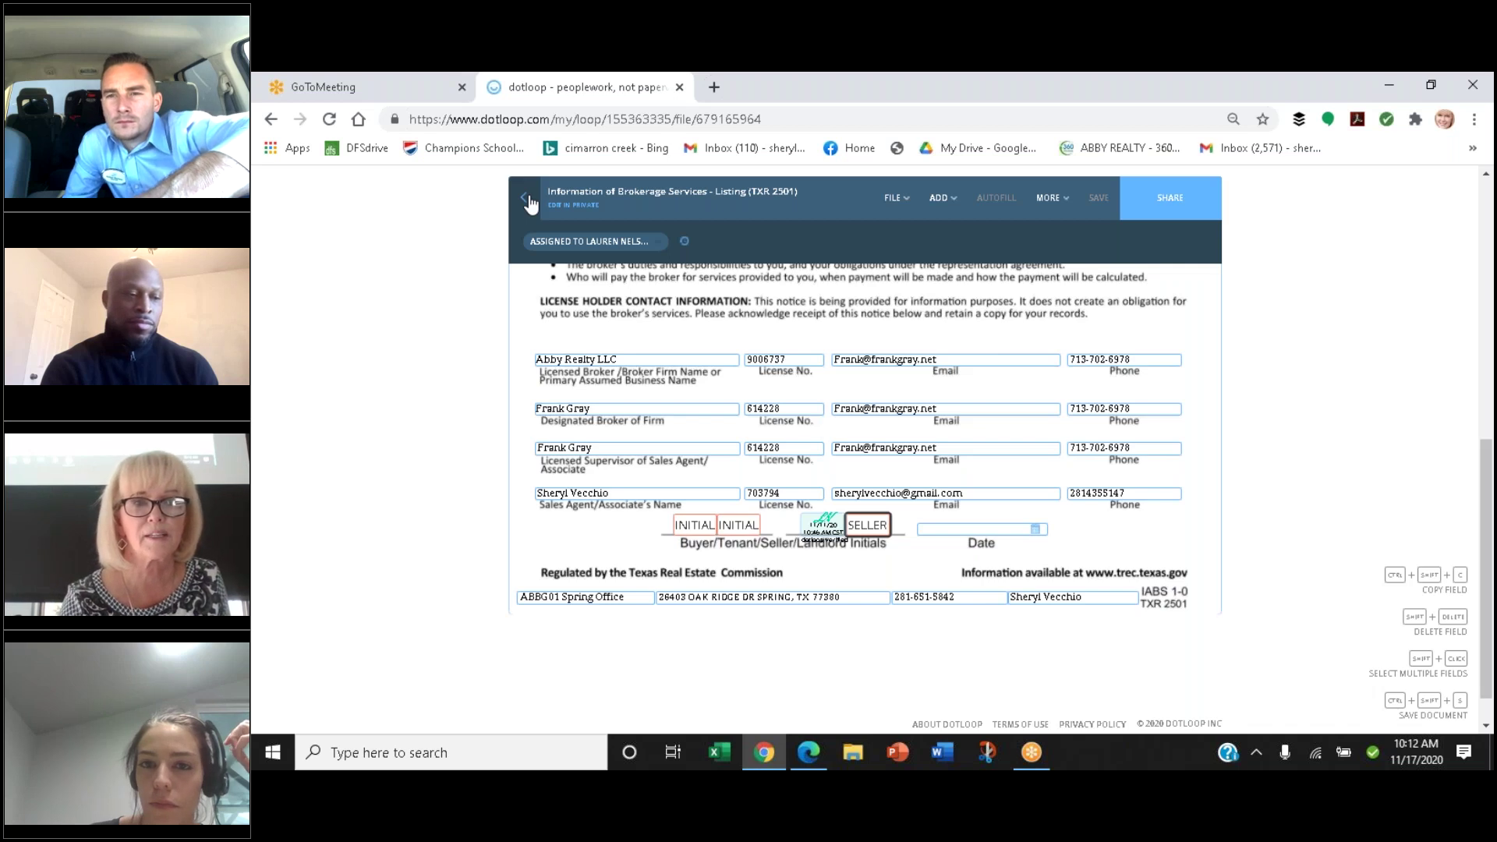
pyautogui.click(528, 202)
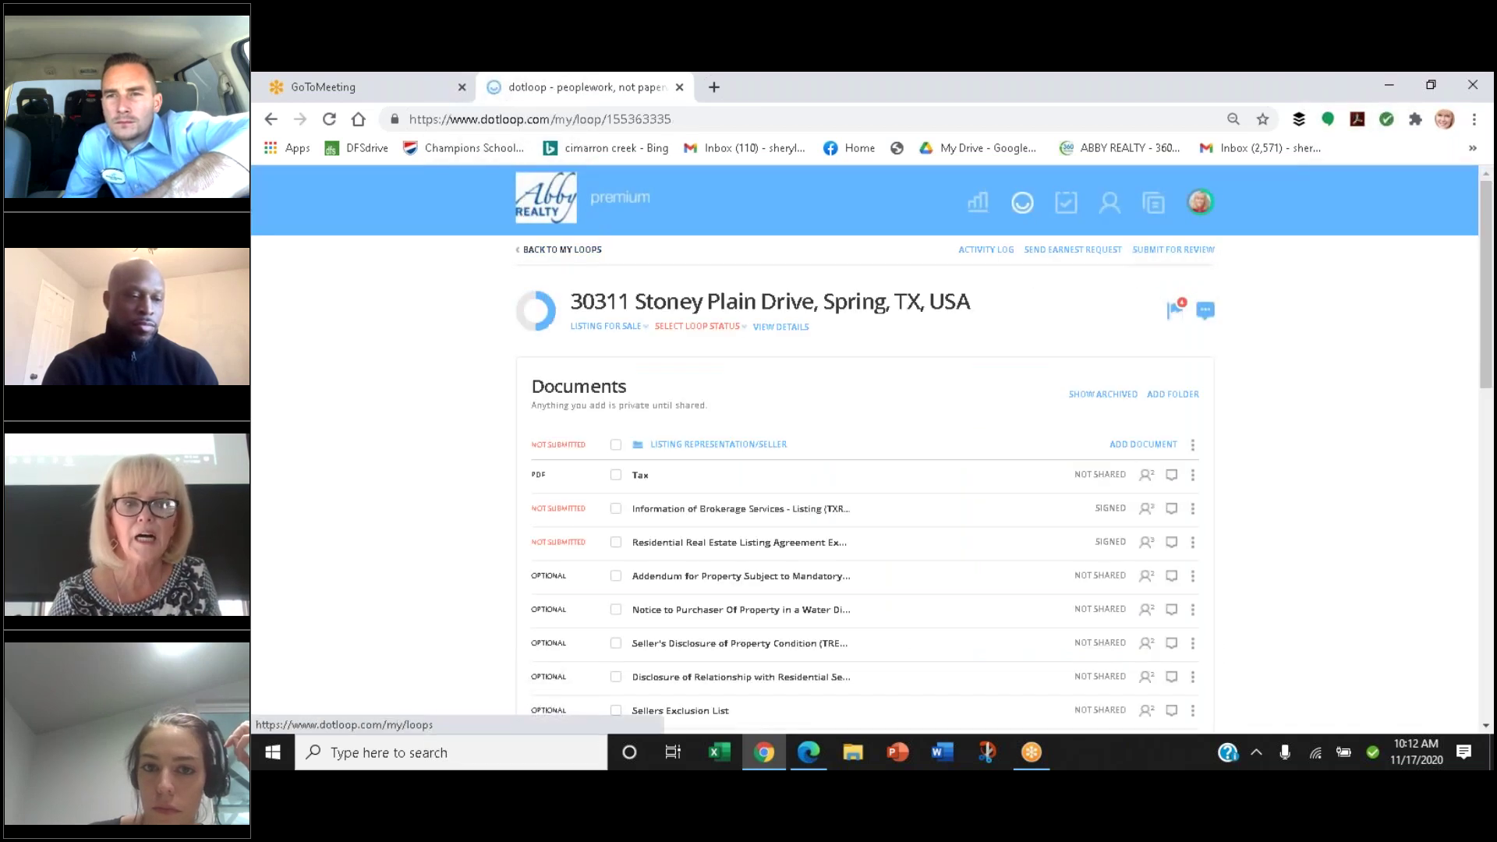
# Open the Residential Real Estate Listing Agreement (TXR 1101) from the Documents list
pyautogui.click(728, 546)
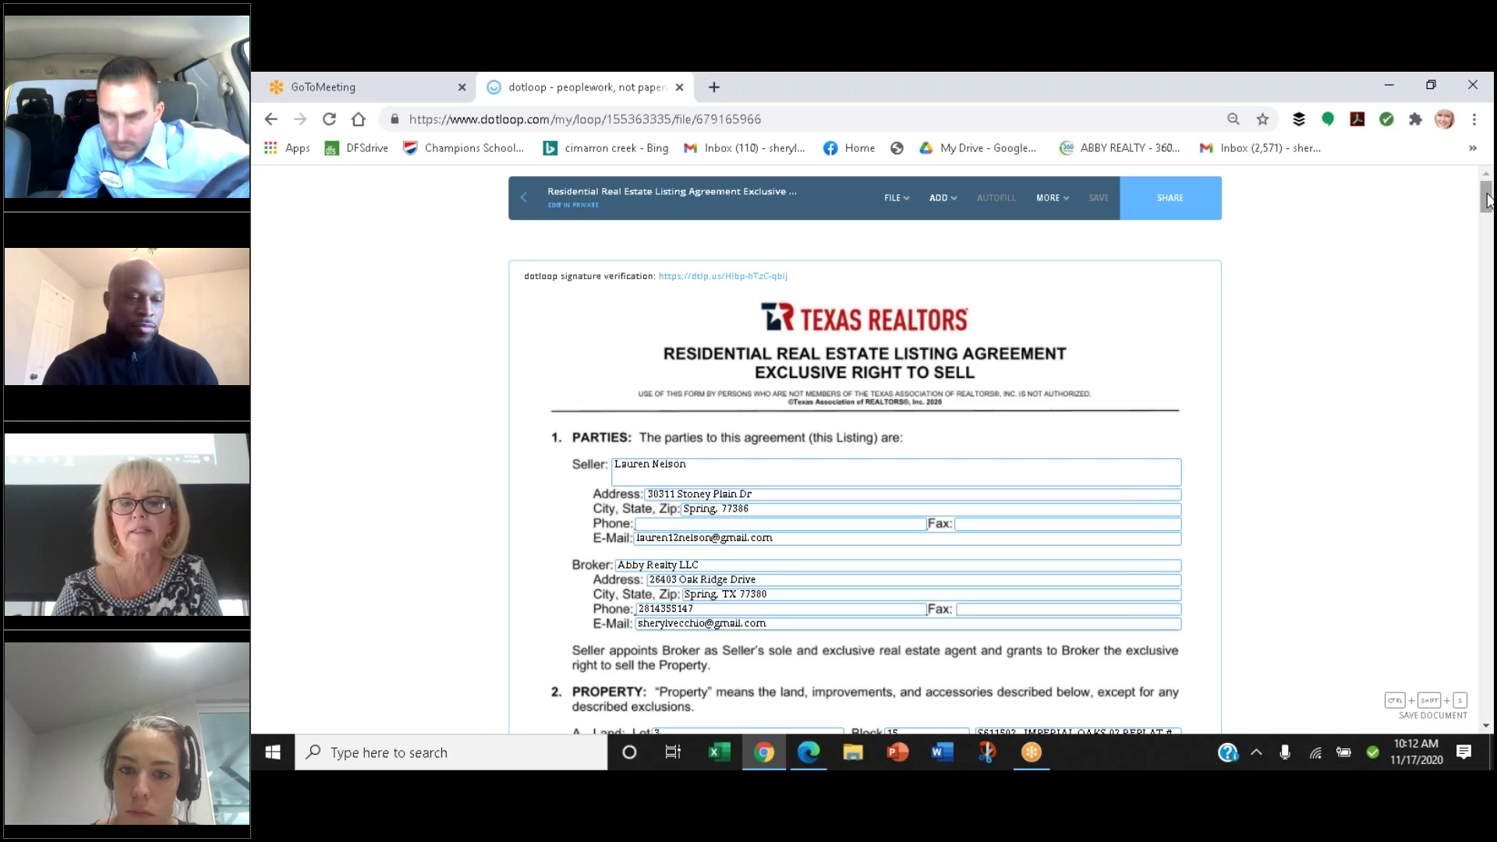
# Insert a dash after S611502 in the Section 2 Property subdivision field
pyautogui.moveTo(1488, 201); pyautogui.dragTo(1486, 212)
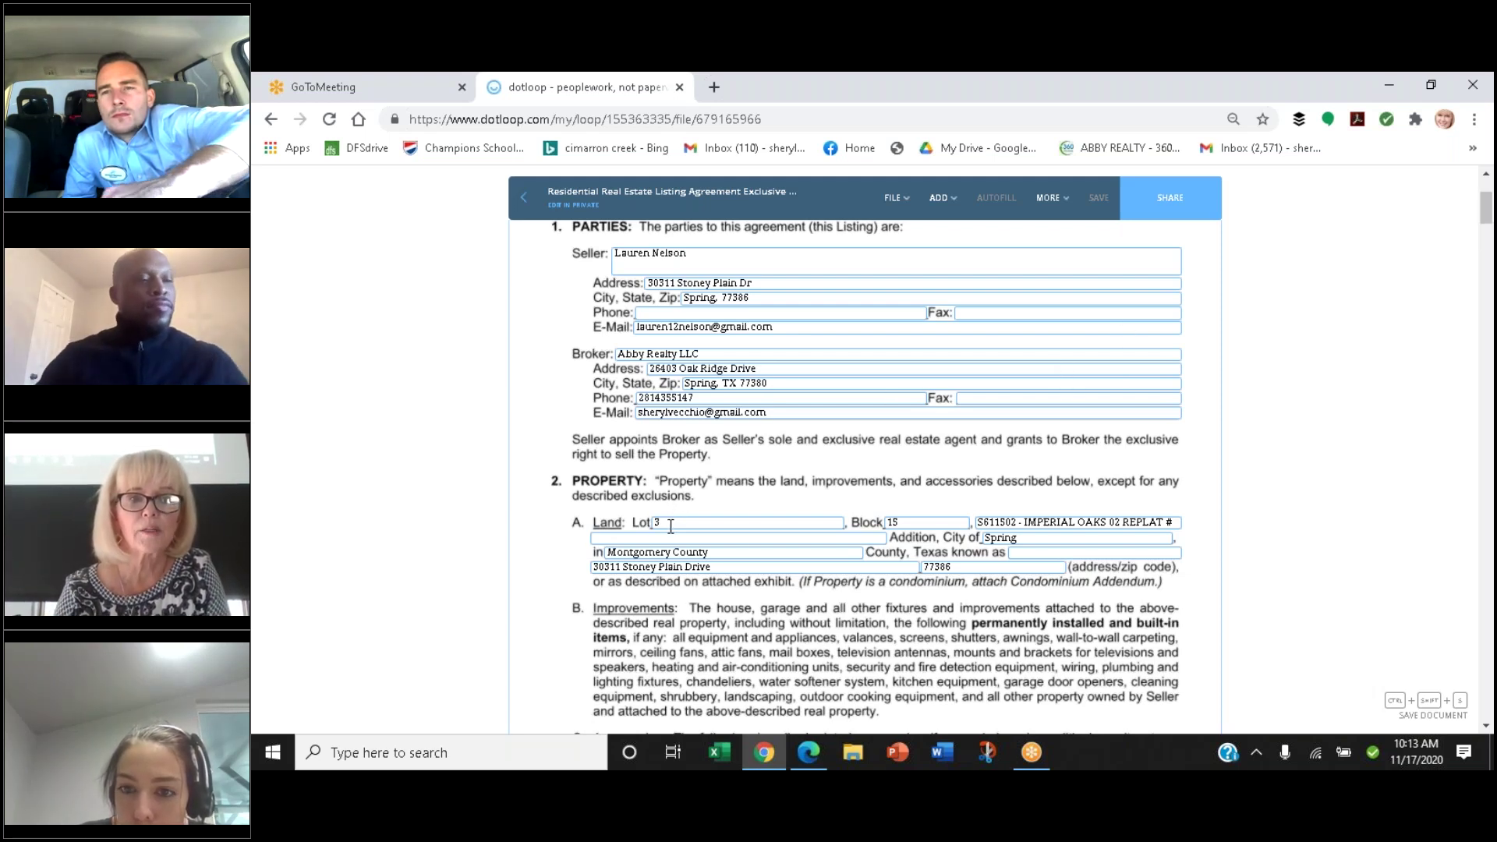
pyautogui.scroll(-3, 1276, 568)
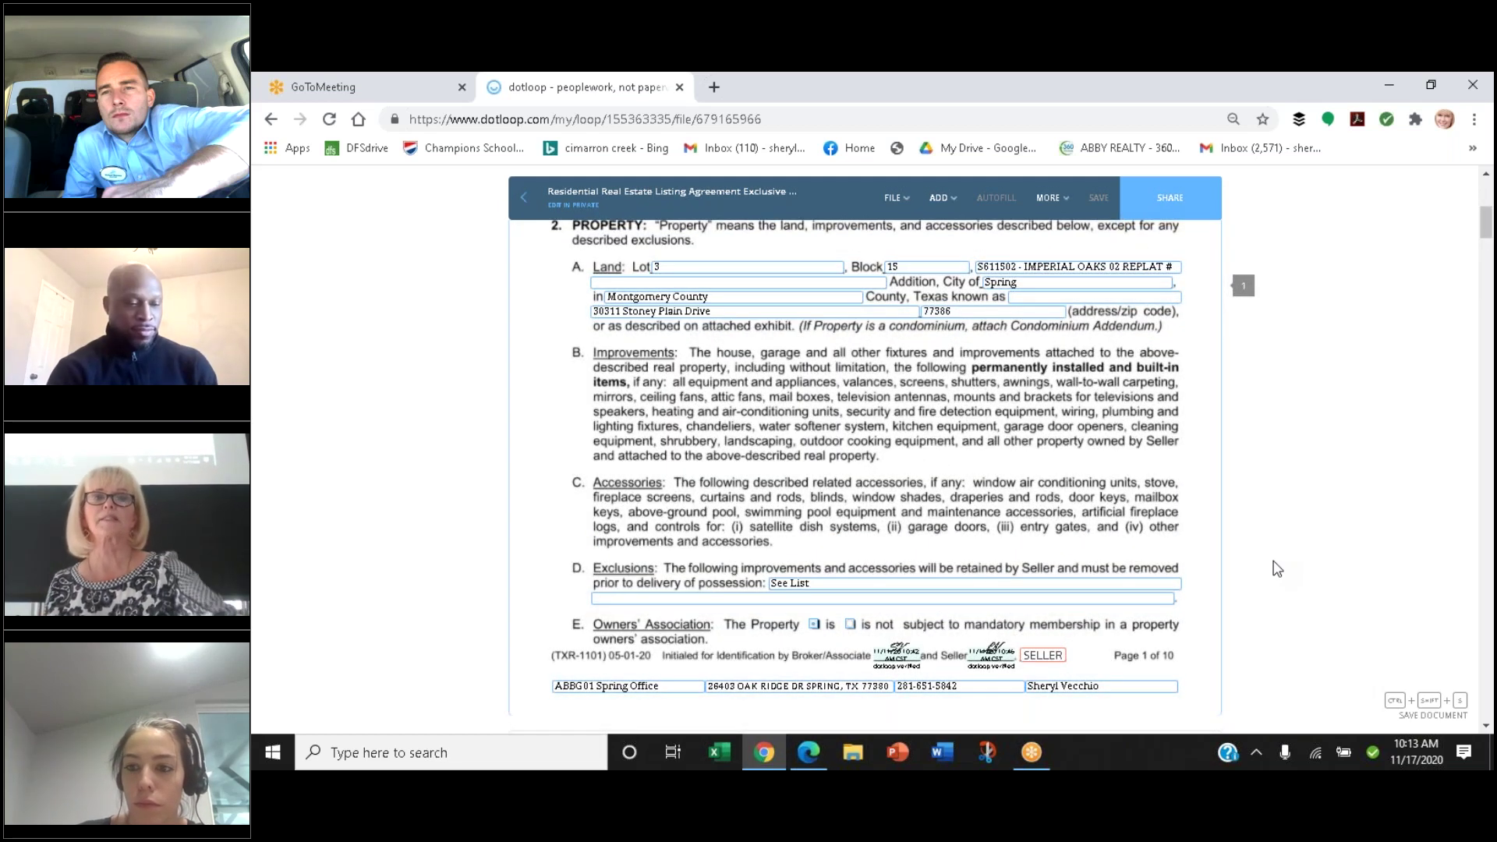
pyautogui.scroll(1, 1277, 568)
pyautogui.scroll(-1, 1277, 568)
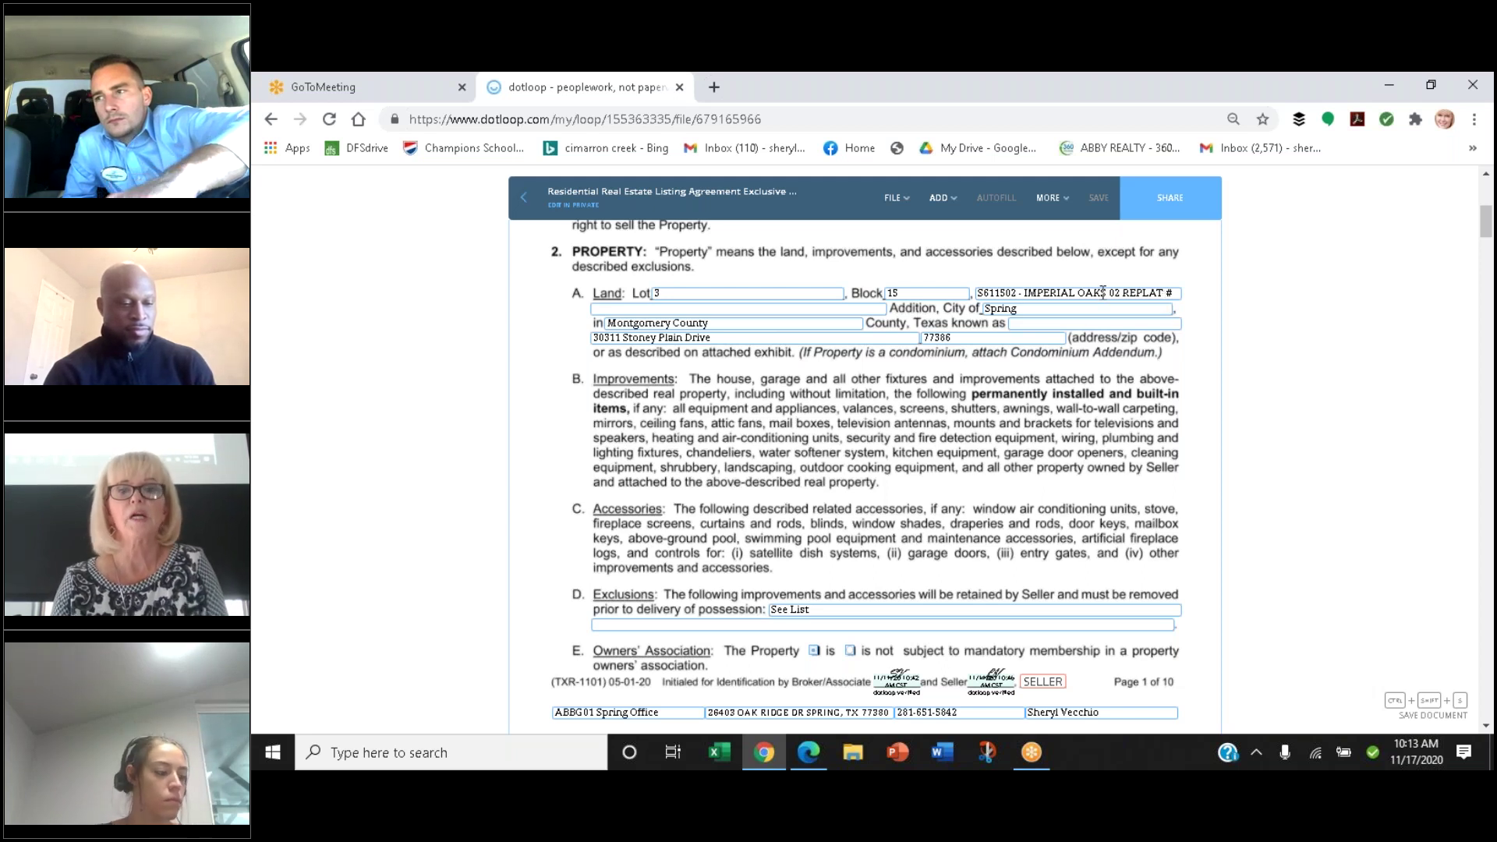
pyautogui.click(1019, 294)
pyautogui.write('-')
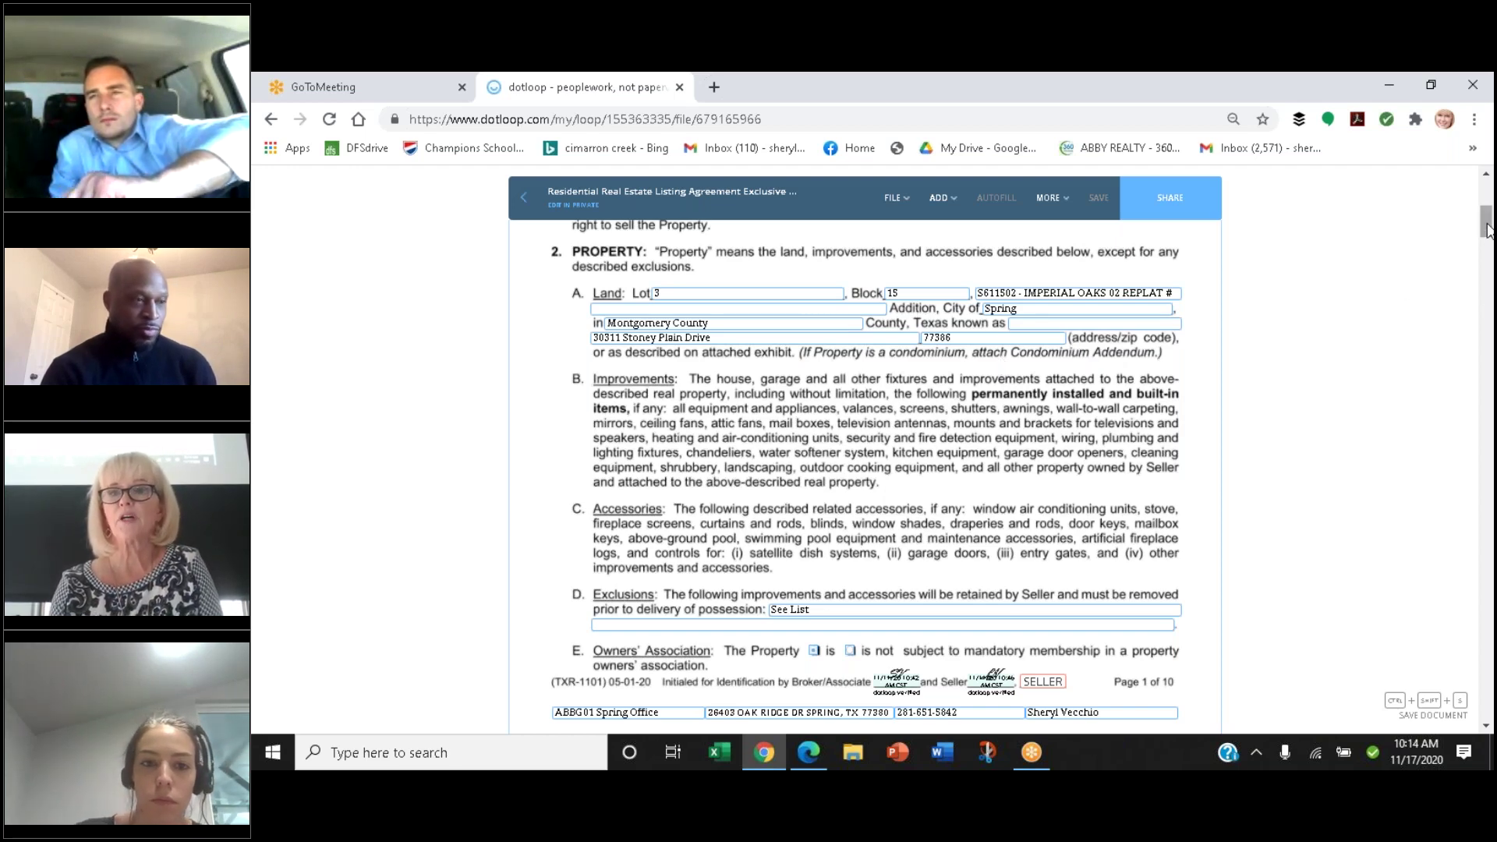
pyautogui.moveTo(1486, 226); pyautogui.dragTo(1486, 205)
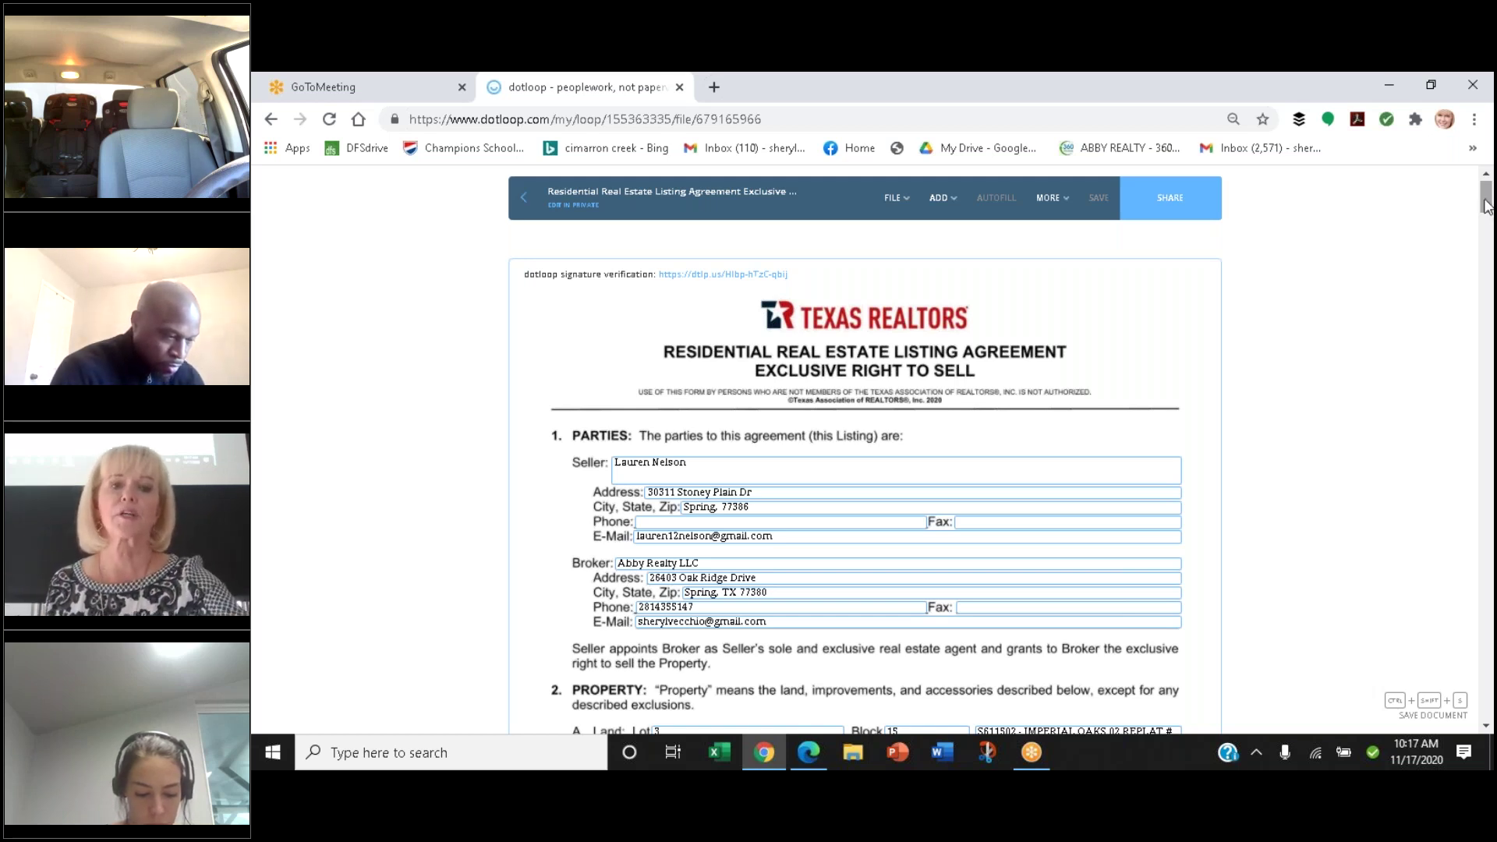
# Scroll to page 2 to review Listing Price and the 12/02/2020–06/30/2021 Term
pyautogui.scroll(-3, 1486, 205)
pyautogui.scroll(-2, 1486, 205)
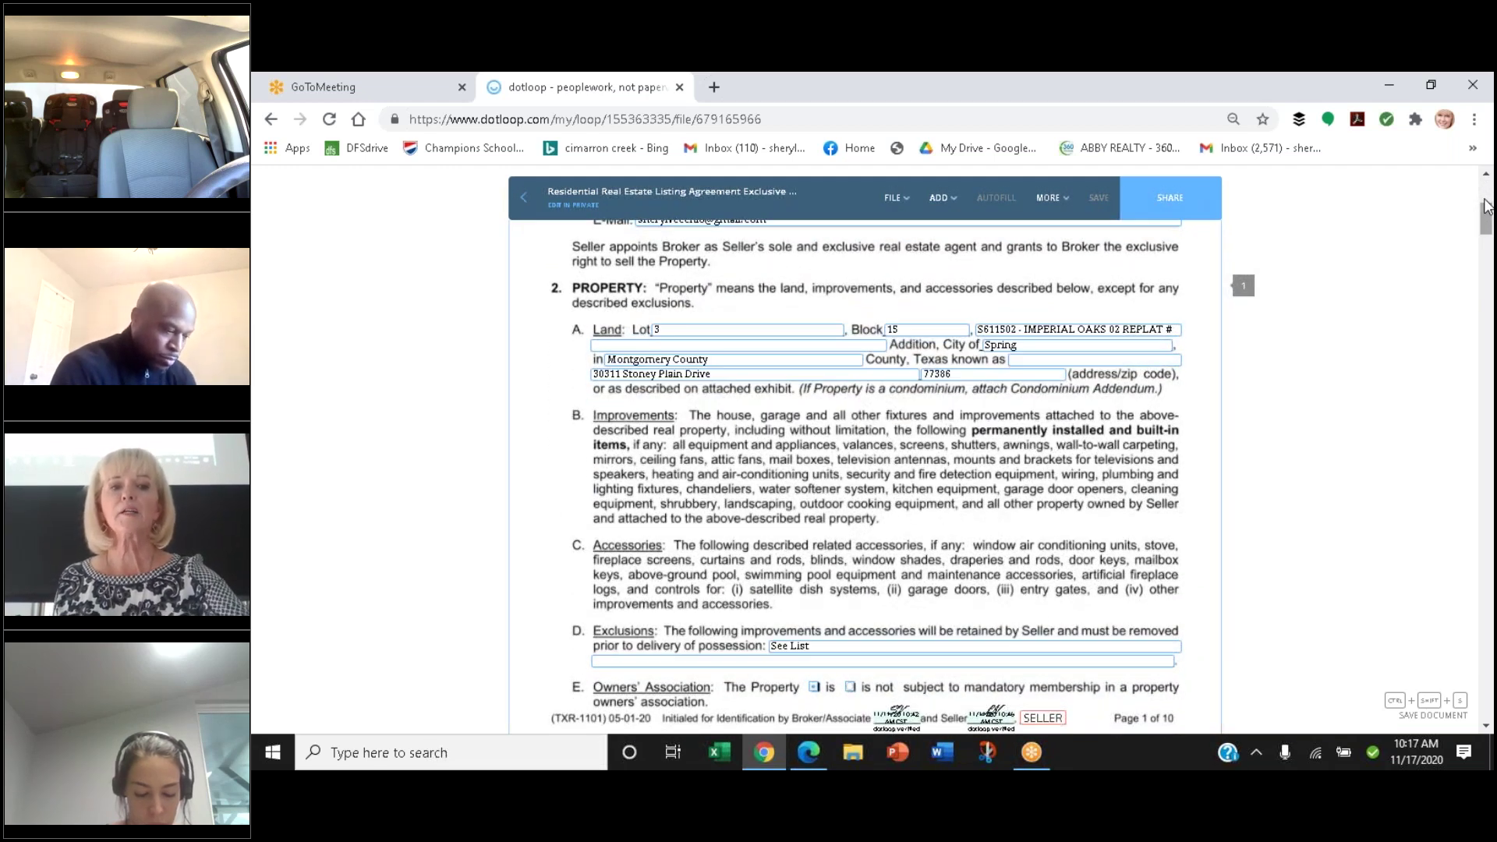
pyautogui.scroll(3, 1487, 206)
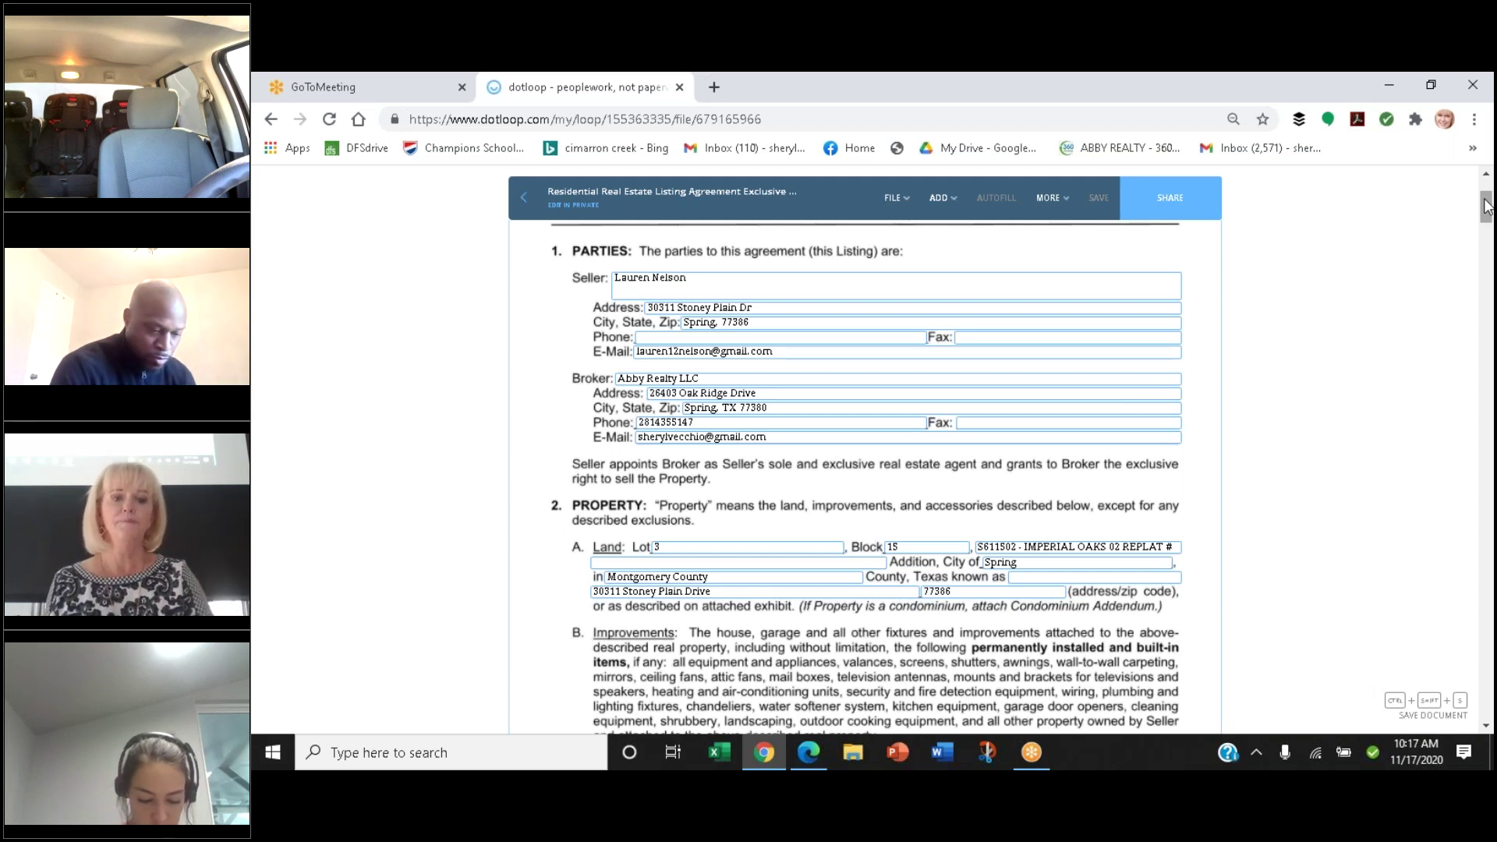
pyautogui.scroll(-3, 1485, 204)
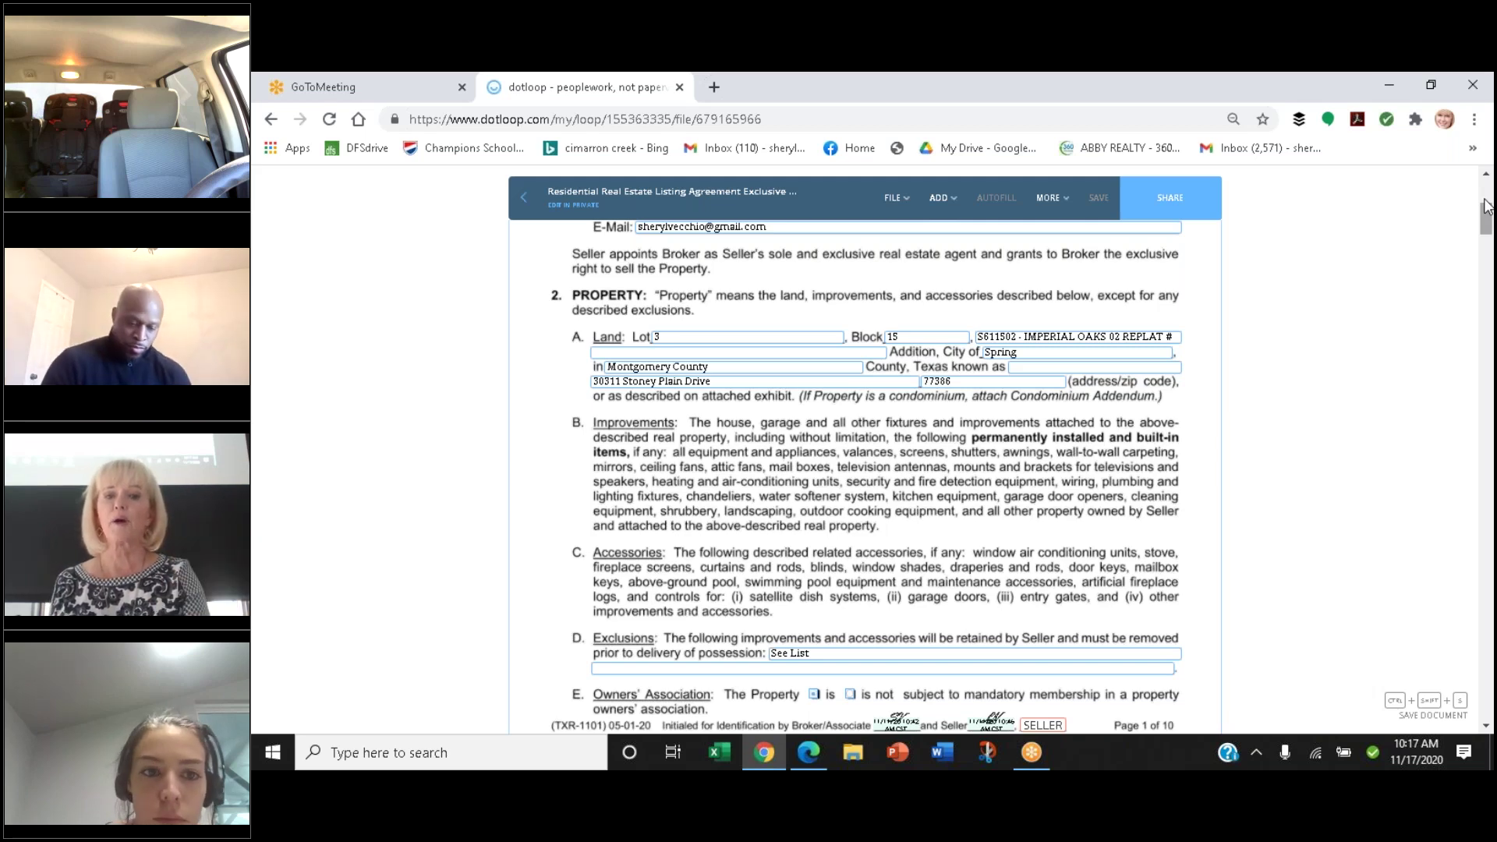
pyautogui.scroll(-1, 1485, 205)
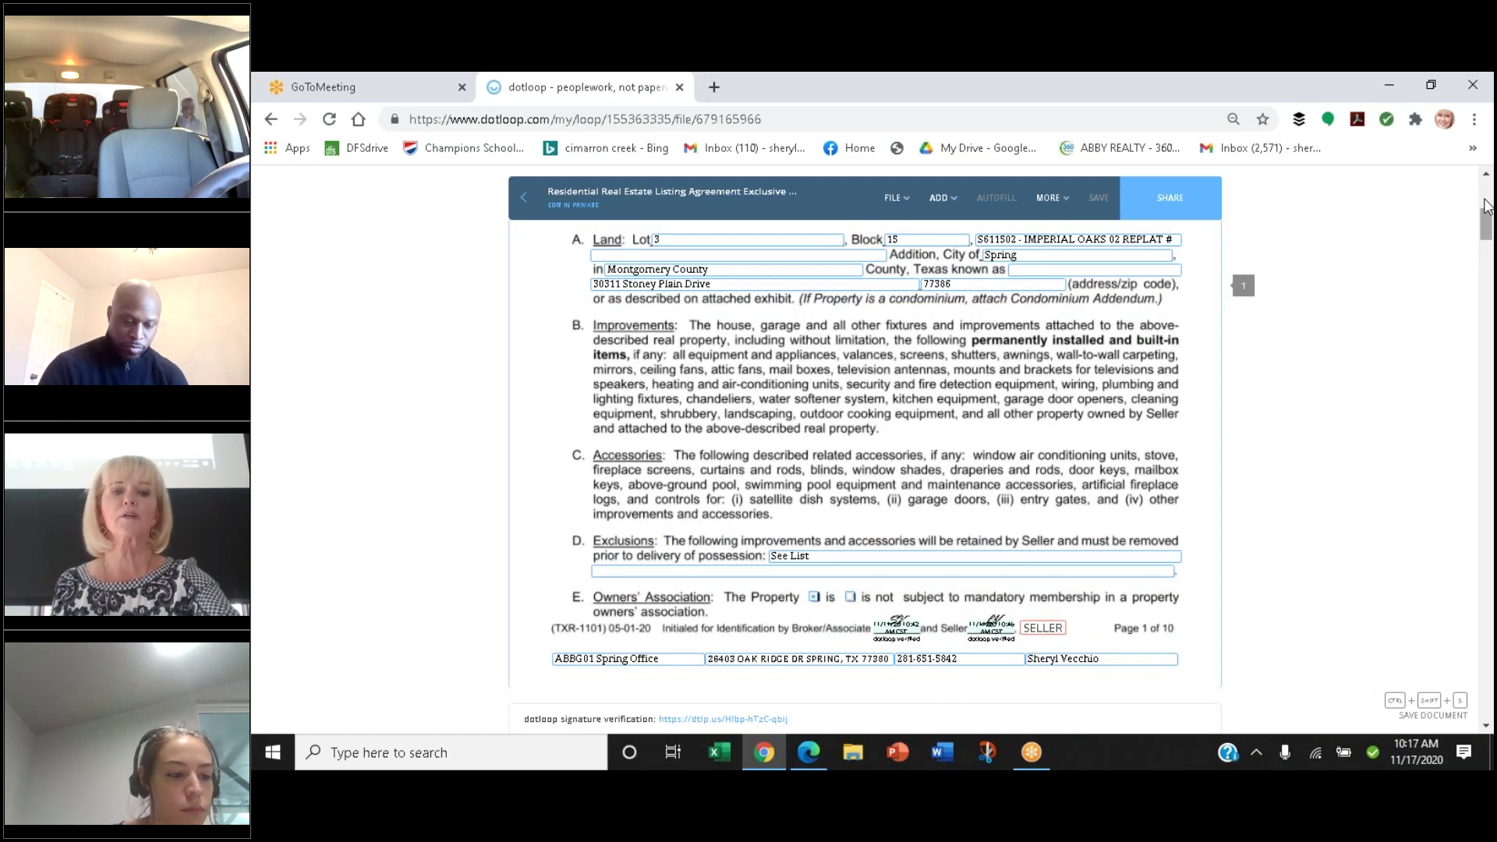
pyautogui.scroll(-1, 1485, 204)
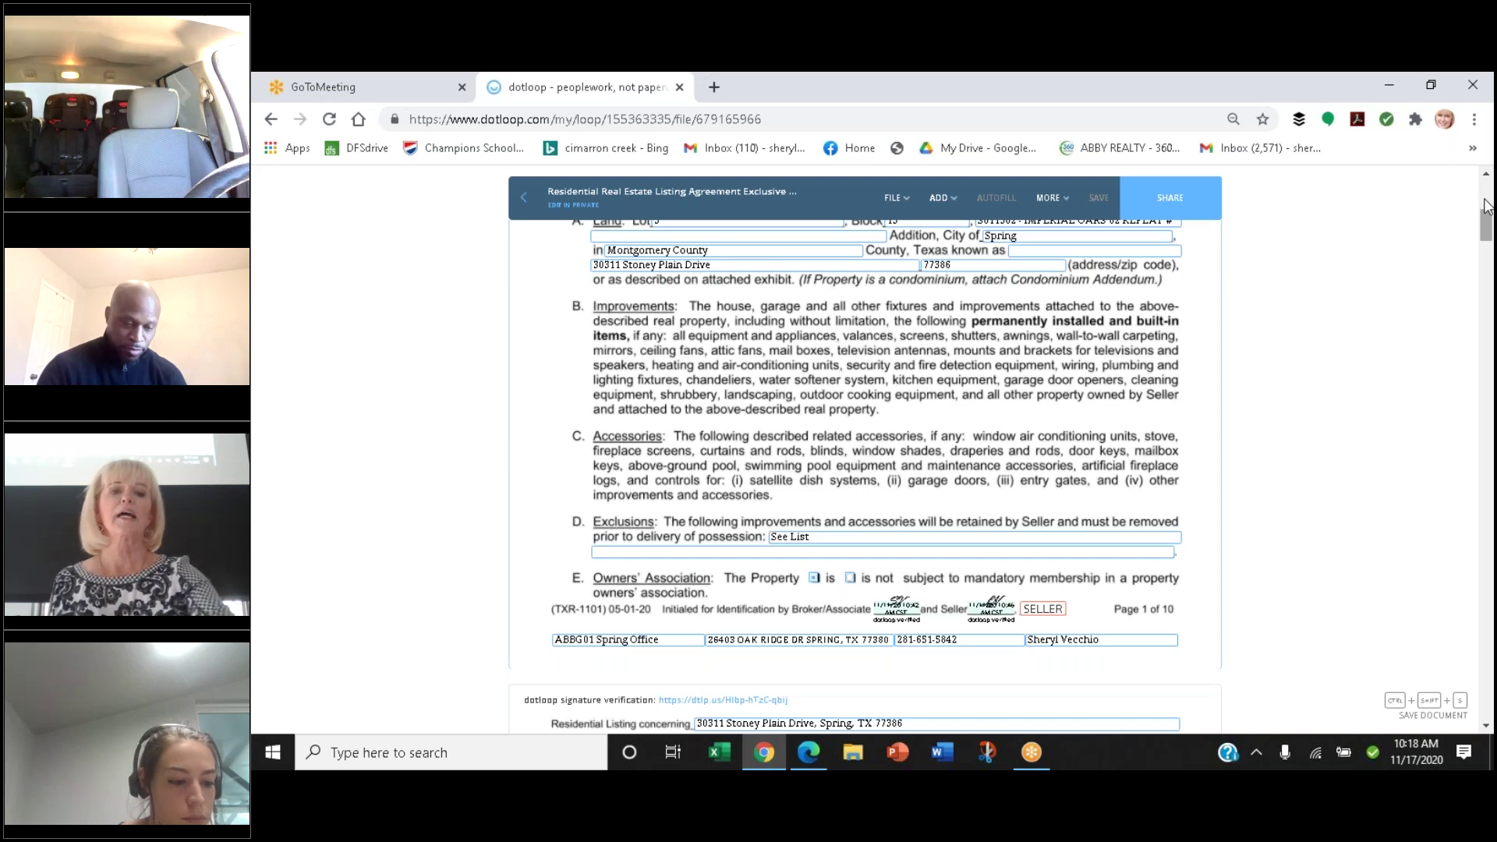
pyautogui.scroll(-2, 1485, 204)
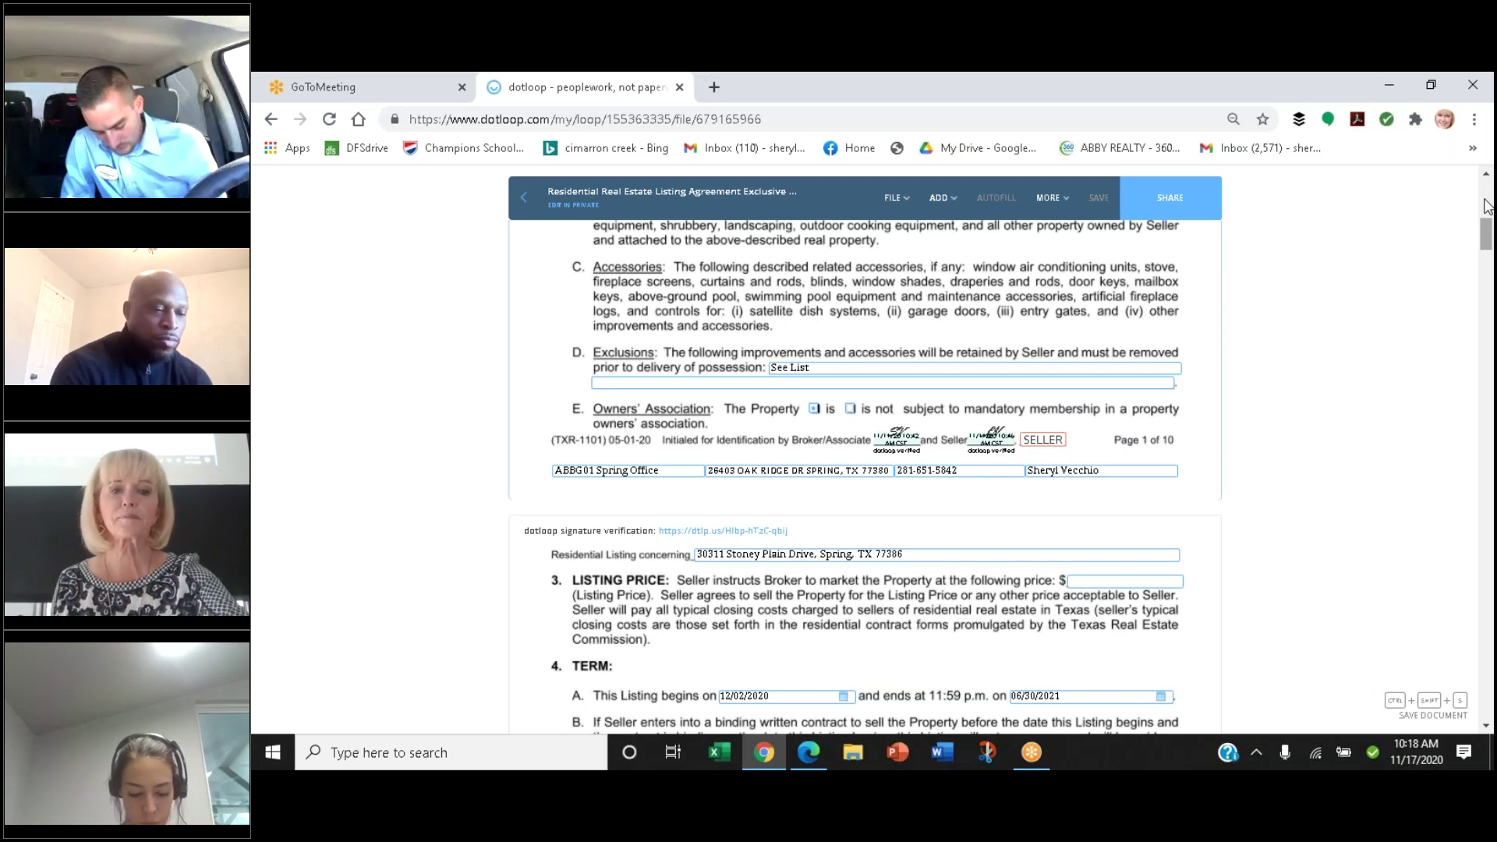
pyautogui.scroll(-1, 1487, 206)
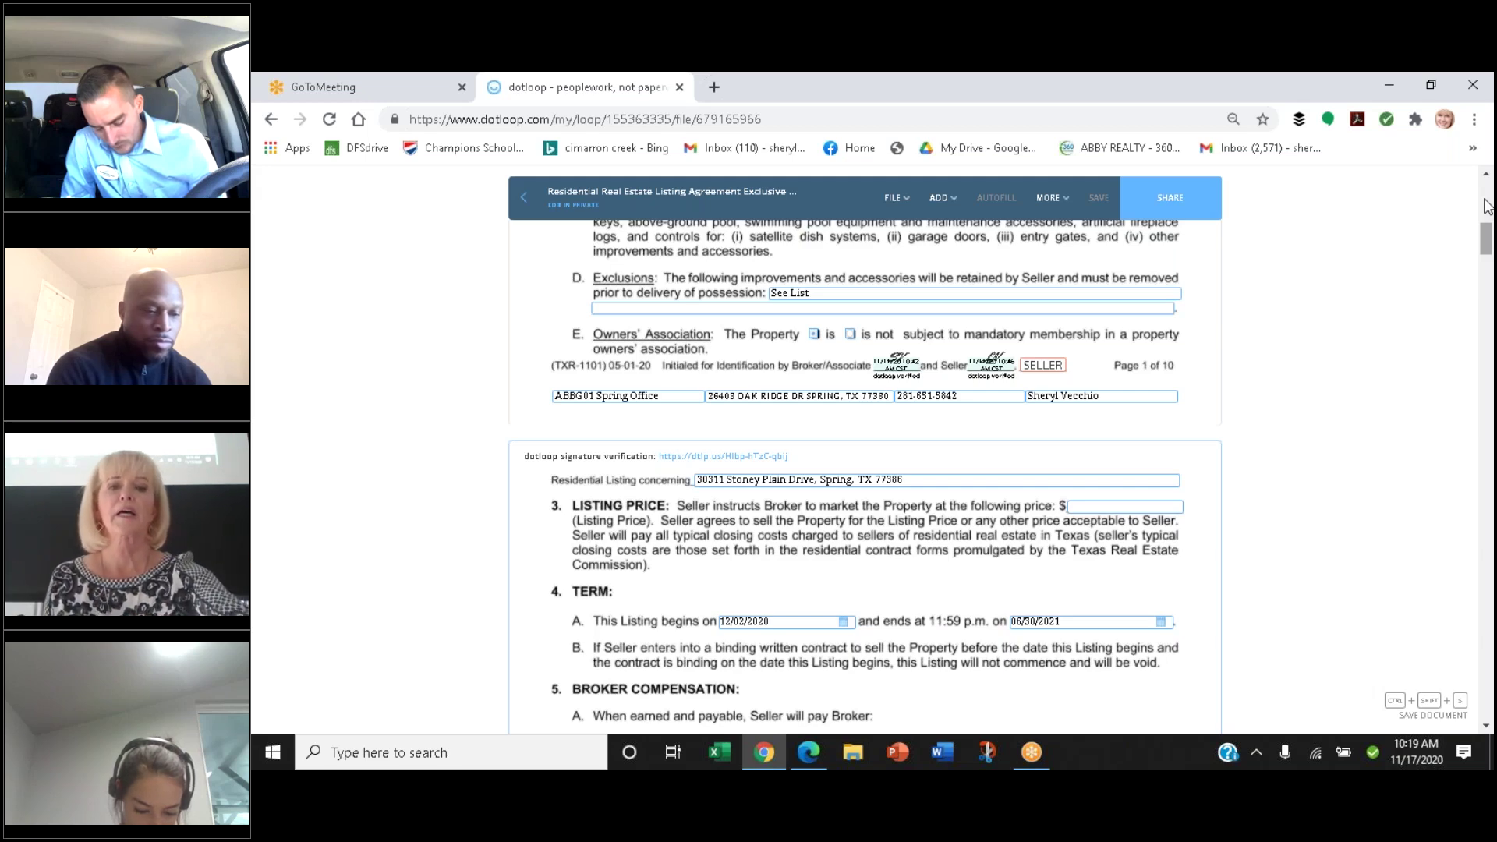
pyautogui.scroll(-1, 1487, 205)
pyautogui.scroll(-1, 1486, 205)
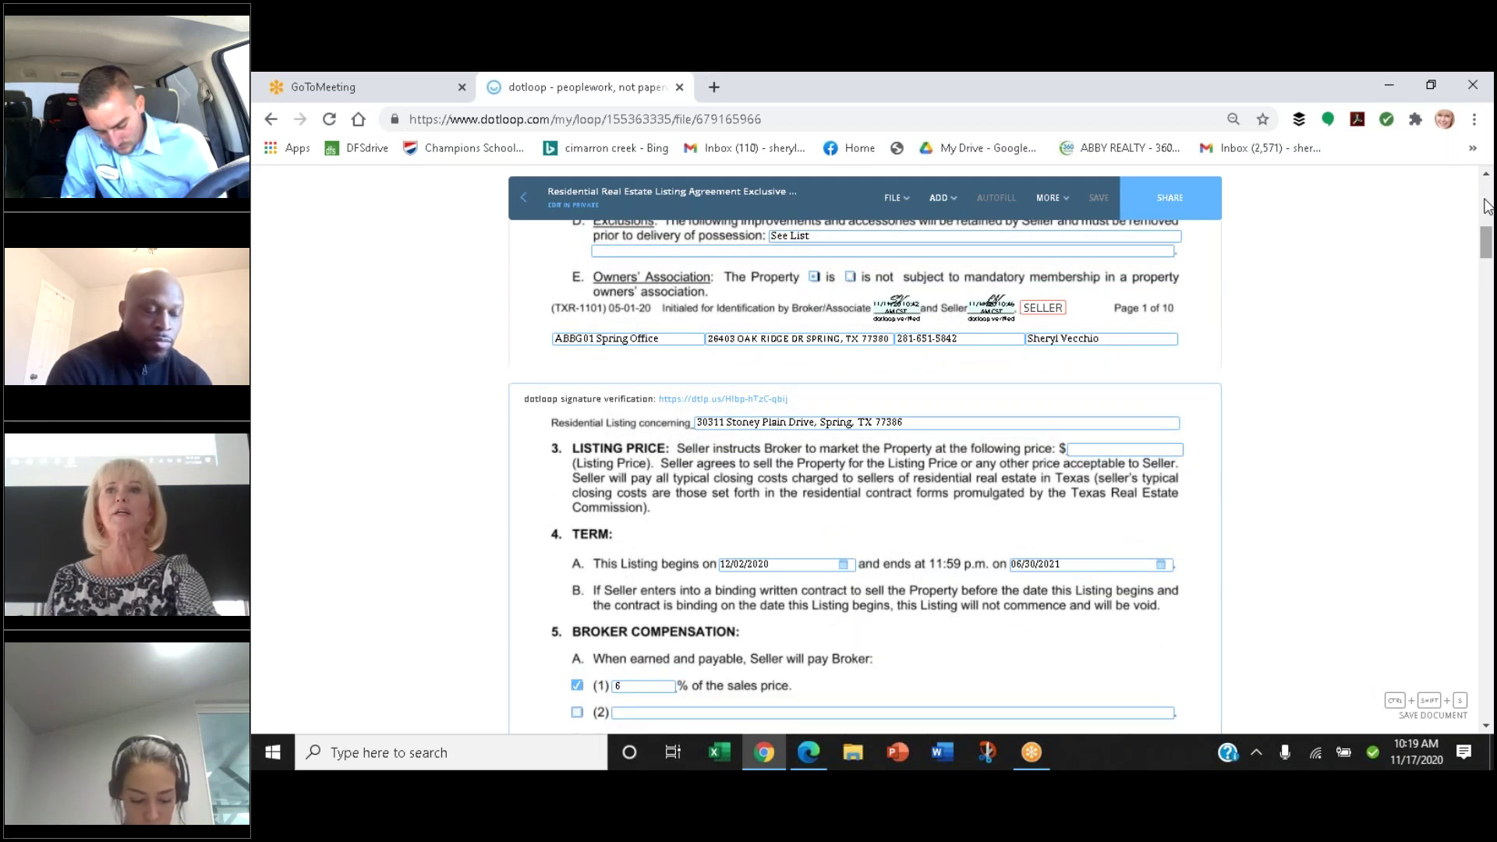
# Scroll the listing agreement to section 5 Broker Compensation, showing 6% of sales price through paragraph C
pyautogui.scroll(-2, 1486, 205)
pyautogui.scroll(1, 1486, 205)
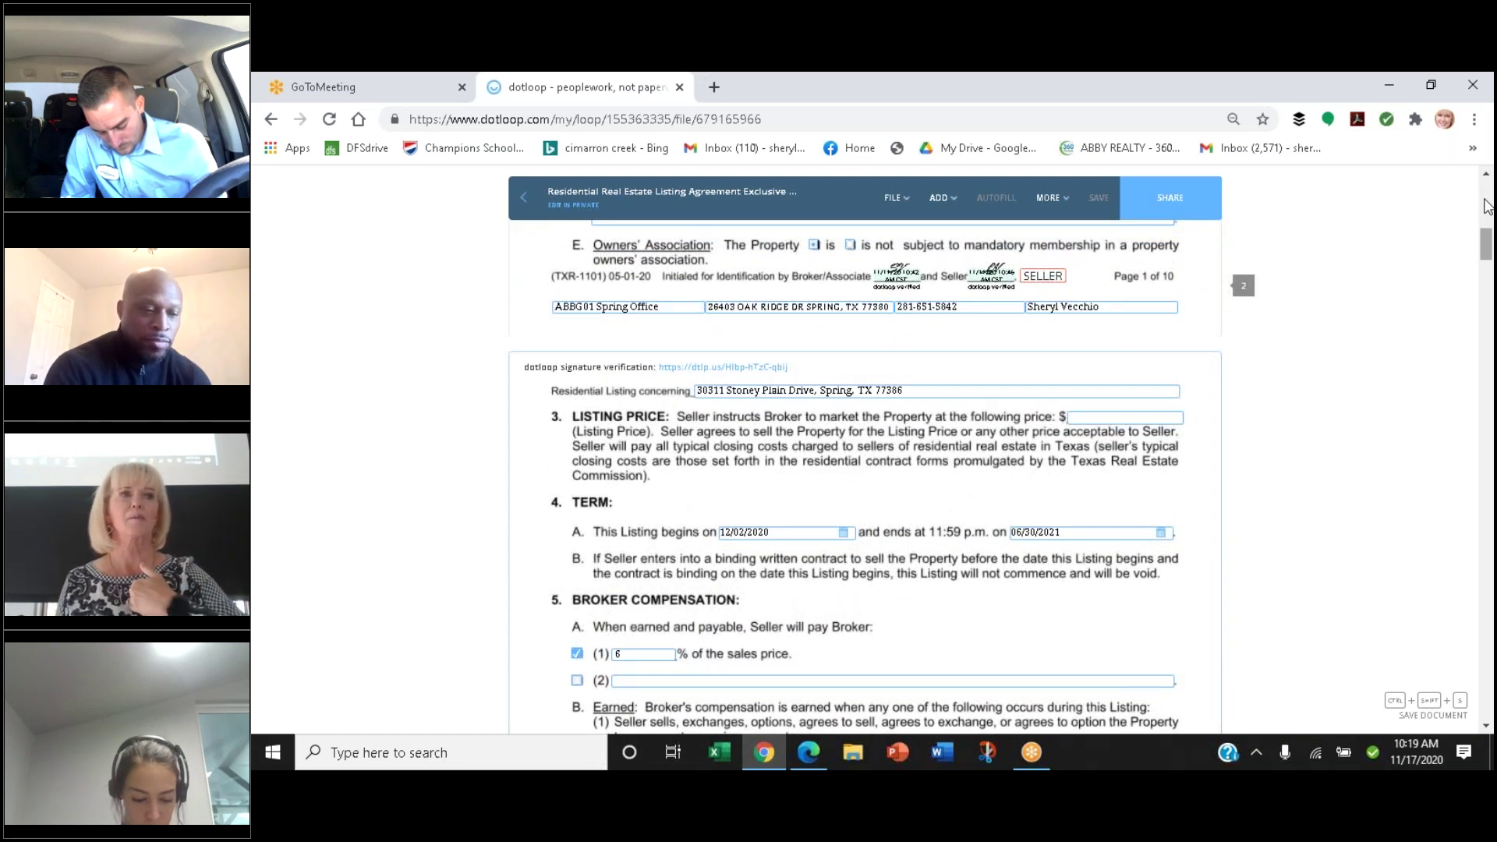
pyautogui.scroll(-1, 1486, 205)
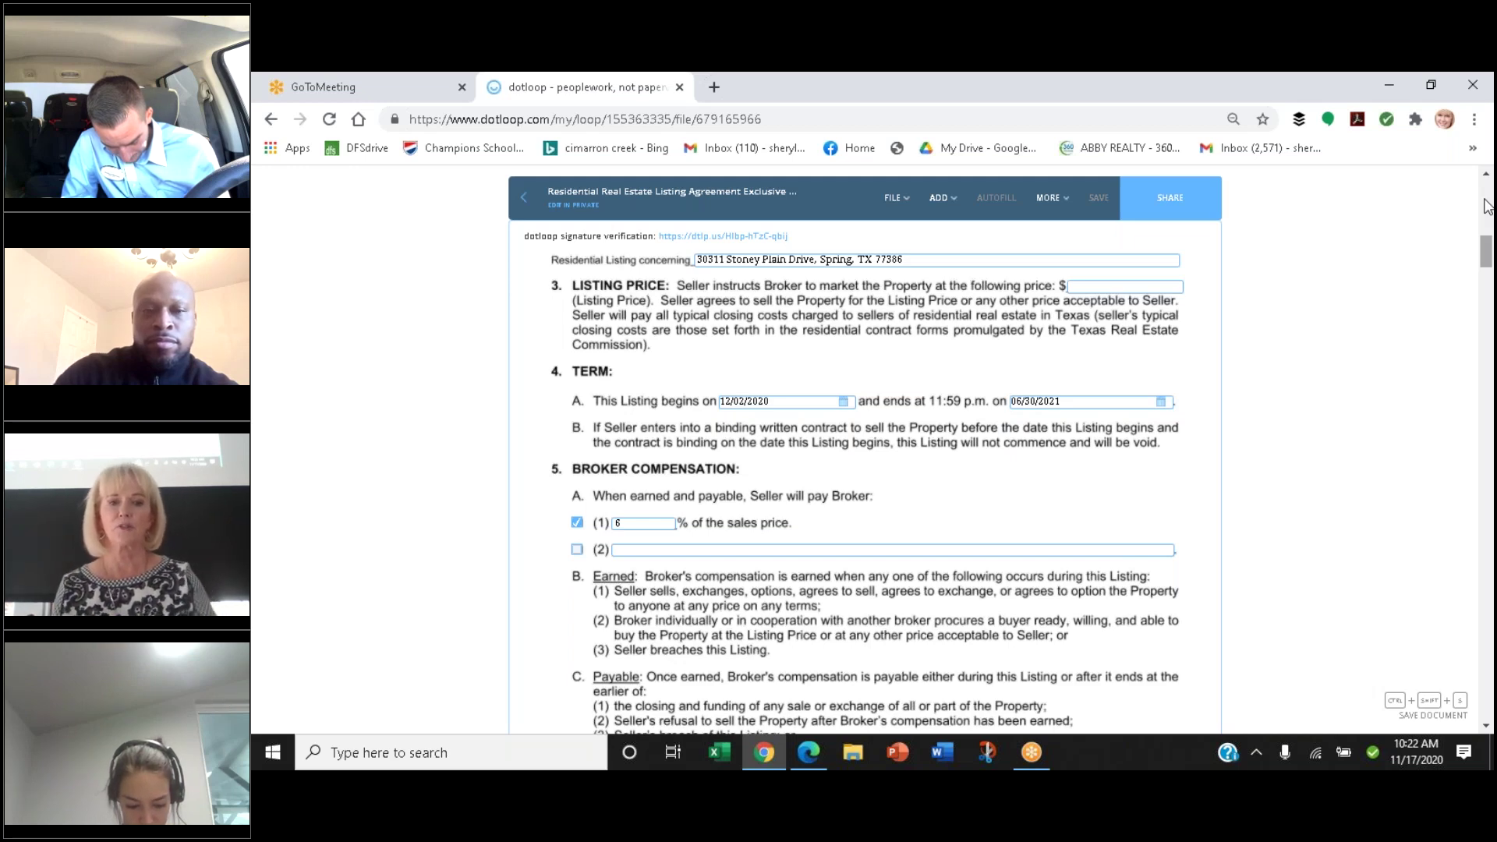
pyautogui.scroll(-1, 1485, 207)
pyautogui.scroll(-1, 1485, 207)
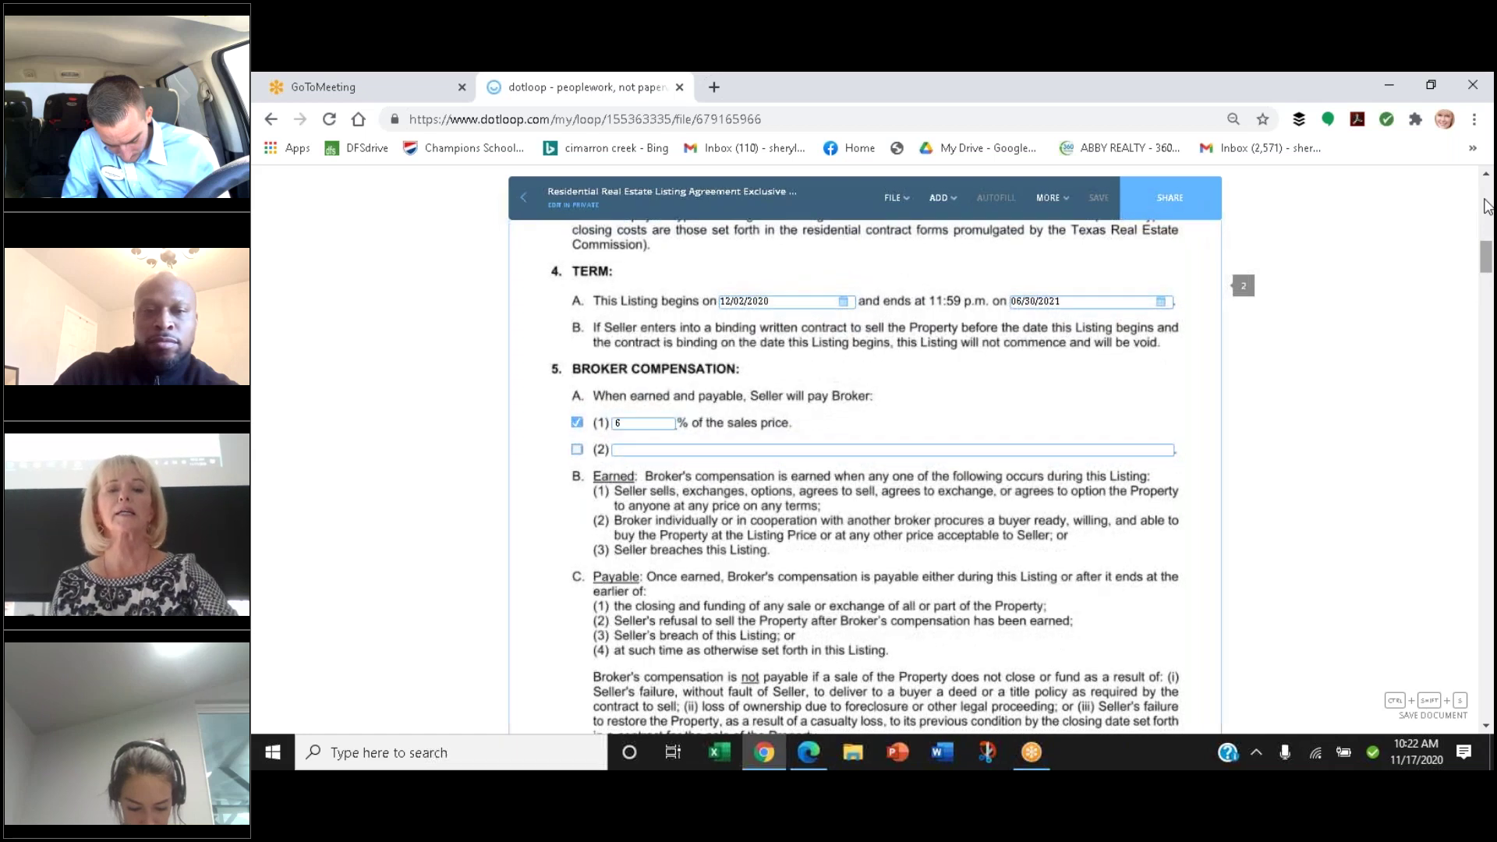
pyautogui.scroll(2, 1488, 207)
pyautogui.scroll(-2, 1488, 207)
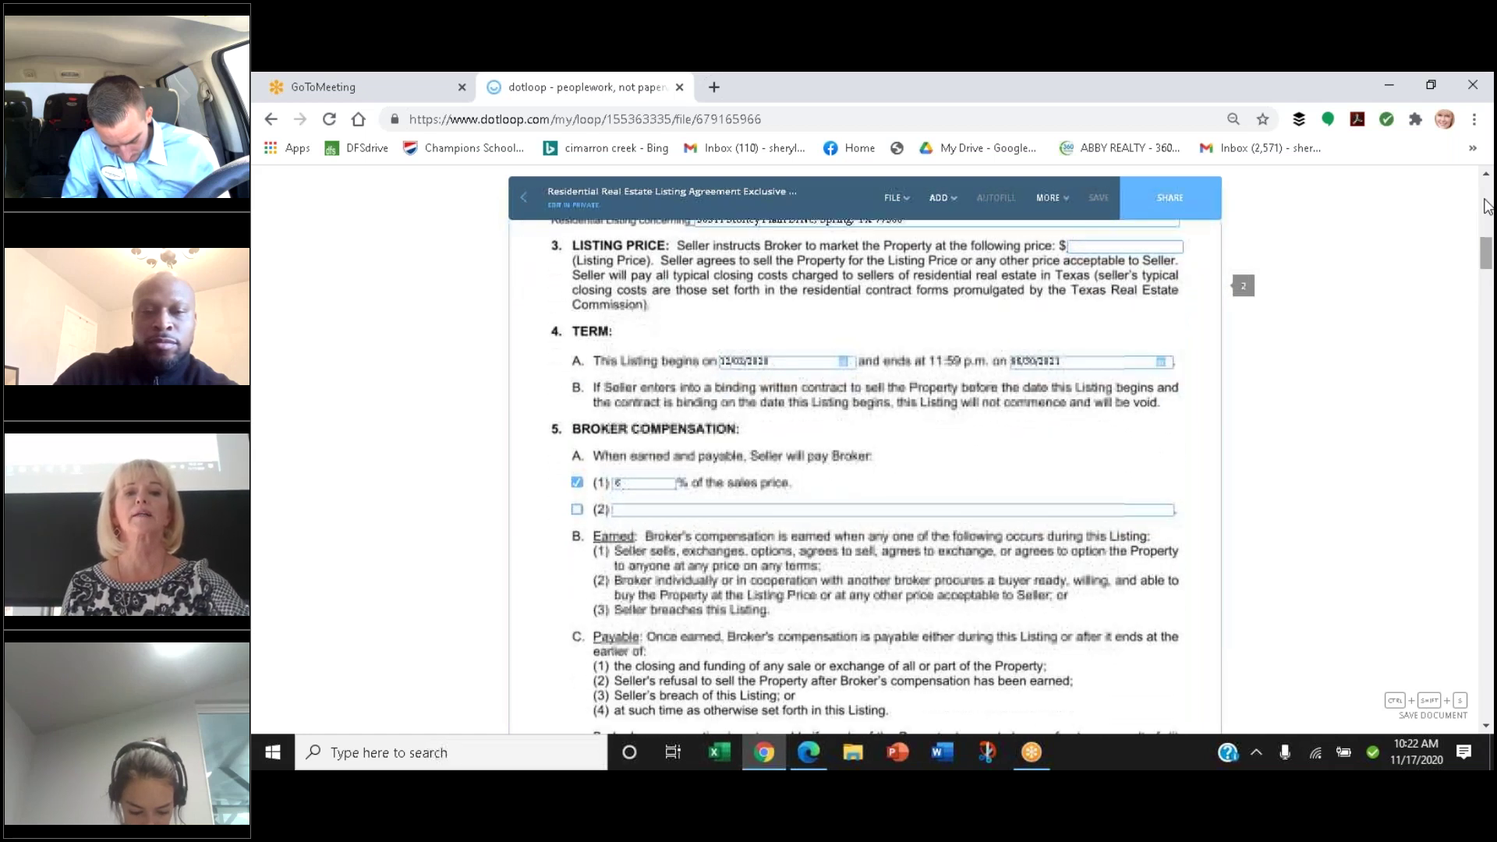
pyautogui.scroll(-1, 1486, 205)
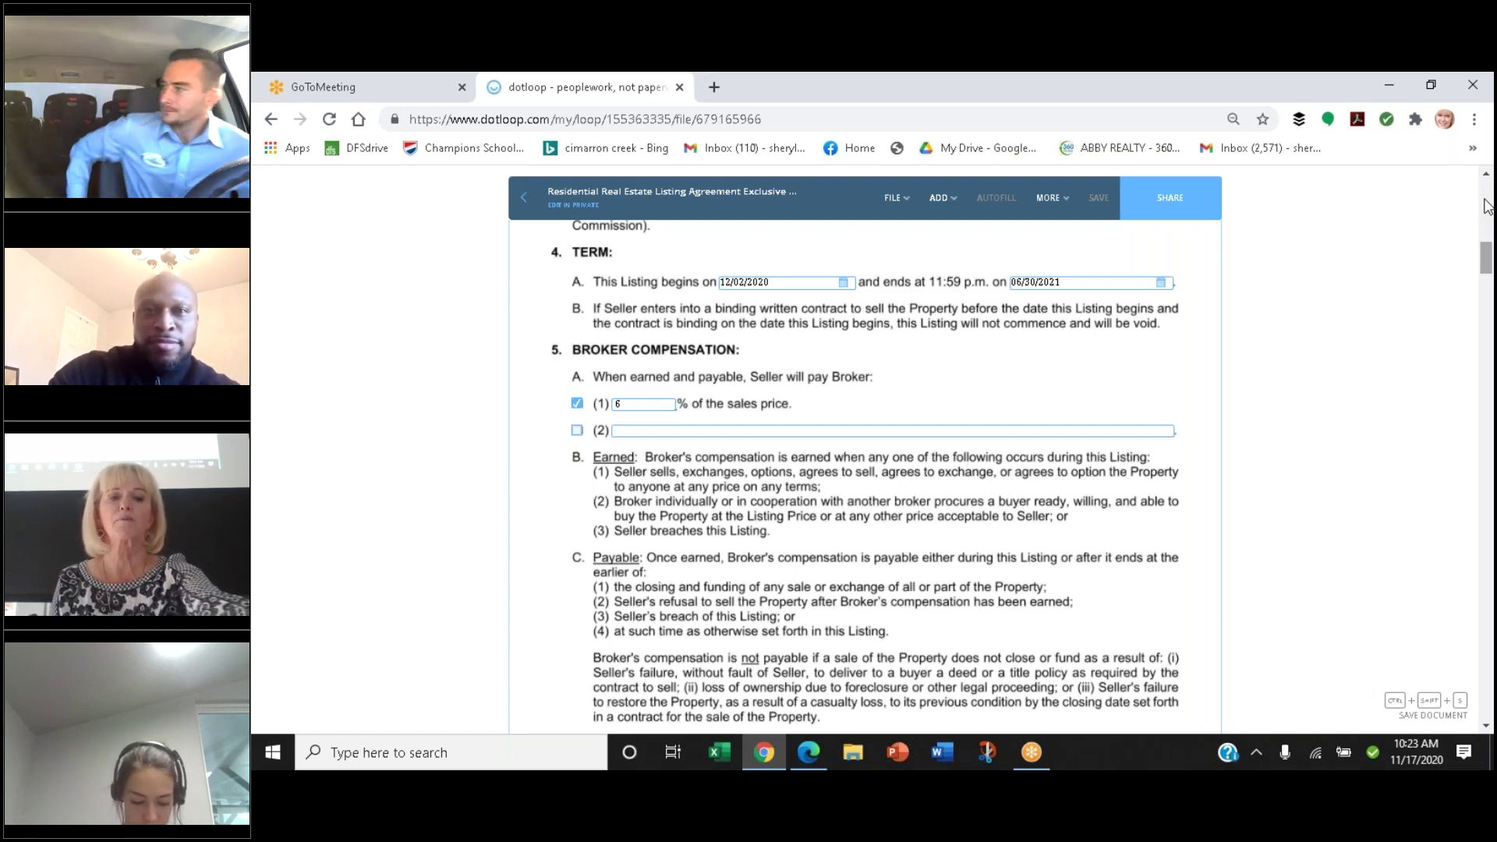
pyautogui.scroll(-2, 1486, 205)
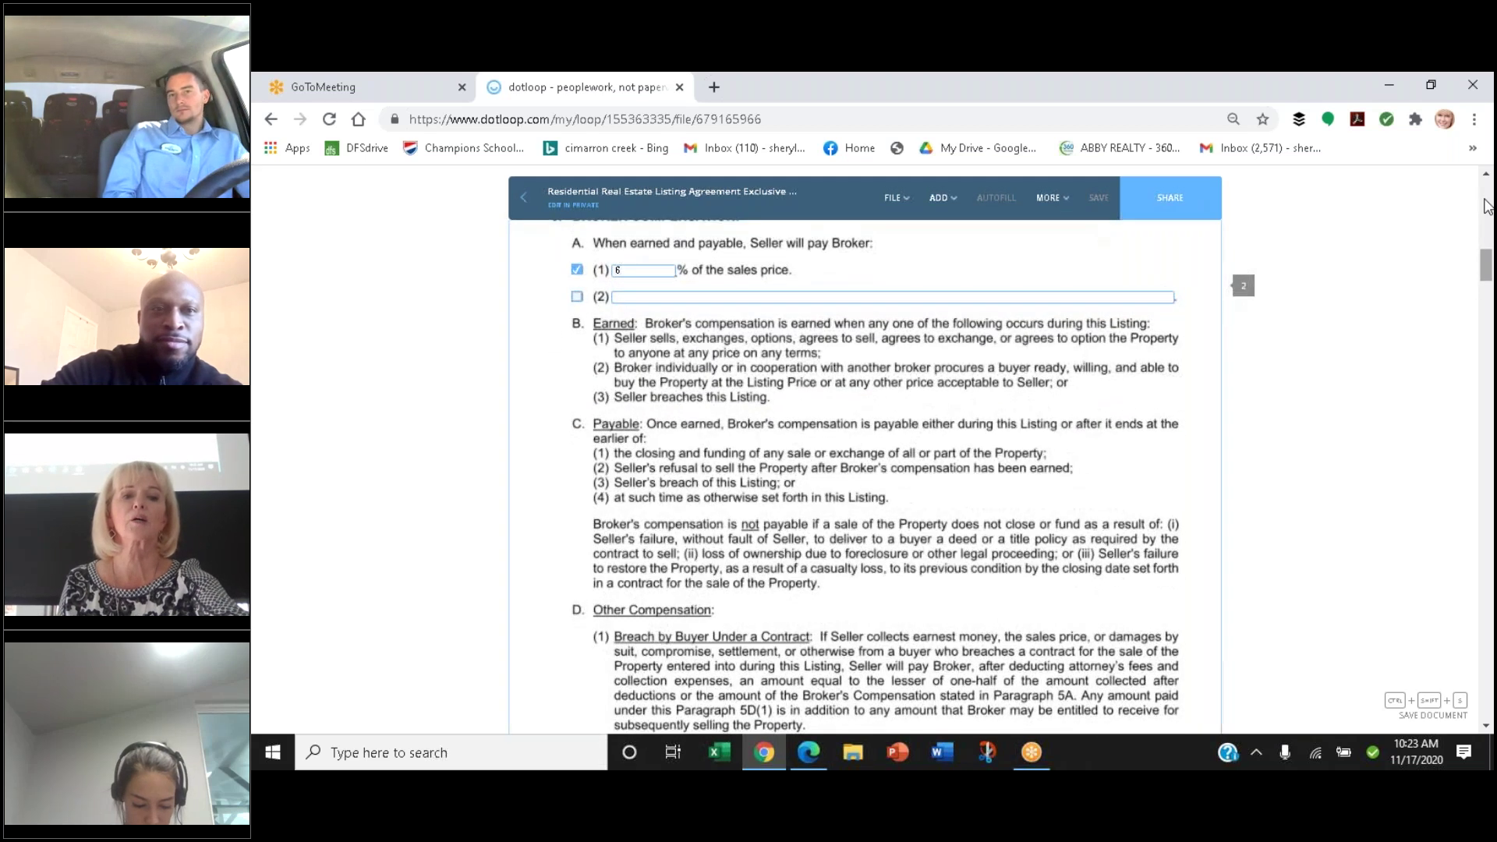
pyautogui.scroll(2, 1487, 205)
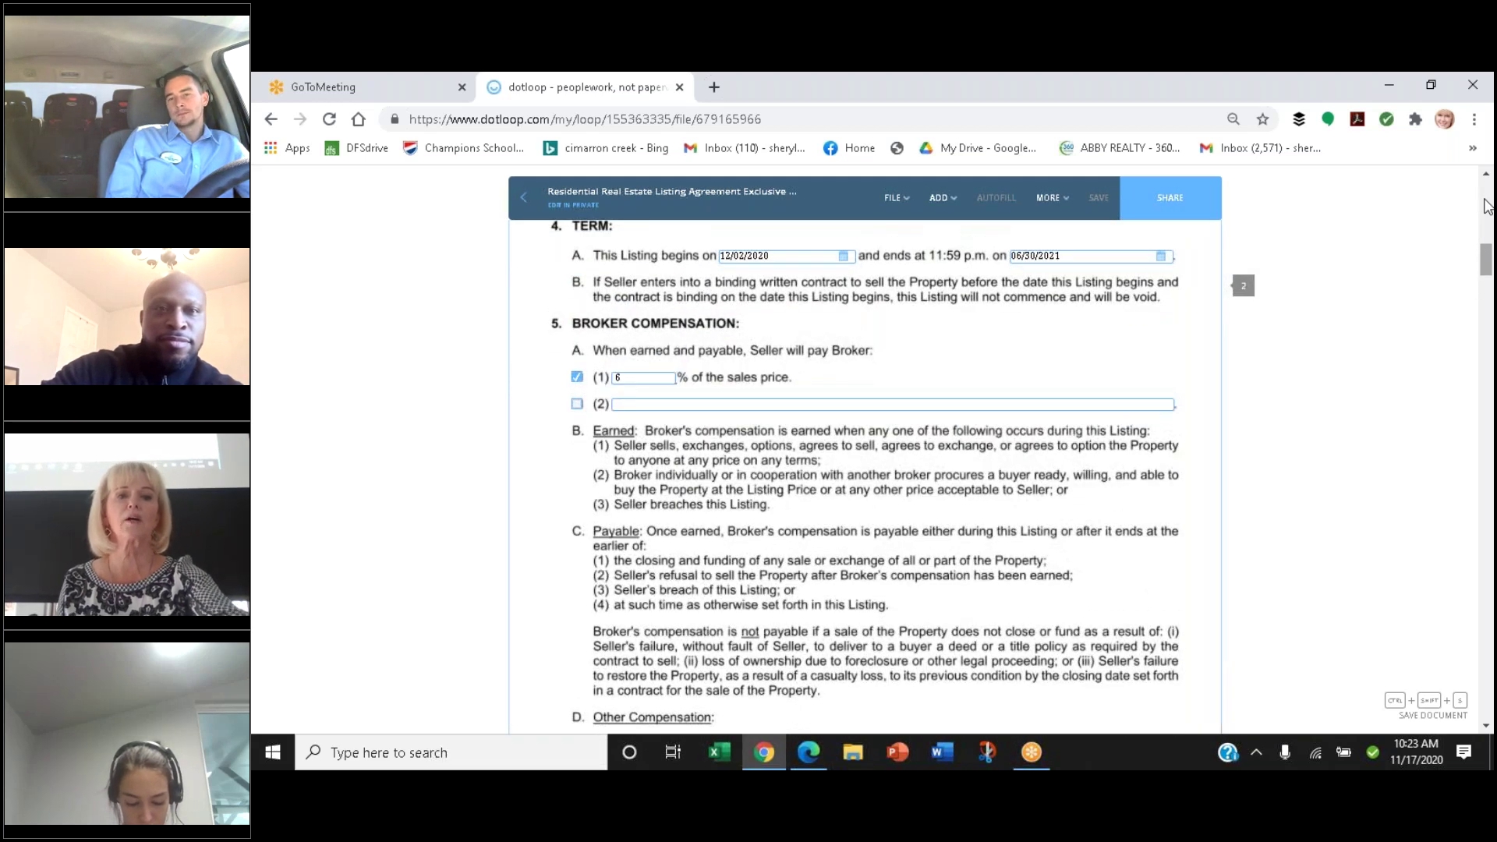
pyautogui.scroll(1, 1487, 205)
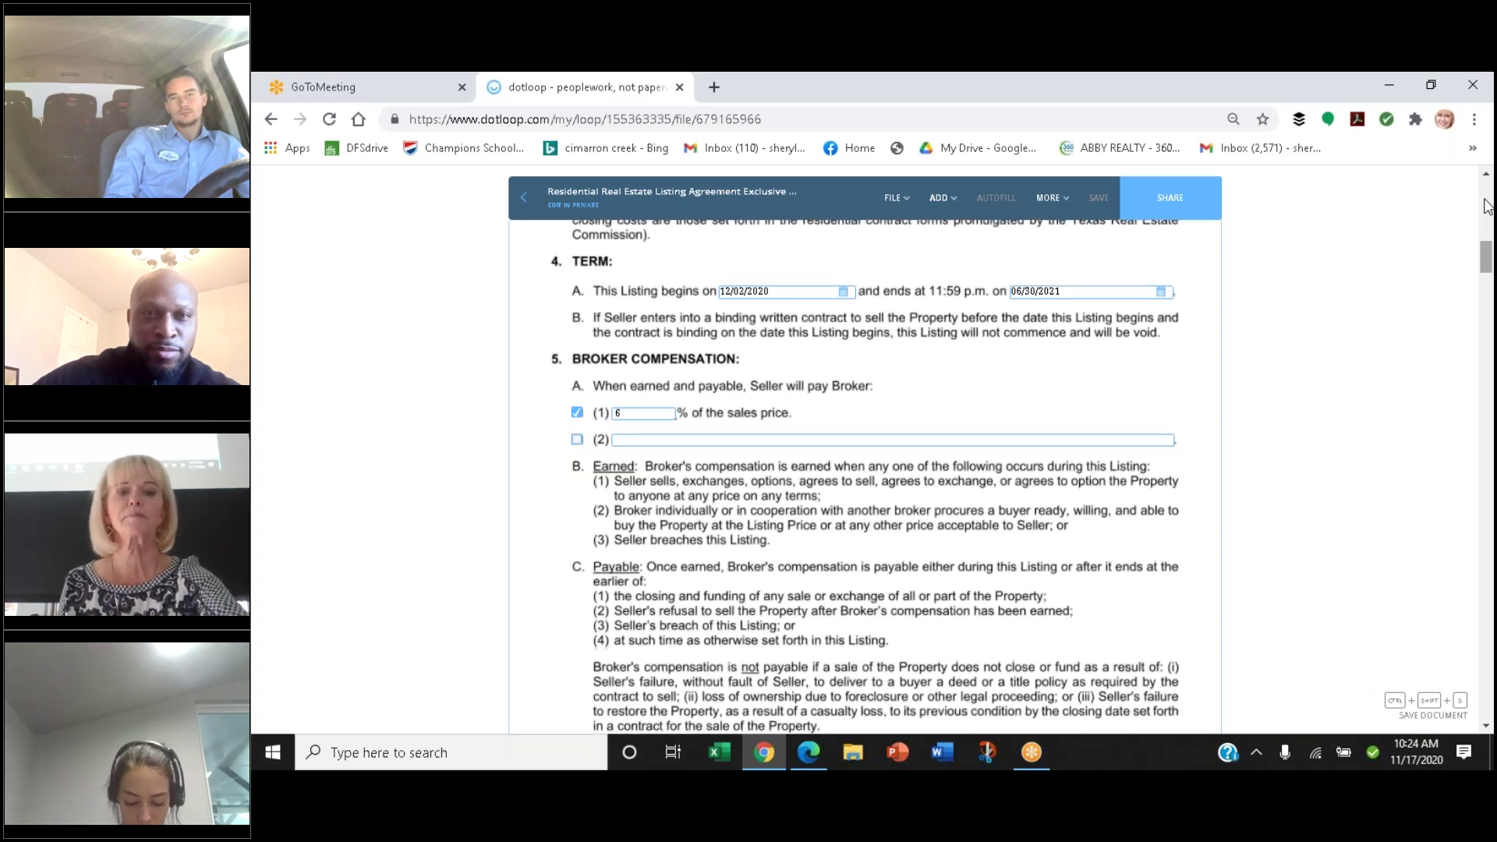
pyautogui.scroll(-1, 1486, 205)
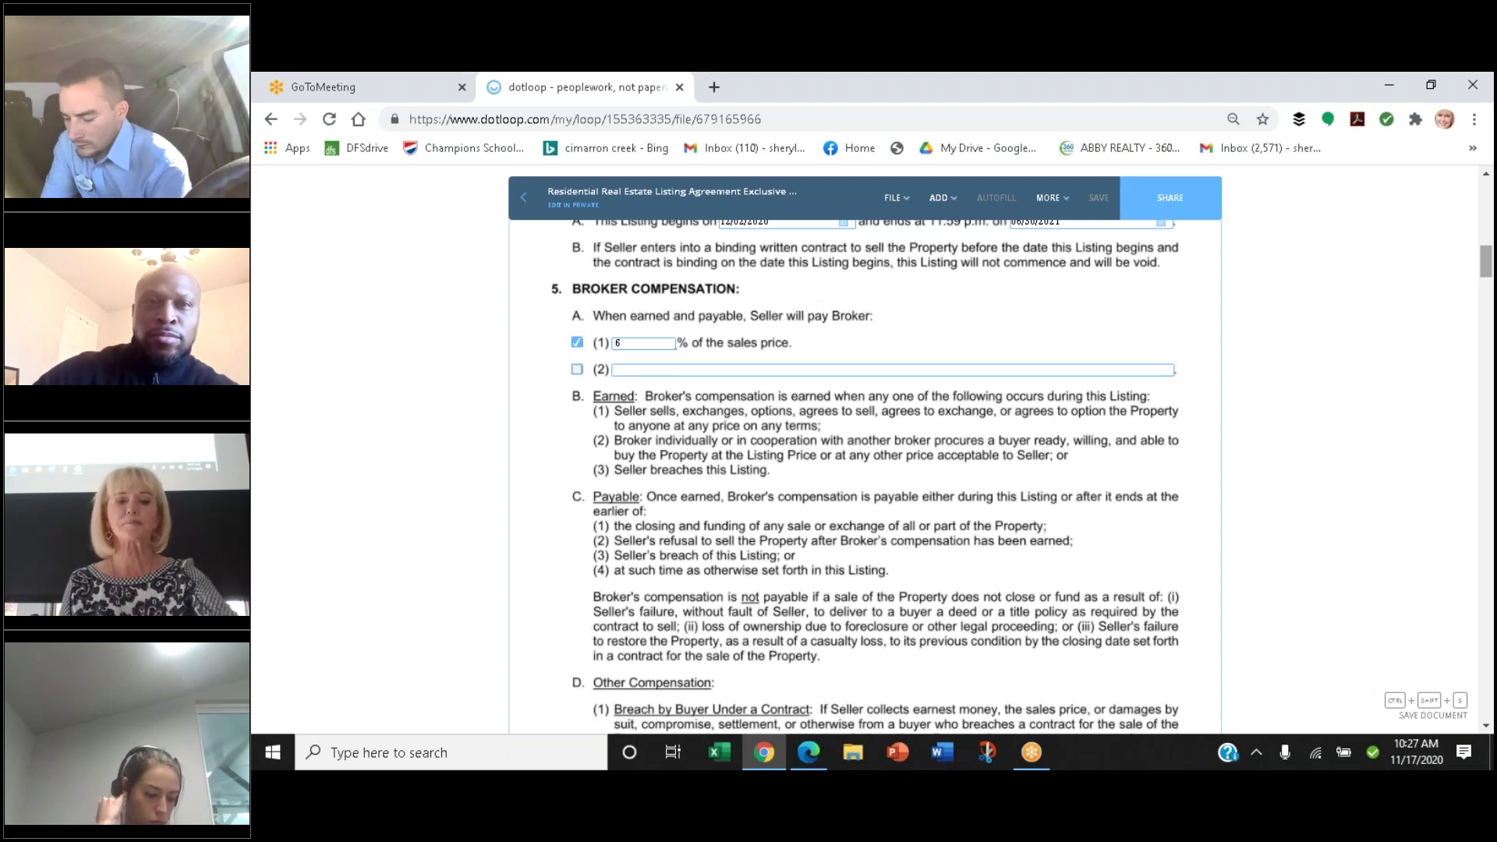
# Scroll past the Broker Compensation terms to the page 2 footer and the 5E Protection Period heading
pyautogui.scroll(-2, 1487, 207)
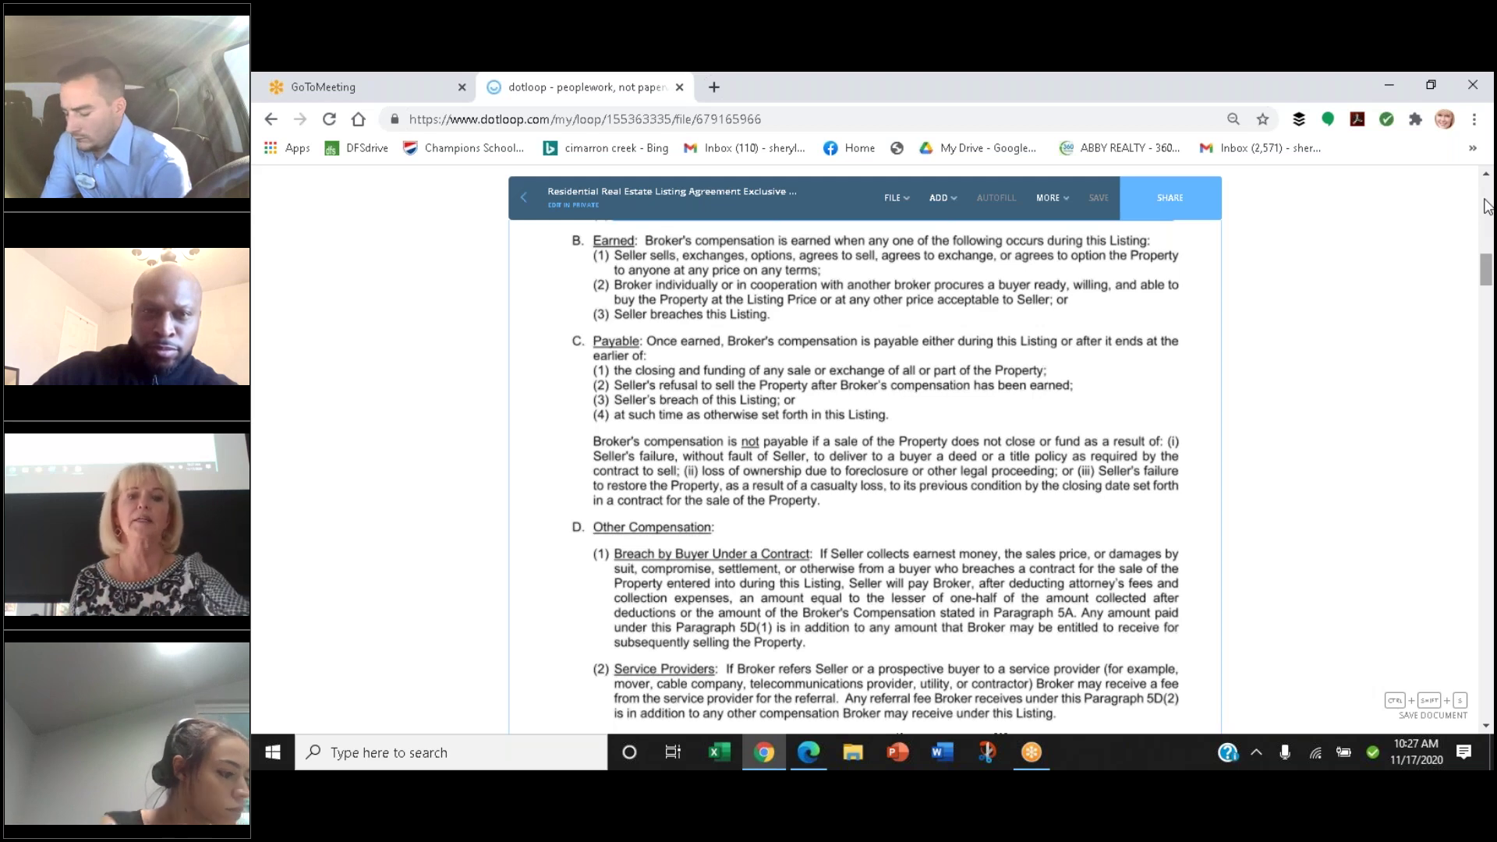
pyautogui.scroll(-2, 1484, 205)
pyautogui.scroll(-1, 1485, 205)
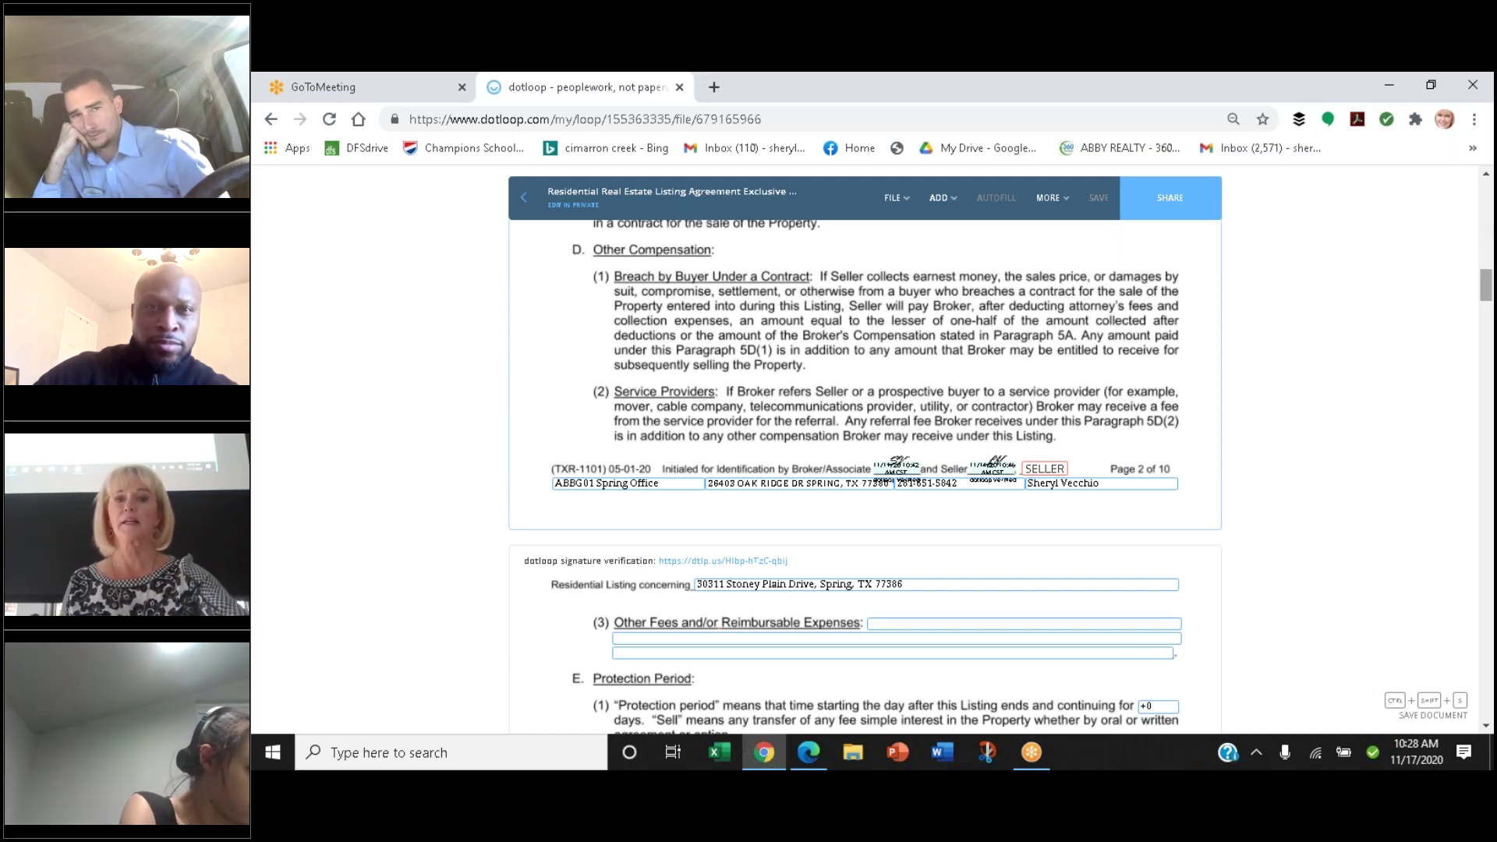
# Change the Protection Period days value to 30, confirming that editing clears the form's signatures
pyautogui.scroll(-4, 1486, 206)
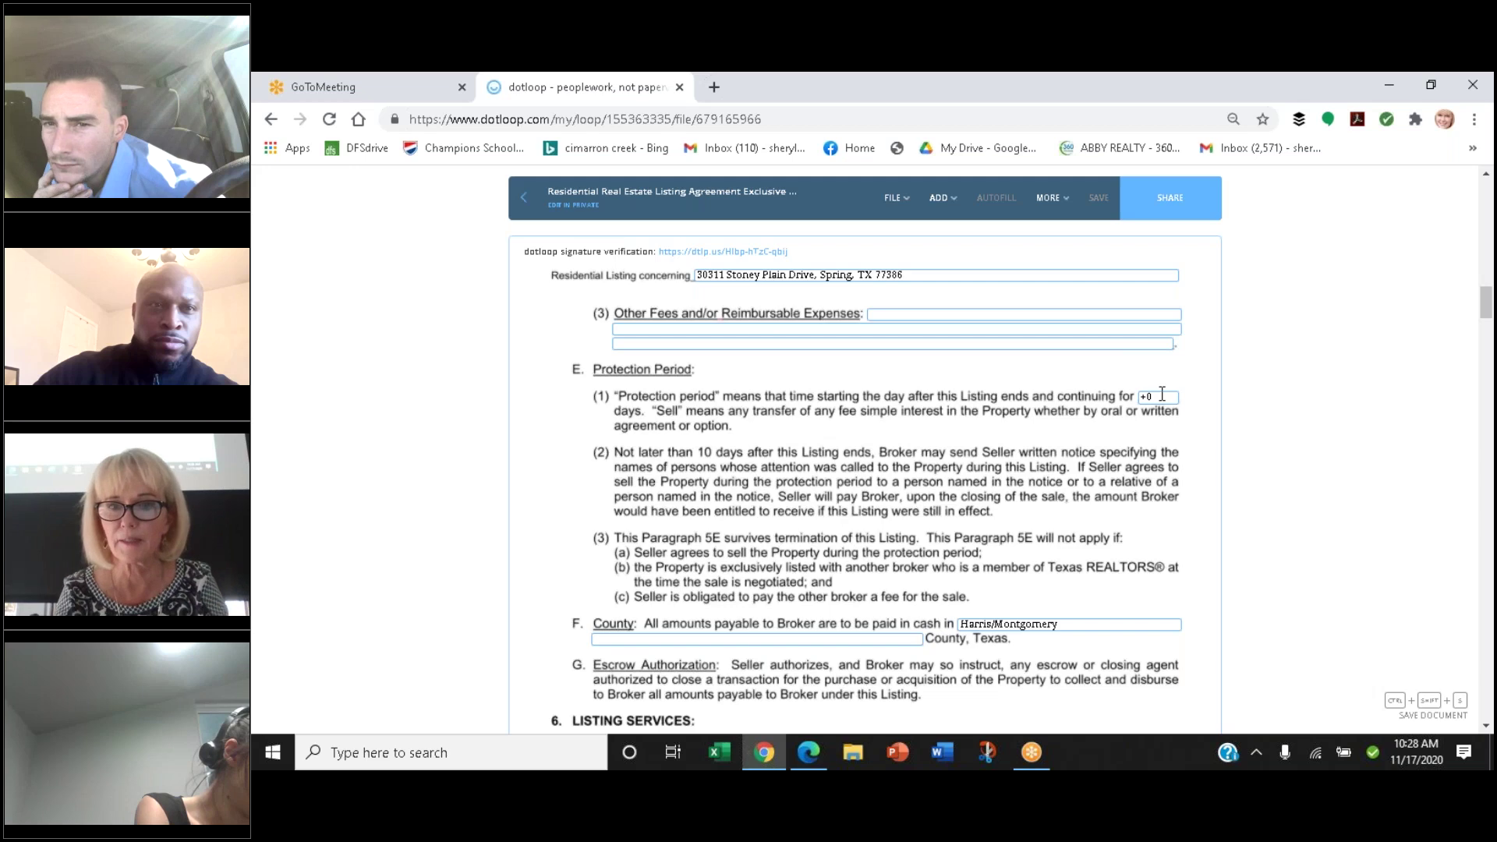
pyautogui.click(1160, 394)
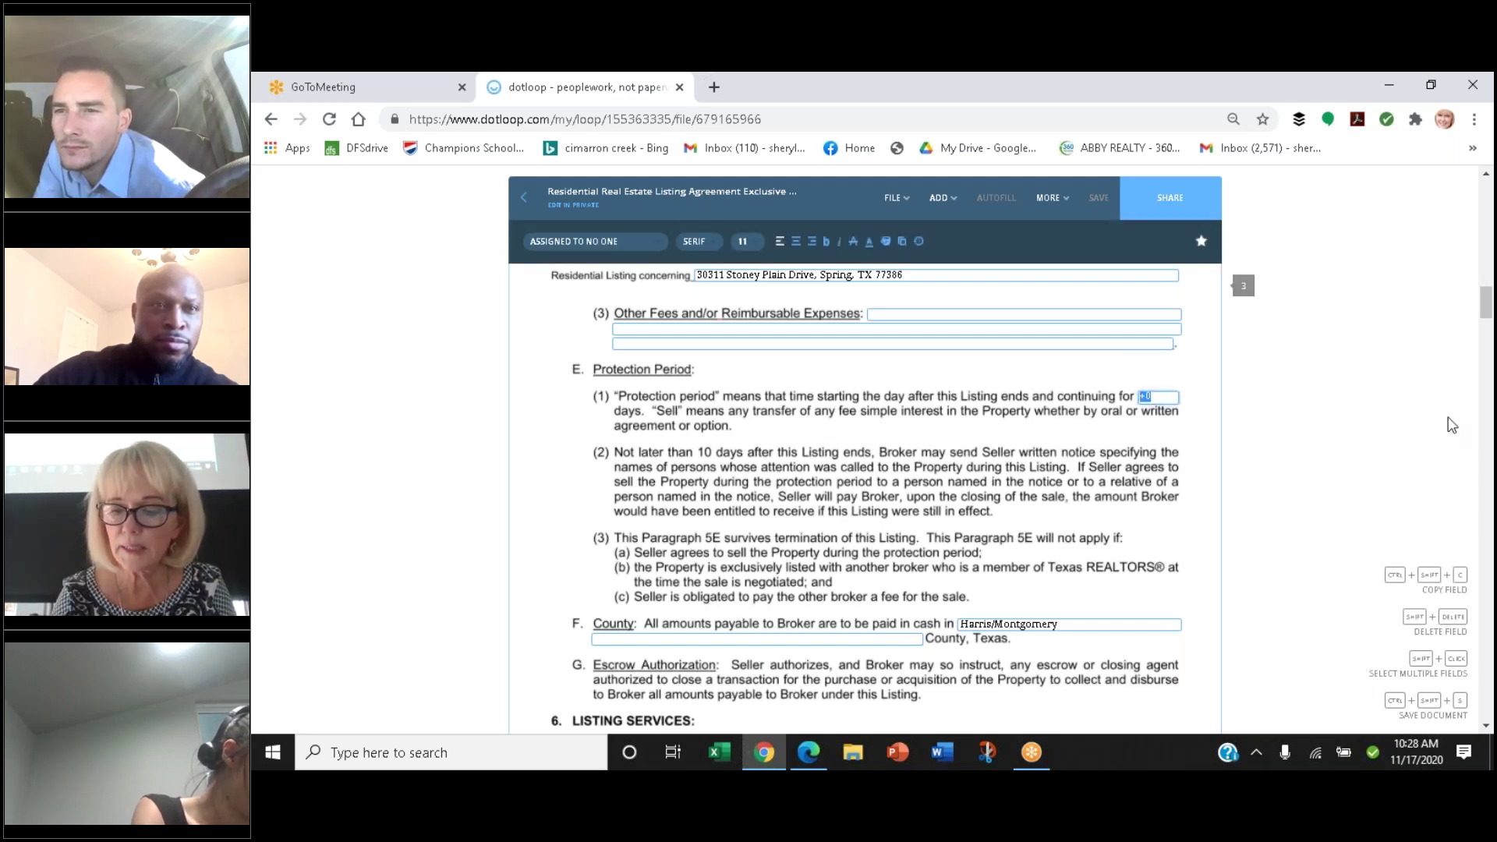
pyautogui.scroll(-5, 1452, 424)
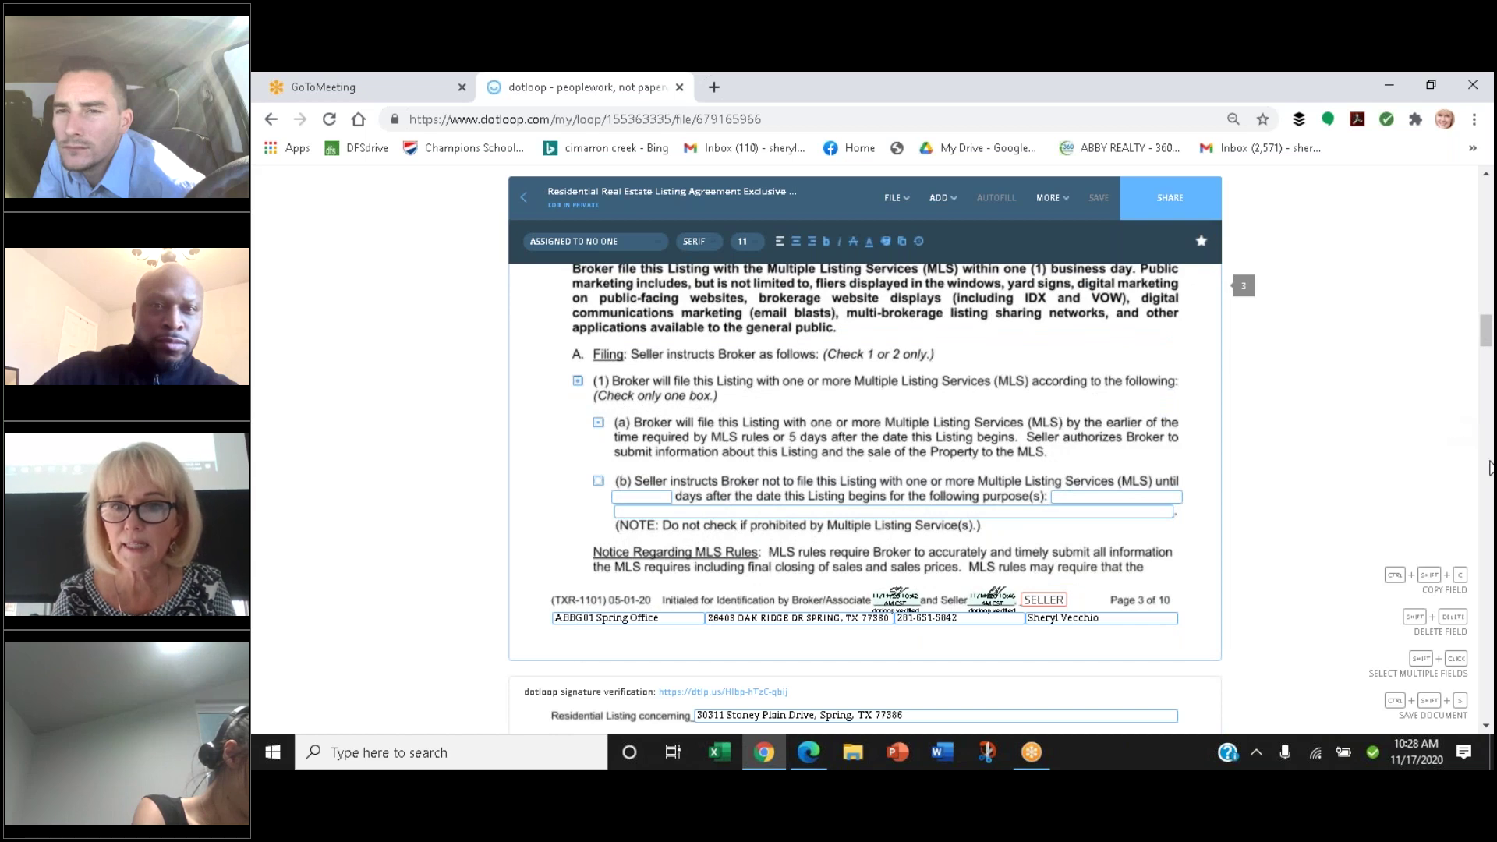
pyautogui.moveTo(1485, 329); pyautogui.dragTo(1485, 301)
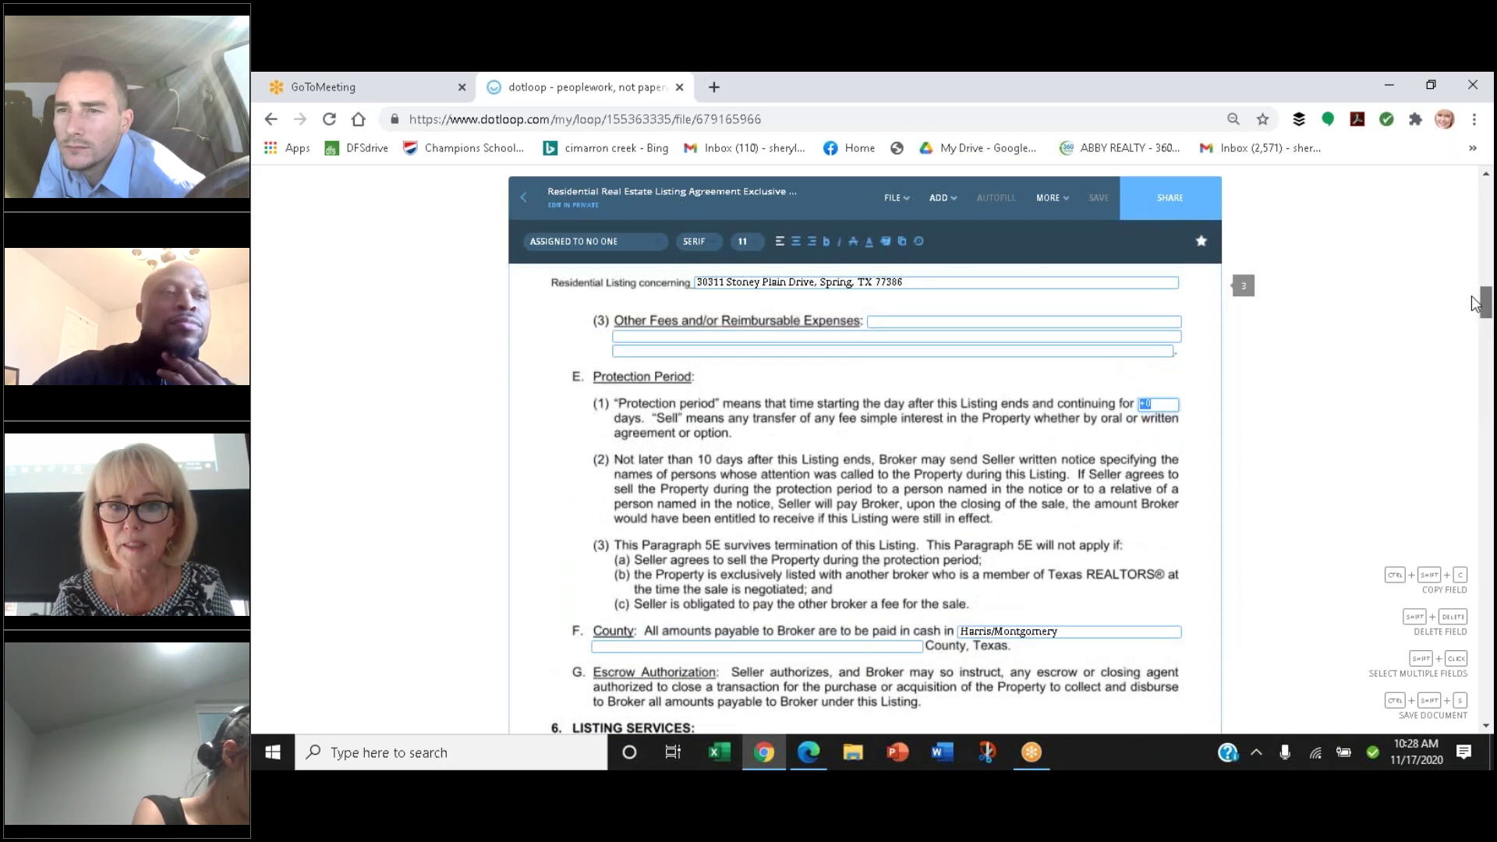
pyautogui.click(1154, 403)
pyautogui.doubleClick(1155, 403)
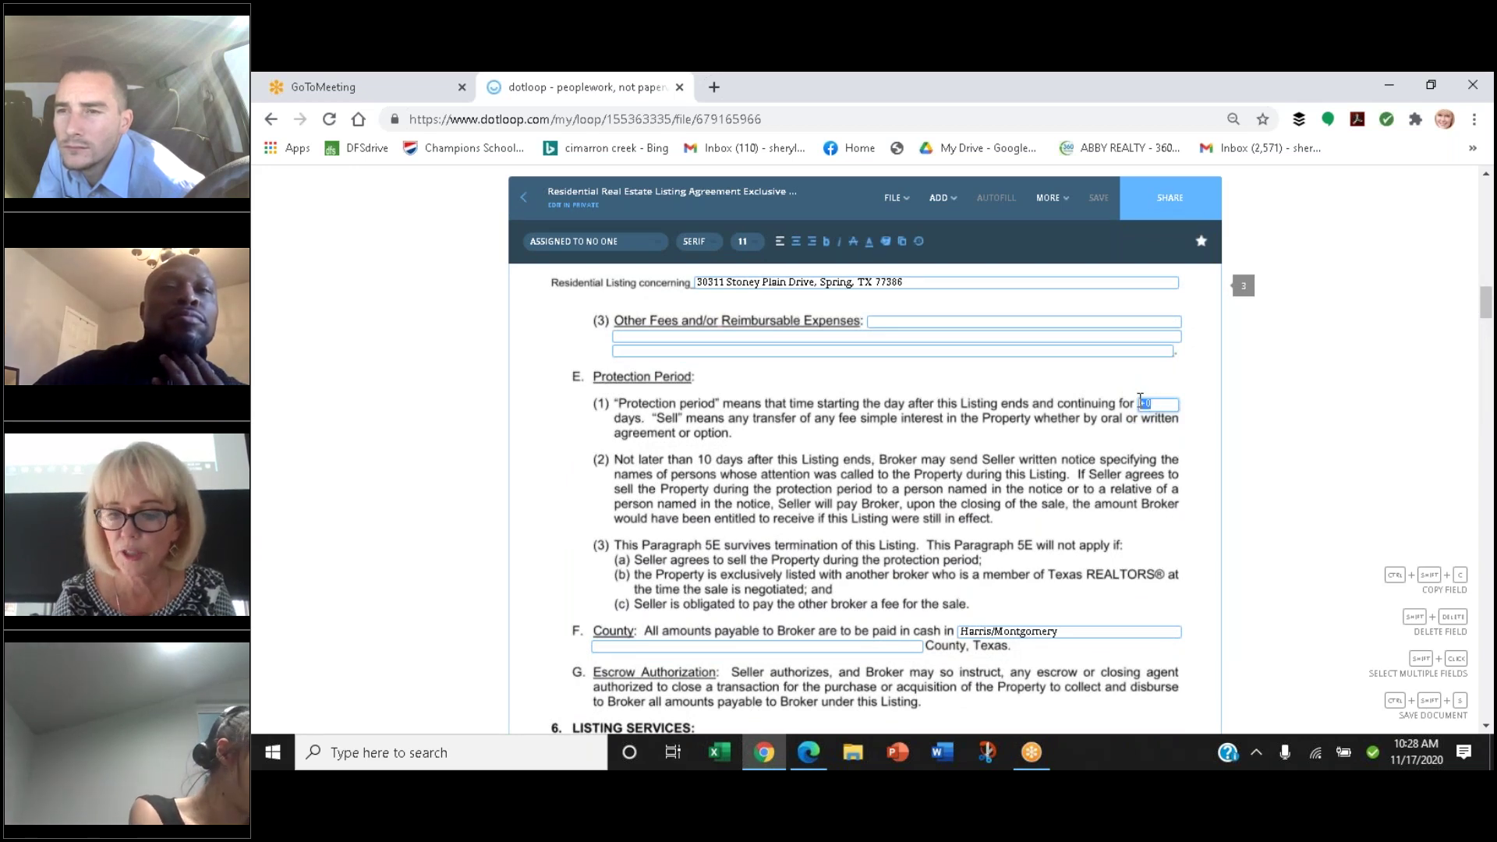
pyautogui.scroll(-6, 1155, 403)
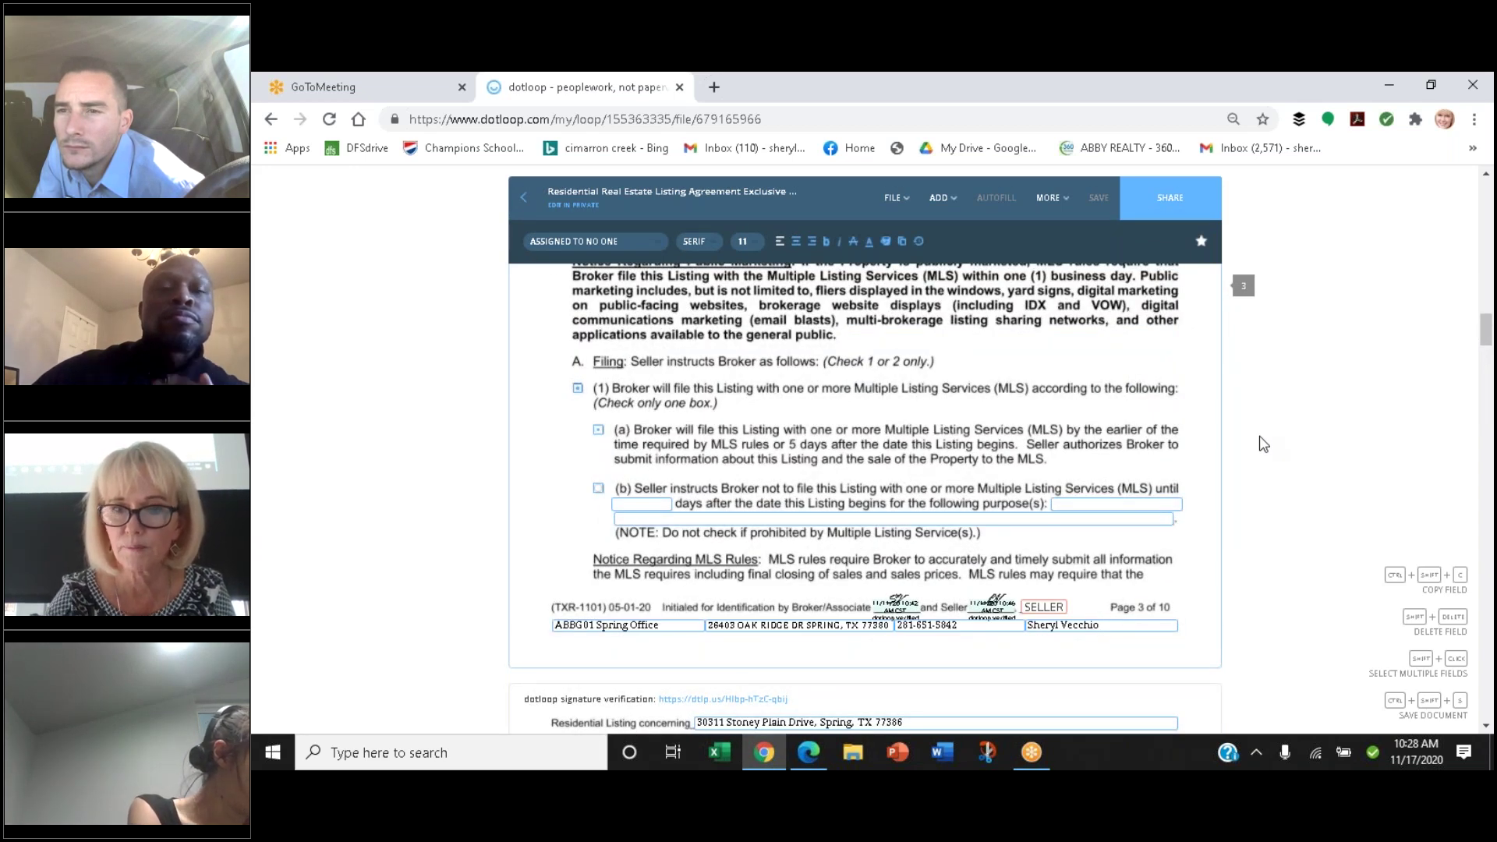
pyautogui.moveTo(1485, 337); pyautogui.dragTo(1485, 312)
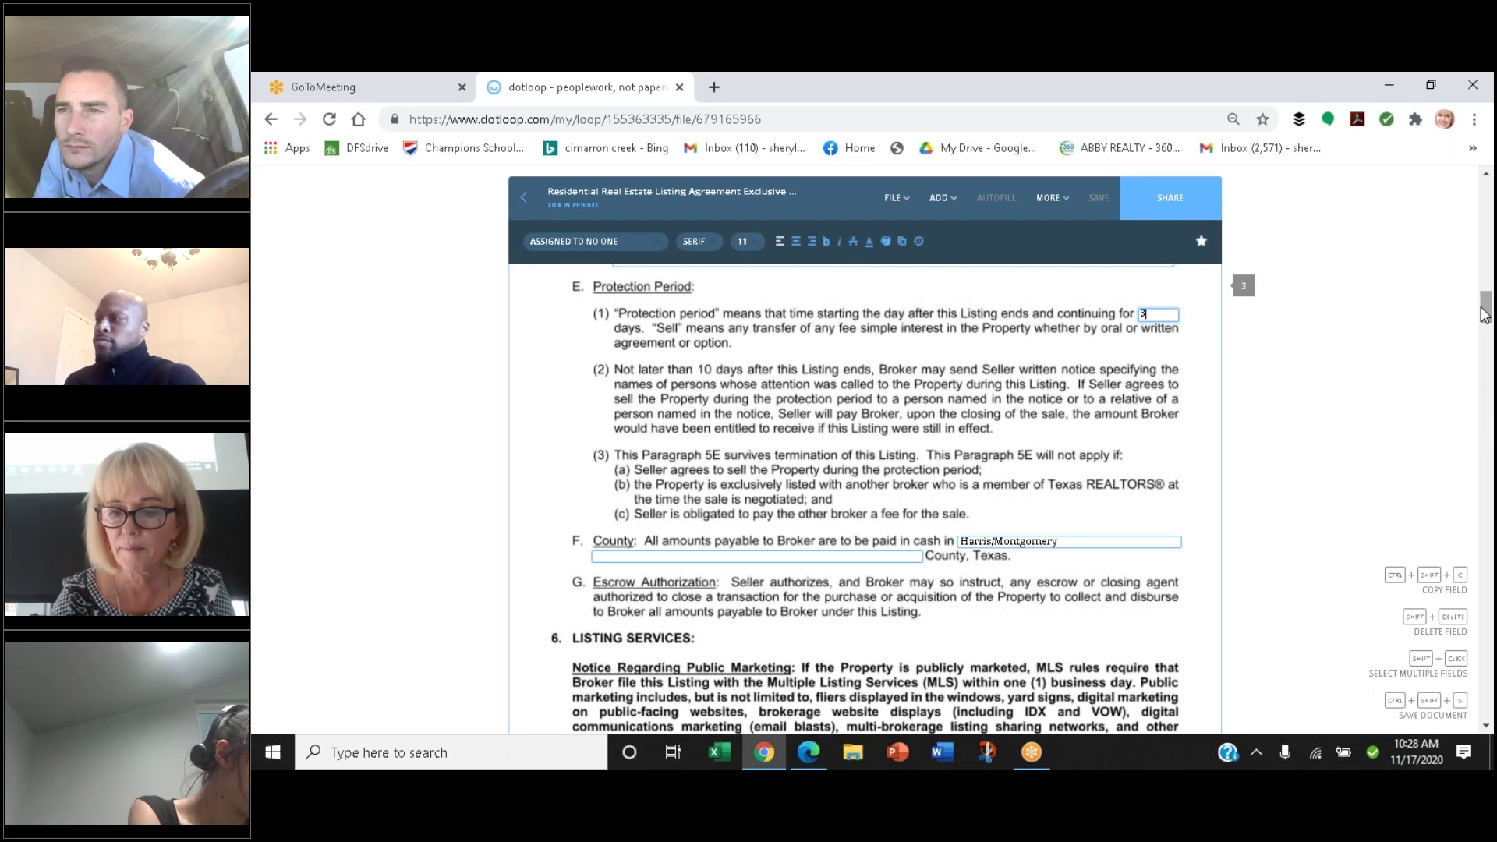
pyautogui.write('0')
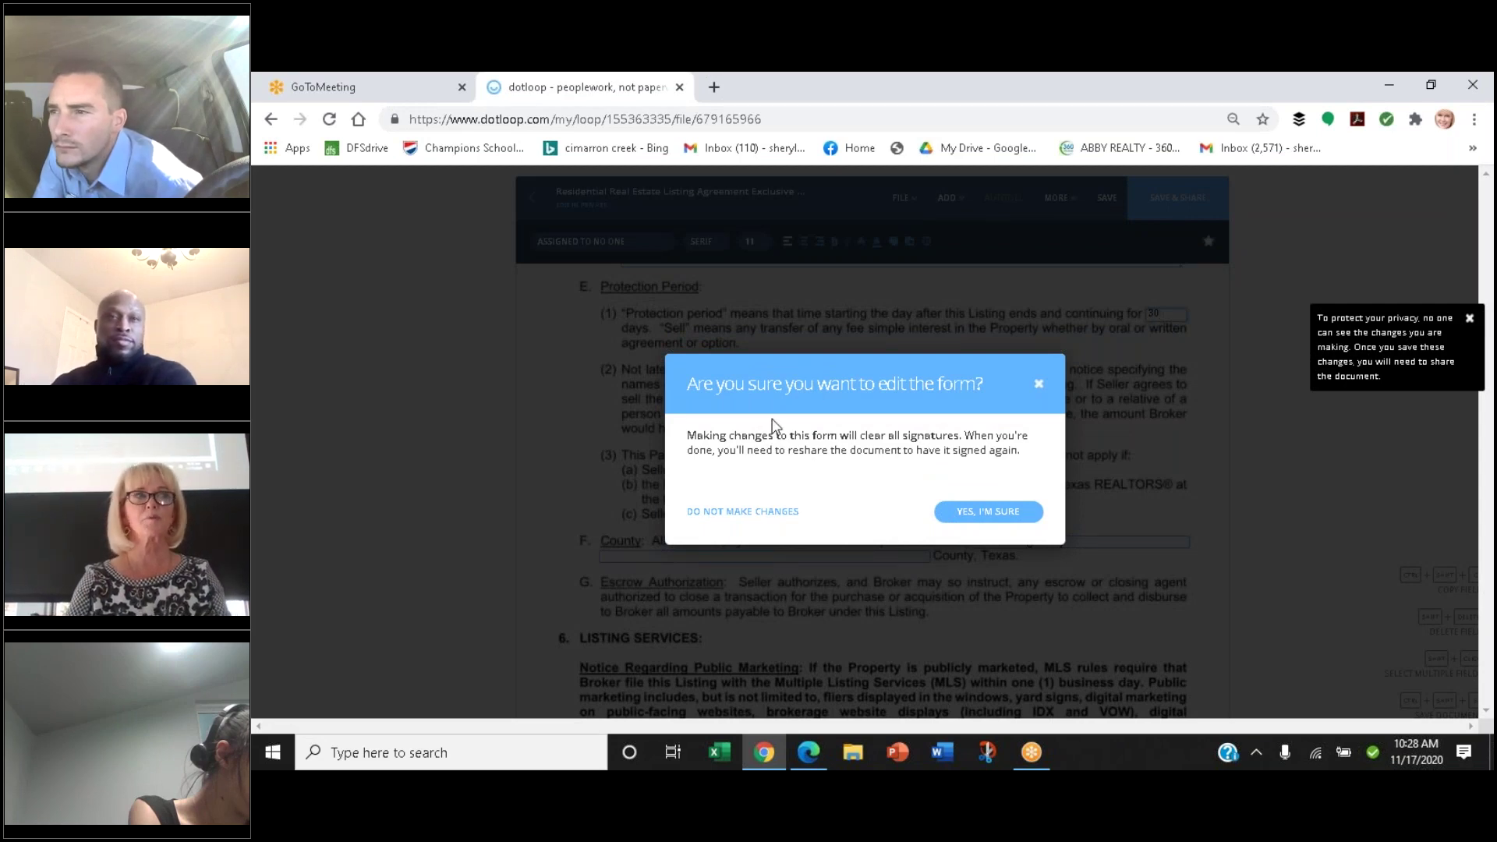
pyautogui.click(971, 518)
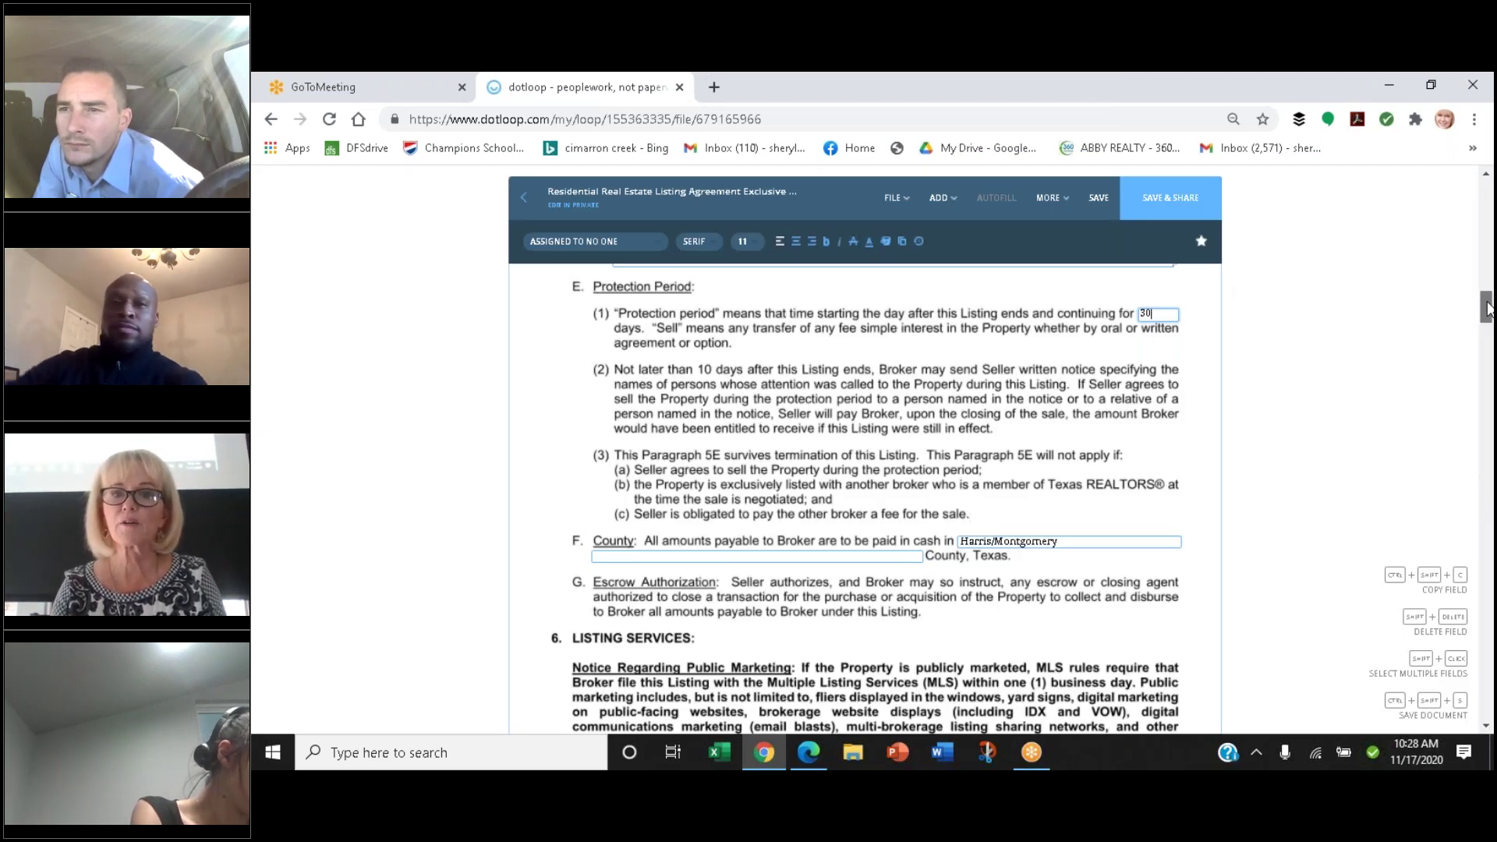
pyautogui.moveTo(1489, 309); pyautogui.dragTo(1490, 311)
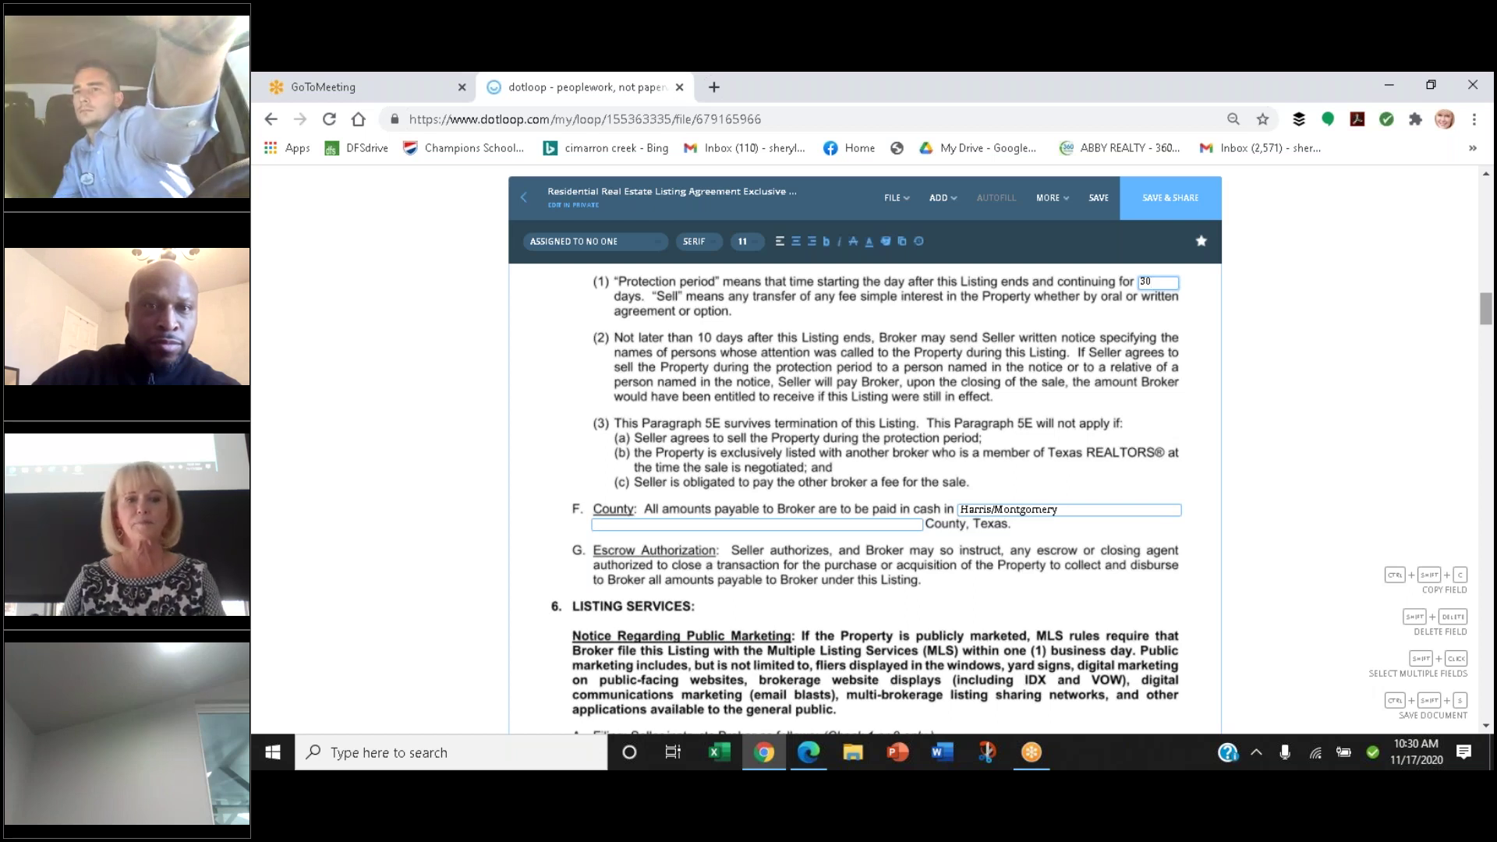
# Leave the days field and bring section 6 Listing Services filing options A(1) and A(2) into view
pyautogui.press('Tab')
pyautogui.scroll(-3, 1487, 312)
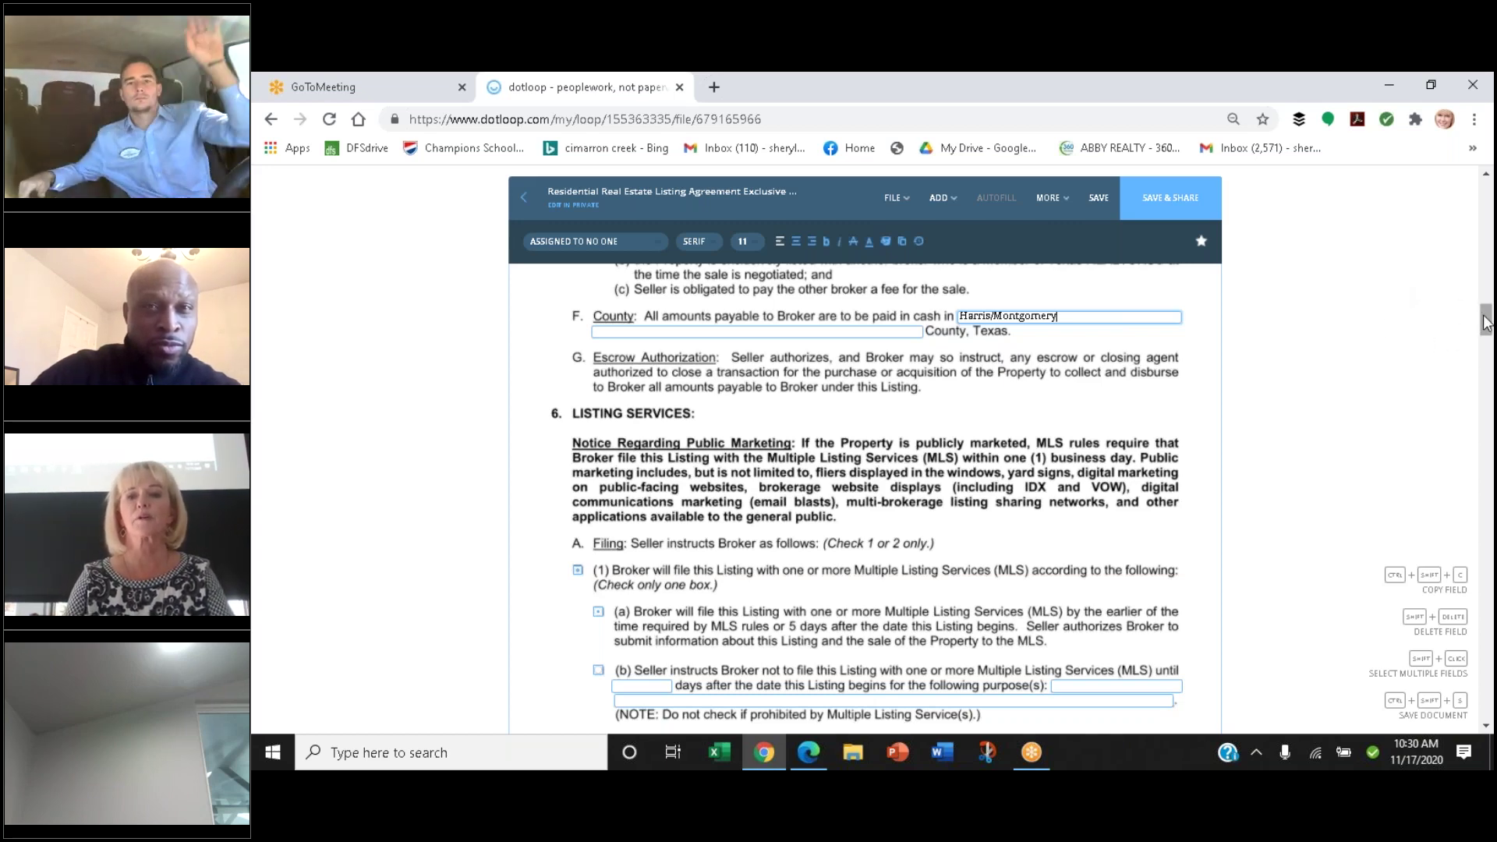
pyautogui.moveTo(1485, 322); pyautogui.dragTo(1485, 326)
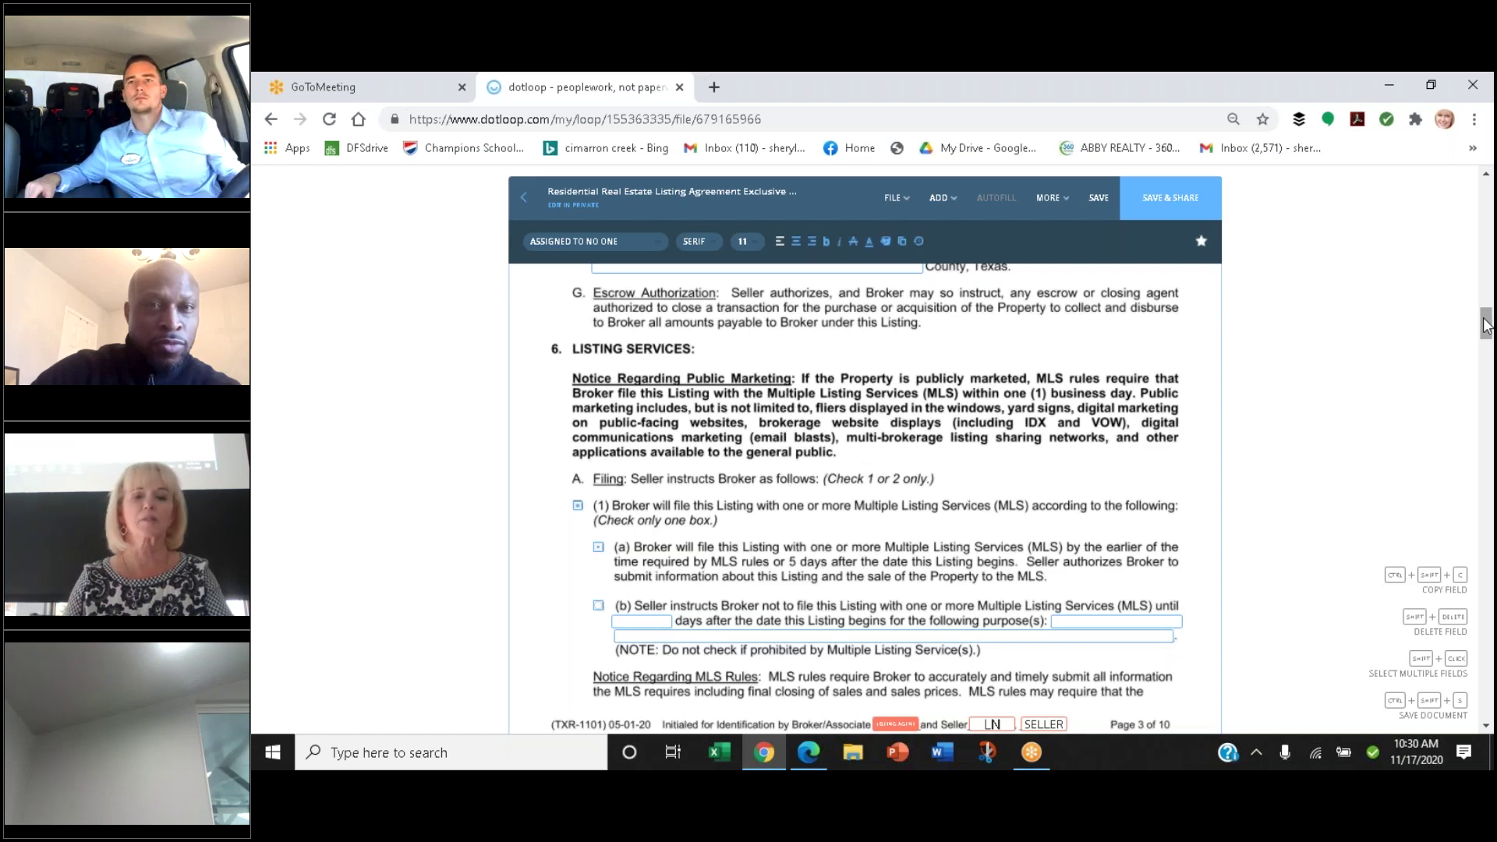
pyautogui.moveTo(1485, 325); pyautogui.dragTo(1485, 327)
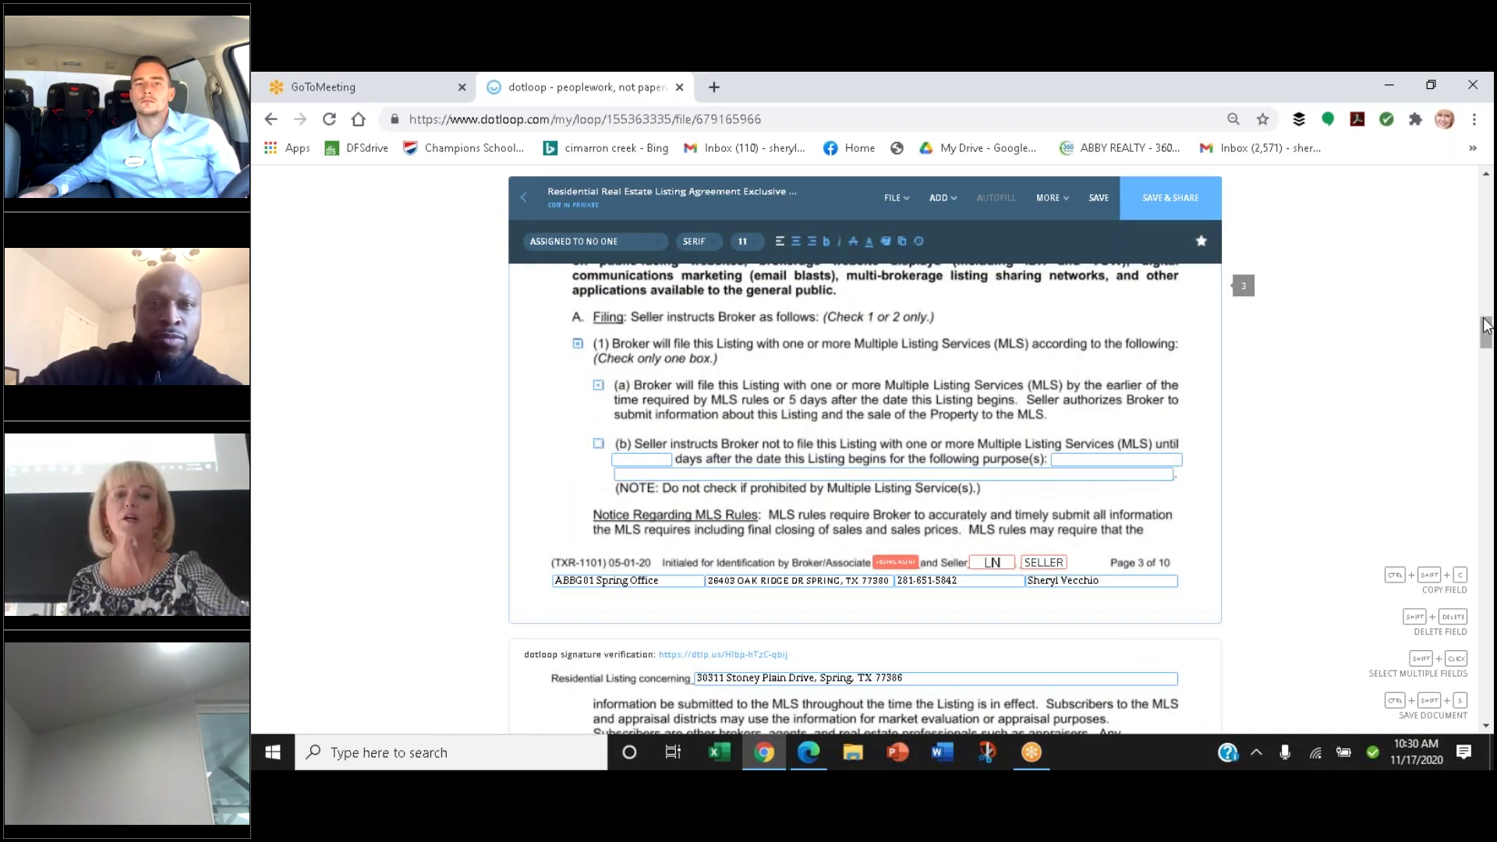
pyautogui.moveTo(1485, 325); pyautogui.dragTo(1483, 317)
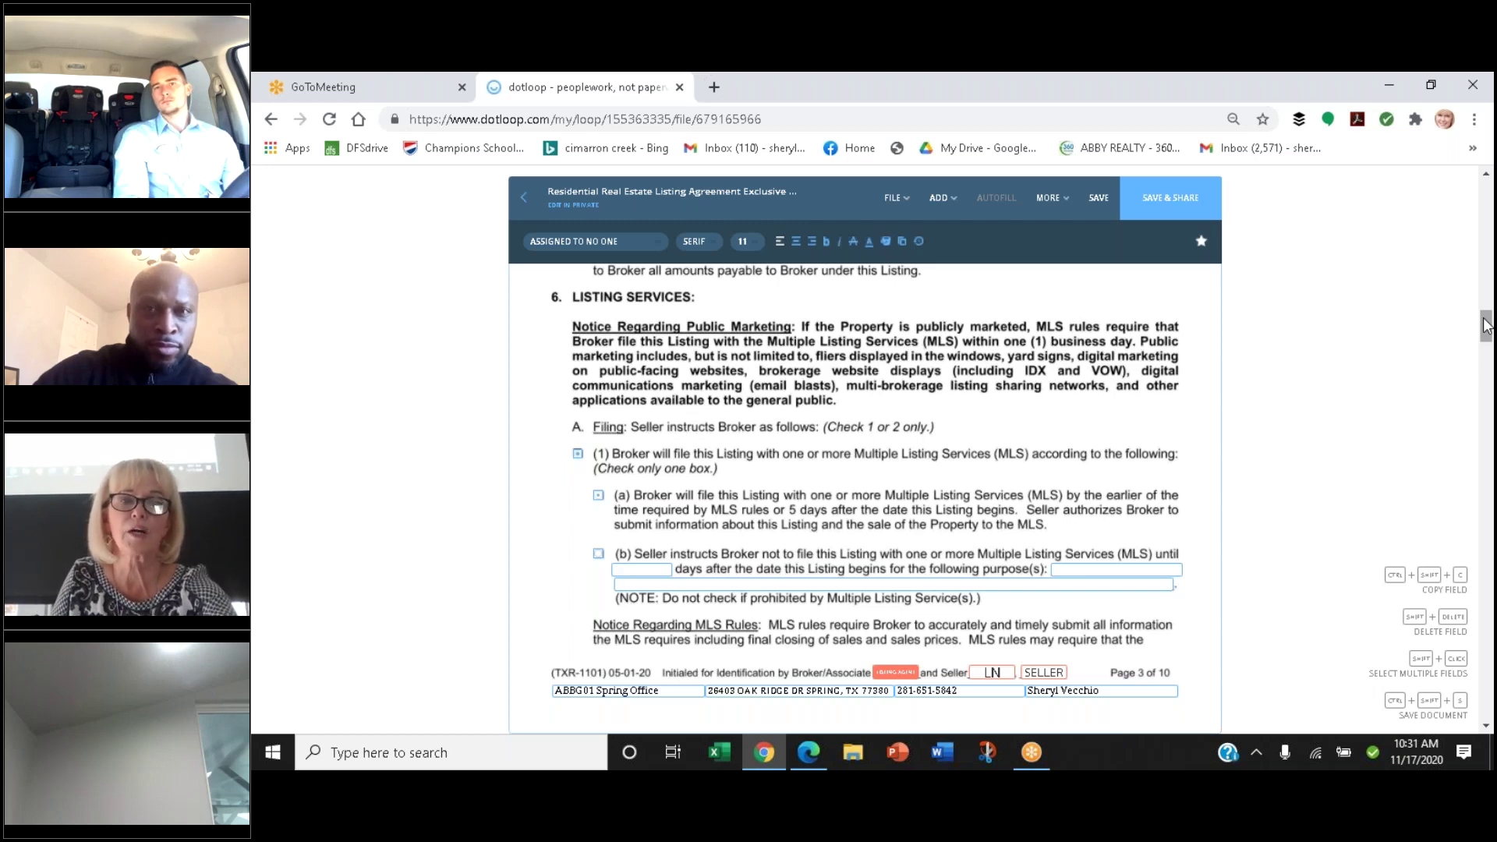
pyautogui.scroll(-1, 1484, 326)
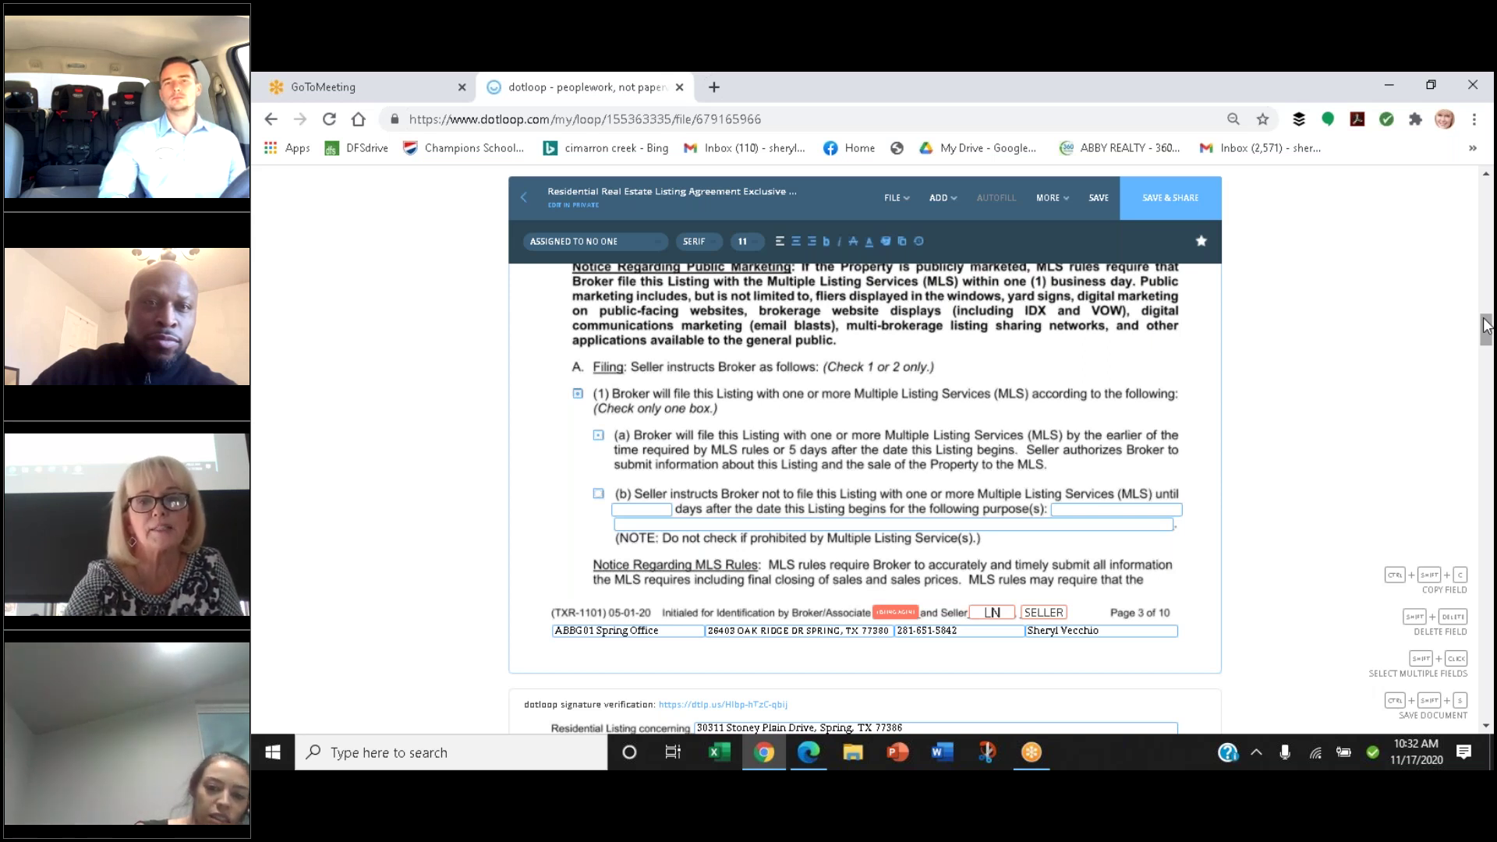
pyautogui.press('Tab')
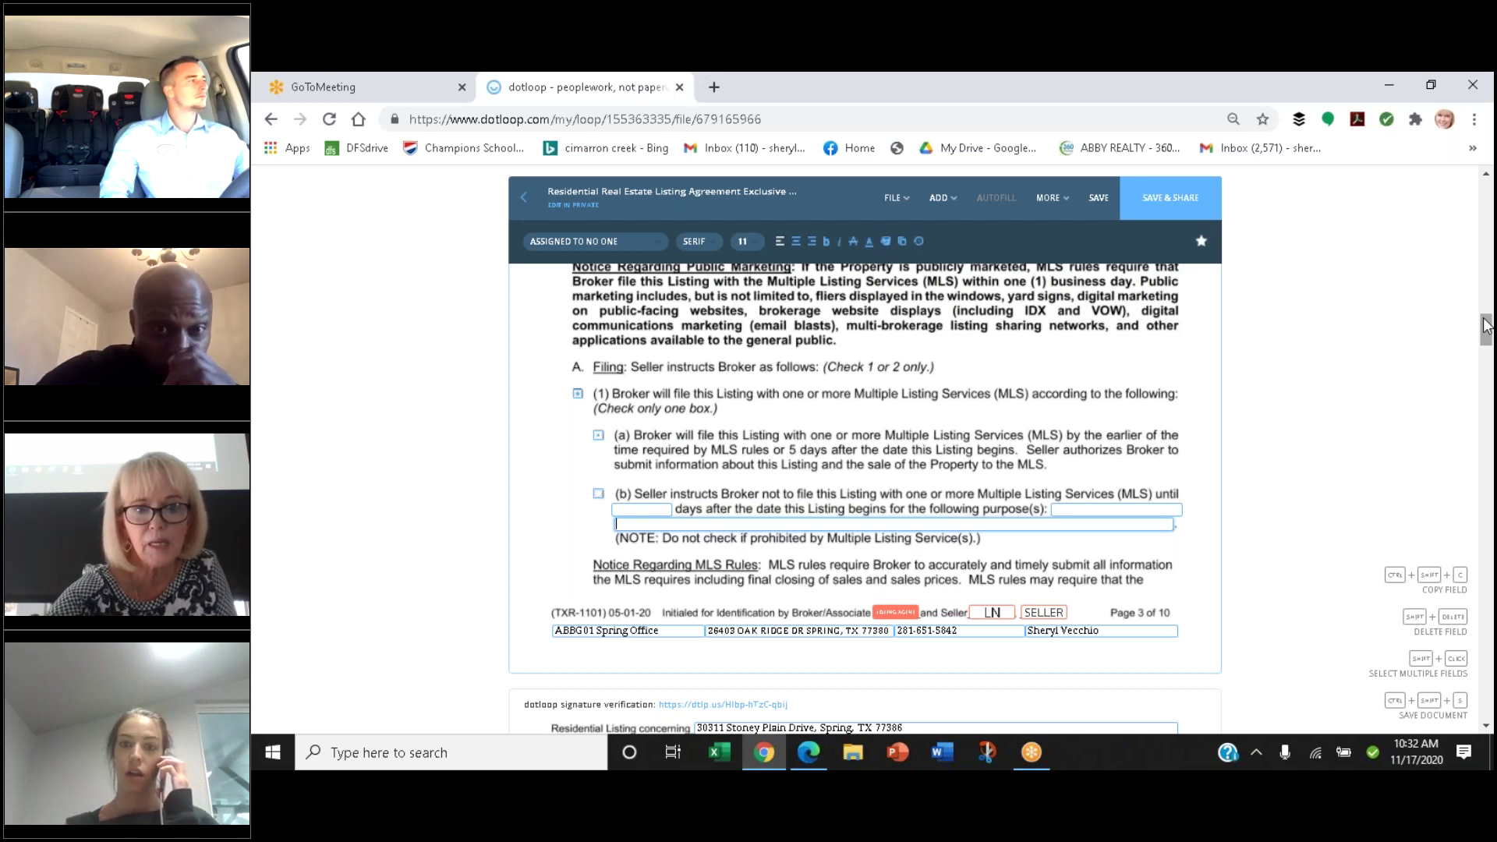
pyautogui.scroll(-1, 1485, 326)
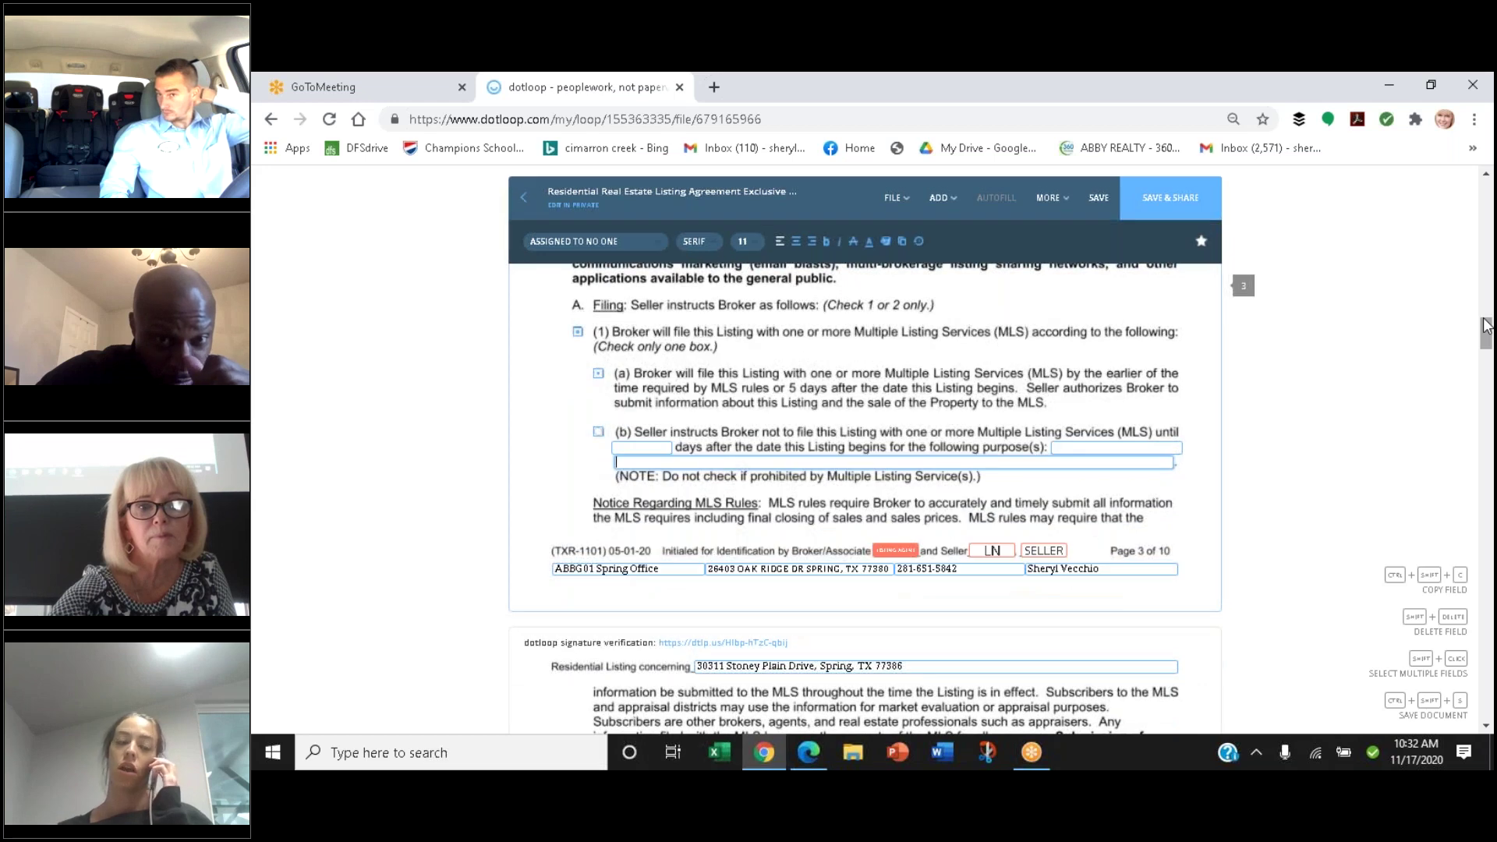
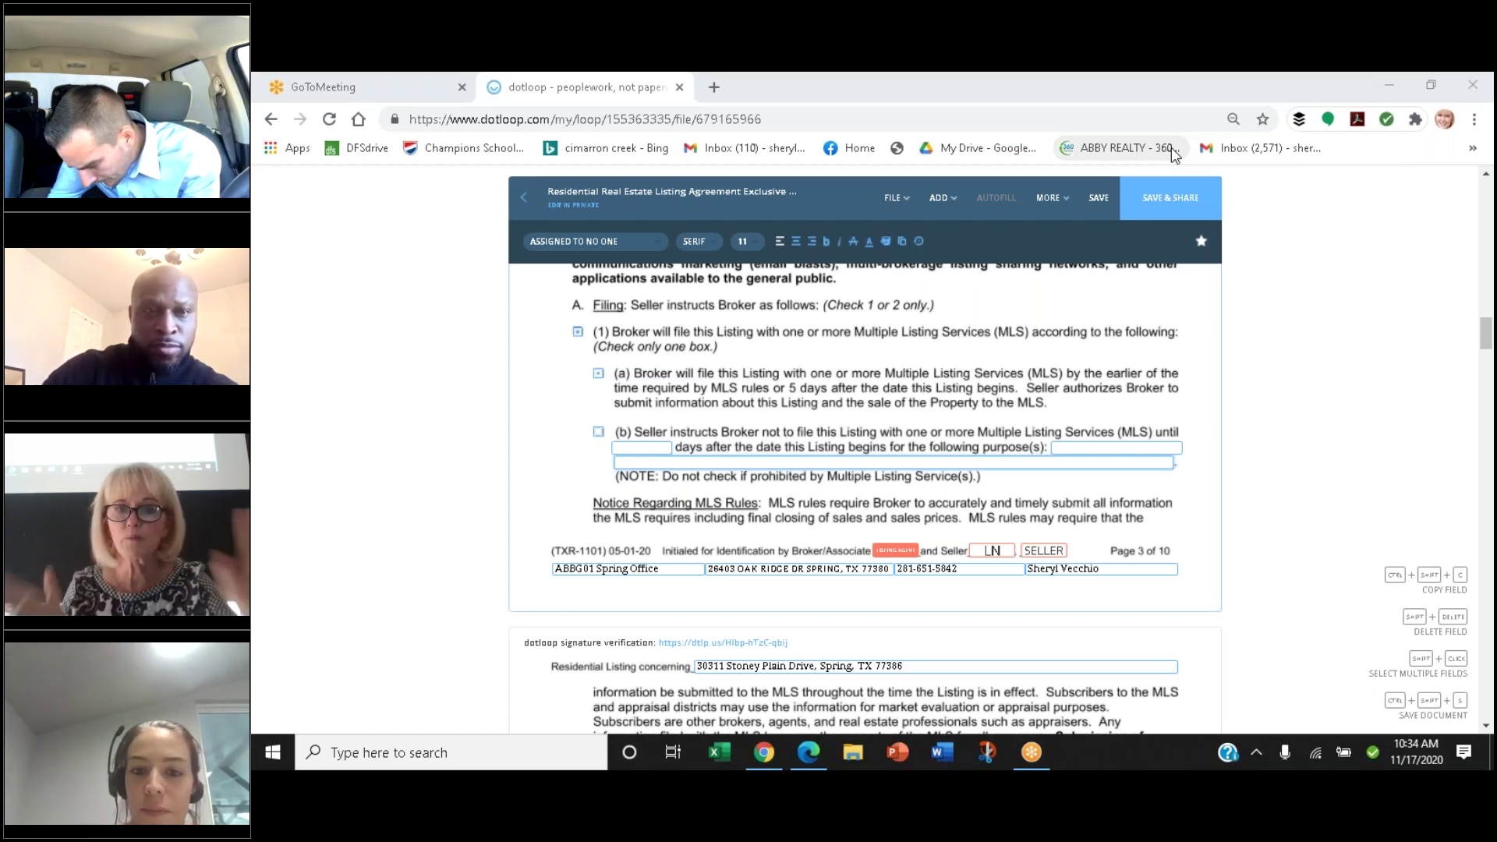
# Scroll from the MLS filing options on page 3 to paragraph 6B Listing Content on page 4
pyautogui.scroll(-2, 865, 499)
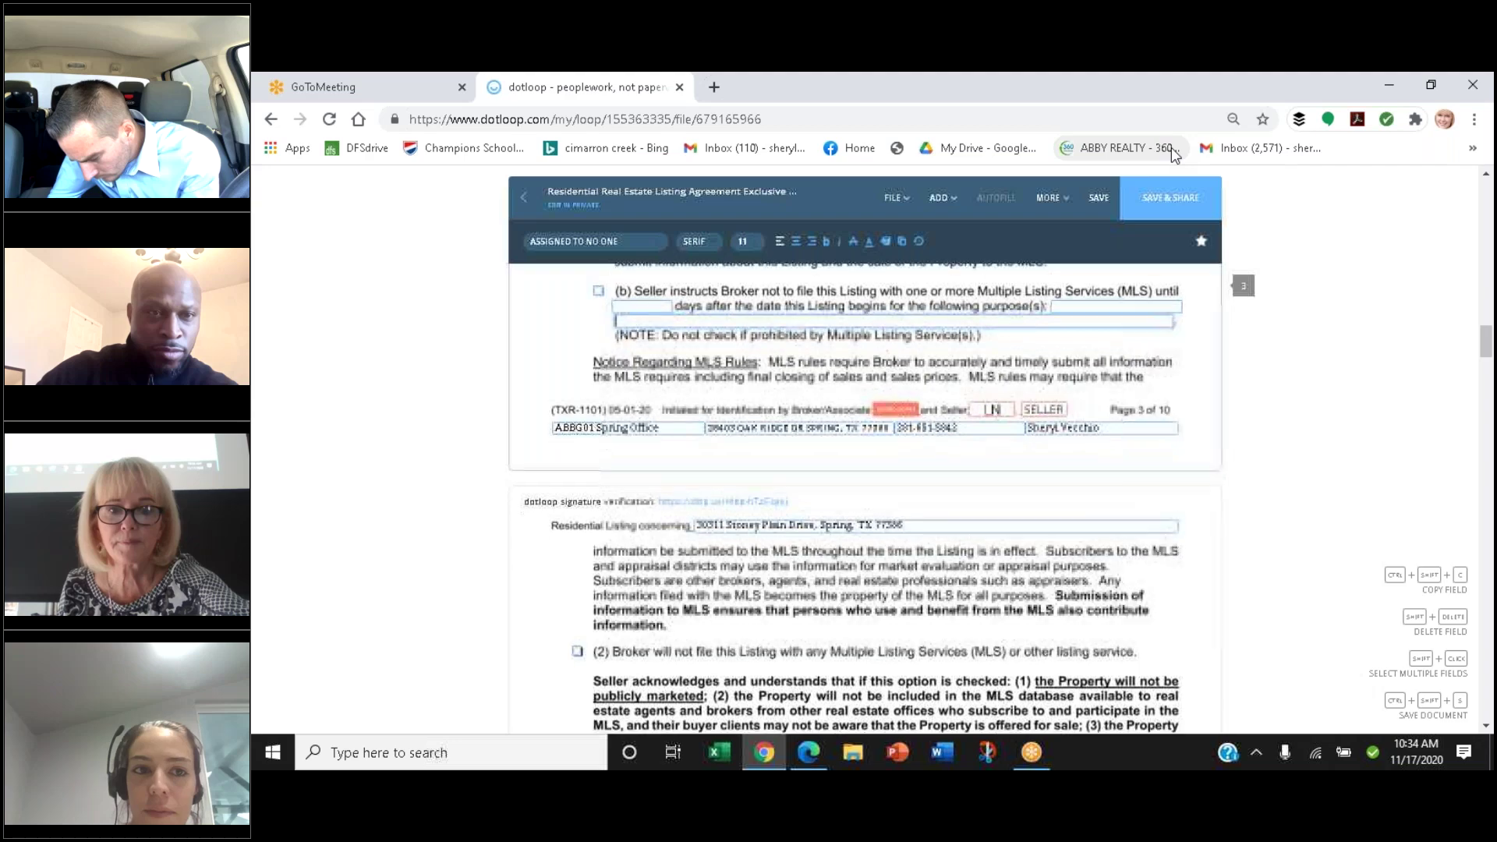
pyautogui.scroll(-2, 865, 499)
pyautogui.scroll(-1, 866, 499)
pyautogui.scroll(-1, 865, 499)
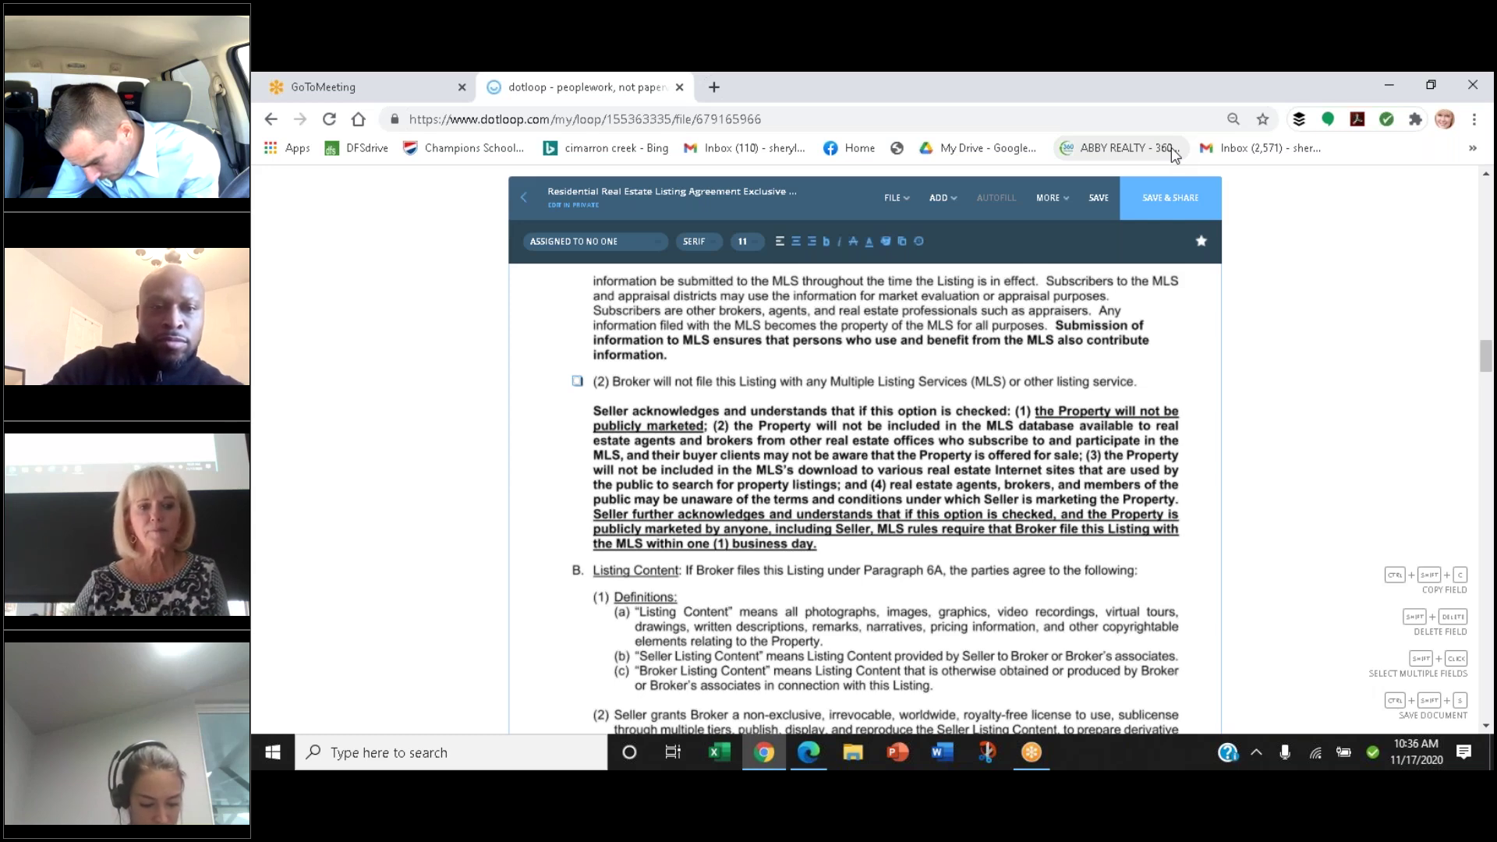
pyautogui.scroll(-2, 1170, 147)
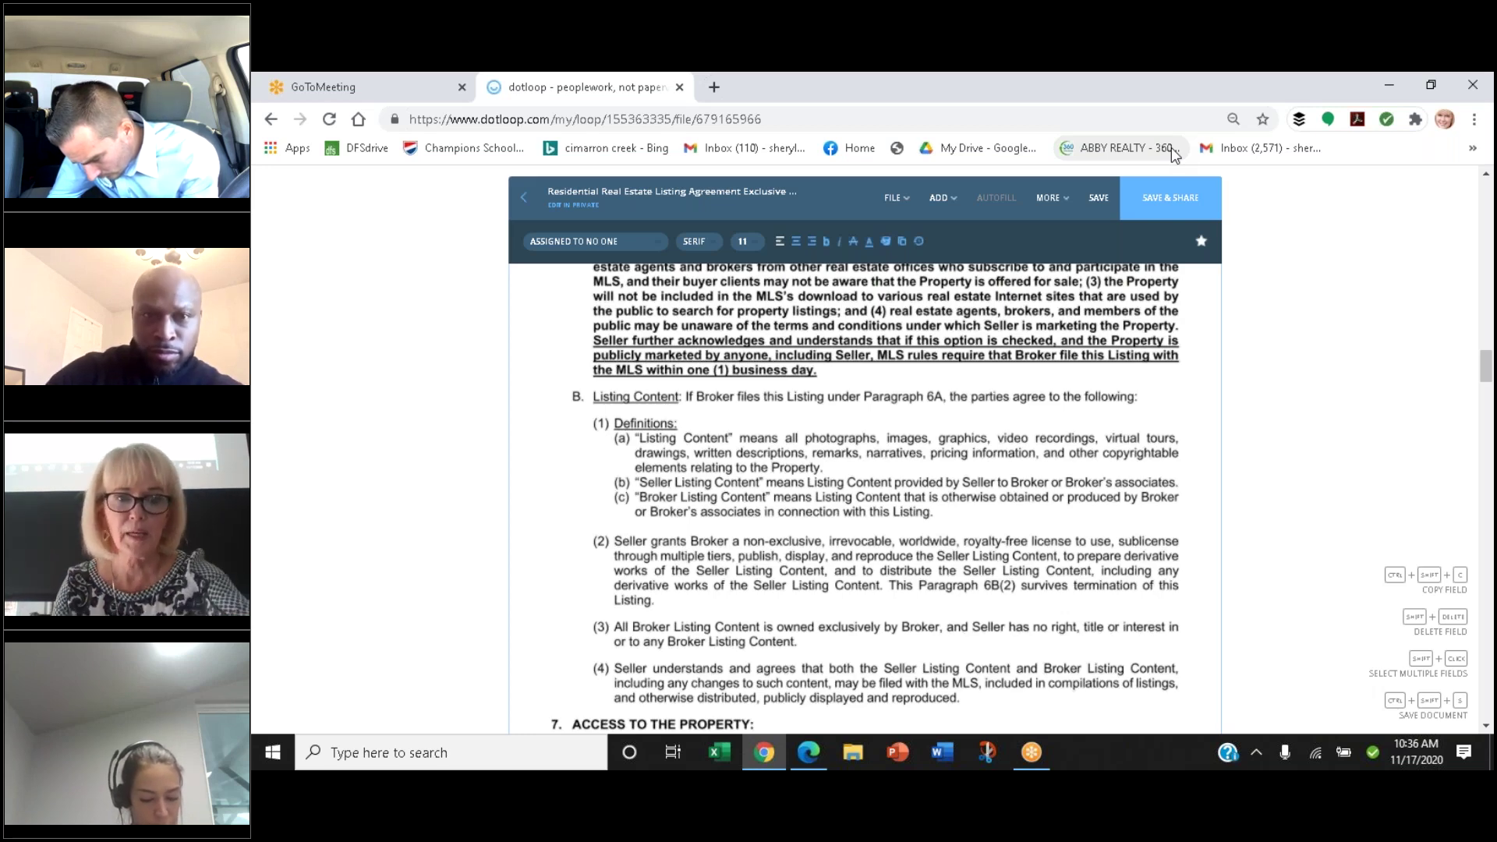
# Scroll past section 7 Access to the Property to the Keybox paragraph and section 8 on page 5
pyautogui.scroll(-2, 1171, 147)
pyautogui.scroll(-1, 1171, 148)
pyautogui.scroll(2, 1171, 147)
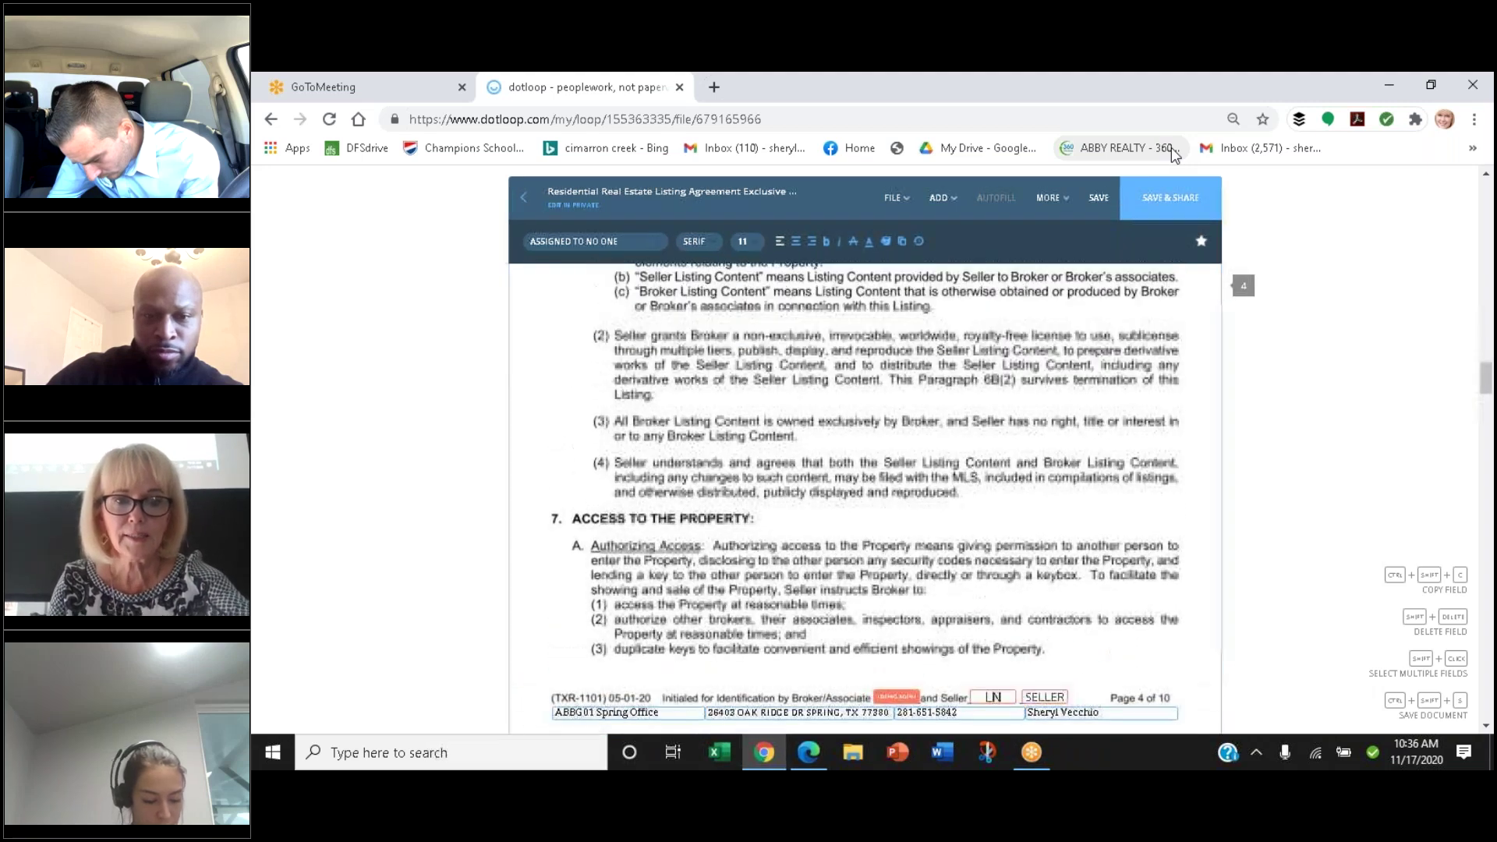
pyautogui.scroll(-10, 1171, 155)
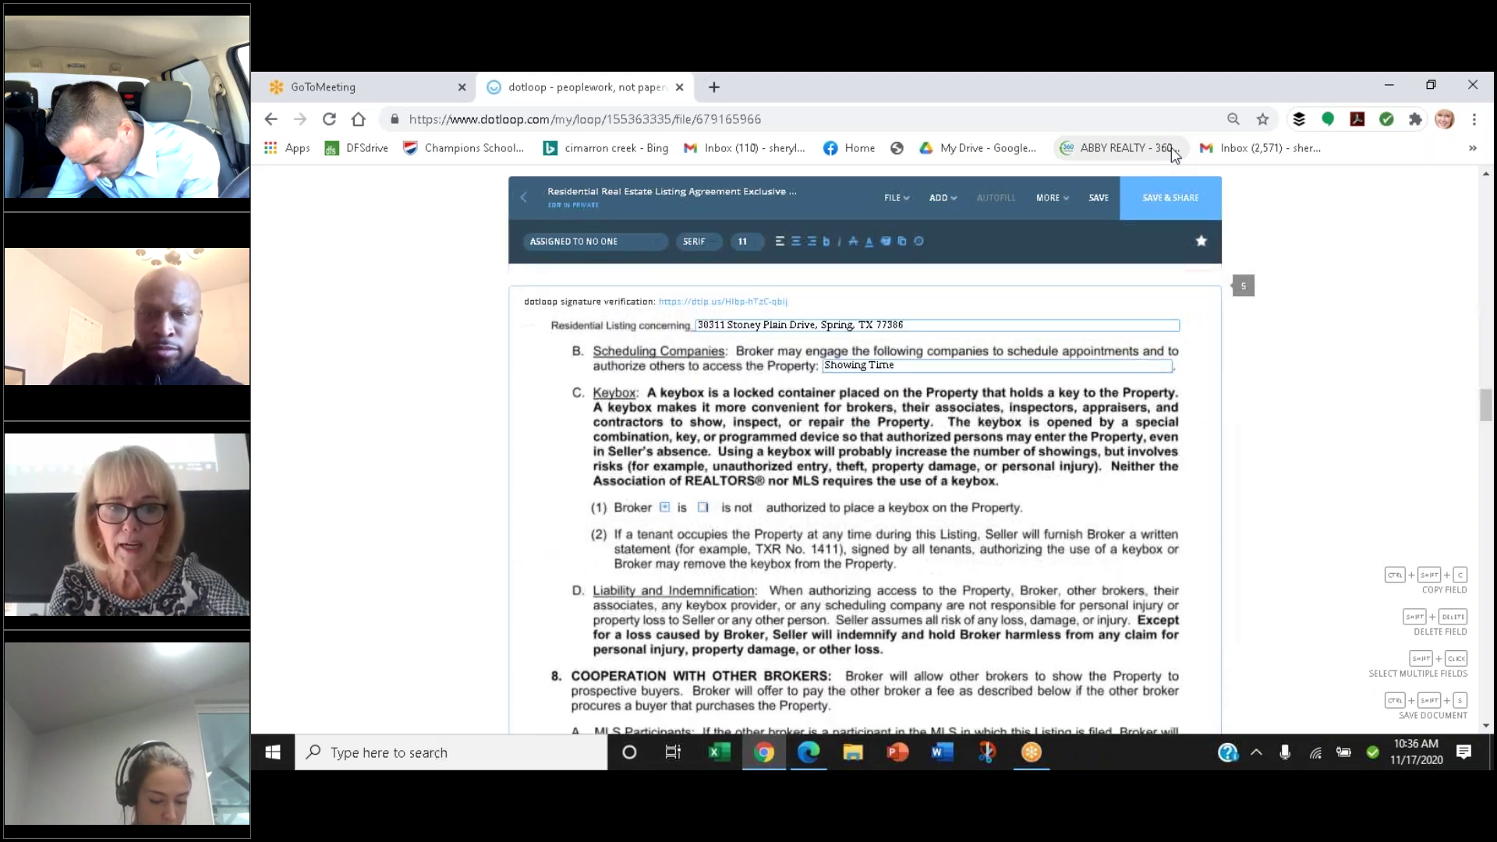
pyautogui.scroll(2, 1171, 154)
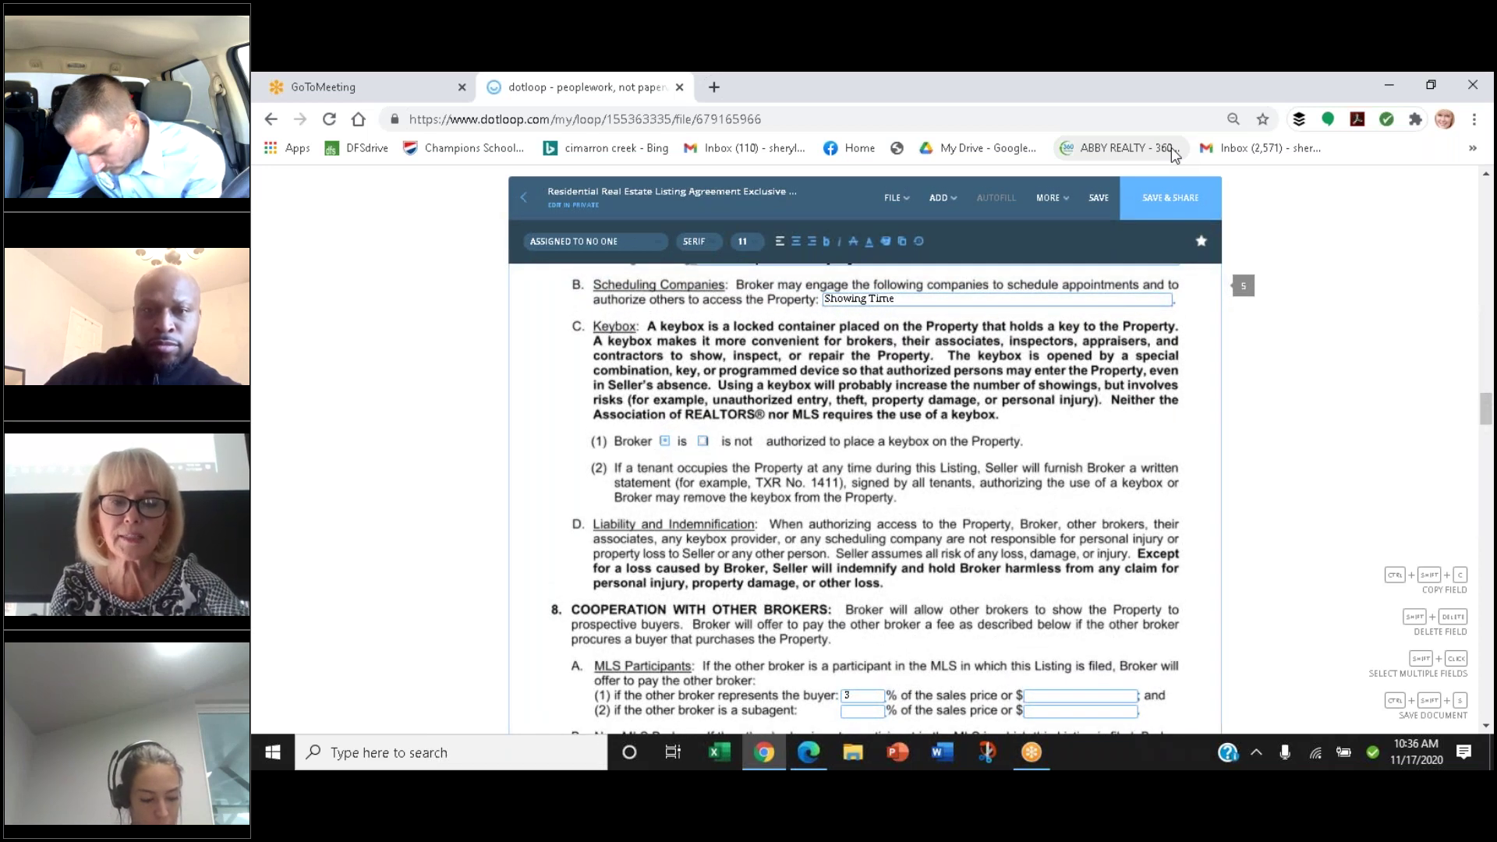
pyautogui.scroll(5, 1171, 153)
pyautogui.scroll(3, 1170, 147)
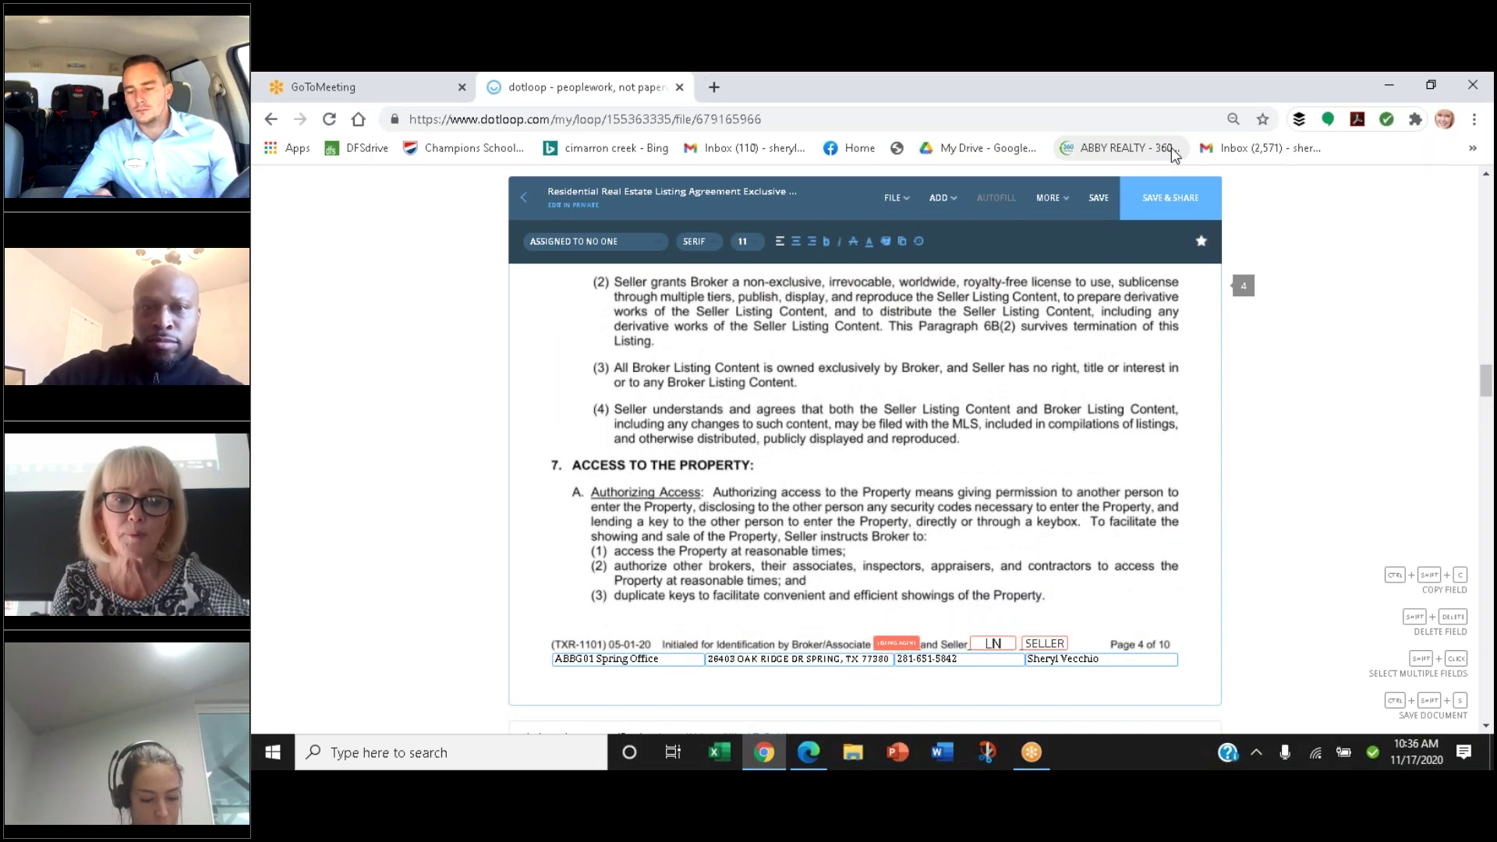
pyautogui.scroll(-2, 1171, 147)
pyautogui.scroll(-3, 1171, 148)
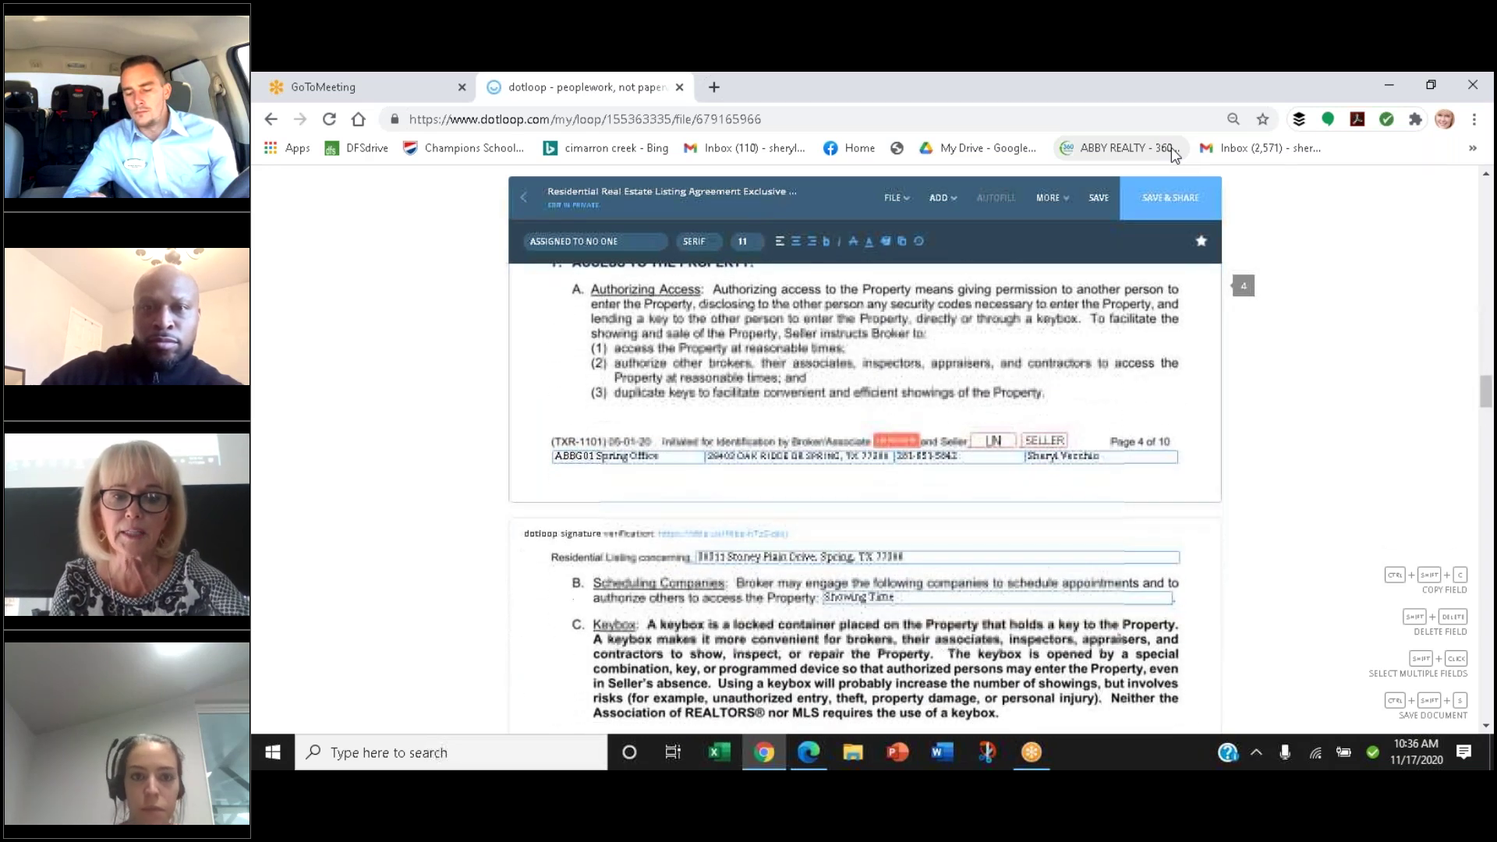
pyautogui.scroll(3, 1171, 147)
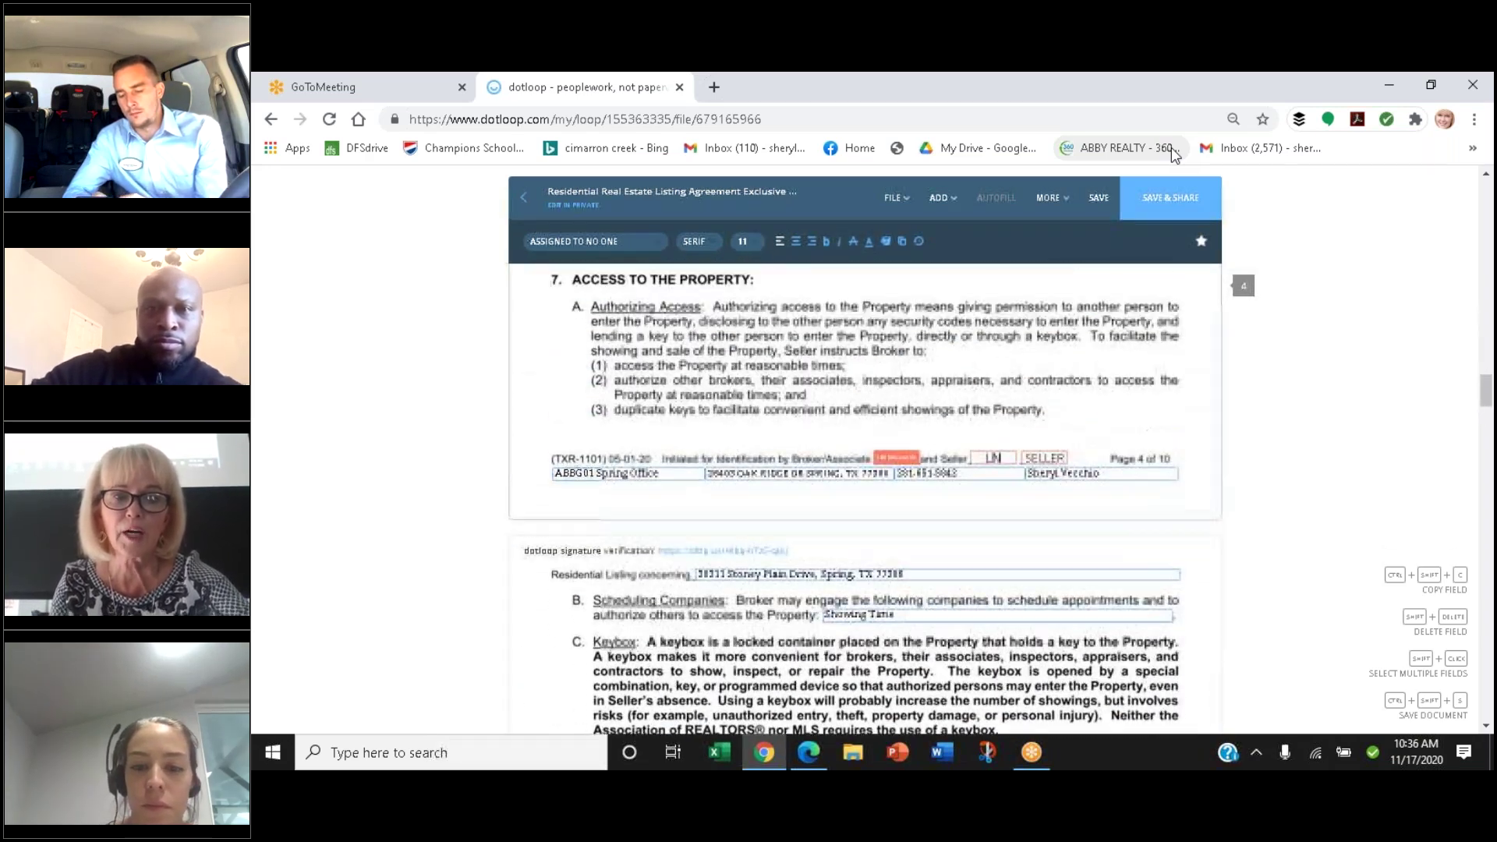
pyautogui.scroll(-3, 1171, 148)
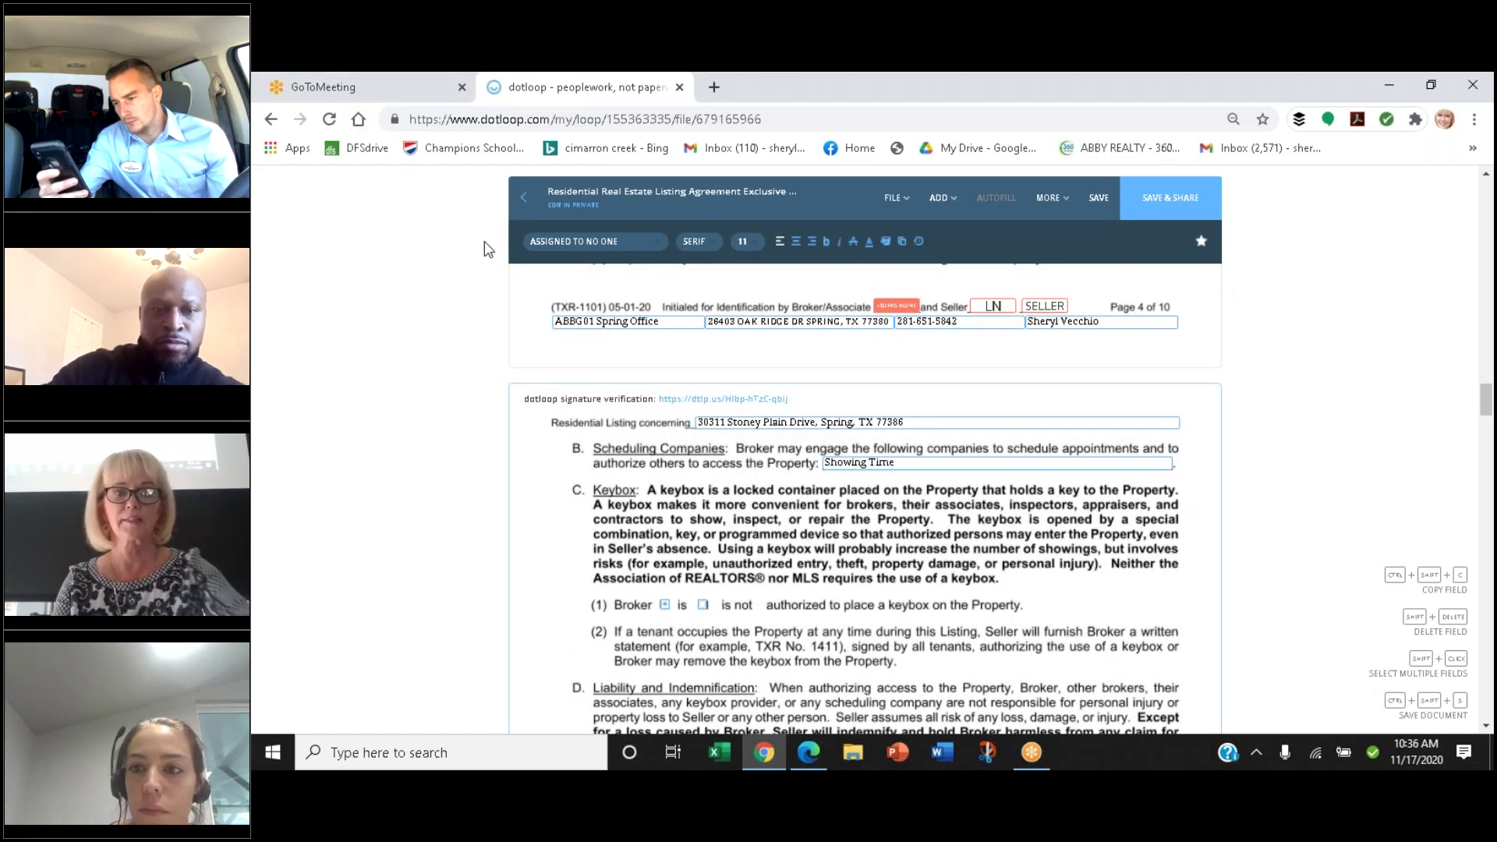
pyautogui.scroll(-2, 484, 248)
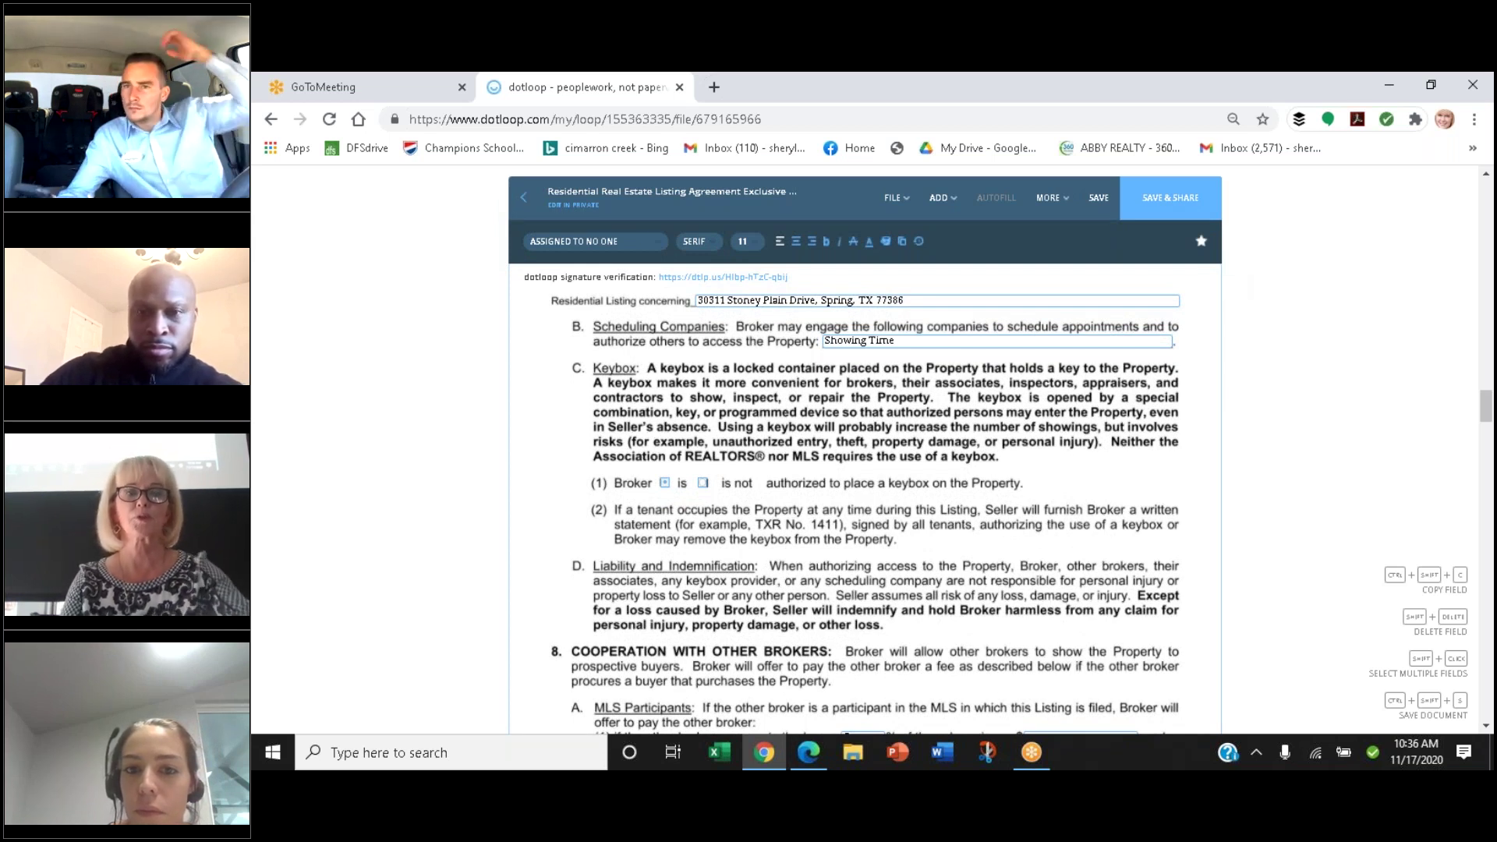
pyautogui.scroll(-1, 484, 241)
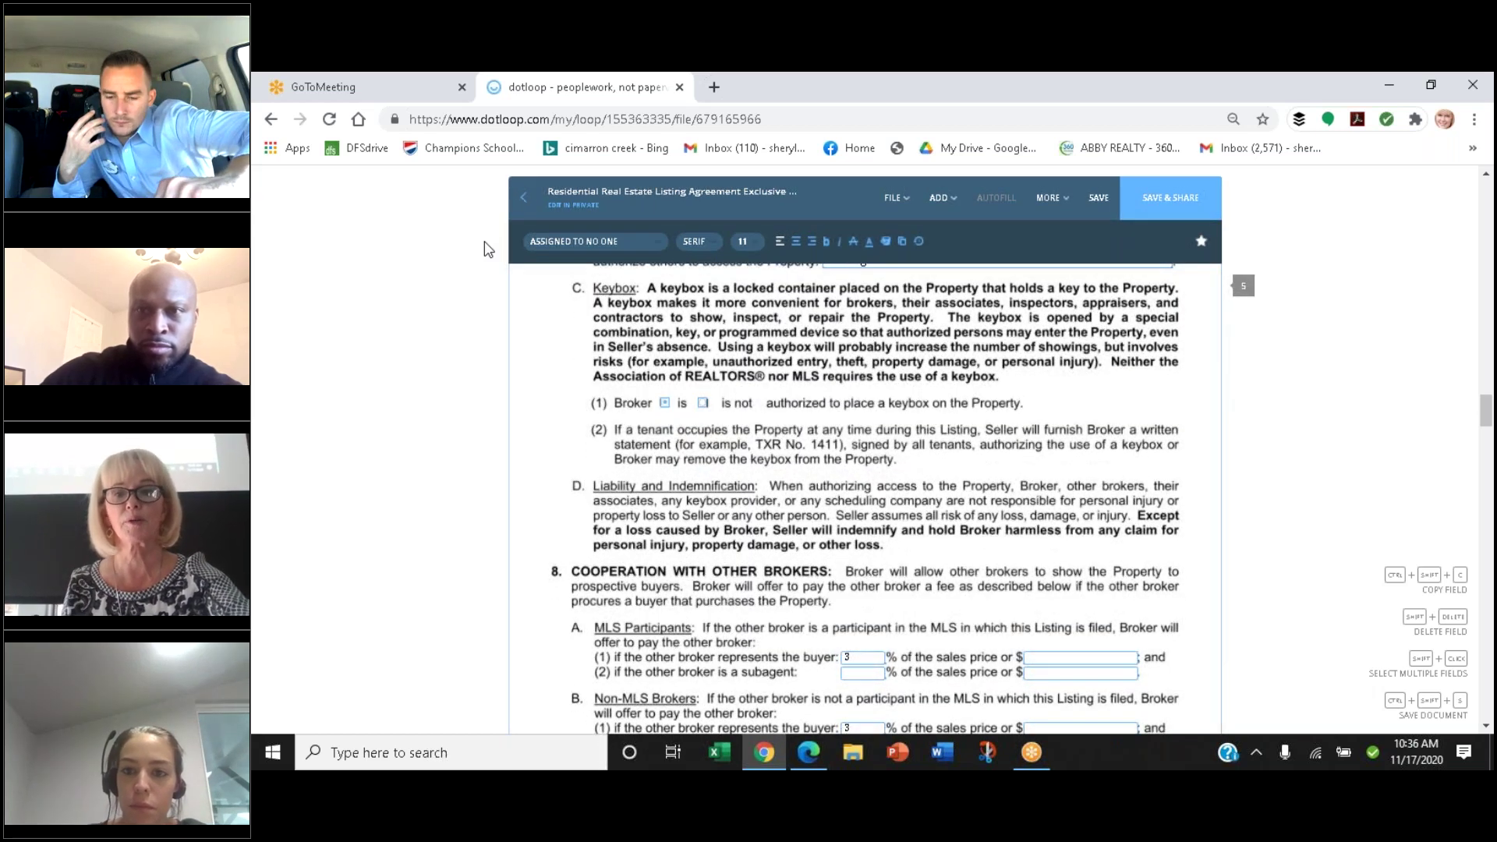
# Review paragraph 8B's 3% buyer-broker fee and section 9 Intermediary Status option A
pyautogui.scroll(-1, 484, 248)
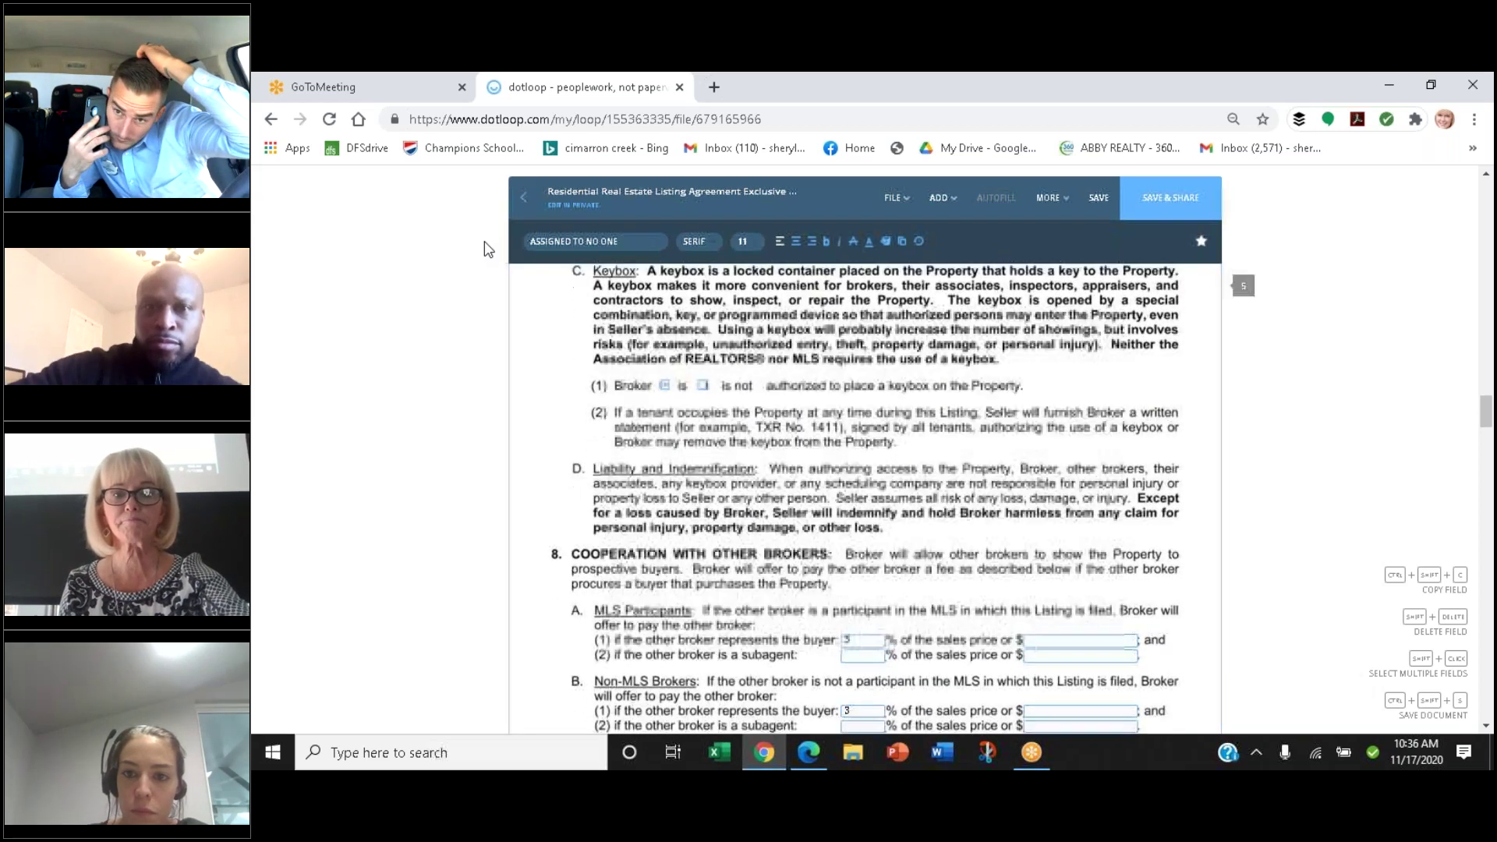
pyautogui.scroll(-1, 484, 248)
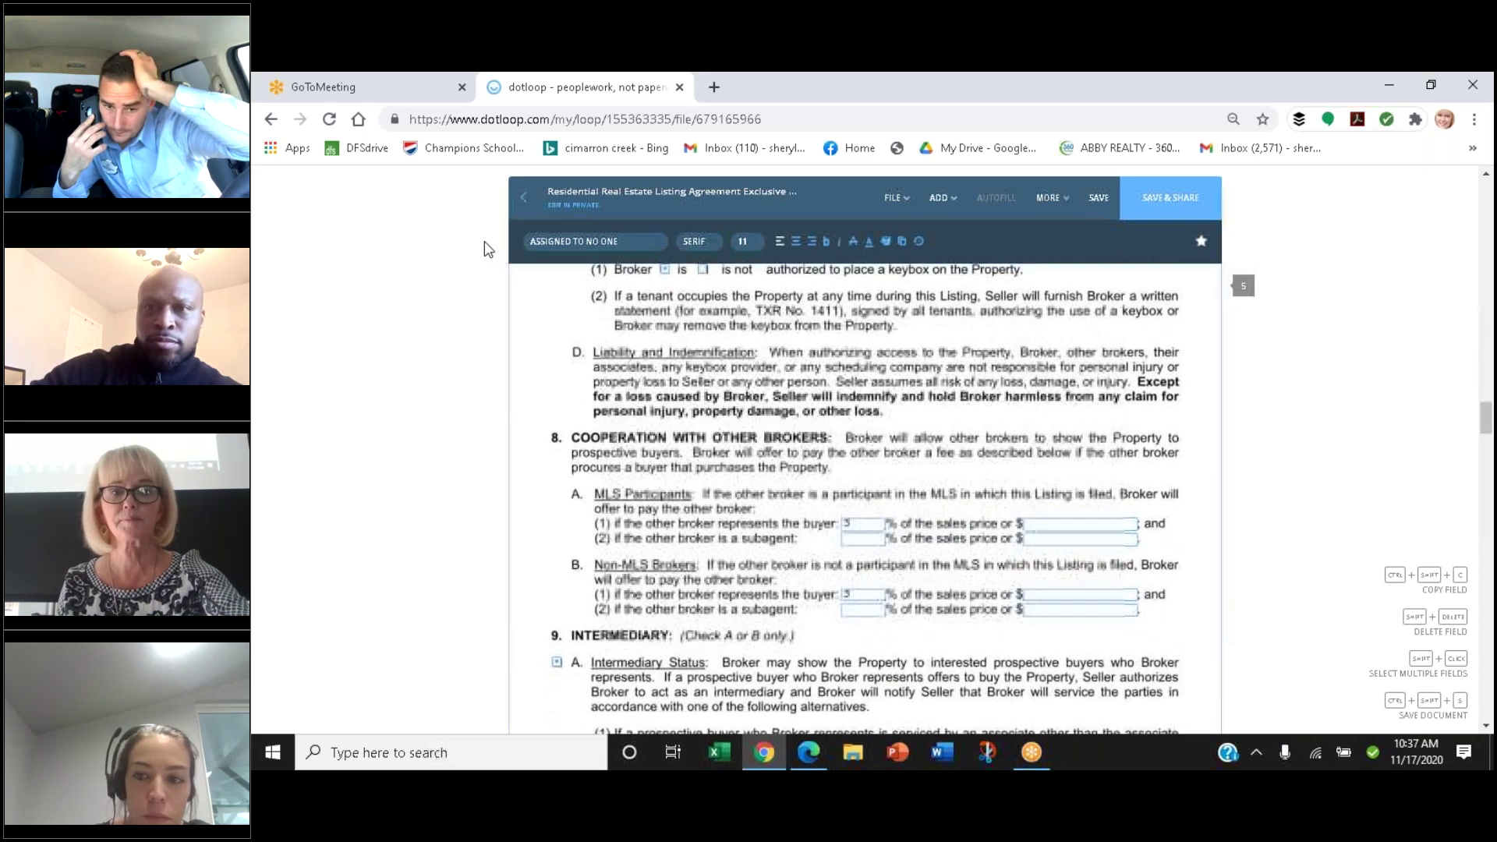
pyautogui.scroll(1, 484, 243)
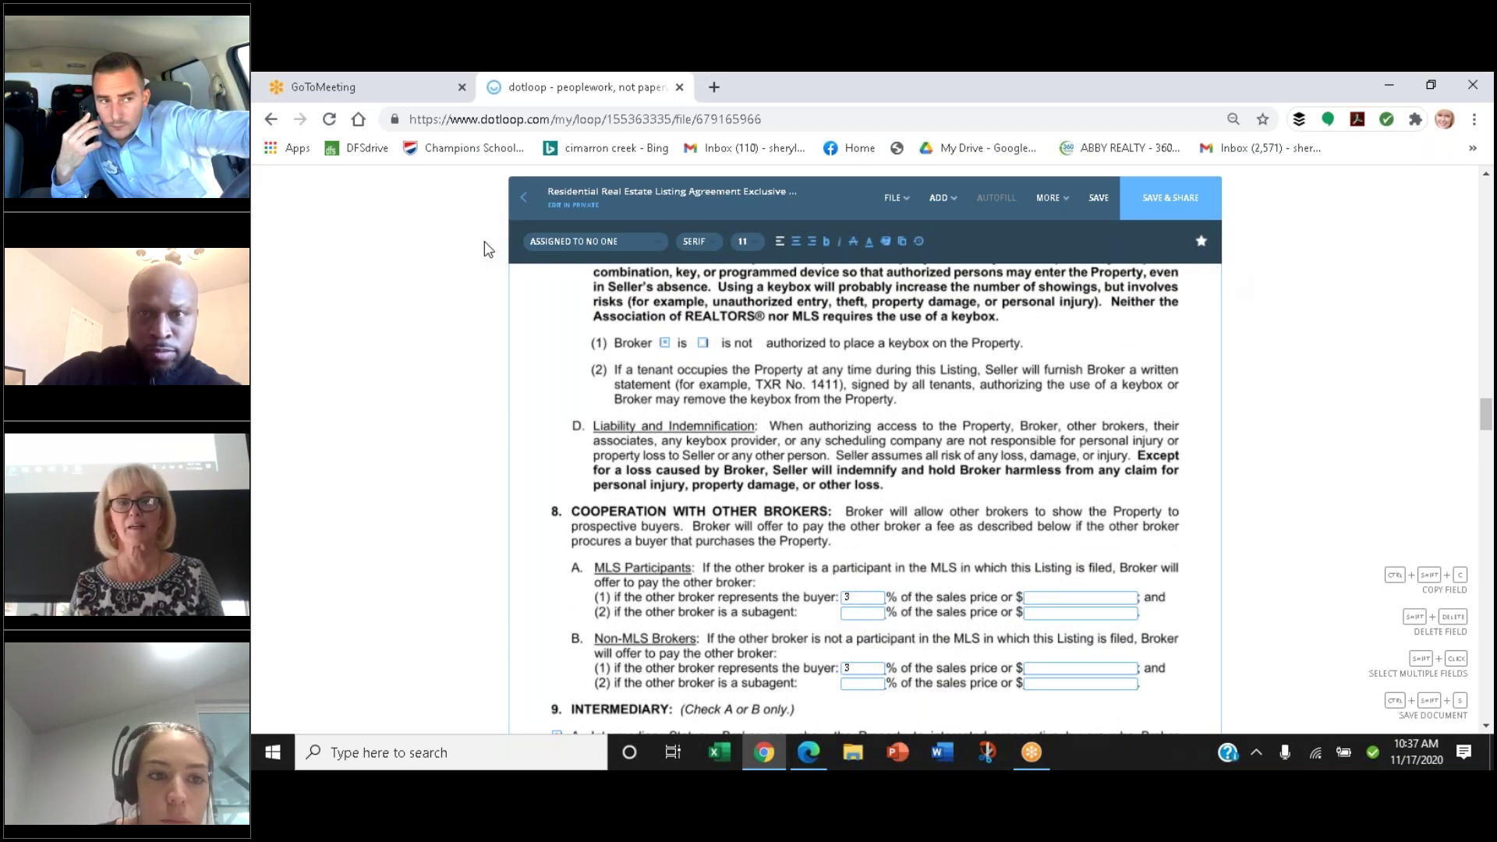
pyautogui.scroll(-1, 484, 242)
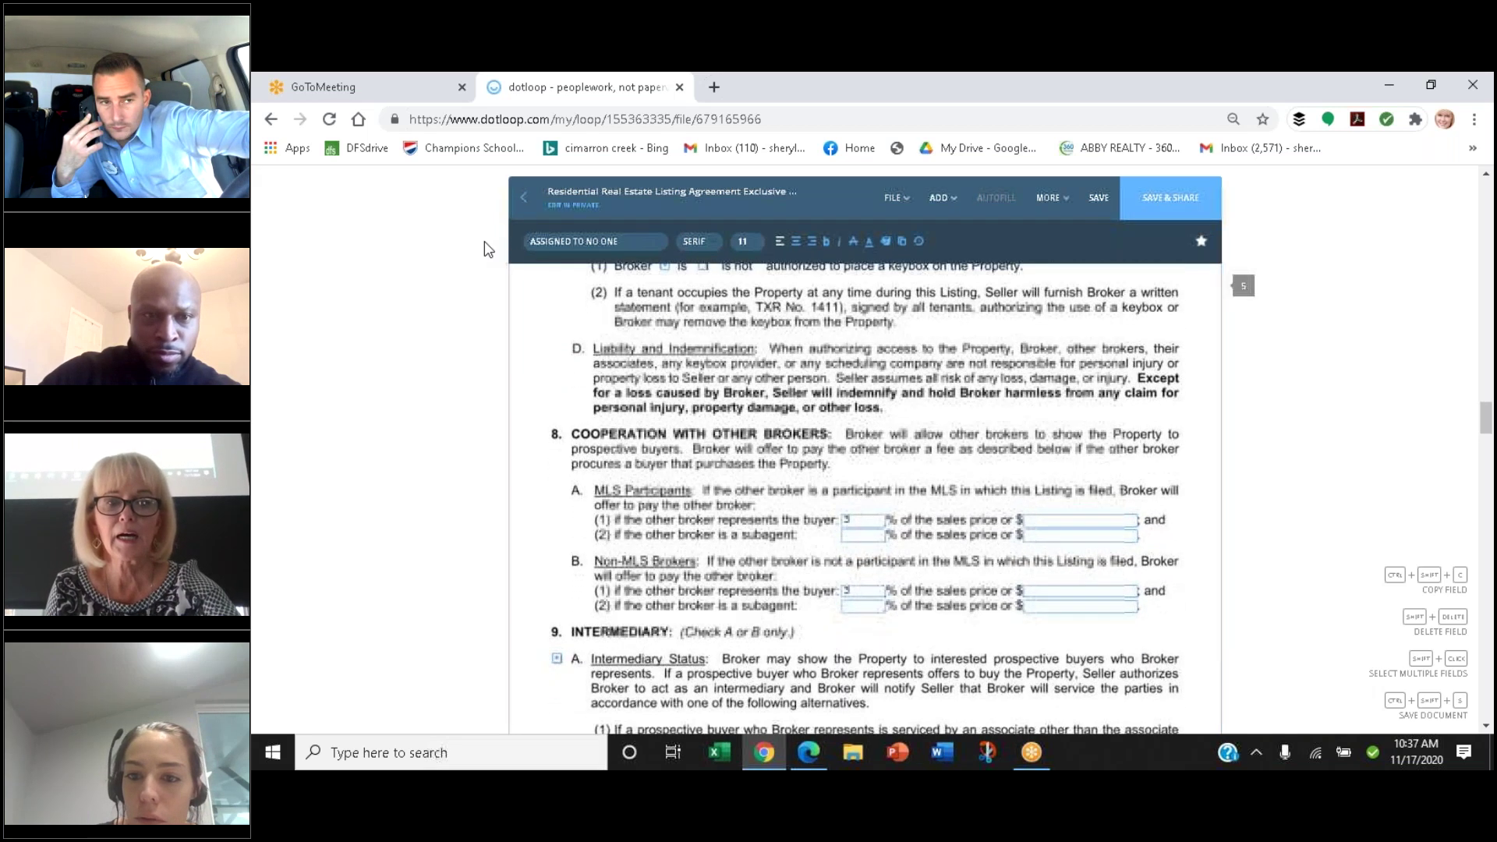
pyautogui.scroll(1, 483, 241)
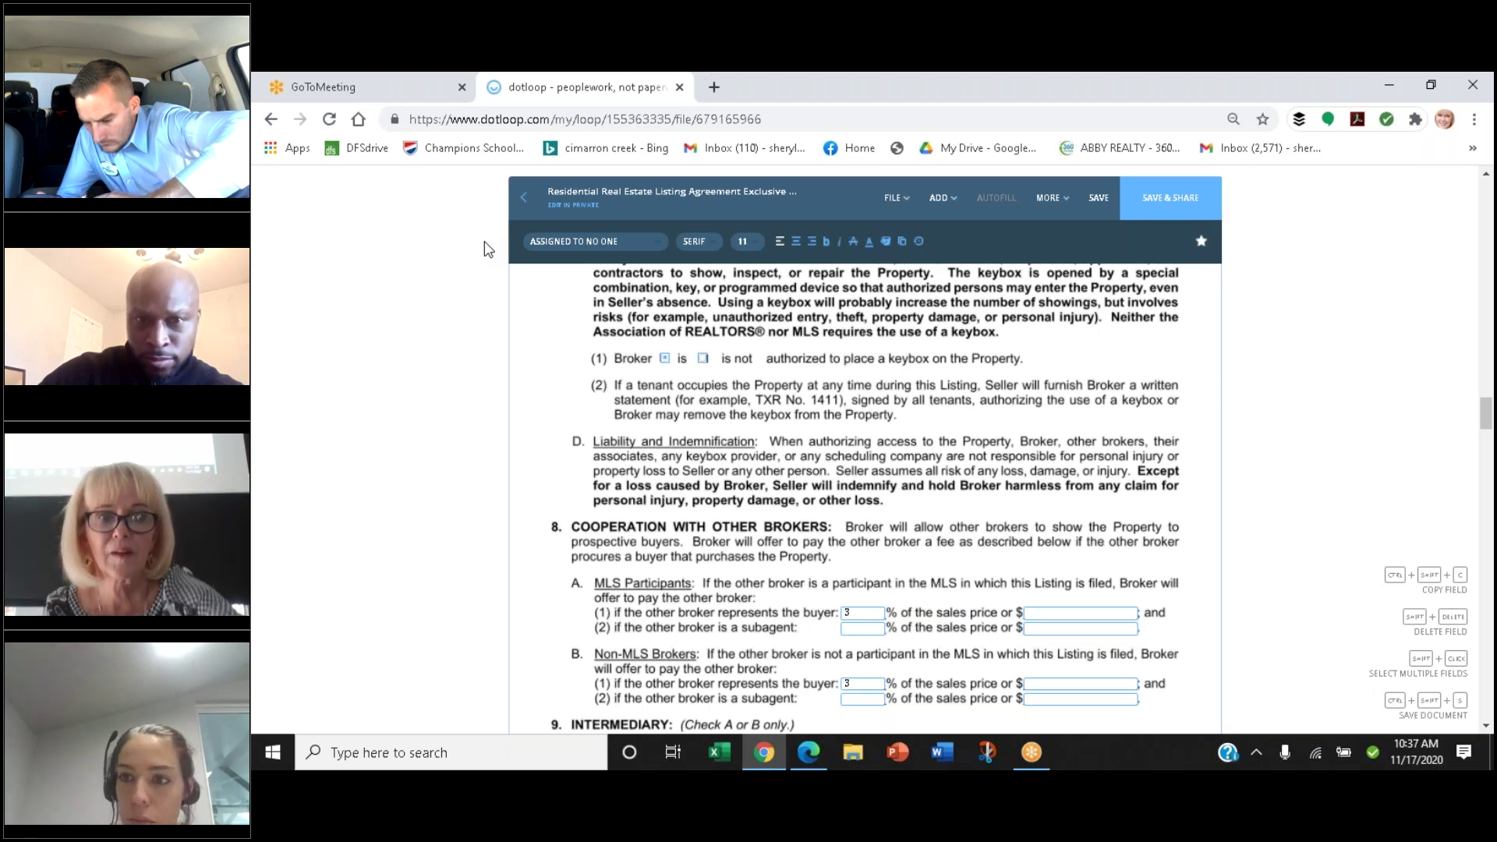
pyautogui.scroll(1, 484, 241)
pyautogui.scroll(1, 484, 241)
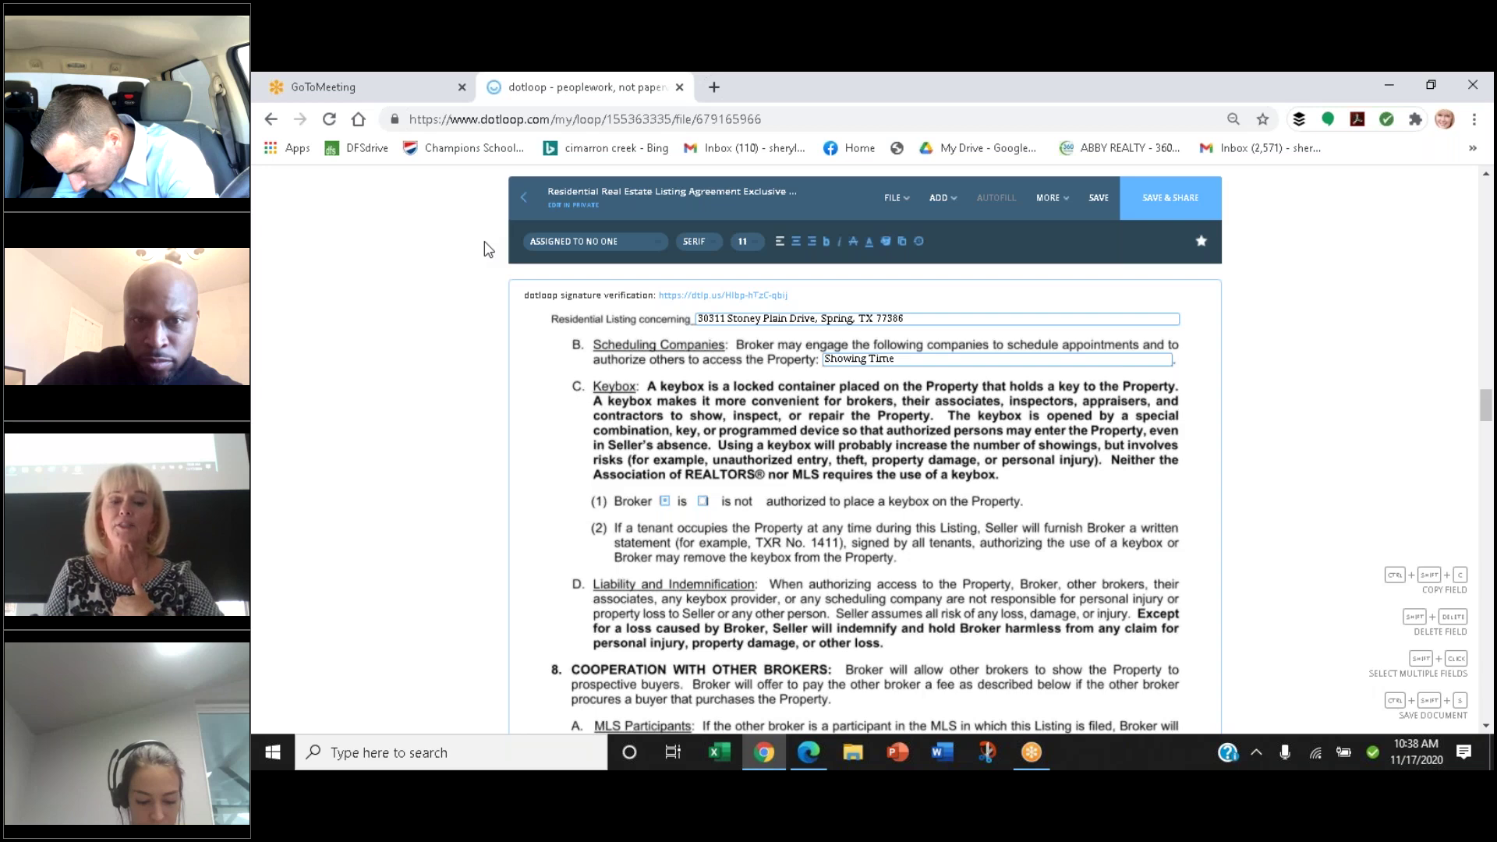
pyautogui.scroll(-1, 484, 241)
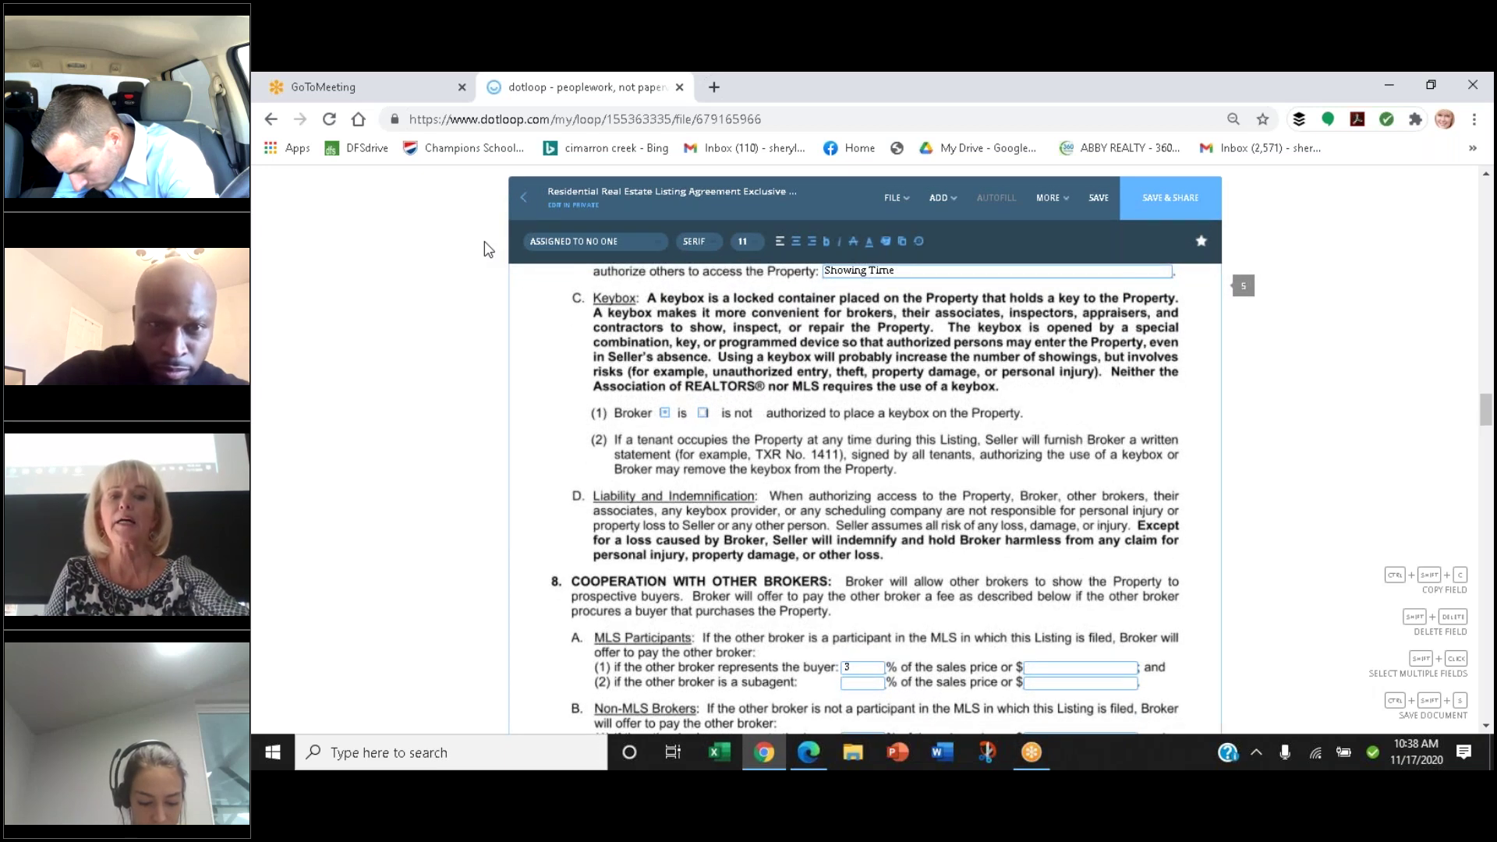
pyautogui.scroll(-3, 484, 241)
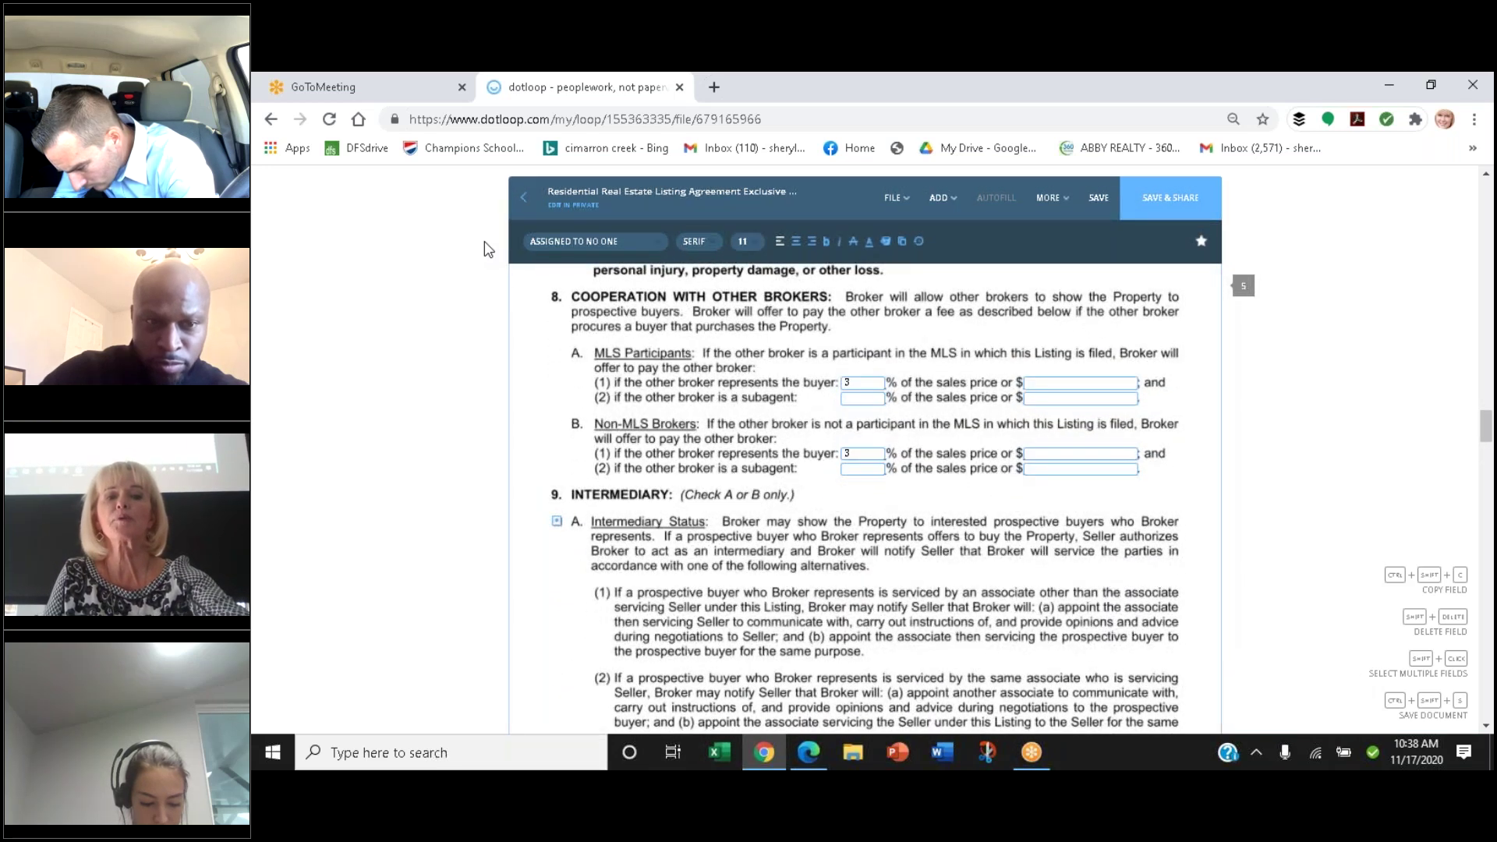
pyautogui.scroll(-1, 485, 240)
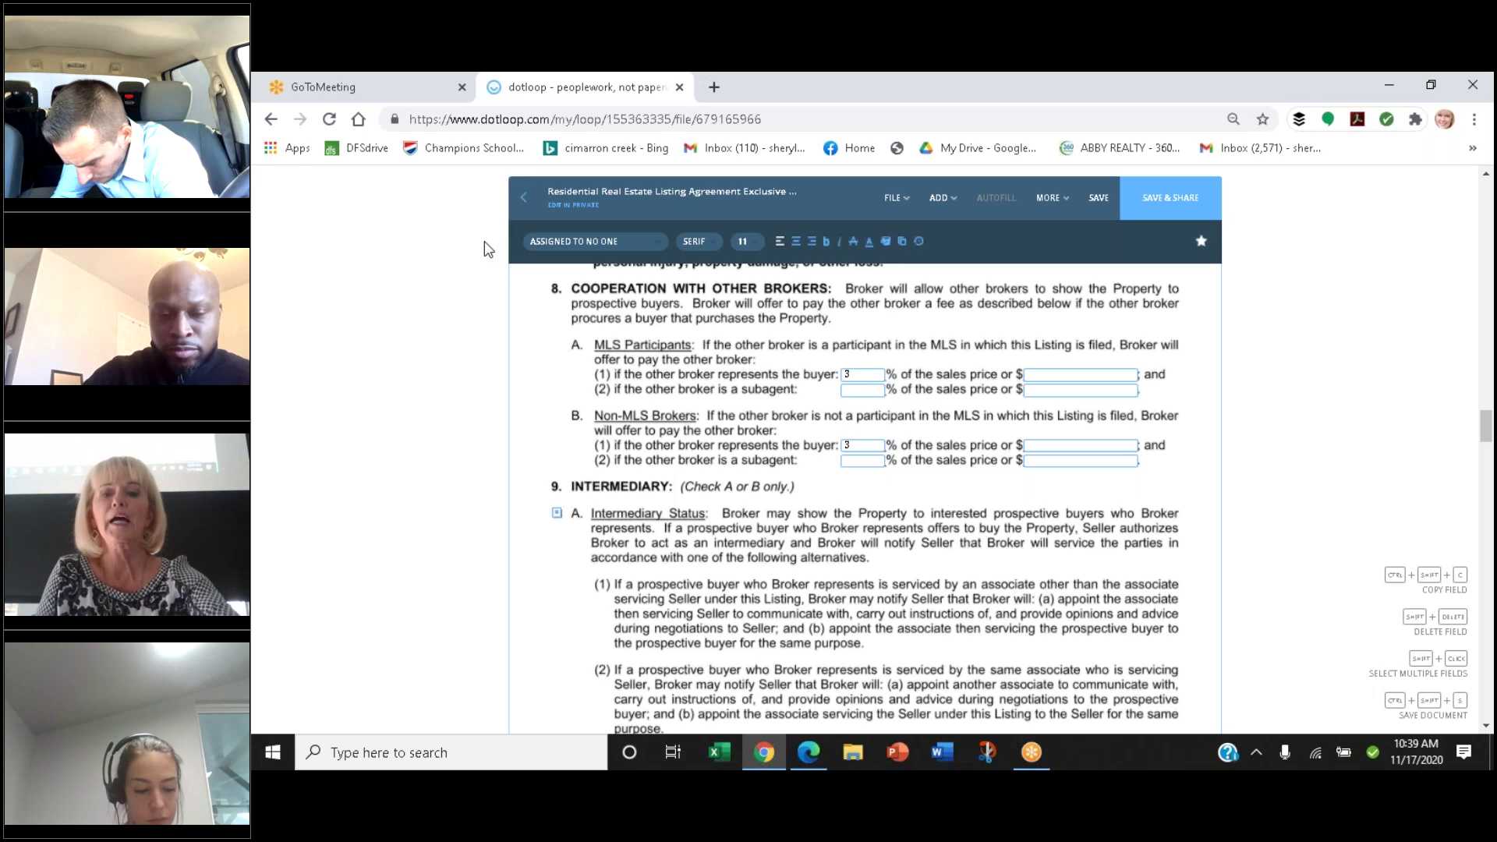
pyautogui.scroll(-1, 487, 249)
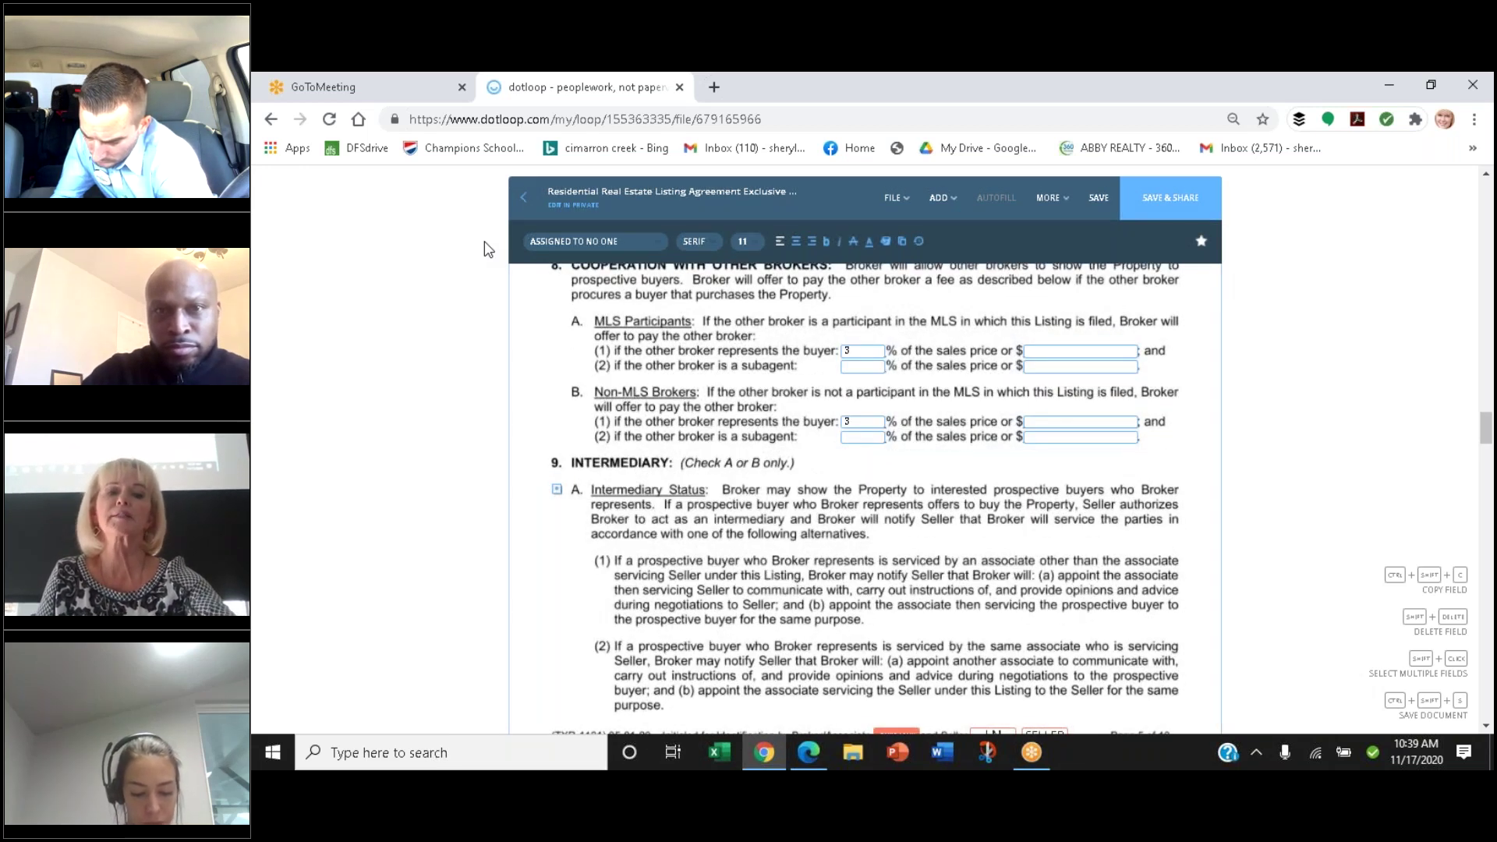
pyautogui.scroll(-1, 487, 249)
pyautogui.scroll(-2, 487, 250)
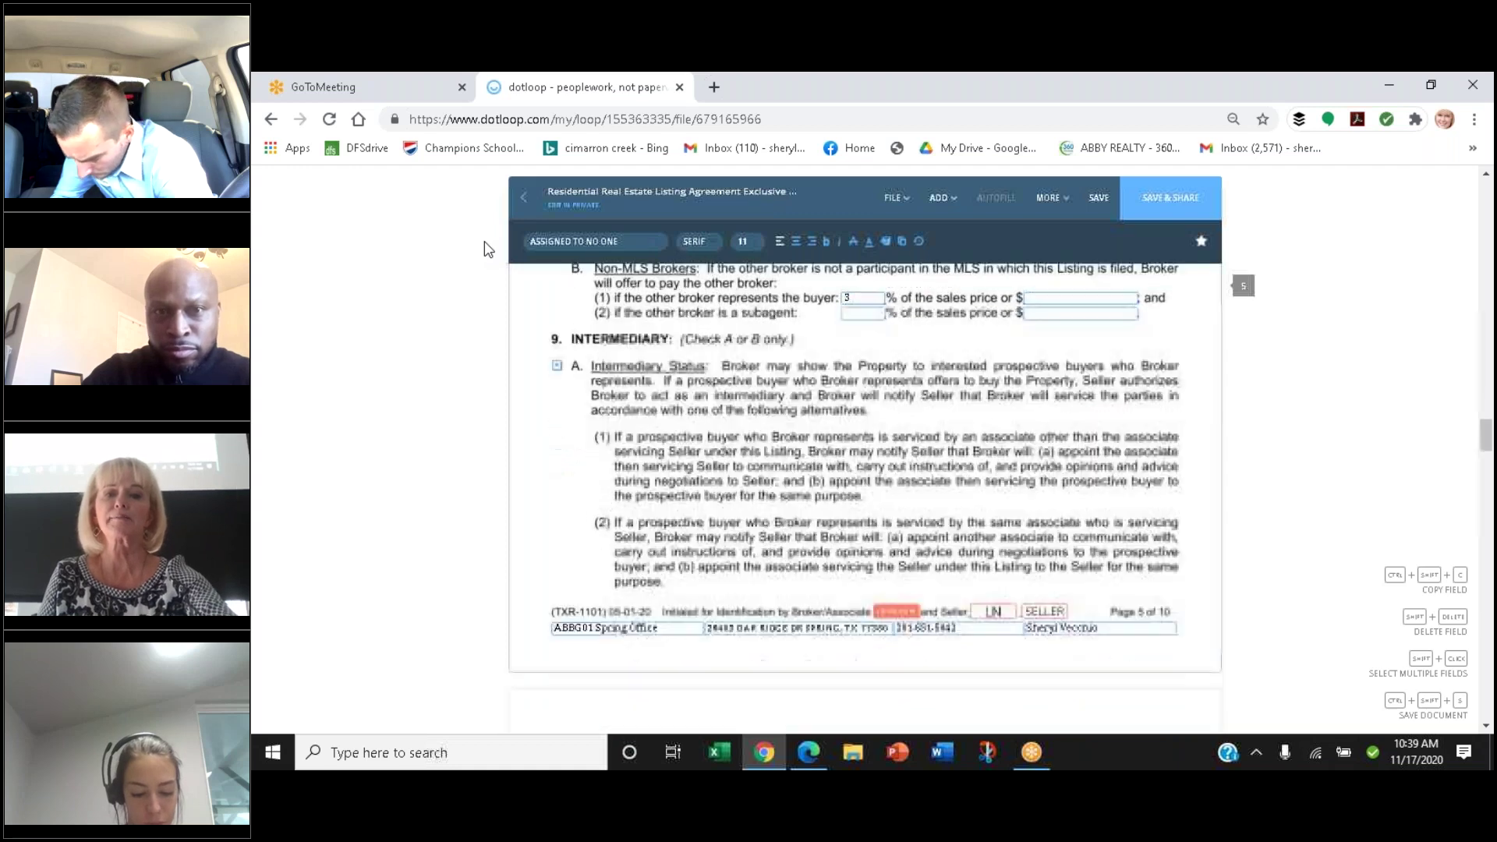
pyautogui.scroll(-1, 488, 249)
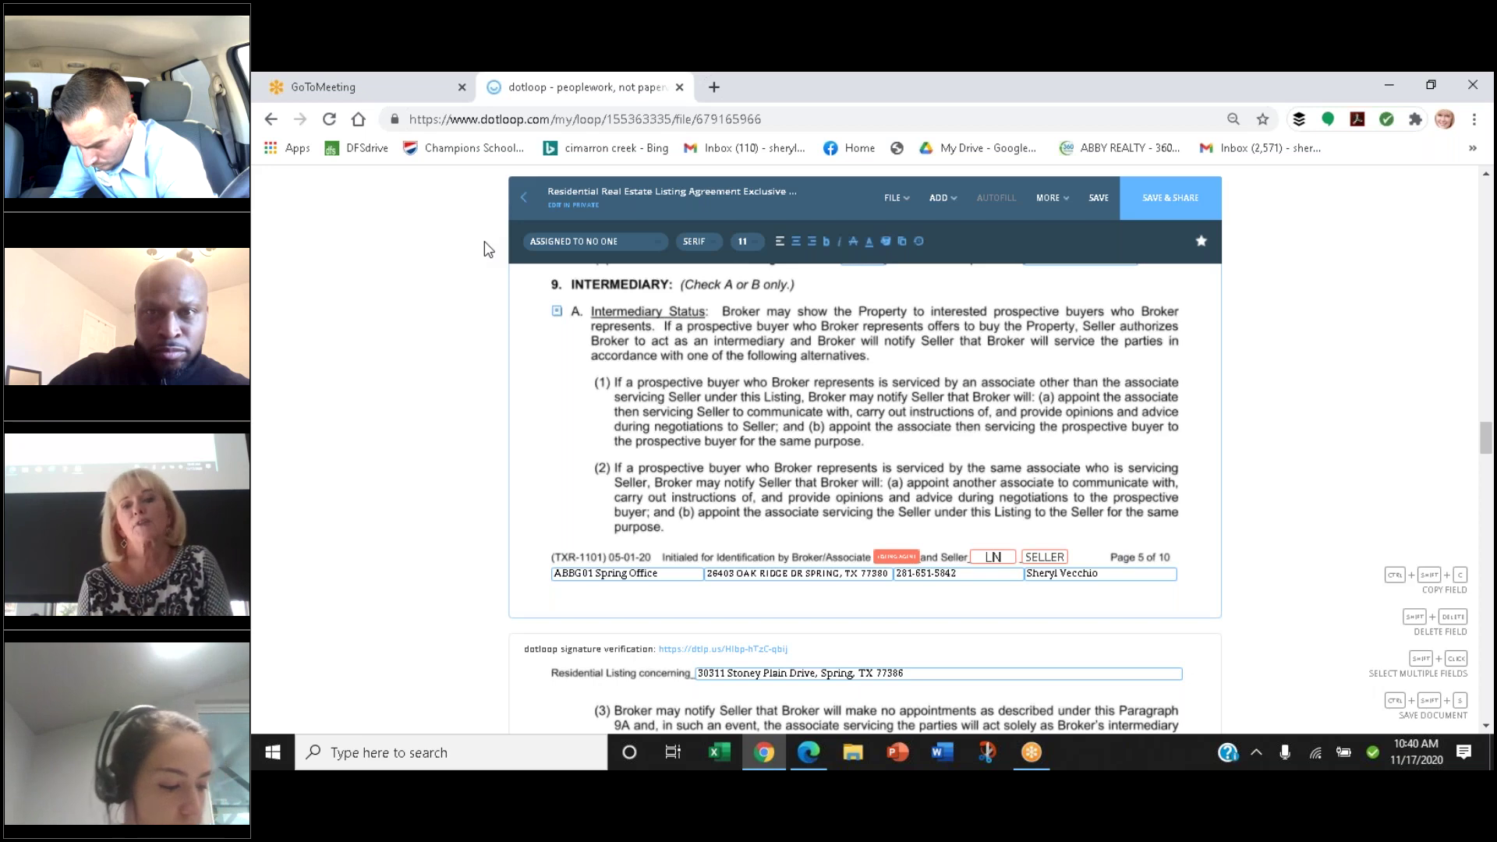
pyautogui.scroll(-3, 484, 248)
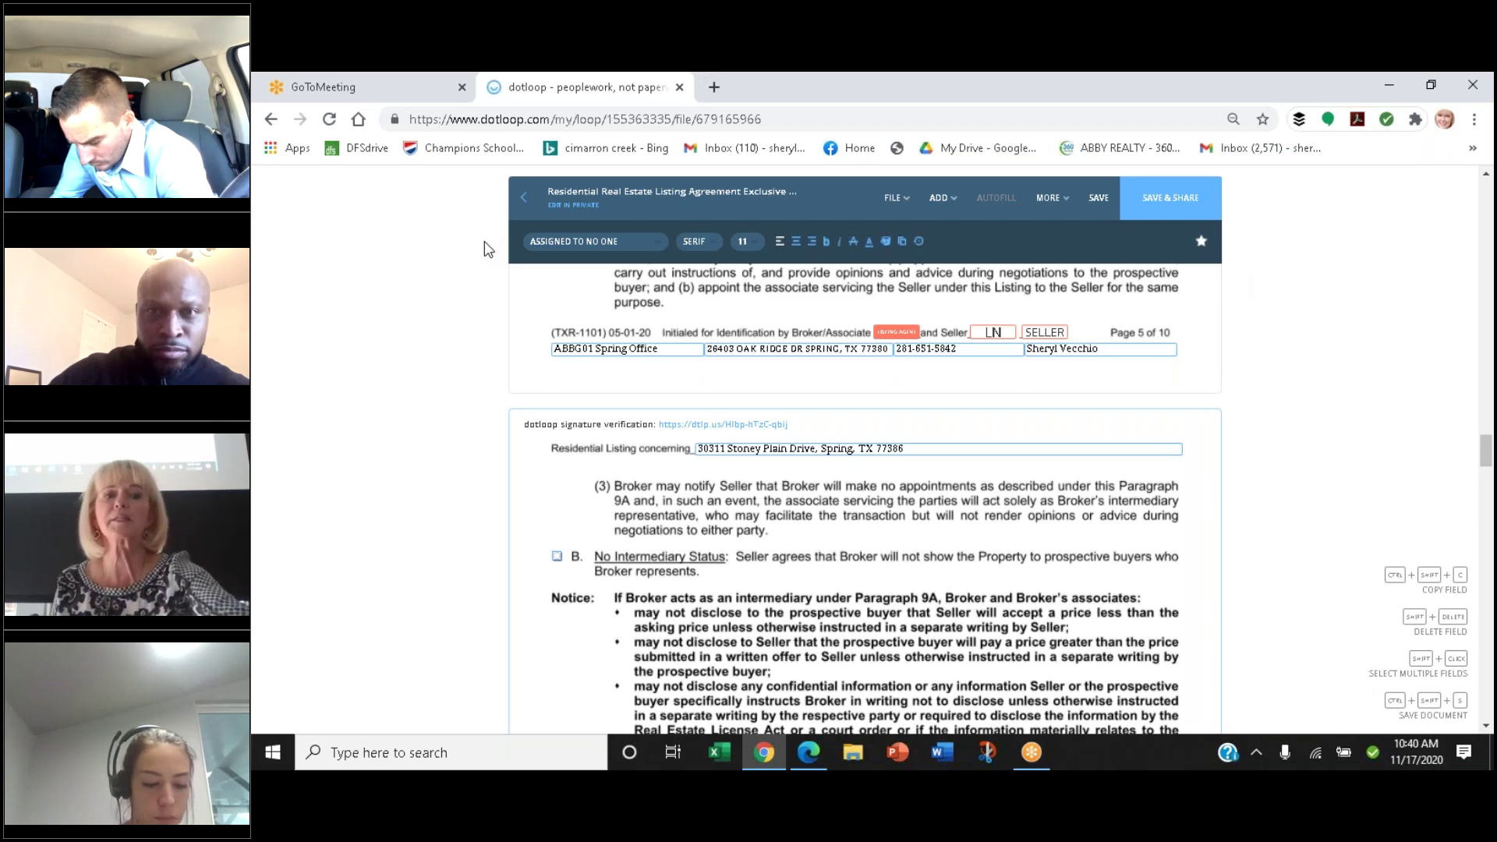
pyautogui.scroll(4, 484, 248)
pyautogui.scroll(-1, 483, 248)
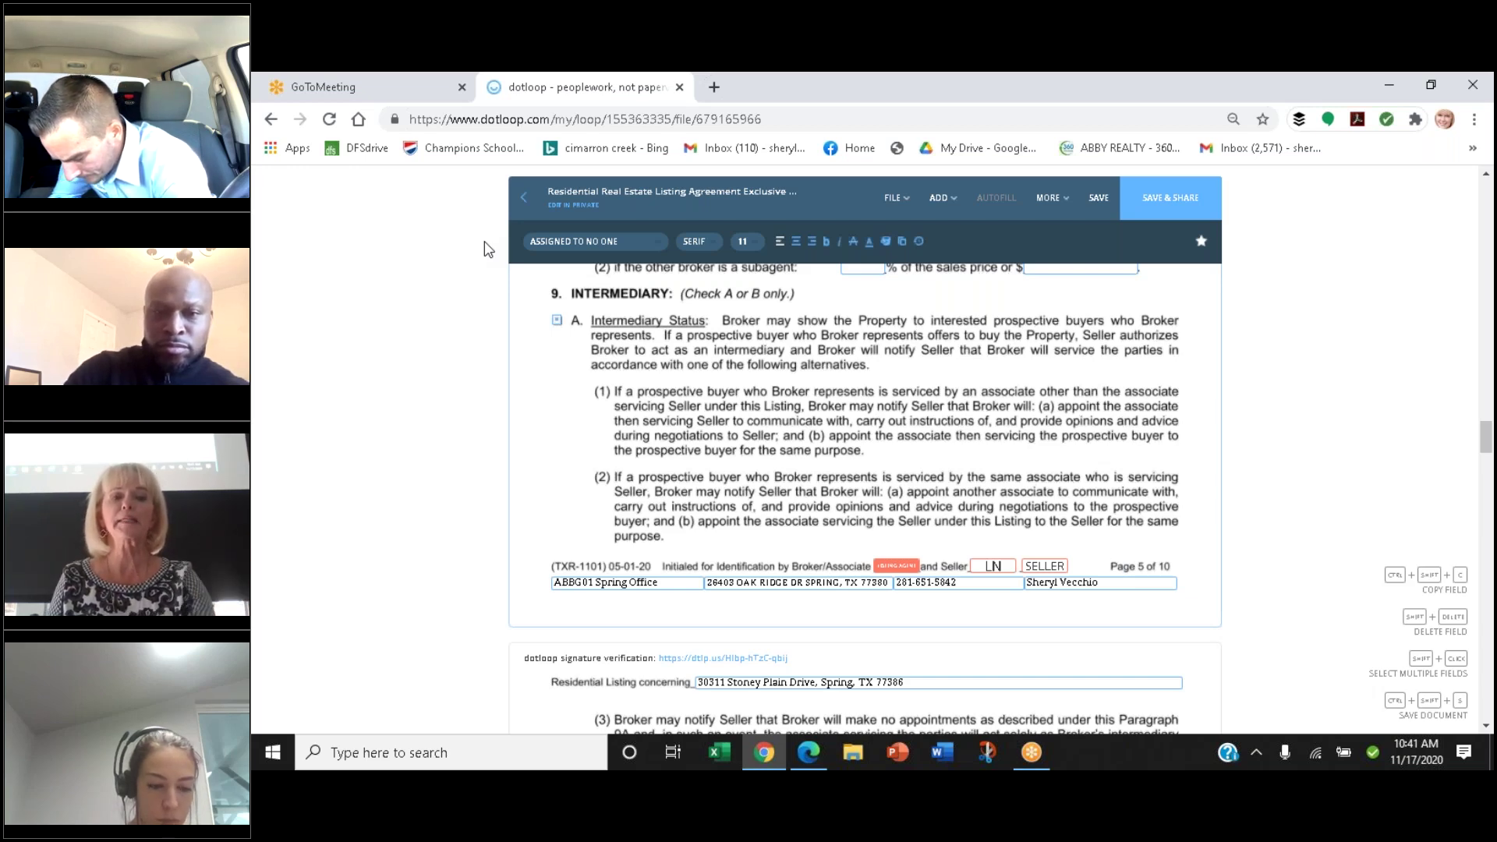
pyautogui.scroll(-2, 484, 250)
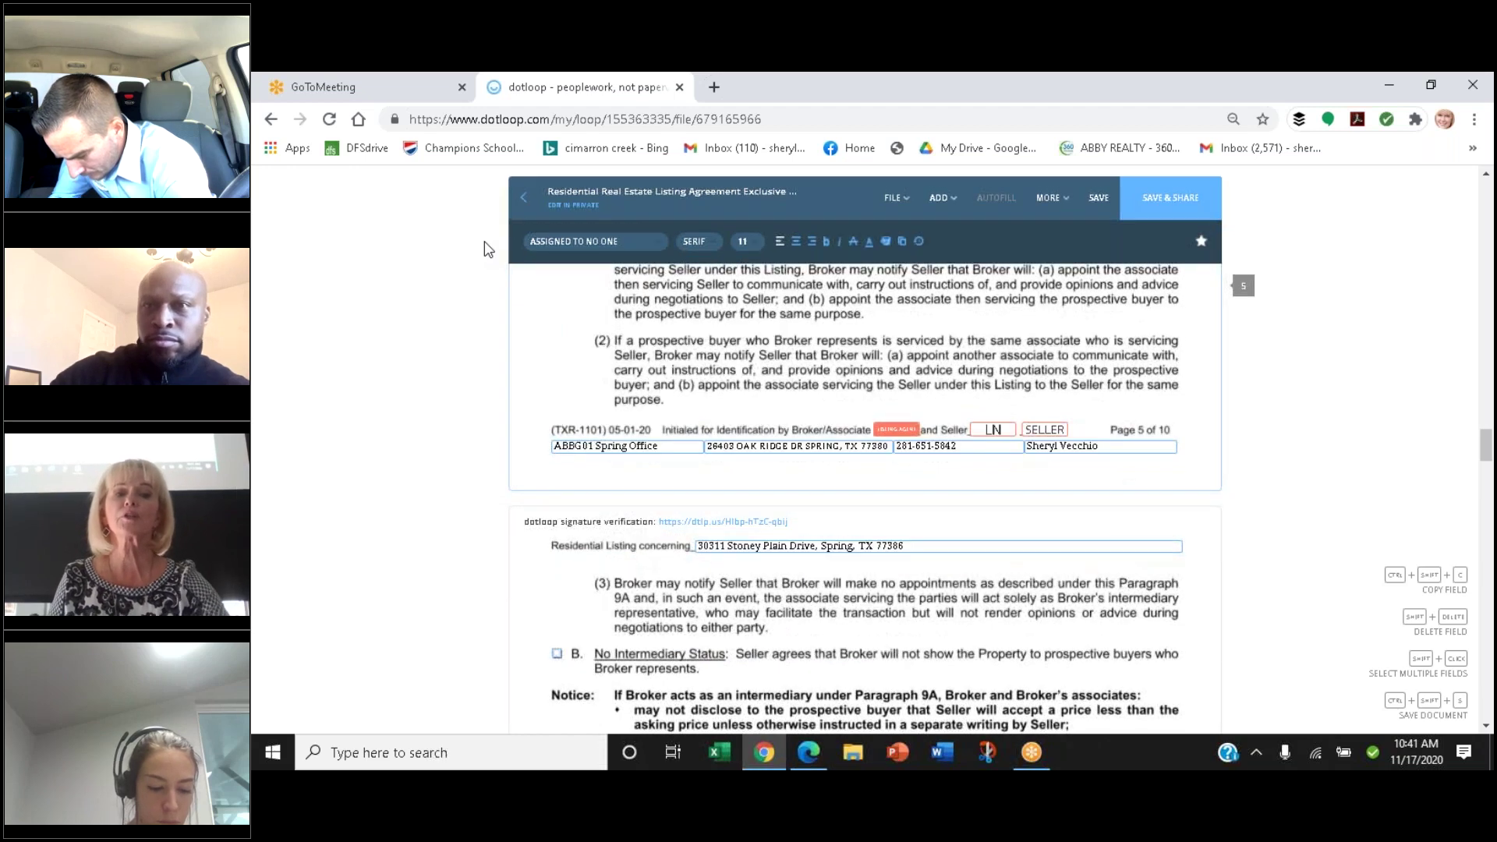
pyautogui.scroll(-2, 484, 249)
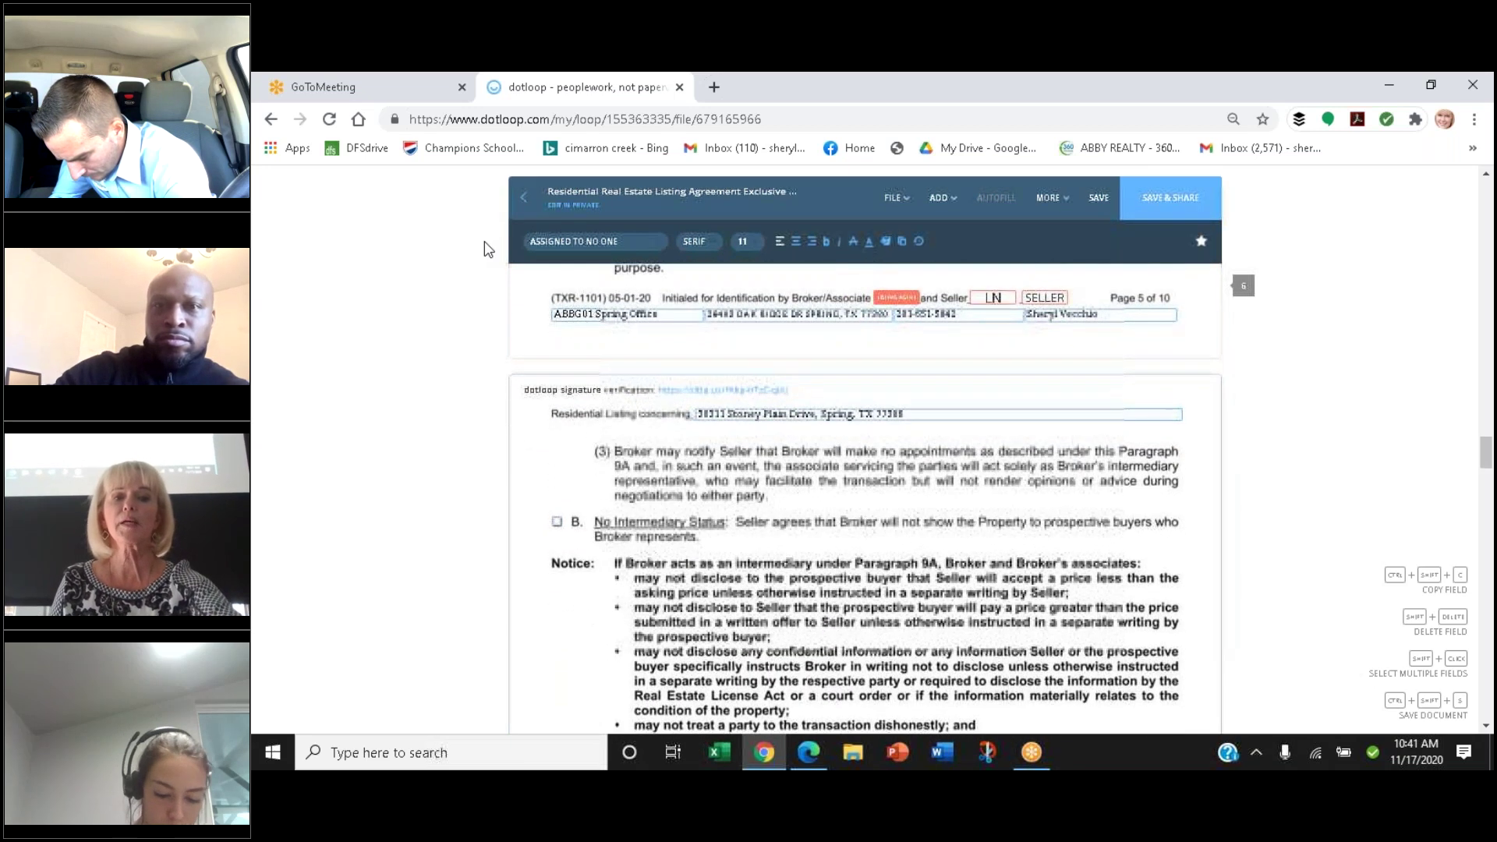
pyautogui.scroll(-2, 484, 250)
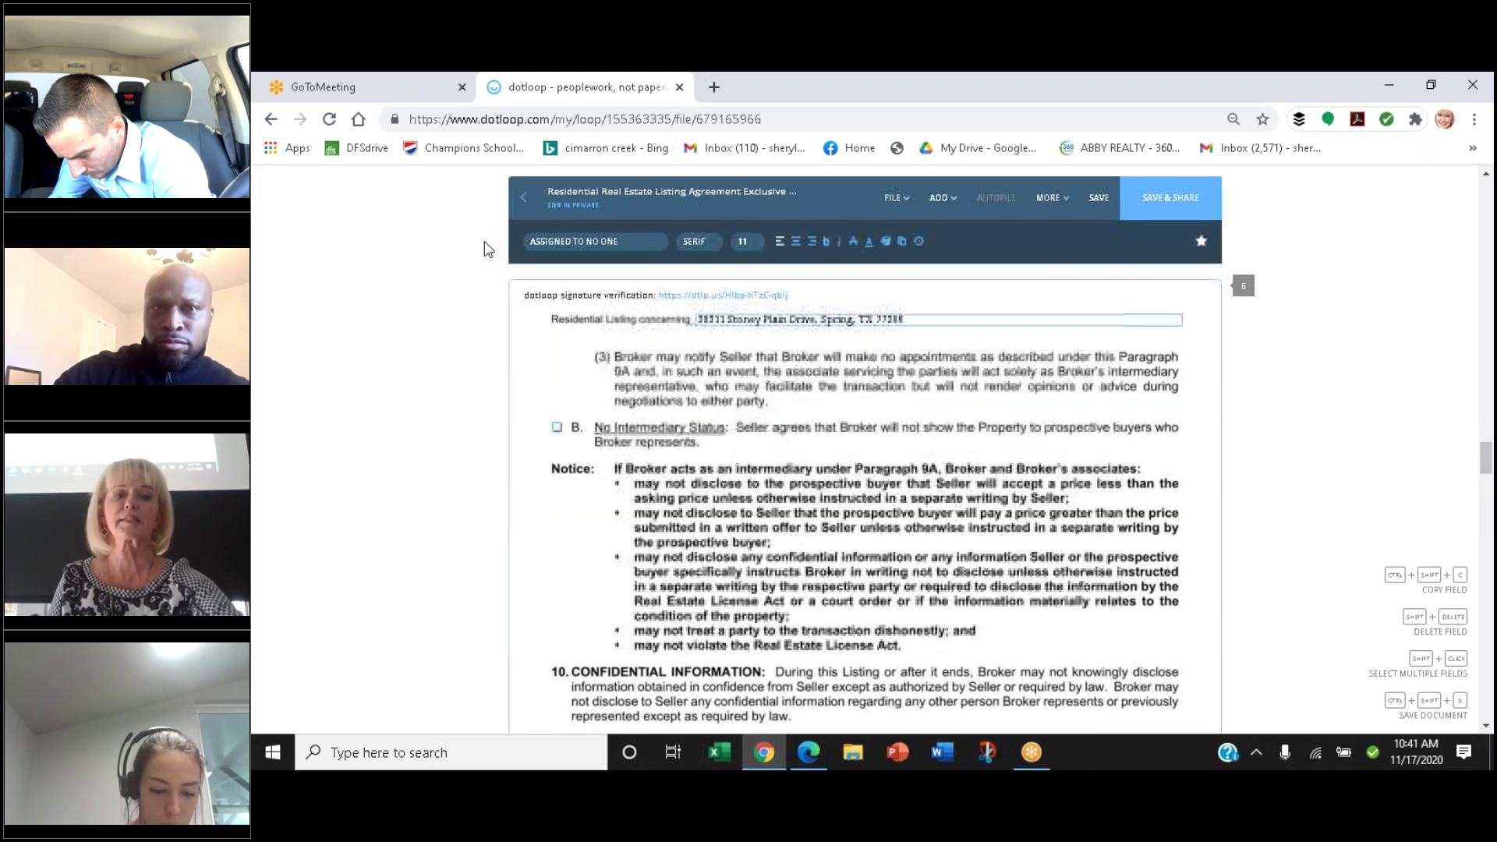
pyautogui.scroll(-1, 484, 249)
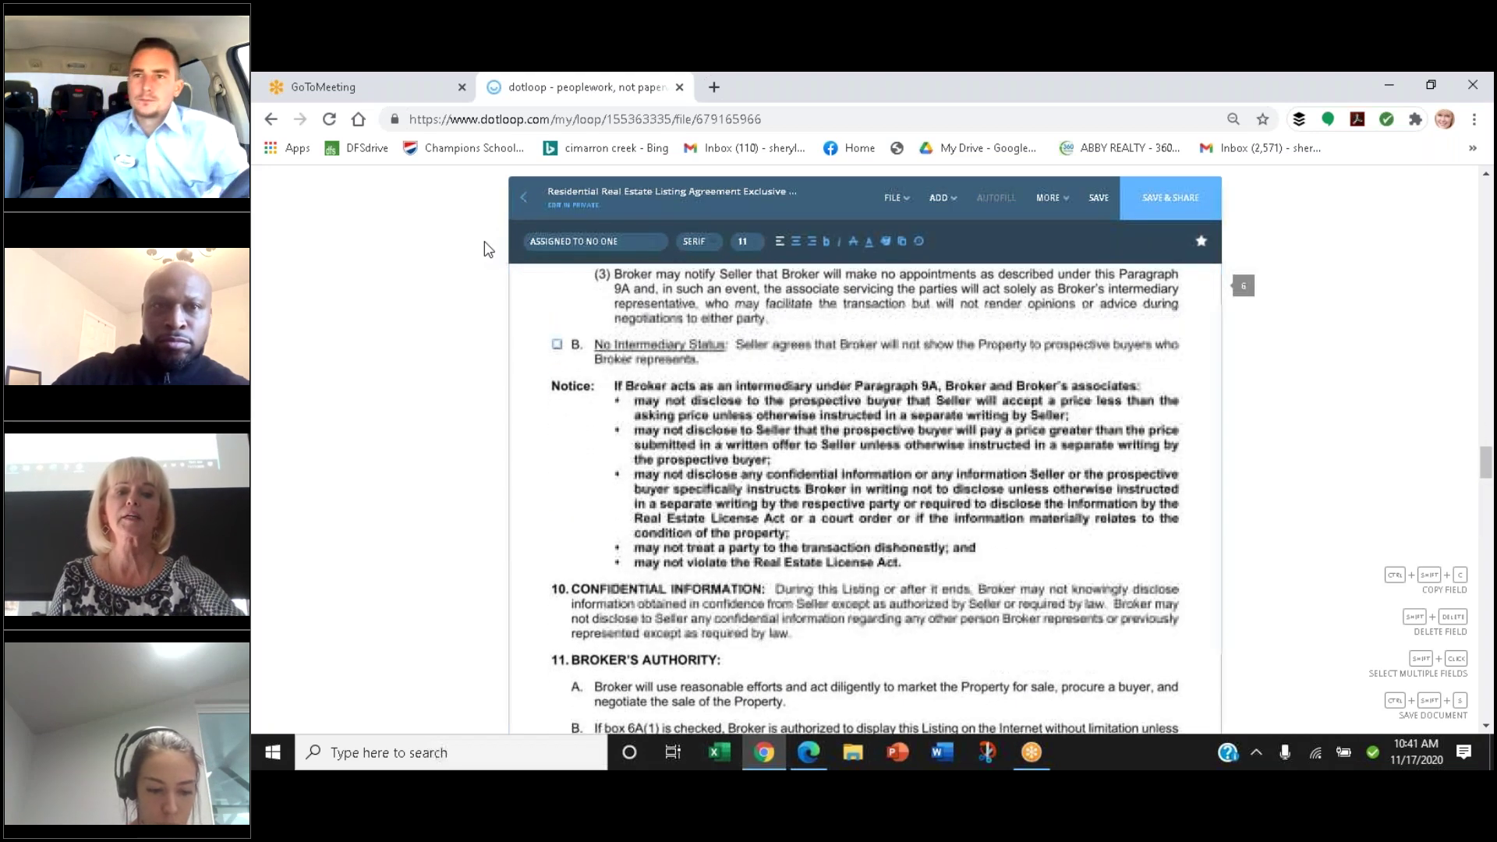
pyautogui.scroll(1, 484, 250)
pyautogui.scroll(1, 484, 249)
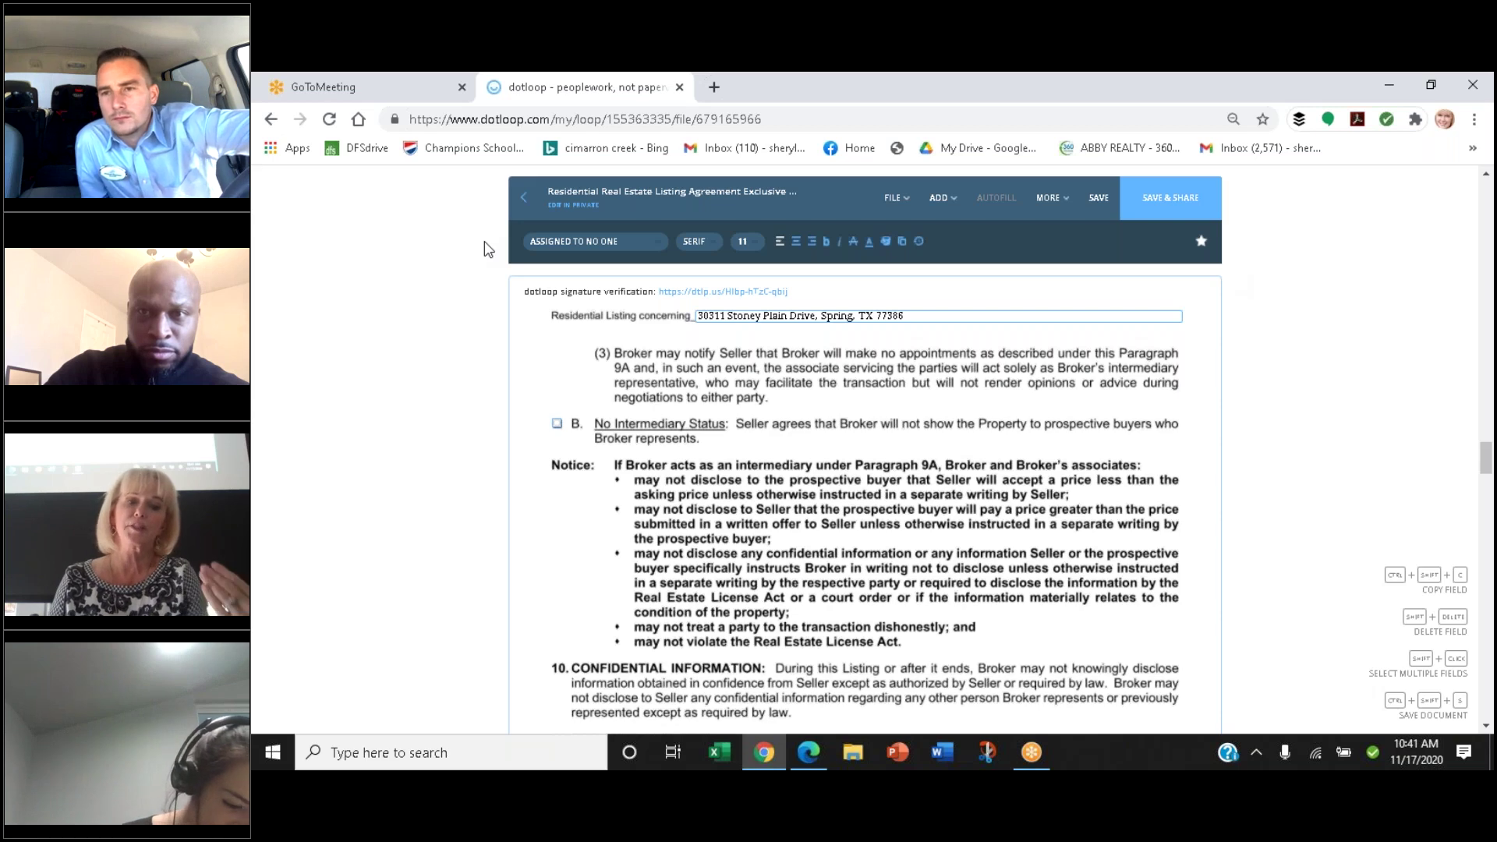
pyautogui.scroll(-2, 487, 250)
pyautogui.scroll(-3, 487, 249)
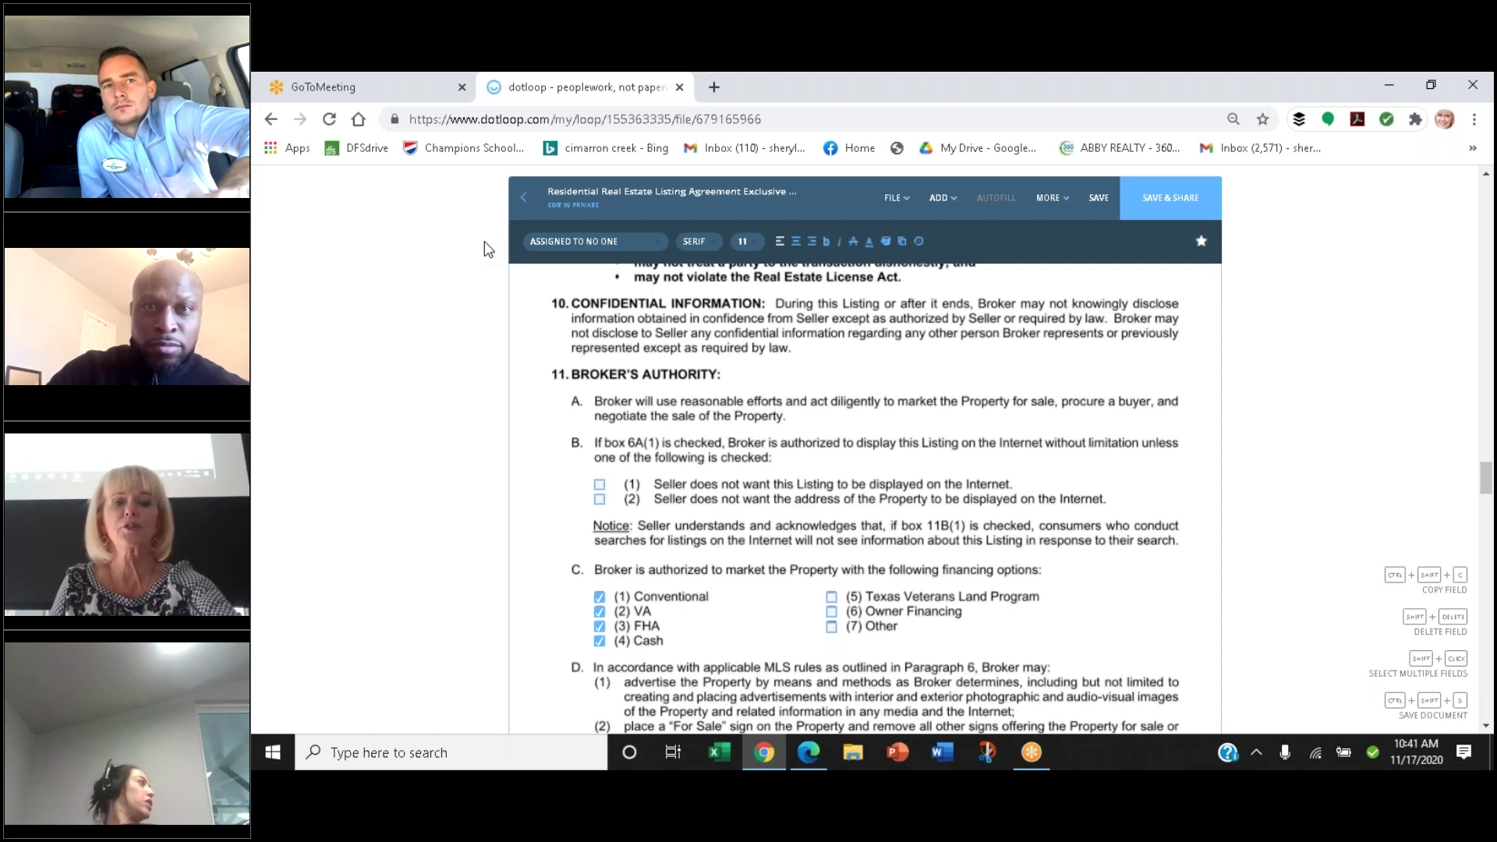
pyautogui.scroll(-1, 487, 249)
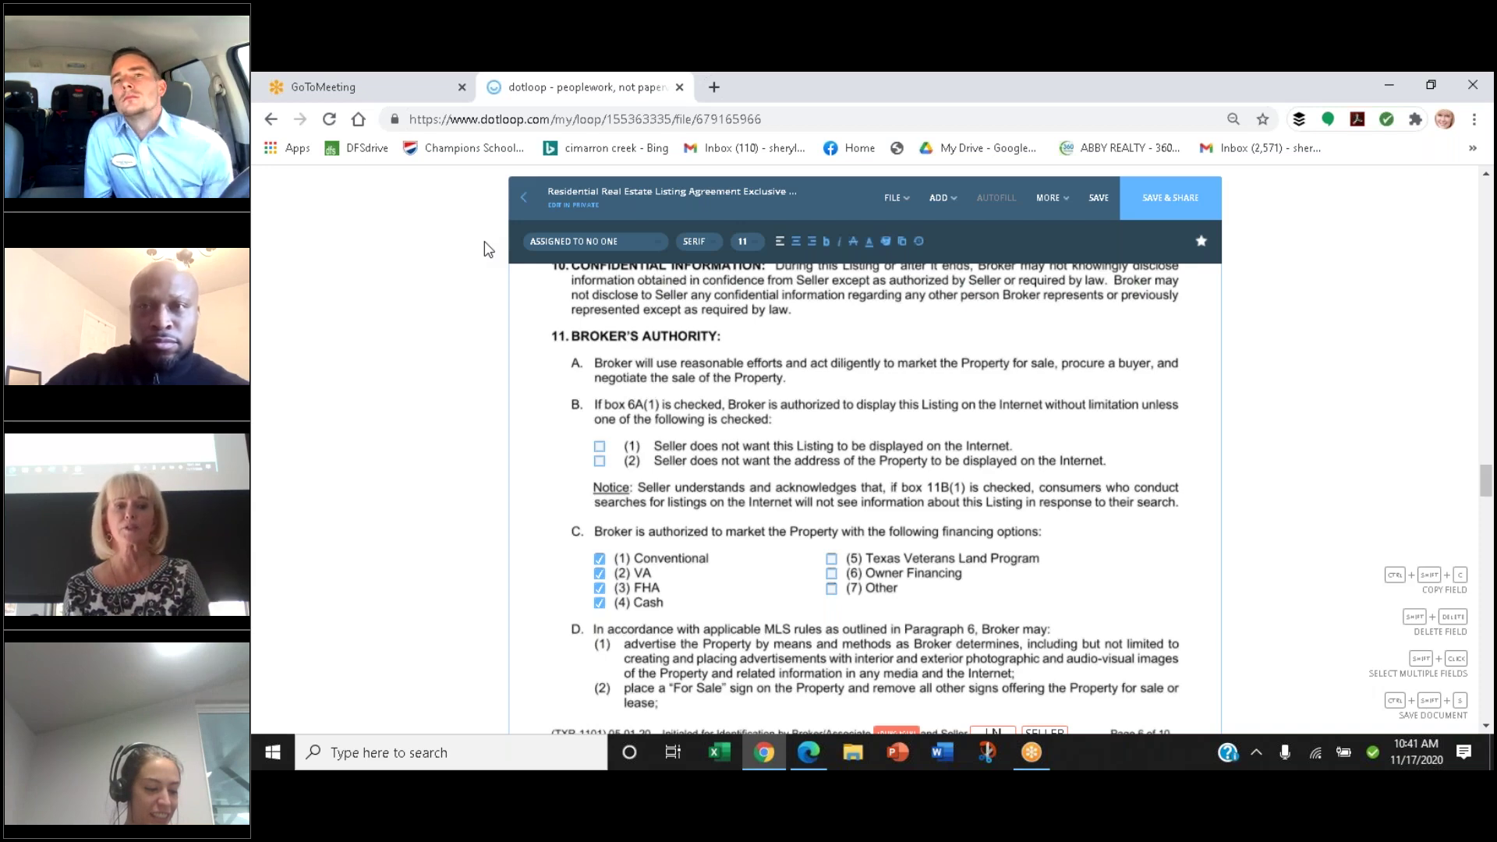
pyautogui.scroll(-2, 488, 249)
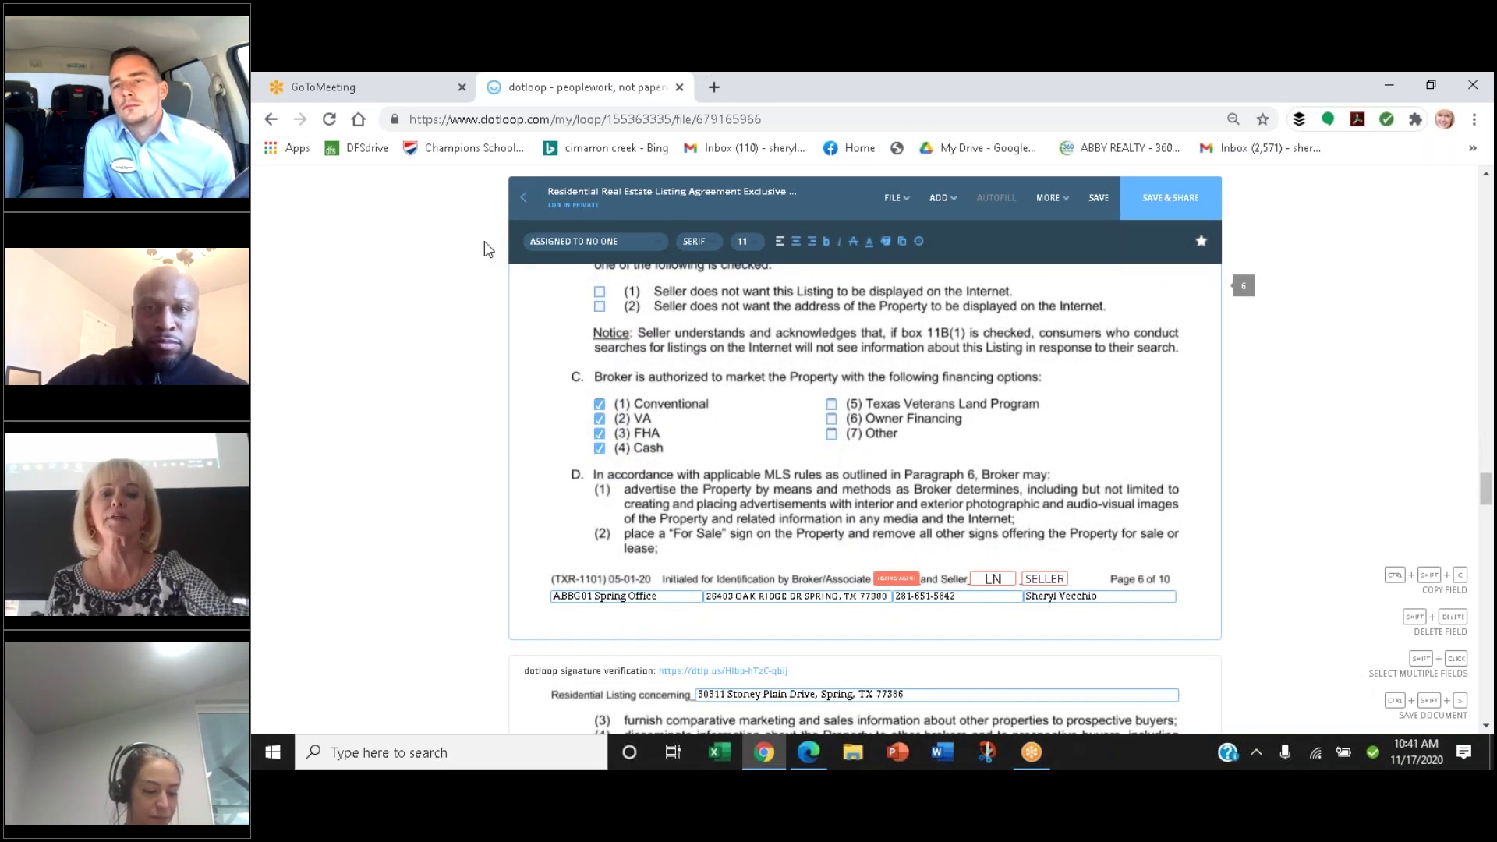
pyautogui.scroll(-1, 488, 249)
pyautogui.scroll(1, 488, 250)
pyautogui.scroll(2, 488, 249)
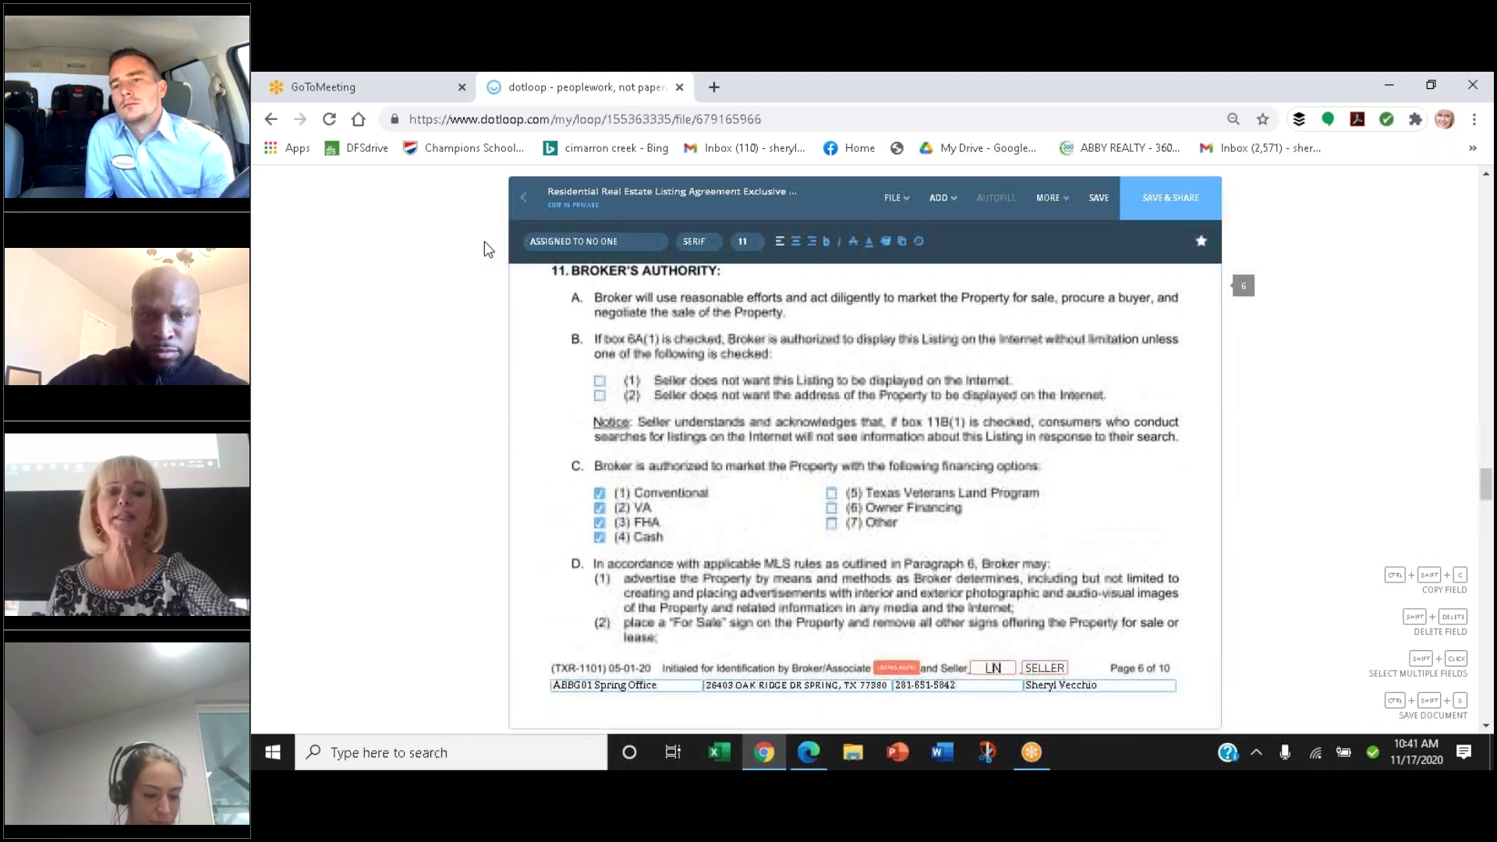
pyautogui.scroll(-3, 488, 249)
pyautogui.scroll(-1, 488, 249)
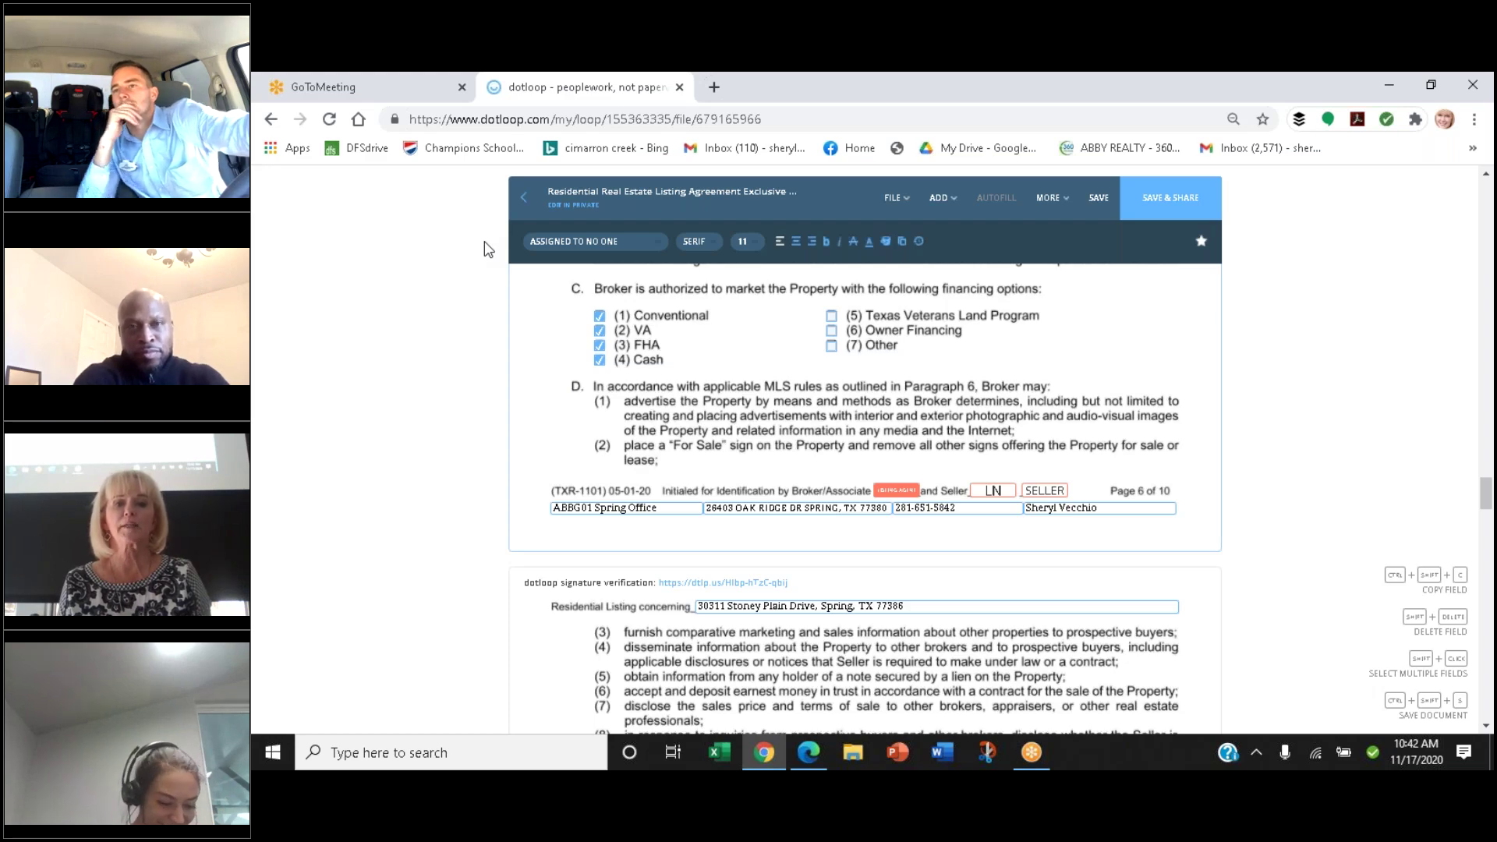
pyautogui.scroll(-6, 487, 247)
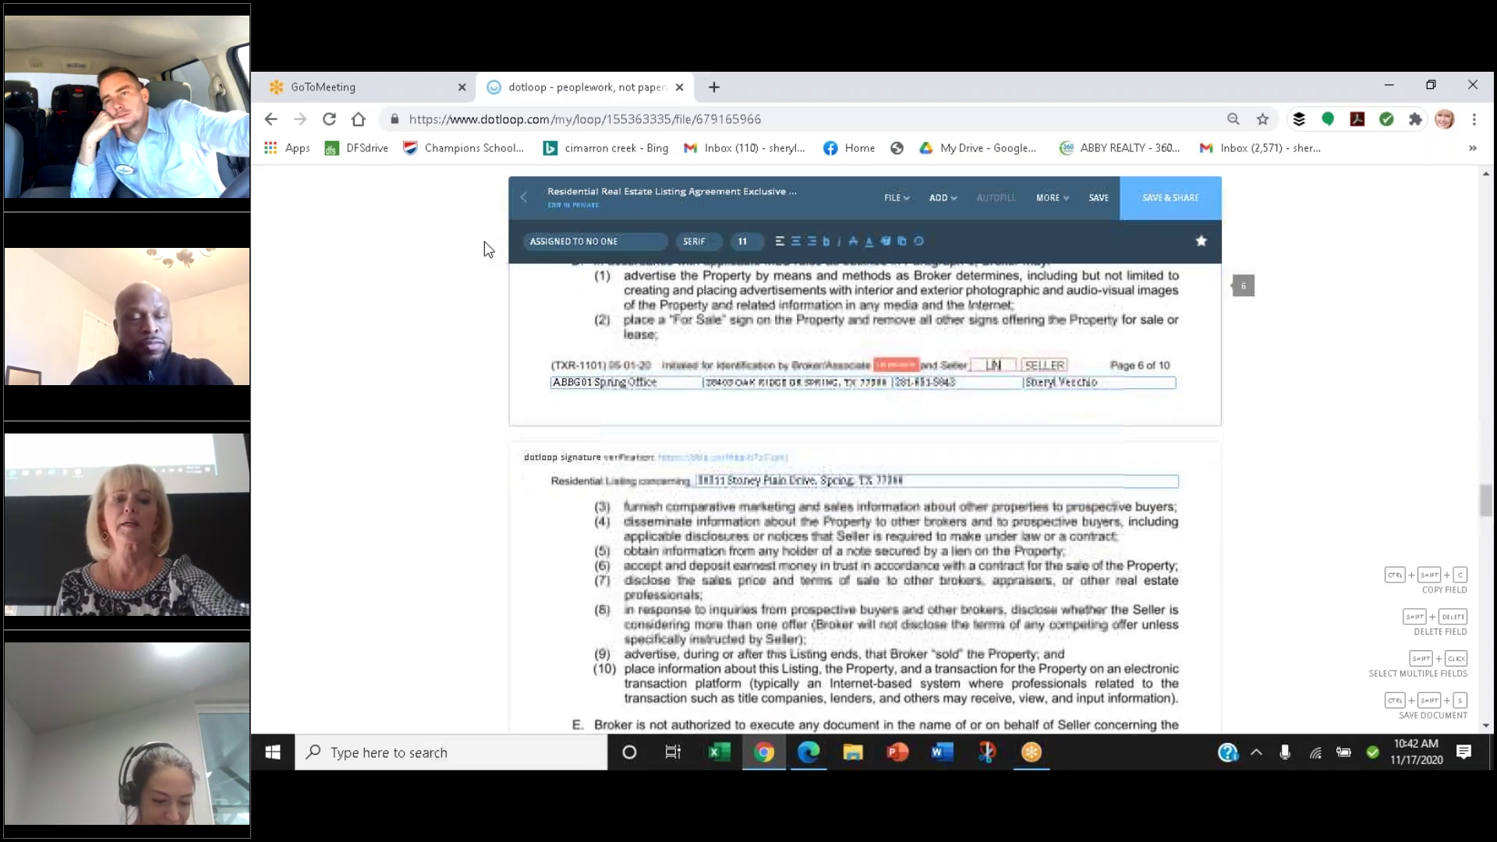
pyautogui.scroll(-3, 487, 248)
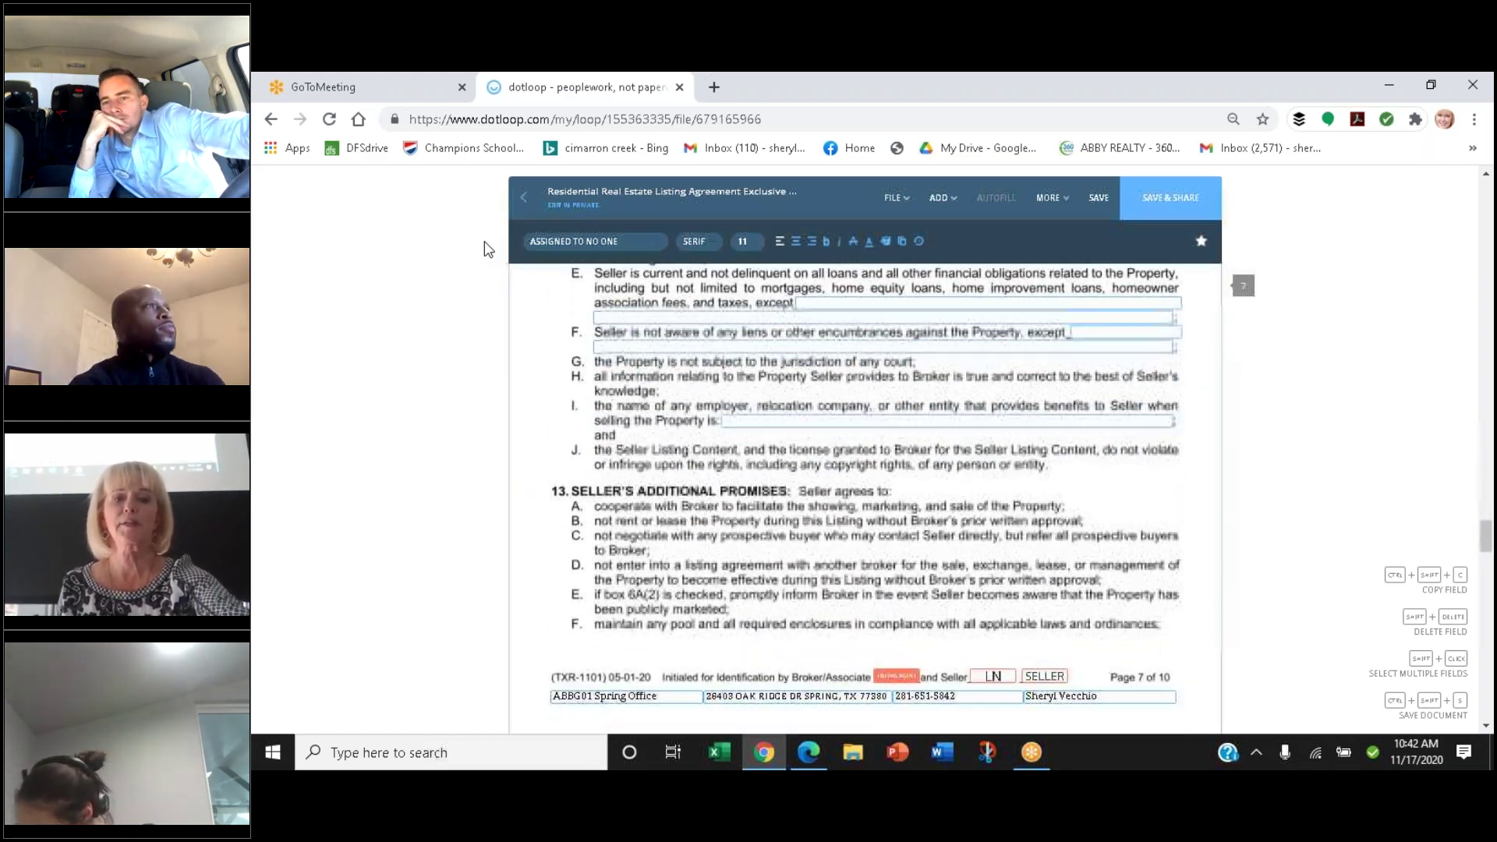
pyautogui.scroll(1, 487, 248)
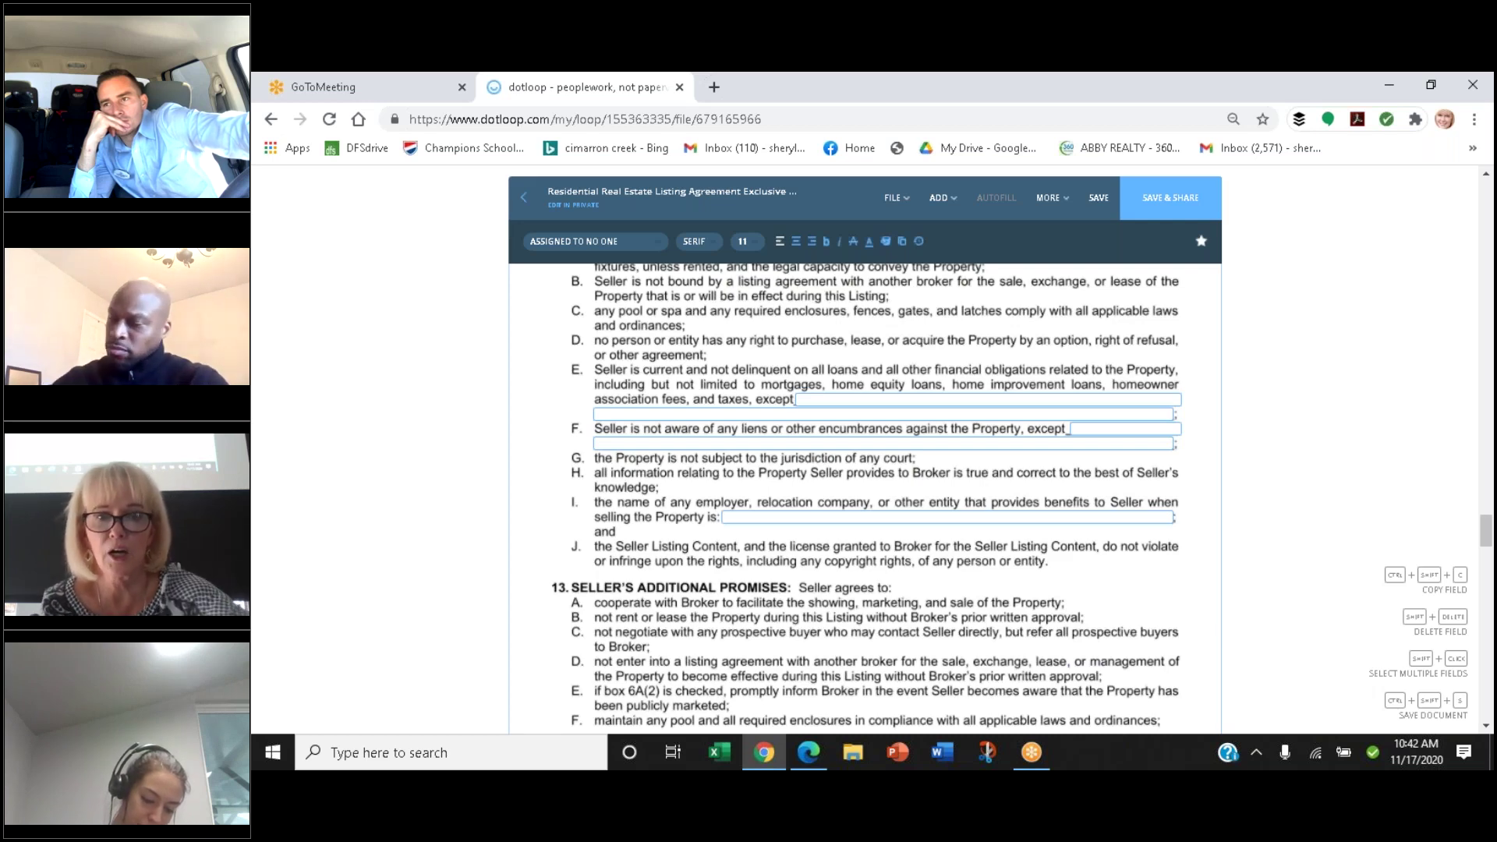
pyautogui.scroll(1, 486, 248)
pyautogui.scroll(-1, 485, 248)
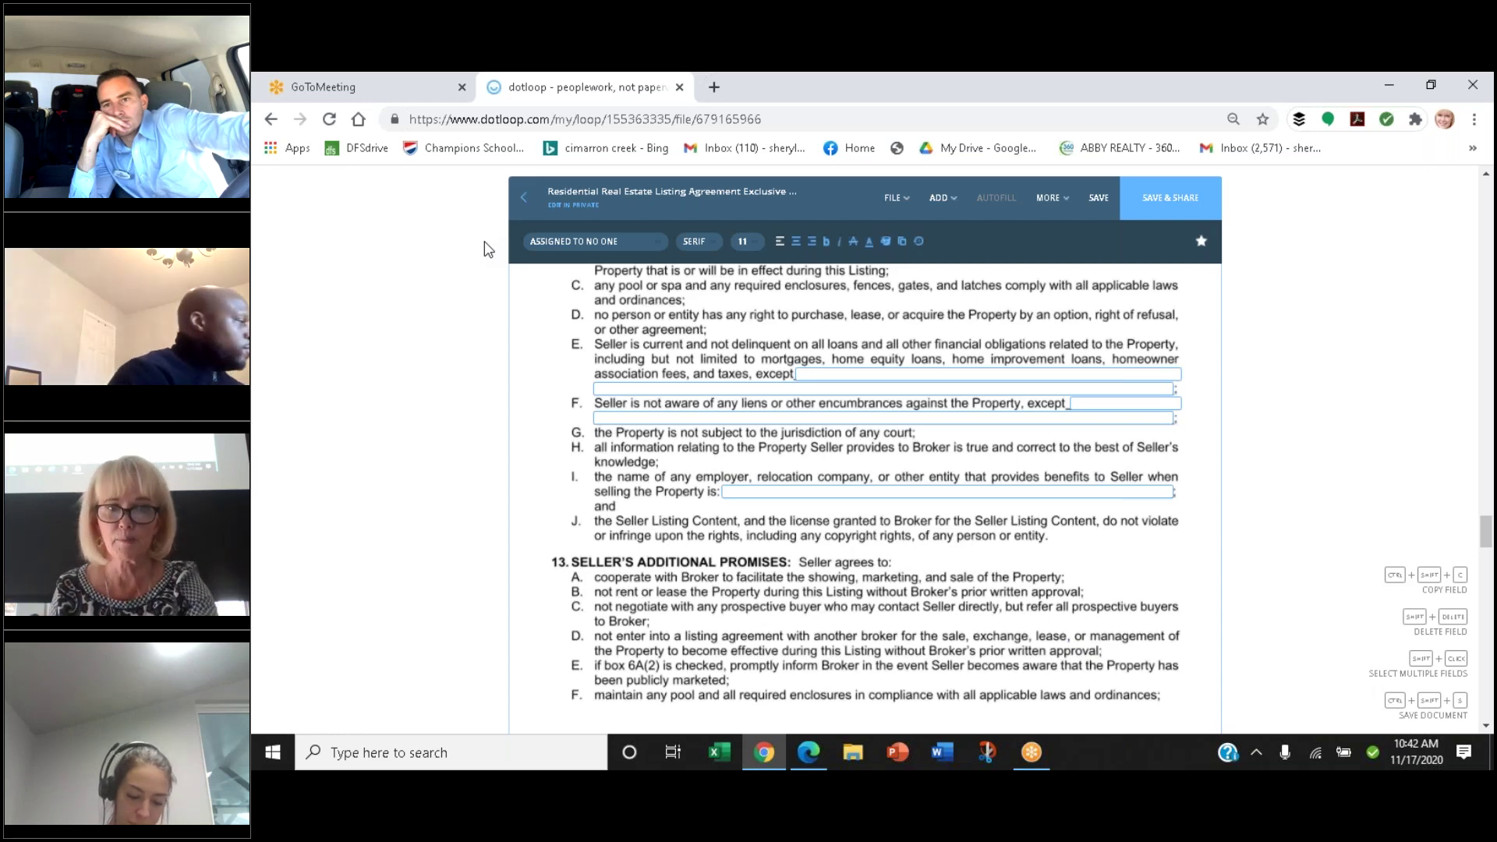
pyautogui.scroll(-1, 488, 248)
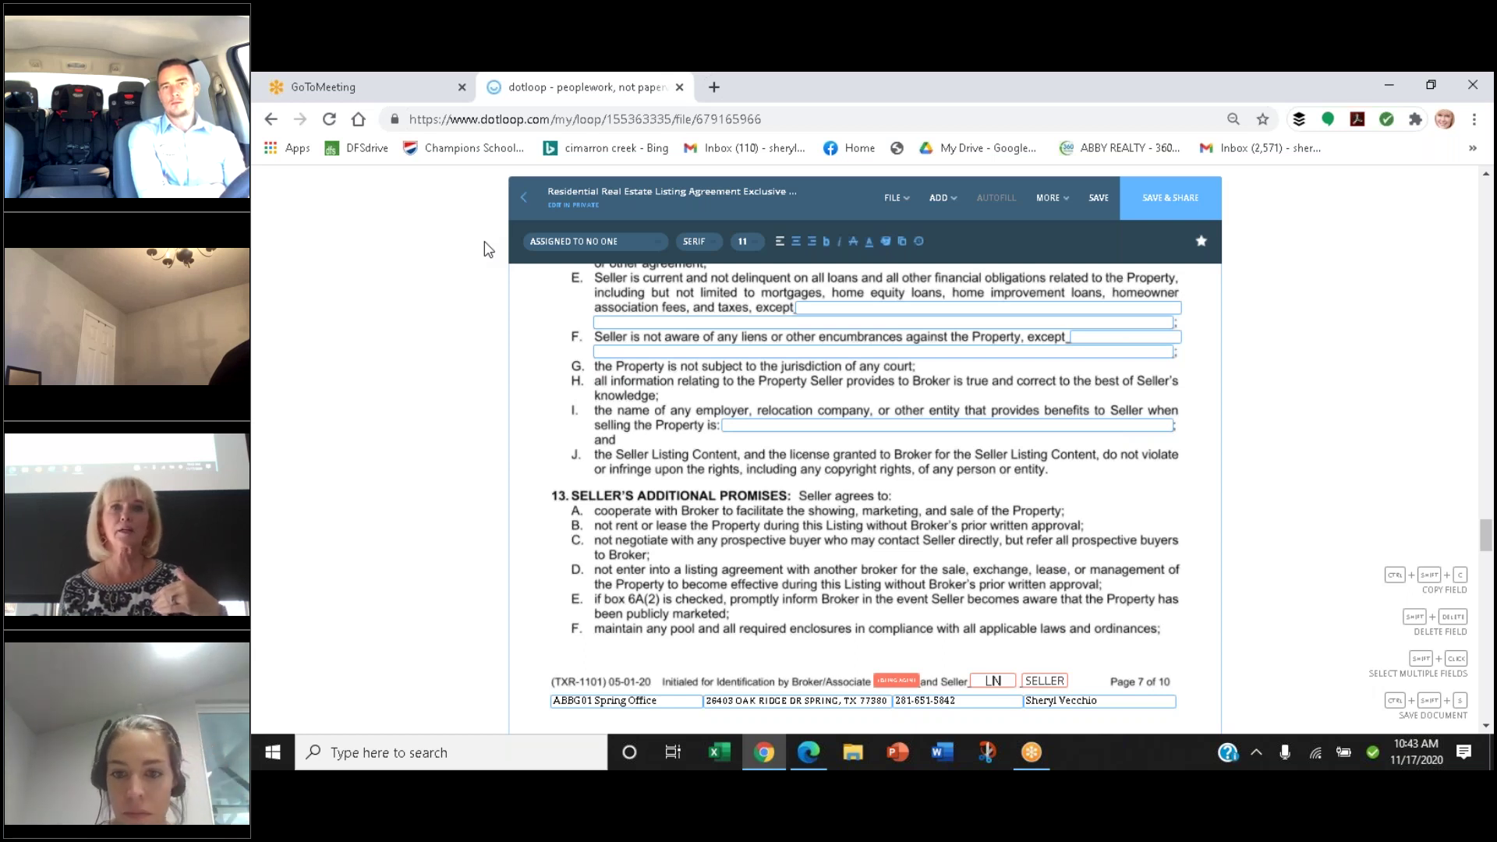
pyautogui.scroll(-1, 487, 248)
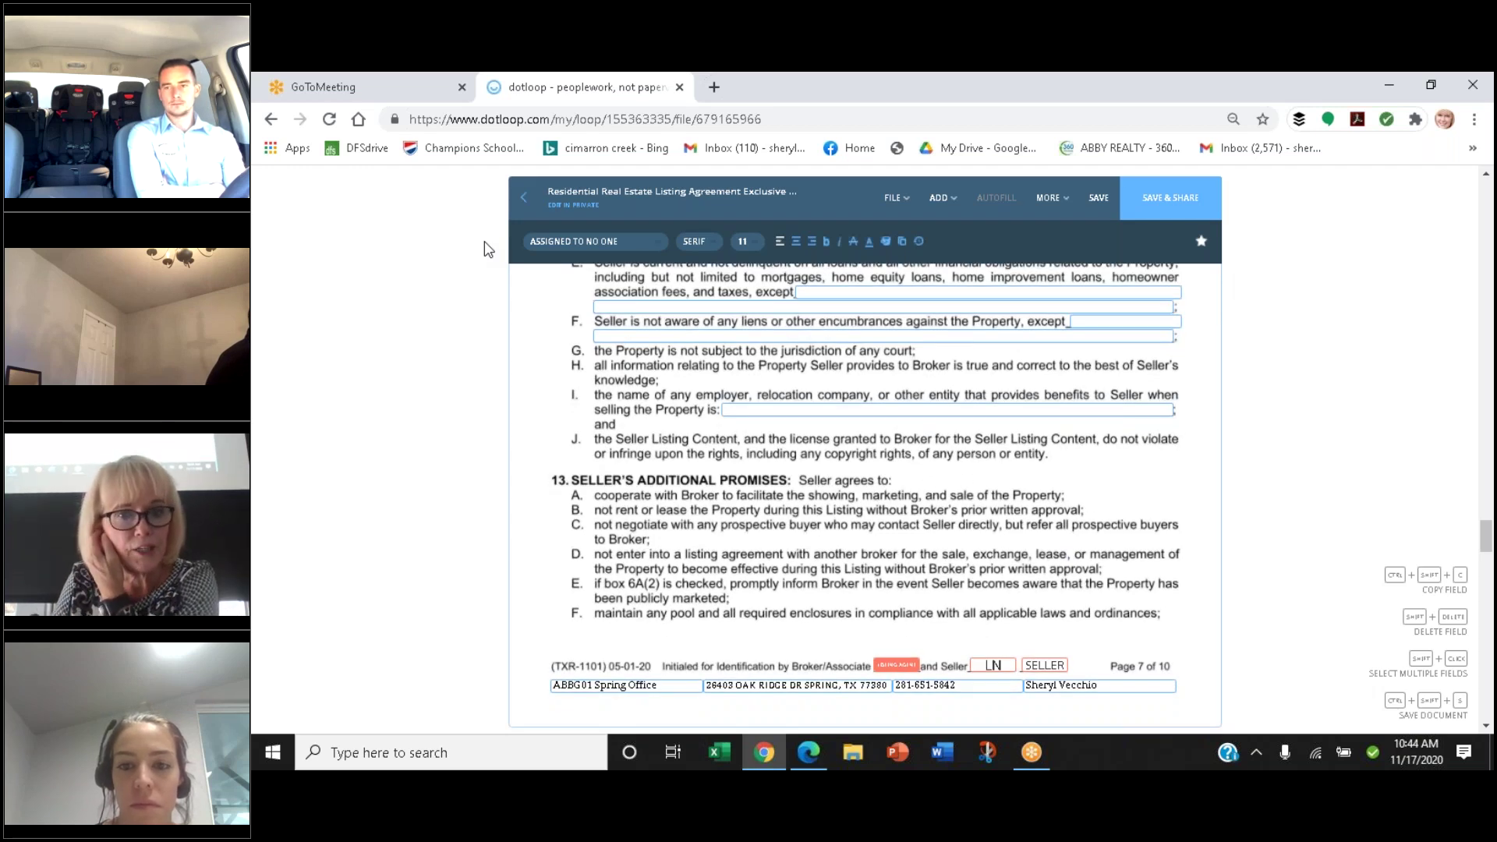
pyautogui.scroll(-1, 487, 248)
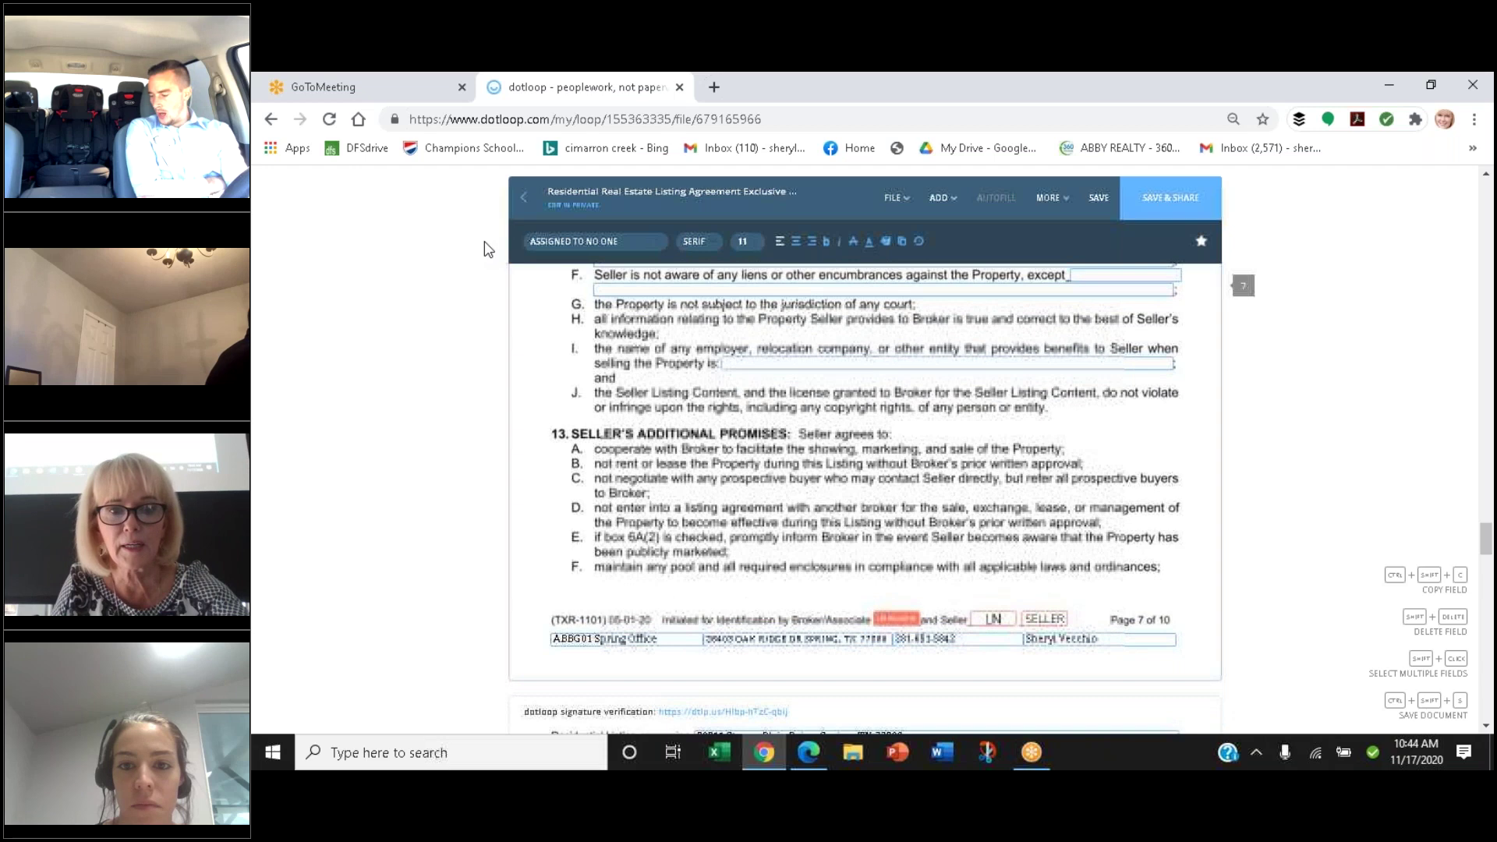
pyautogui.scroll(-1, 486, 247)
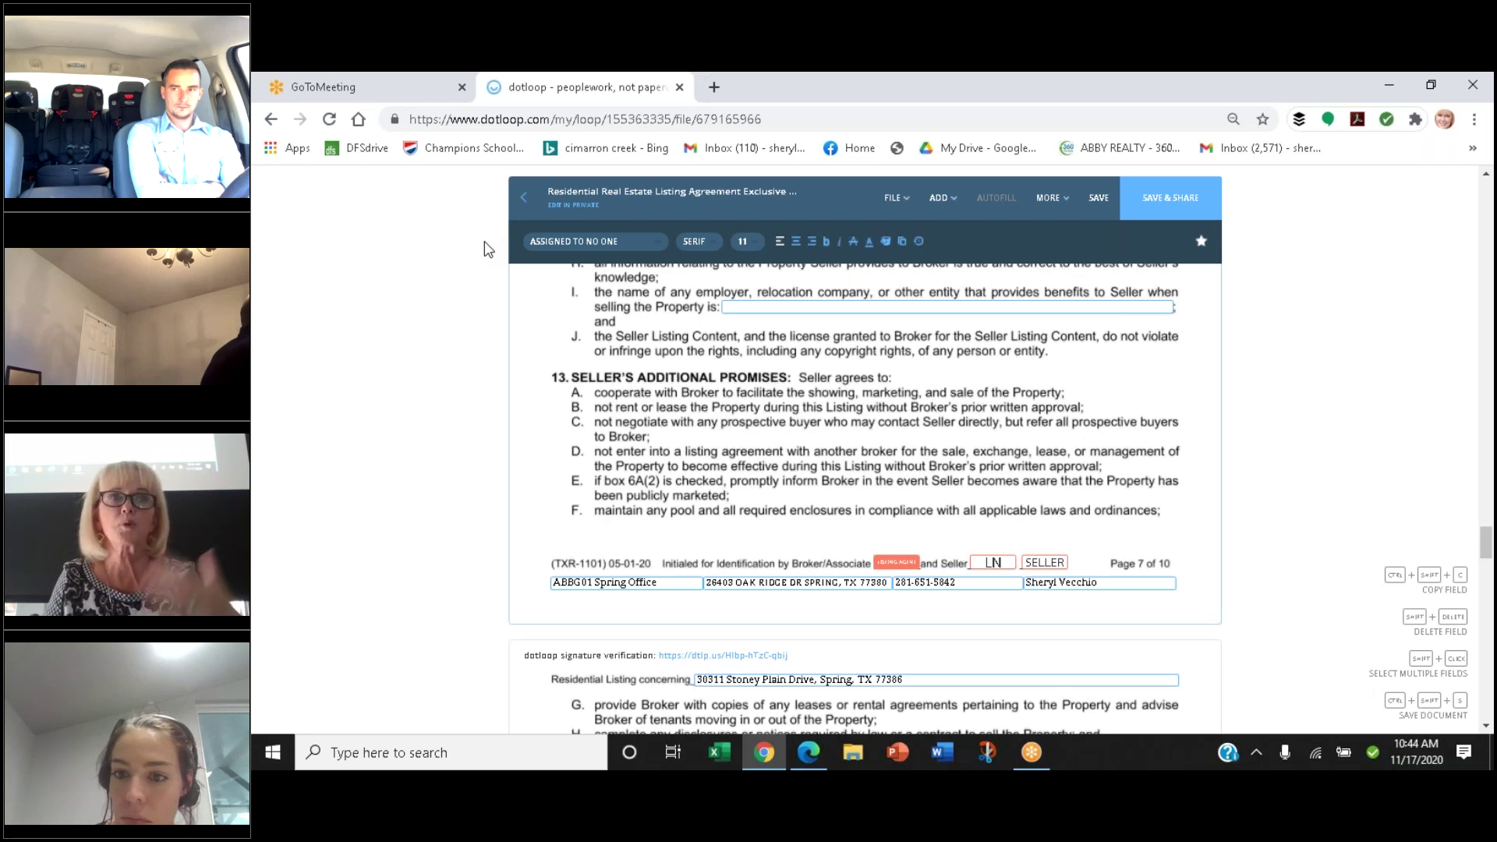
pyautogui.scroll(-1, 484, 248)
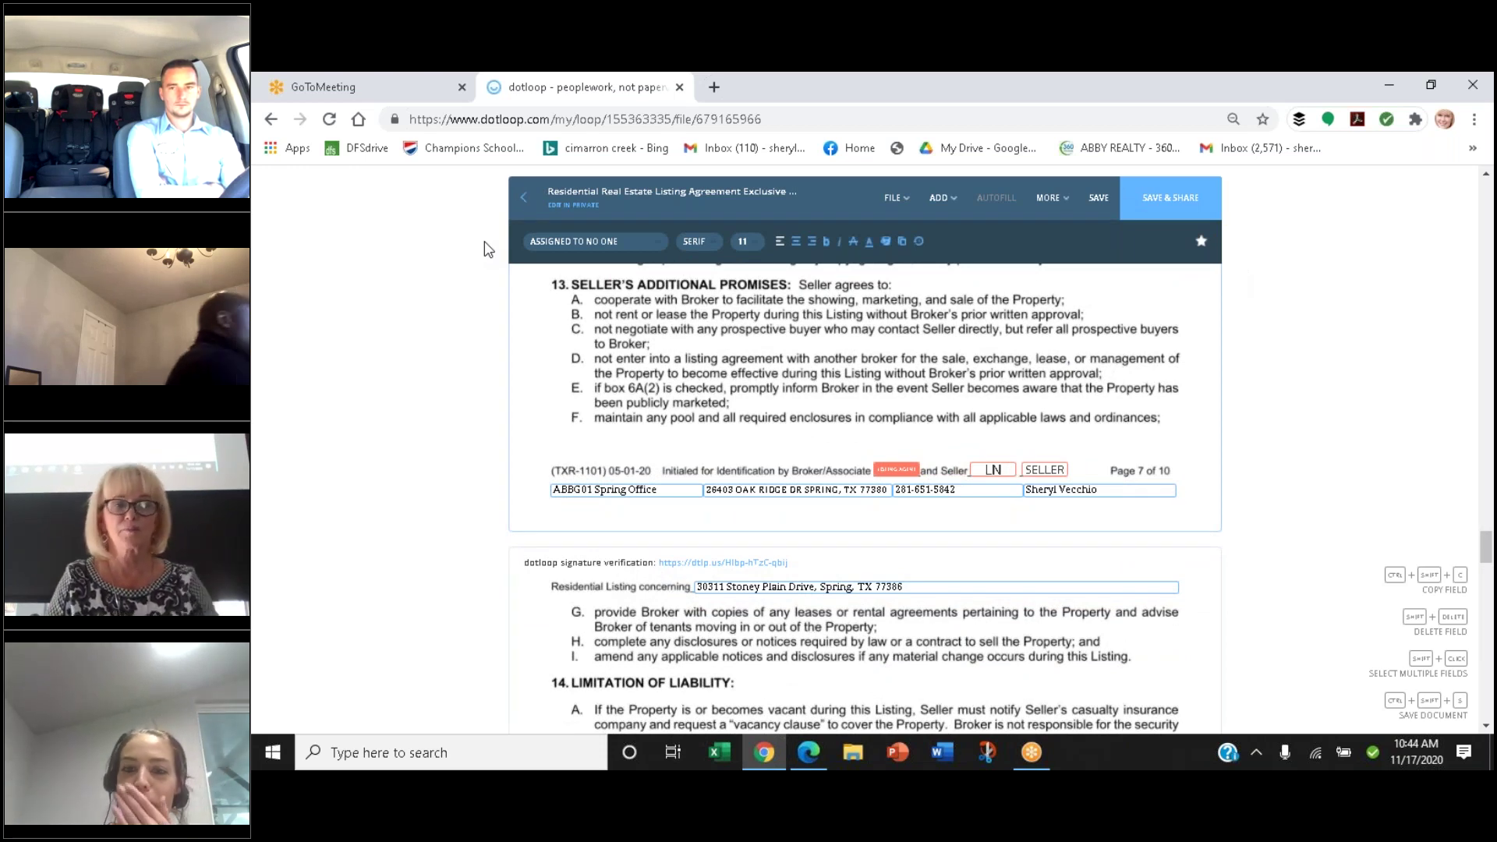
pyautogui.scroll(-1, 484, 247)
pyautogui.scroll(1, 484, 248)
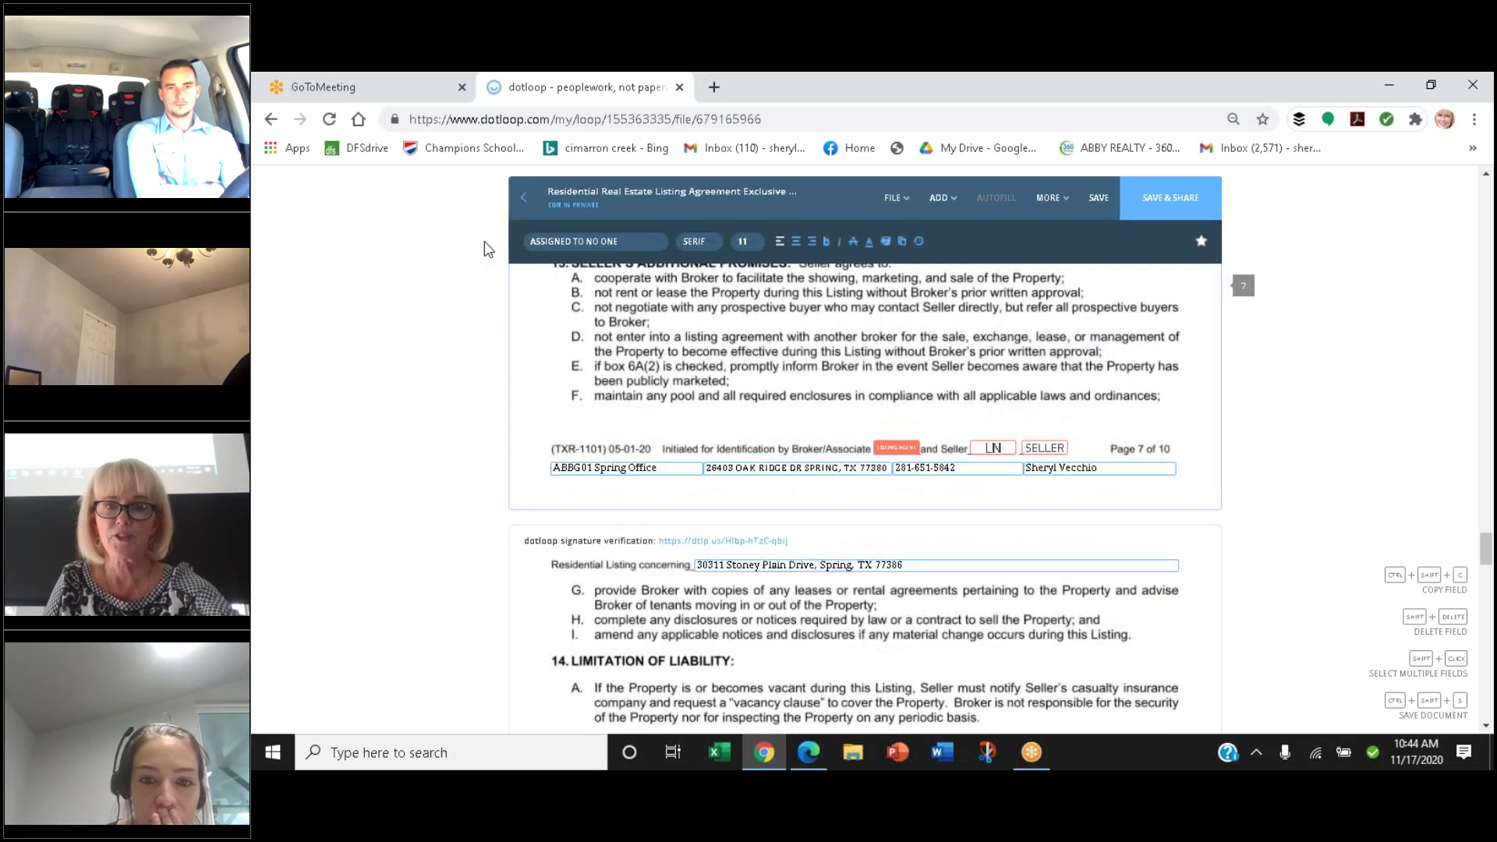
pyautogui.scroll(-6, 484, 248)
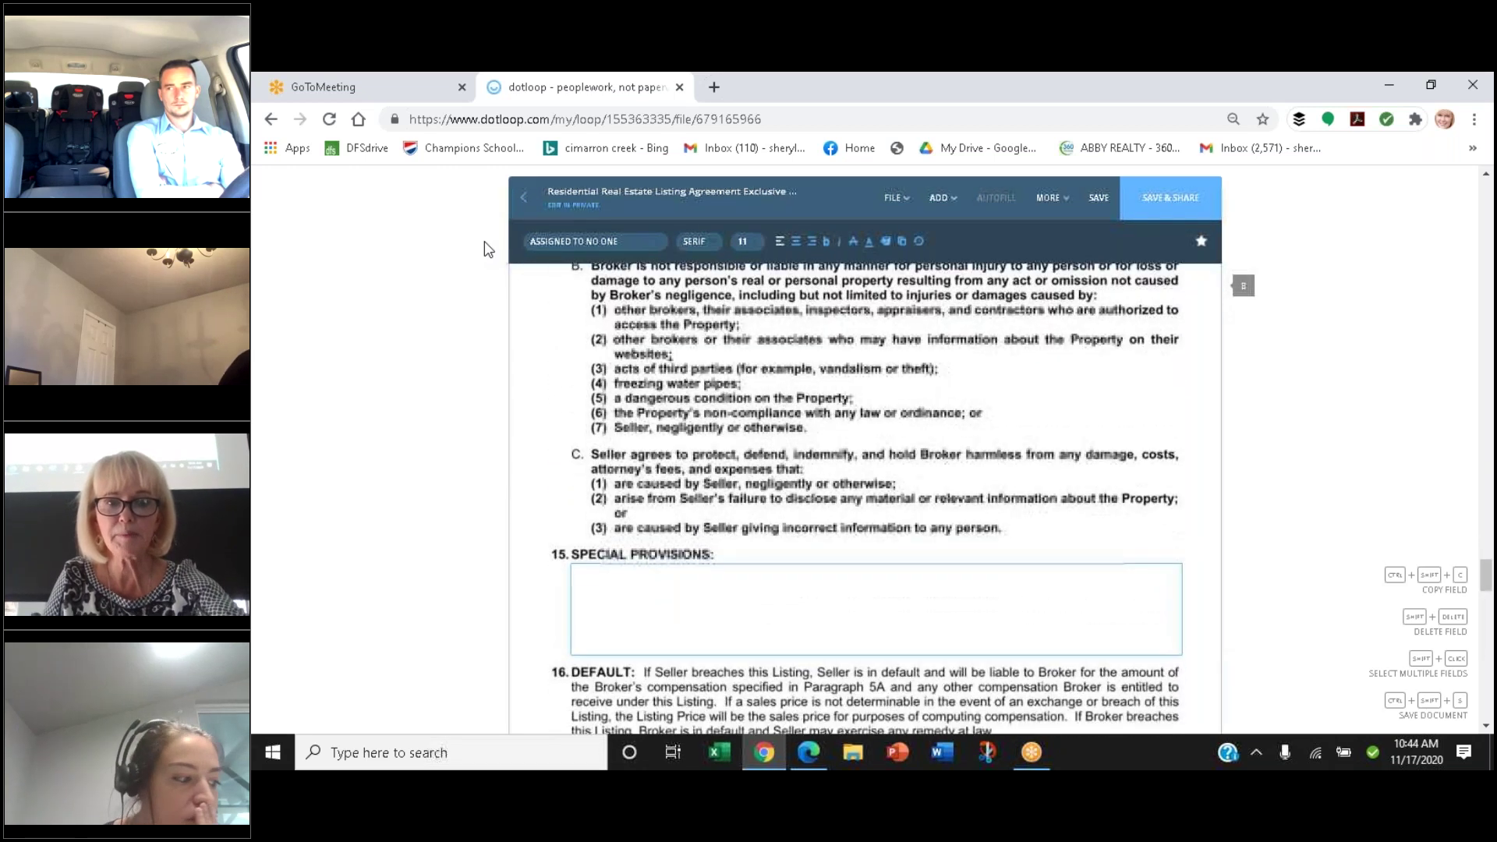
# Scroll past sections 16–18 to section 19's addenda list, where only item A is checked
pyautogui.scroll(-2, 484, 248)
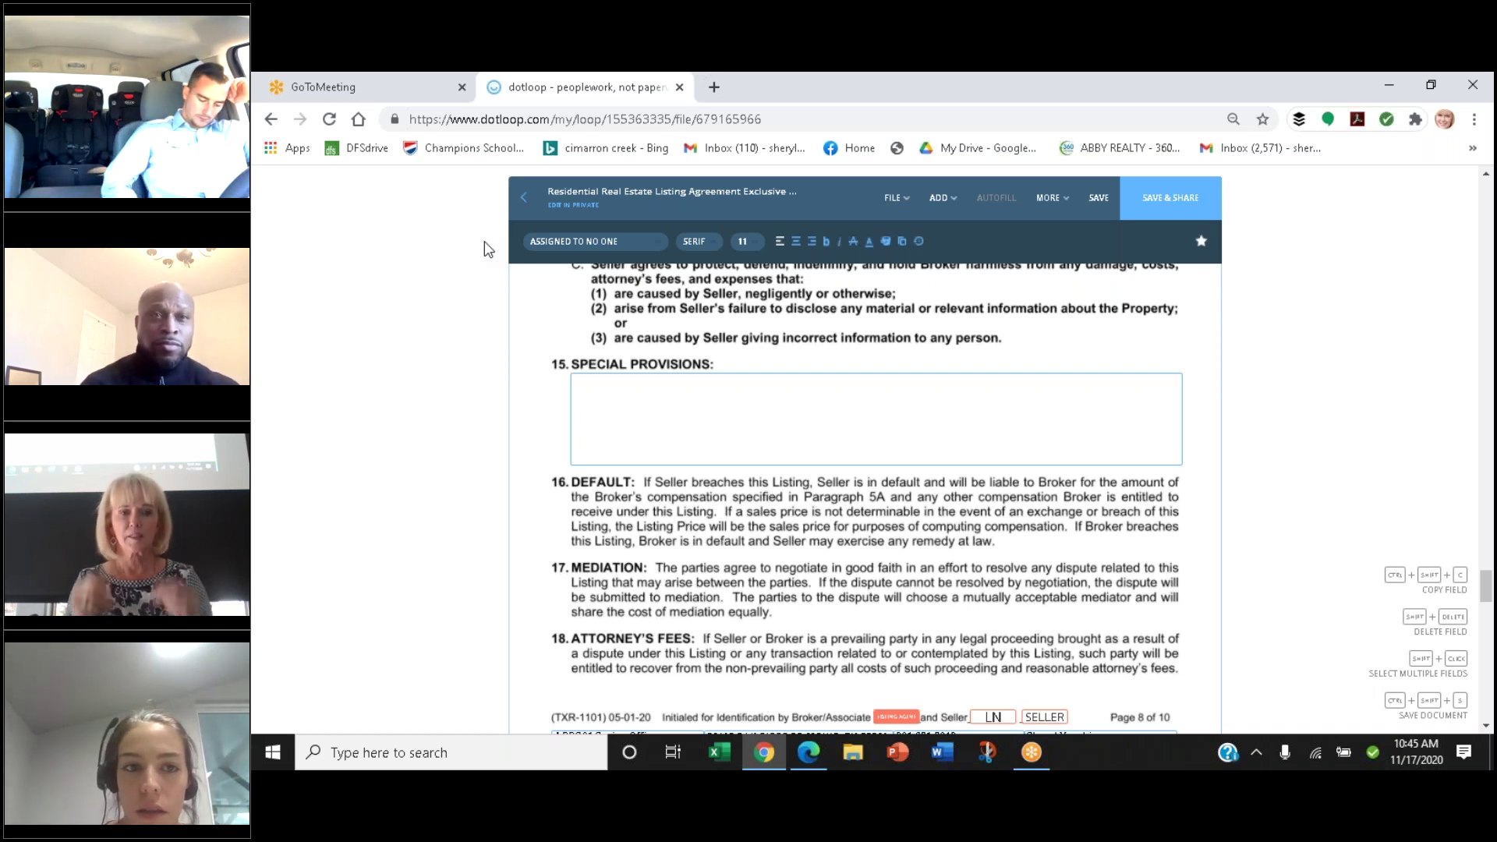
pyautogui.scroll(-5, 488, 248)
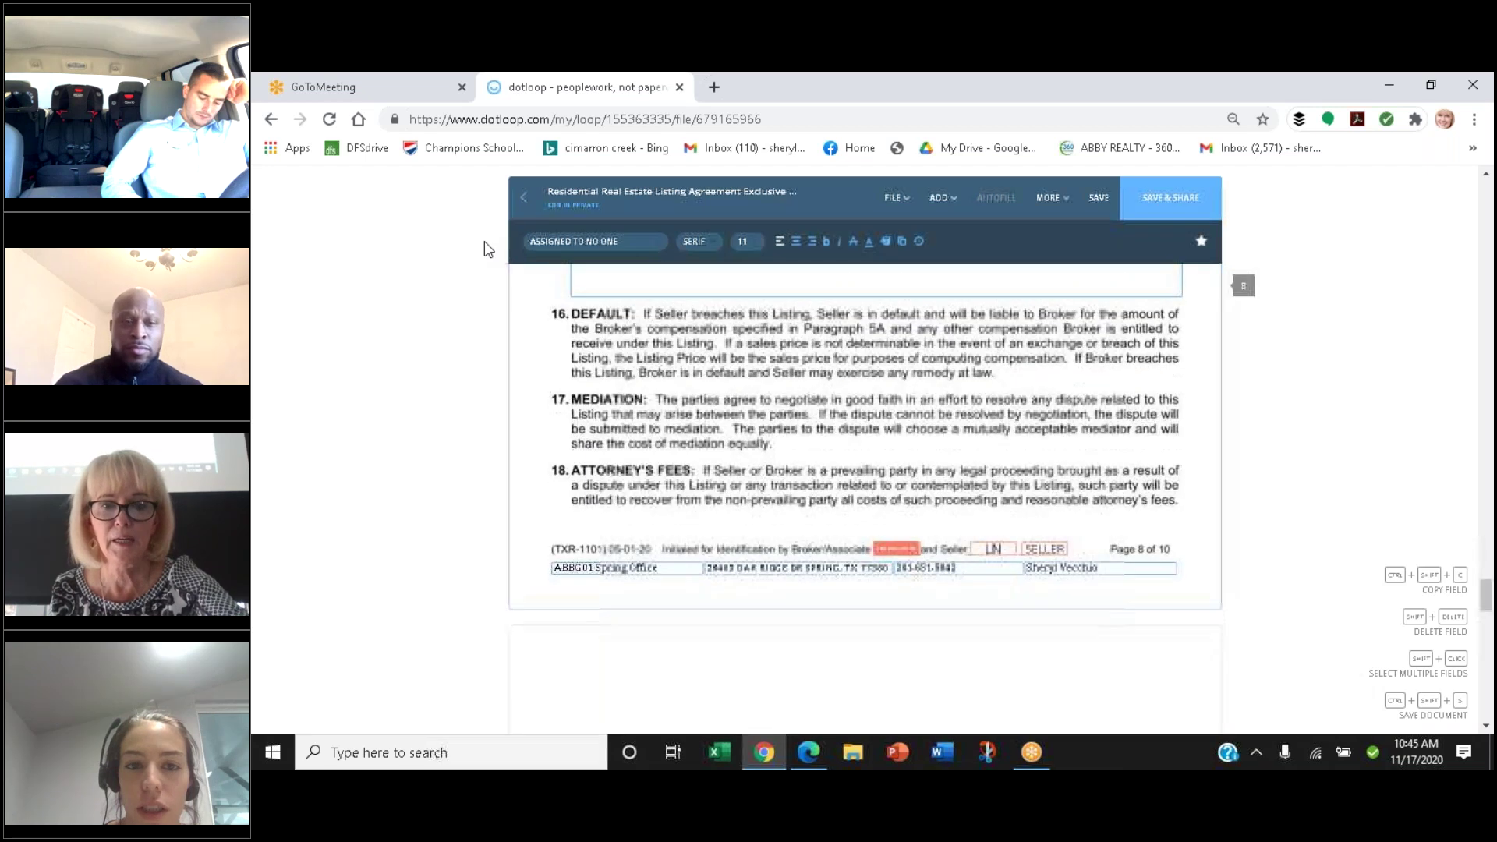
pyautogui.scroll(-3, 488, 248)
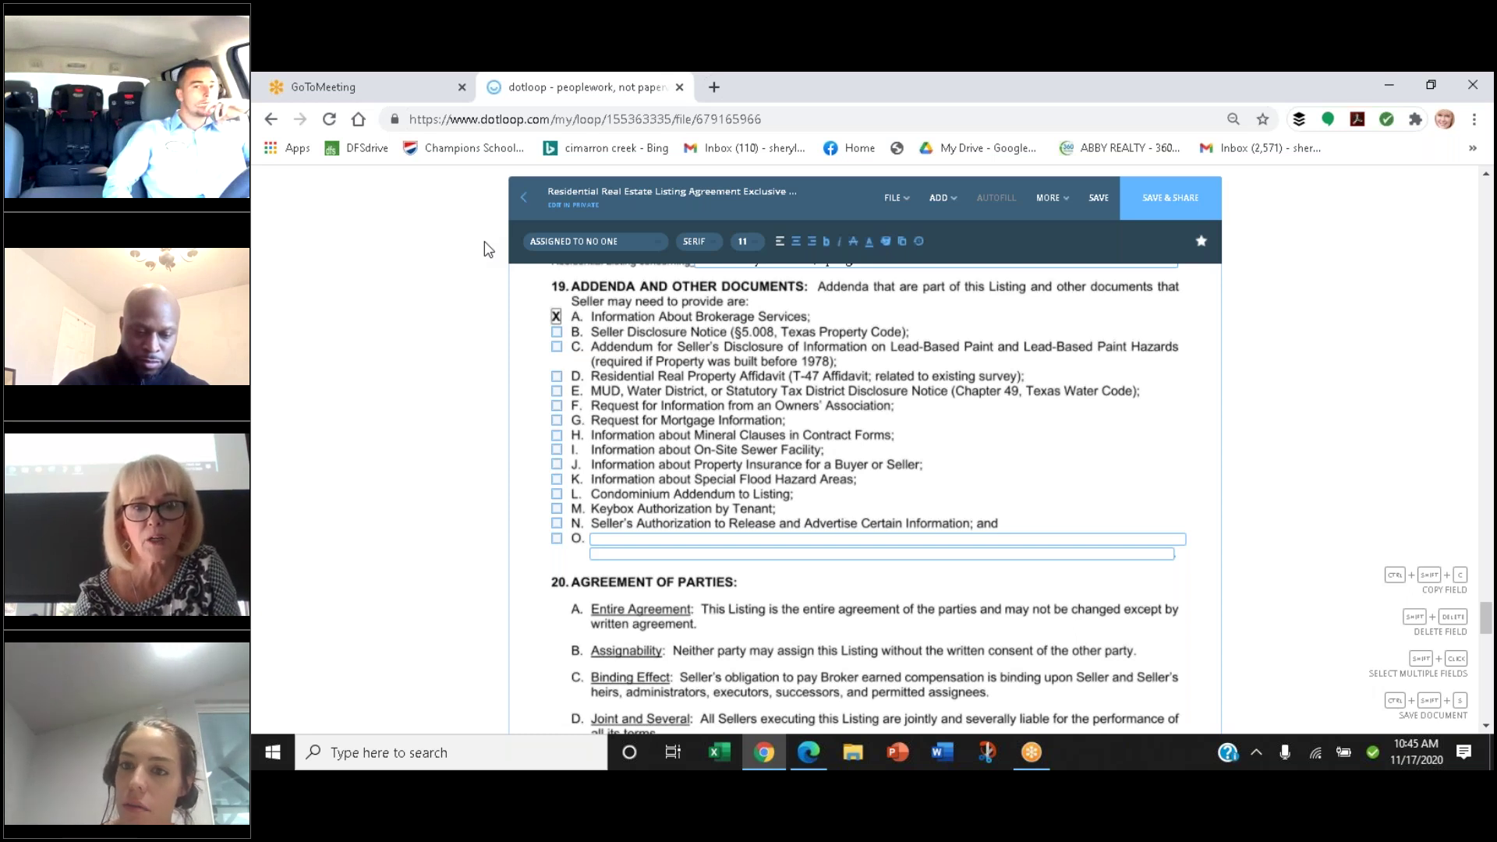
# Check addenda B (Seller Disclosure Notice) and E (MUD, Water District Disclosure Notice)
pyautogui.click(557, 334)
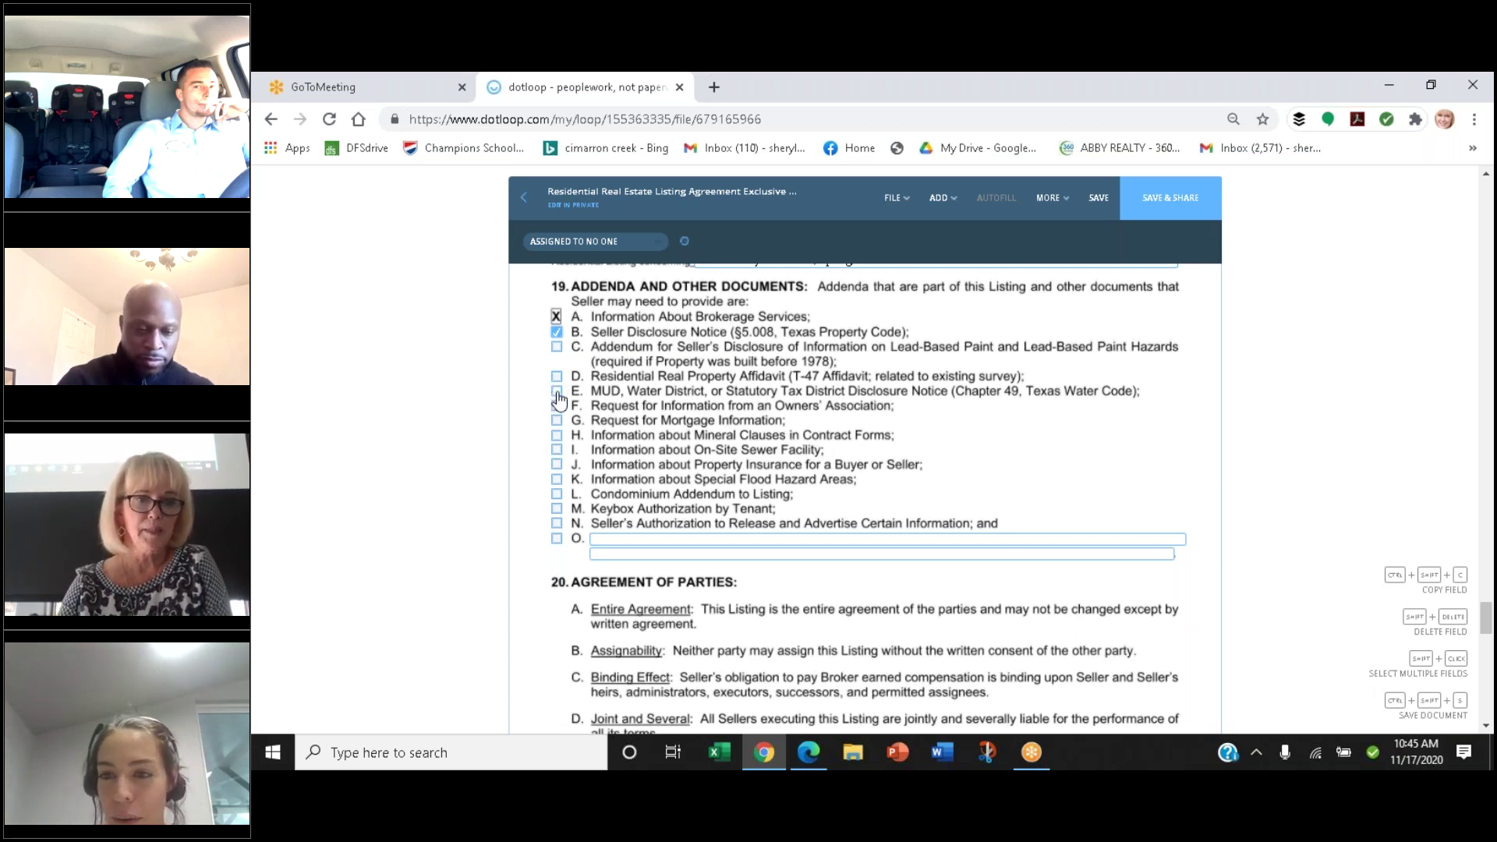
pyautogui.click(559, 392)
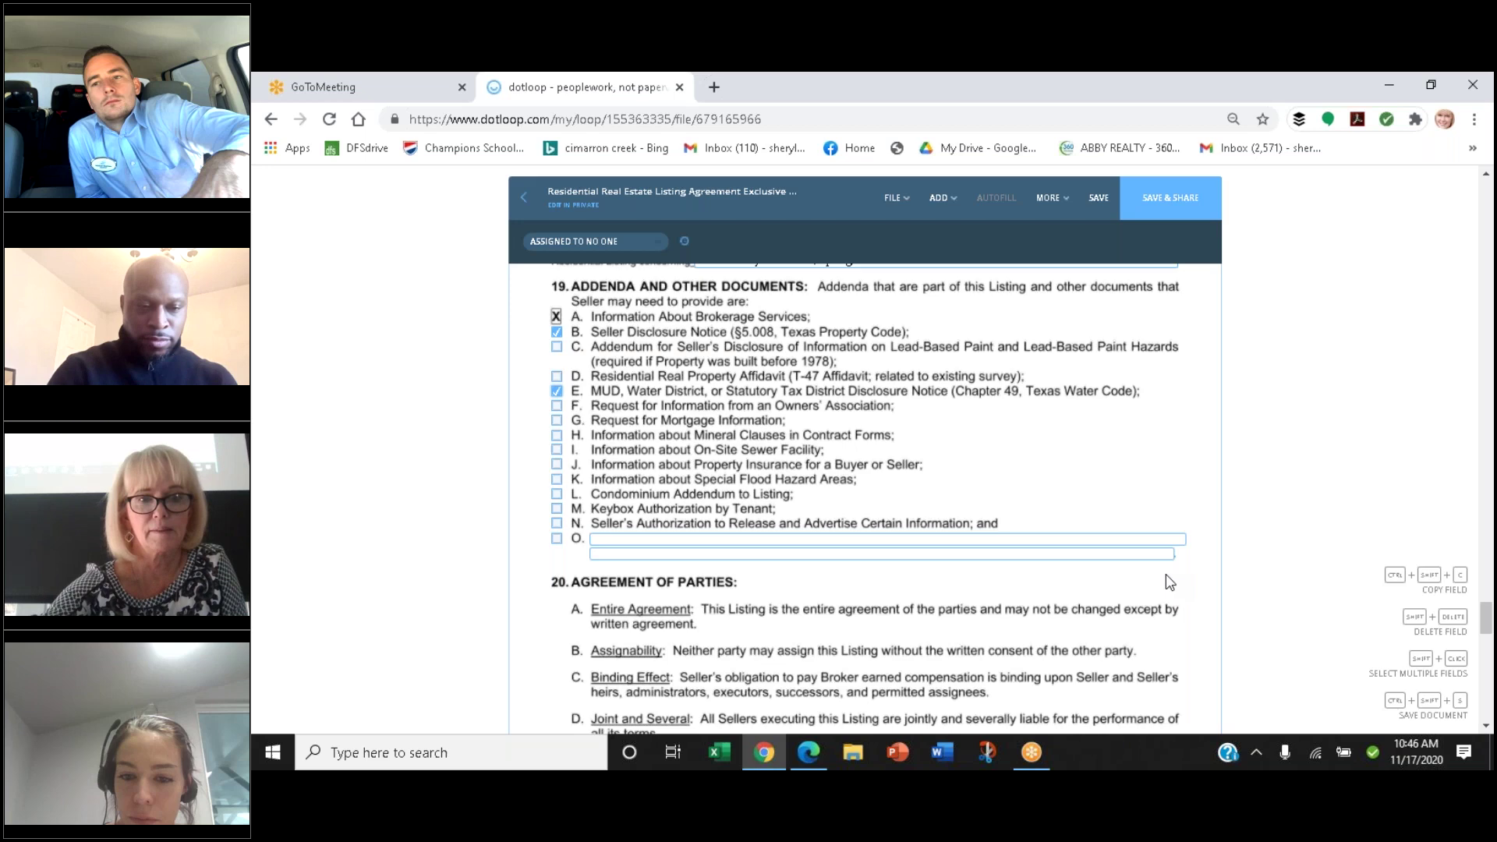
# Scroll through sections 20 and 21 to the signature block on page 10
pyautogui.scroll(-1, 1169, 582)
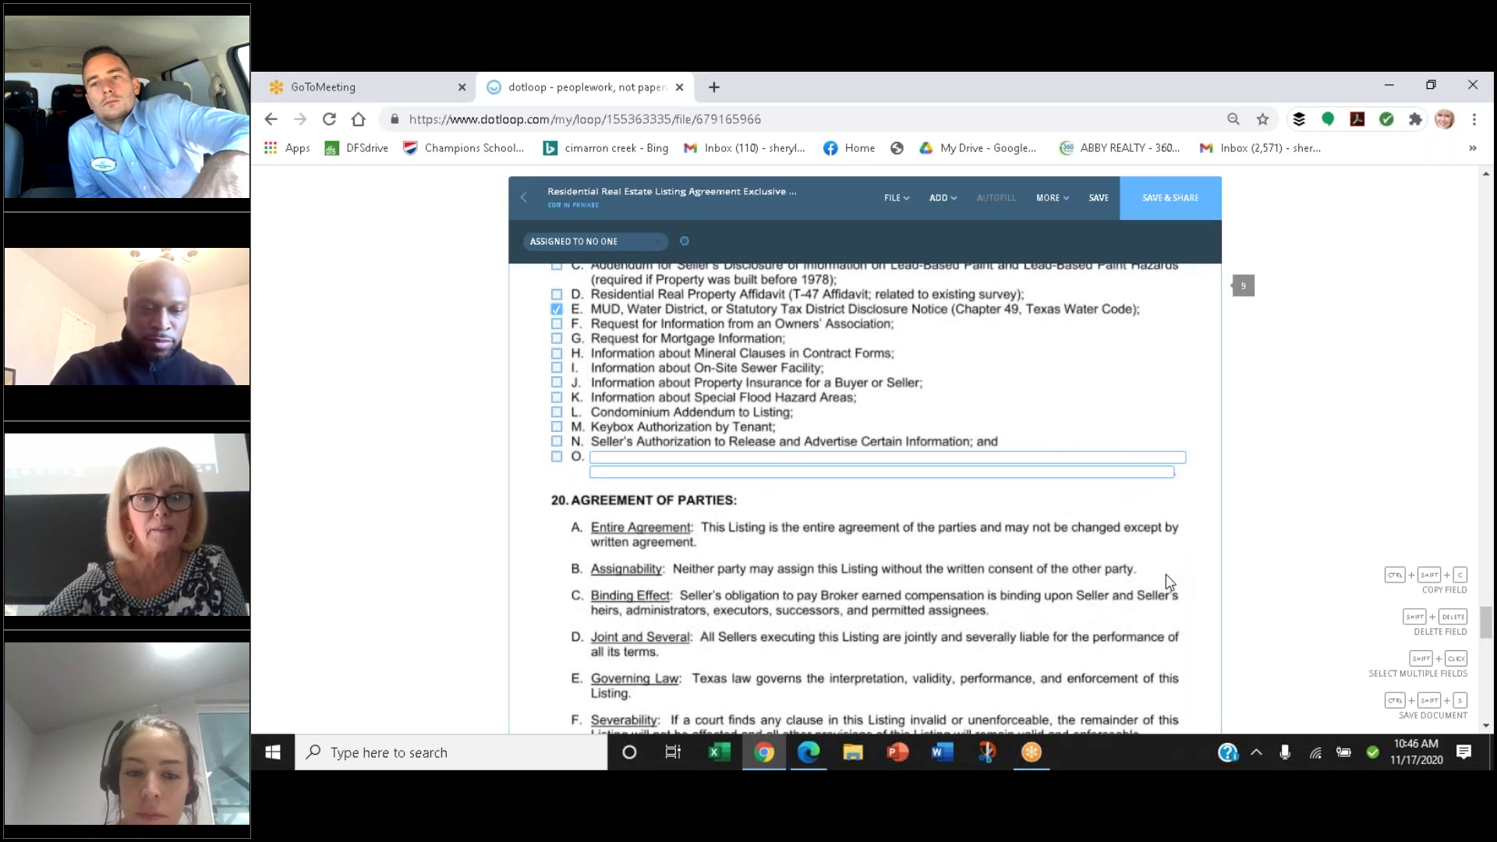
pyautogui.scroll(-3, 1166, 576)
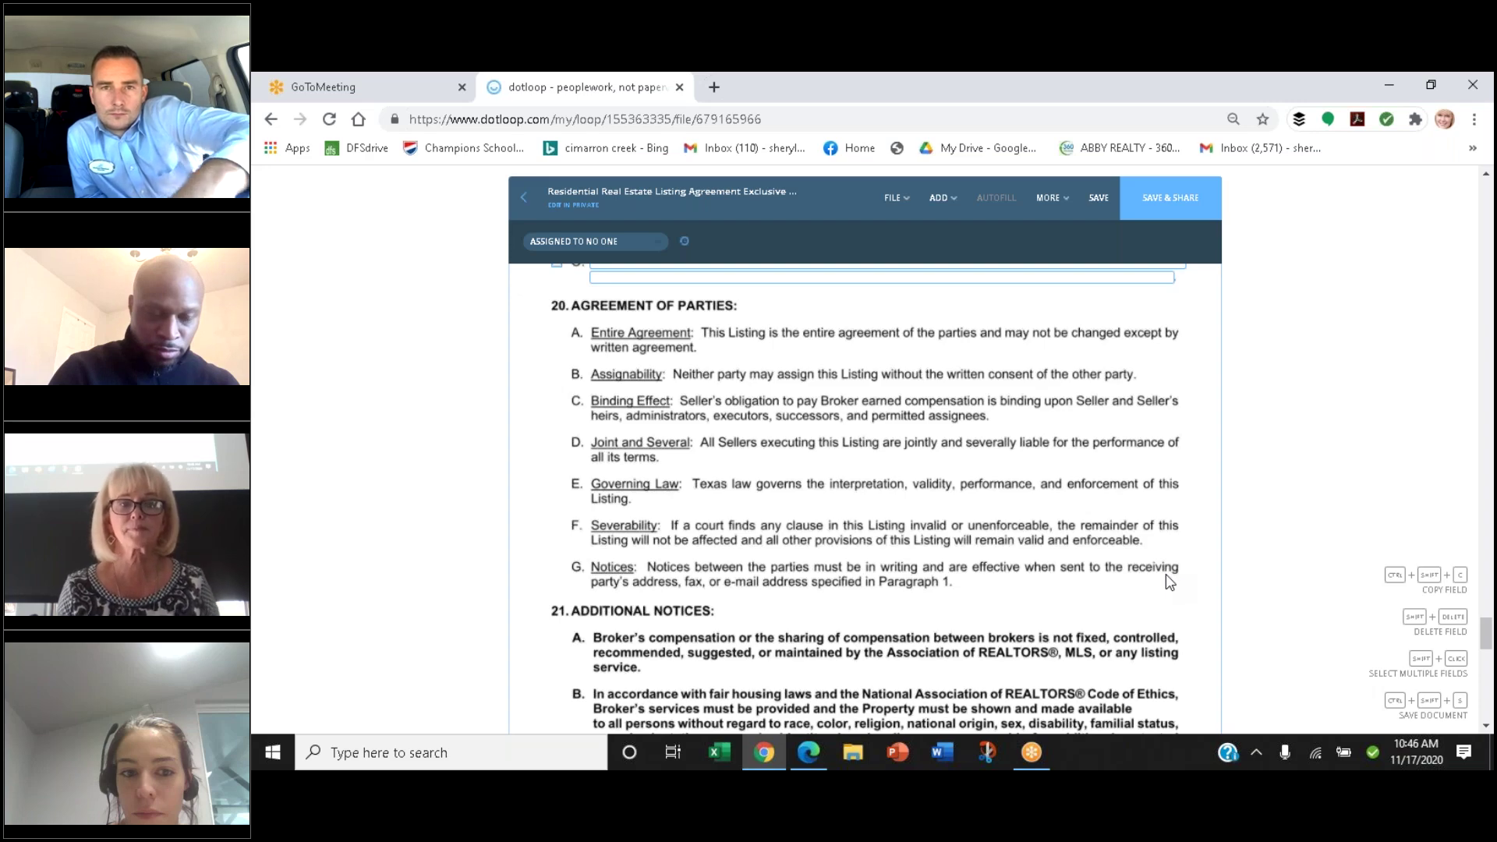
pyautogui.scroll(-3, 1167, 577)
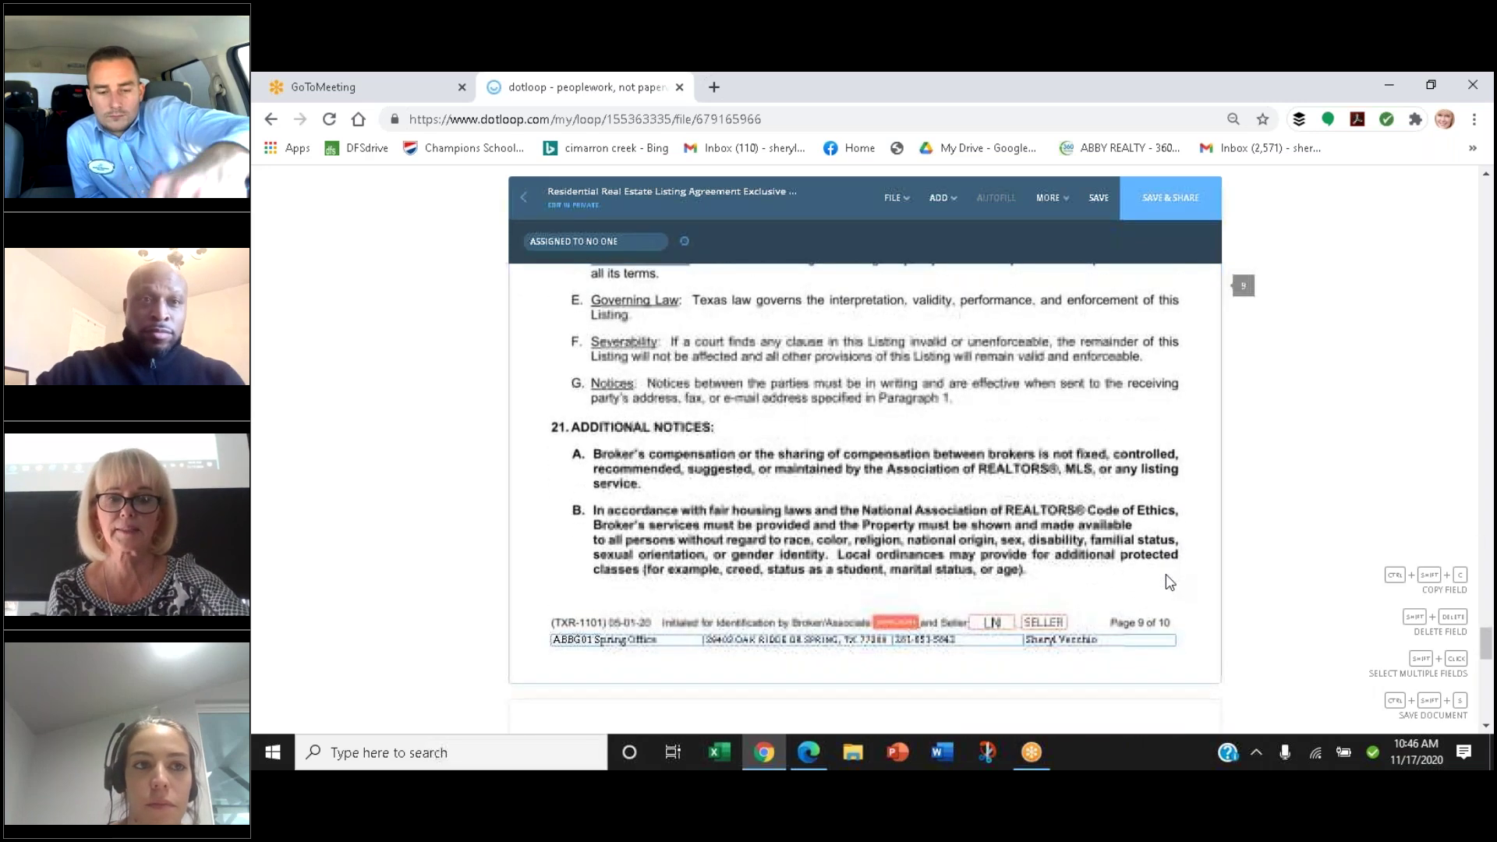
pyautogui.scroll(-6, 1167, 574)
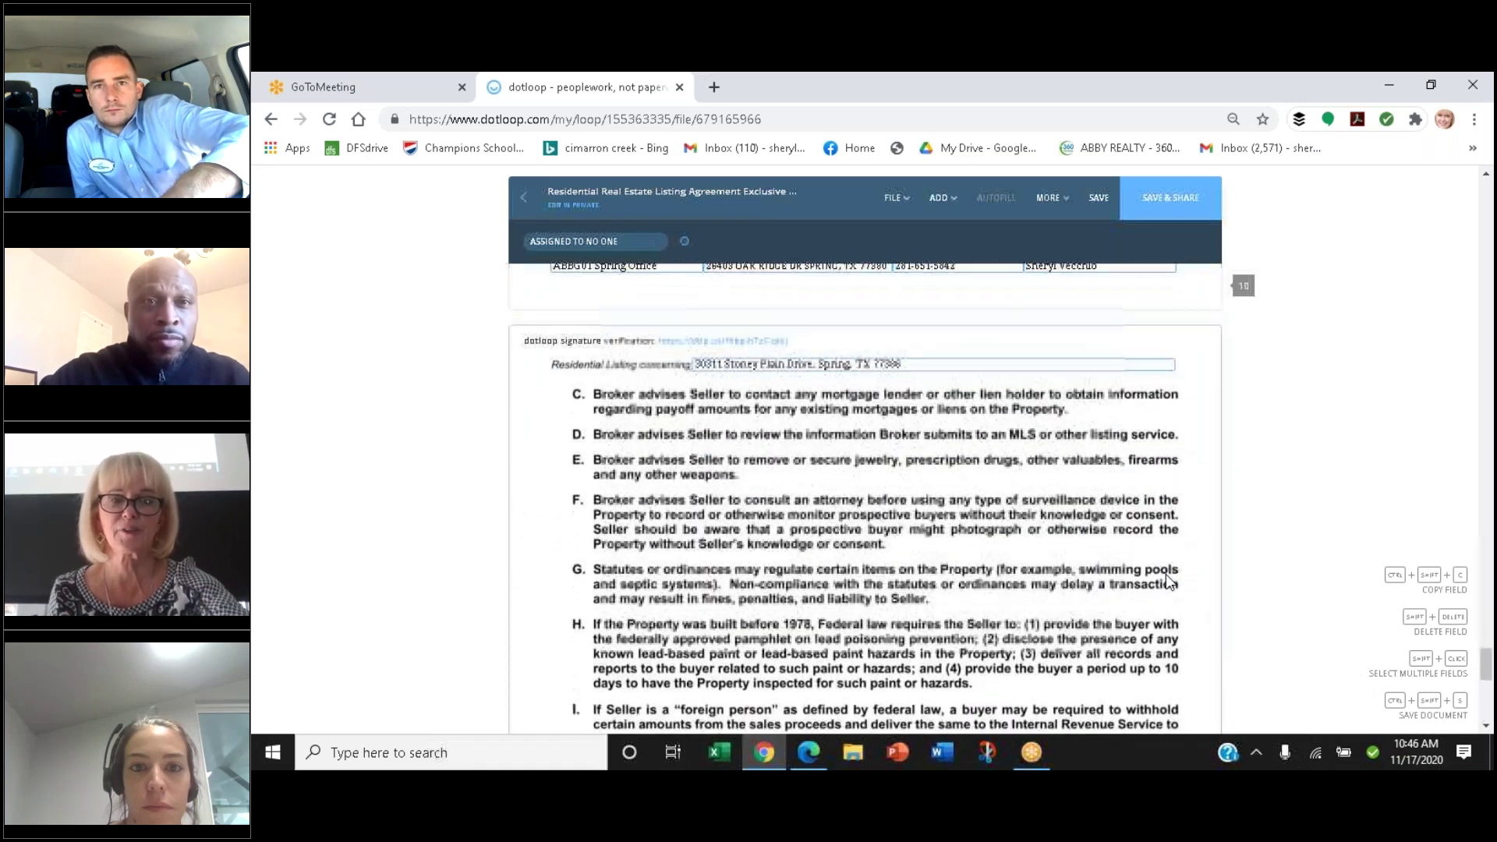
pyautogui.scroll(-3, 1166, 574)
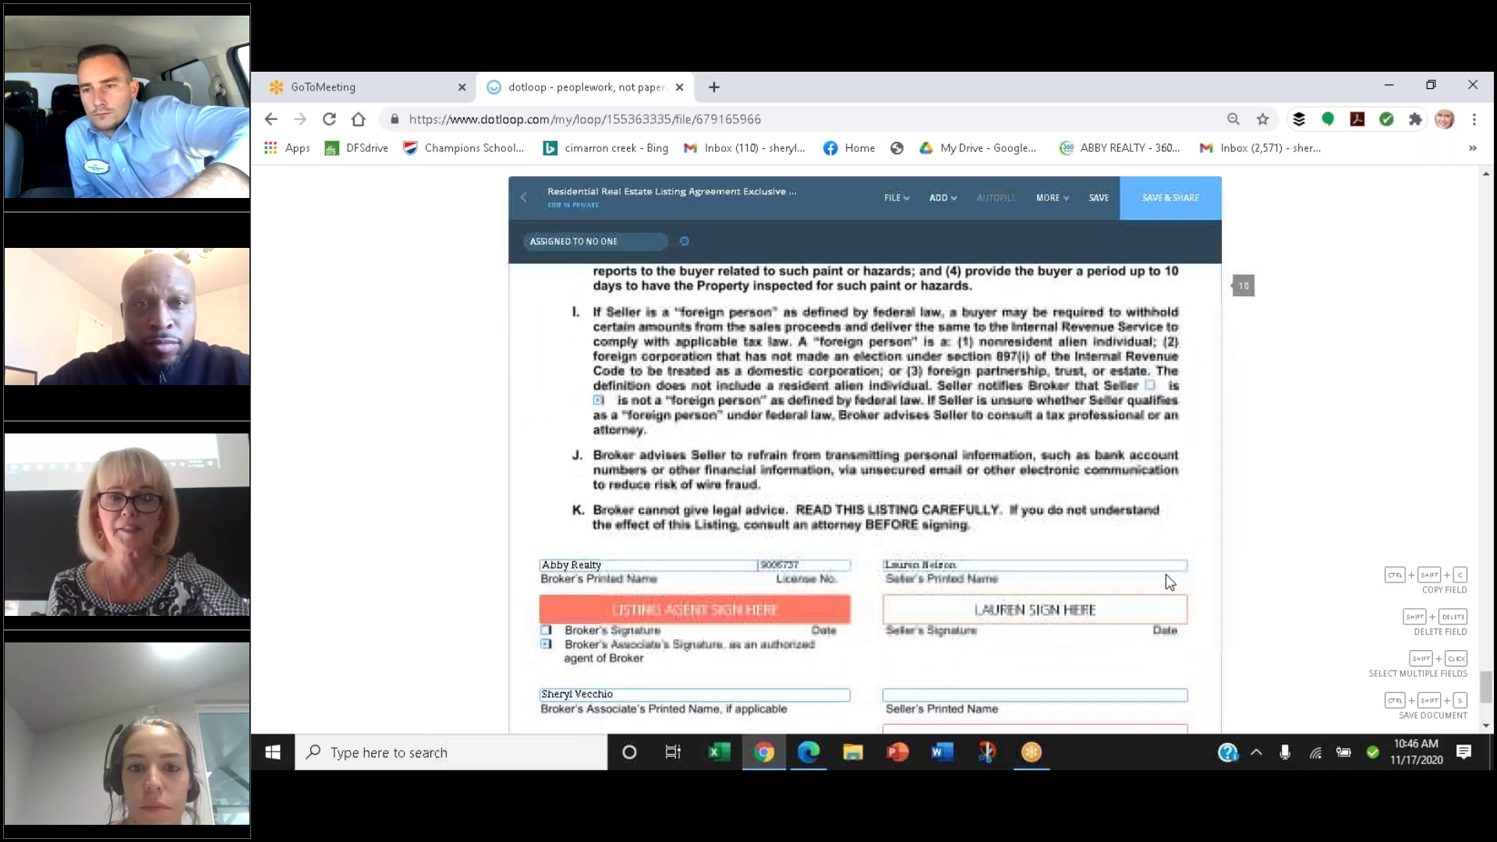
pyautogui.scroll(-1, 1166, 573)
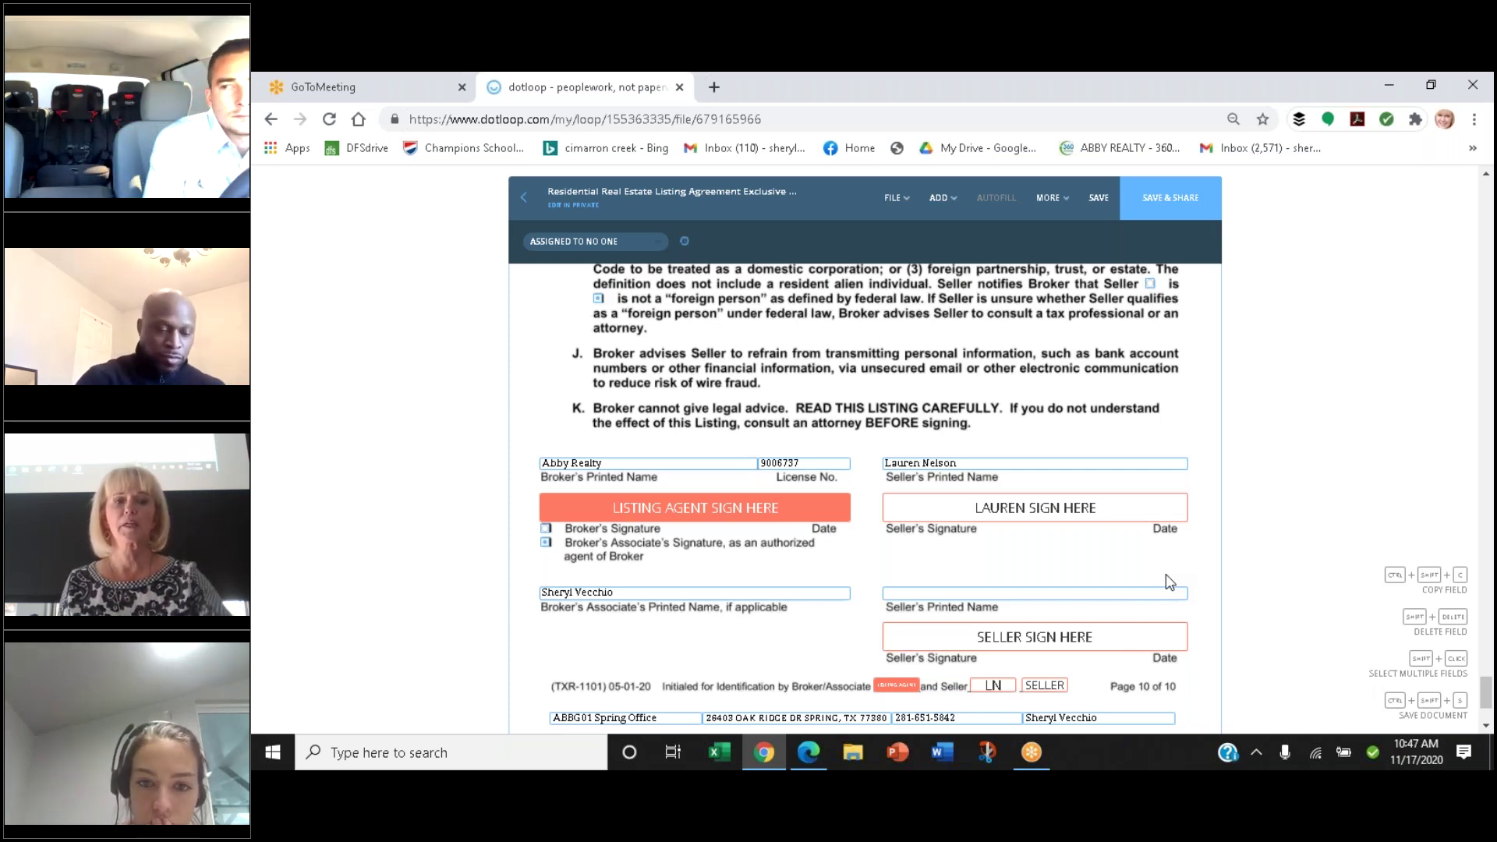
pyautogui.scroll(1, 1167, 574)
pyautogui.scroll(5, 1166, 573)
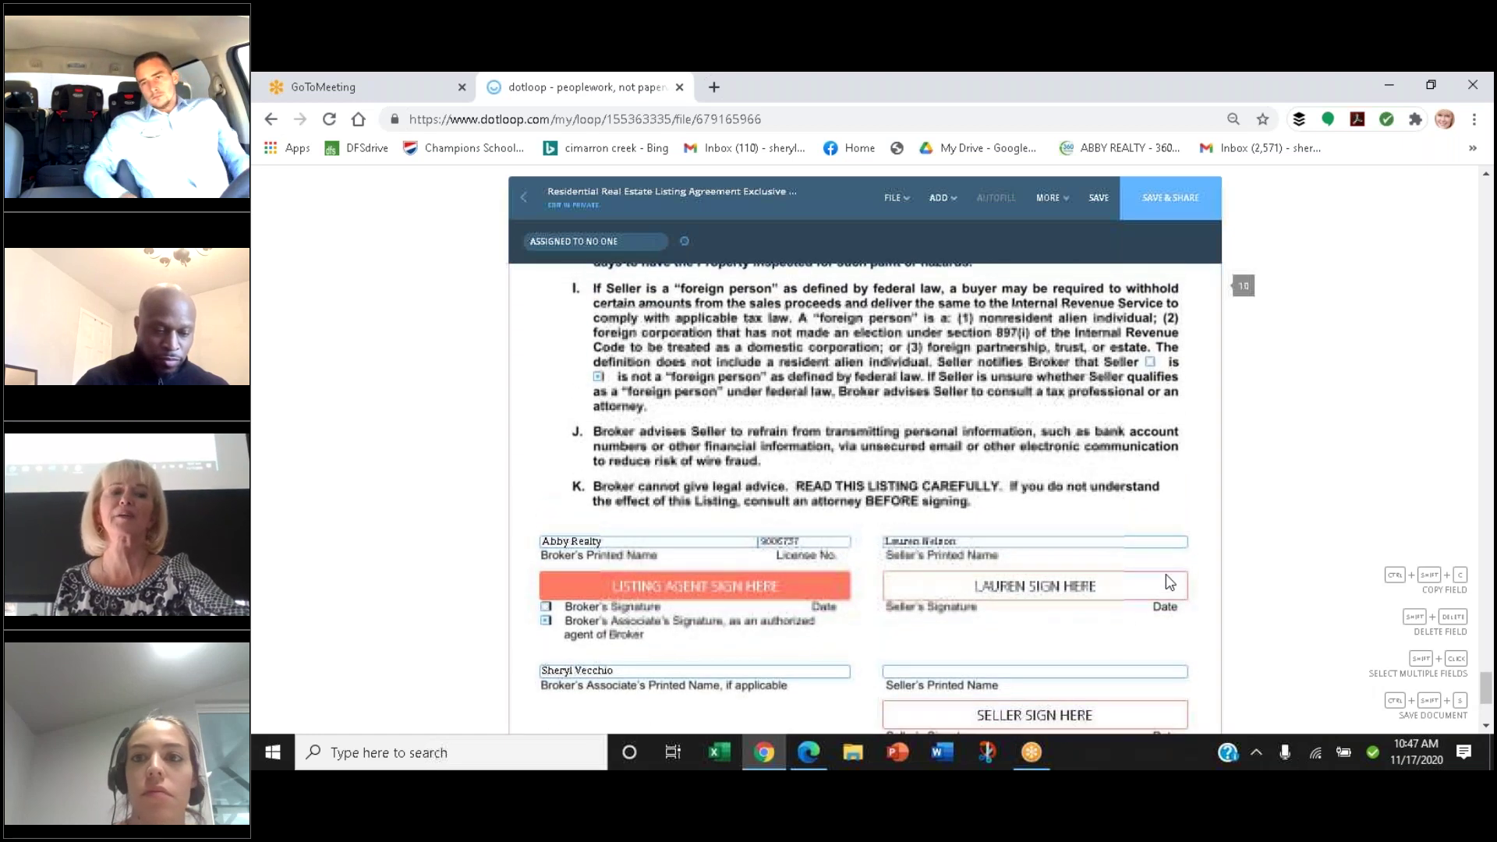
pyautogui.scroll(-1, 1166, 574)
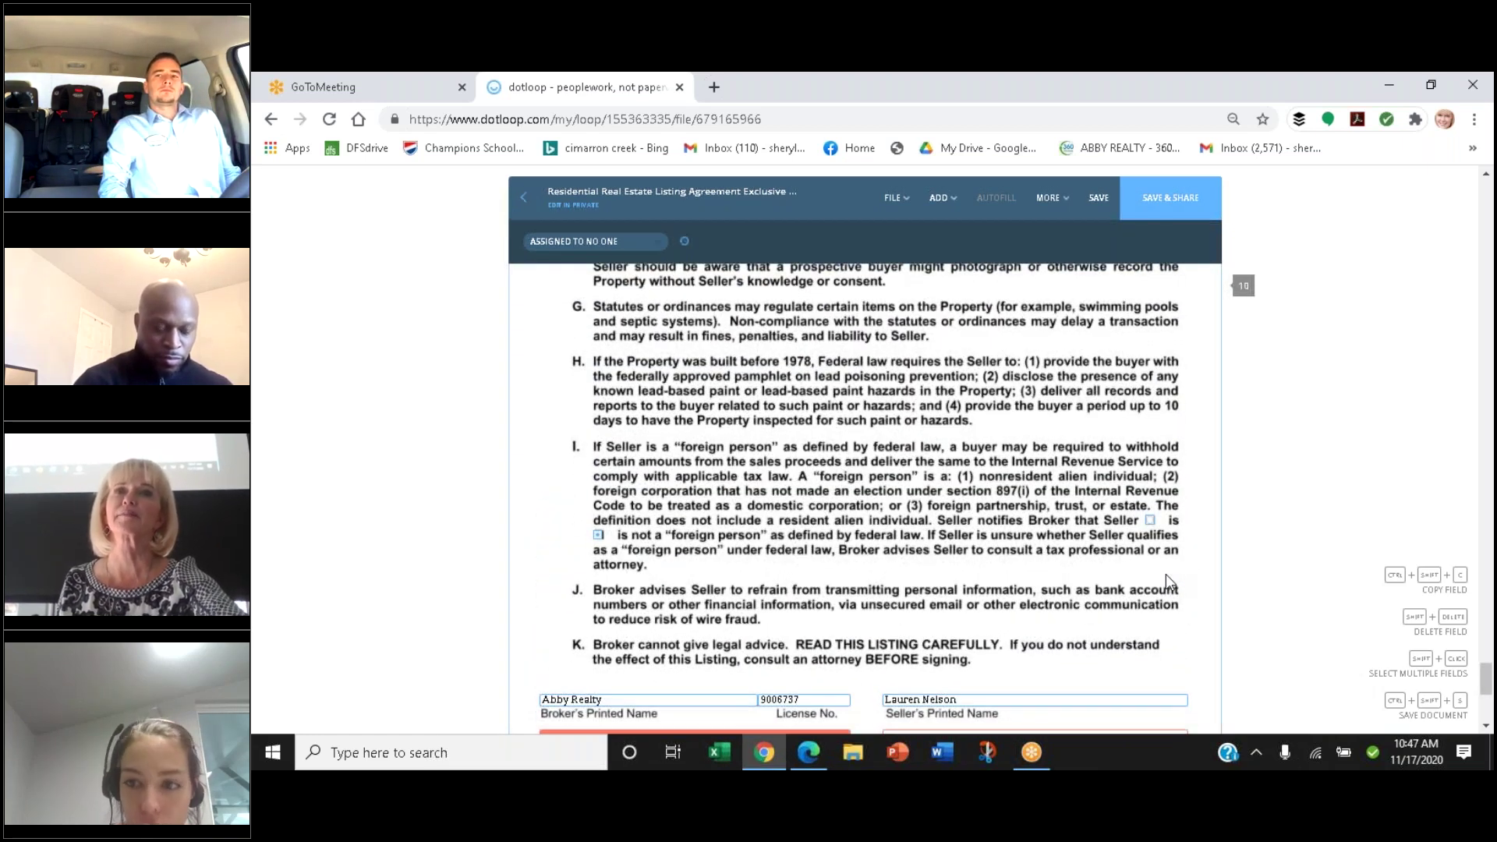
pyautogui.scroll(-5, 1166, 574)
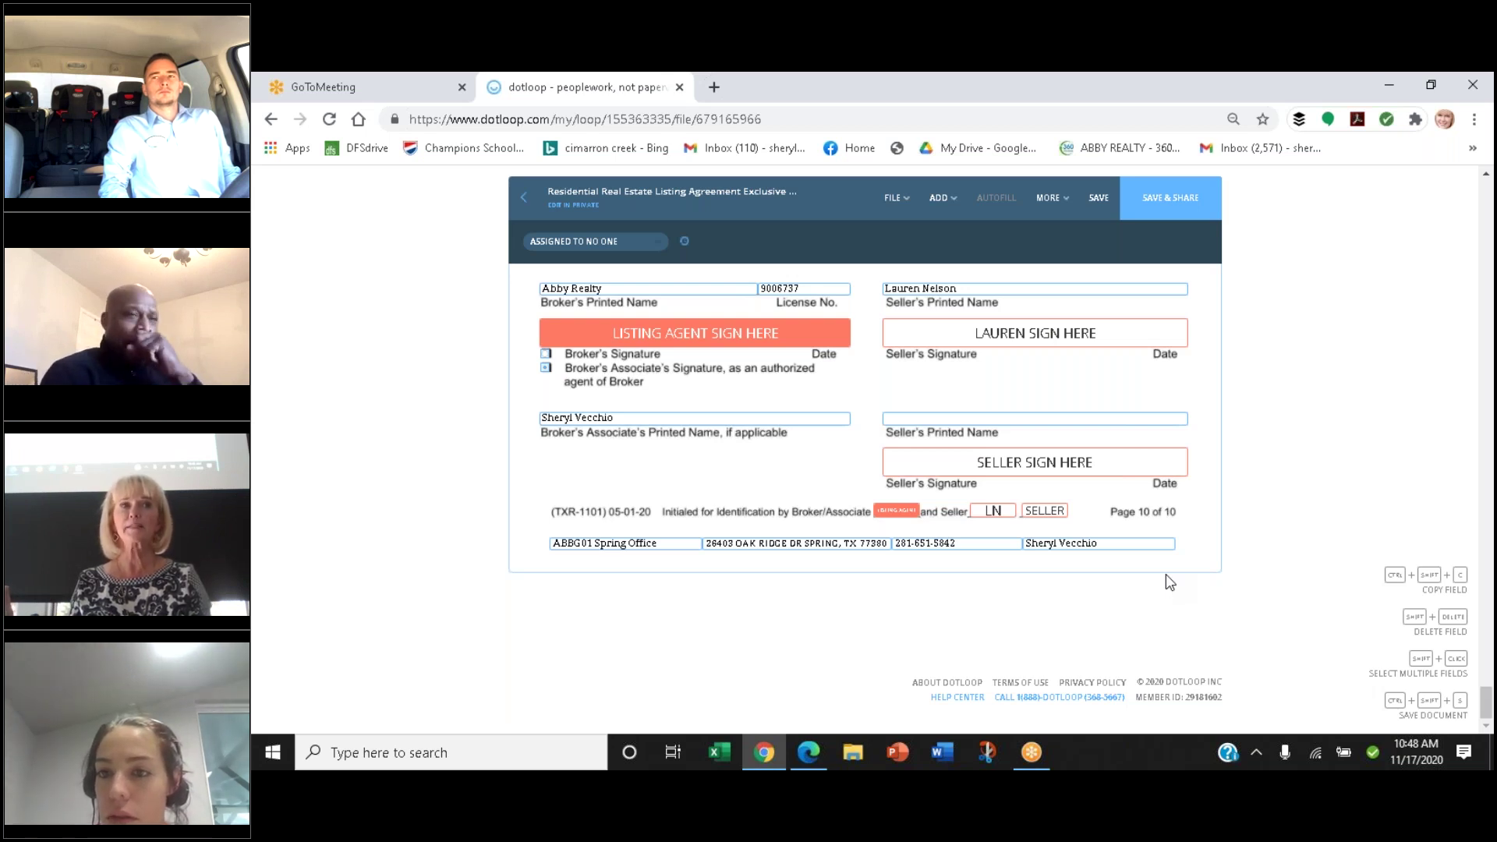
# Exit the listing agreement without saving and open the TXR 1922 owners association addendum
pyautogui.click(528, 196)
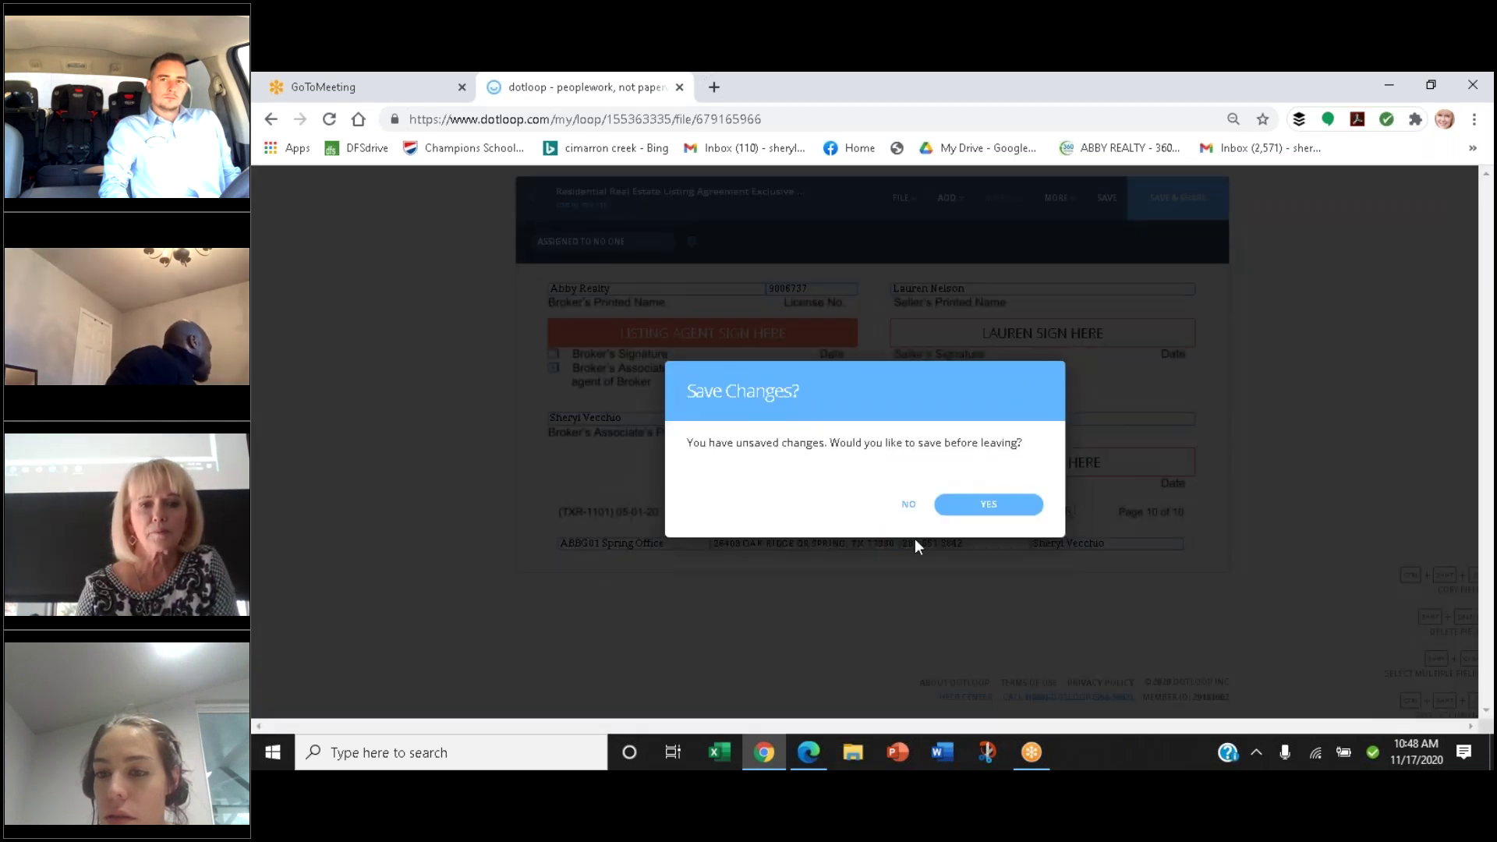
pyautogui.click(909, 504)
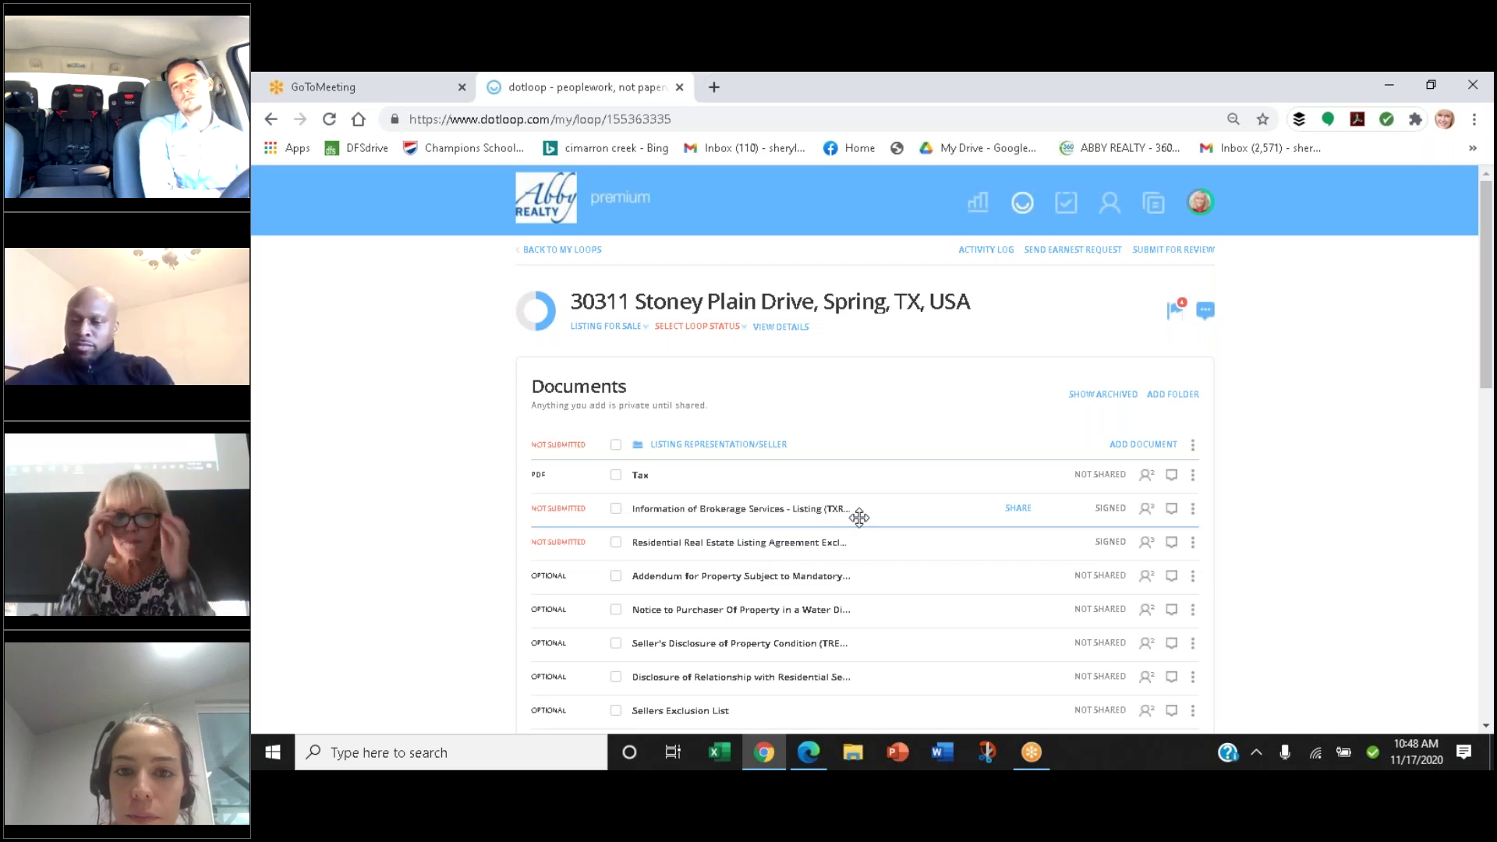
pyautogui.click(746, 583)
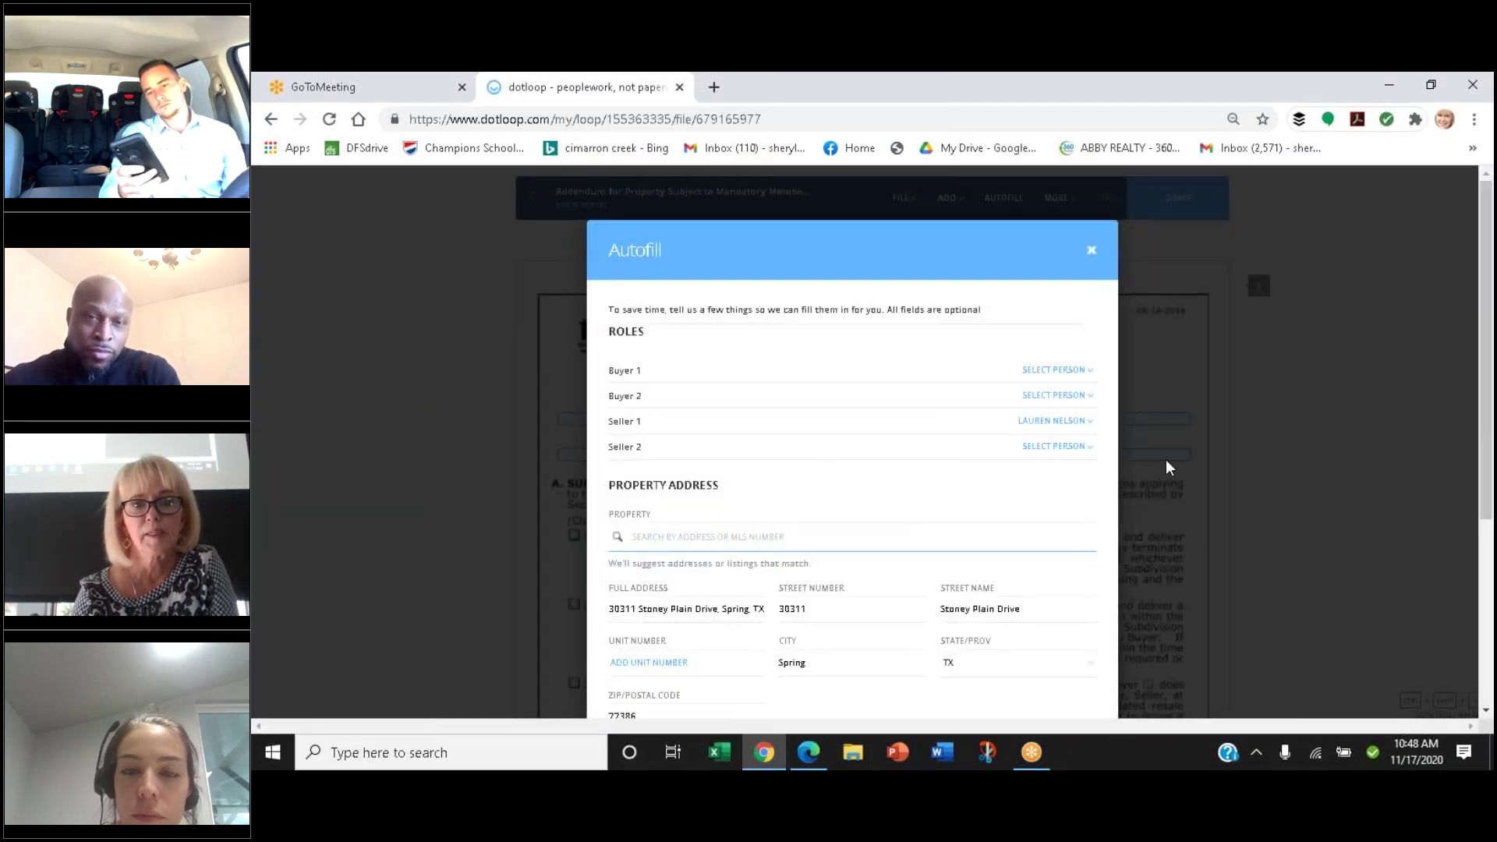
pyautogui.scroll(-4, 1487, 260)
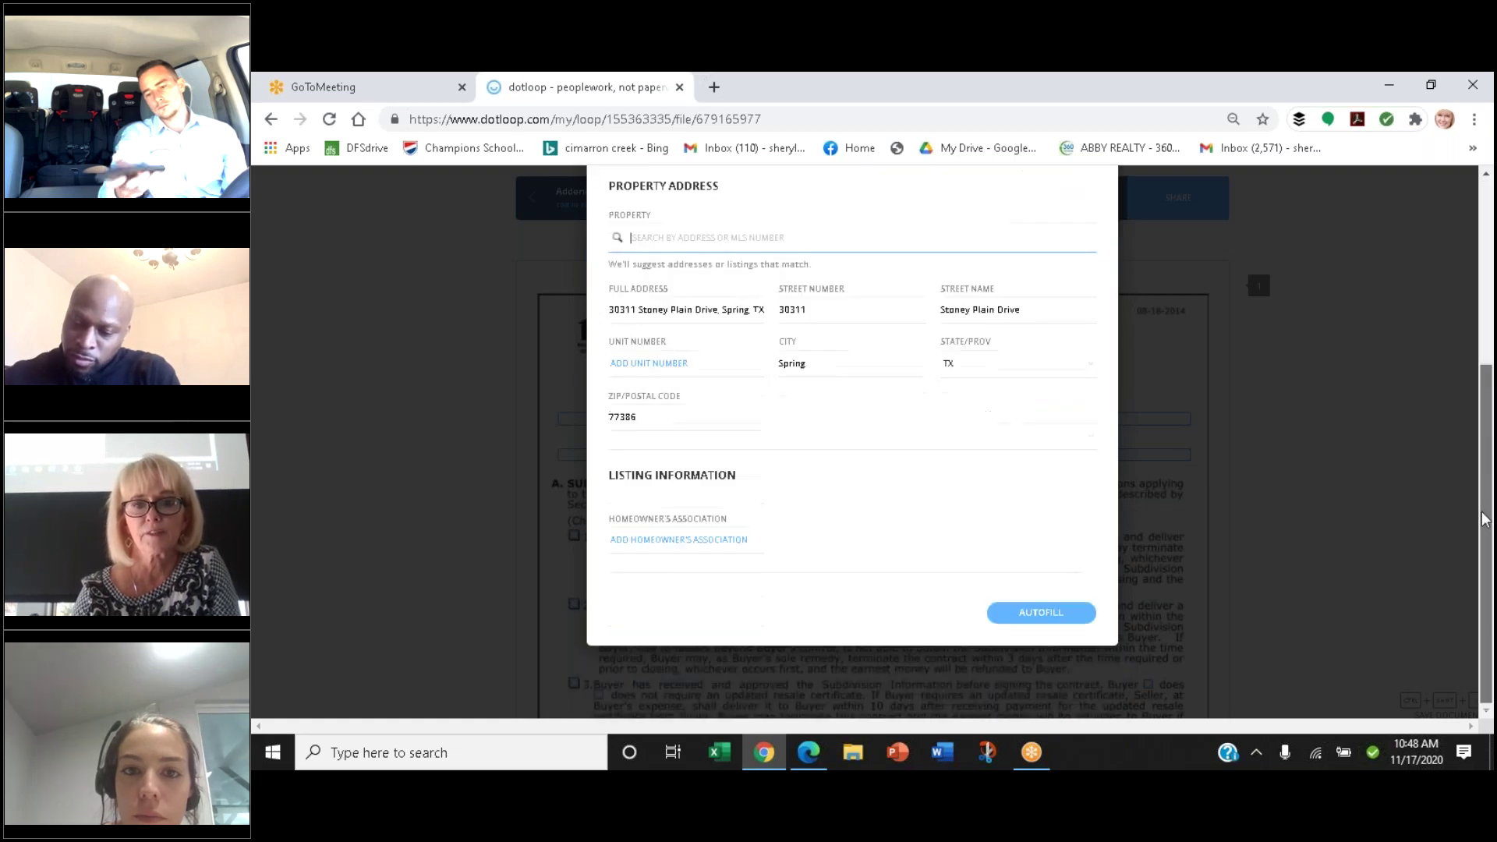
pyautogui.click(1039, 613)
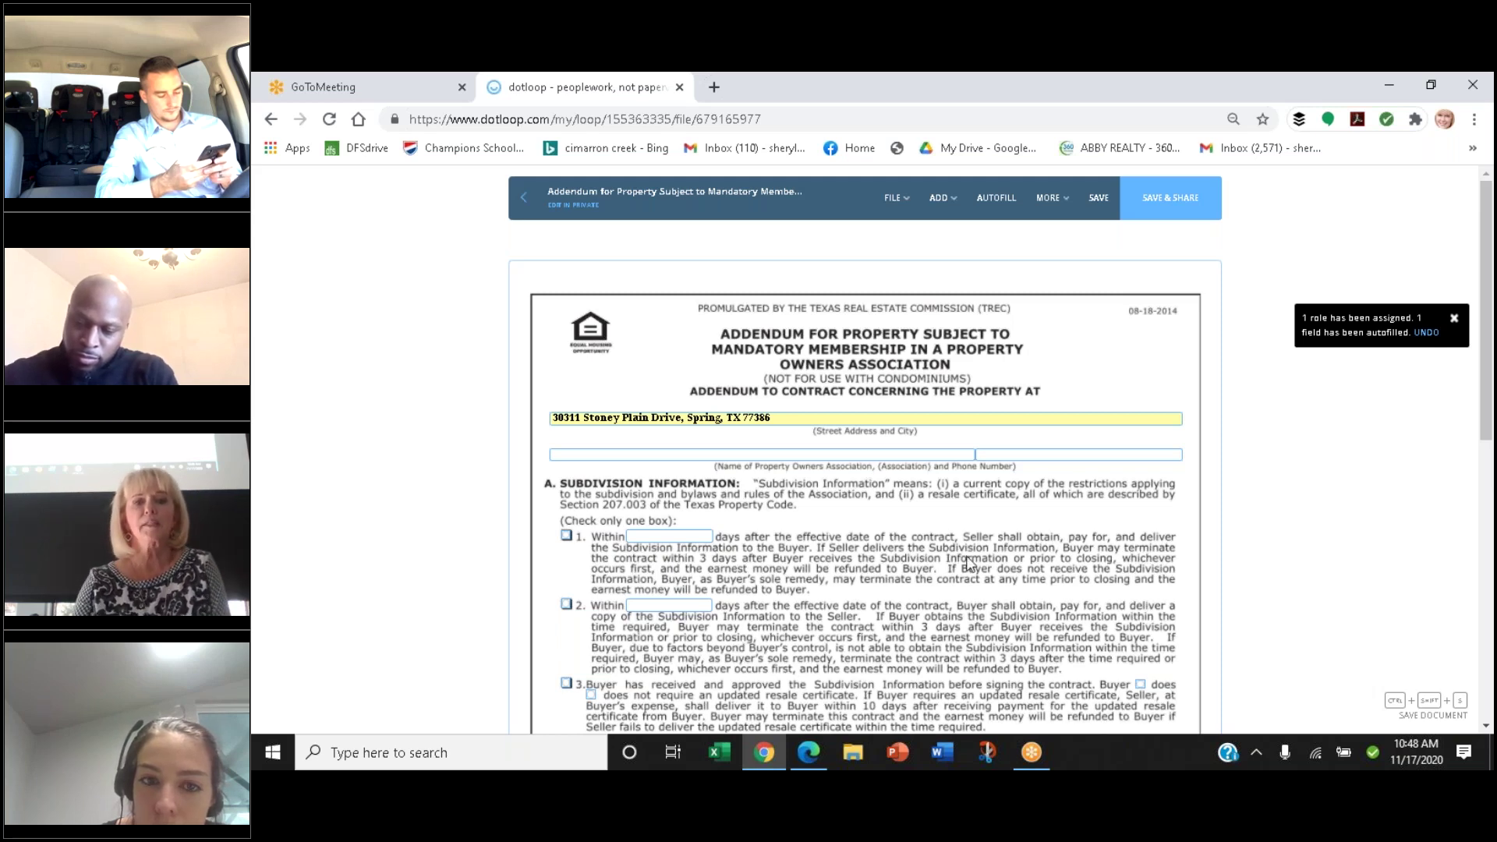
# Scroll to the owners association addendum's footer, then exit it to trigger the Save Changes prompt
pyautogui.scroll(-2, 1269, 614)
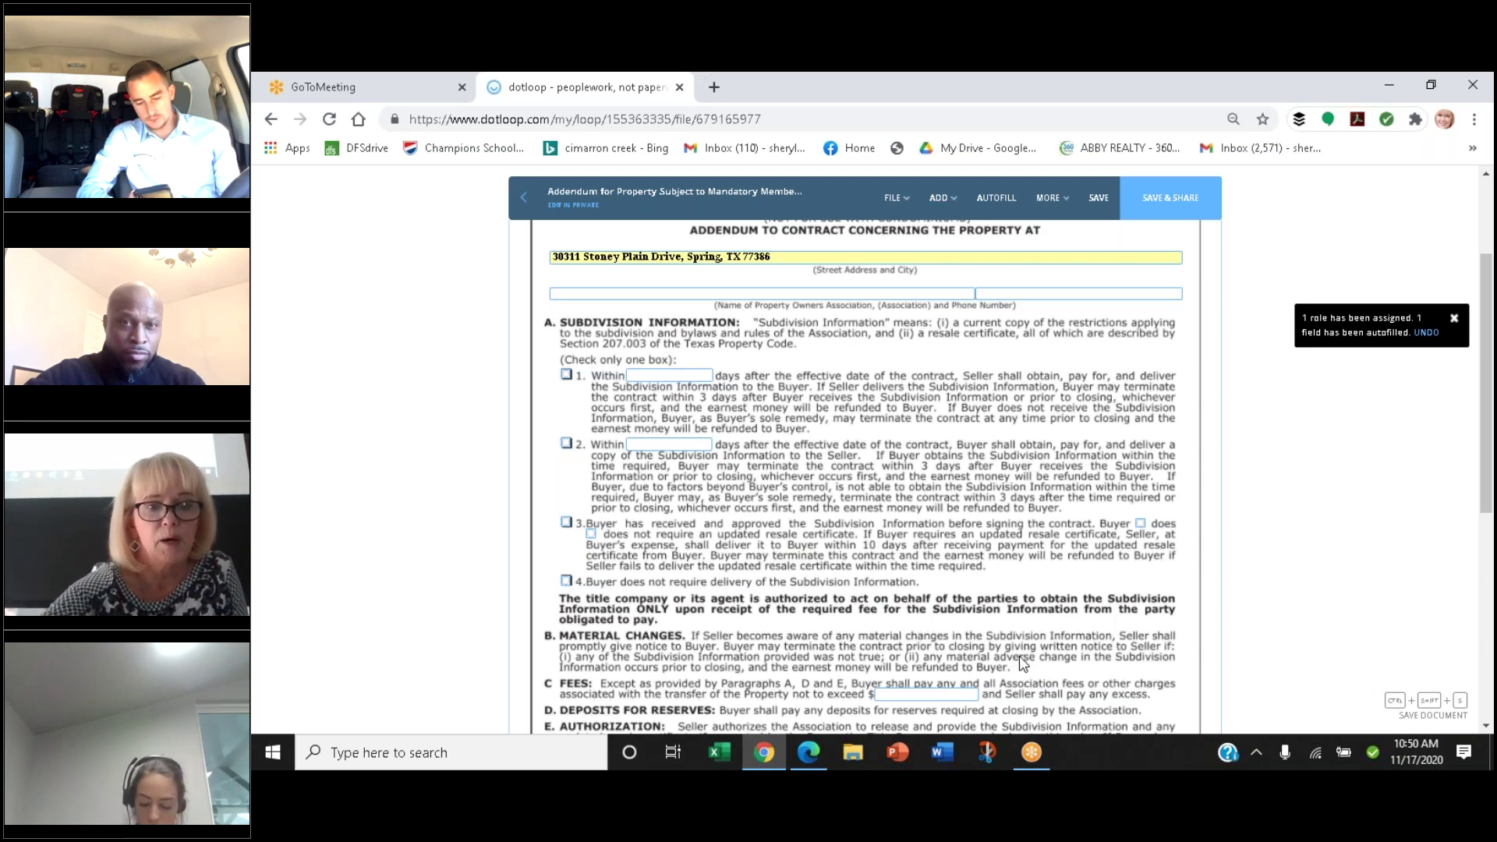
pyautogui.scroll(-3, 1022, 662)
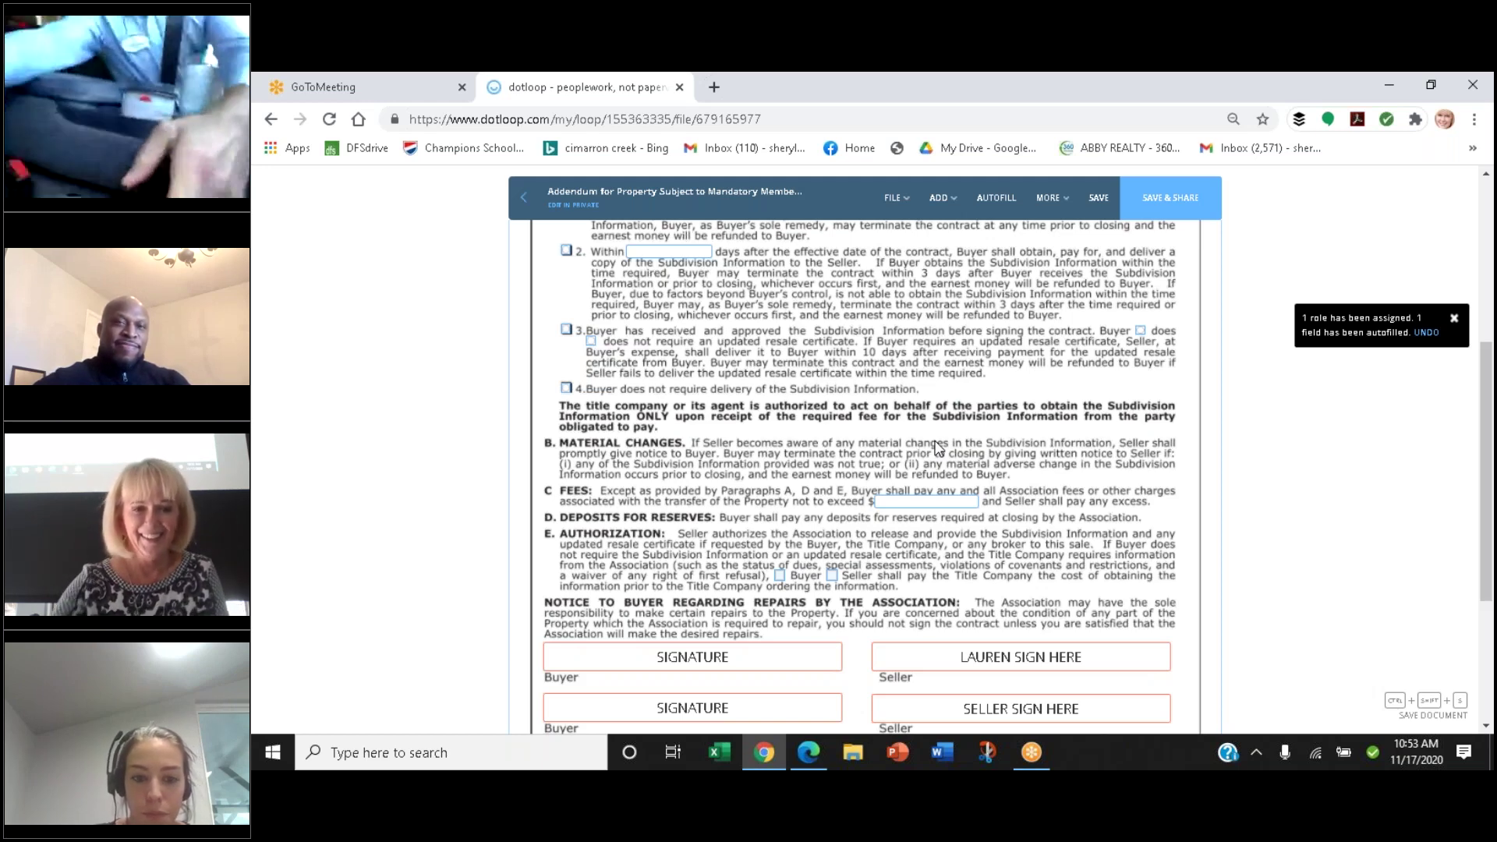
pyautogui.scroll(-2, 938, 448)
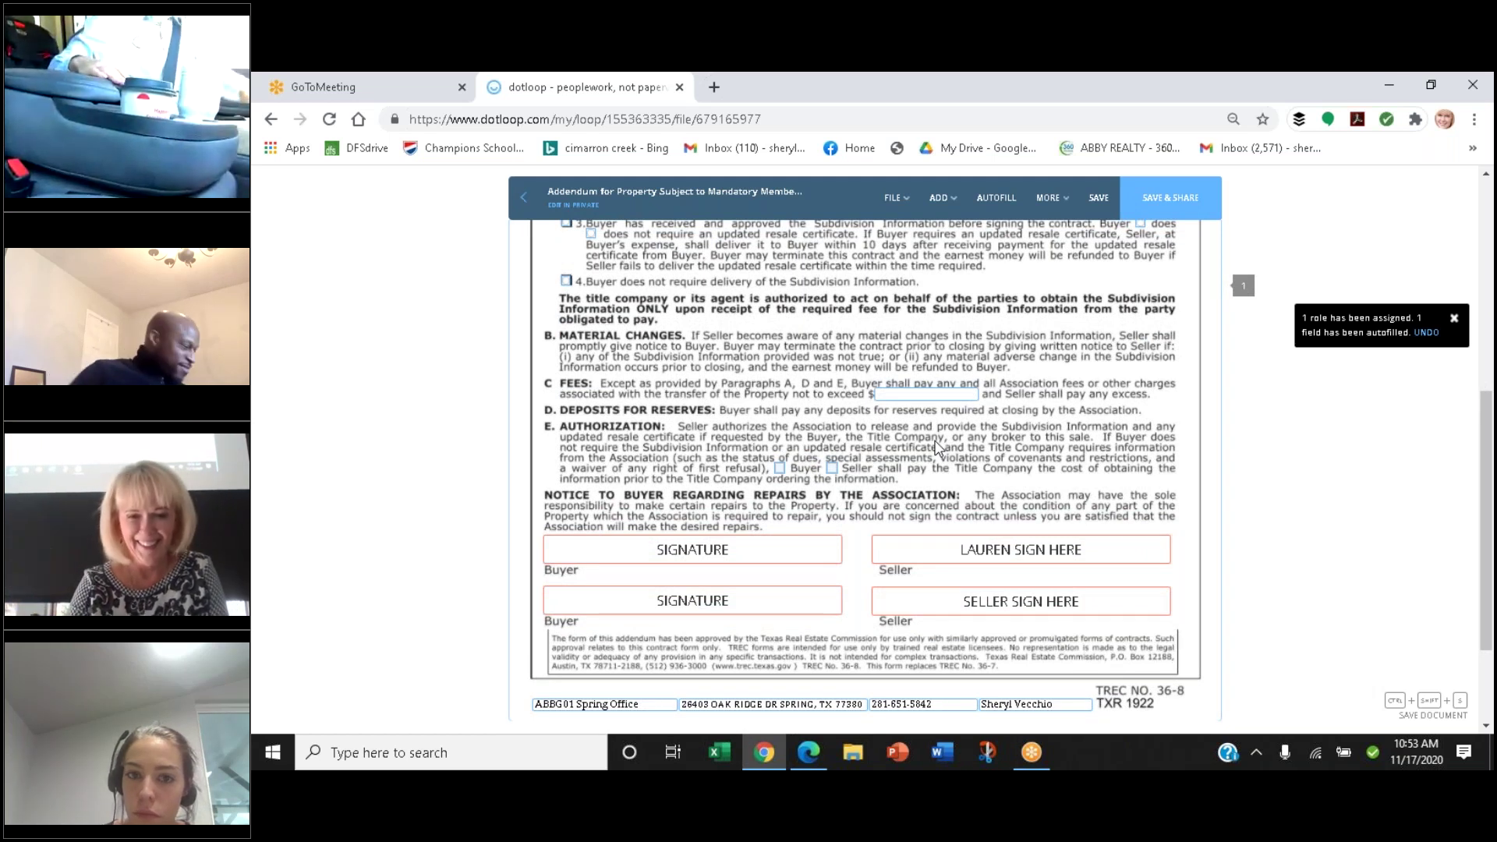
pyautogui.click(524, 199)
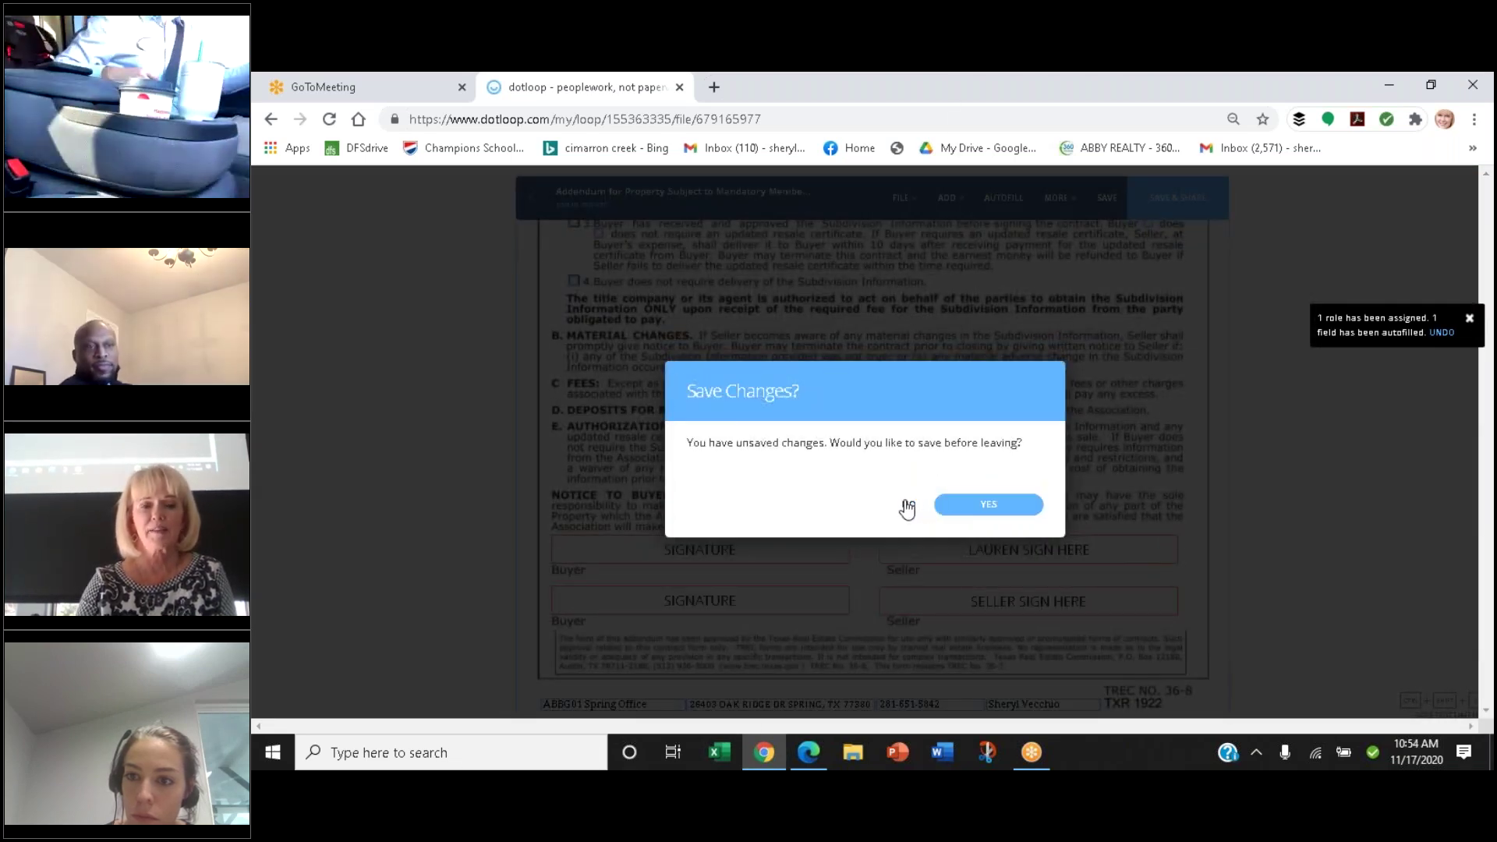
# Decline both saving the addendum's changes and sharing the document
pyautogui.click(907, 506)
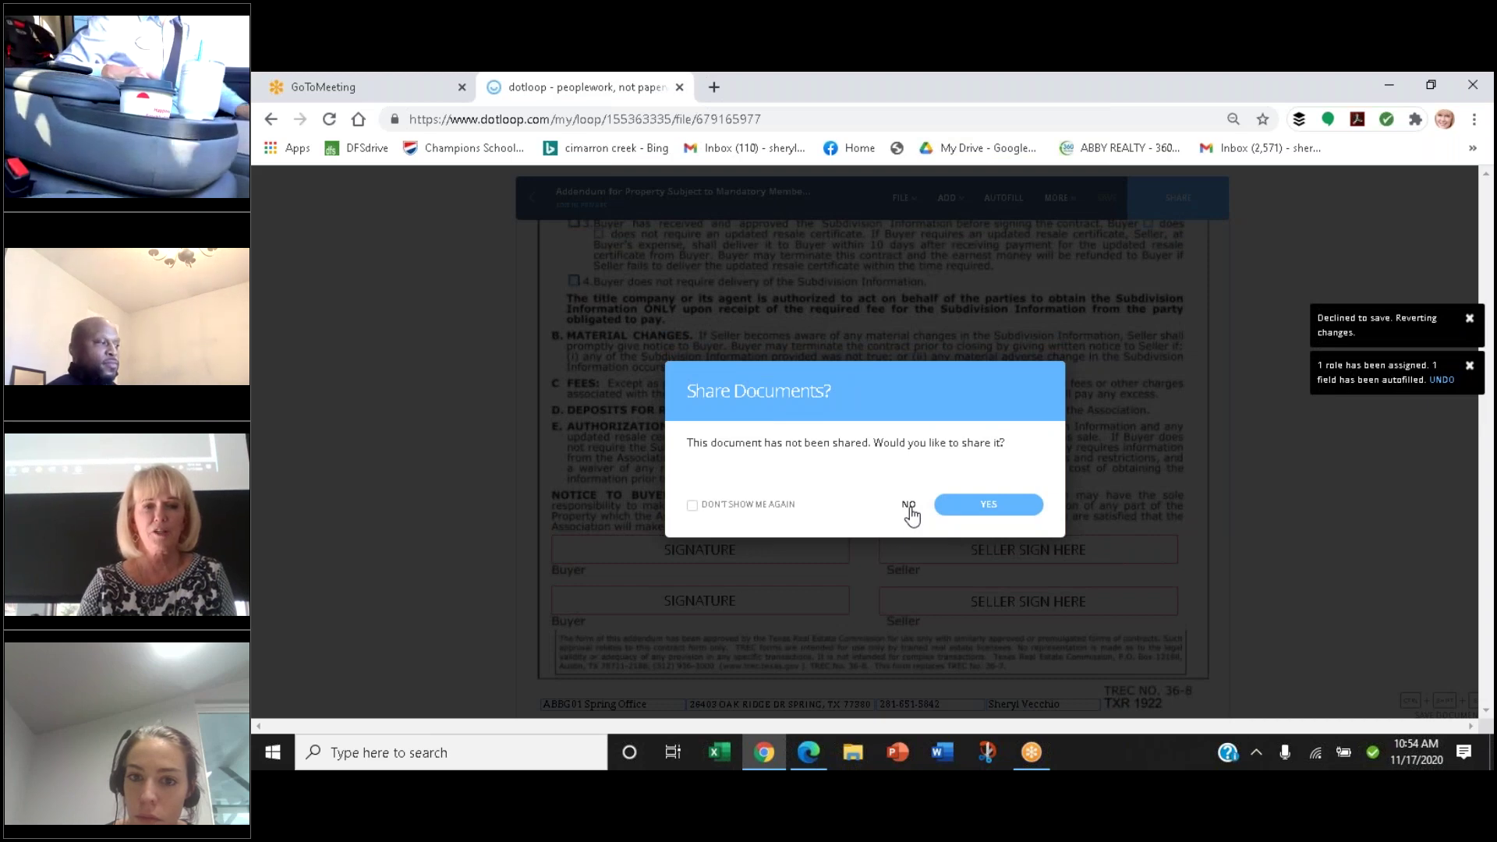
pyautogui.click(909, 507)
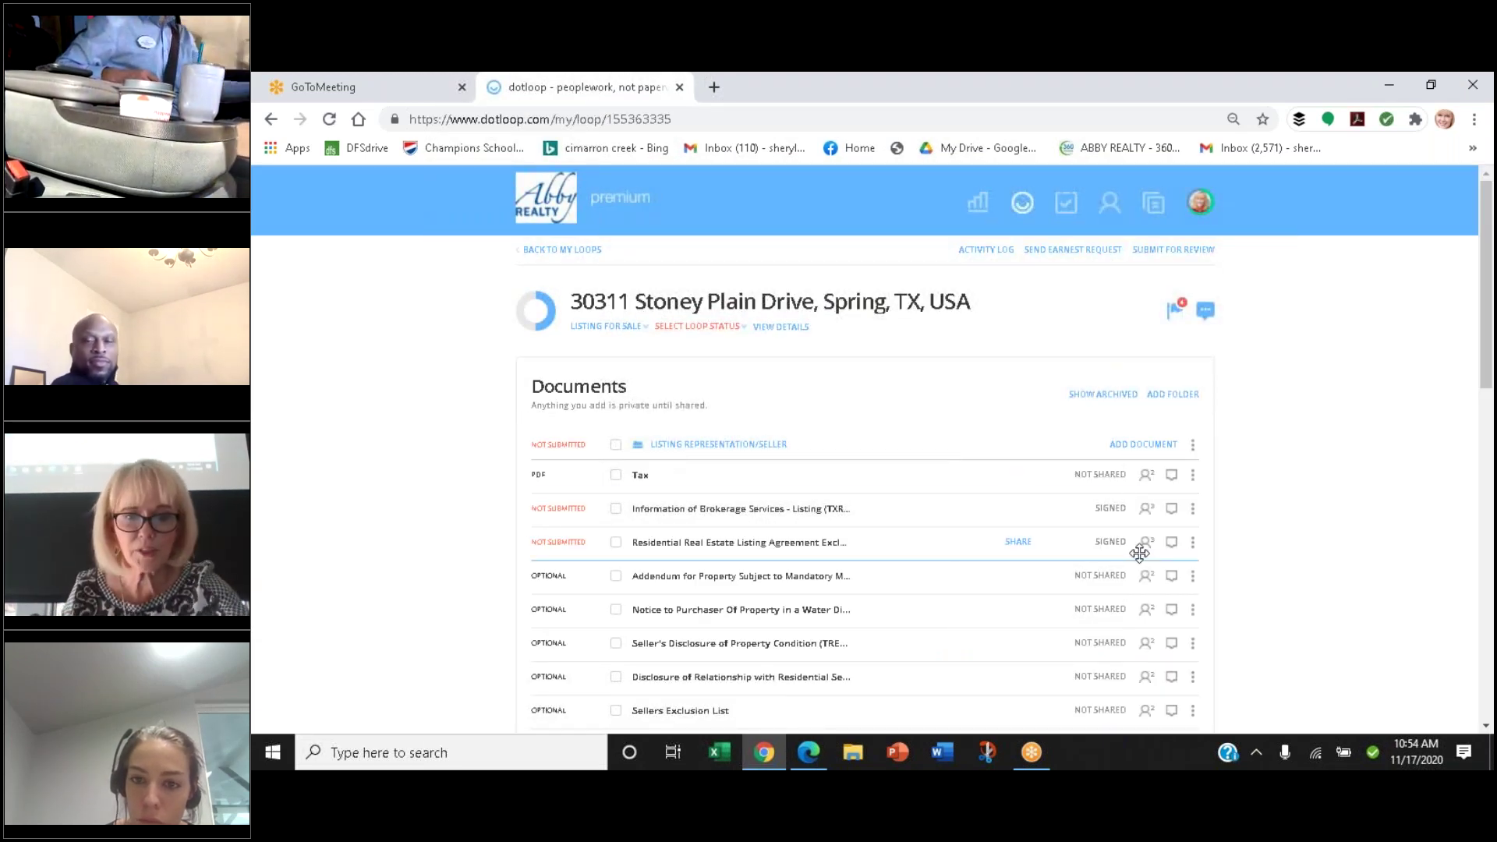
# Open 'Notice to Purchaser Of Property in a Water District' from the loop's Documents list
pyautogui.scroll(-2, 1139, 553)
pyautogui.scroll(-1, 1138, 554)
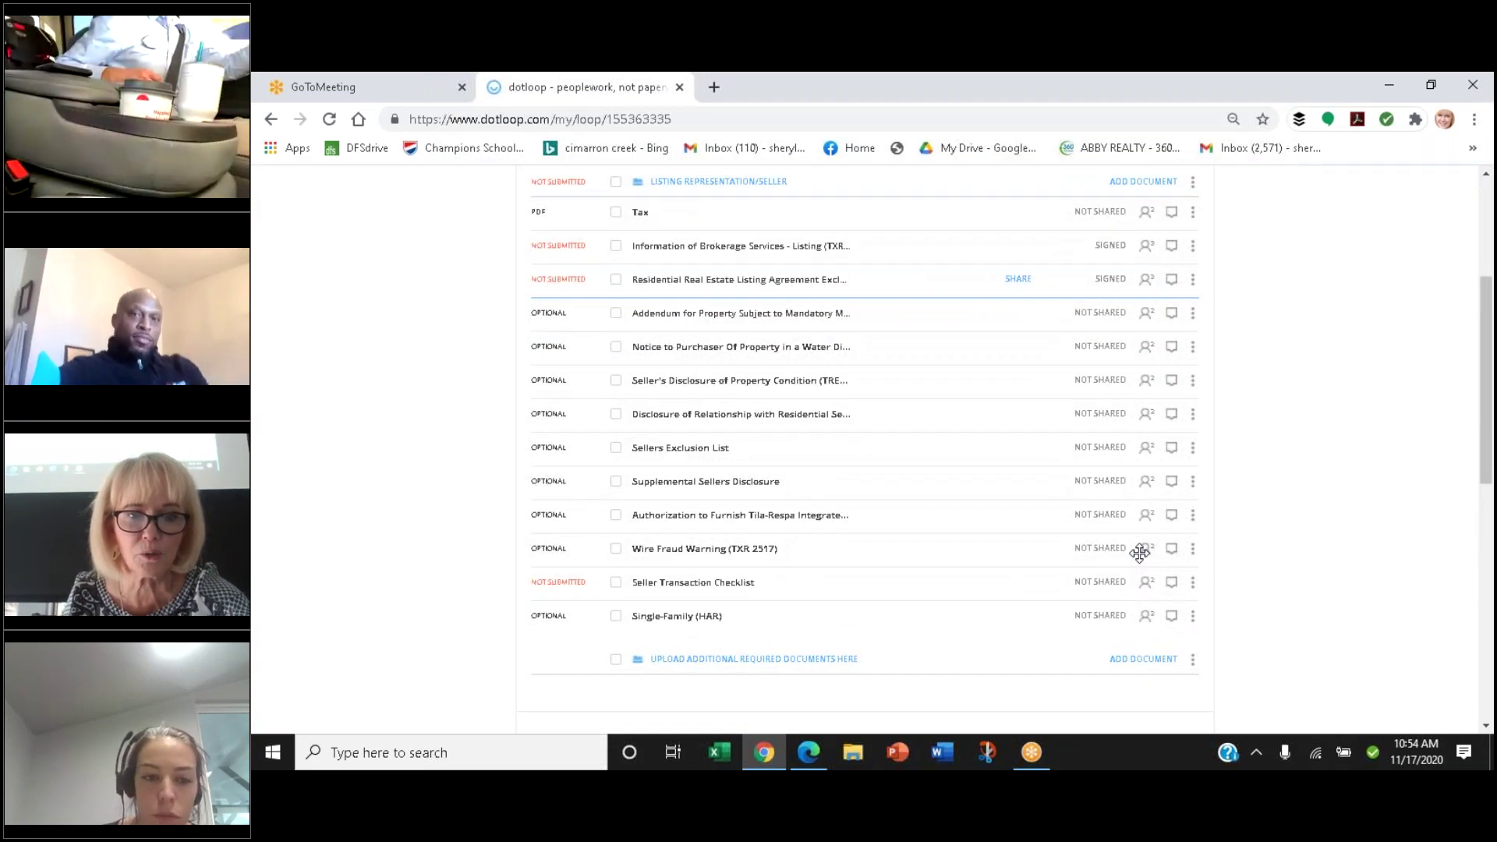
pyautogui.scroll(1, 1139, 554)
pyautogui.scroll(1, 1139, 553)
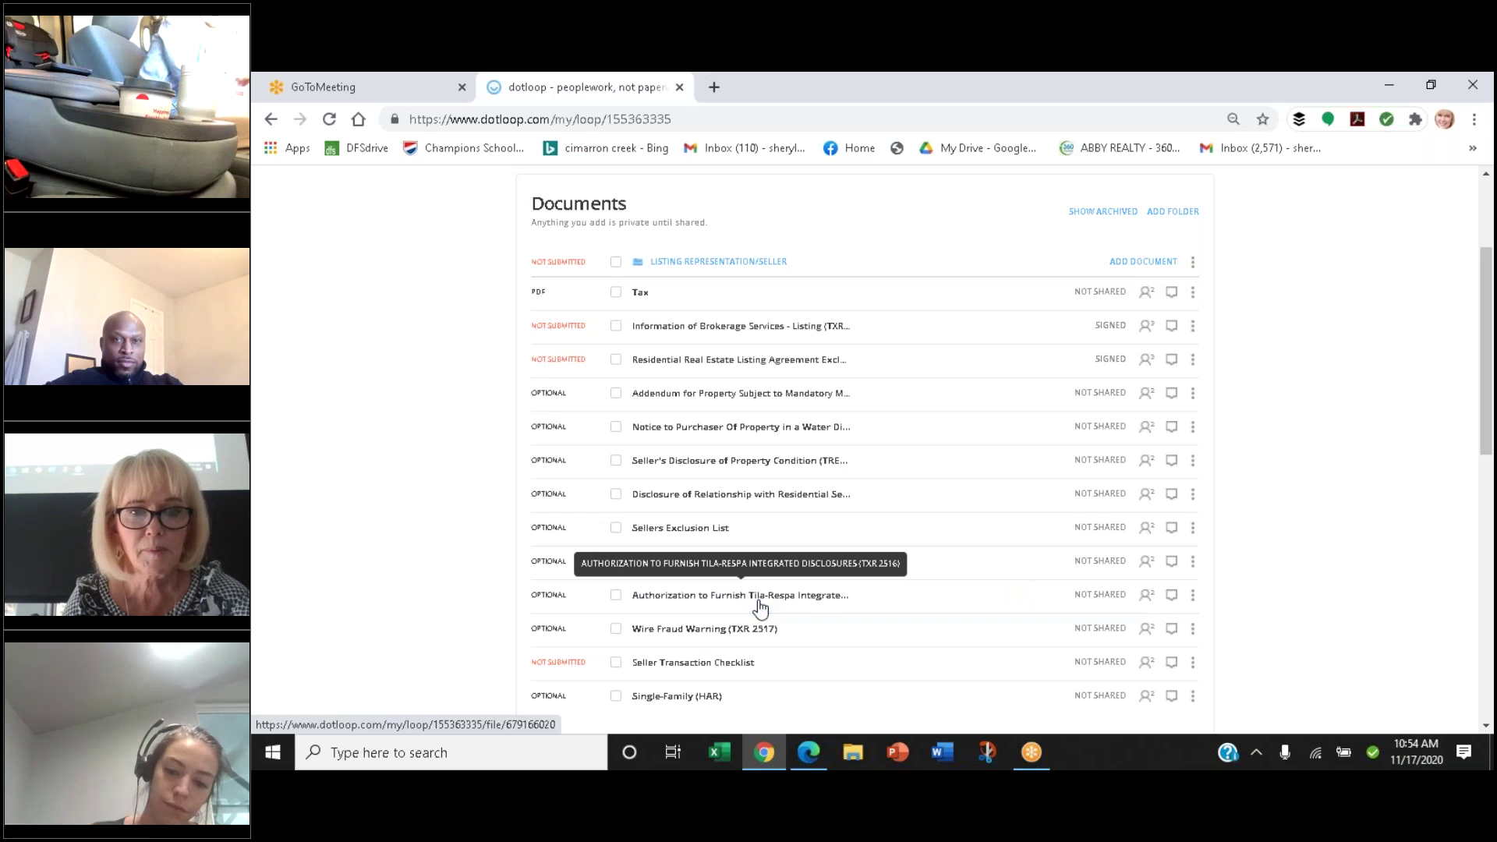
pyautogui.scroll(-1, 756, 608)
pyautogui.scroll(1, 759, 605)
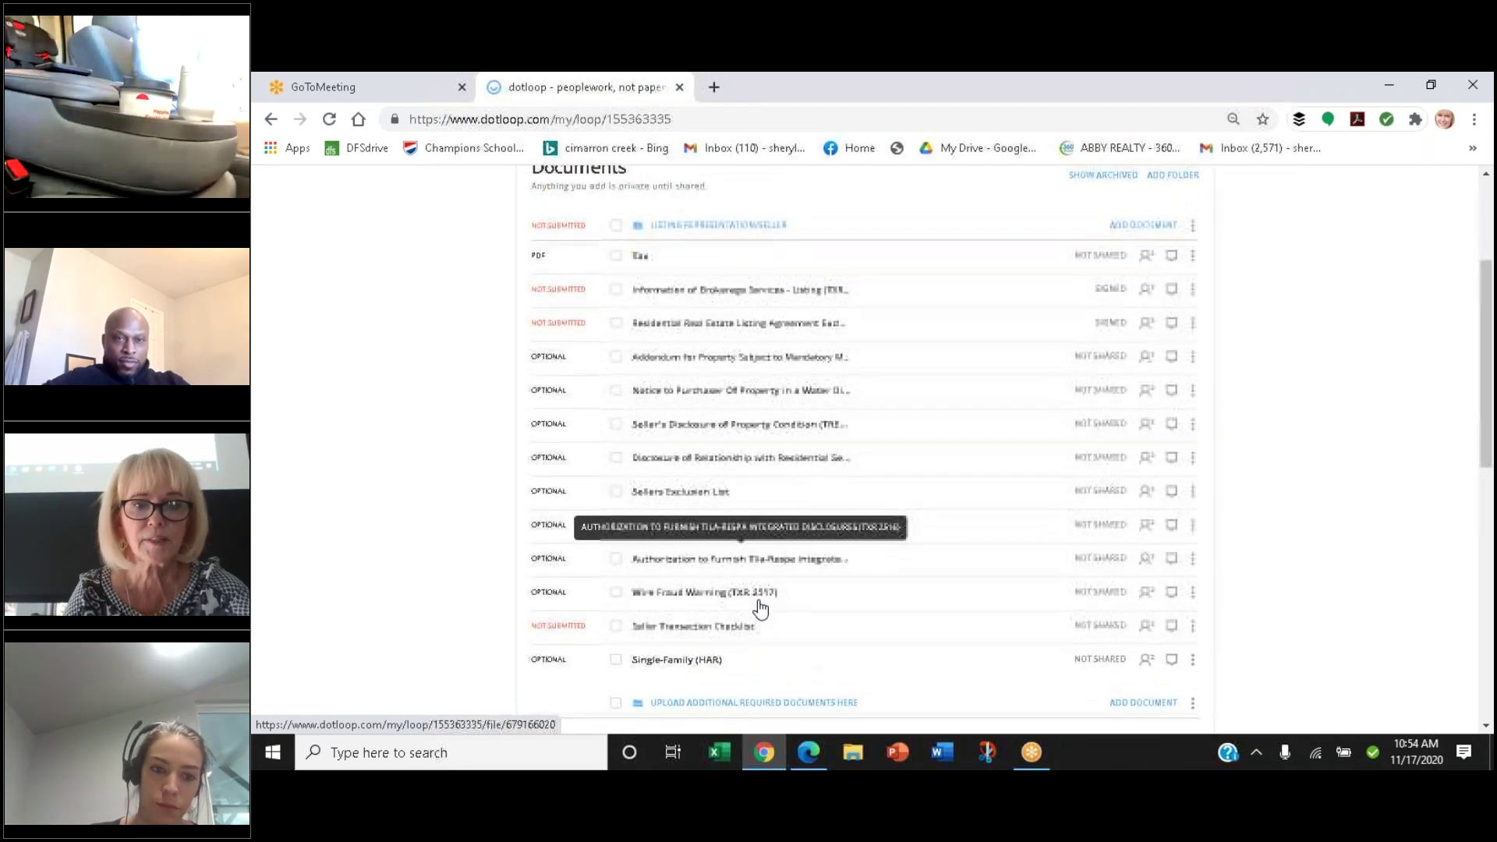
pyautogui.click(700, 392)
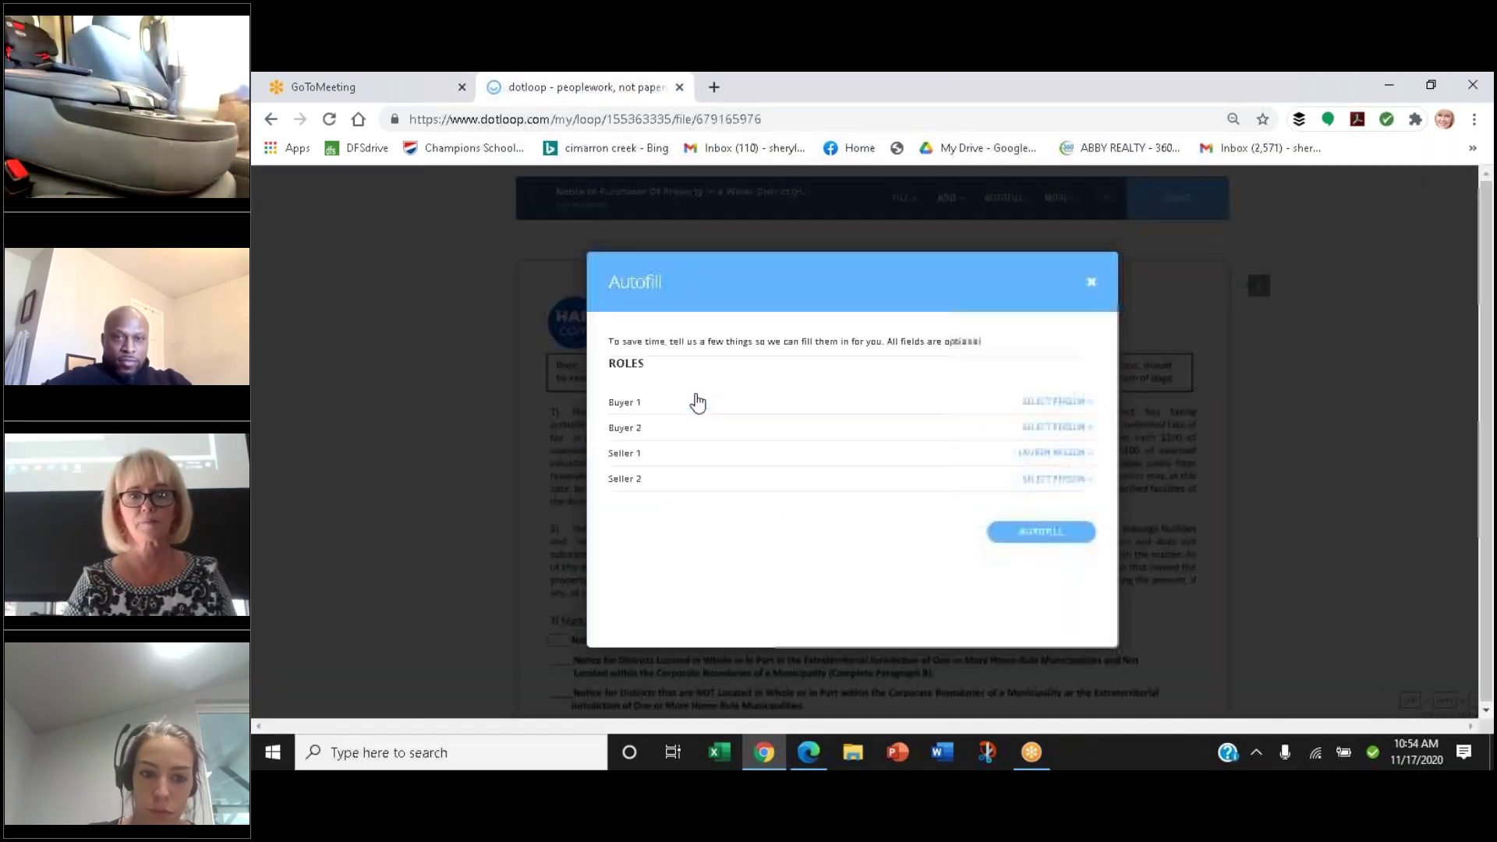
# Apply AUTOFILL to assign the notice's participant roles, then start a new blank browser tab
pyautogui.click(1034, 534)
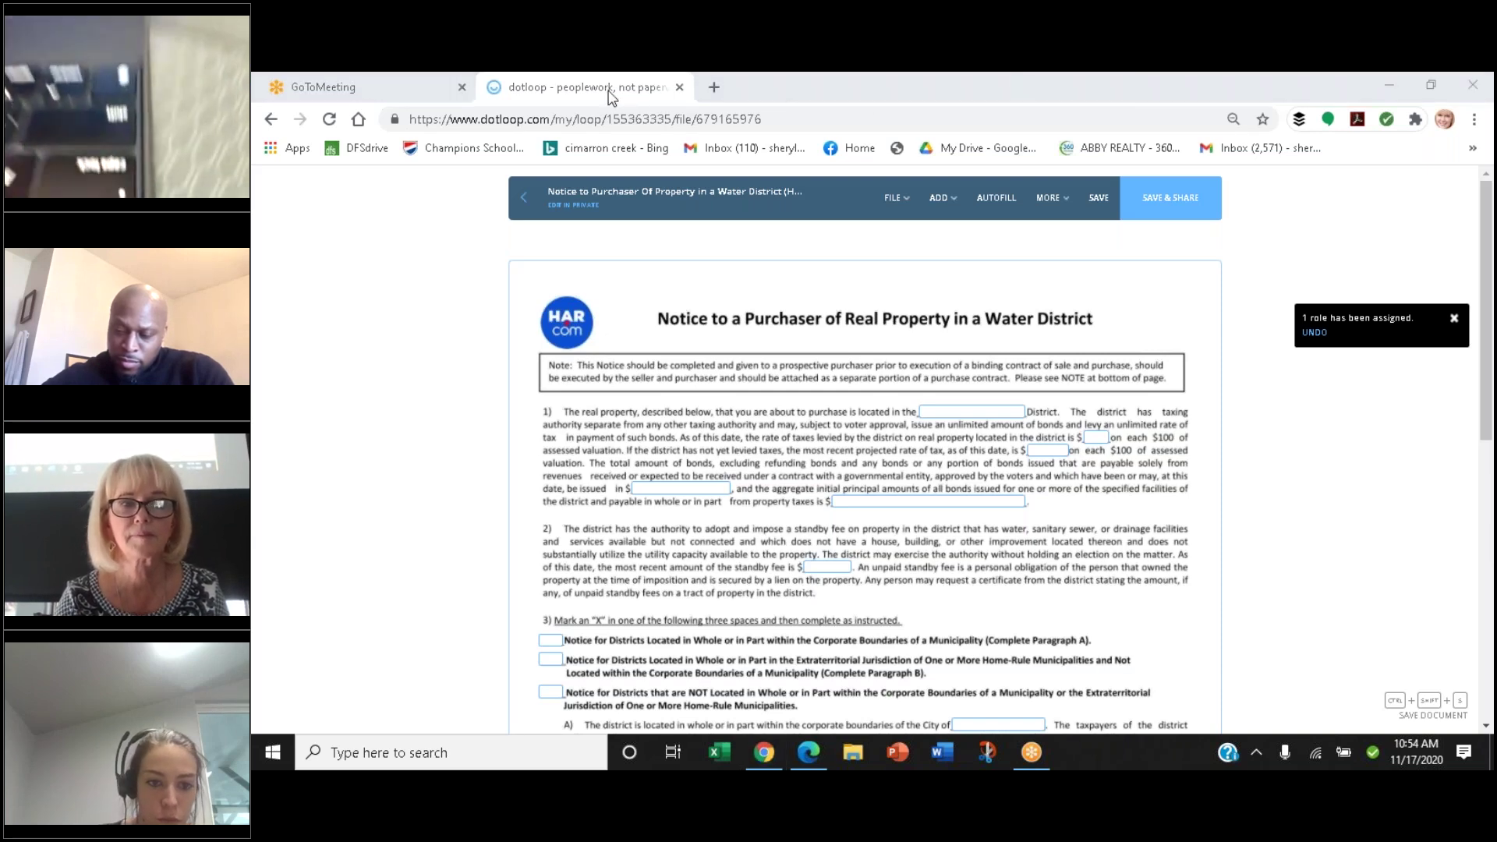
pyautogui.click(1163, 92)
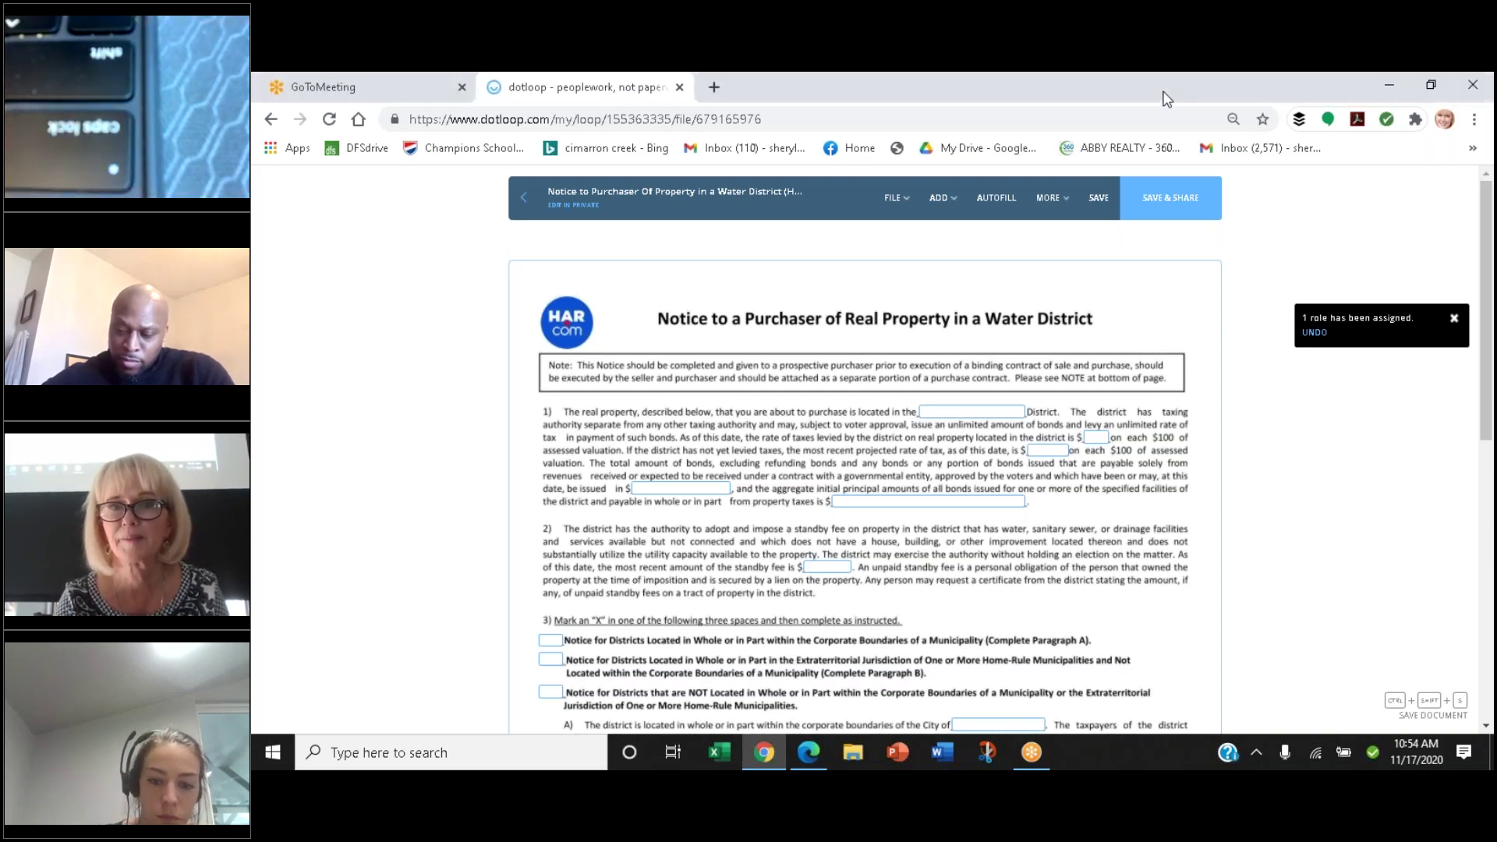
pyautogui.click(714, 87)
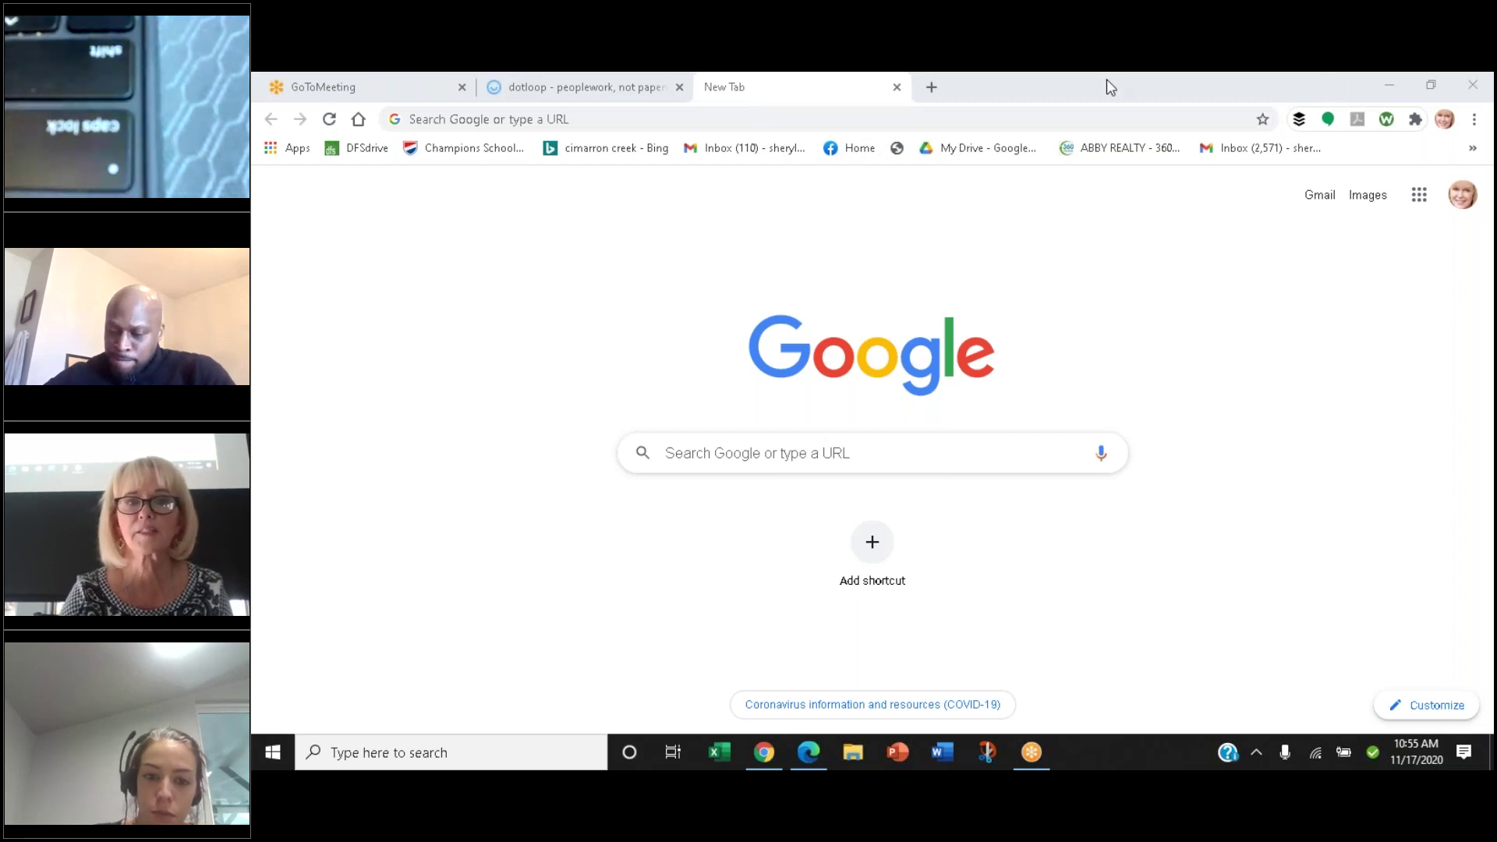
# Go to har.com, sign in via REALTOR/Pro Log In, and launch Matrix MLS, dismissing its announcement
pyautogui.click(451, 118)
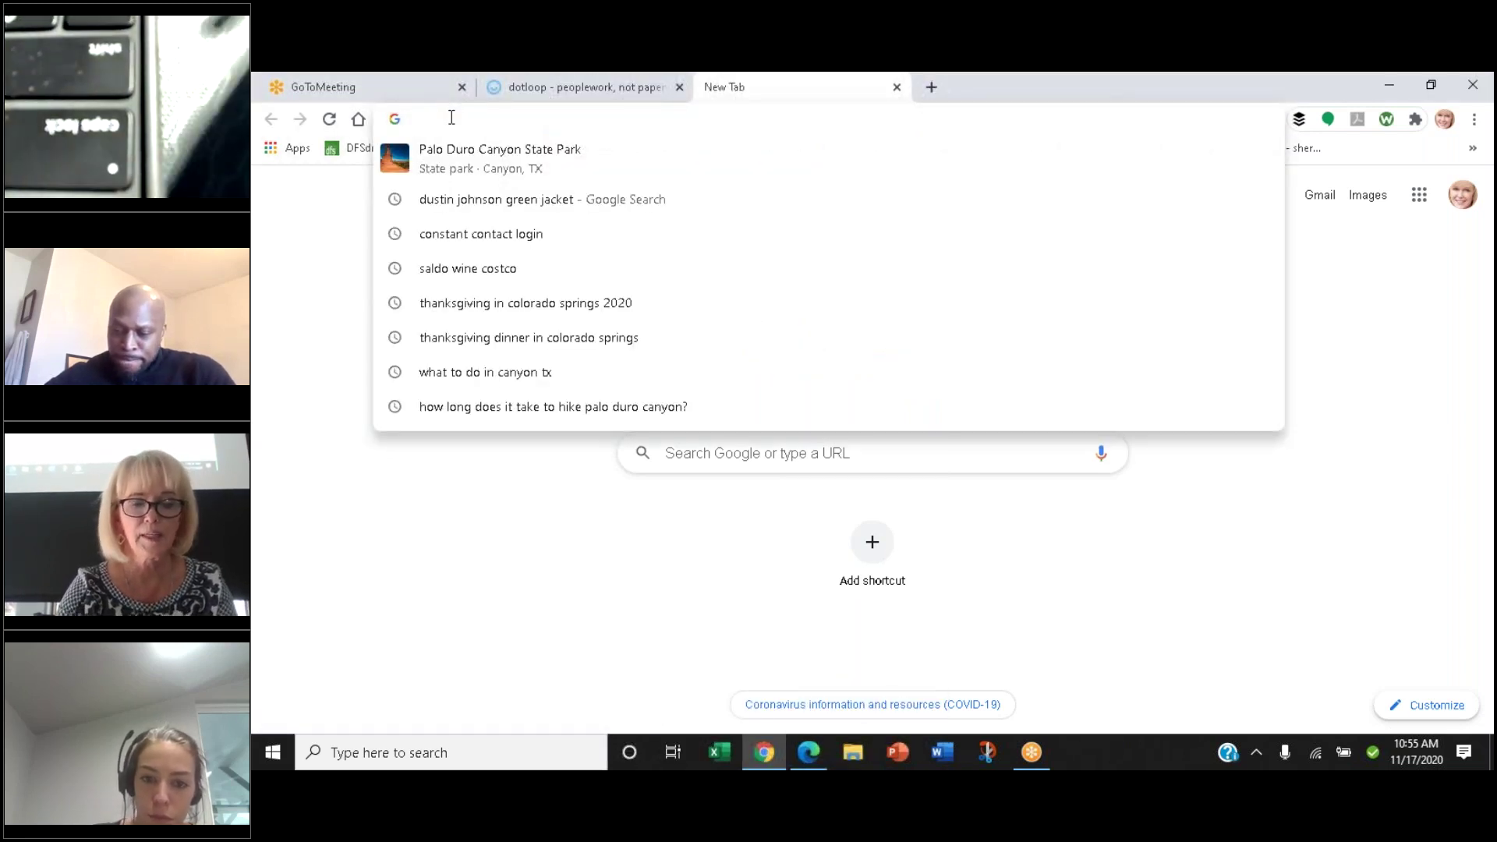
pyautogui.write('har.com')
pyautogui.press('Return')
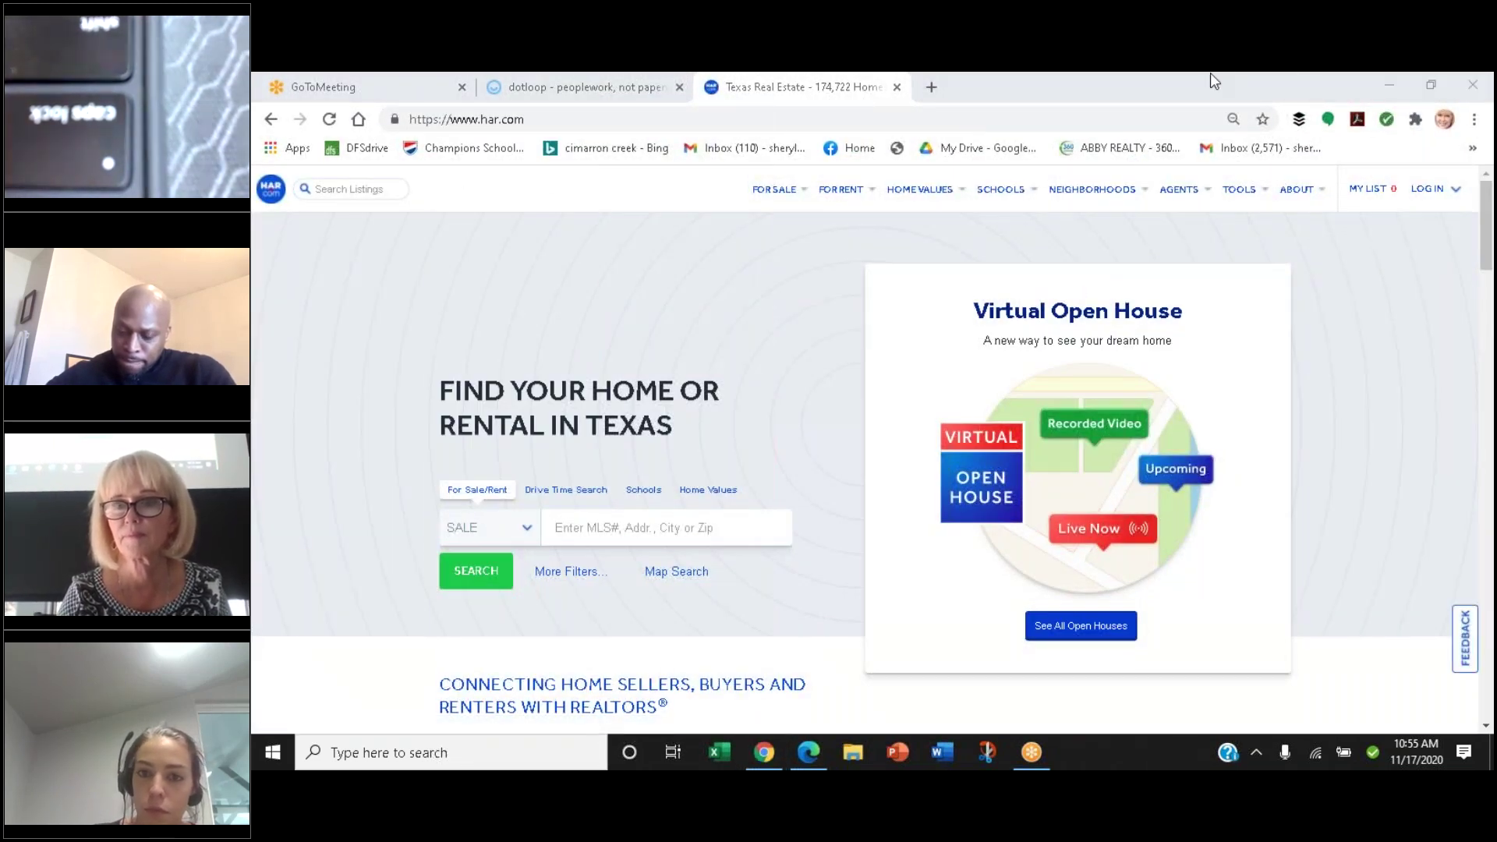
pyautogui.click(1441, 191)
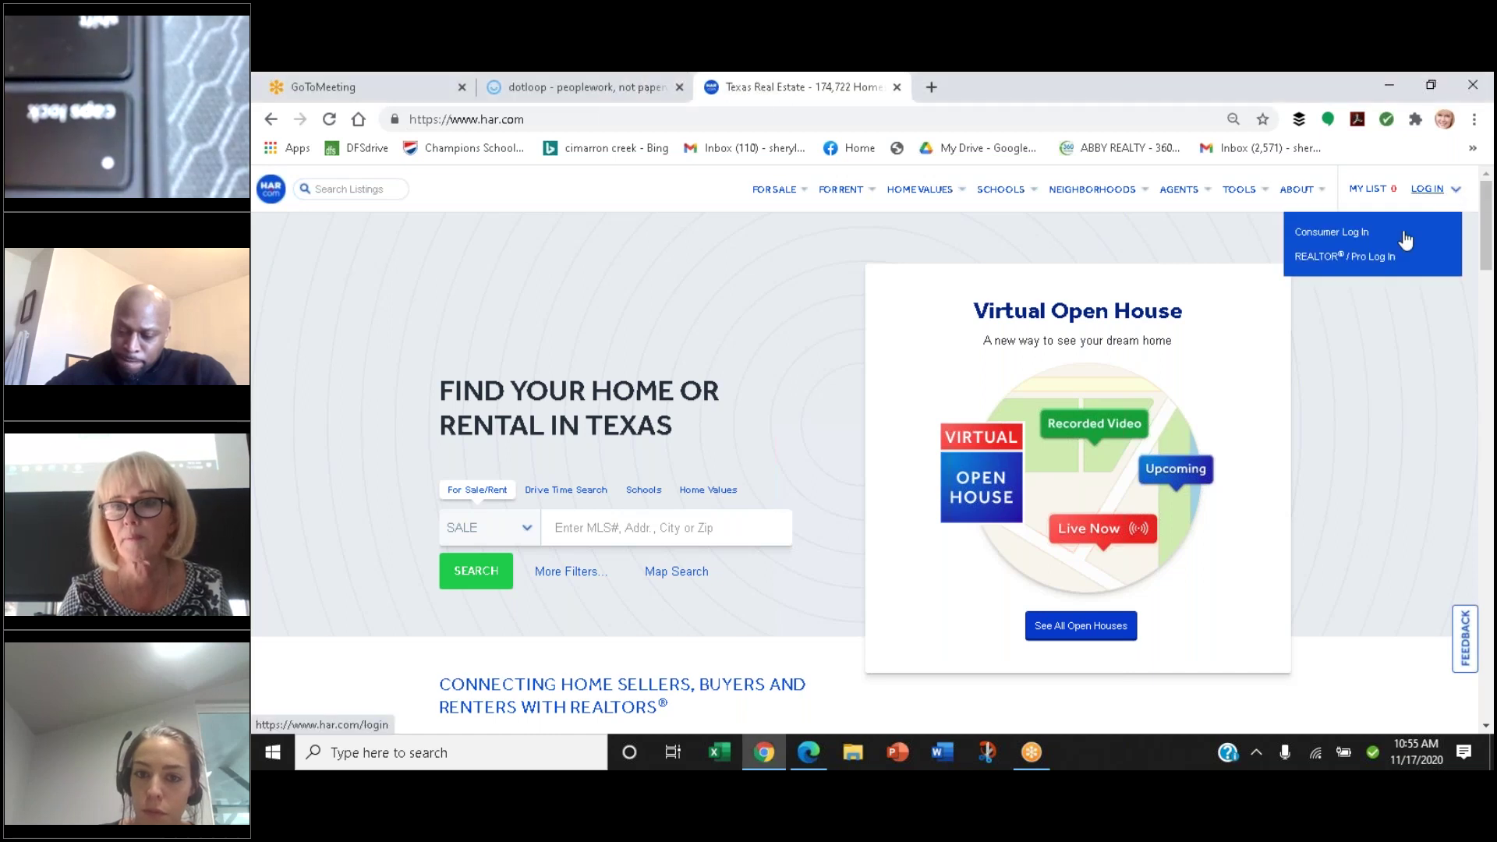
pyautogui.click(1337, 257)
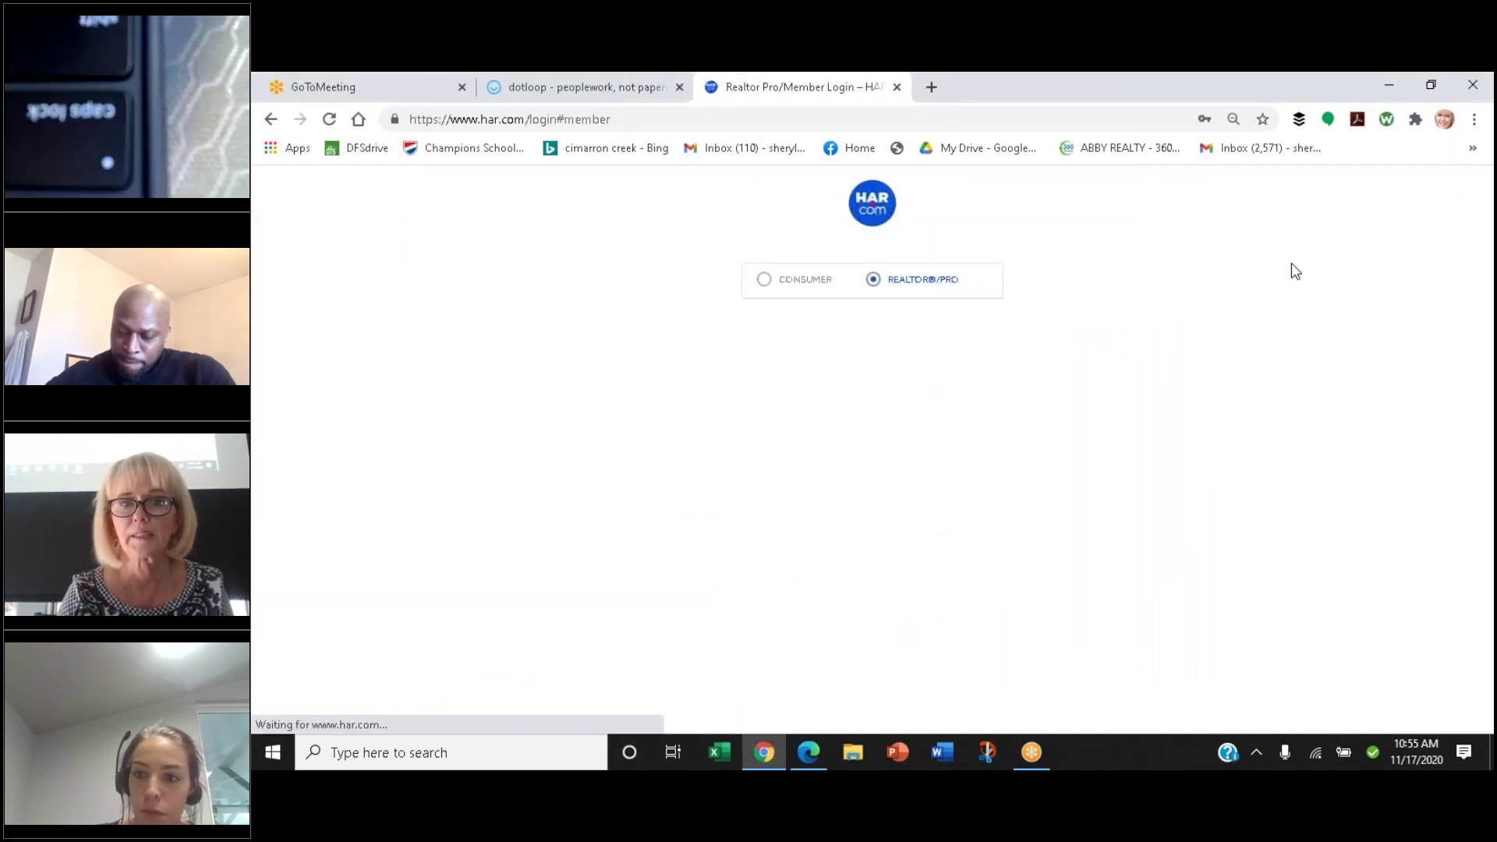
pyautogui.click(785, 499)
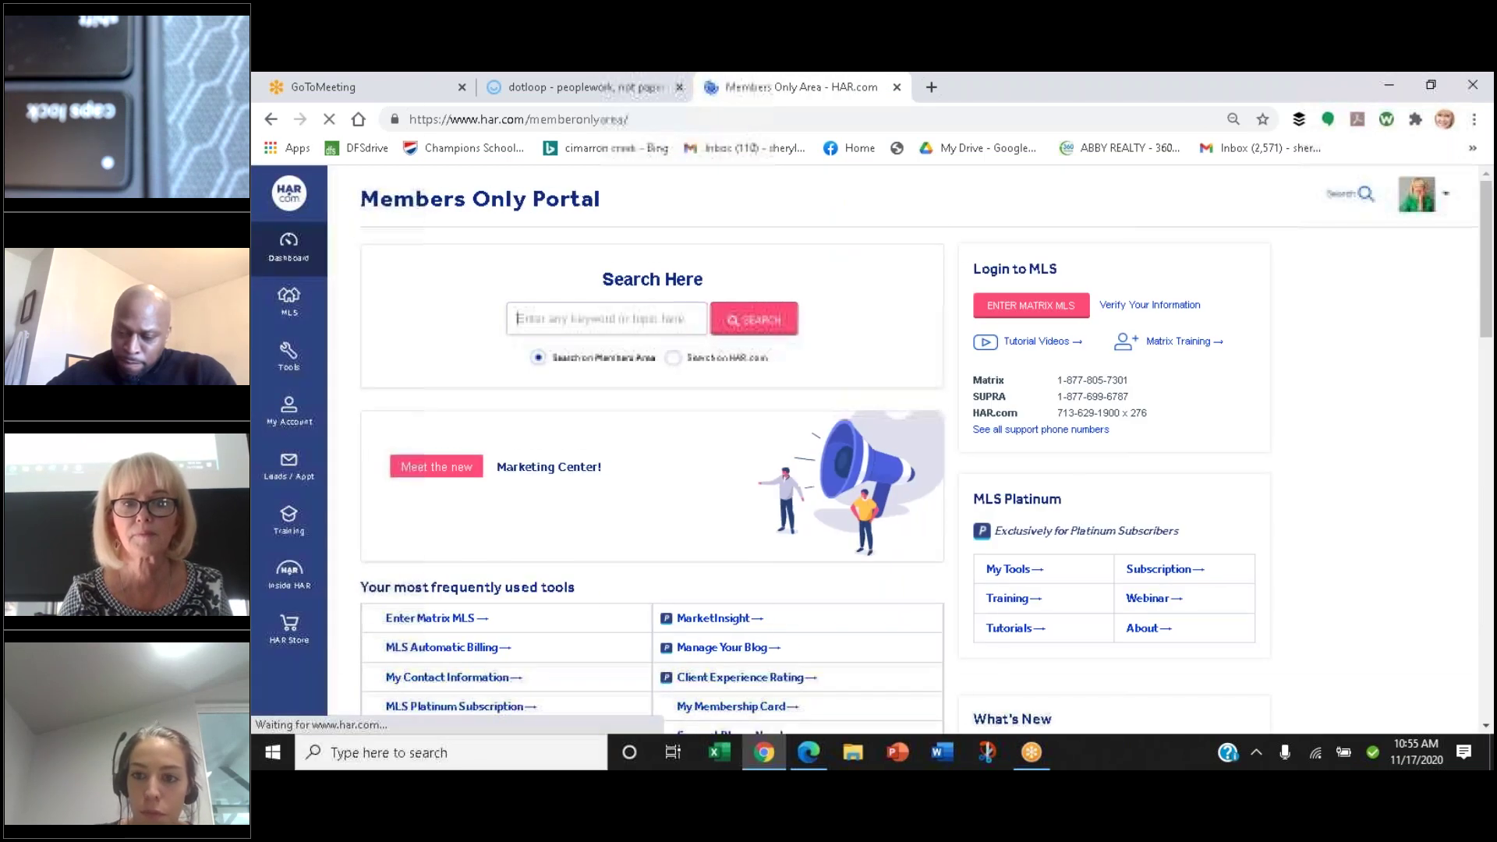
pyautogui.click(1029, 306)
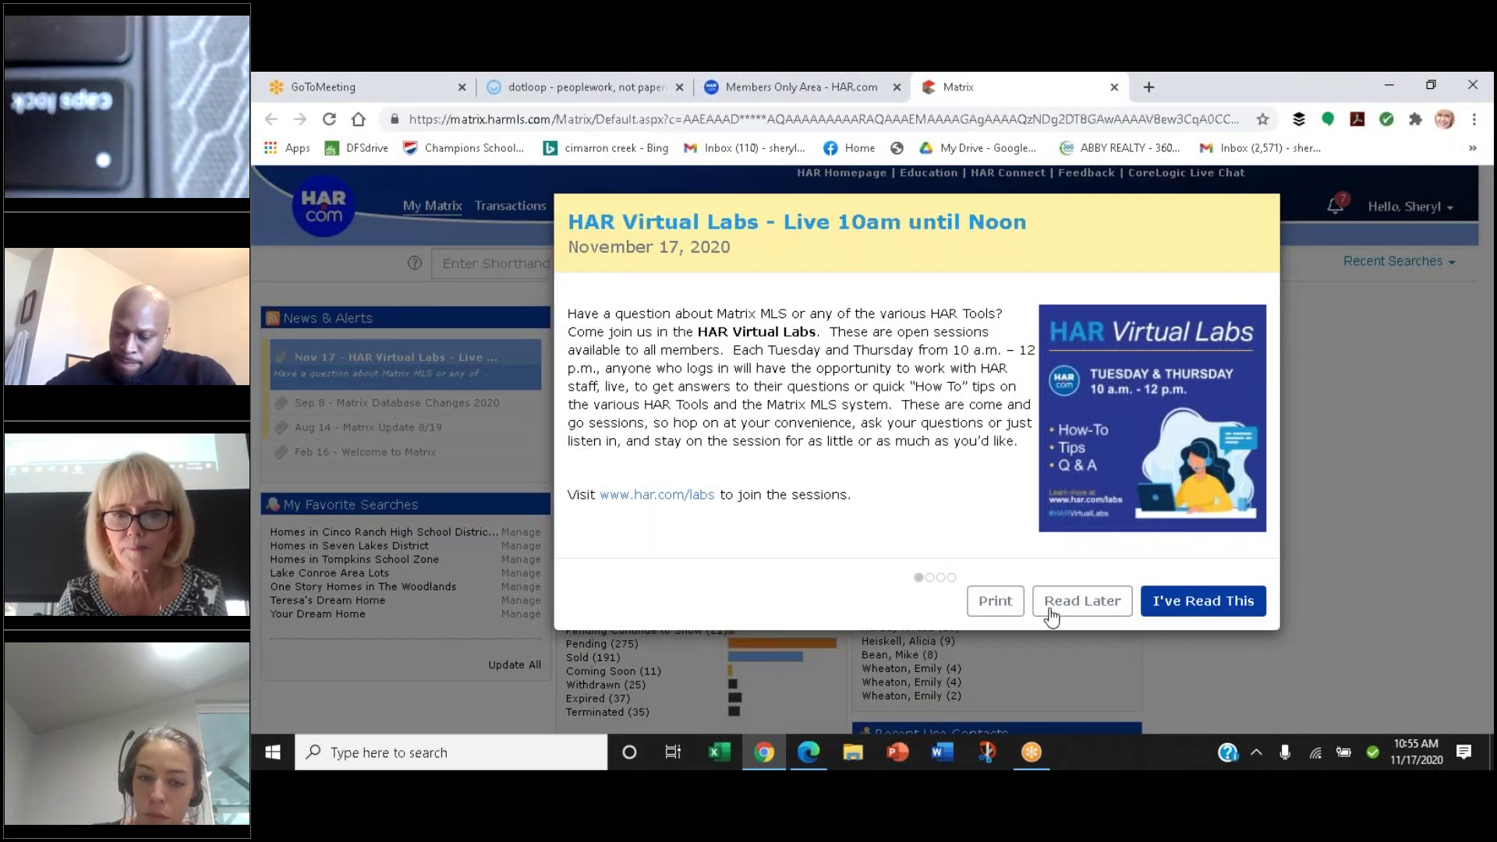
pyautogui.click(1205, 605)
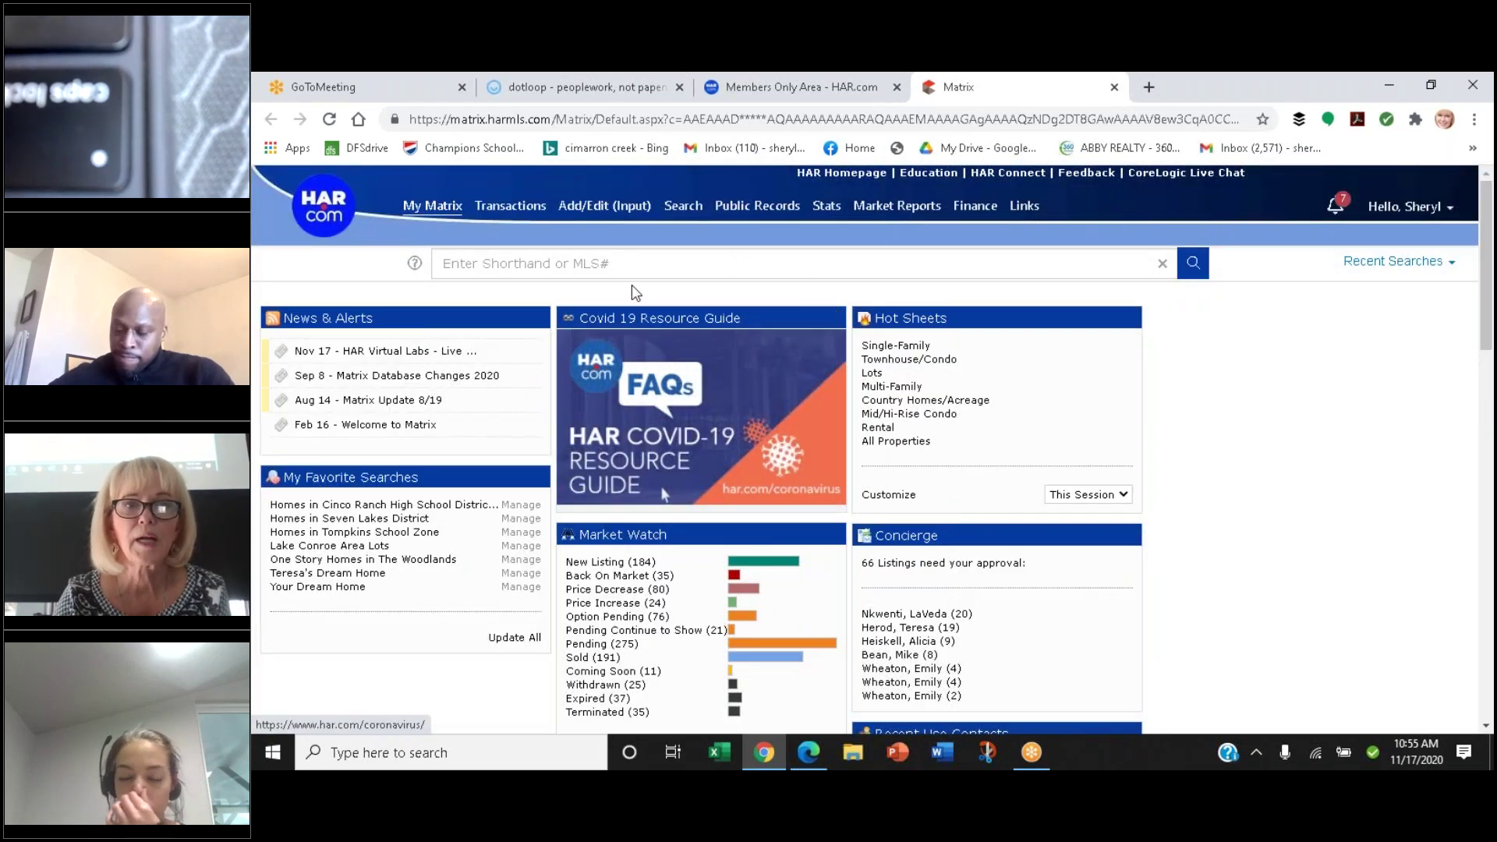
# Open the Matrix Tax search form from the Public Records menu
pyautogui.moveTo(750, 209)
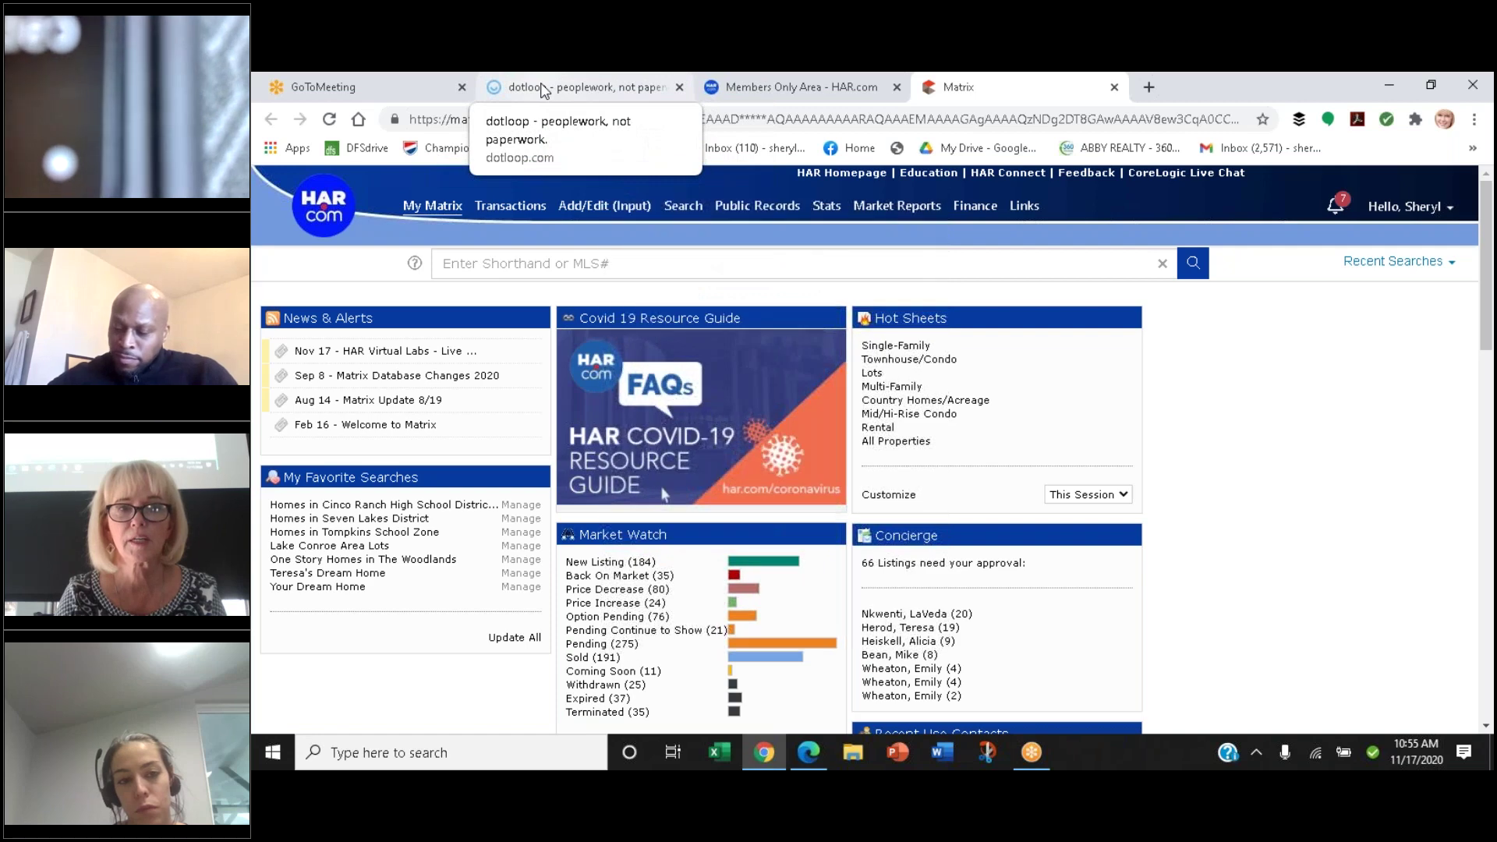
pyautogui.moveTo(683, 205)
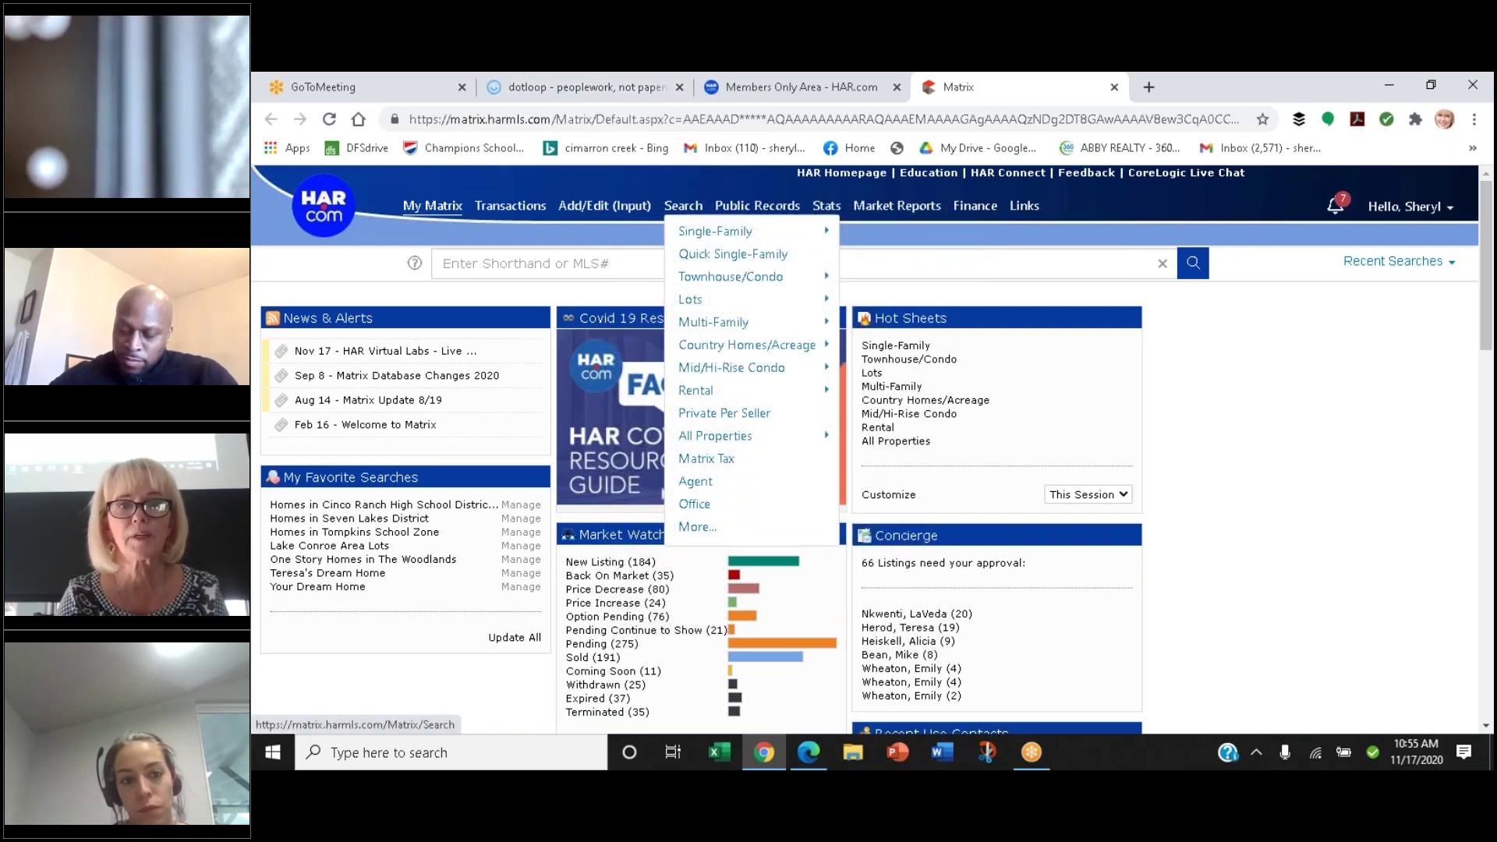
pyautogui.moveTo(750, 208)
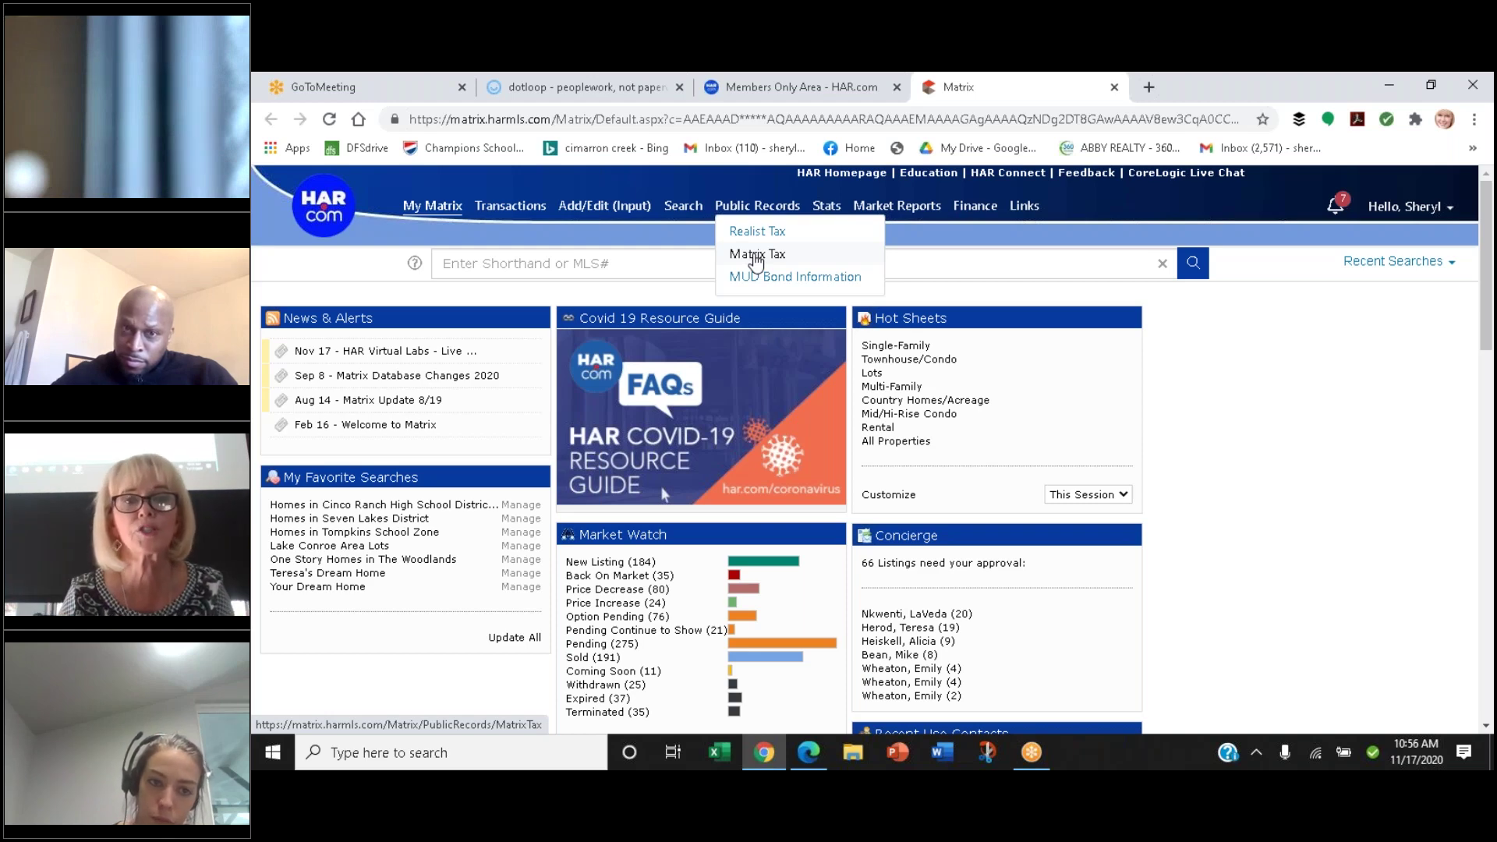
pyautogui.click(755, 257)
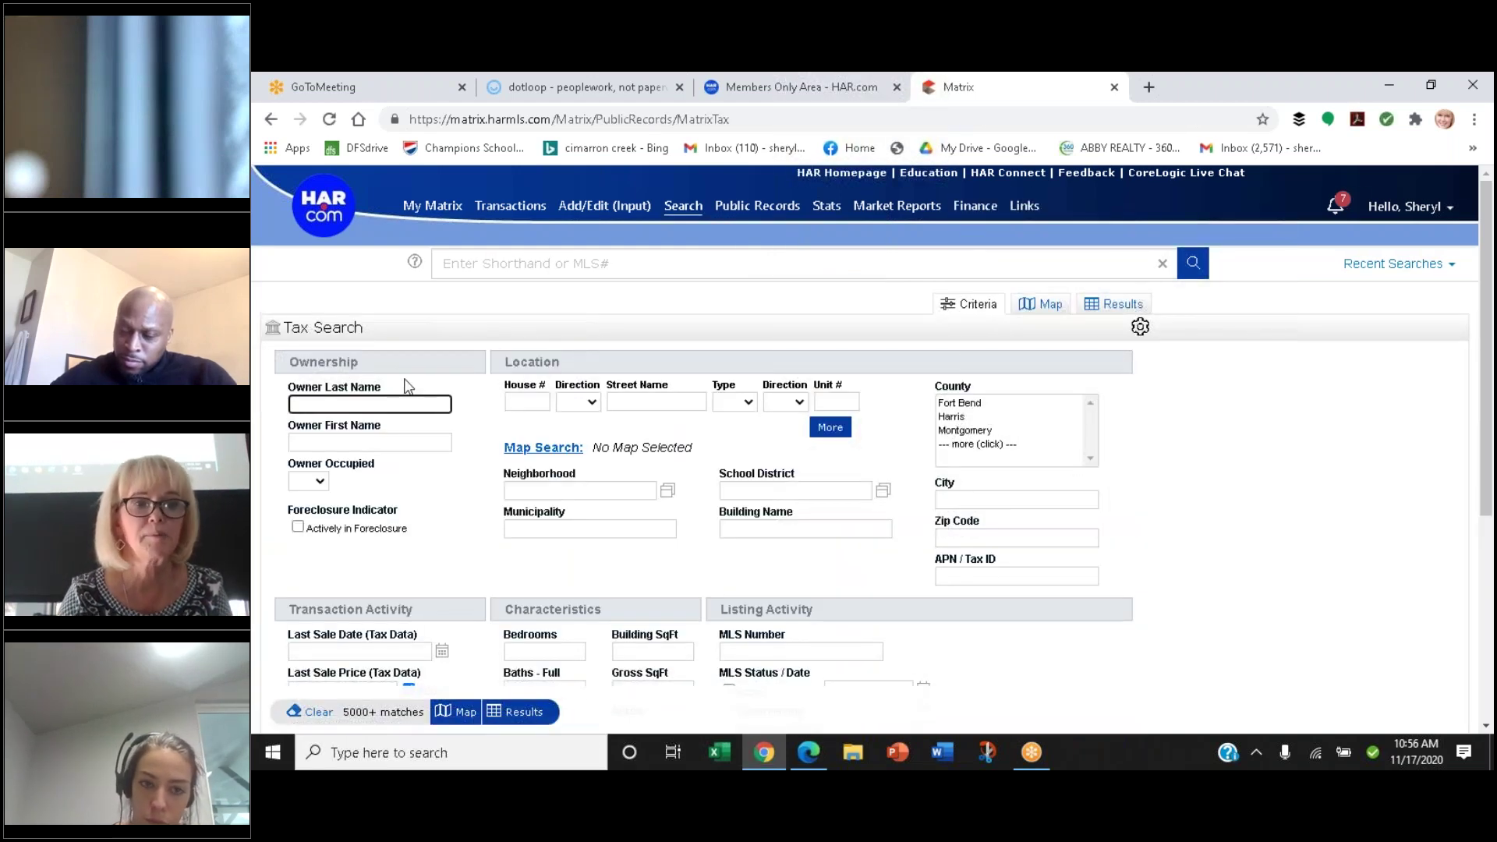
pyautogui.rightClick(355, 405)
# Search Montgomery County tax records by the owner's last and first name and open the matching parcel
pyautogui.click(404, 668)
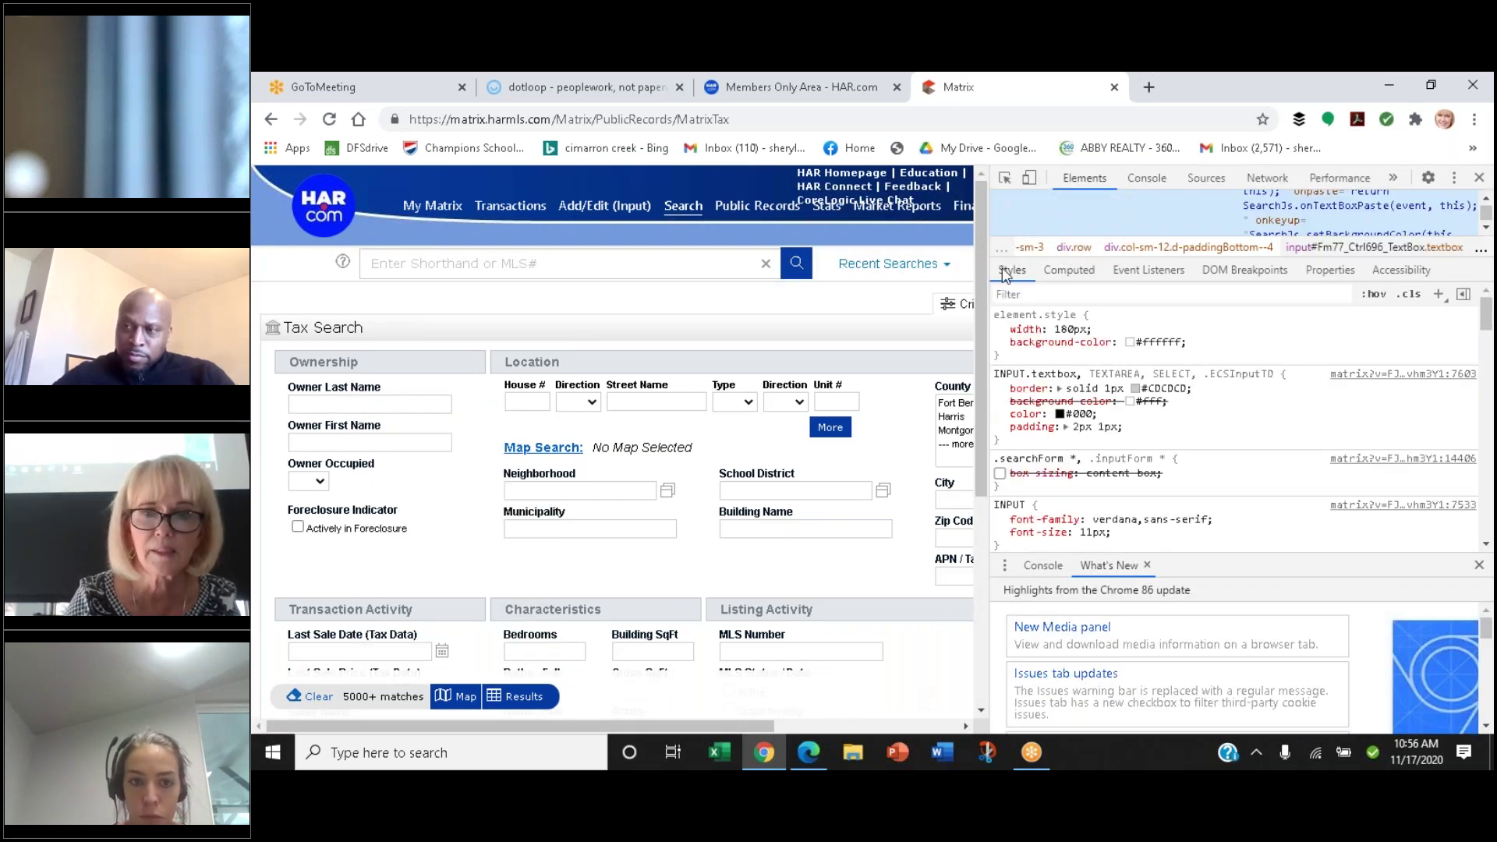
pyautogui.click(1479, 179)
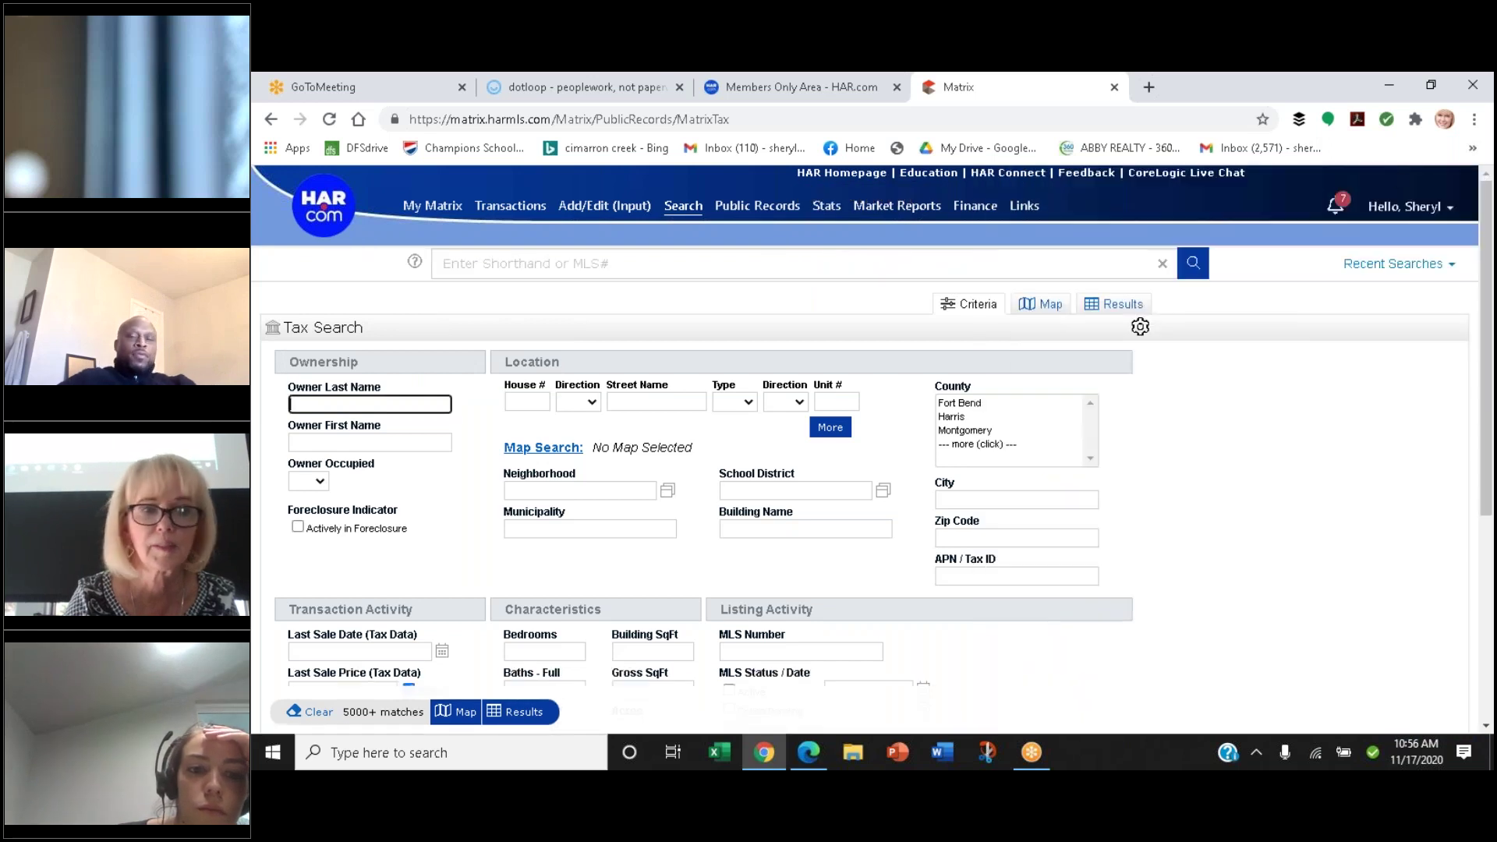
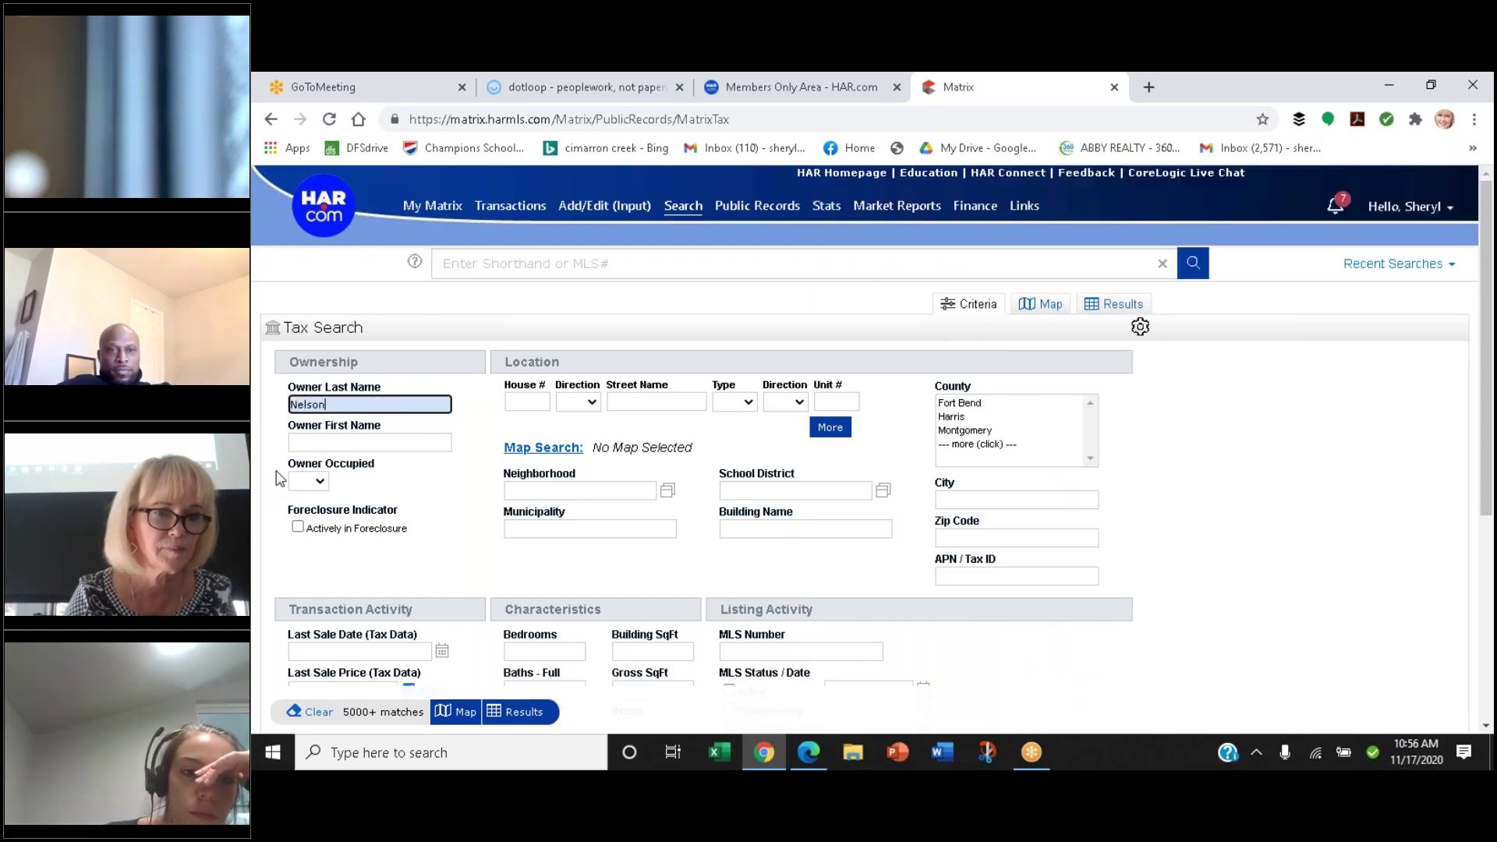
pyautogui.click(309, 440)
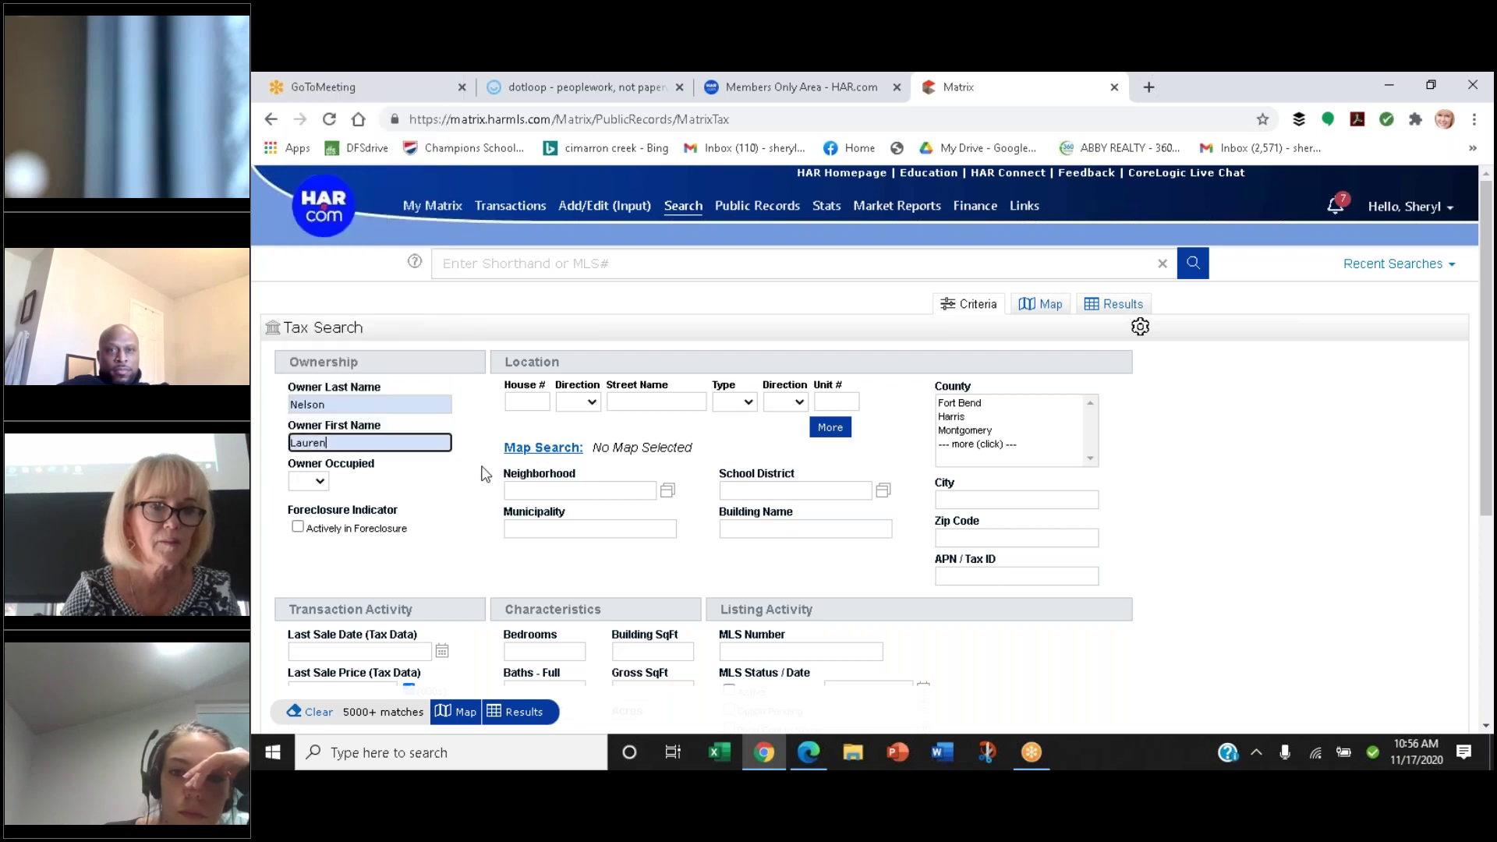
pyautogui.click(978, 438)
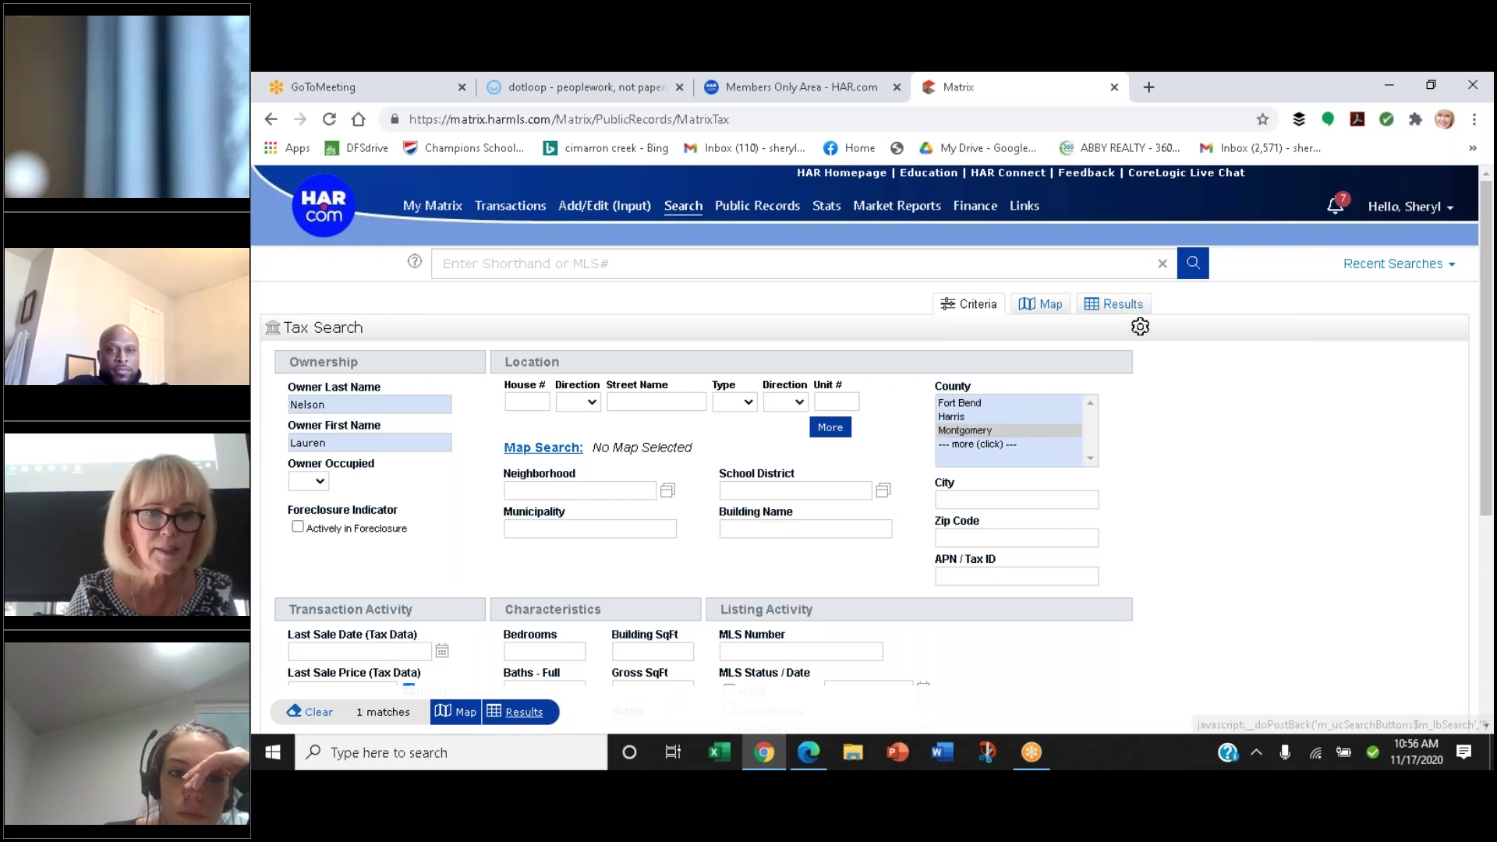
pyautogui.click(515, 712)
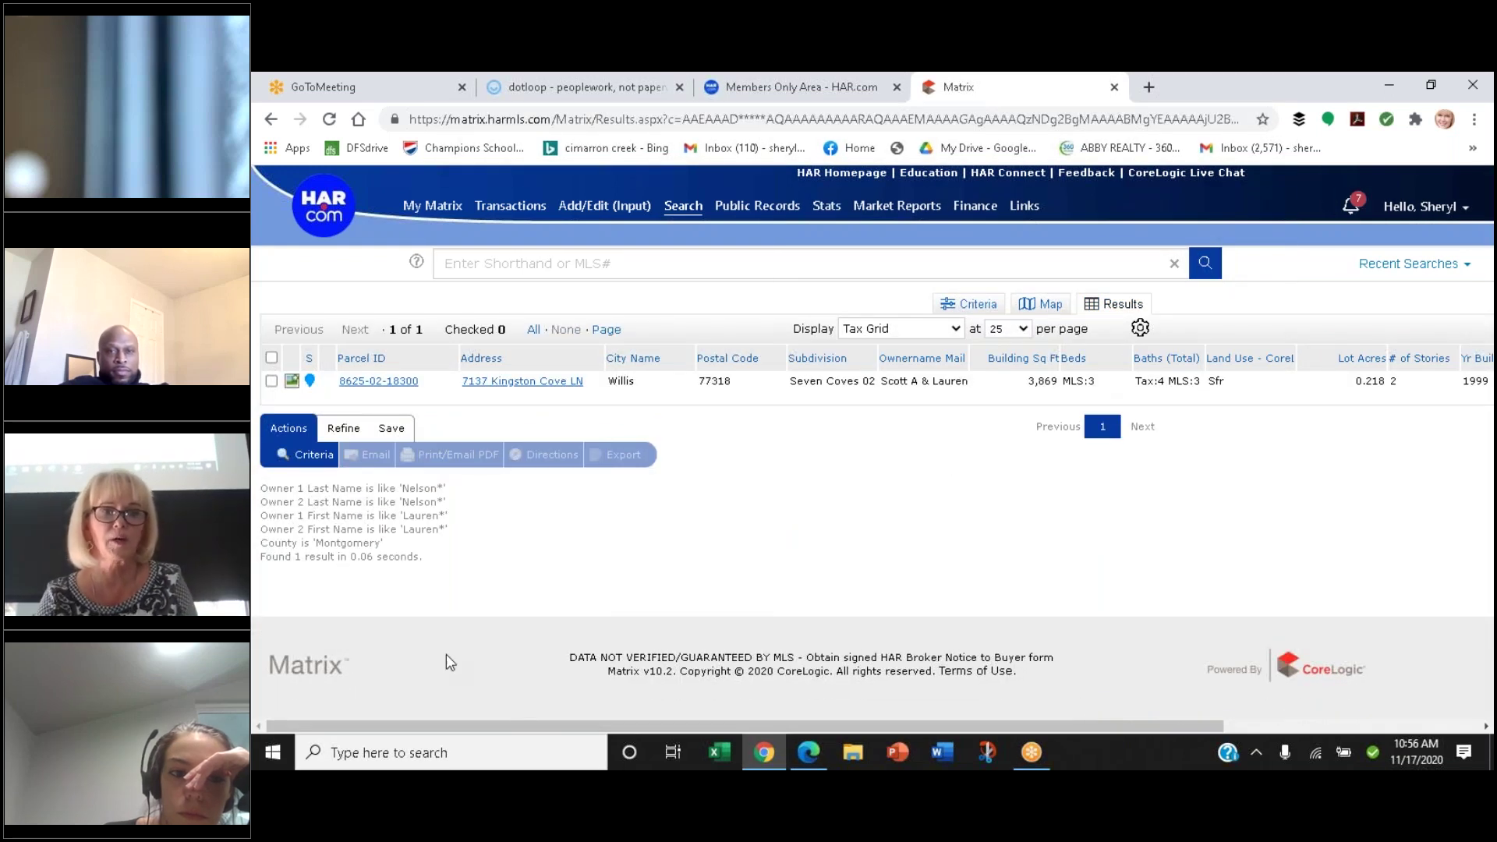
pyautogui.click(392, 384)
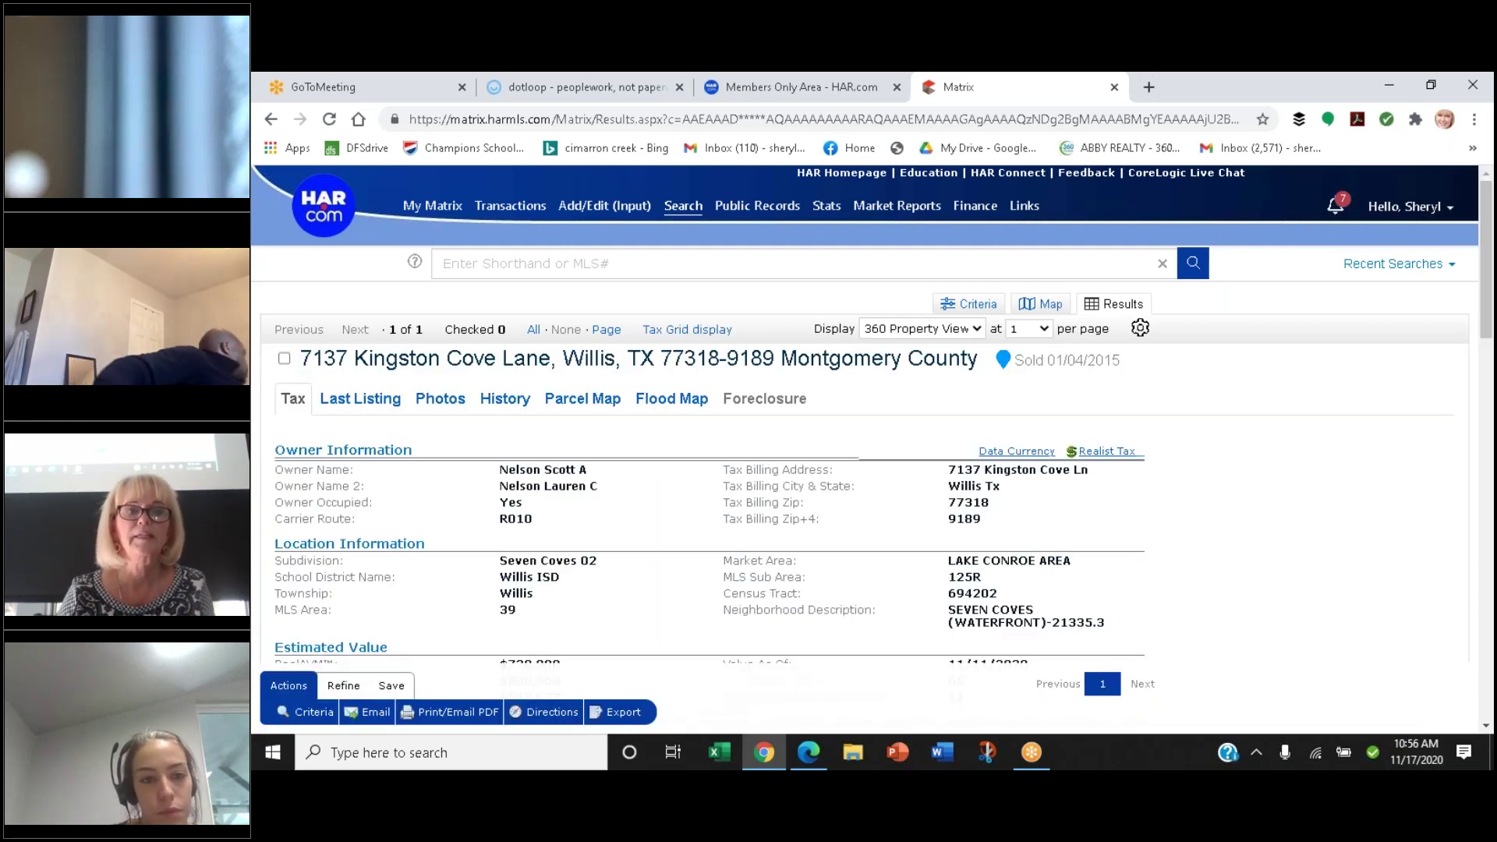
# Scroll the 360 Property View to the Jurisdiction table listing Montgomery Co. UD #2
pyautogui.scroll(-3, 391, 381)
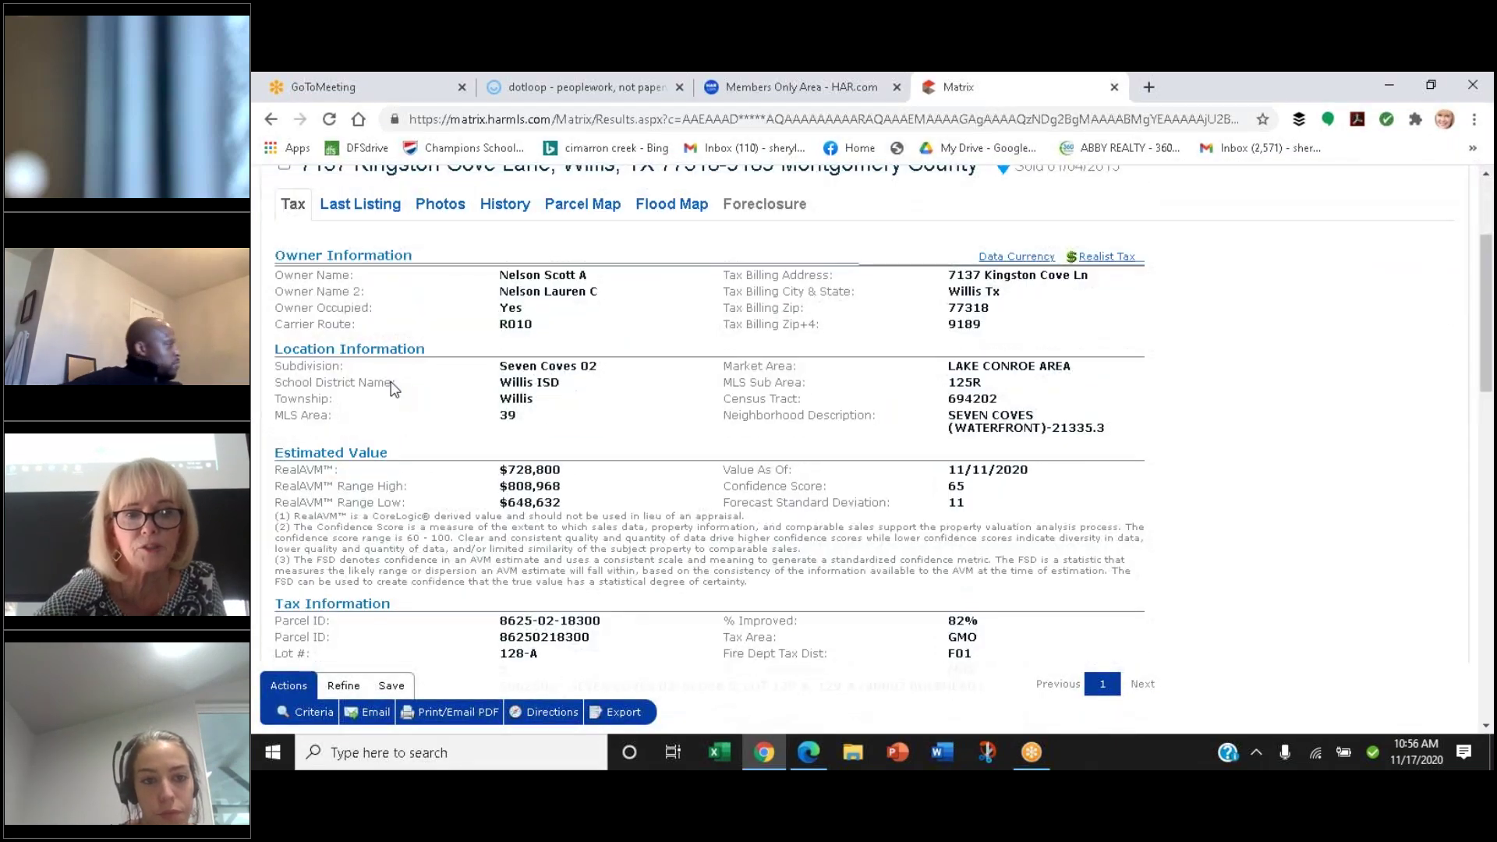
pyautogui.scroll(-3, 392, 386)
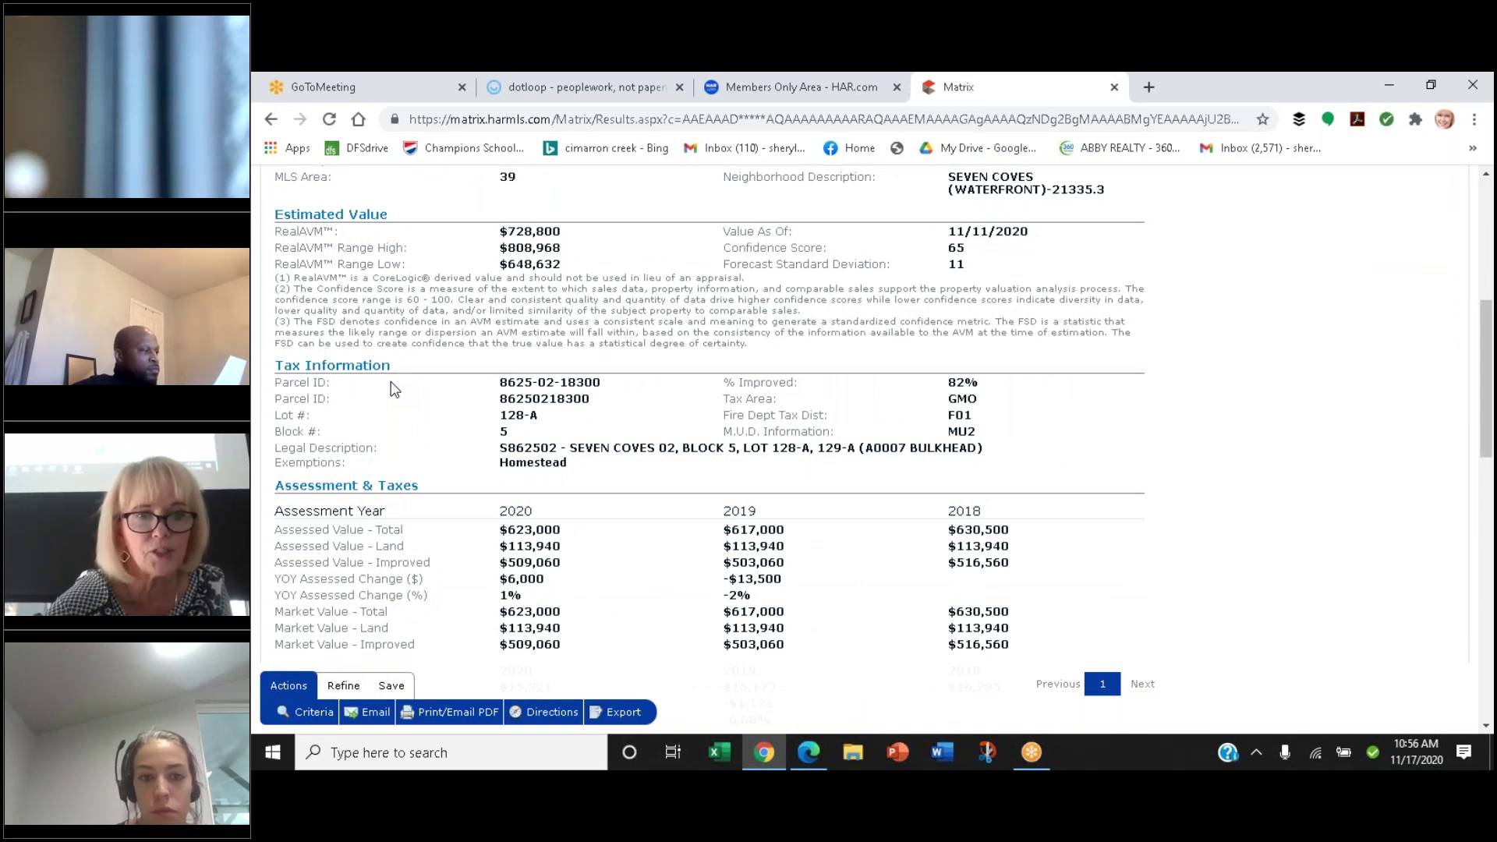
pyautogui.scroll(-5, 394, 388)
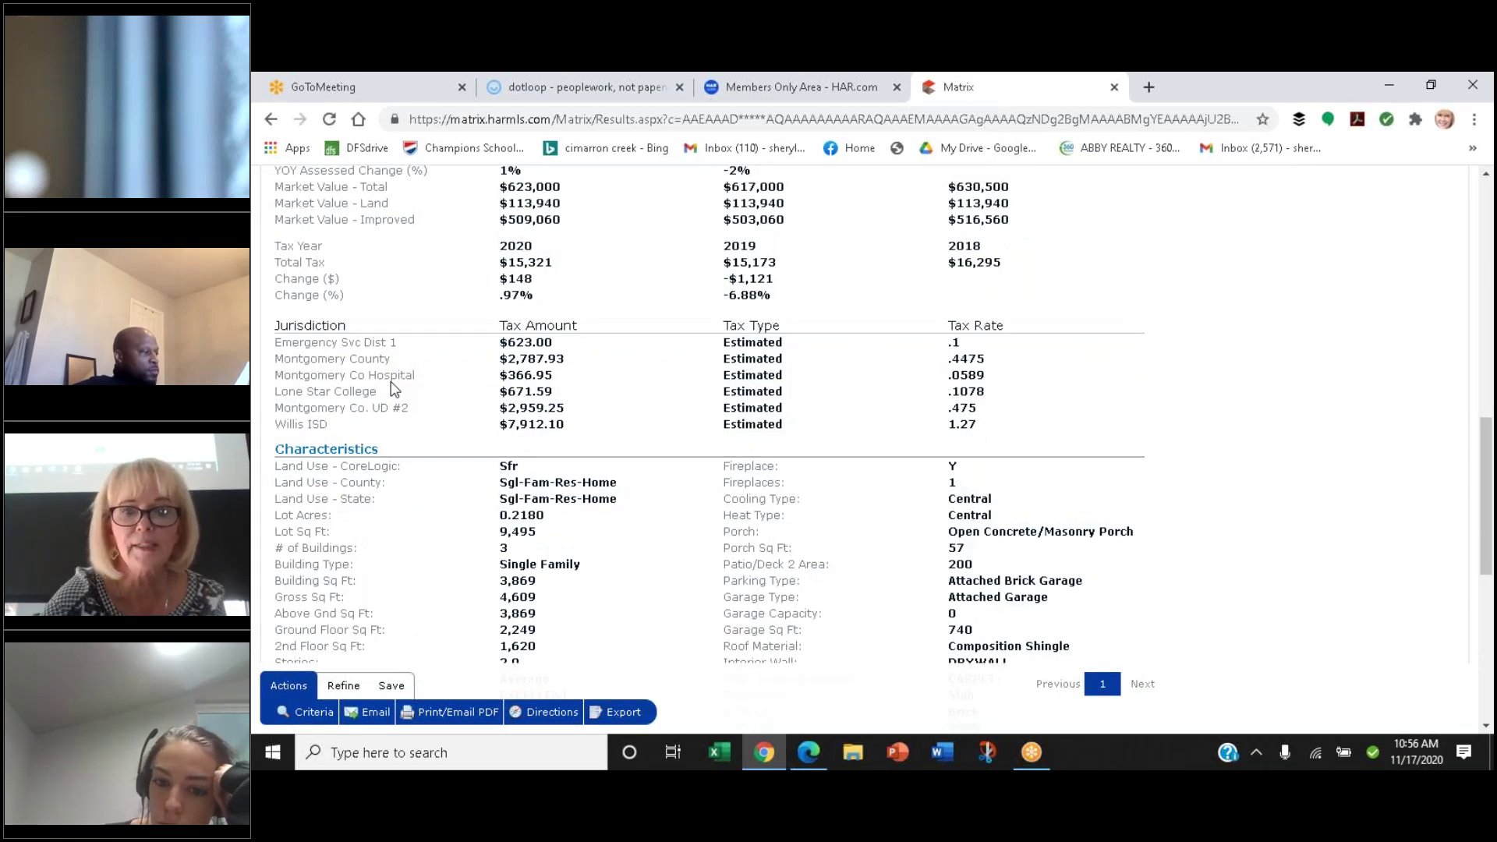
pyautogui.scroll(-2, 394, 388)
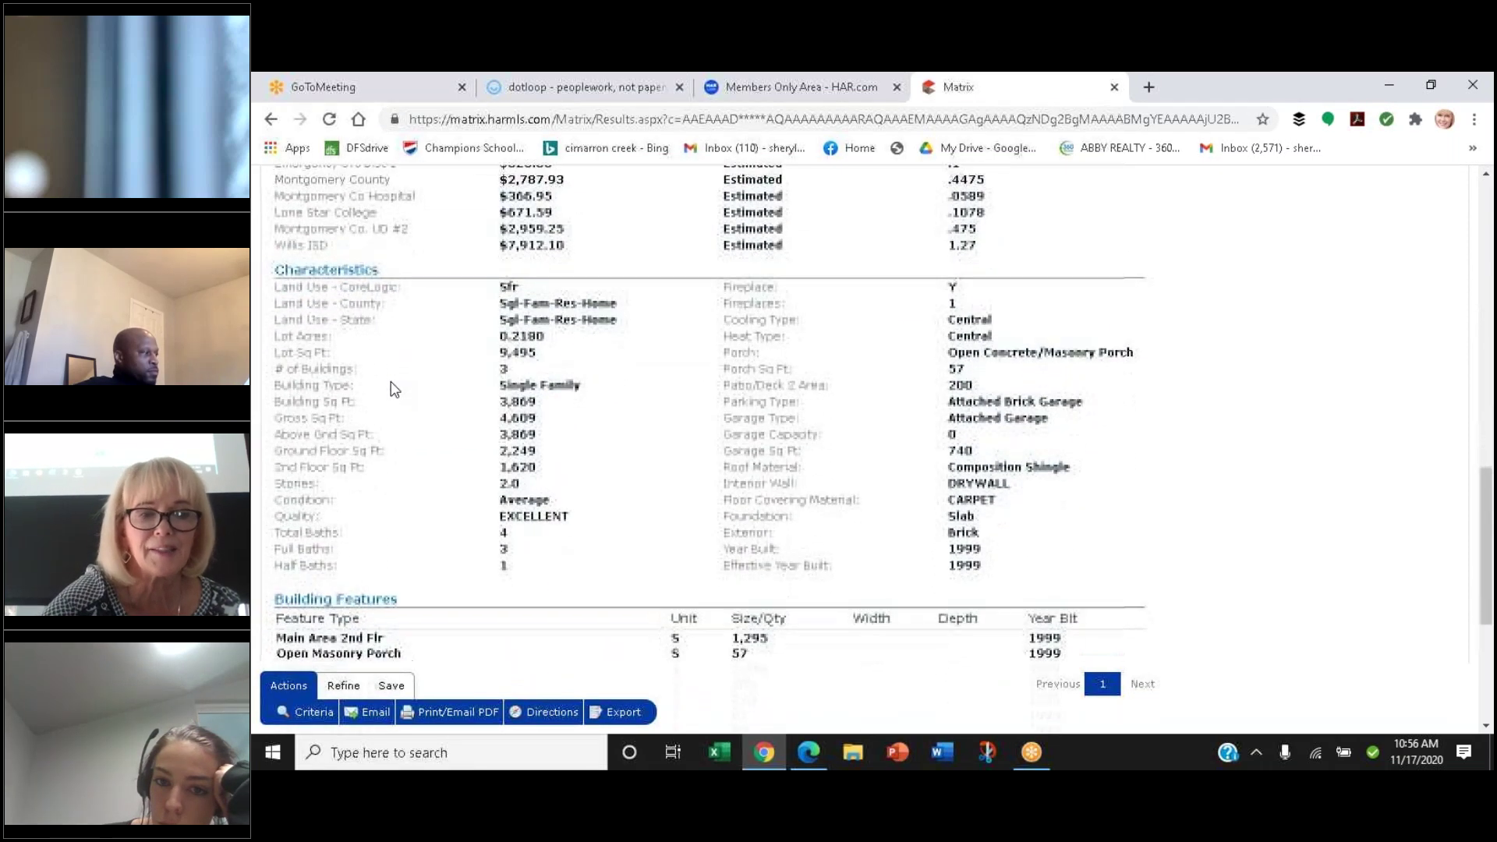
pyautogui.scroll(-3, 394, 388)
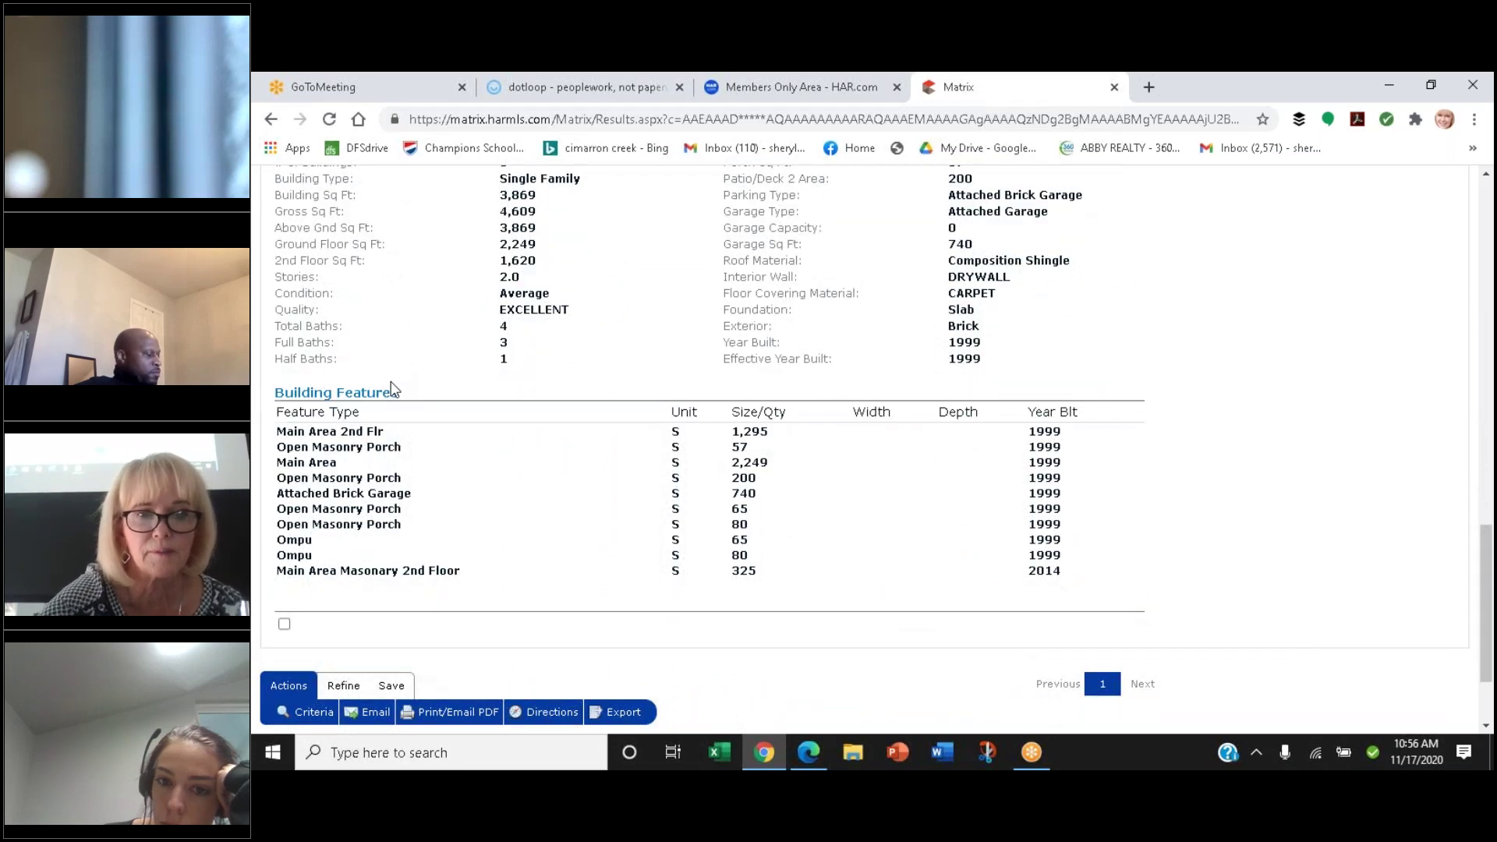
pyautogui.scroll(-2, 394, 388)
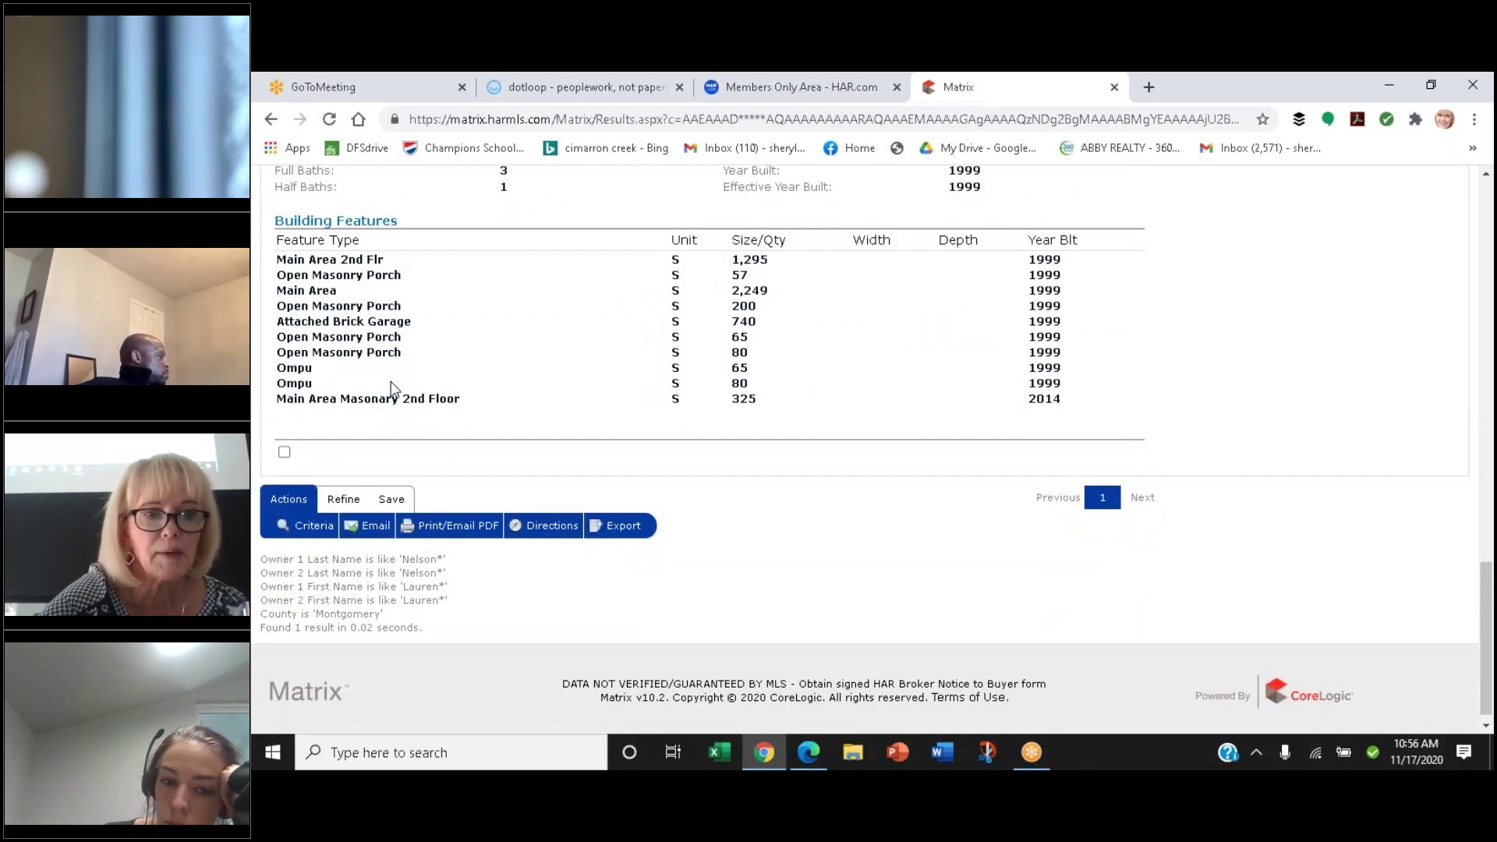
pyautogui.scroll(4, 394, 388)
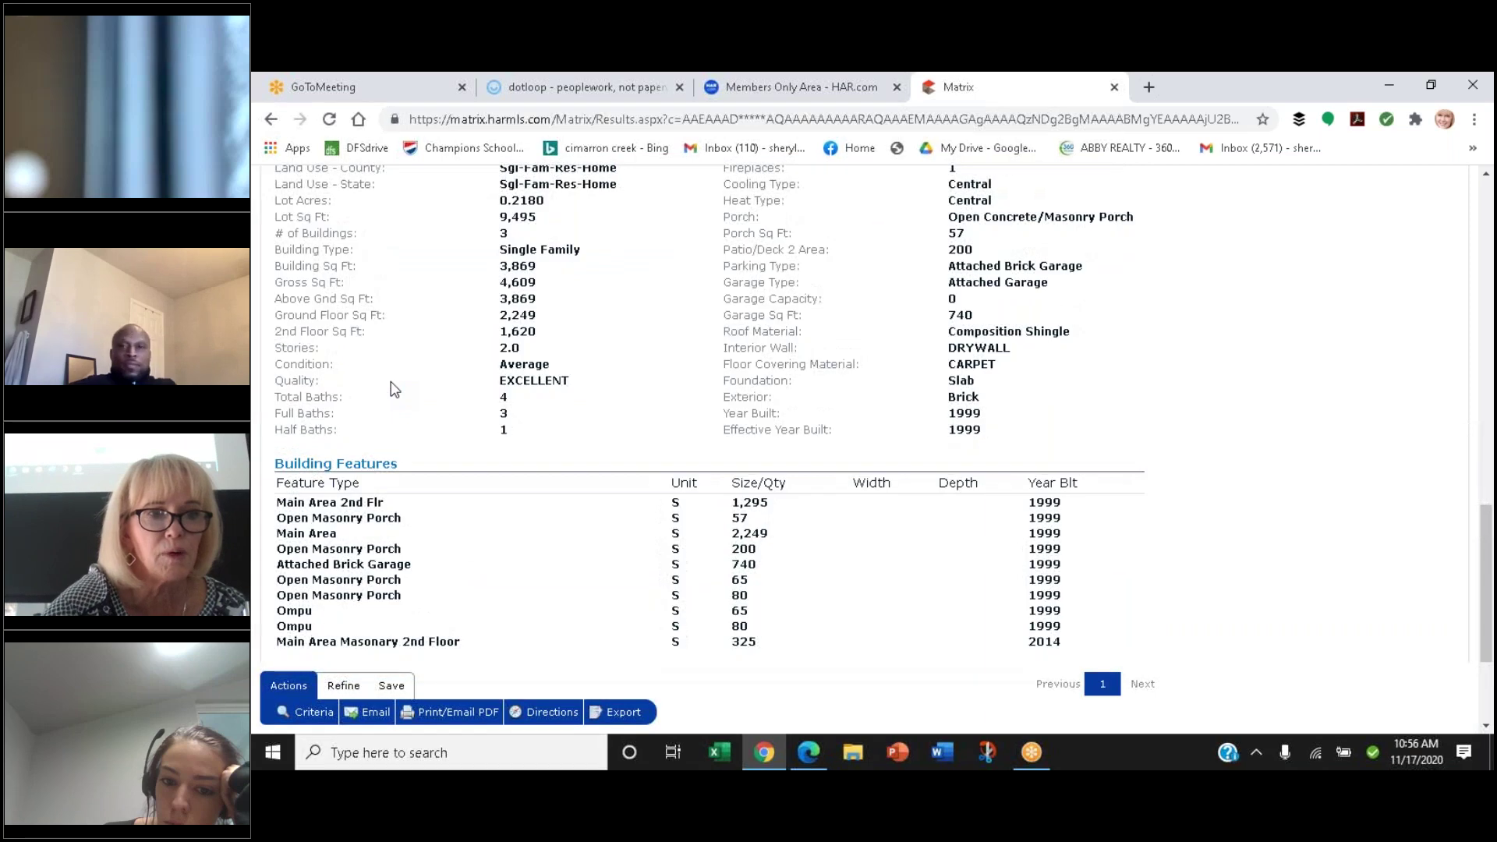
pyautogui.scroll(2, 394, 388)
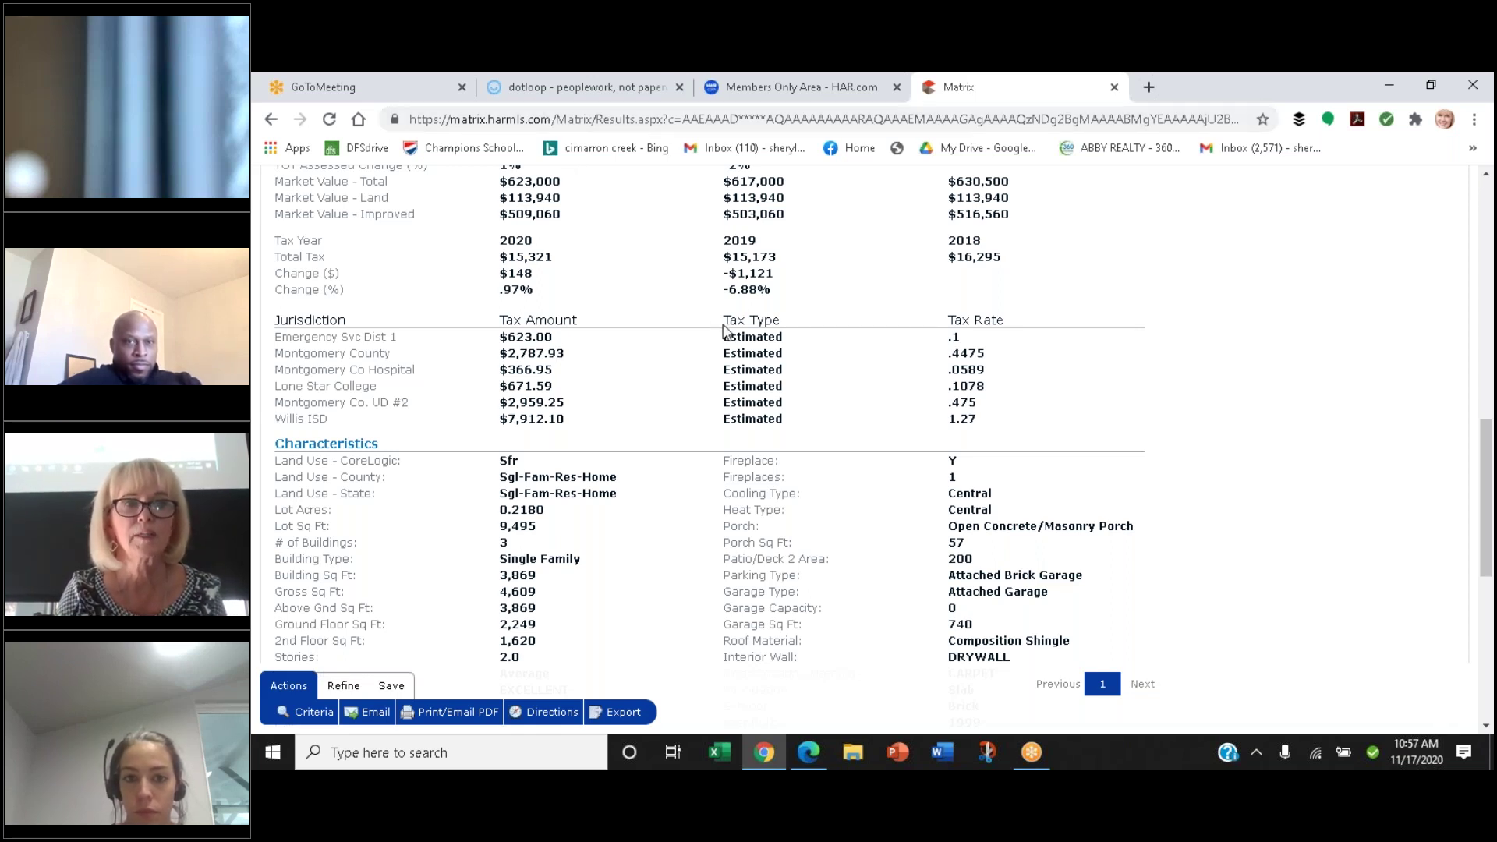
# Enter 'Mont Co UD #2' as the district name in paragraph 1 of the dotloop notice
pyautogui.click(550, 91)
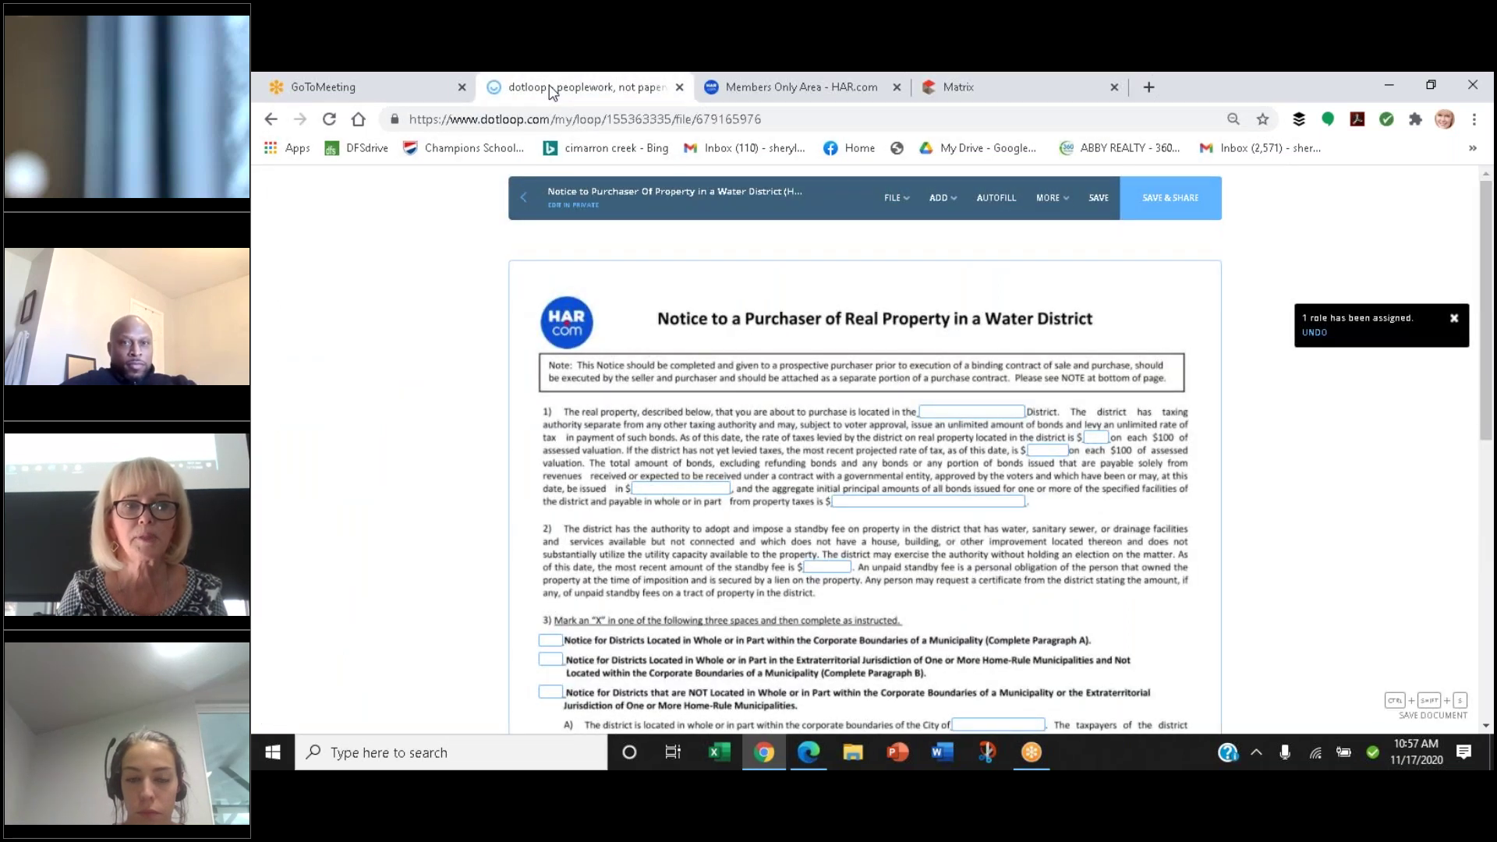
pyautogui.click(939, 412)
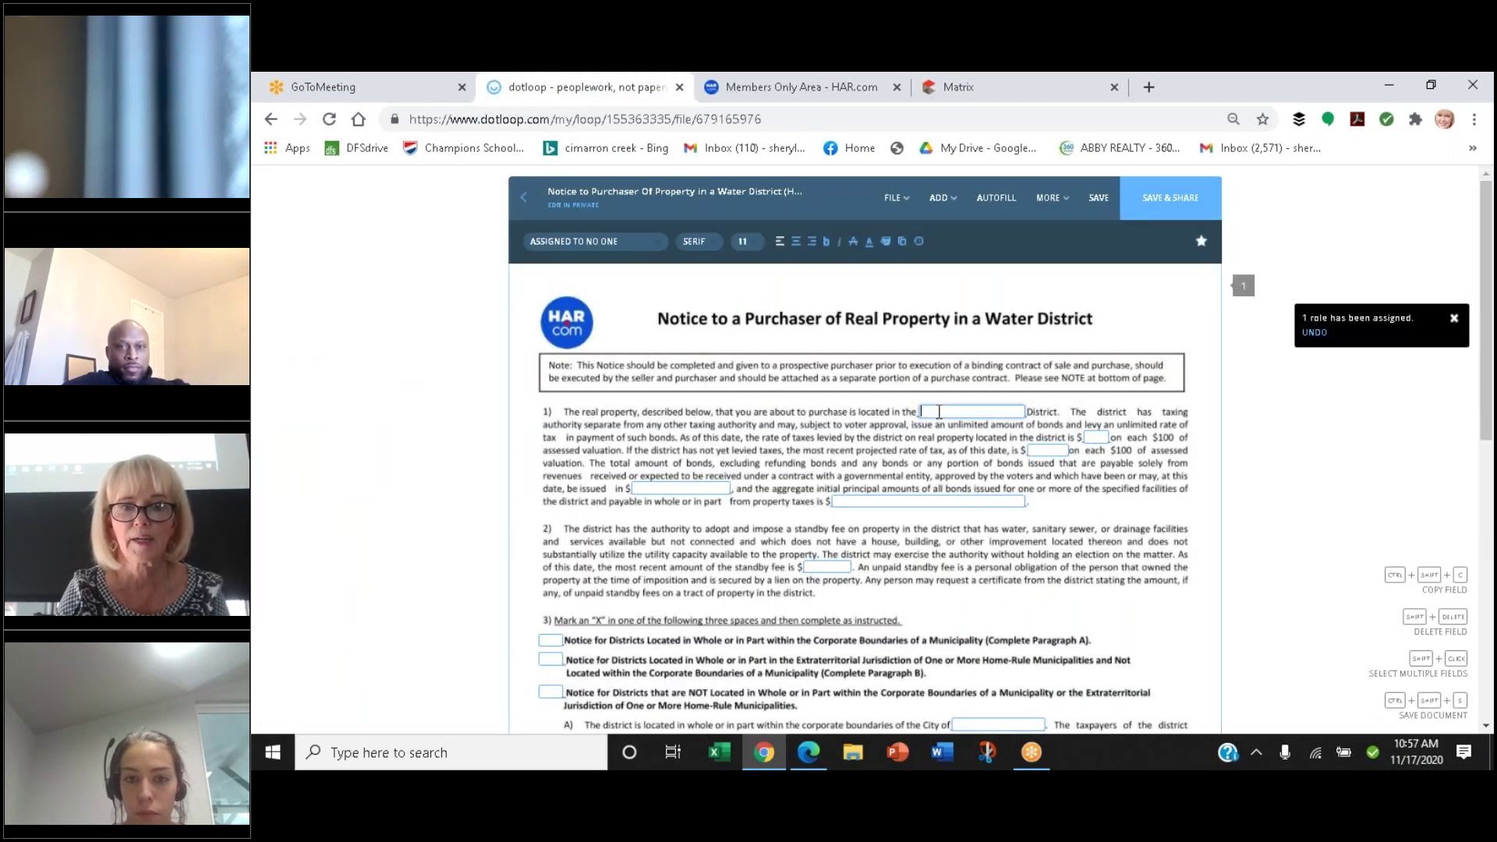
pyautogui.write('Mont Co UD #2')
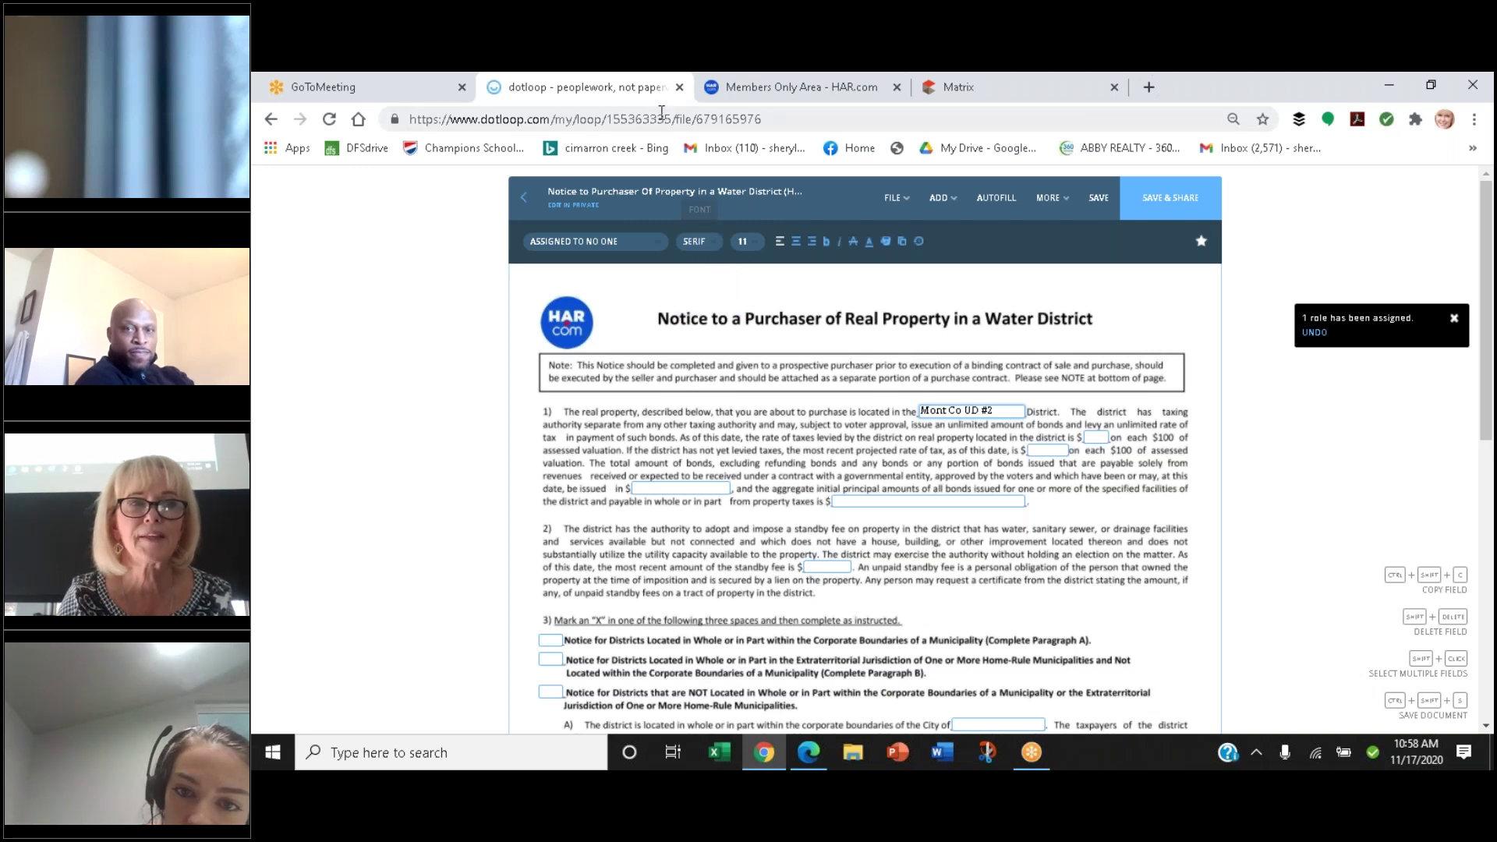
pyautogui.click(711, 99)
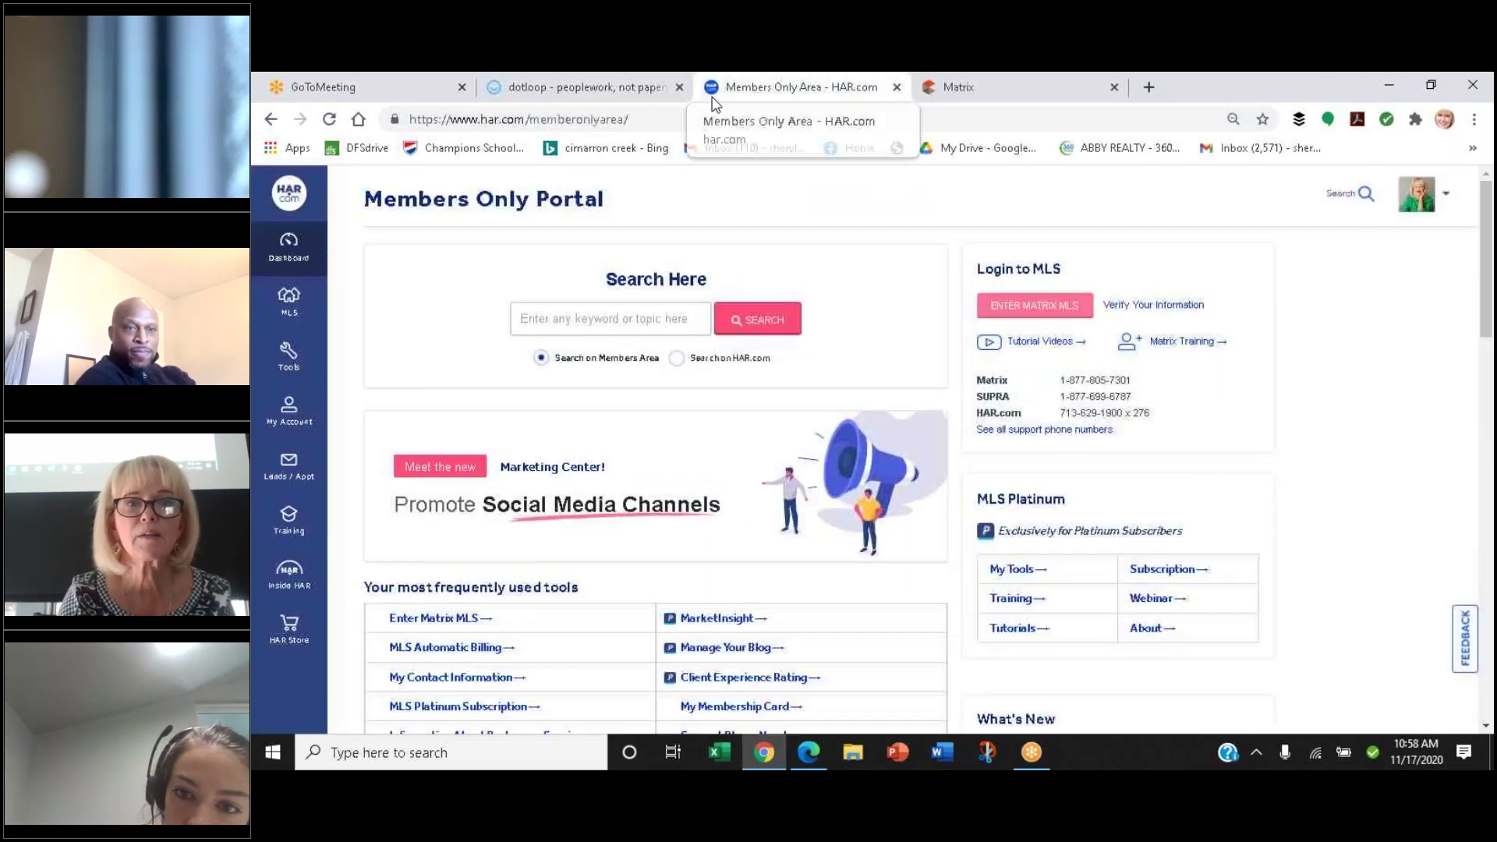
# Back on the Matrix property record, open MUD Bond Information from the Public Records menu
pyautogui.click(938, 105)
pyautogui.moveTo(1489, 493); pyautogui.dragTo(1487, 234)
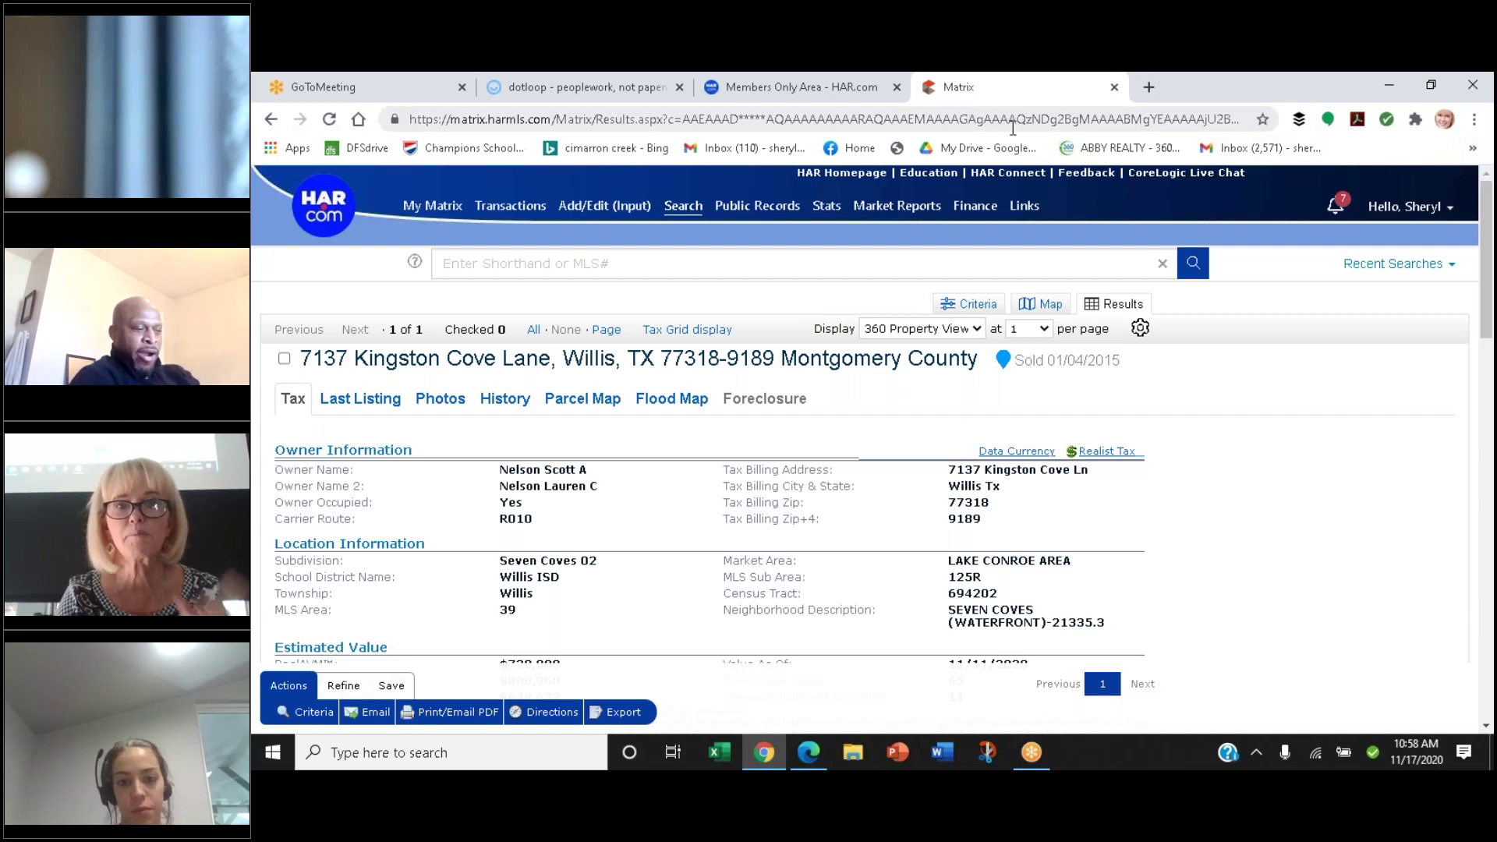
pyautogui.moveTo(755, 207)
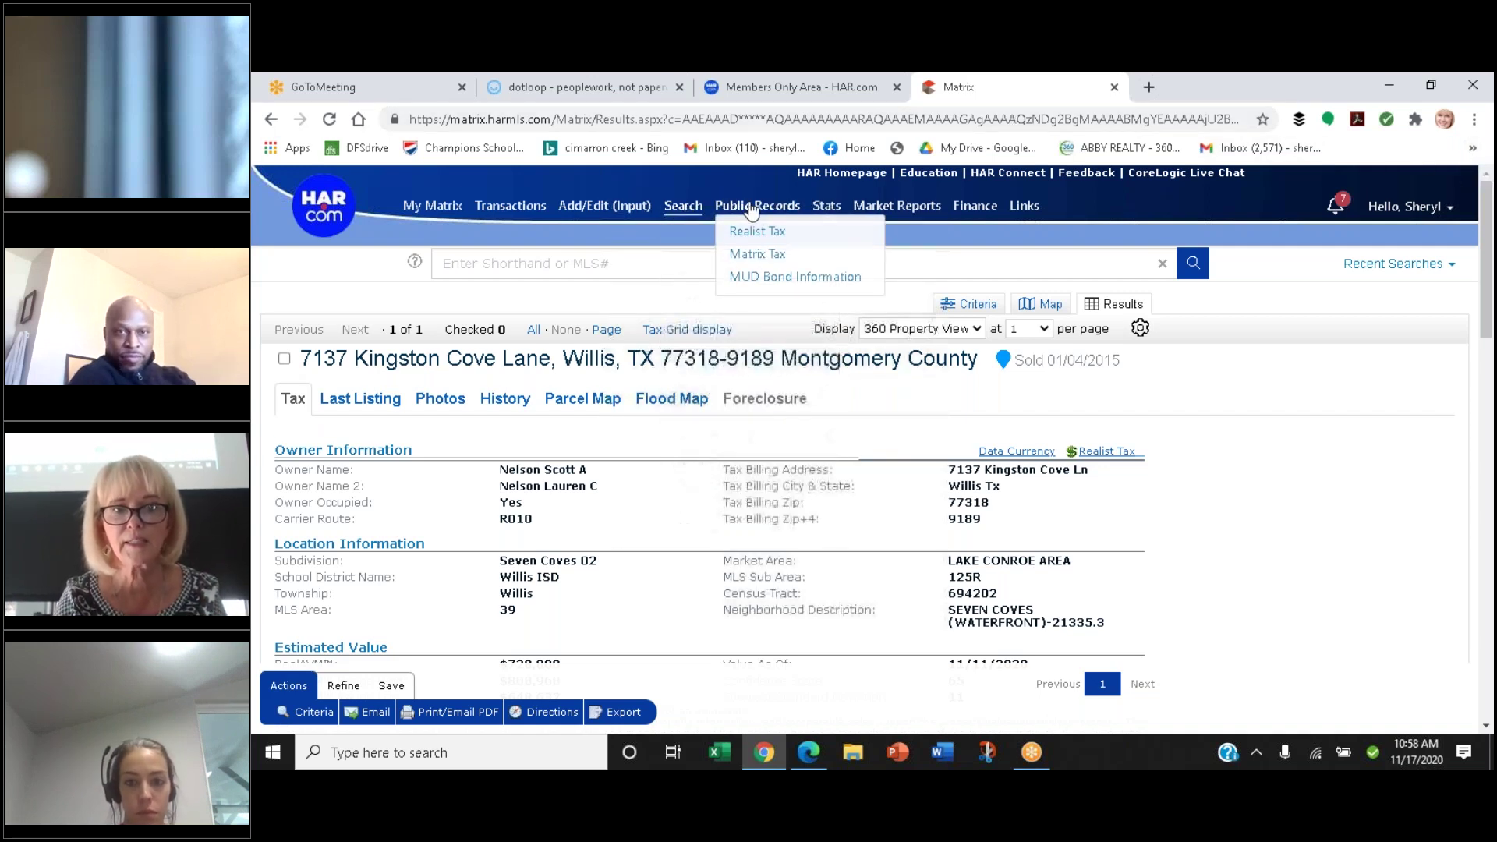
pyautogui.click(760, 279)
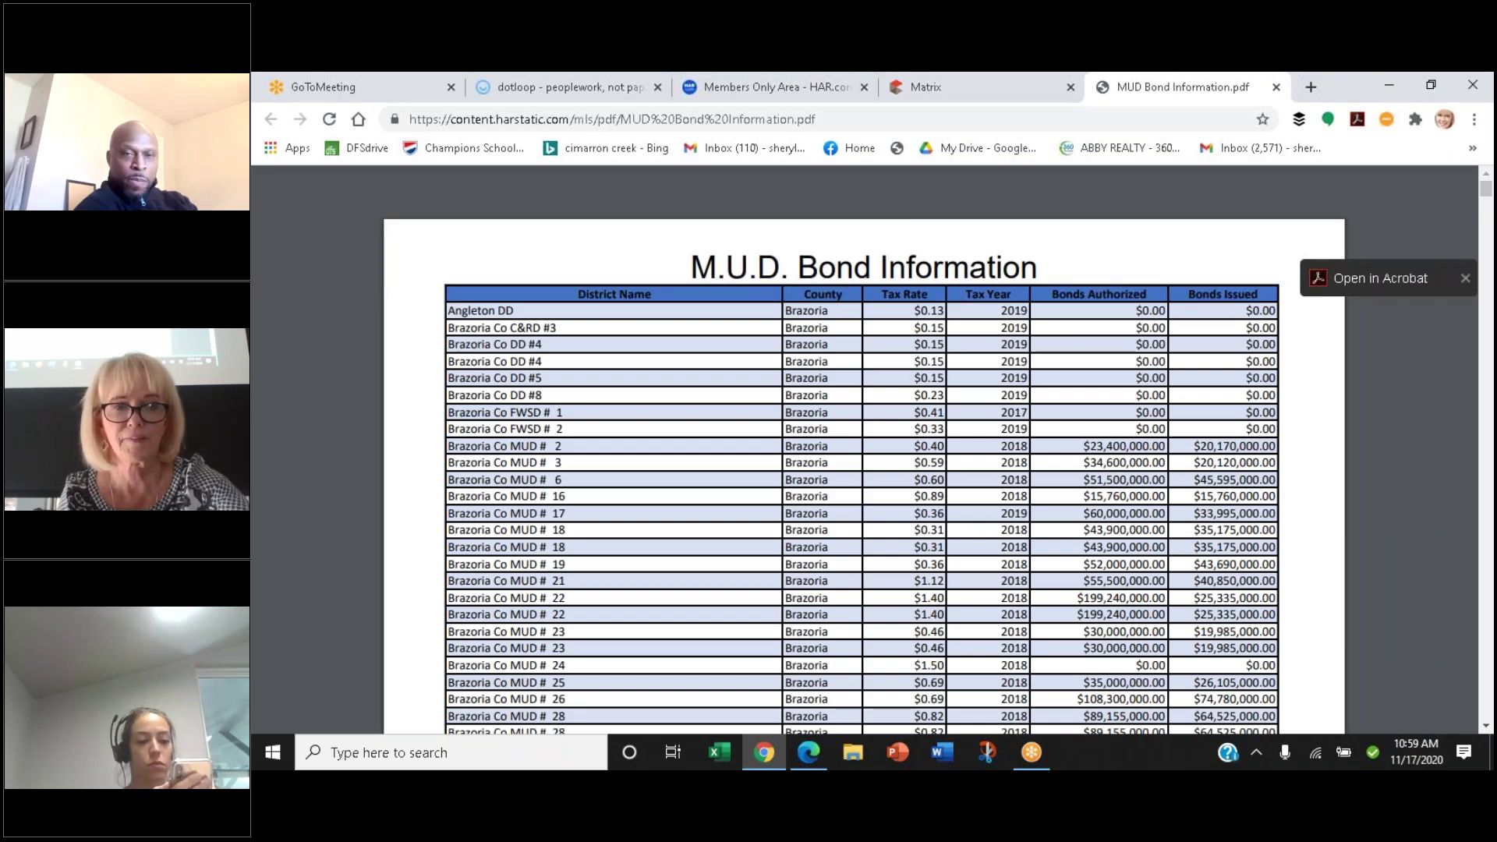
# Scroll through the MUD Bond Information PDF's district tables of 2018 tax rates and bonds
pyautogui.scroll(-3, 762, 287)
pyautogui.scroll(-9, 761, 286)
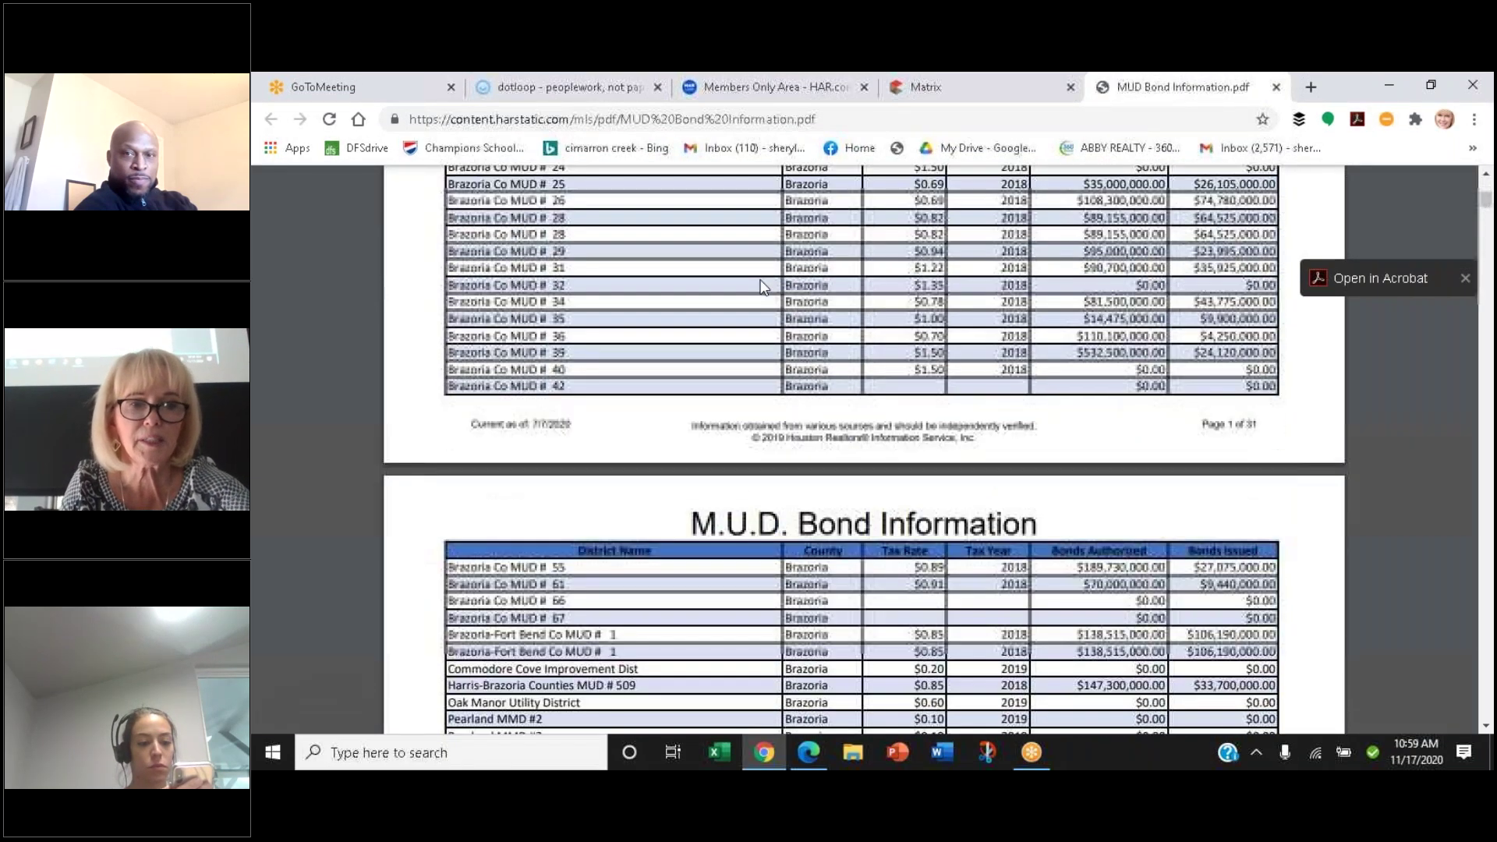
pyautogui.scroll(4, 761, 286)
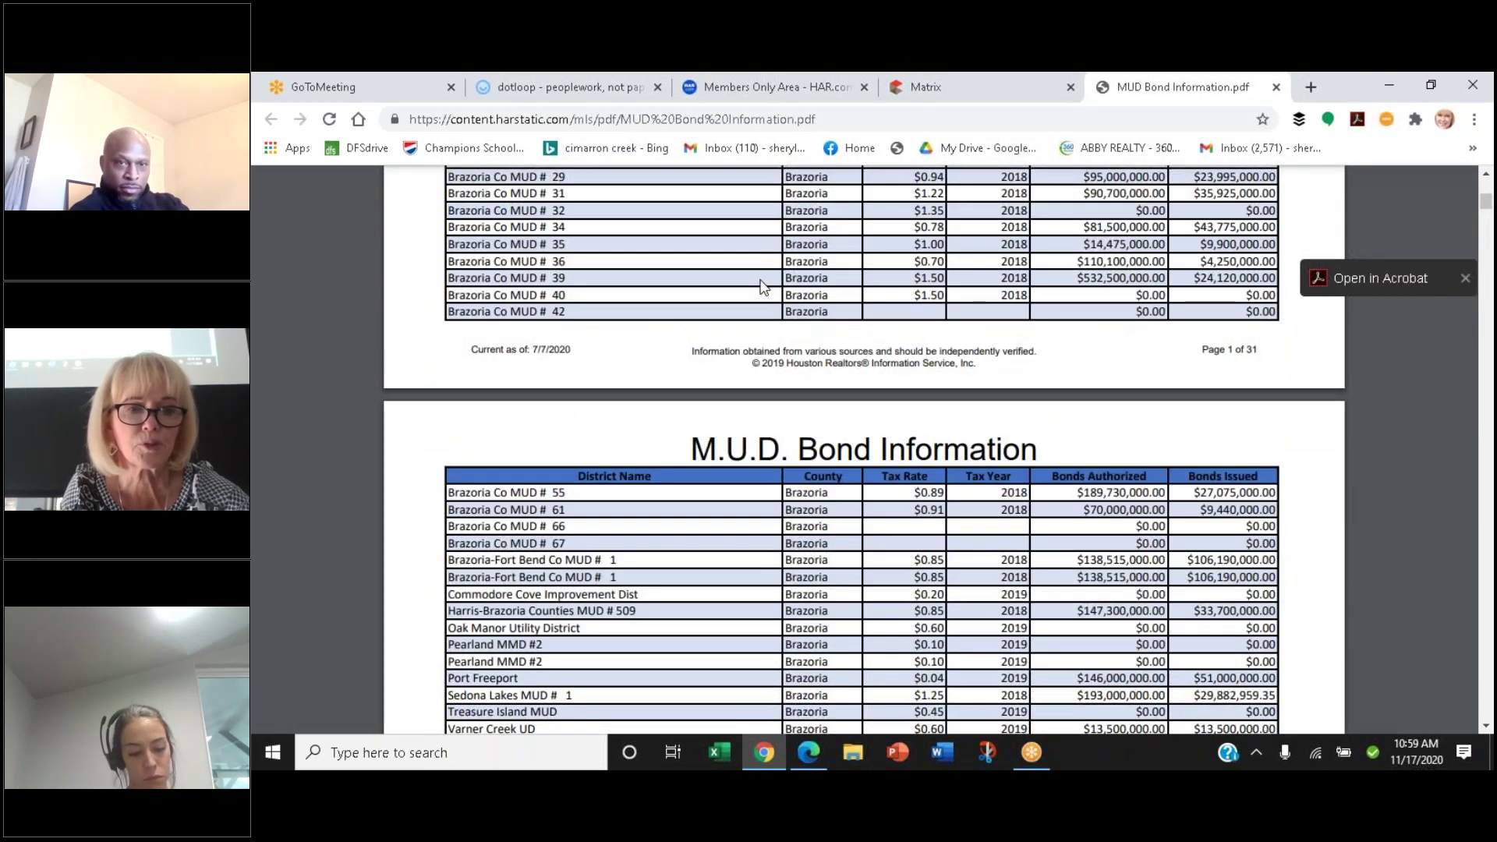
pyautogui.scroll(-2, 762, 287)
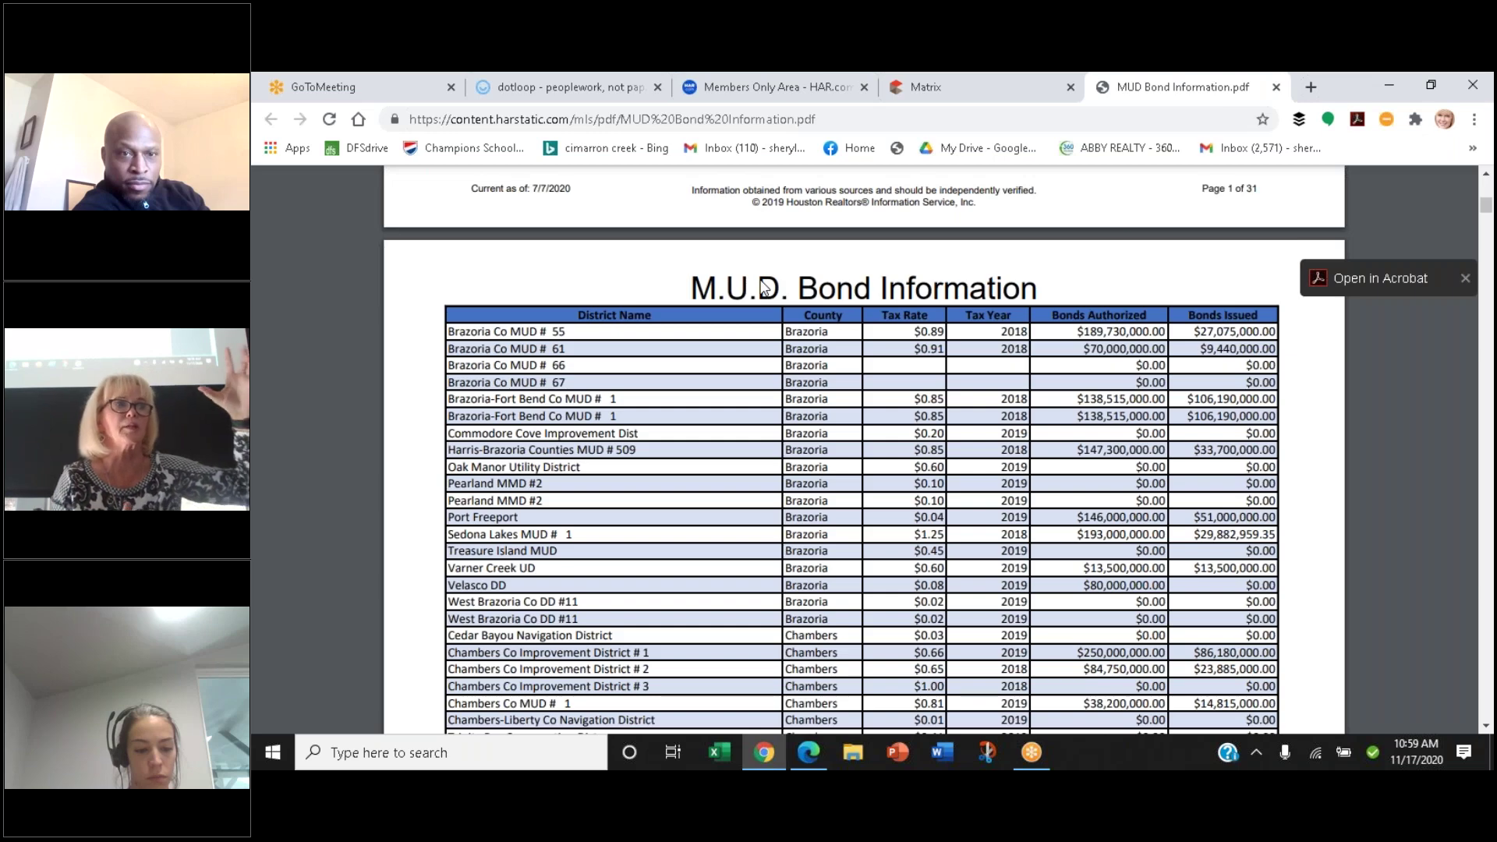
pyautogui.scroll(-10, 764, 287)
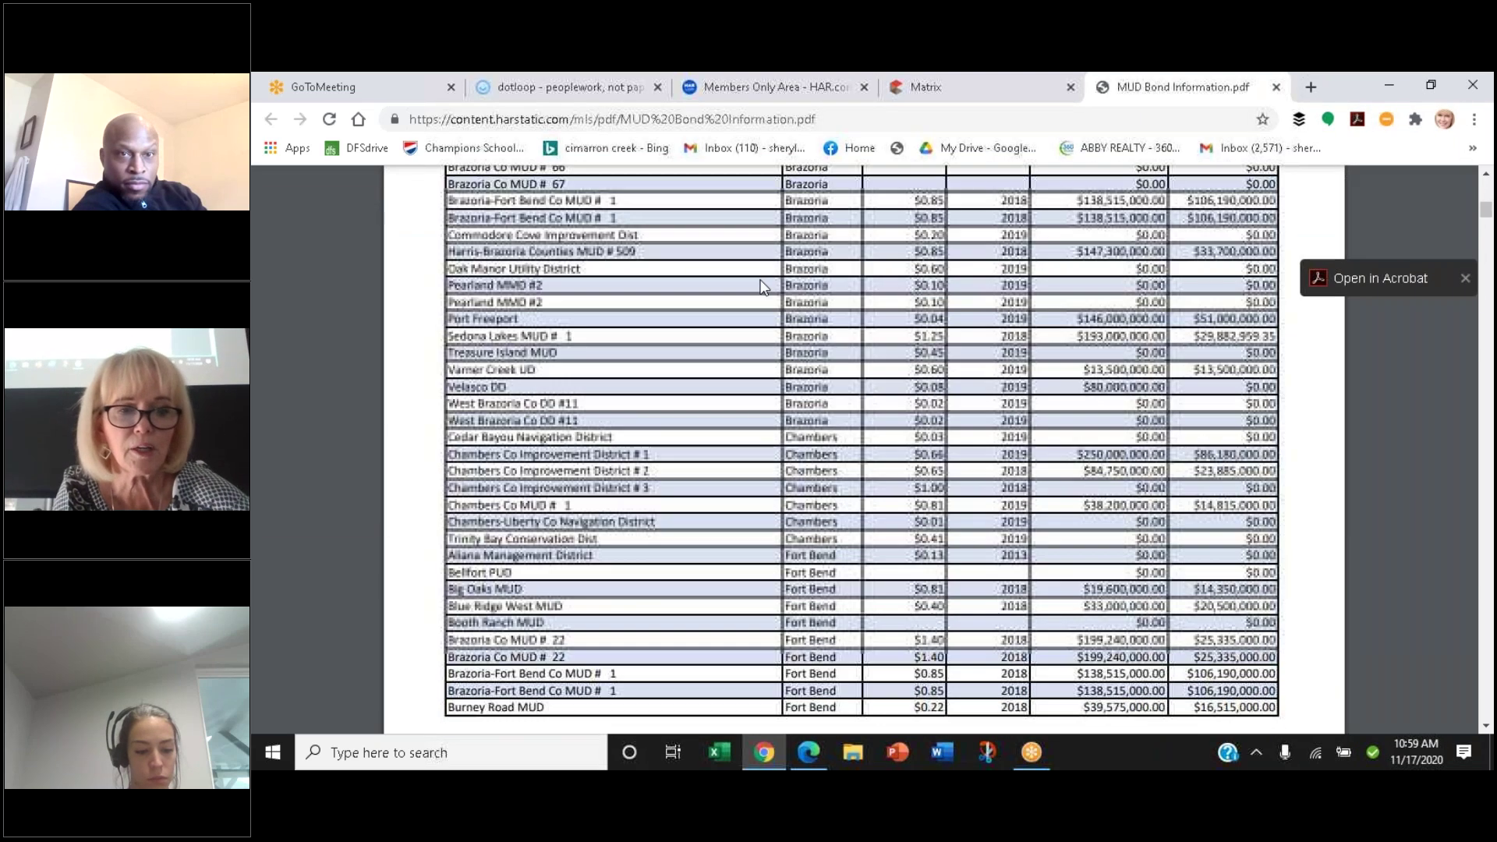
pyautogui.scroll(-12, 763, 287)
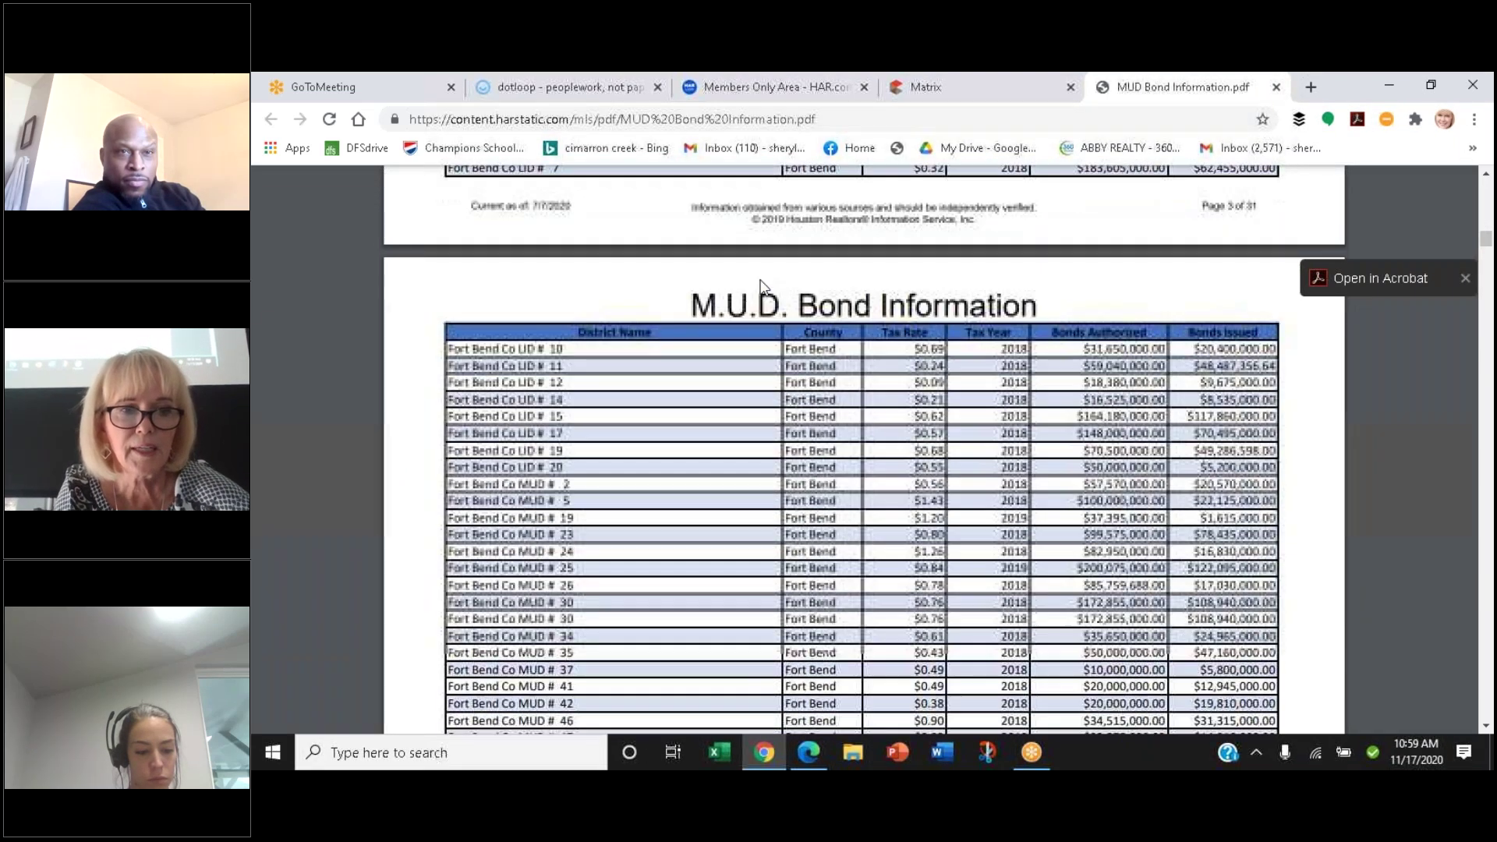
pyautogui.scroll(-12, 764, 287)
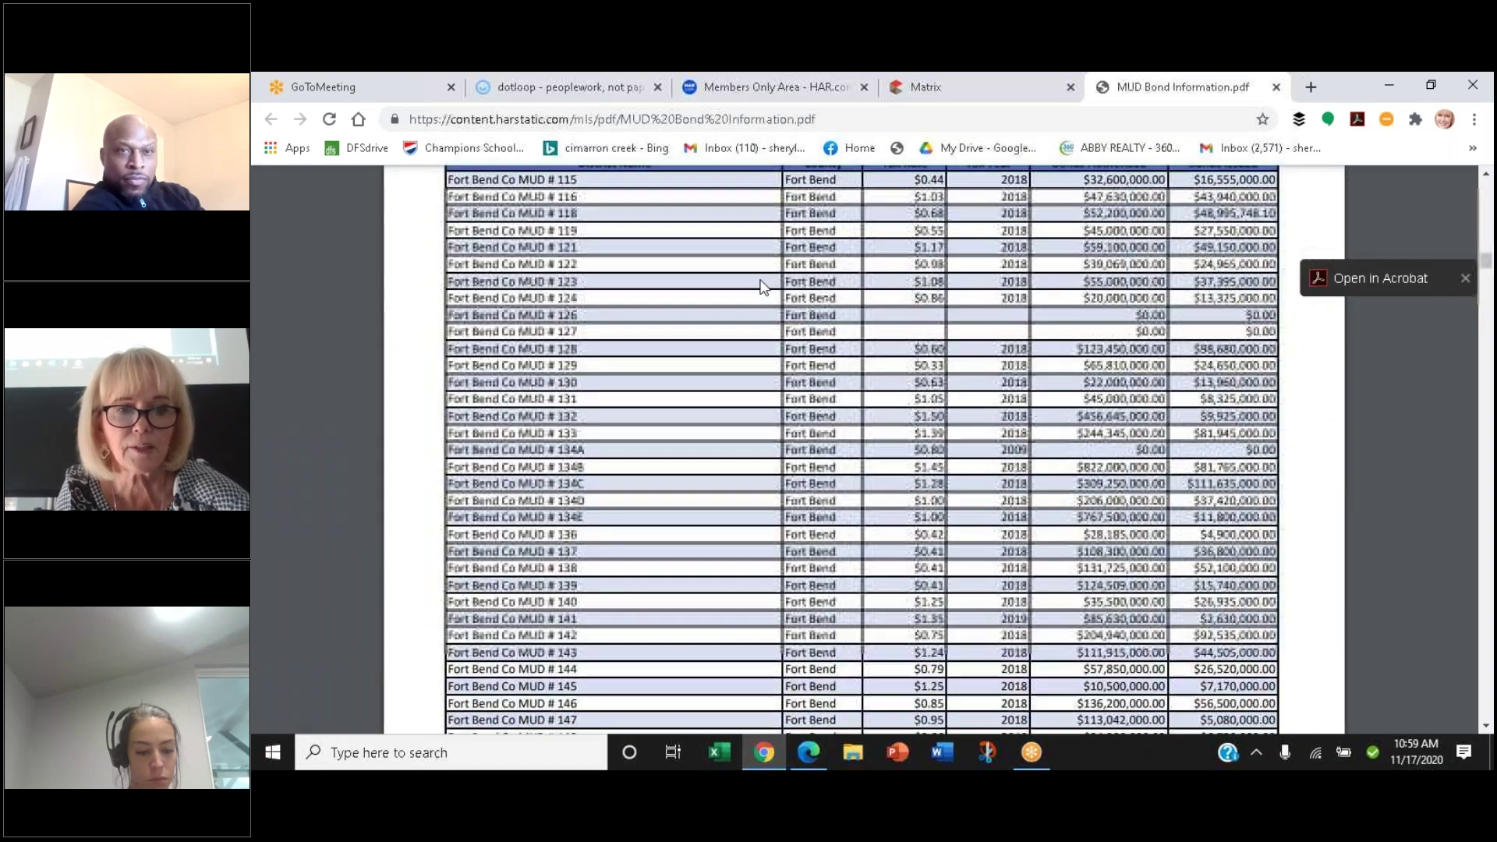
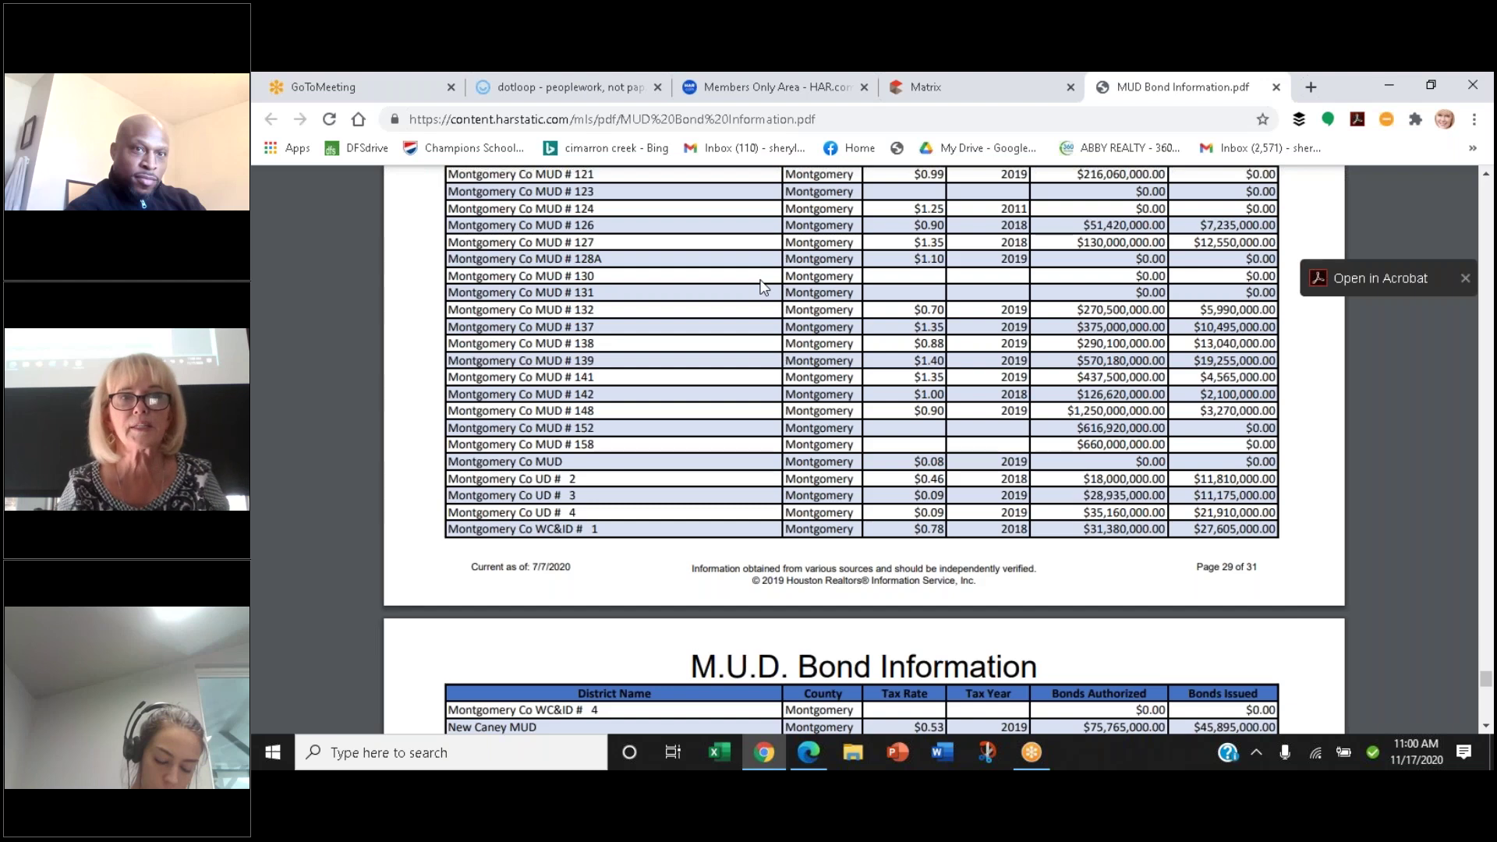
# Return from the MUD Bond PDF to the dotloop water district notice
pyautogui.click(546, 86)
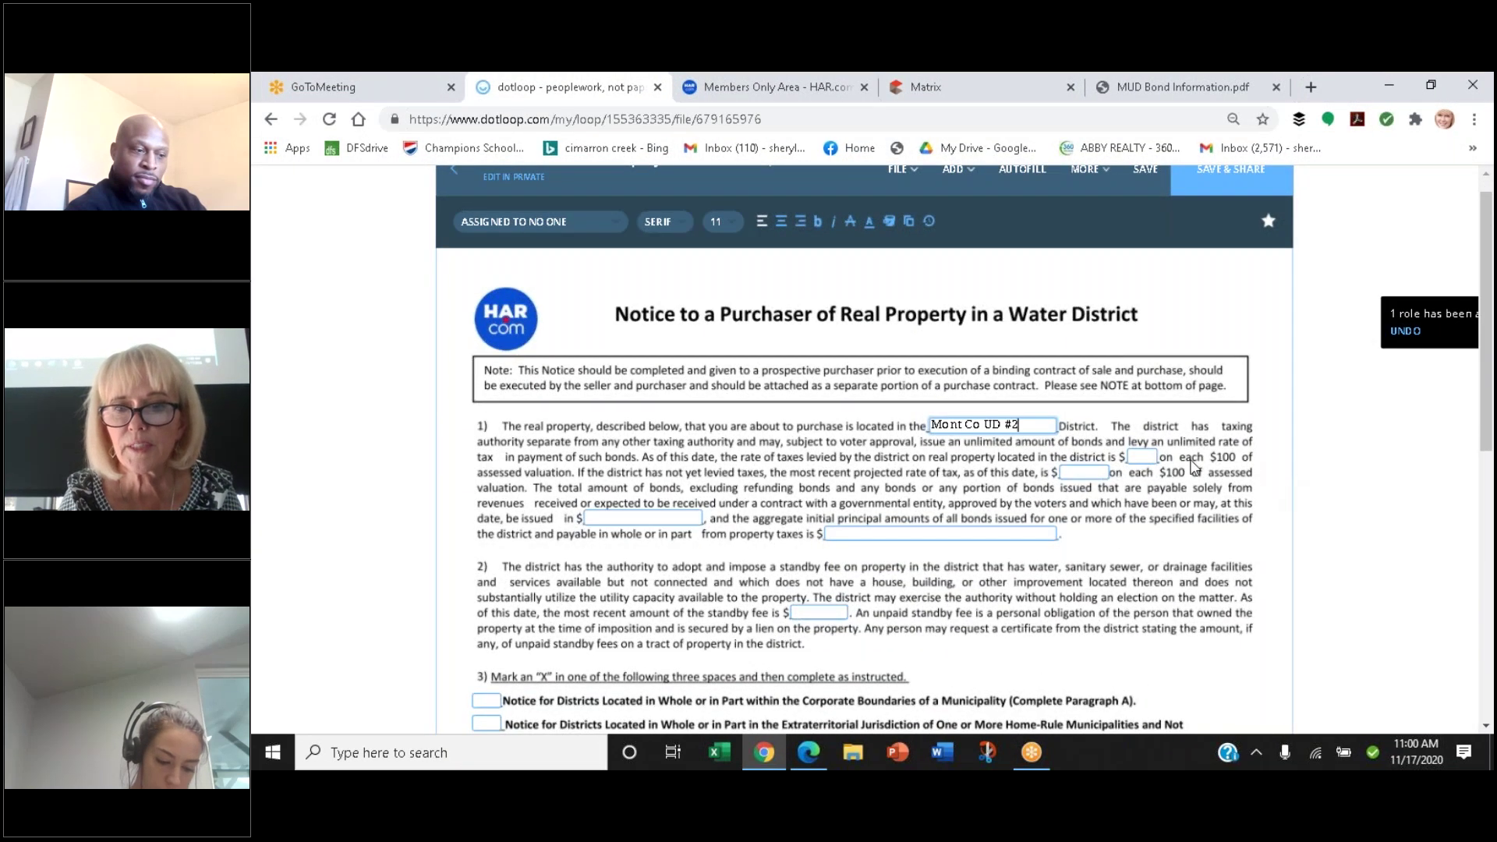
# Enter .46 as the district's current tax rate, checking the tax record and bond table
pyautogui.click(1143, 458)
pyautogui.write('.45')
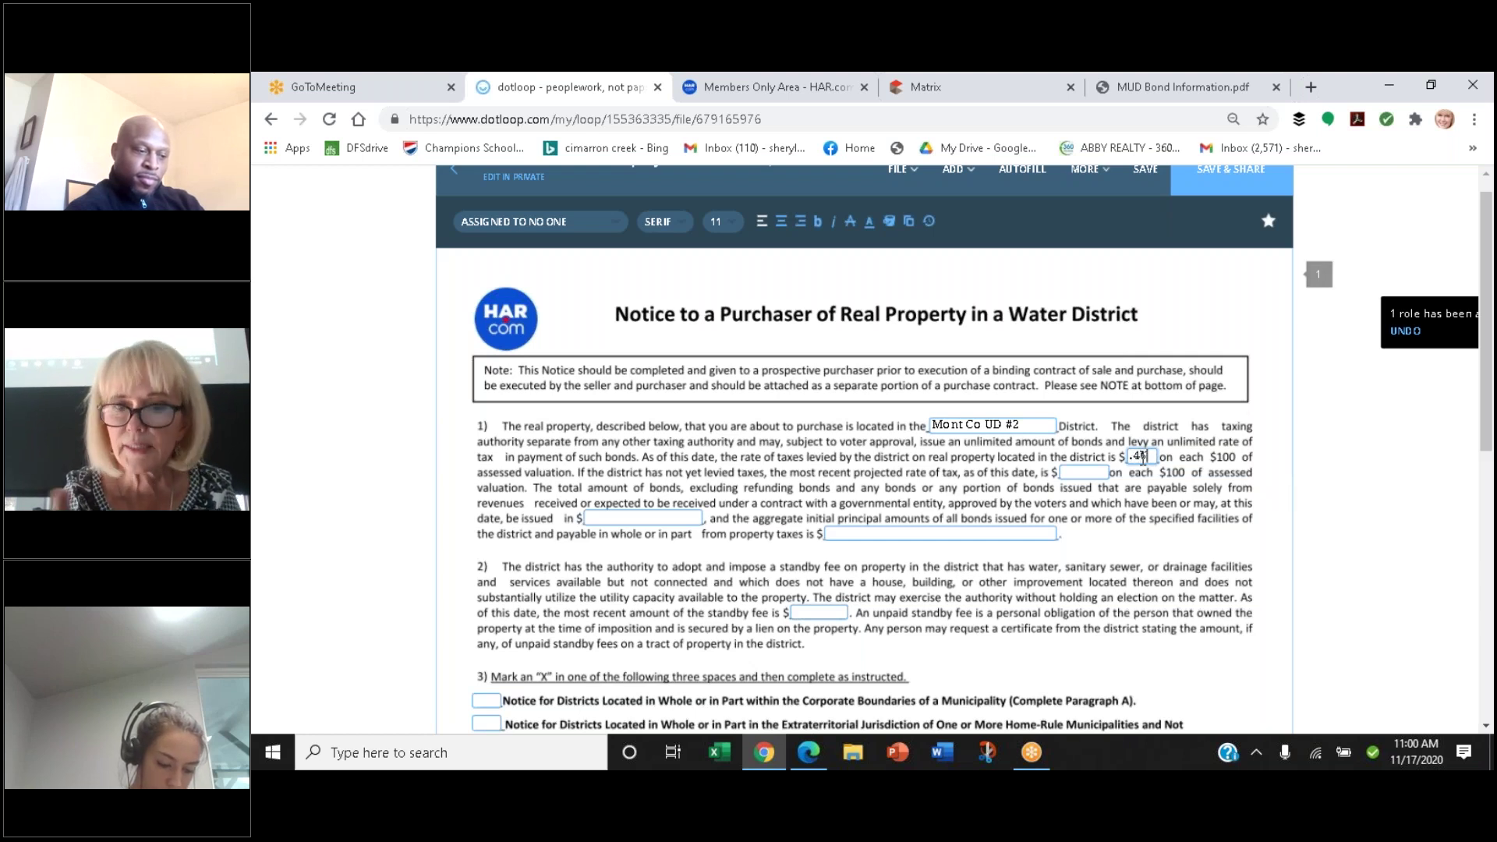
pyautogui.press('BackSpace')
pyautogui.write('6')
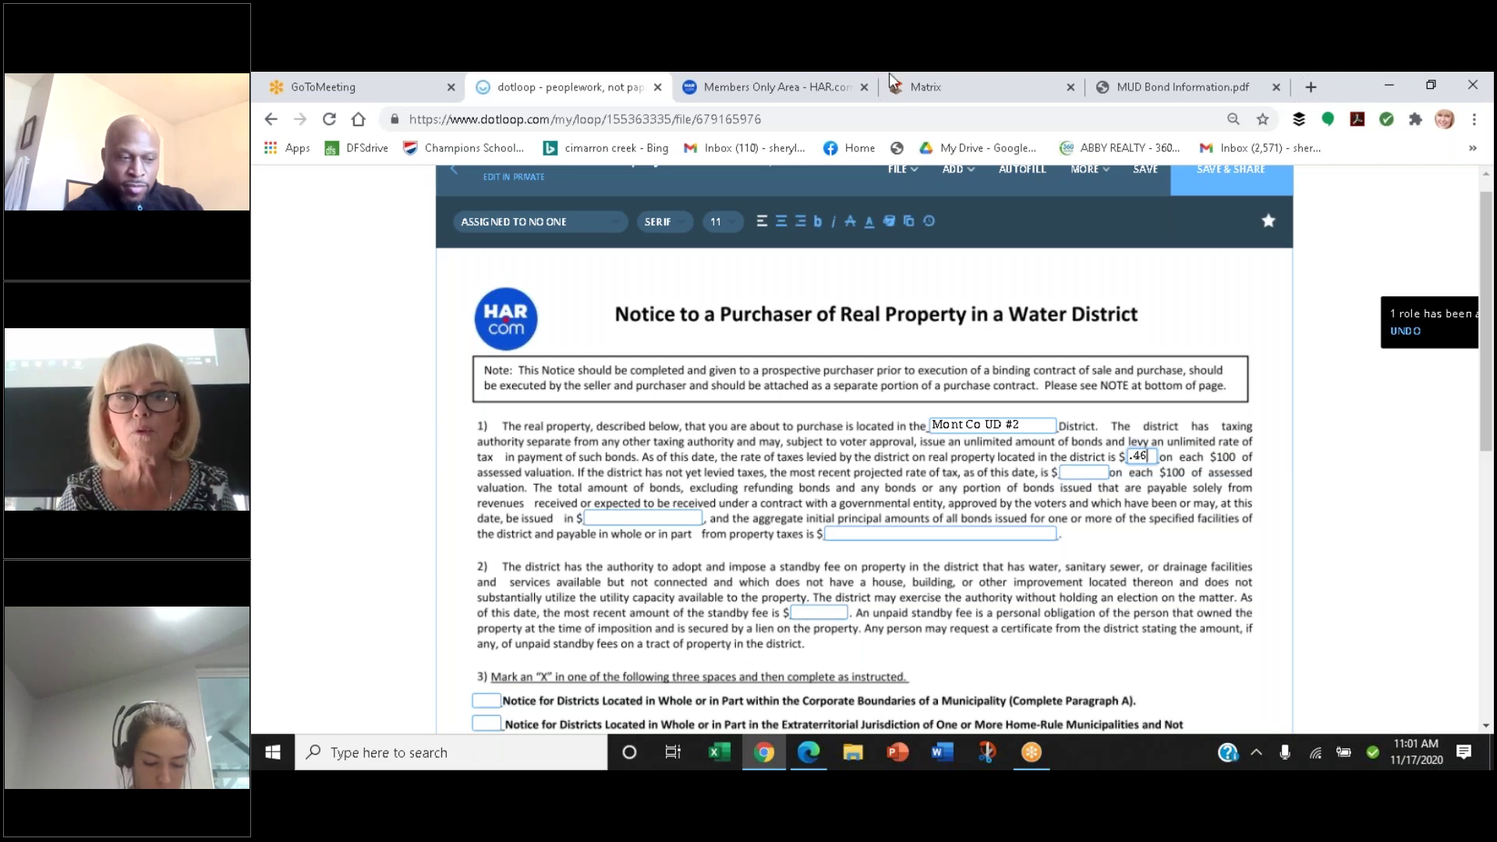
pyautogui.click(904, 89)
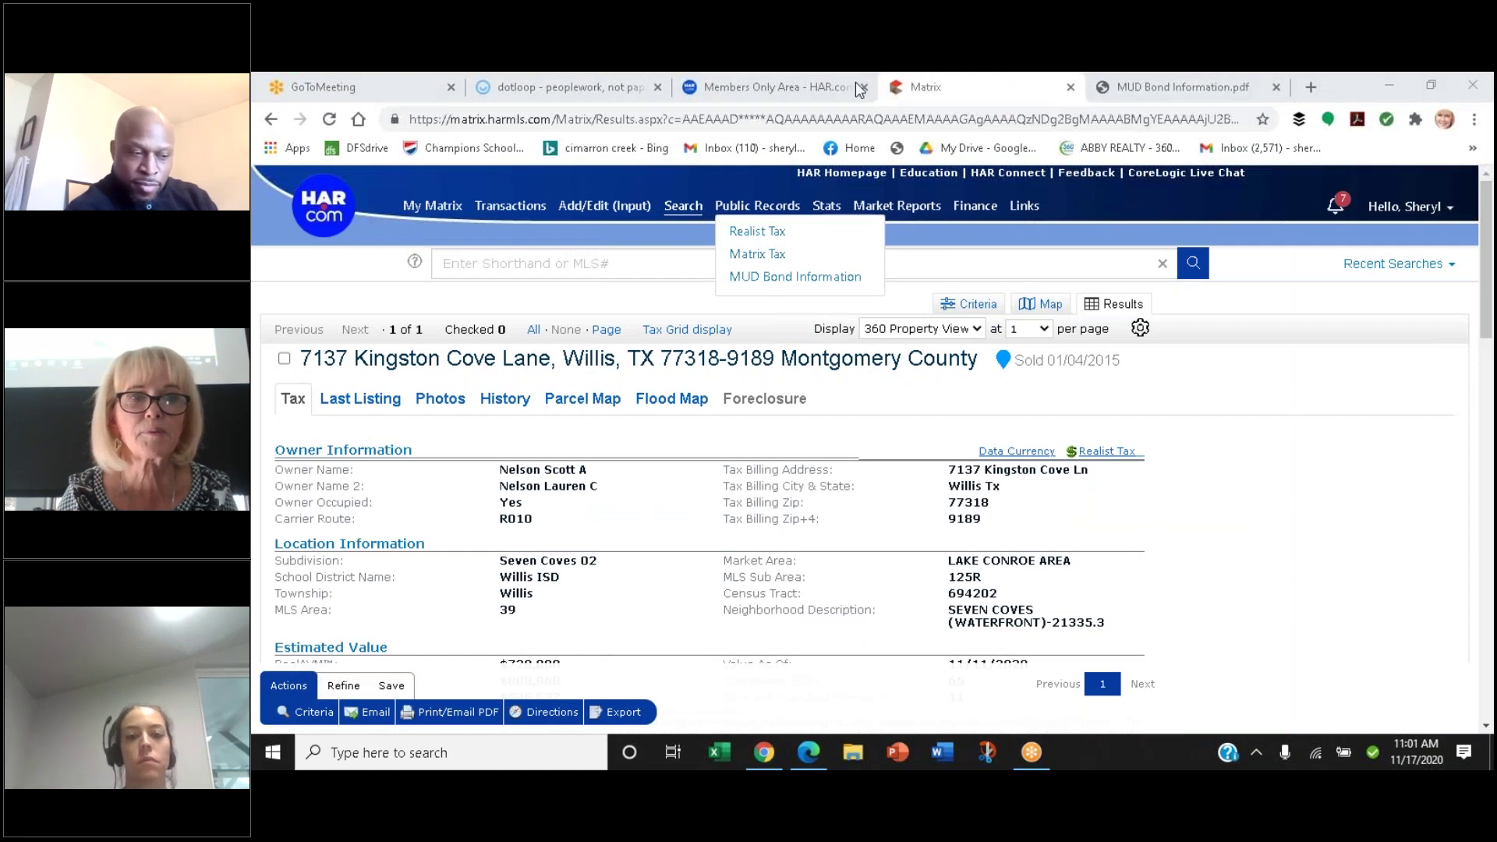
pyautogui.click(1231, 78)
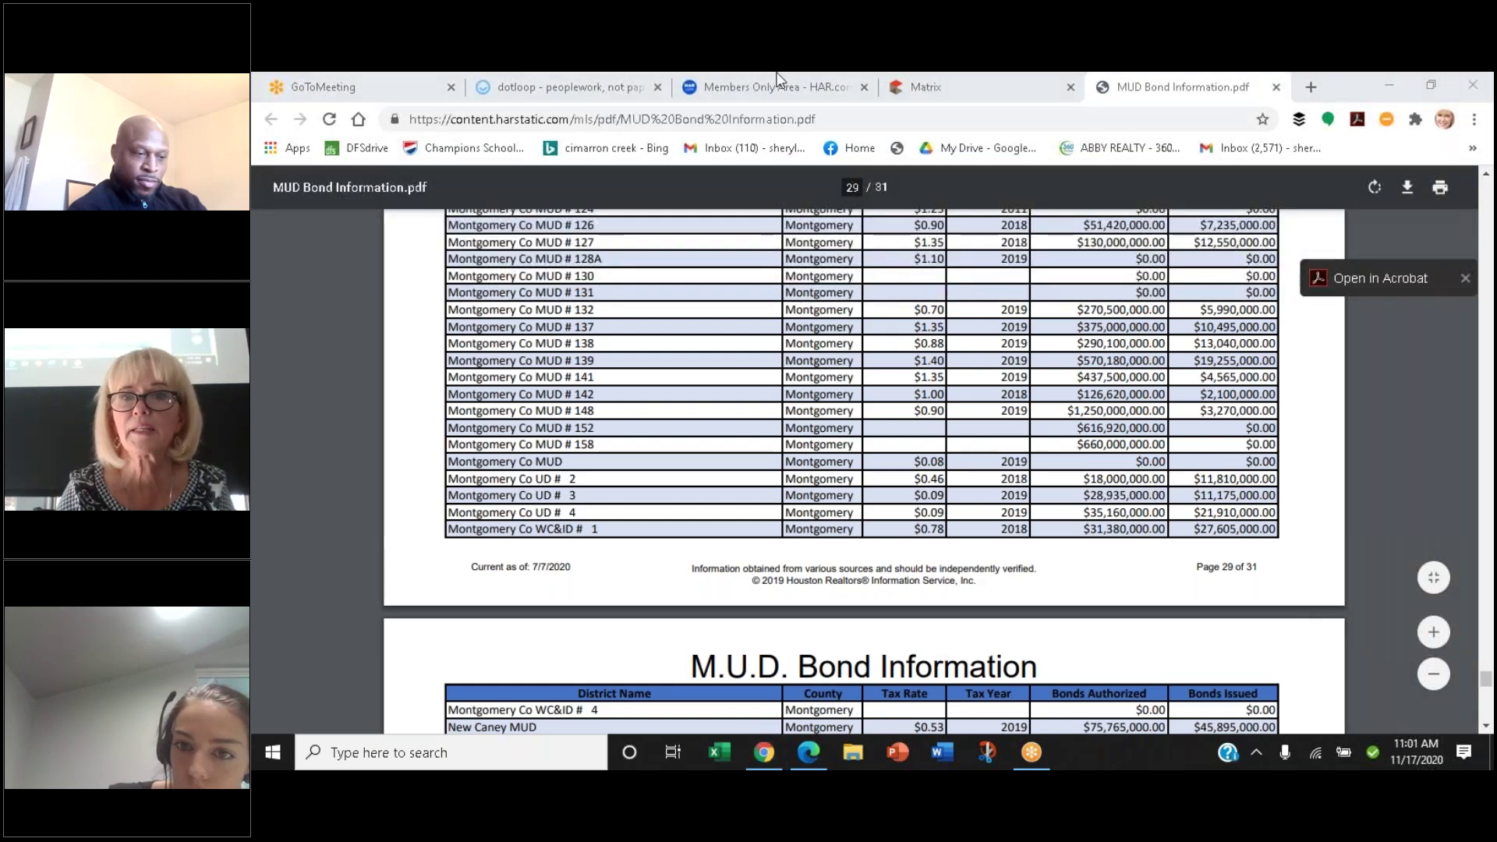
pyautogui.click(527, 92)
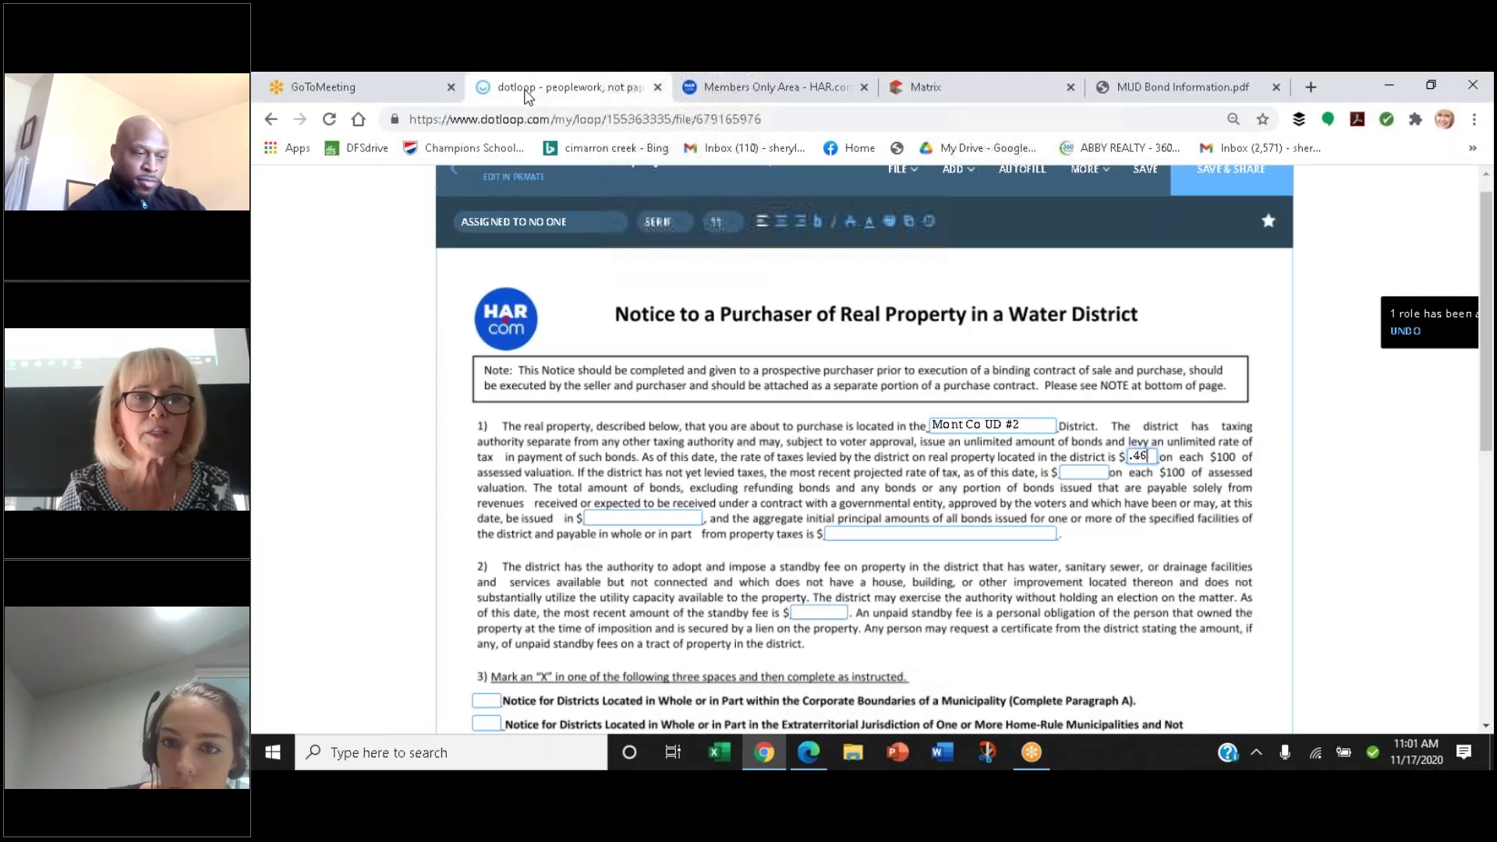
# Enter .46 as the projected tax rate and look up the district's bond figures
pyautogui.click(1075, 471)
pyautogui.write('.46')
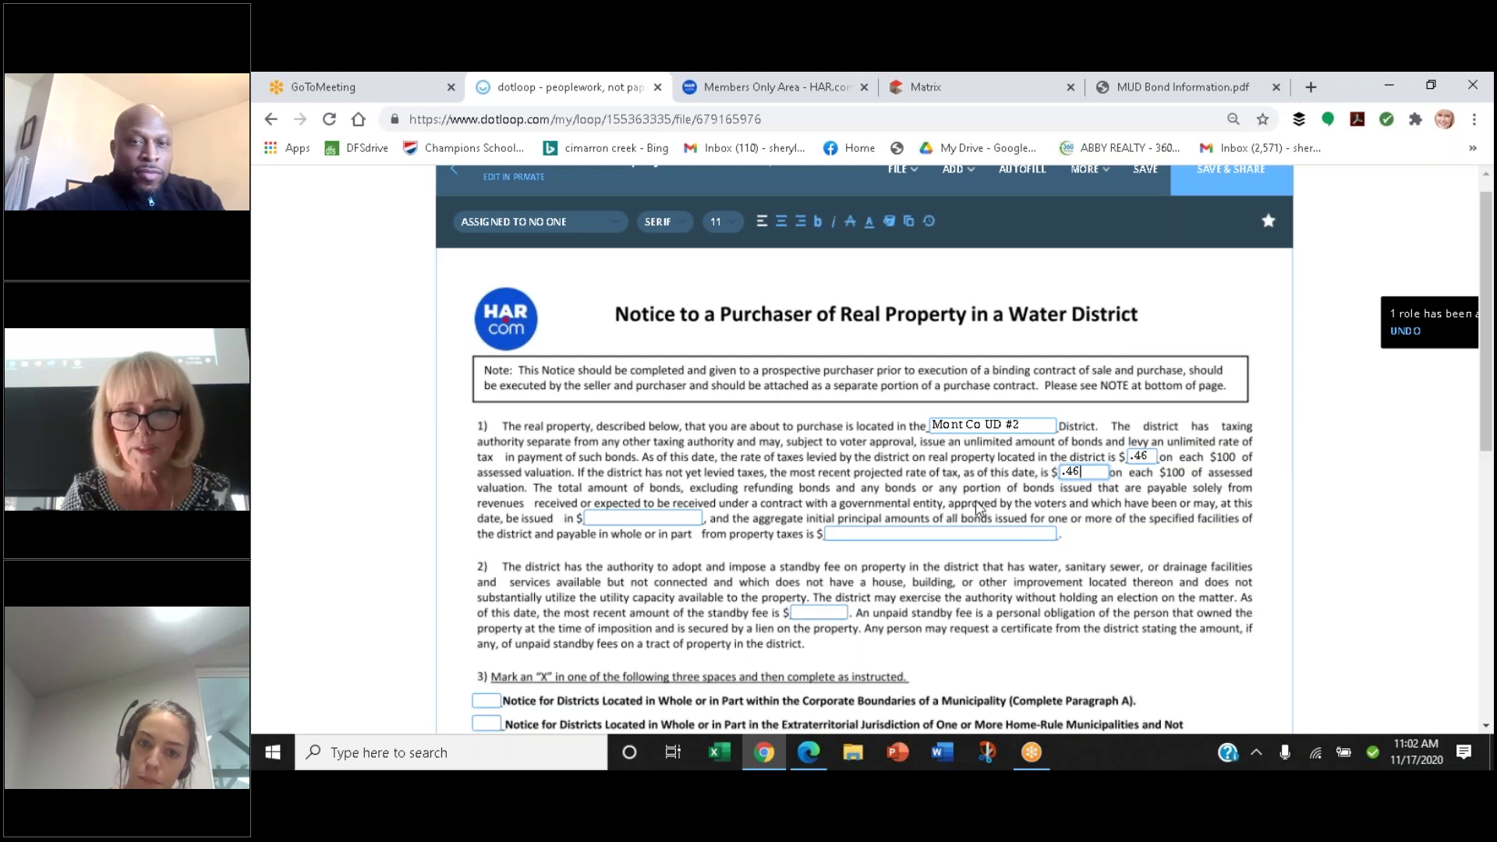
pyautogui.click(600, 497)
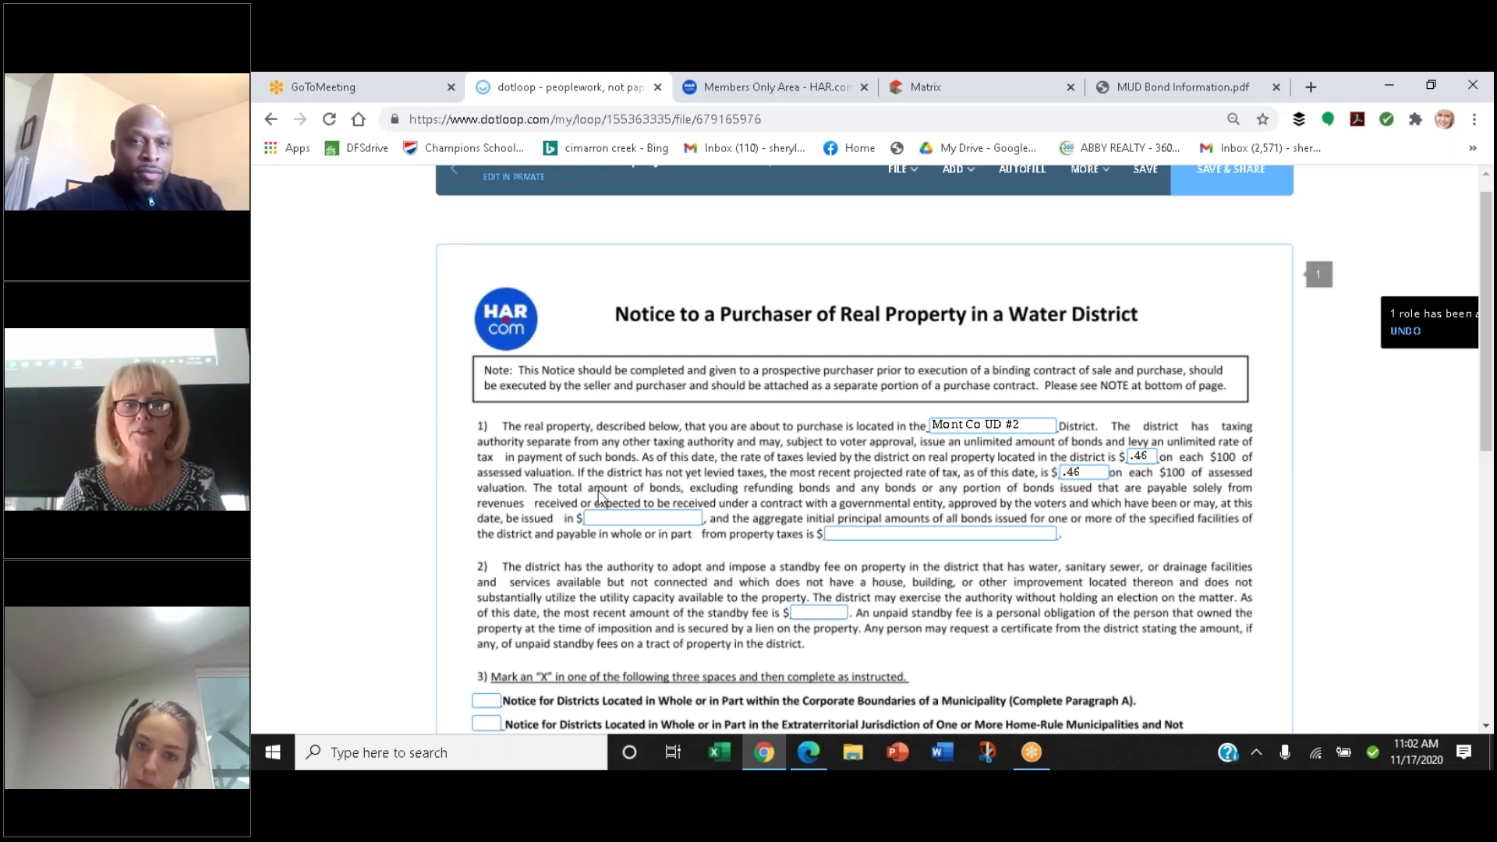
pyautogui.click(600, 519)
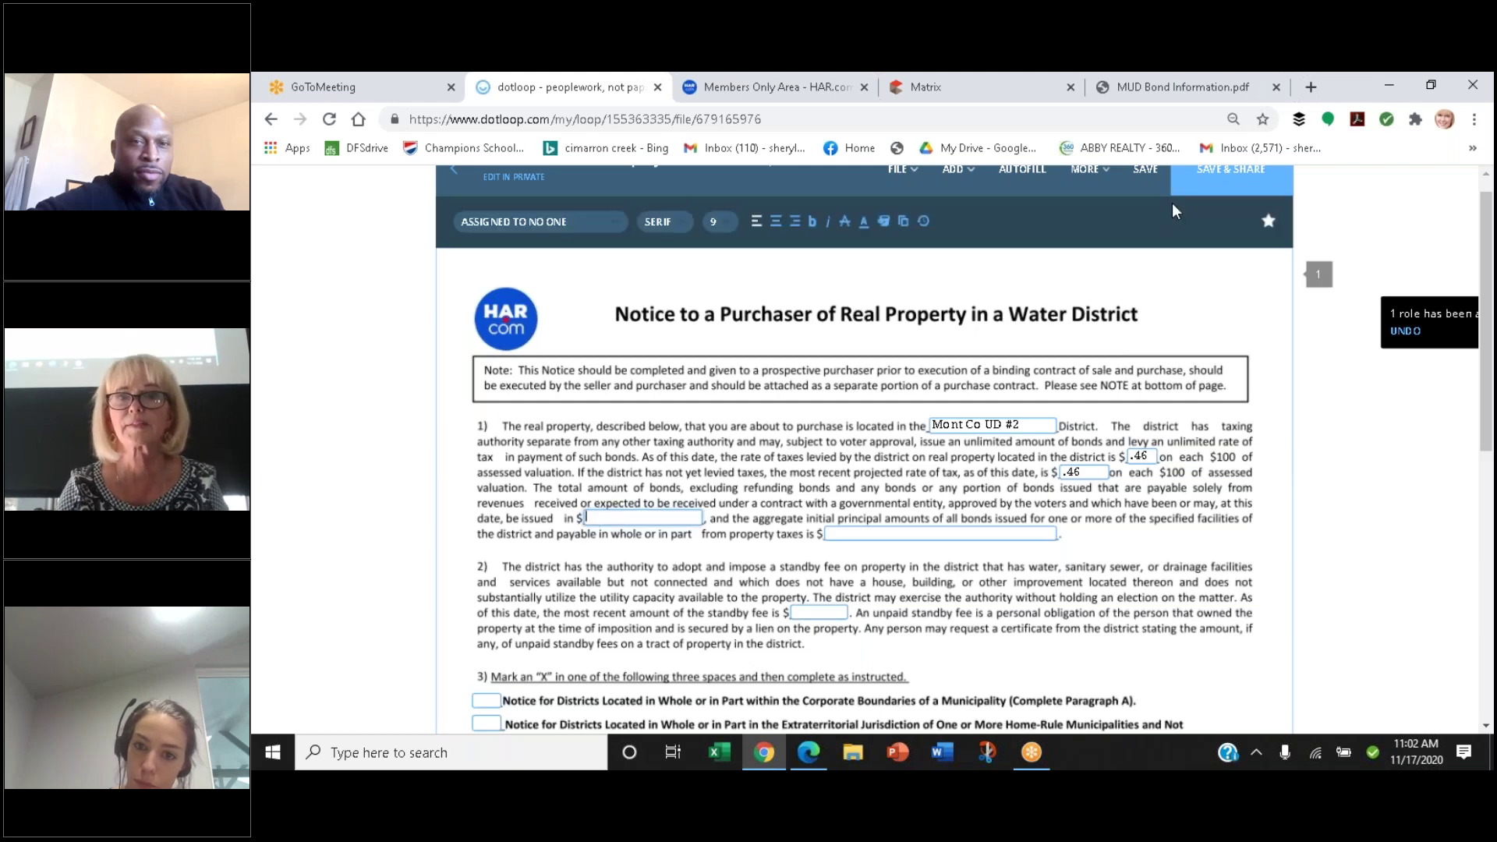
pyautogui.click(1187, 85)
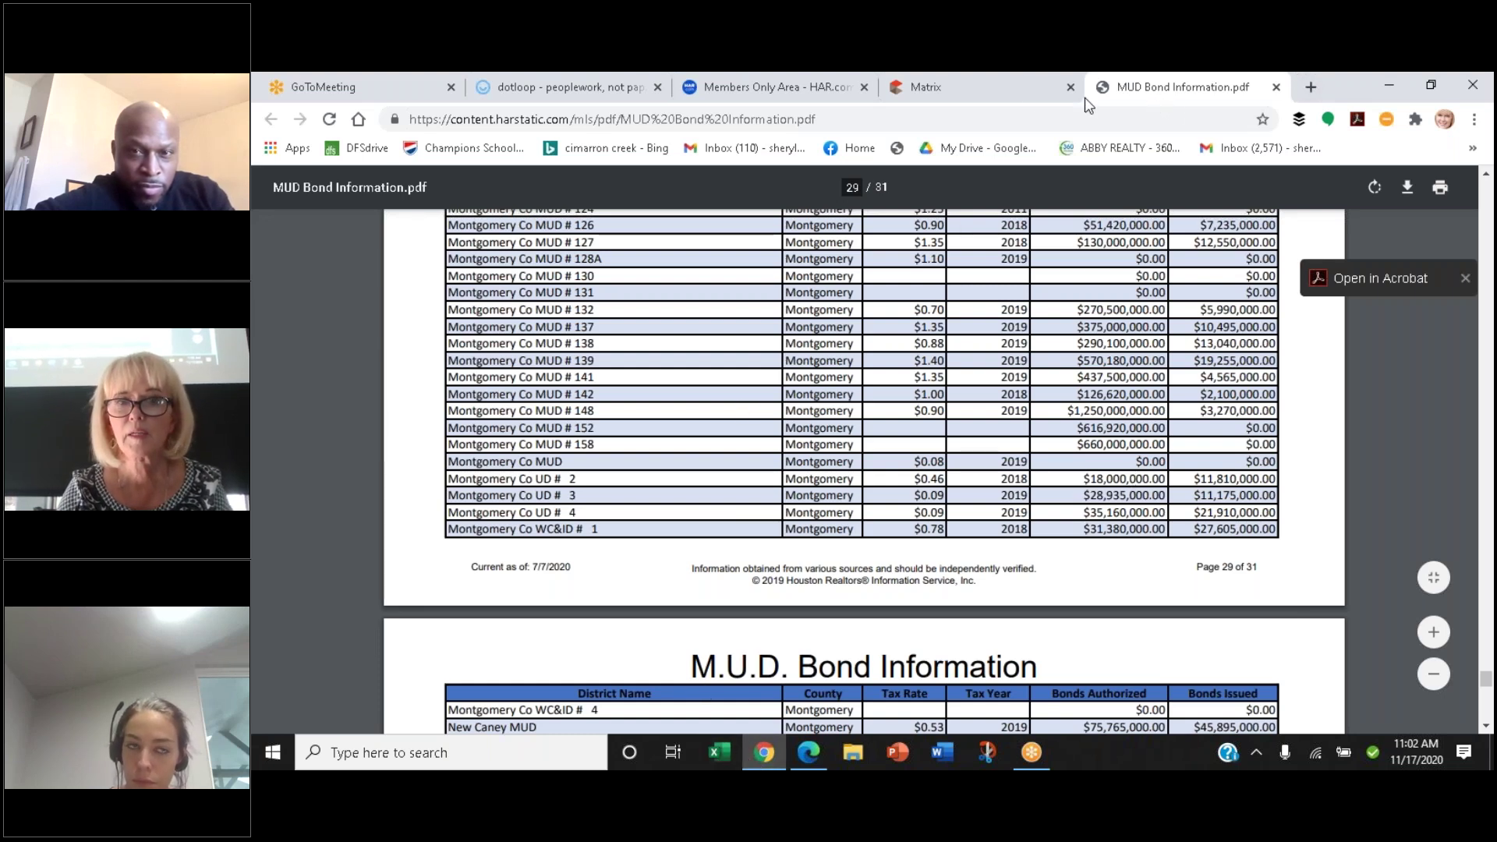
# Enter 18,000,000 as the bonds issued, cross-checking the tax record and bond table
pyautogui.click(1033, 100)
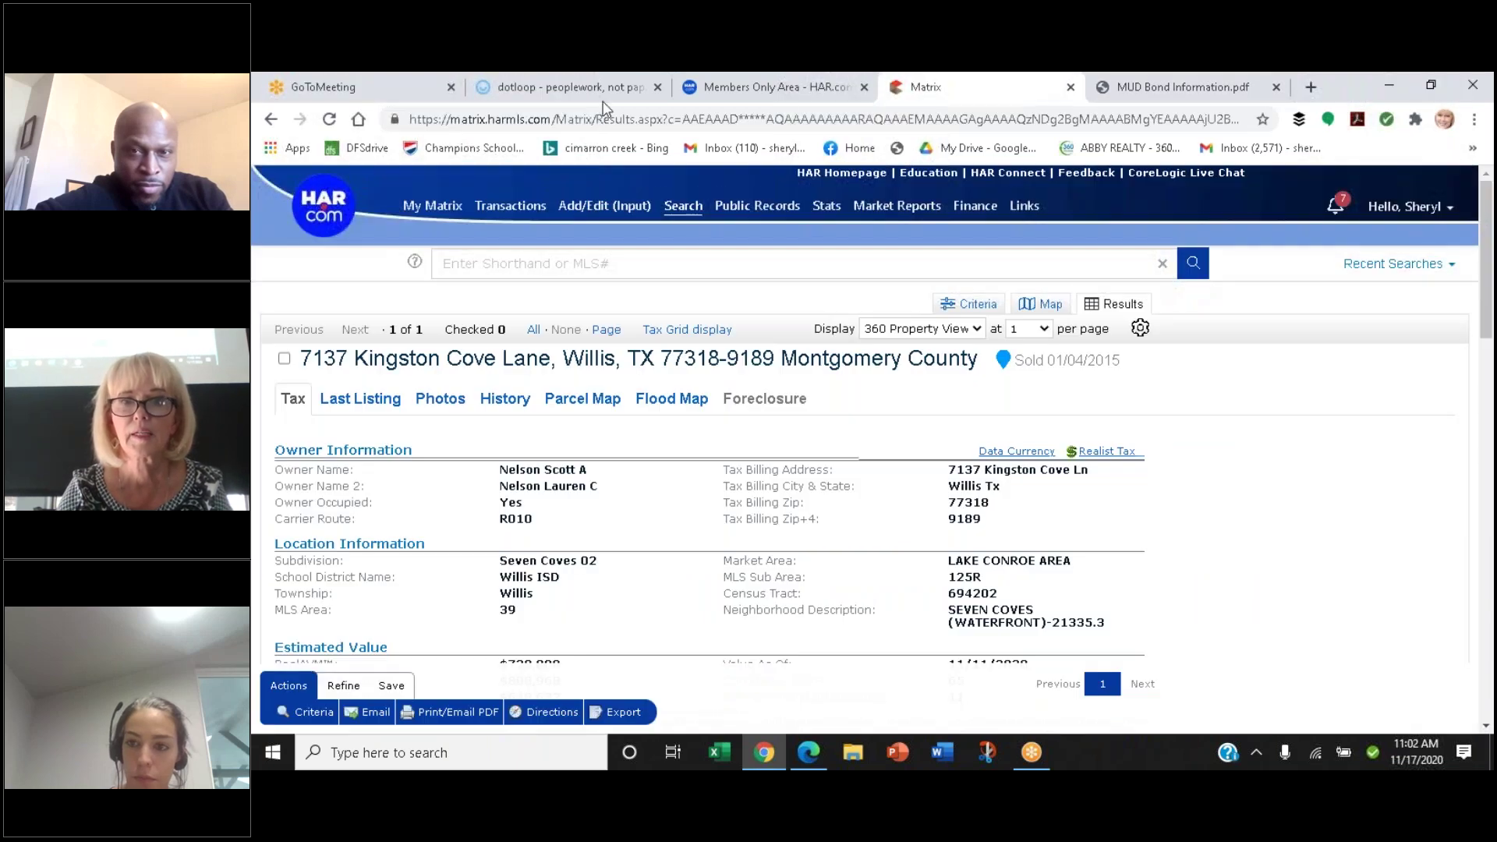
pyautogui.click(580, 88)
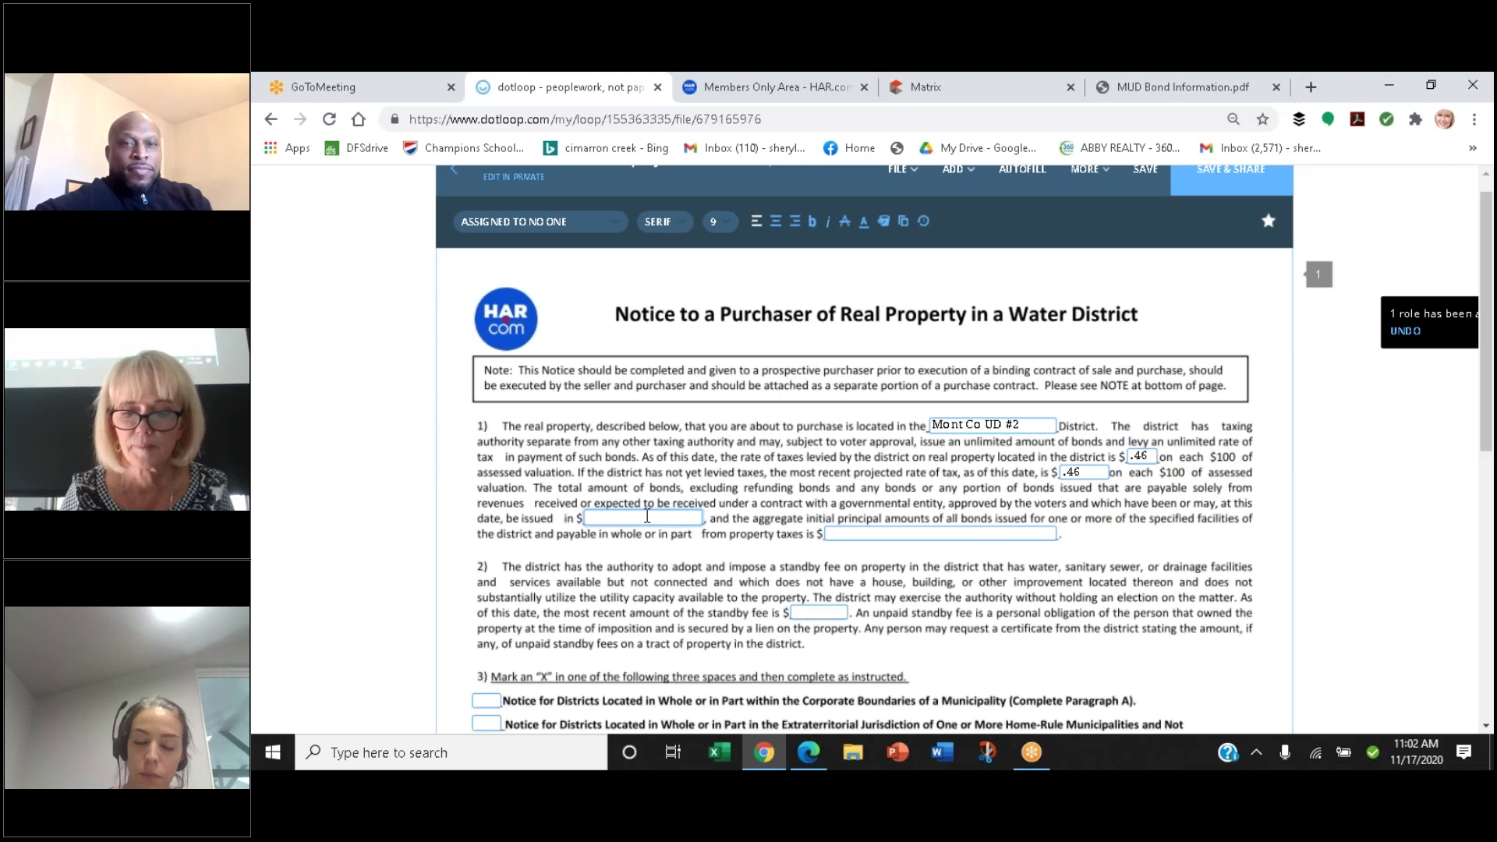
pyautogui.write('18,')
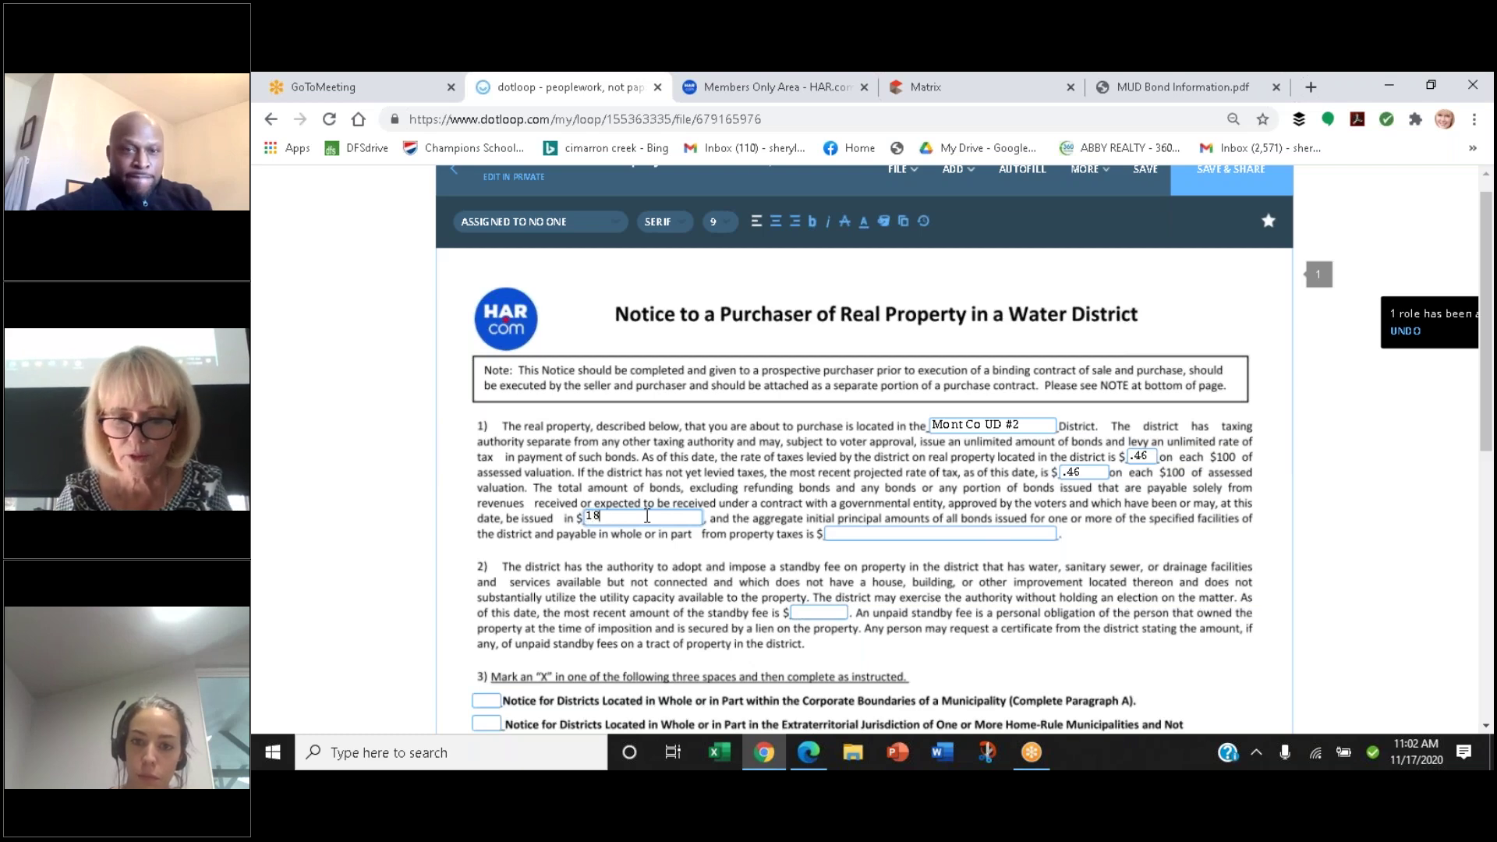
pyautogui.write('000')
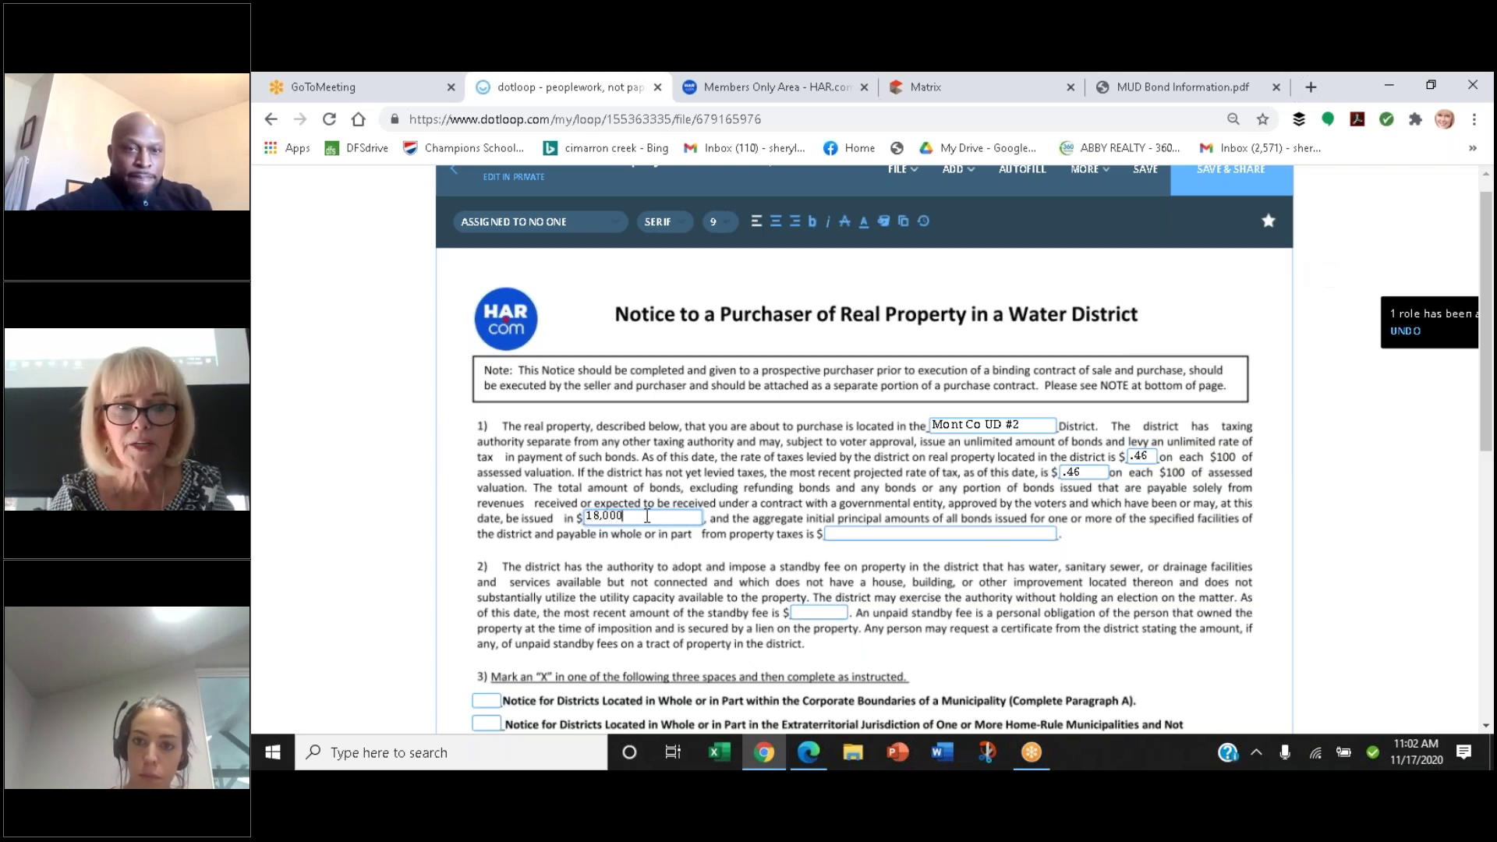
pyautogui.write(',000')
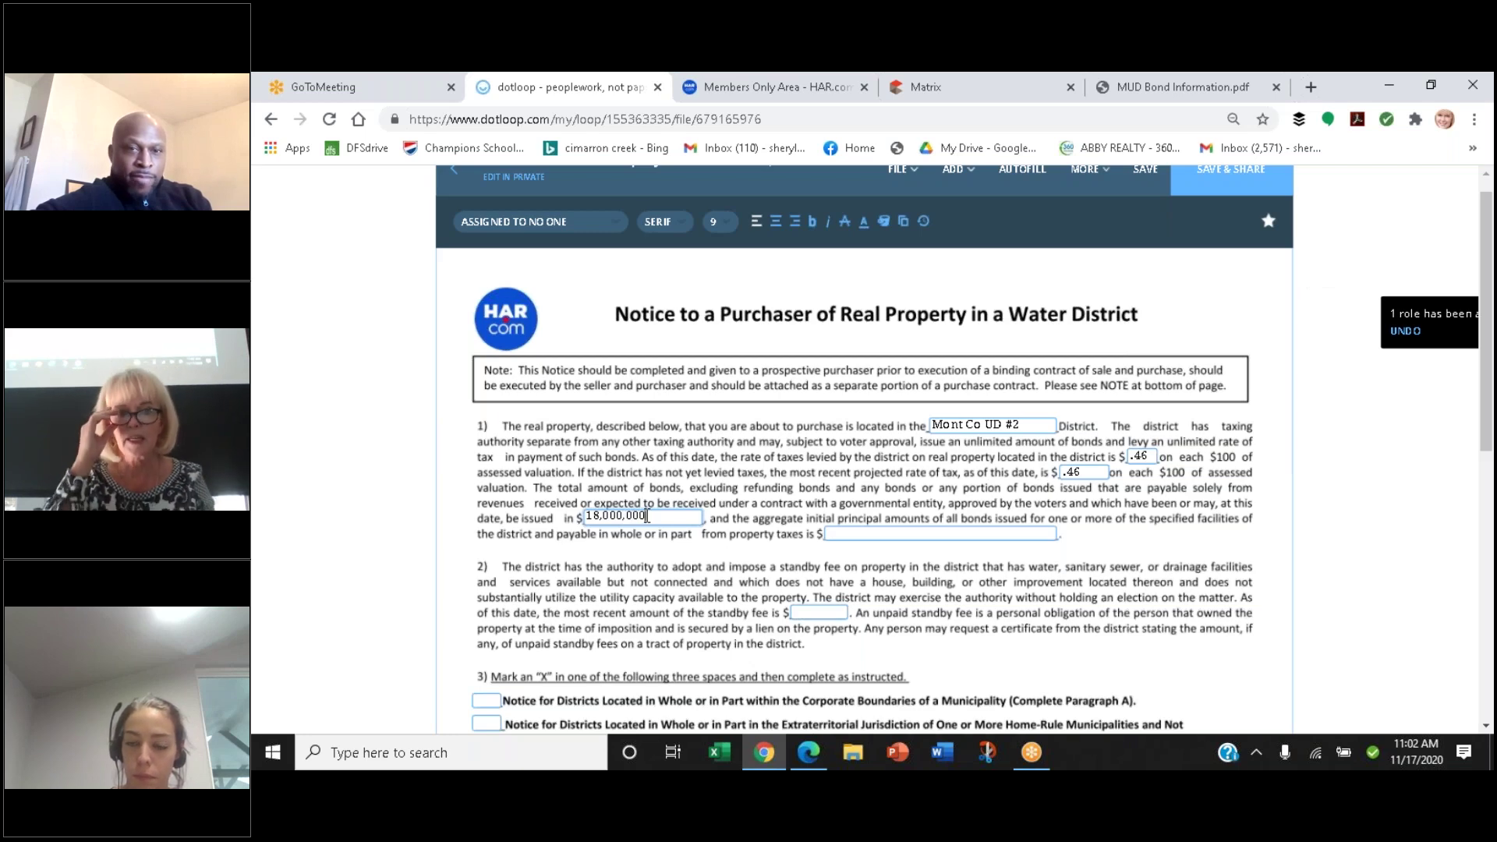
pyautogui.click(866, 535)
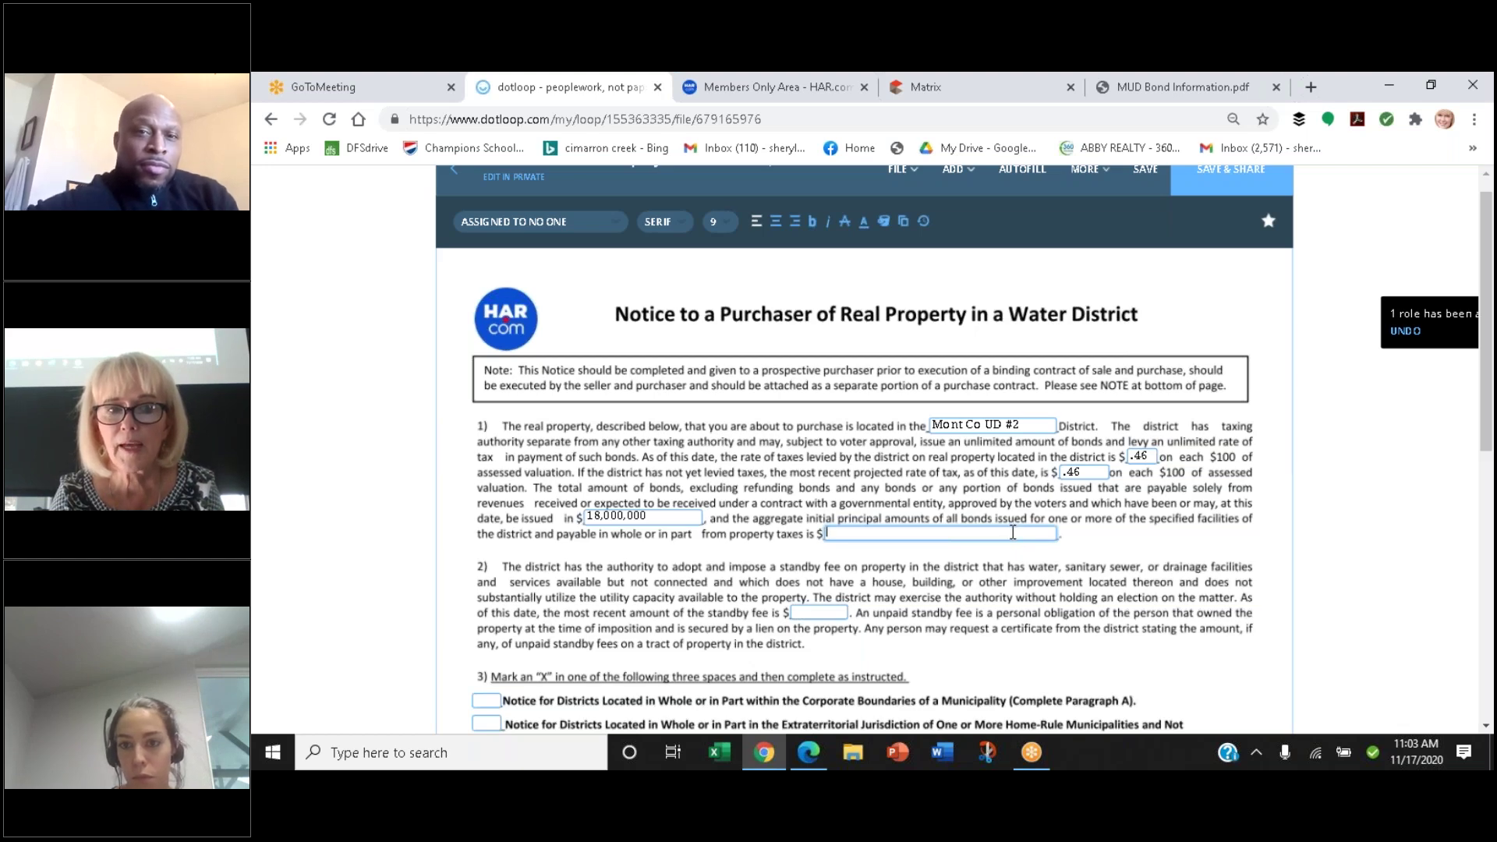
pyautogui.click(1185, 88)
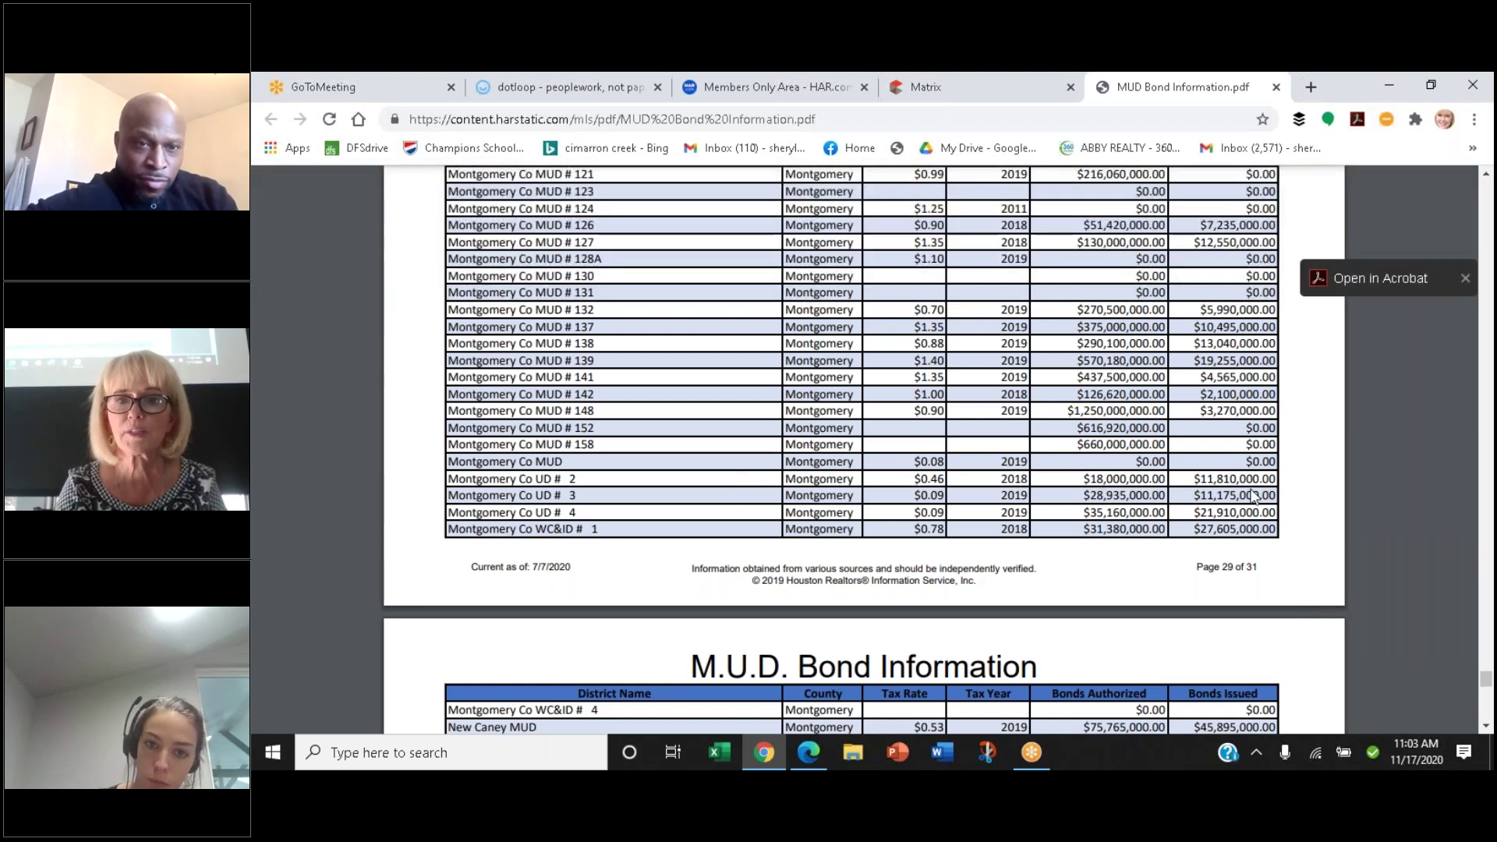
# Type 11,800 as the amount payable from property taxes, then correct it to 11,810,000
pyautogui.click(548, 92)
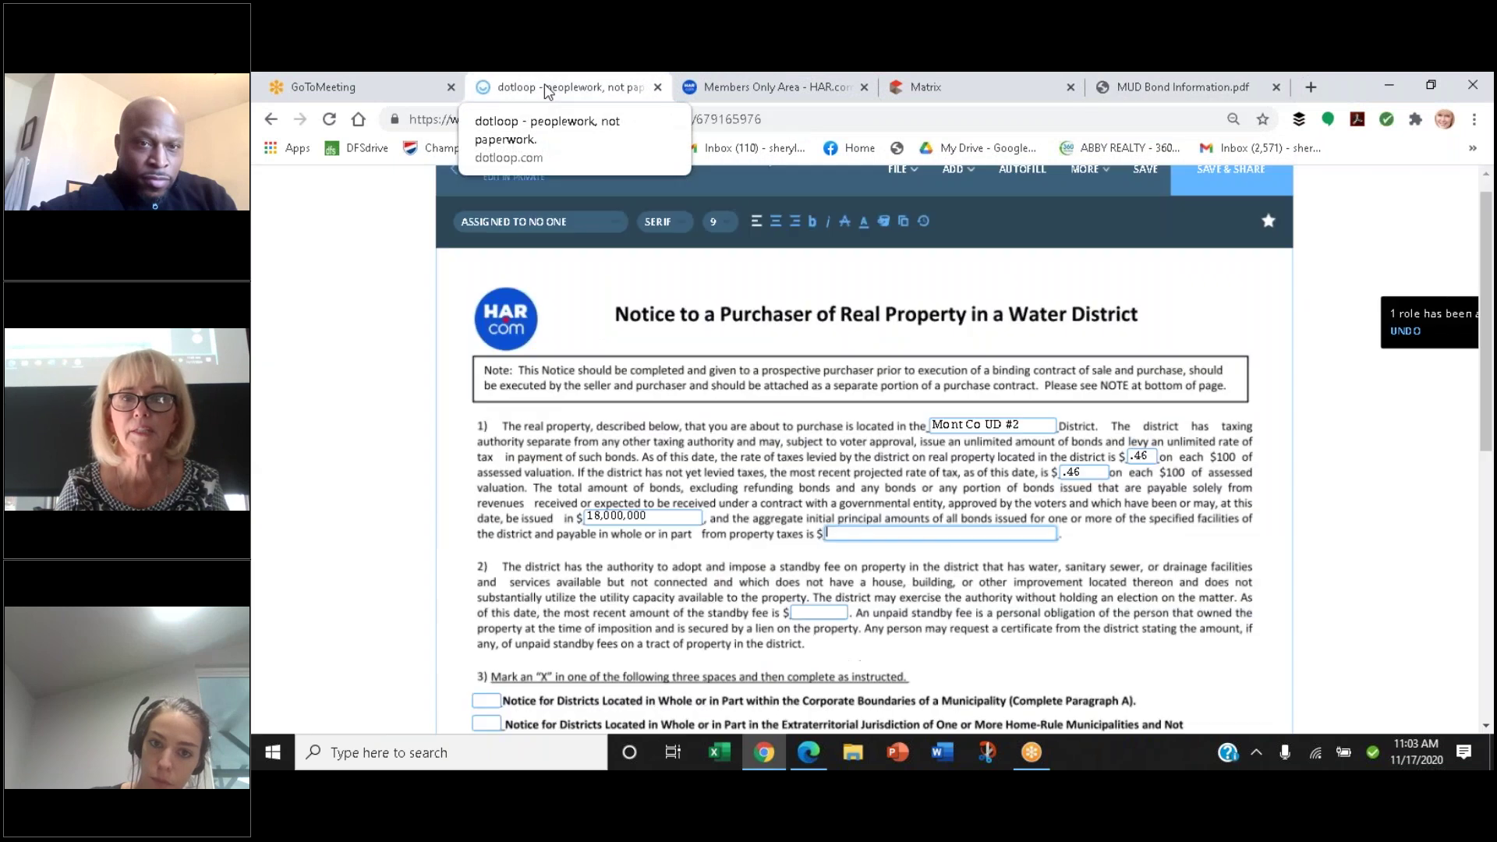
pyautogui.write('11')
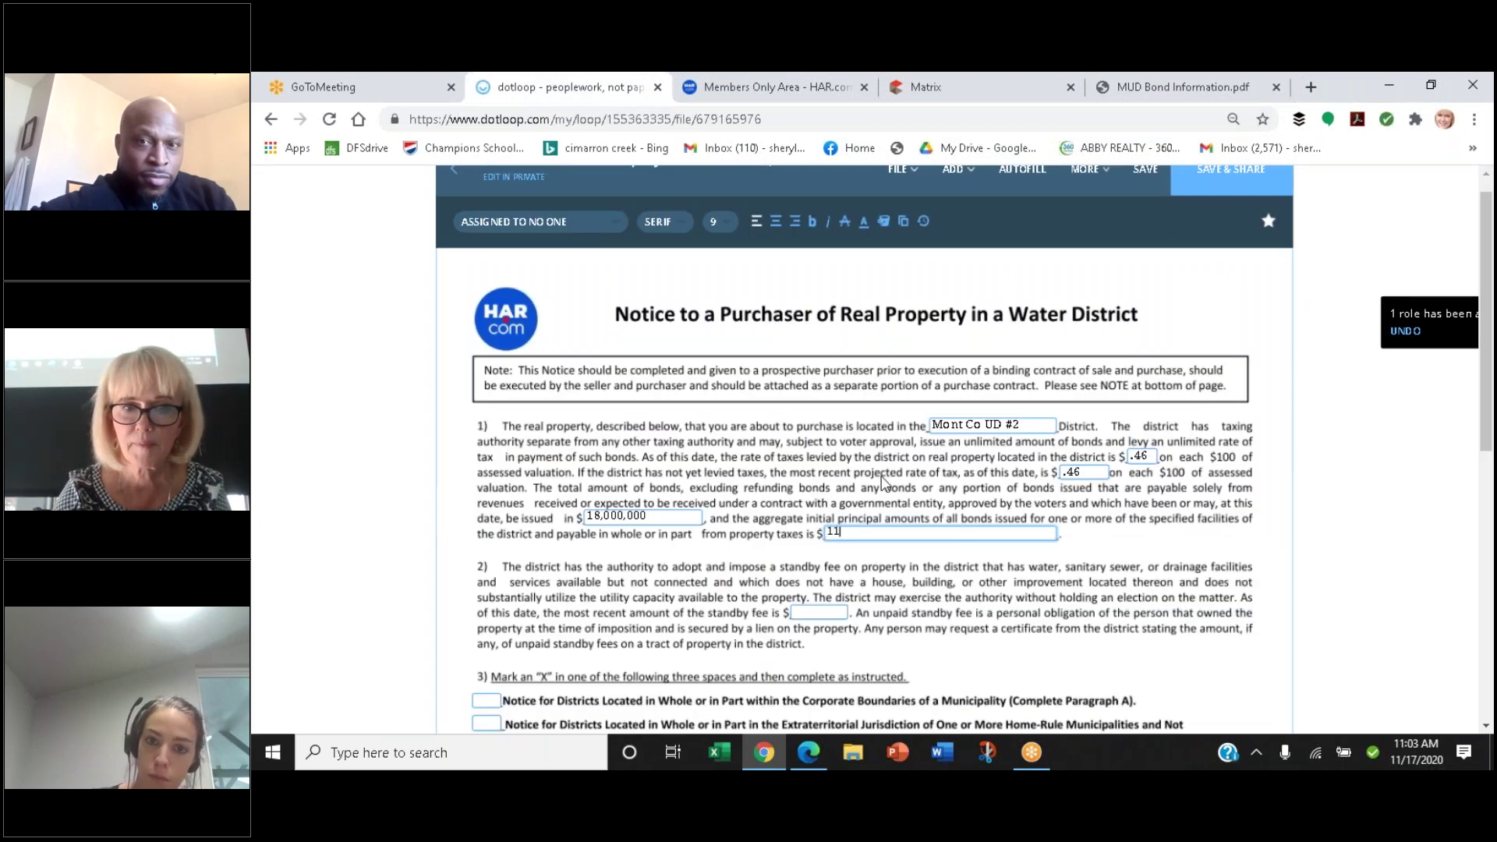
pyautogui.write(',800')
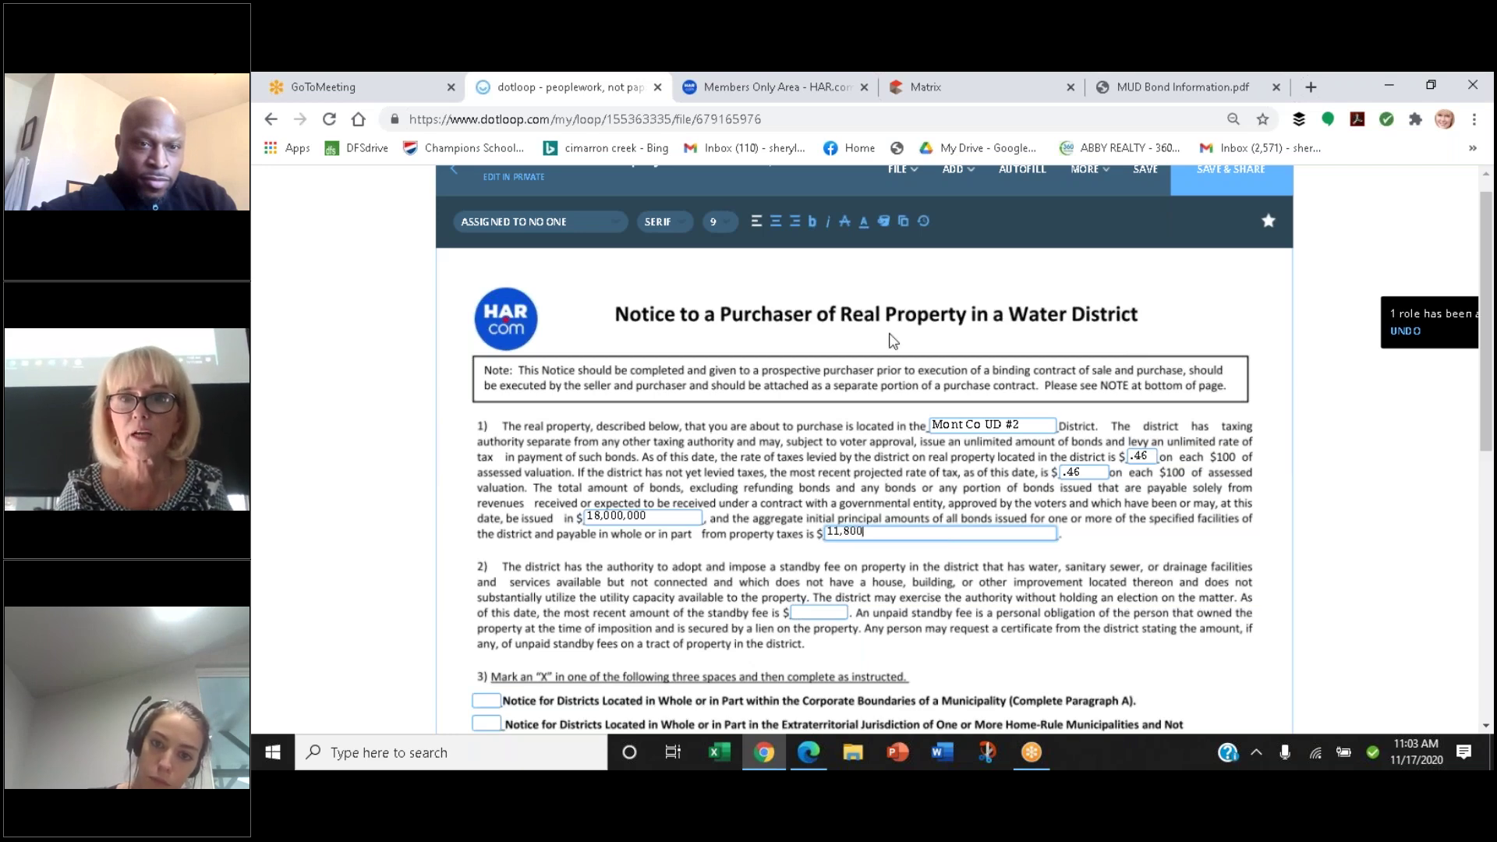
pyautogui.click(1169, 88)
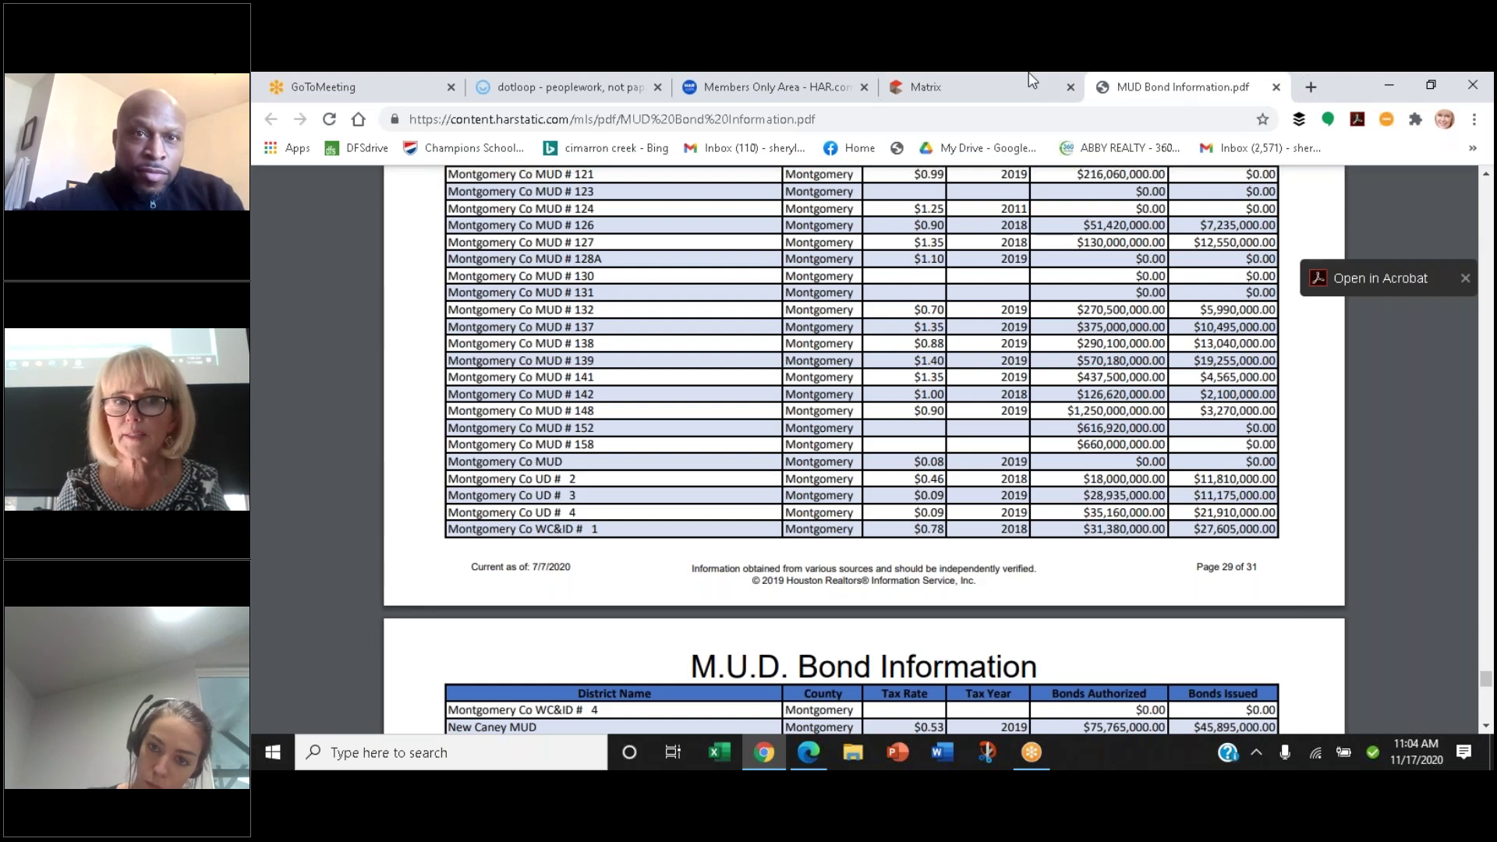
pyautogui.click(538, 87)
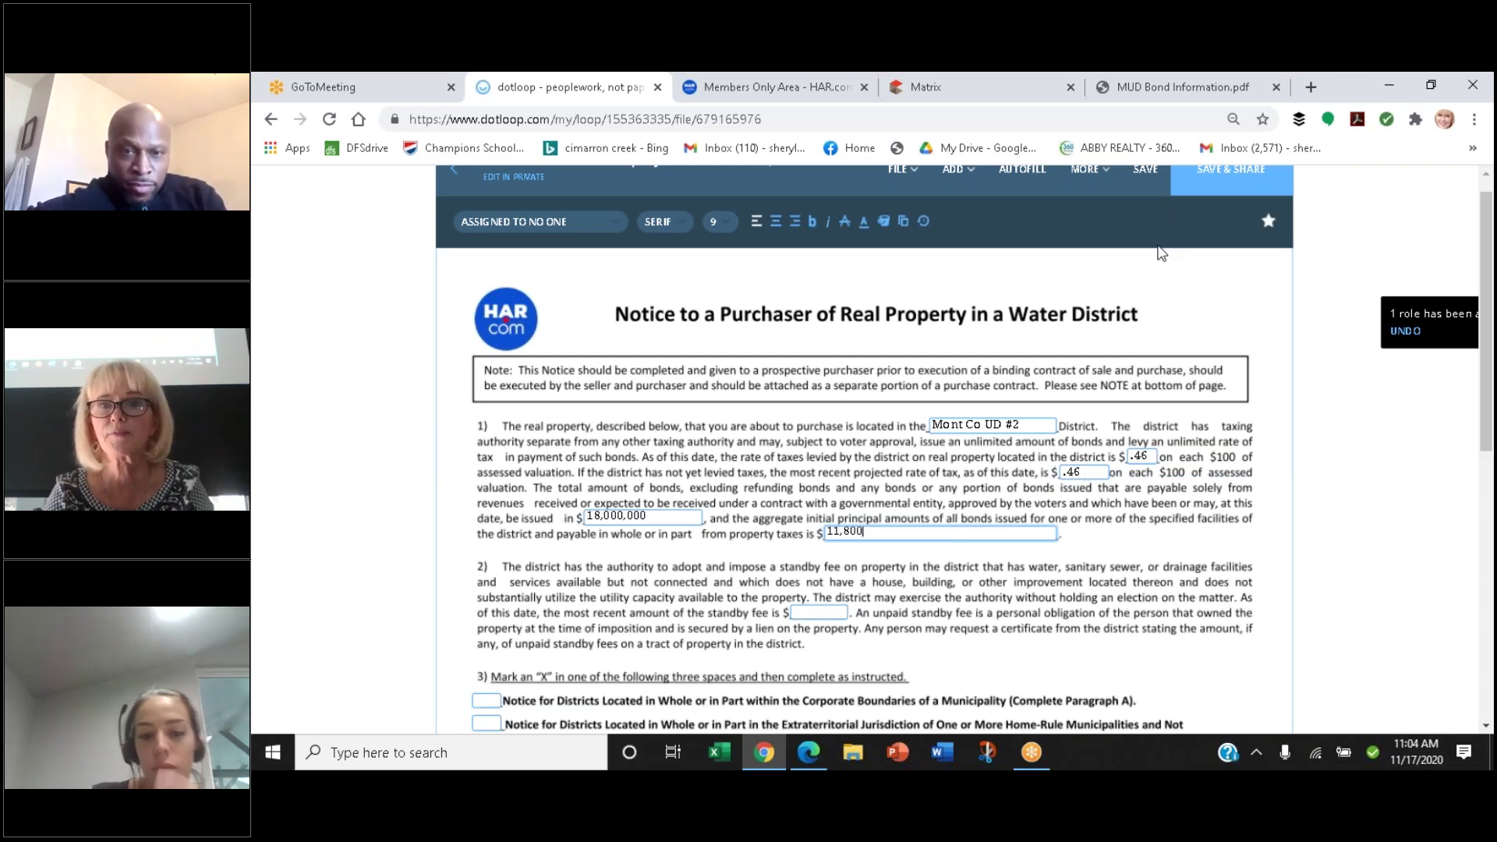
pyautogui.click(1166, 92)
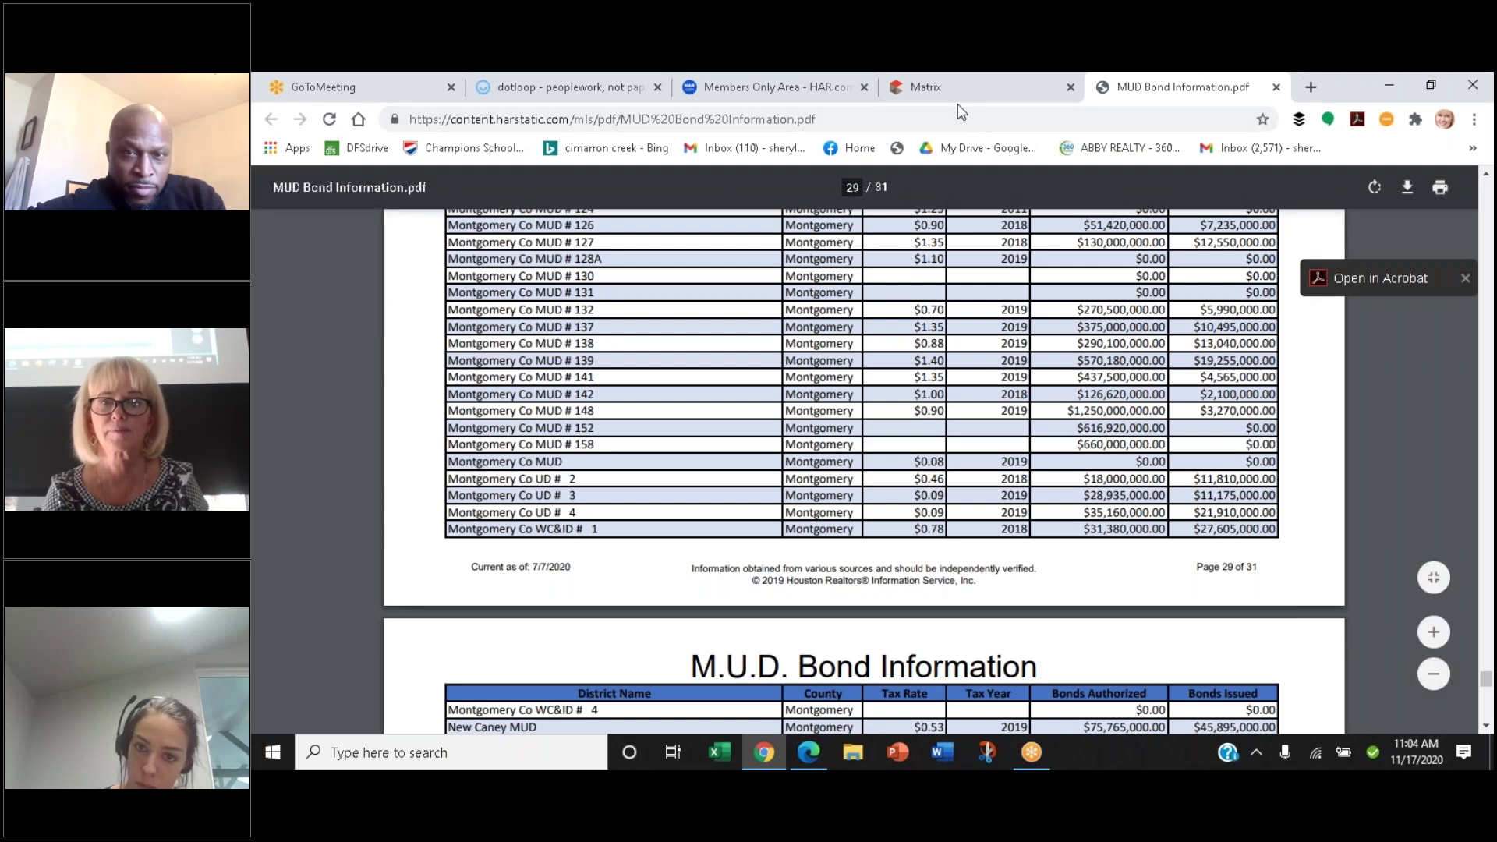
pyautogui.click(550, 88)
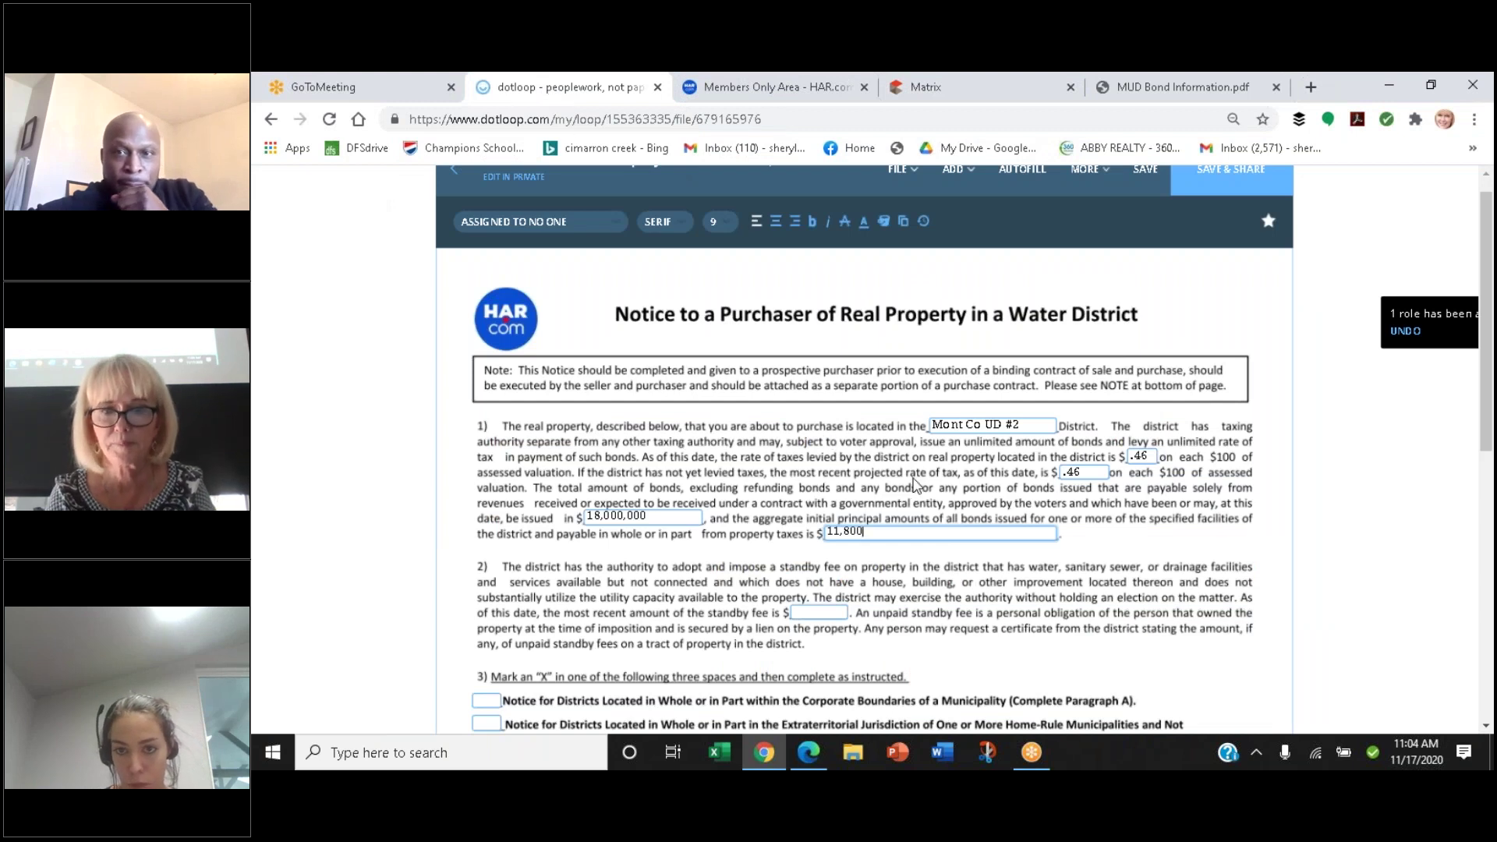
pyautogui.click(866, 529)
pyautogui.press('BackSpace')
pyautogui.press('BackSpace')
pyautogui.write('10')
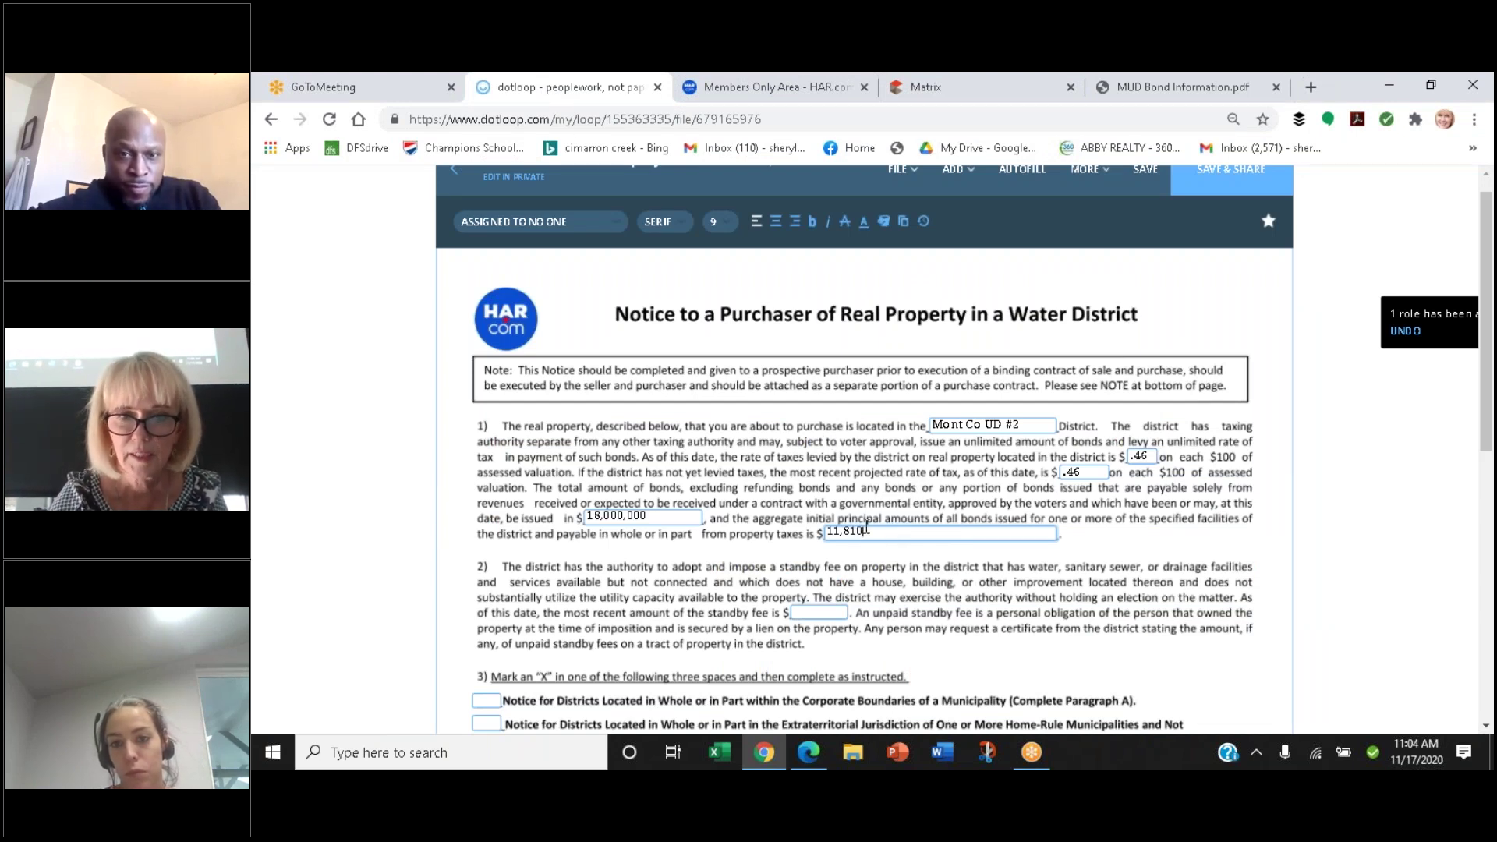
pyautogui.write(',000')
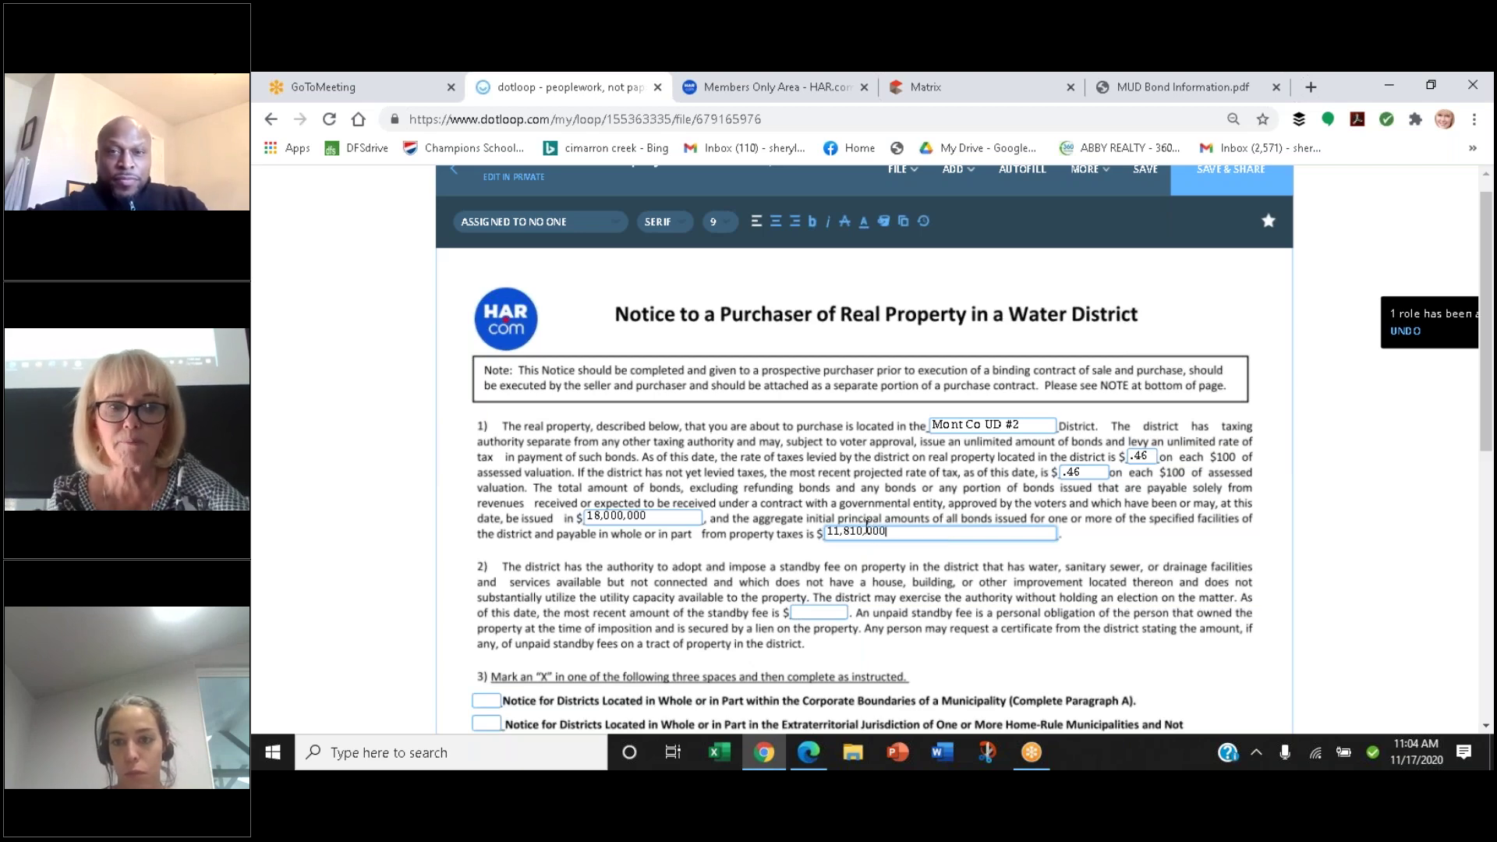
# Scroll down the notice and enter n/a as the standby fee amount
pyautogui.scroll(-4, 866, 527)
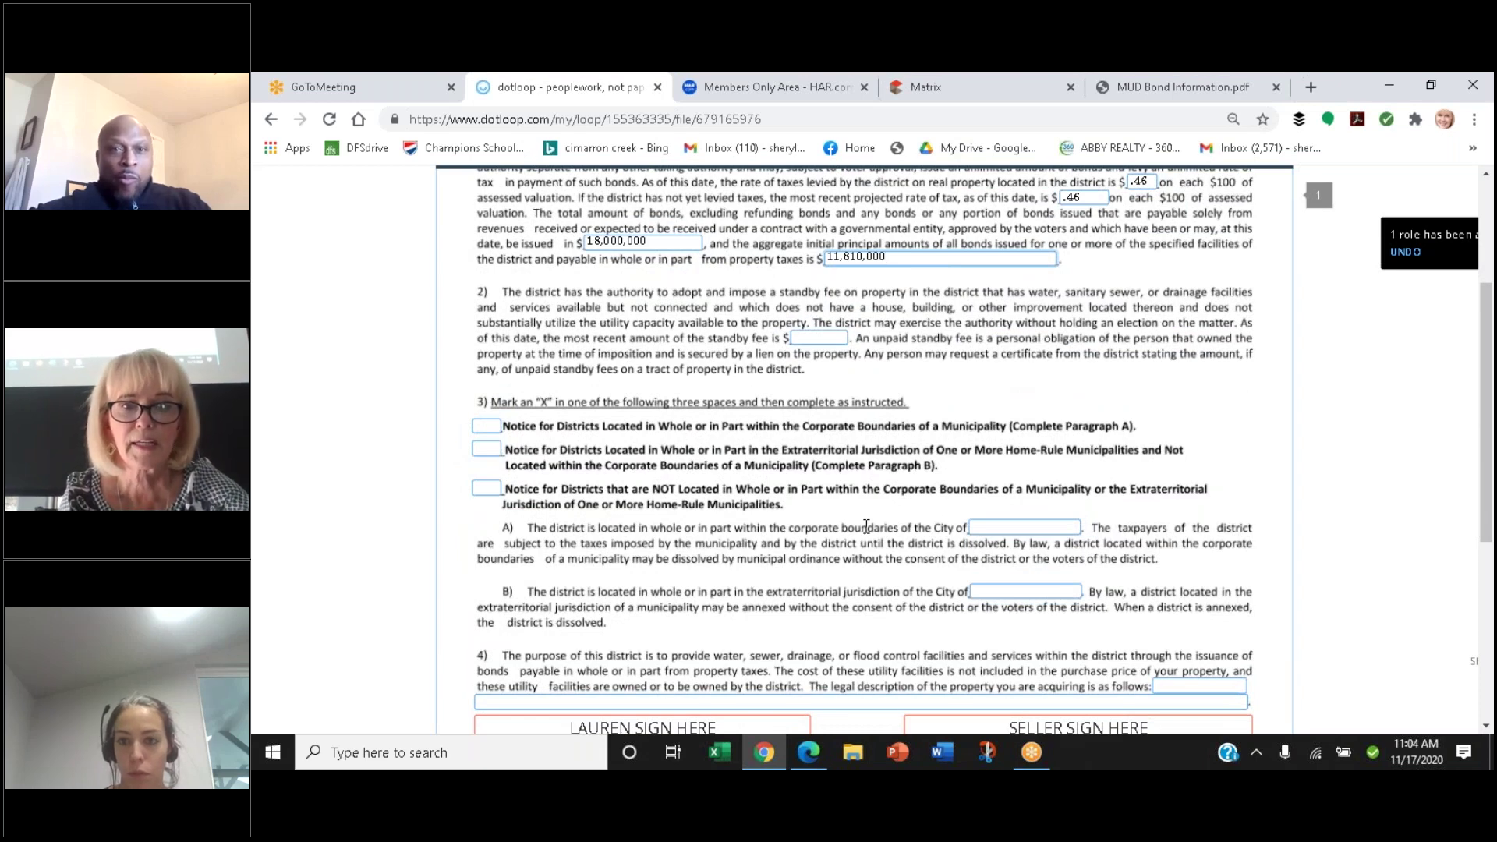
pyautogui.scroll(-1, 866, 527)
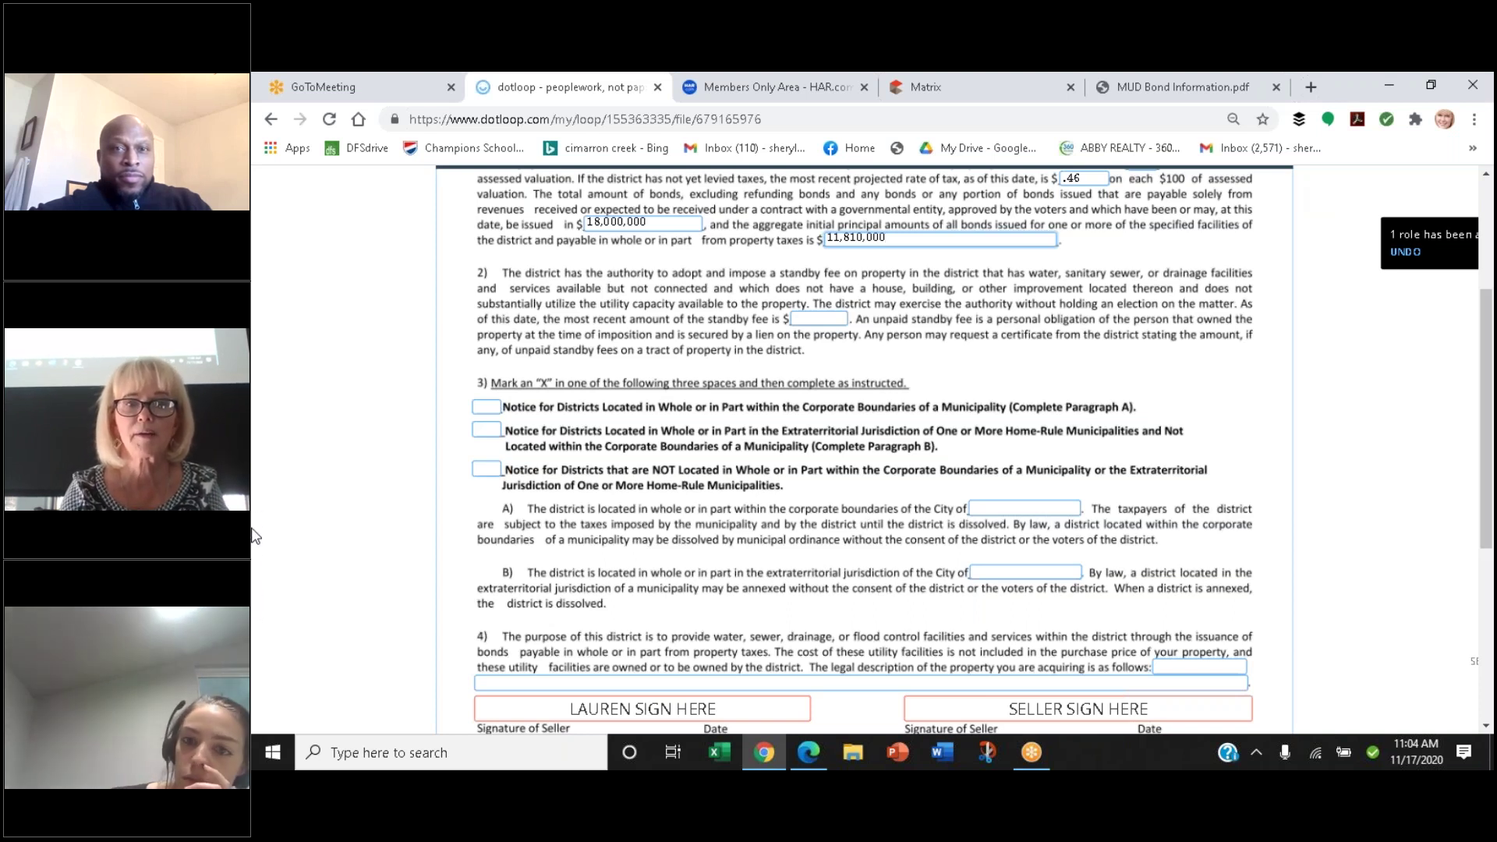
pyautogui.click(811, 318)
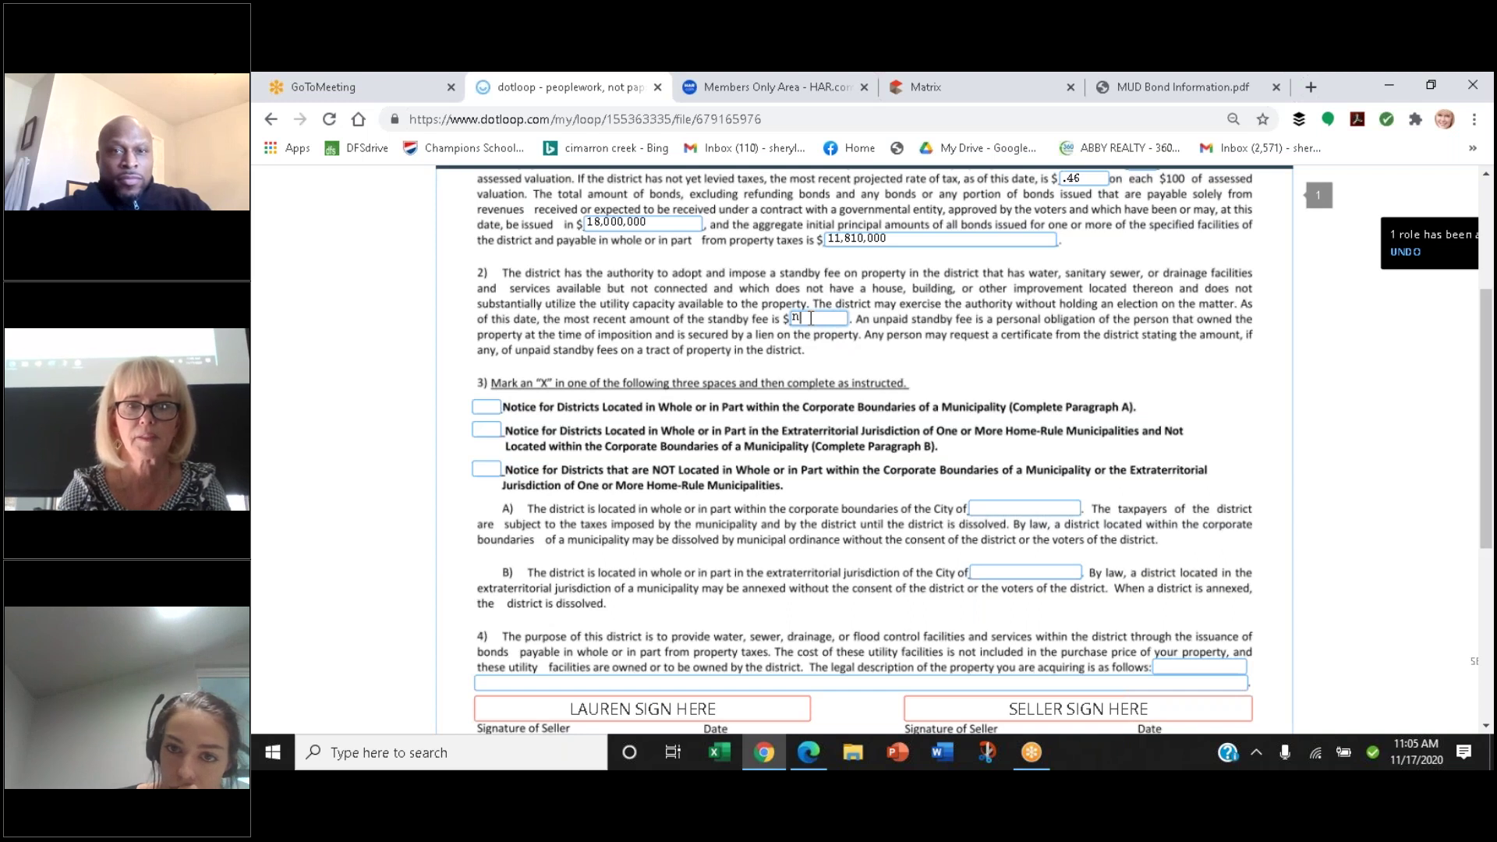
pyautogui.write('n/a')
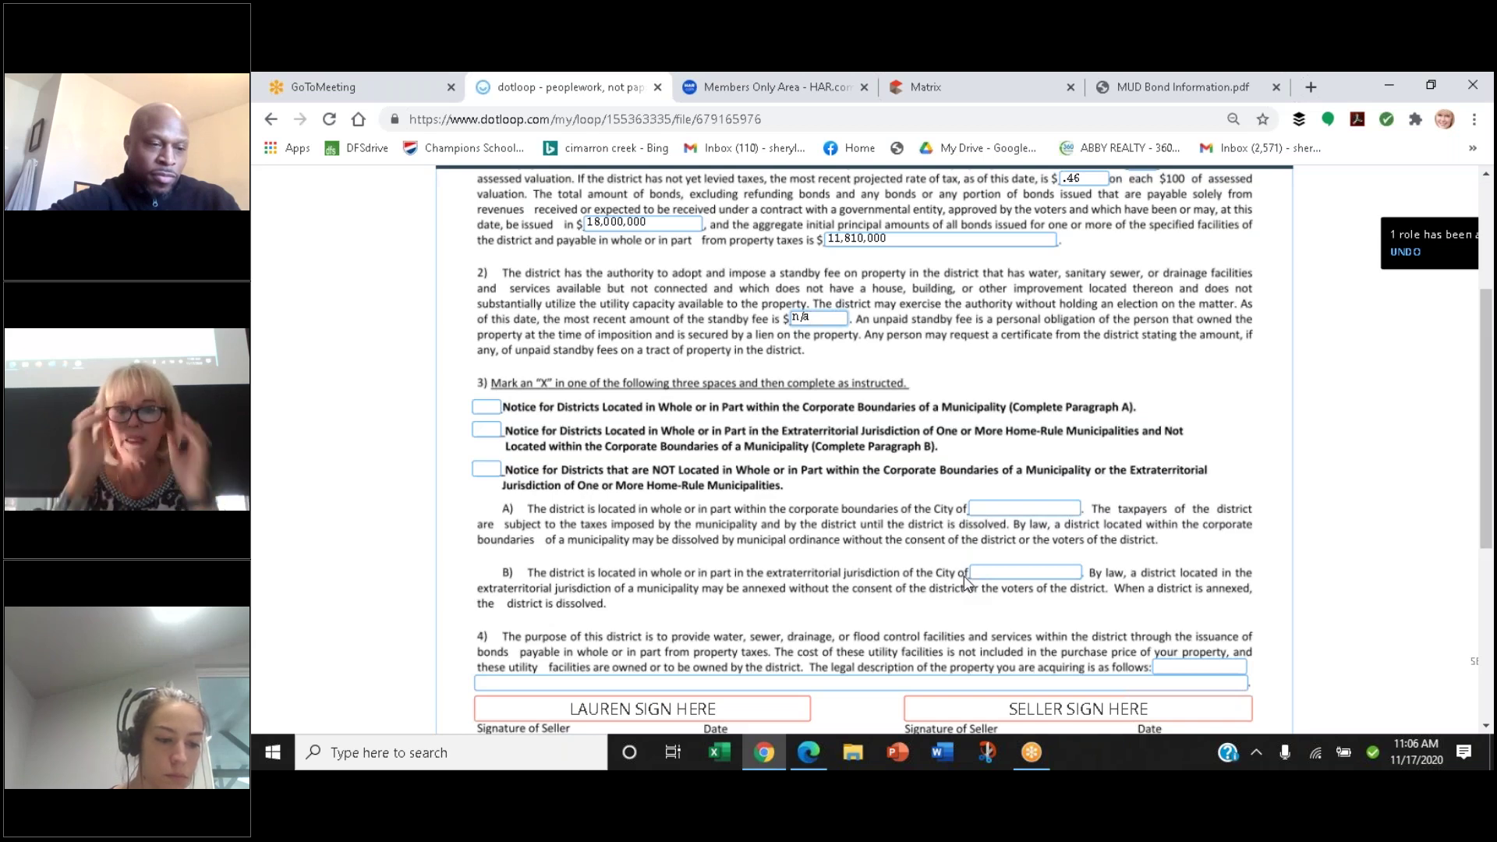
# Move down to paragraph 4's empty legal-description field
pyautogui.scroll(-2, 965, 581)
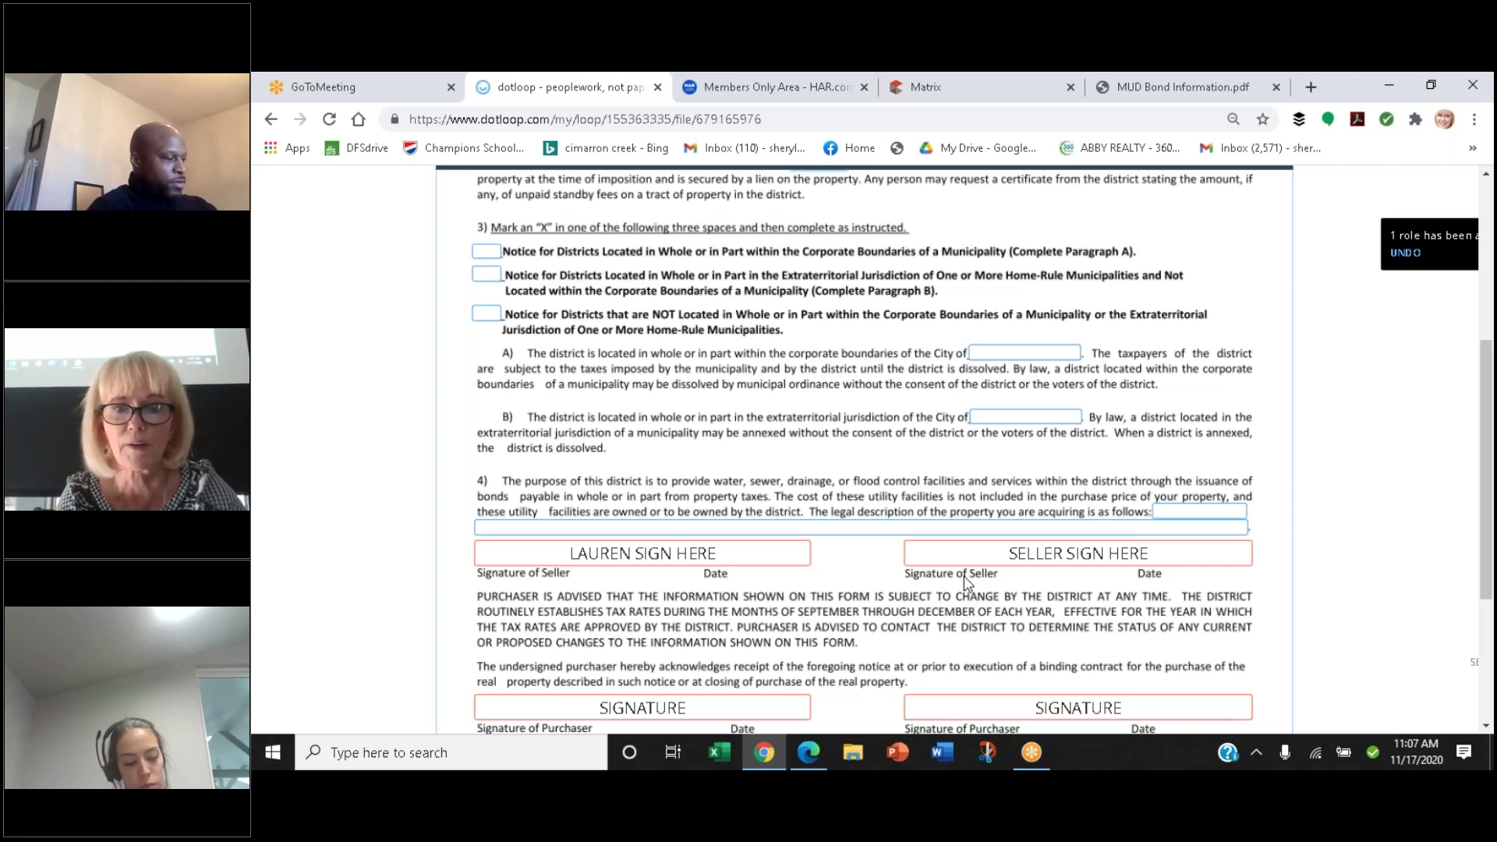
pyautogui.scroll(-3, 1219, 532)
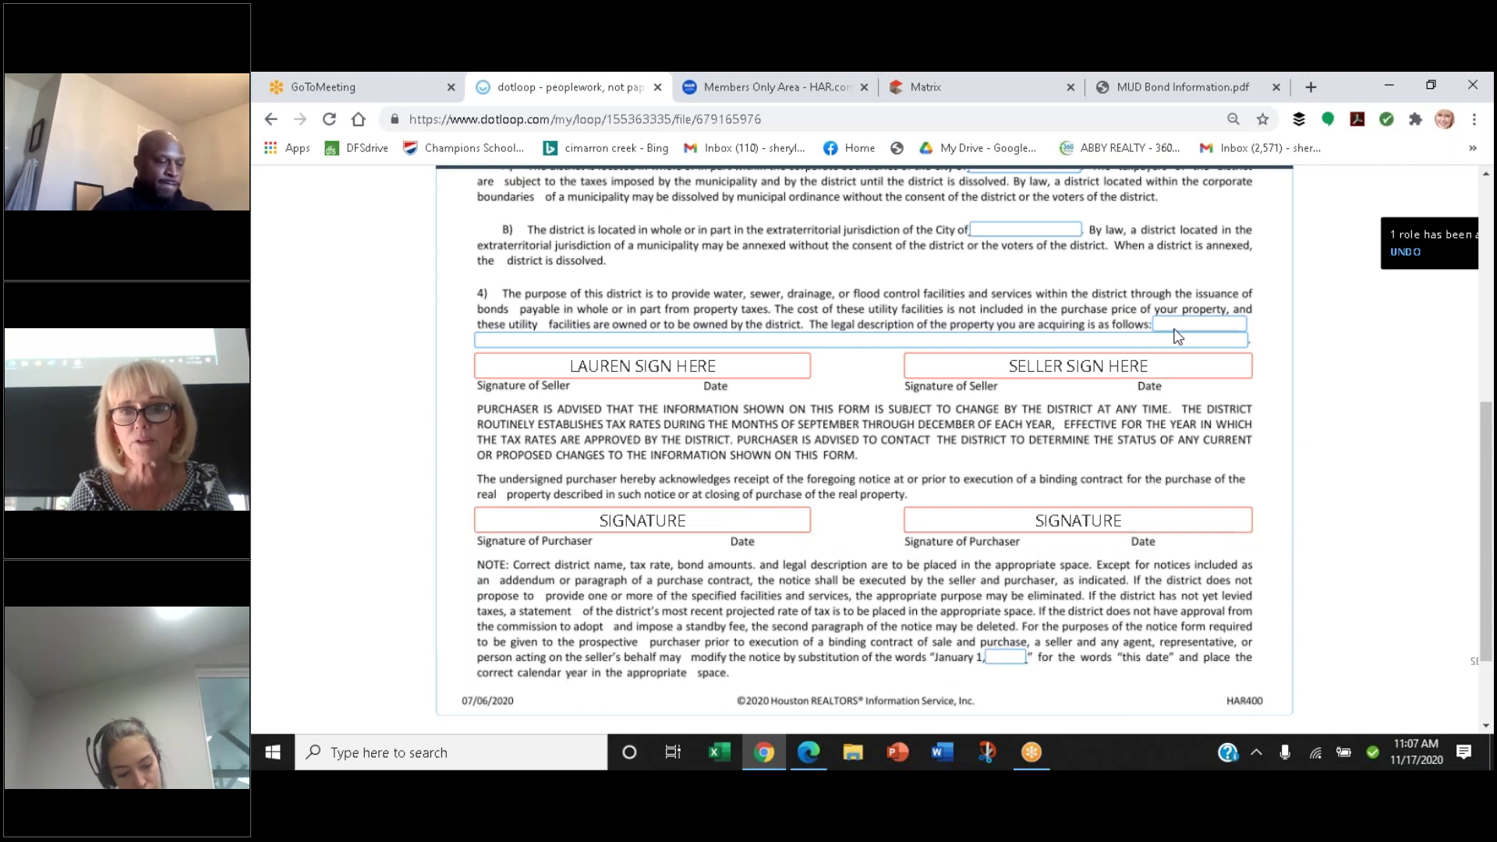
pyautogui.click(1006, 338)
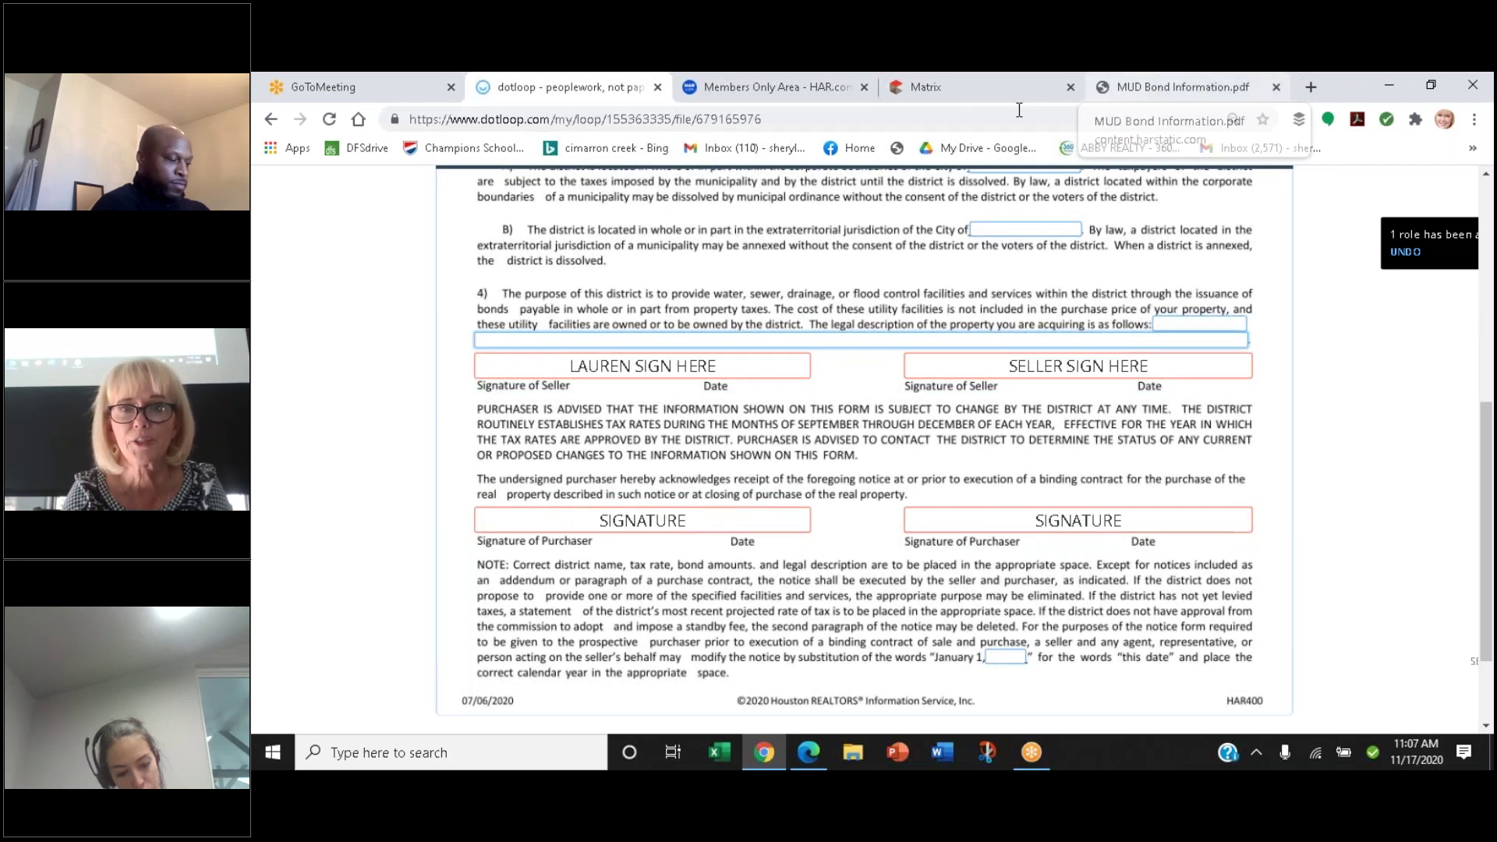
# Copy the Legal Description text from the Matrix record's Tax Information section
pyautogui.click(928, 97)
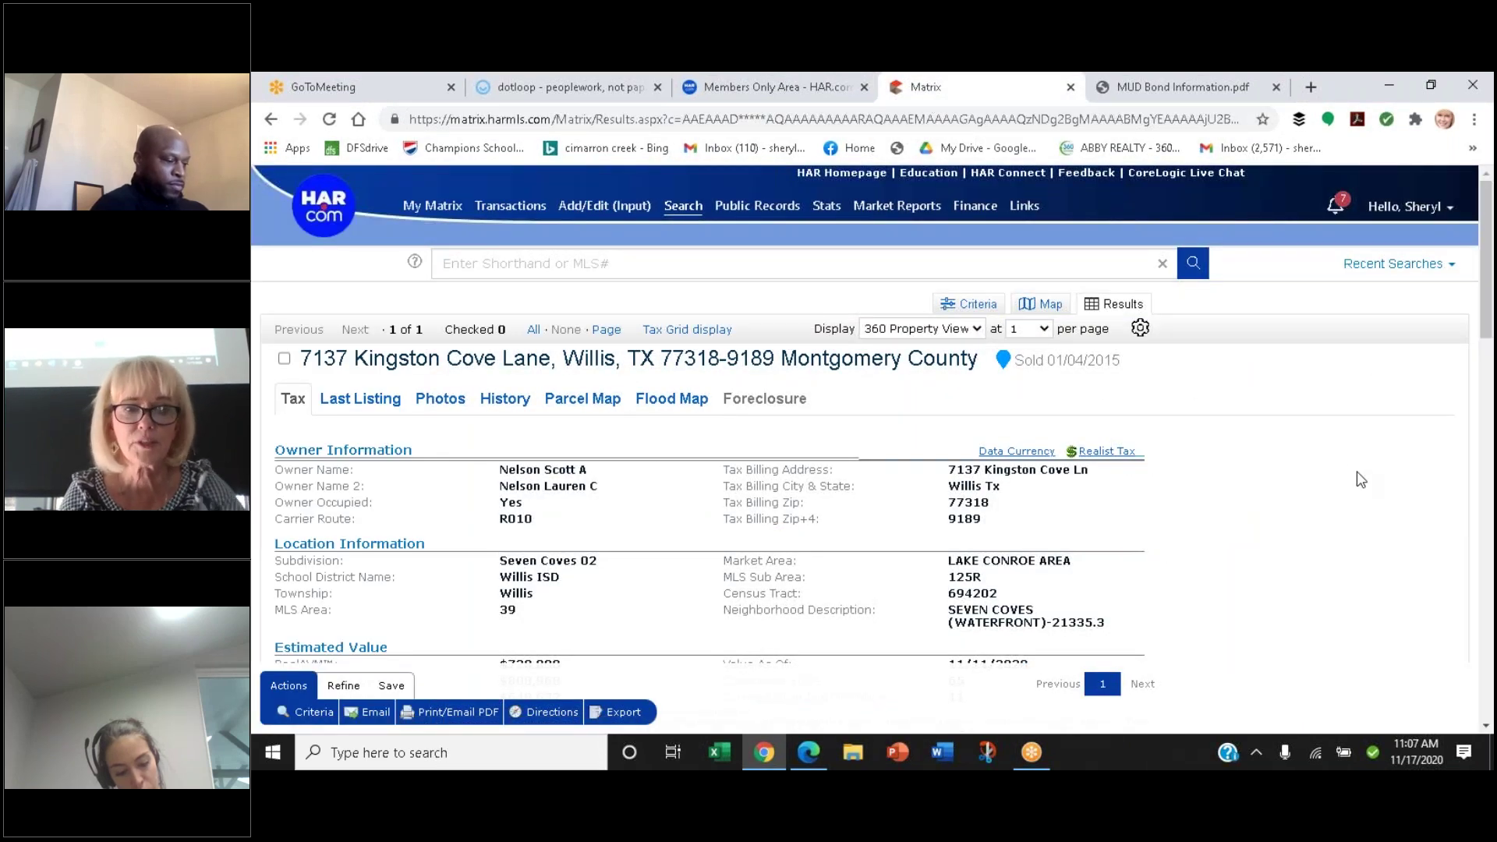
pyautogui.scroll(-5, 1361, 478)
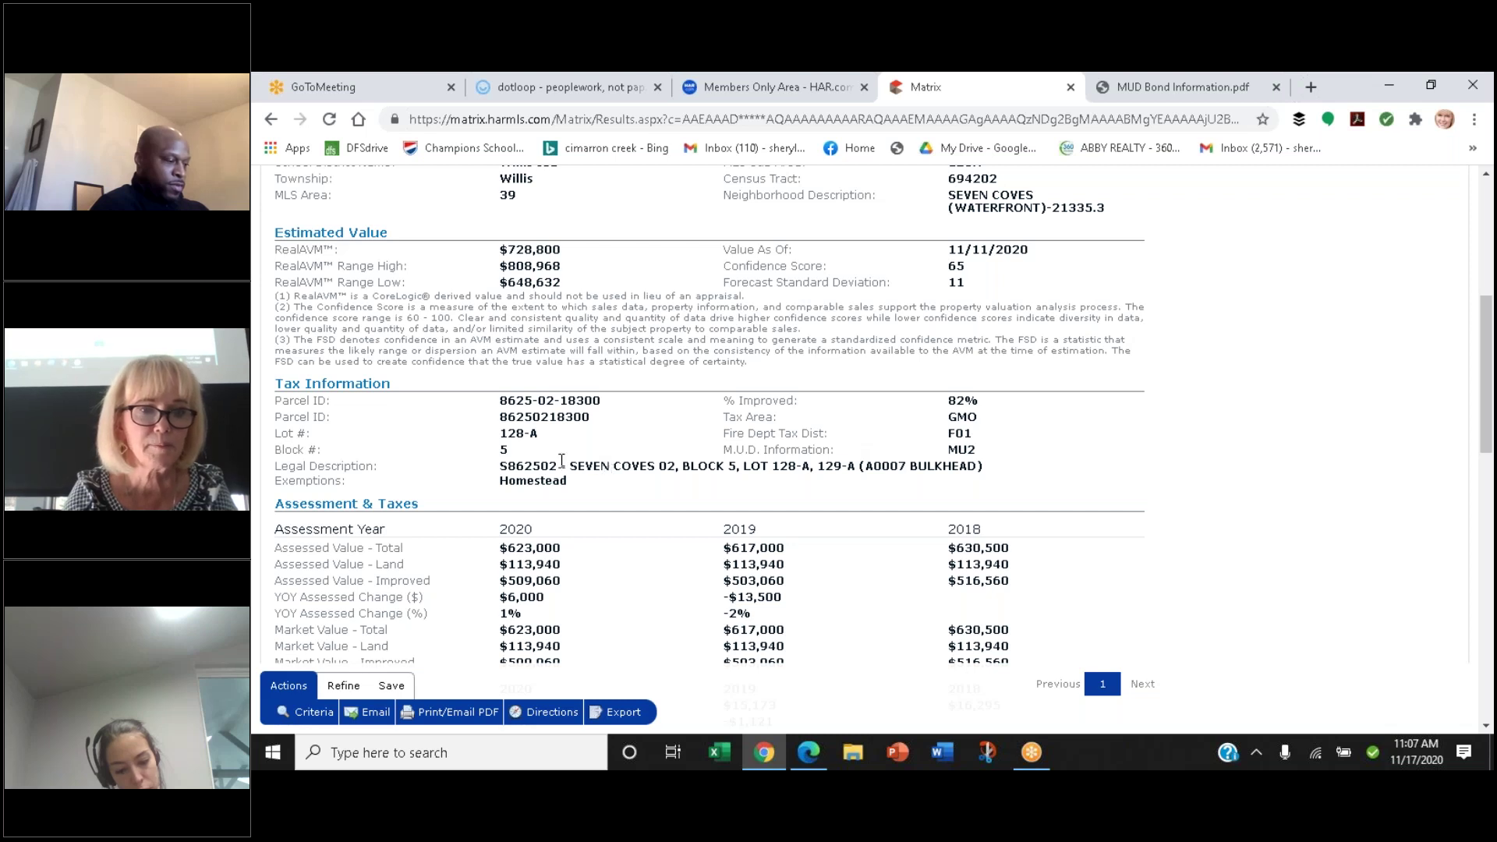
pyautogui.moveTo(500, 466); pyautogui.dragTo(1002, 468)
pyautogui.hotkey('ctrl', 'c')
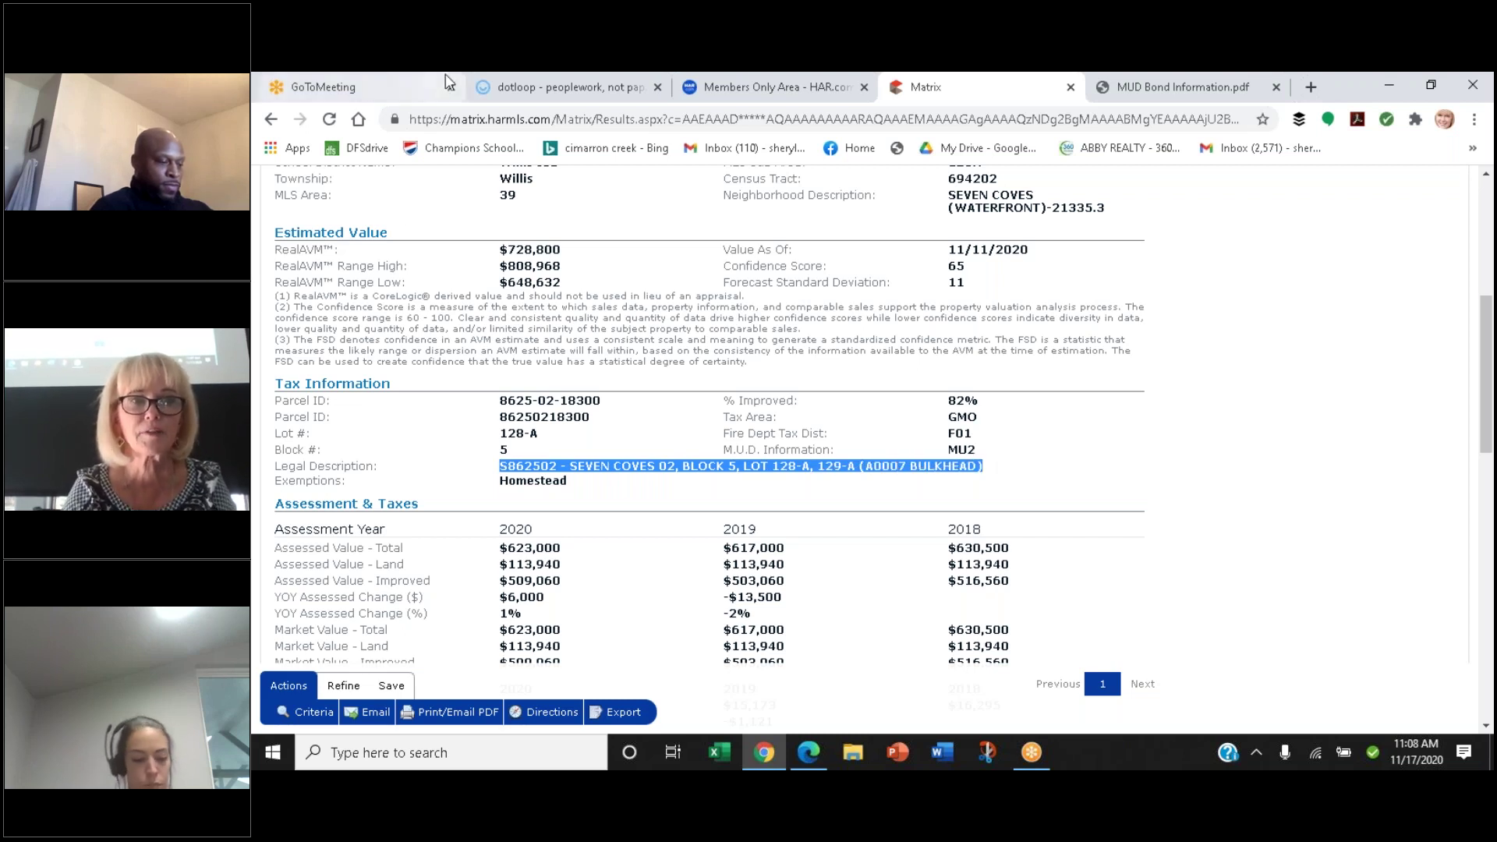
pyautogui.click(567, 81)
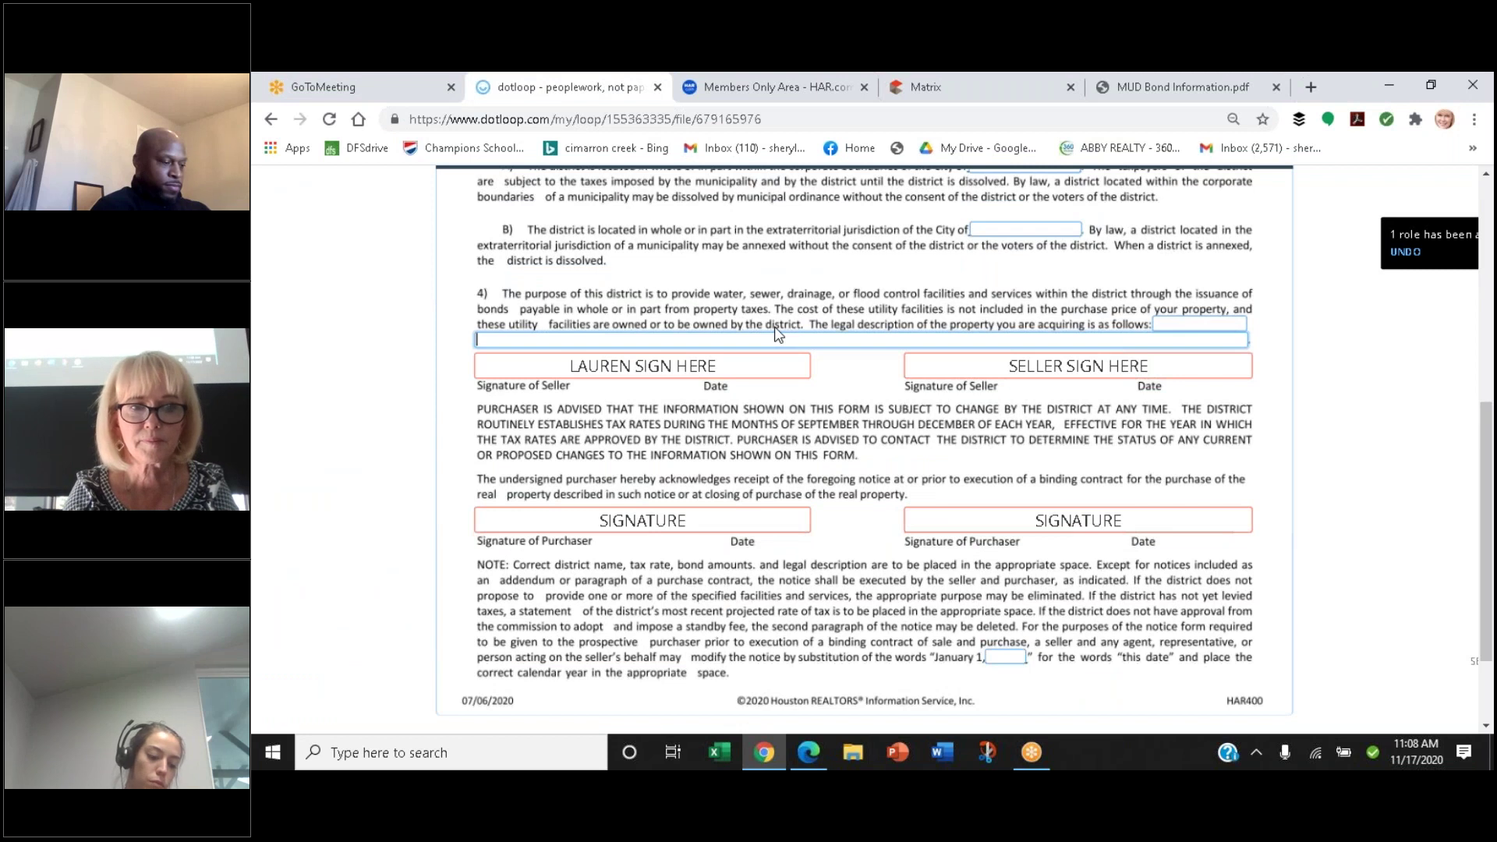
# Paste the legal description into section 4 and check the MUD bond listing
pyautogui.hotkey('ctrl', 'v')
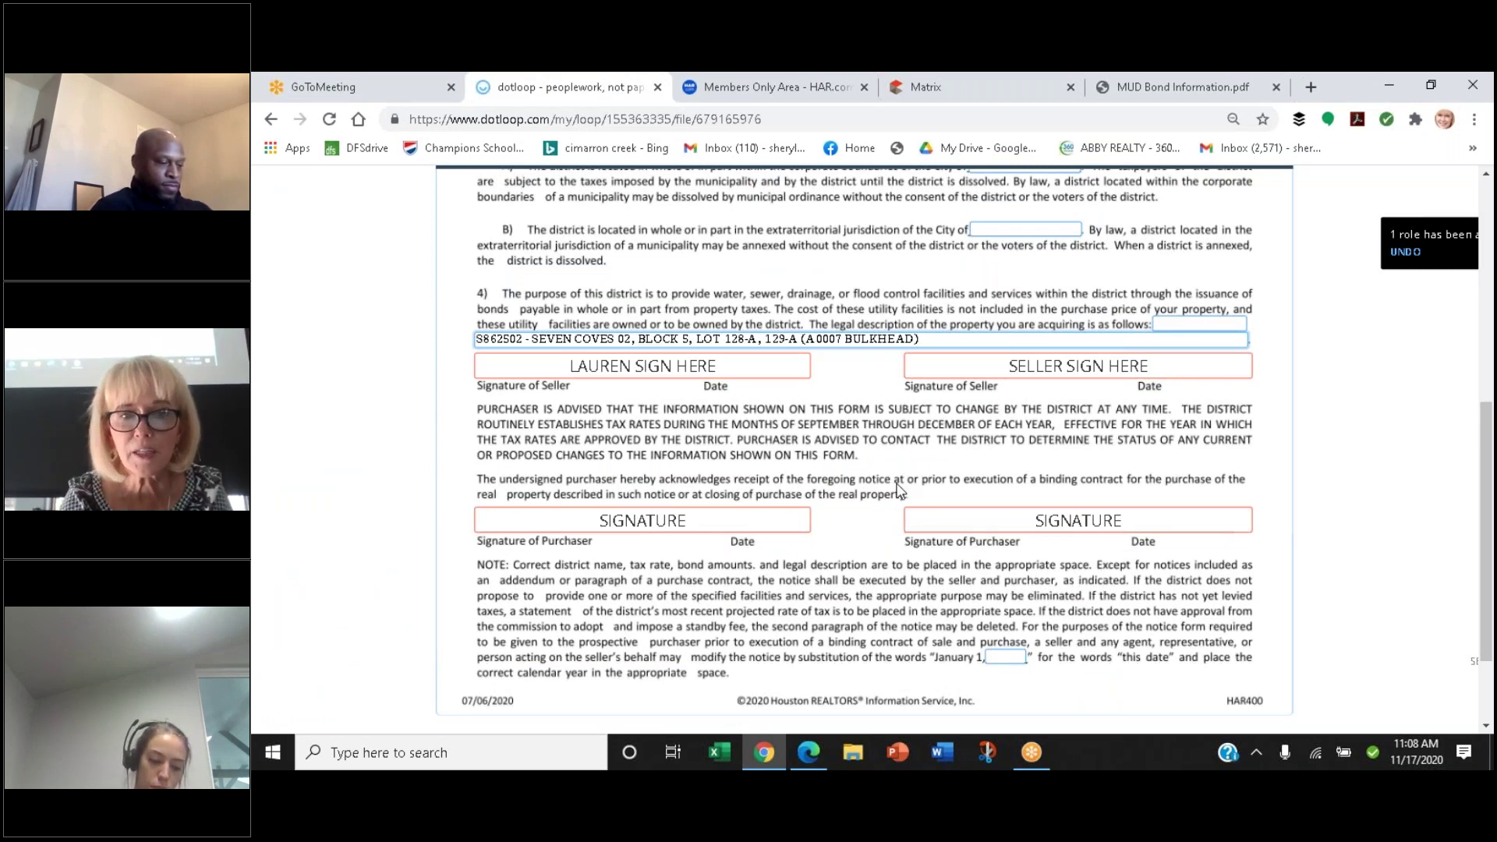
pyautogui.scroll(-3, 1123, 569)
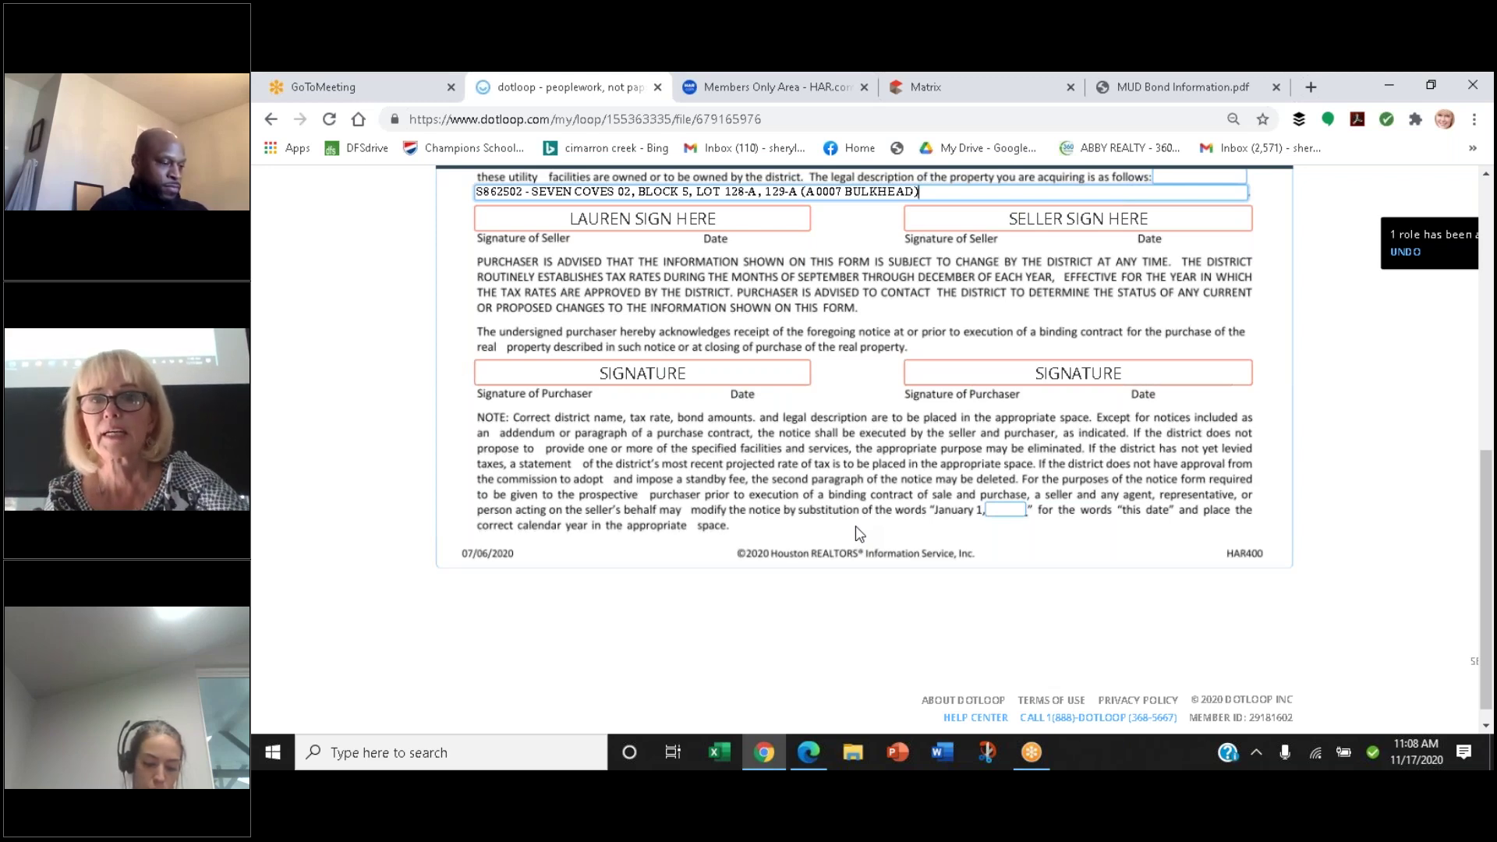
pyautogui.click(1182, 87)
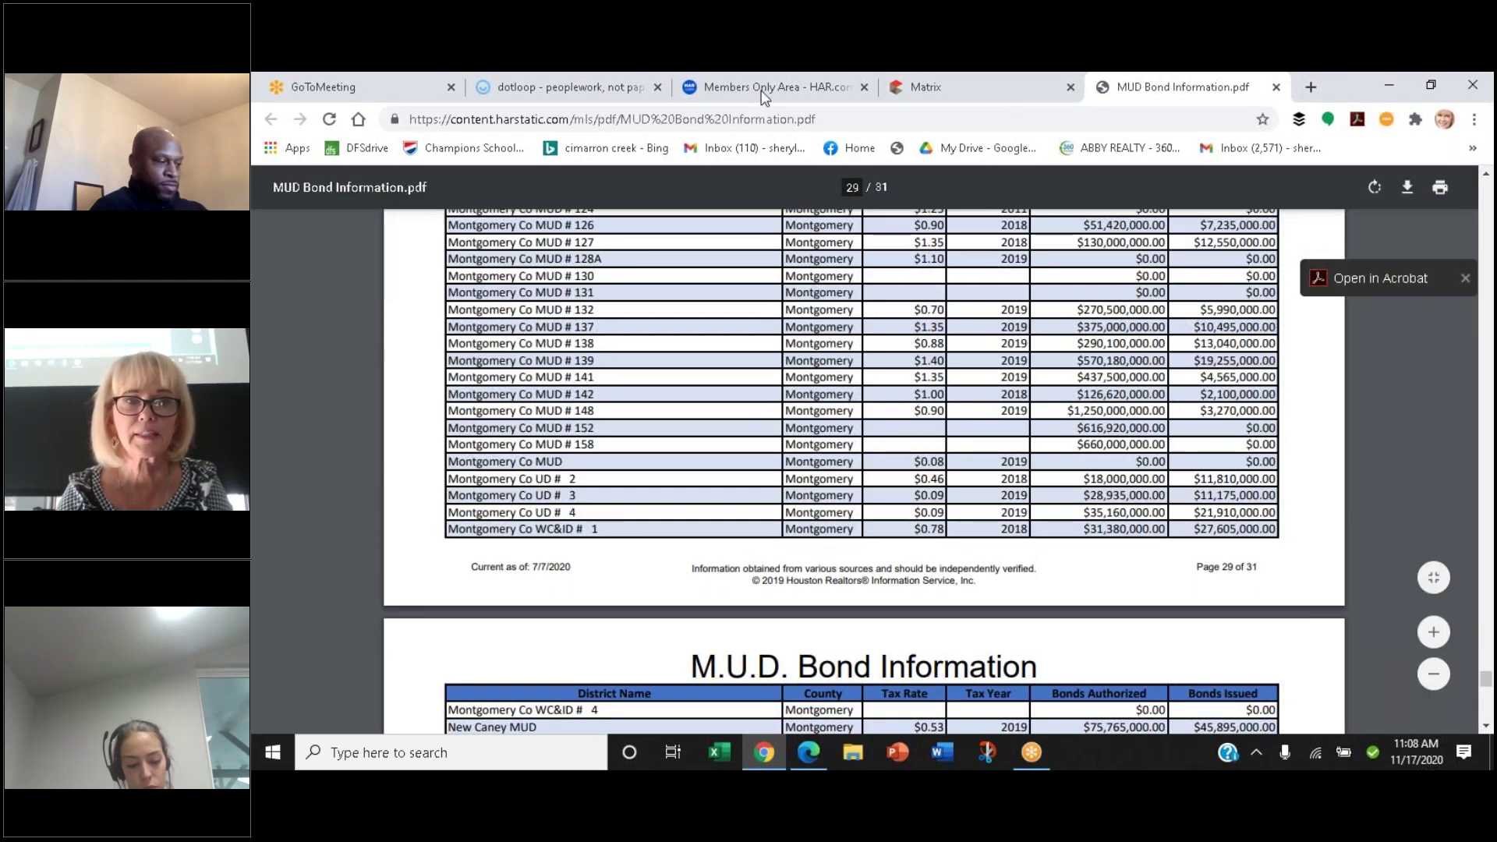
pyautogui.click(577, 82)
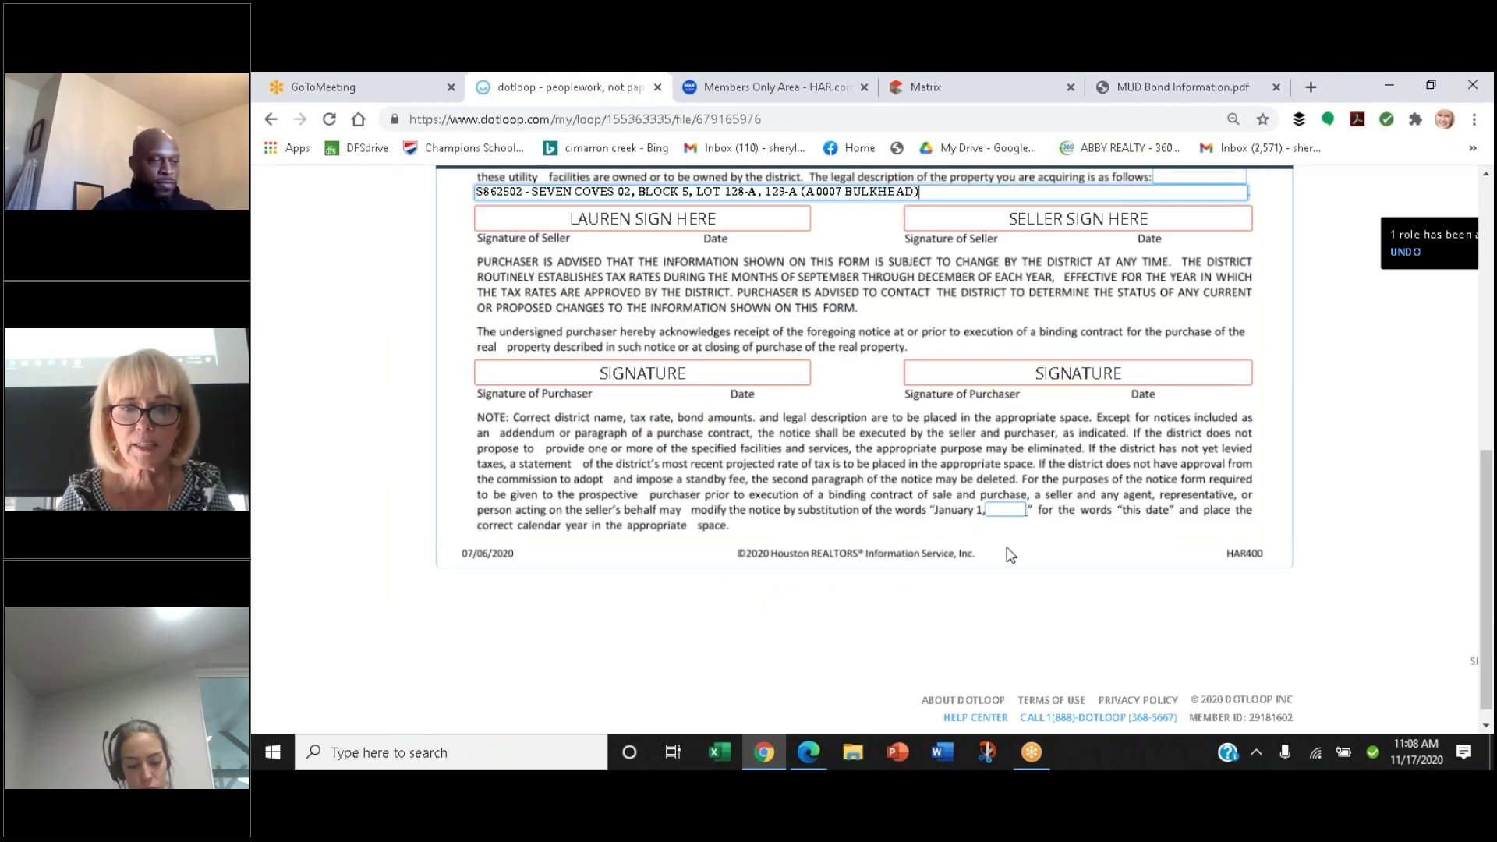
# Enter 2018 as the year after 'January 1,' and save the notice
pyautogui.click(997, 510)
pyautogui.write('2018')
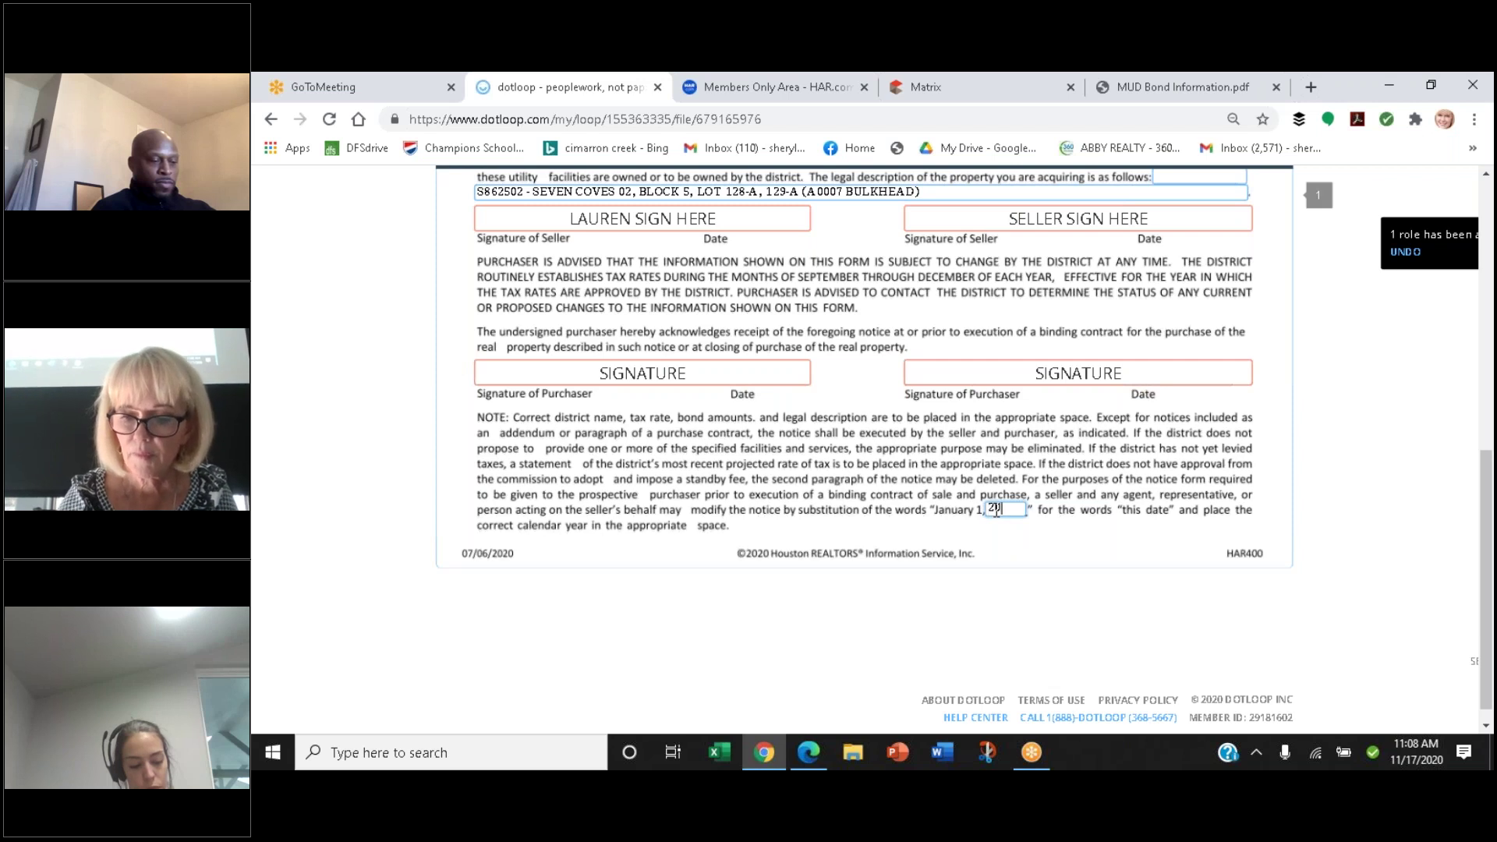
pyautogui.click(1088, 596)
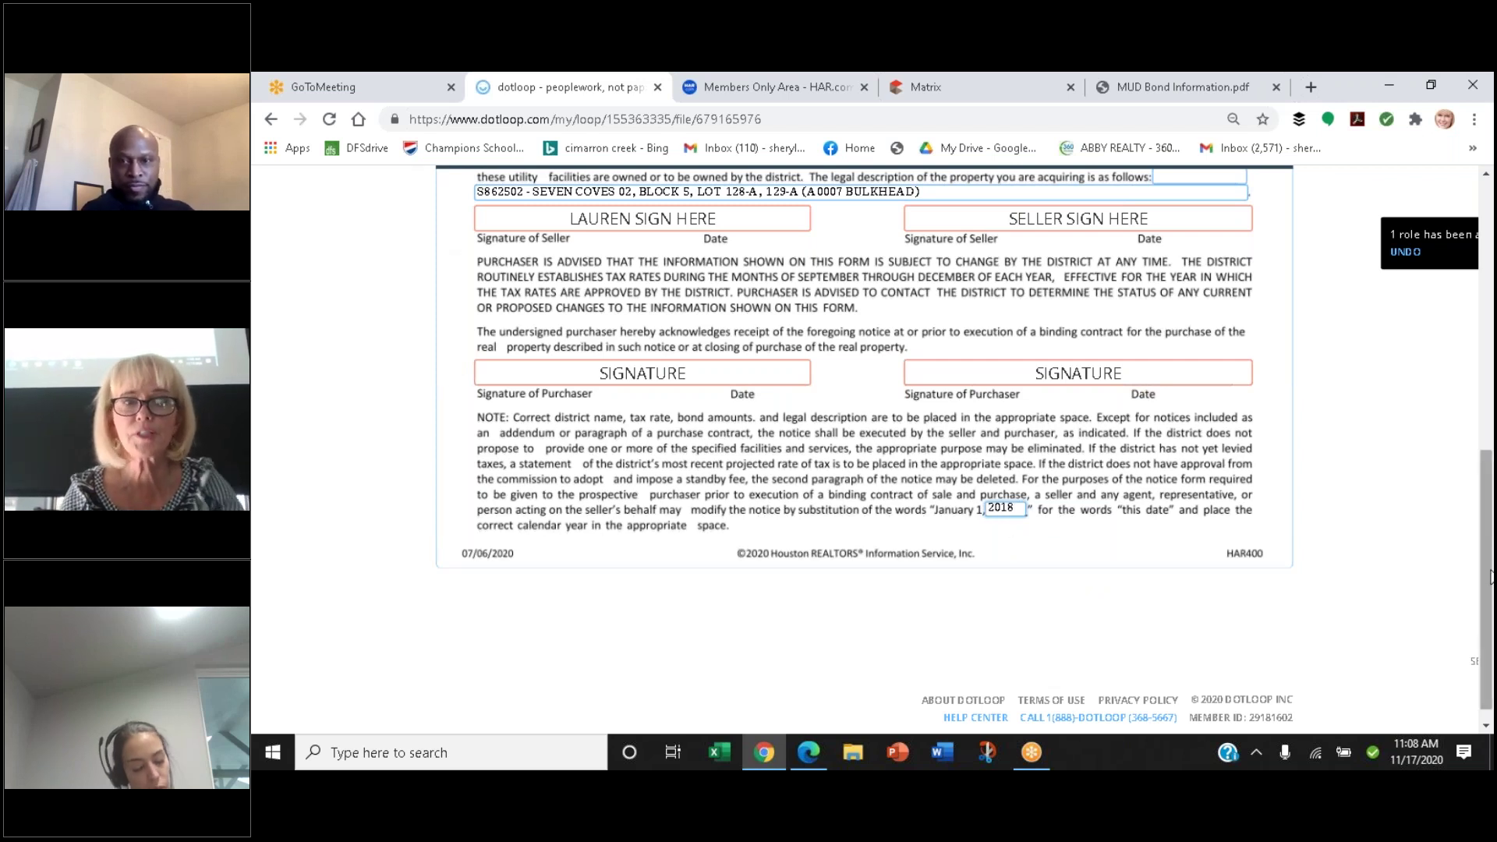
pyautogui.scroll(5, 1491, 576)
pyautogui.scroll(2, 1491, 575)
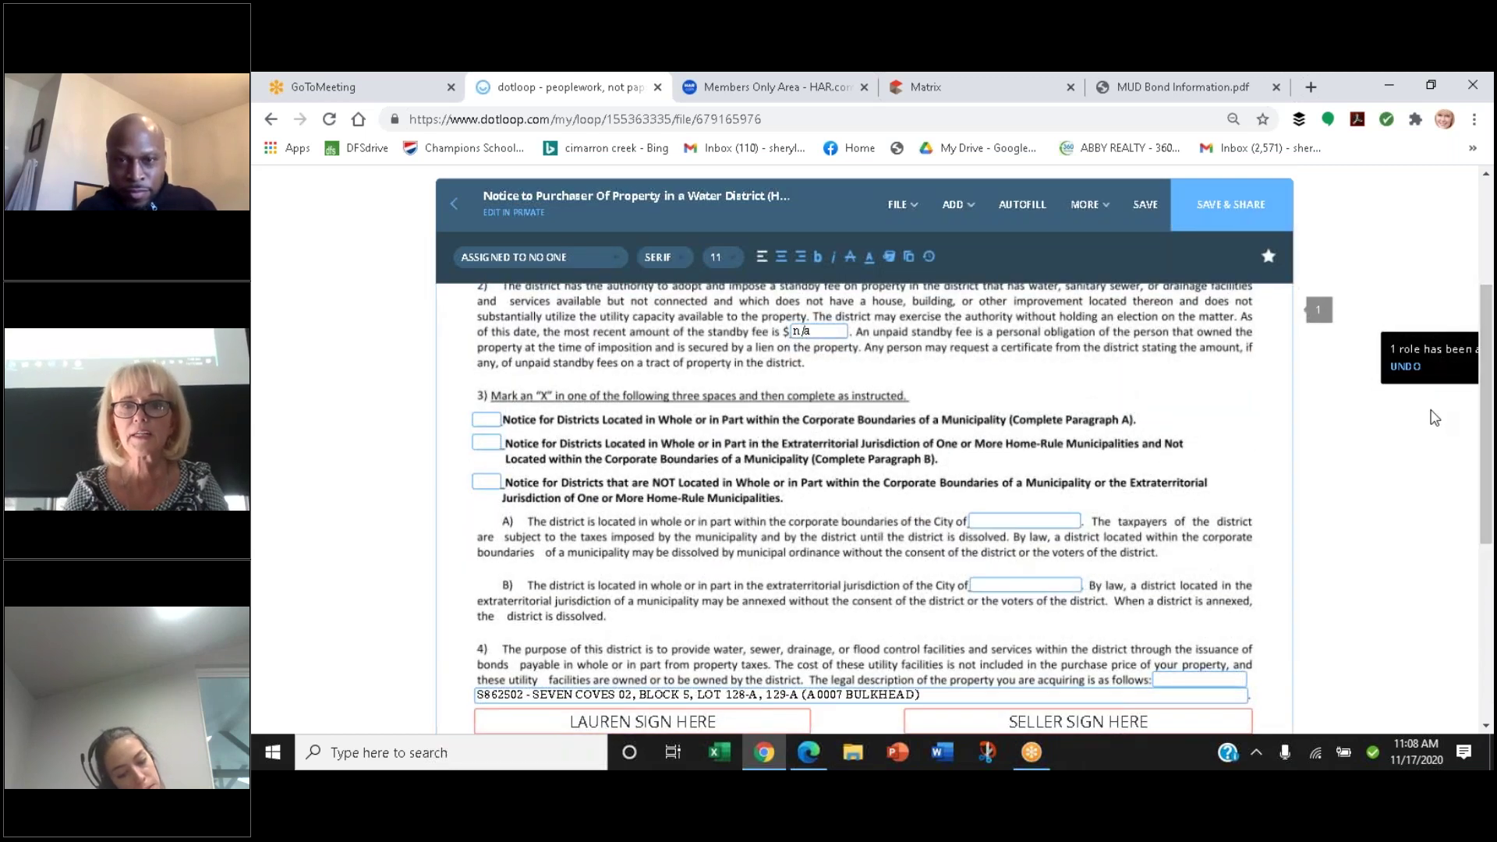
pyautogui.click(1131, 201)
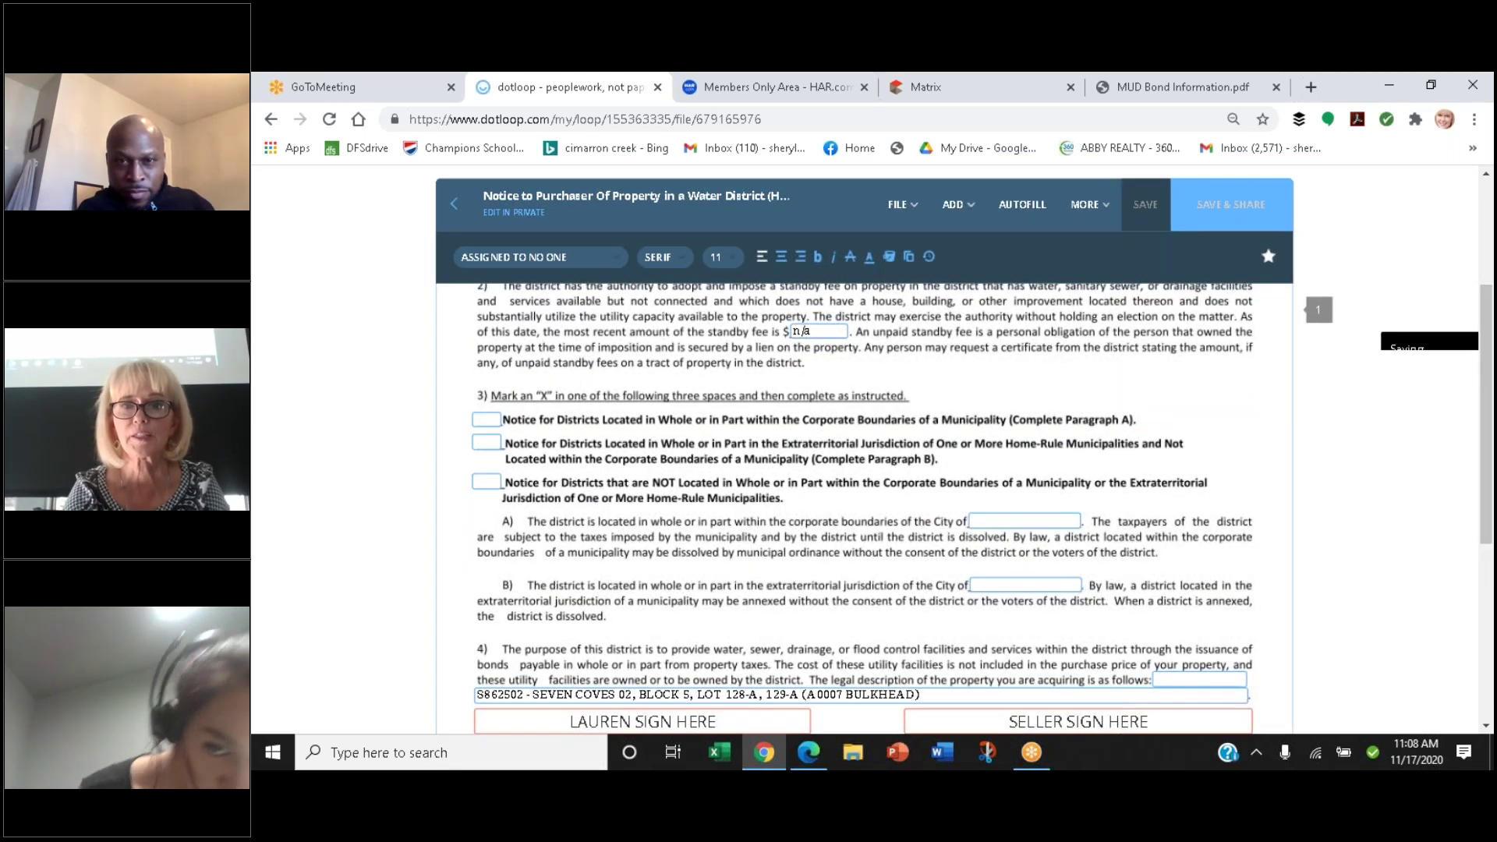
# Close the notice without sharing it and scroll the loop's Documents list
pyautogui.click(454, 204)
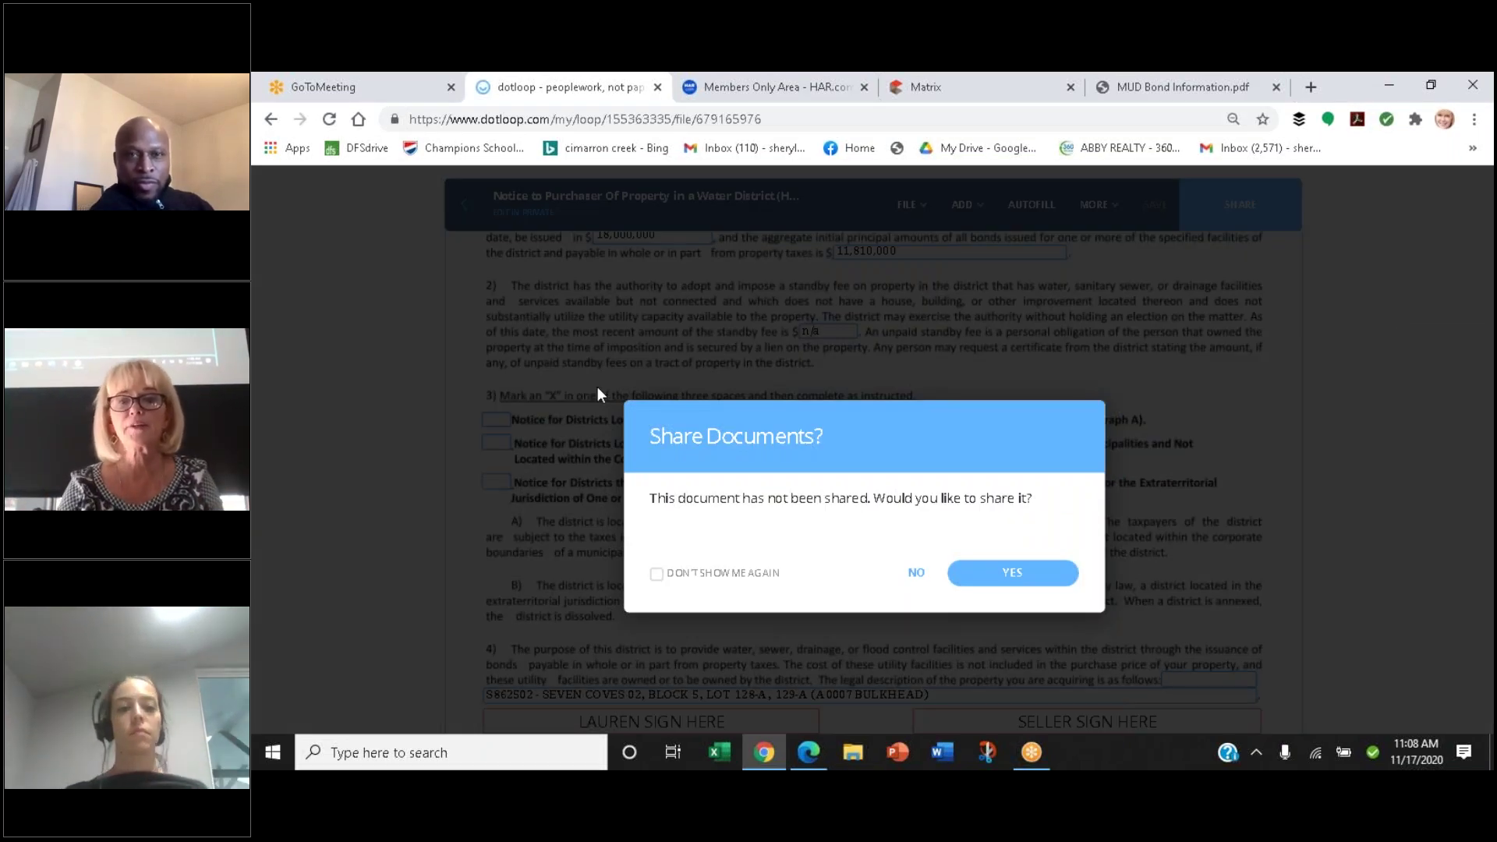
pyautogui.click(914, 572)
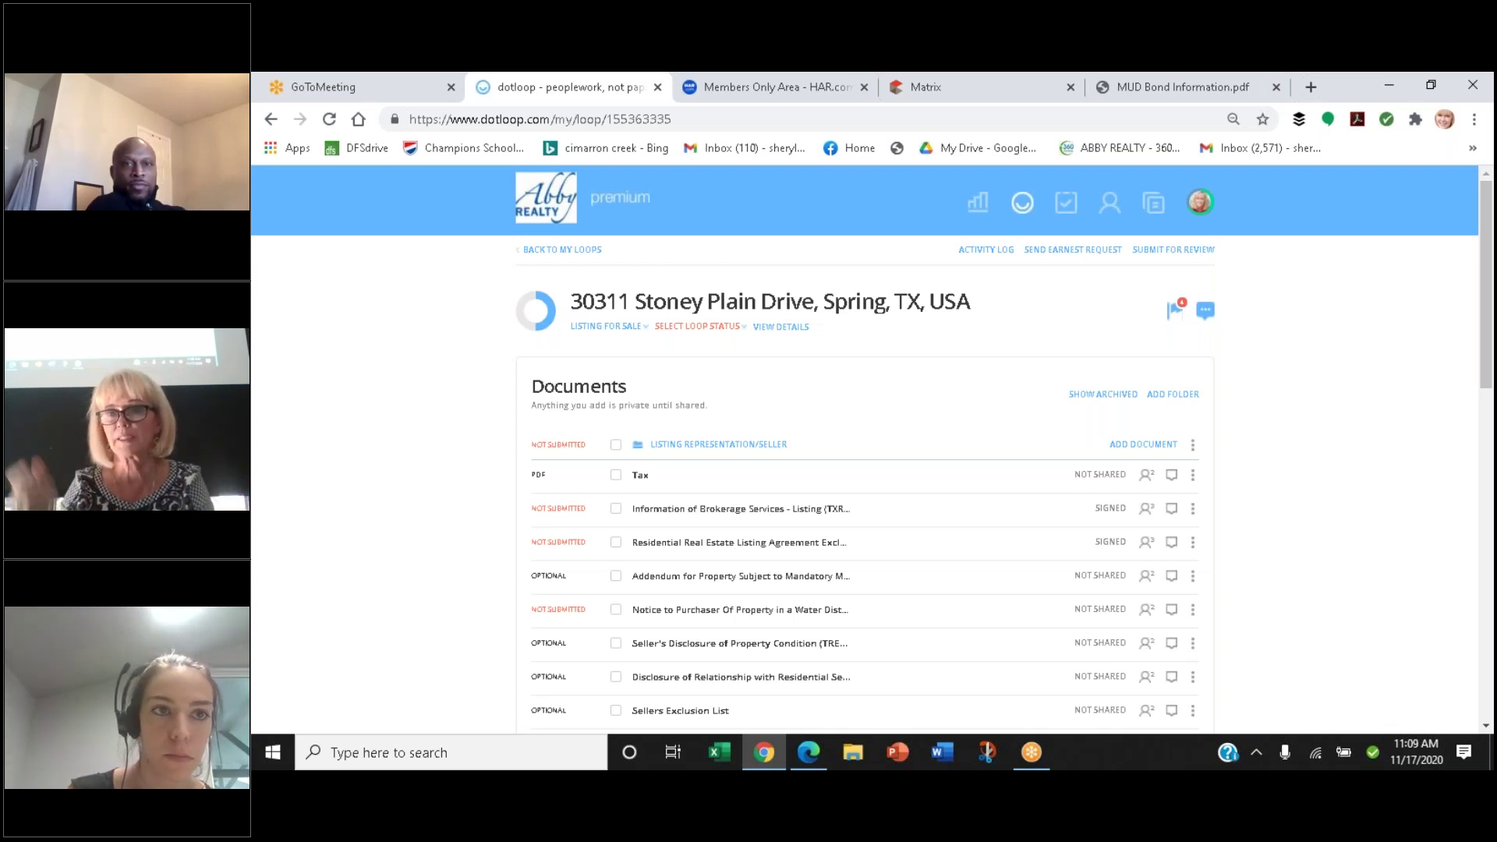
pyautogui.scroll(-2, 916, 578)
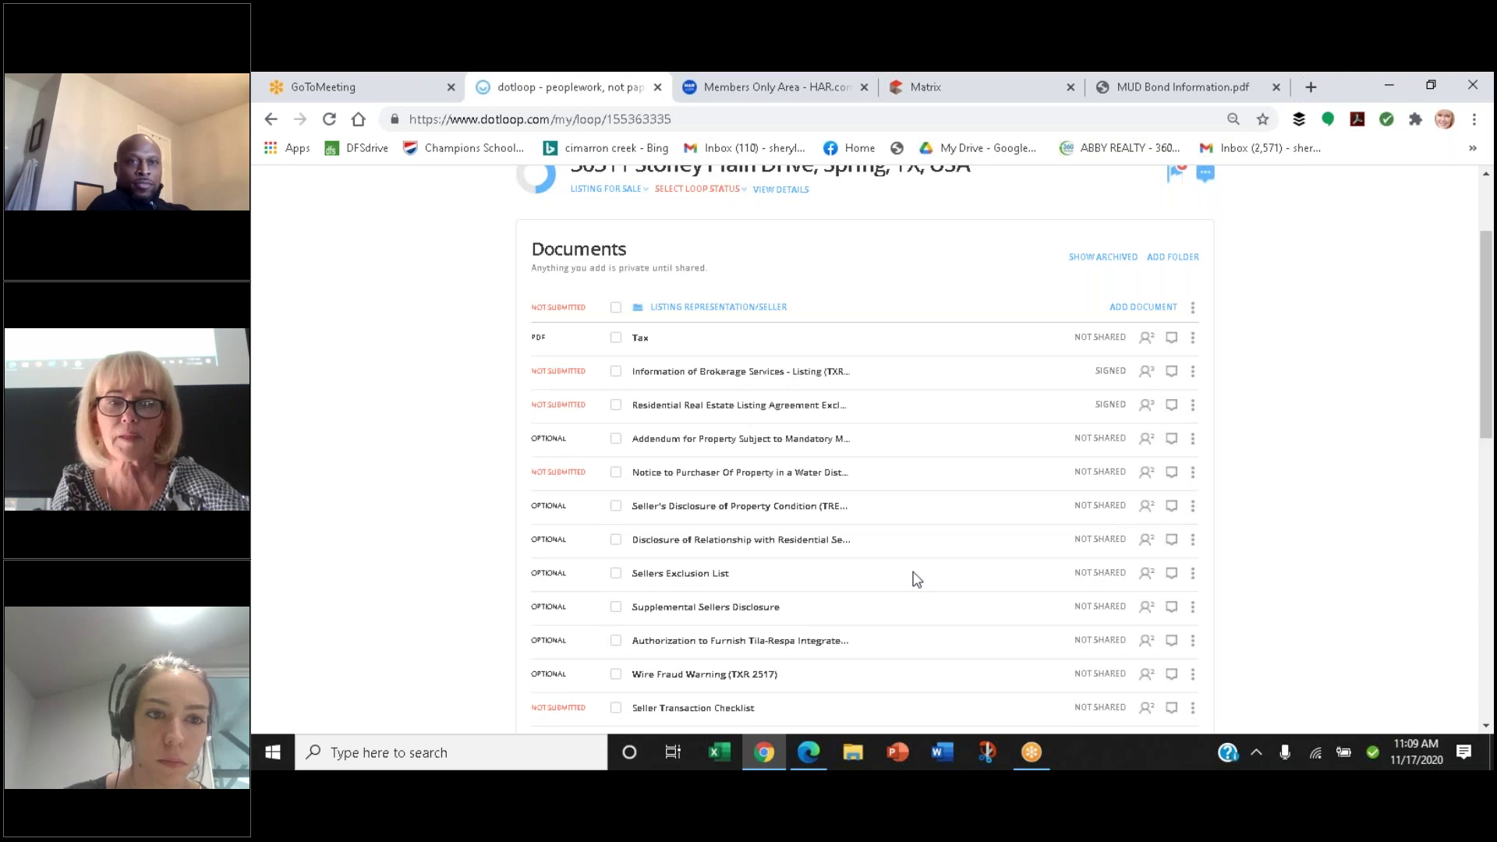
pyautogui.scroll(-2, 916, 578)
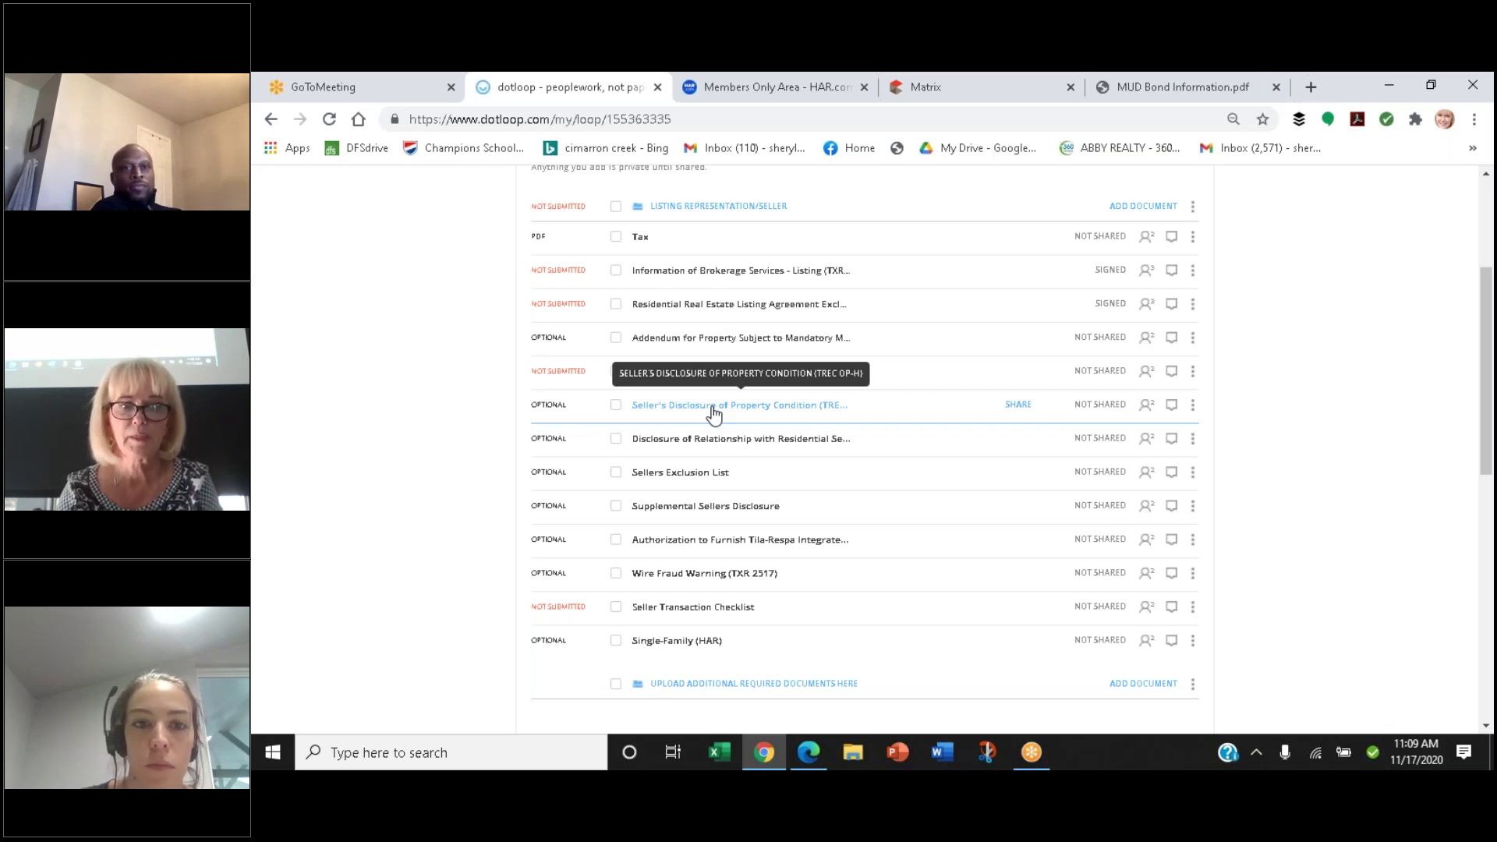
# Open the Seller's Disclosure of Property Condition and autofill its roles and address
pyautogui.click(712, 407)
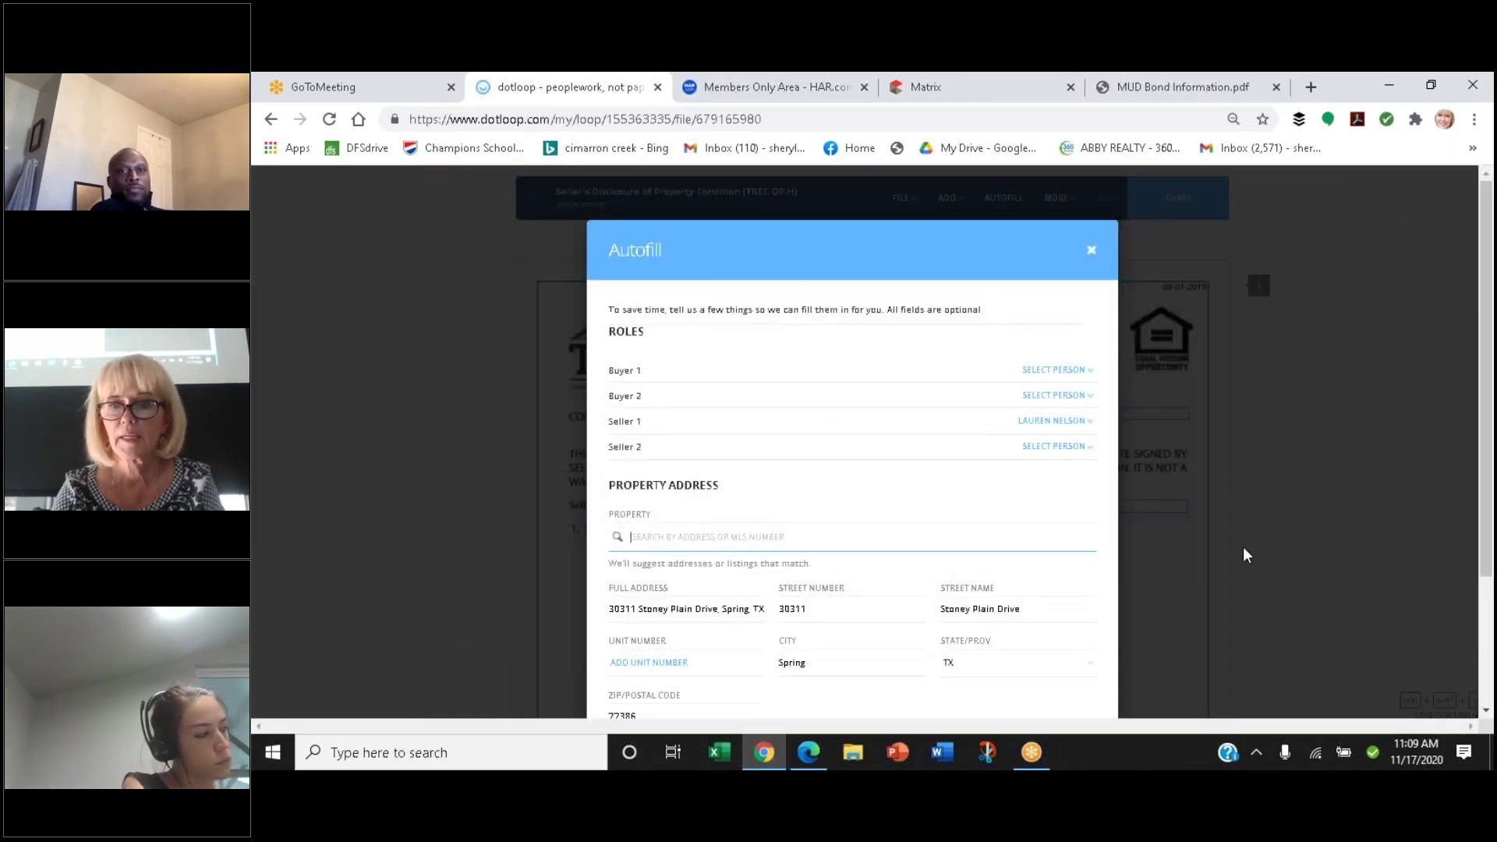
pyautogui.click(1262, 596)
pyautogui.scroll(-1, 1262, 597)
pyautogui.scroll(-2, 1261, 596)
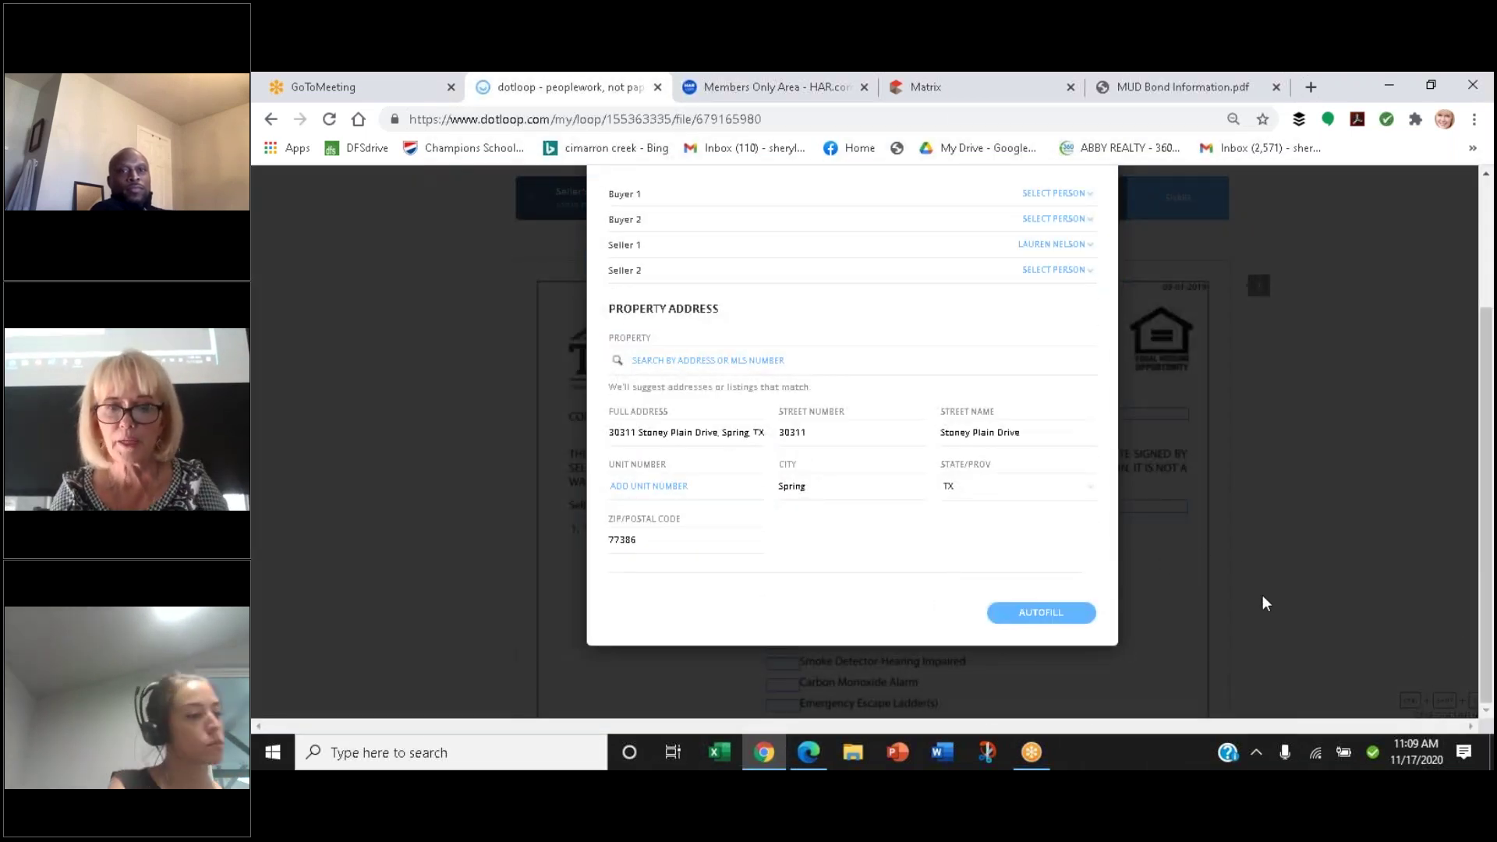
pyautogui.click(1043, 615)
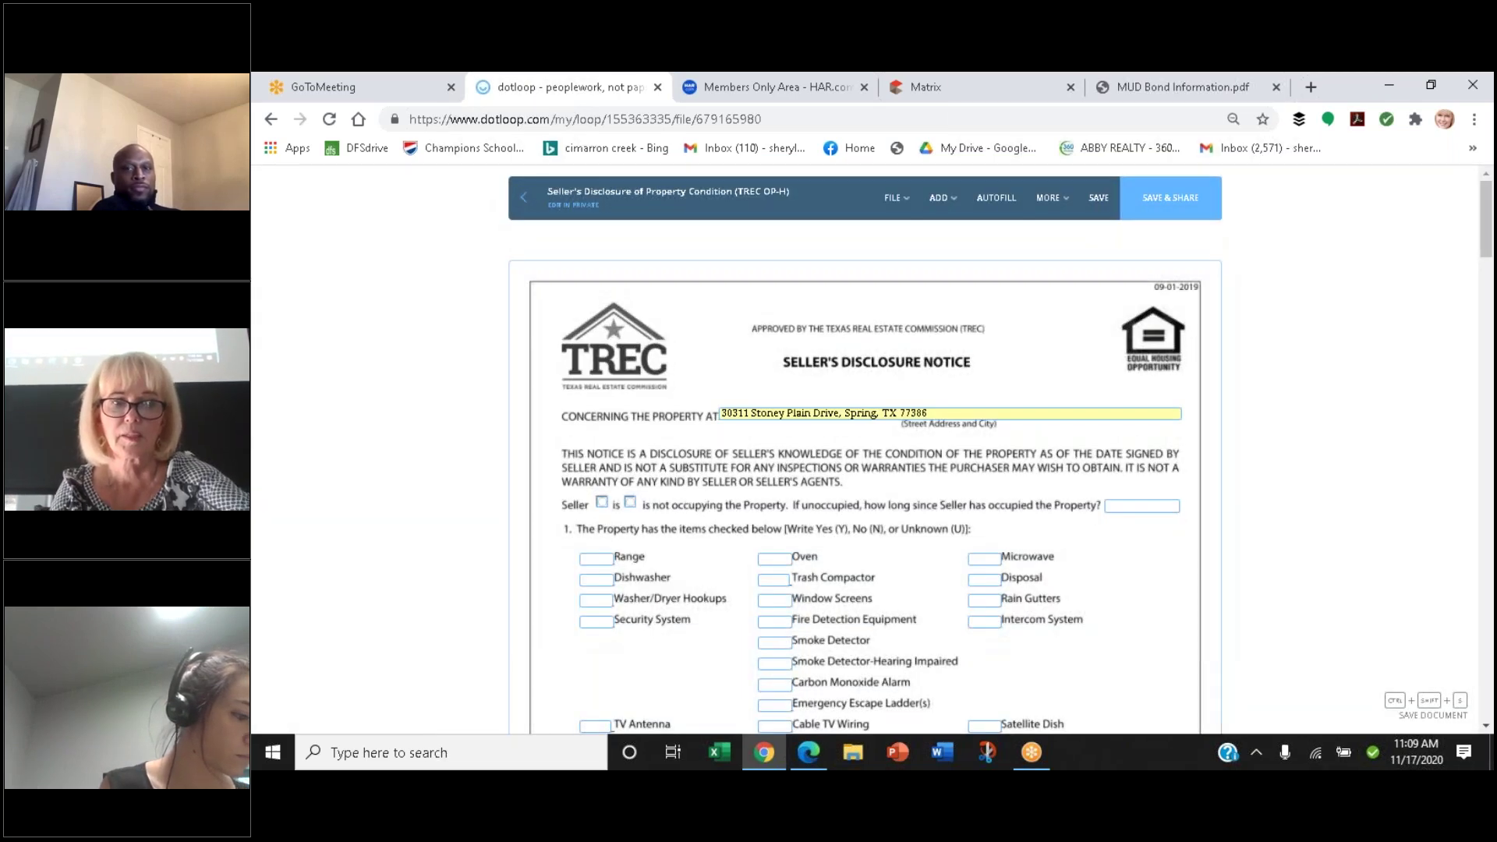
pyautogui.scroll(-1, 1040, 607)
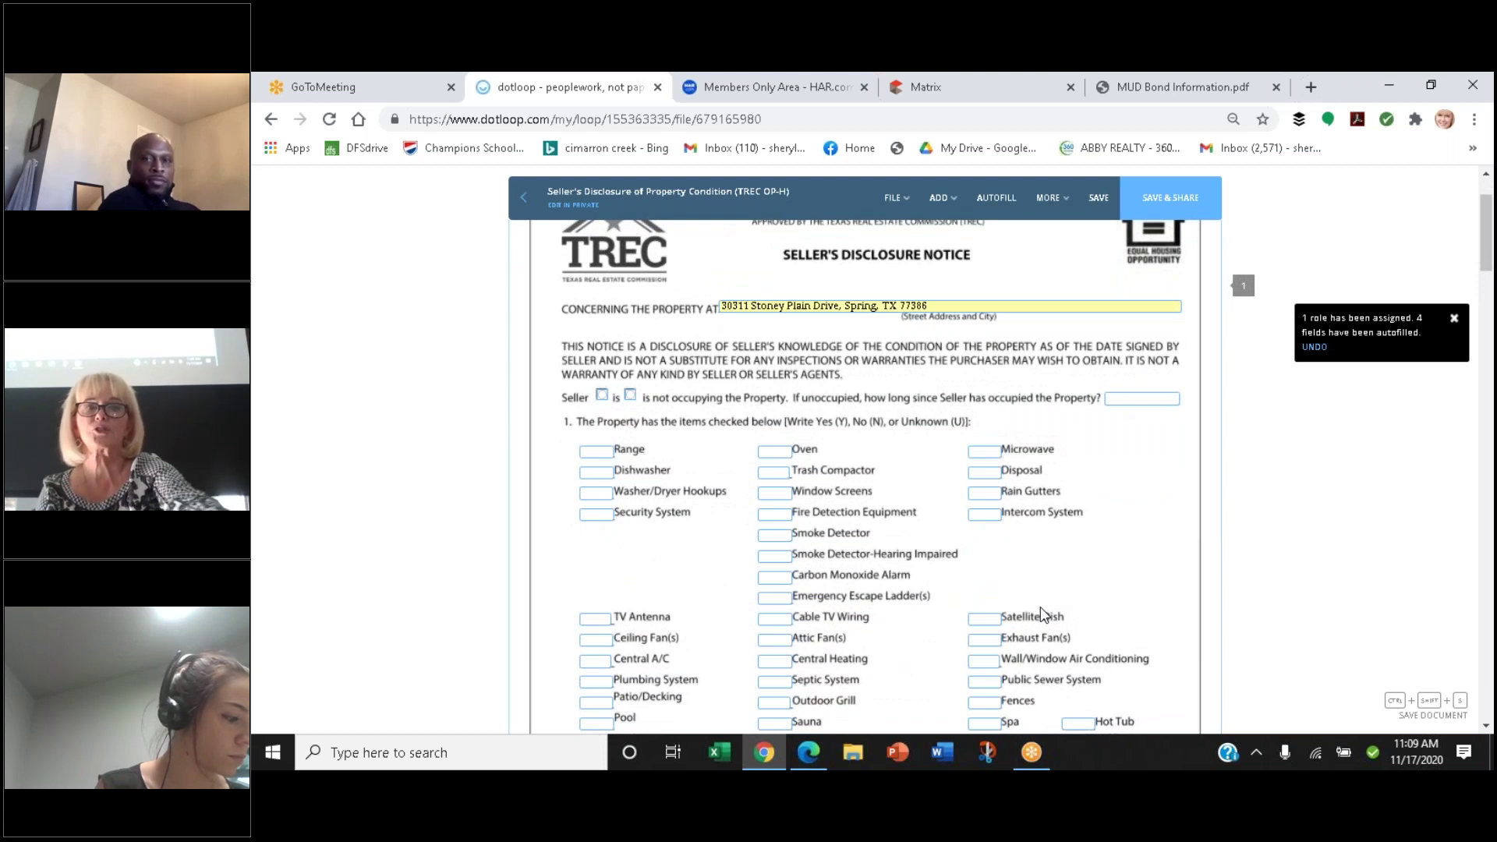
pyautogui.scroll(1, 1040, 607)
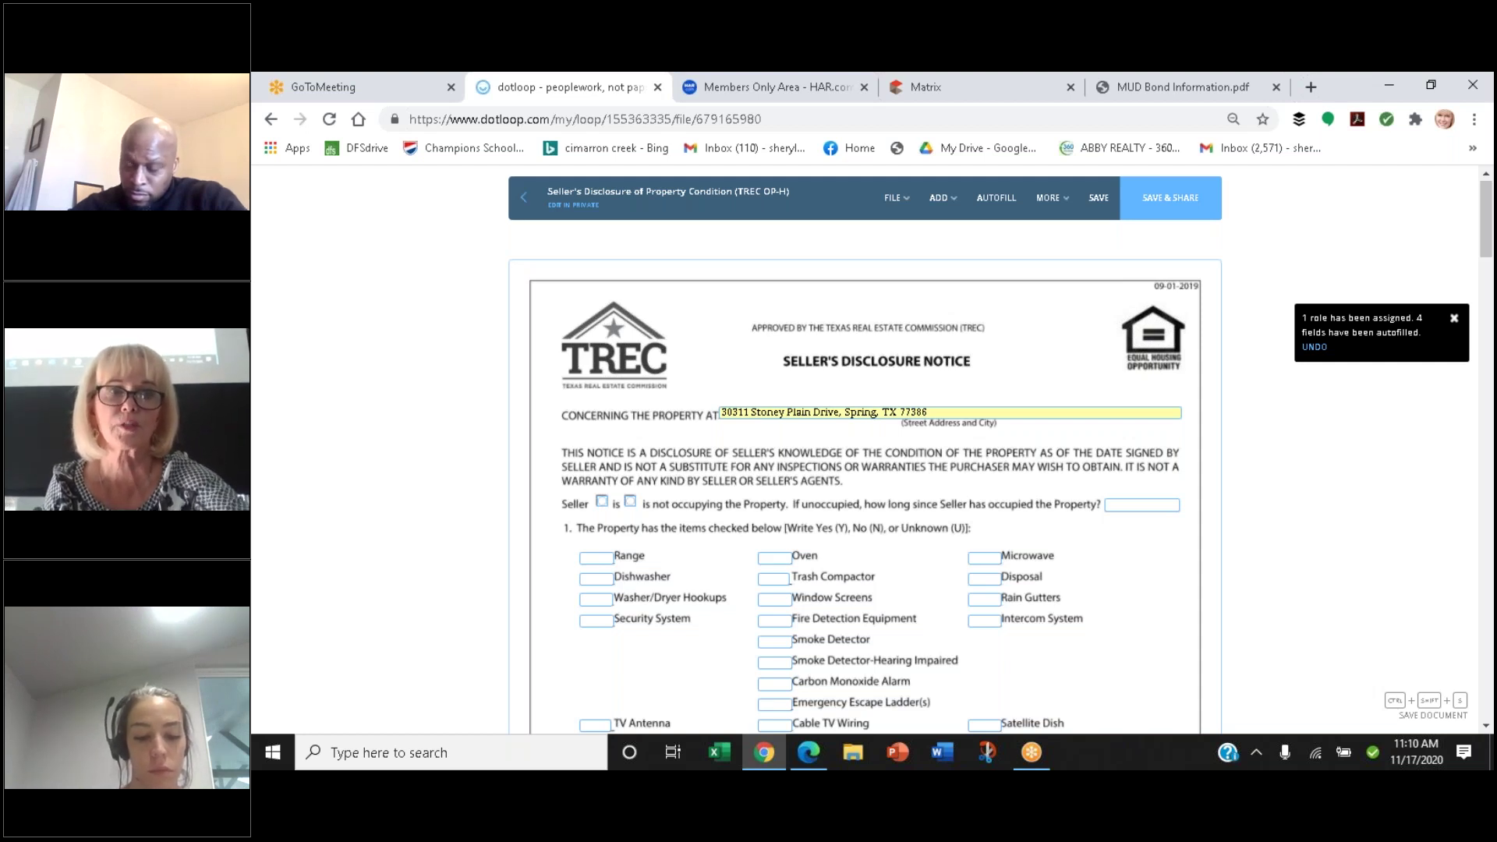
# Leave the disclosure without saving the changes or sharing it
pyautogui.click(524, 198)
pyautogui.press('Escape')
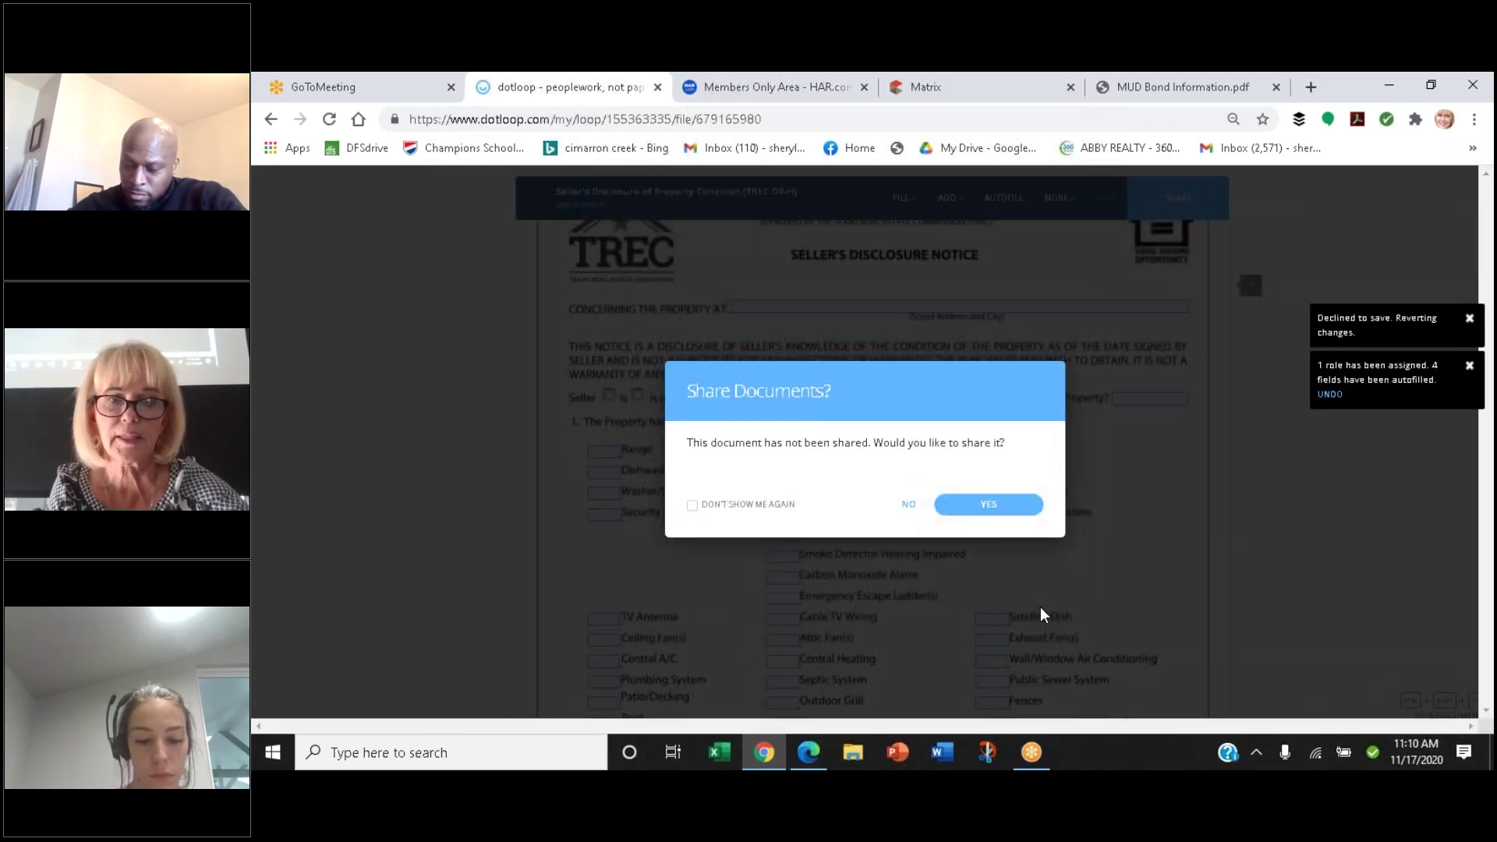
pyautogui.press('Escape')
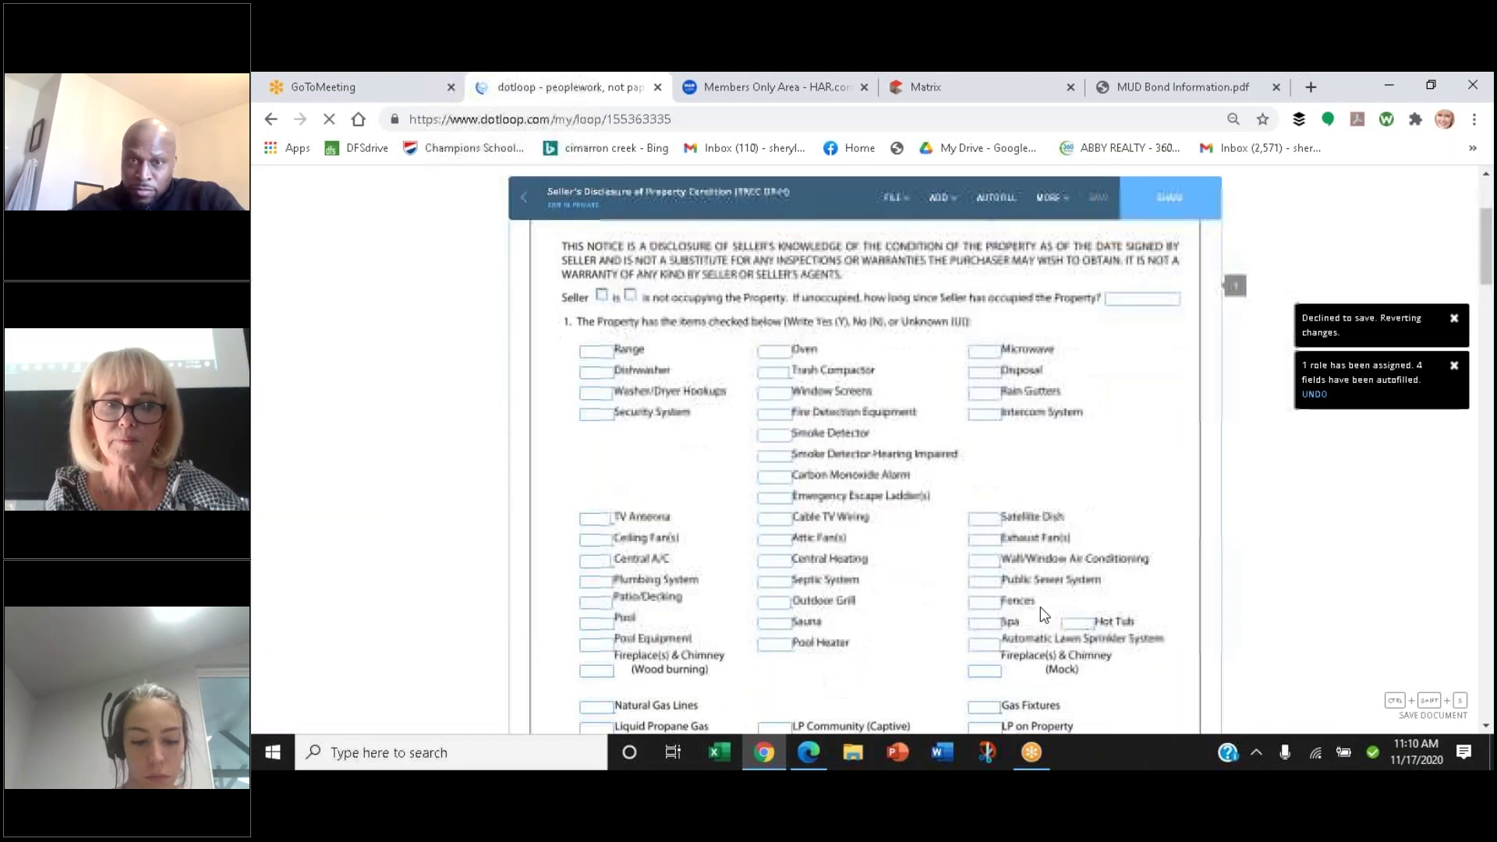
pyautogui.scroll(-3, 1040, 607)
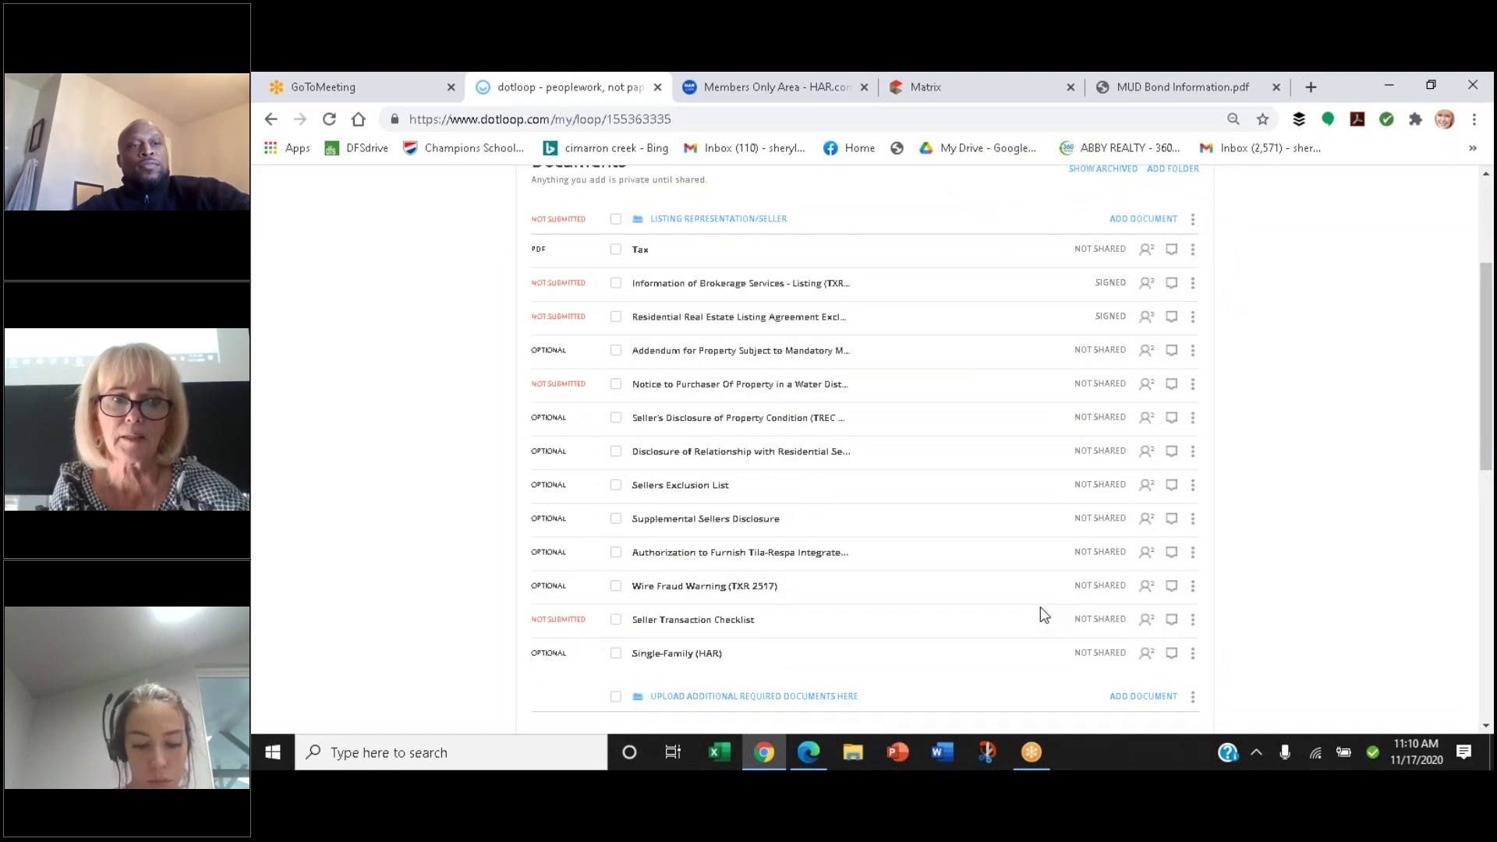
pyautogui.scroll(-1, 1039, 607)
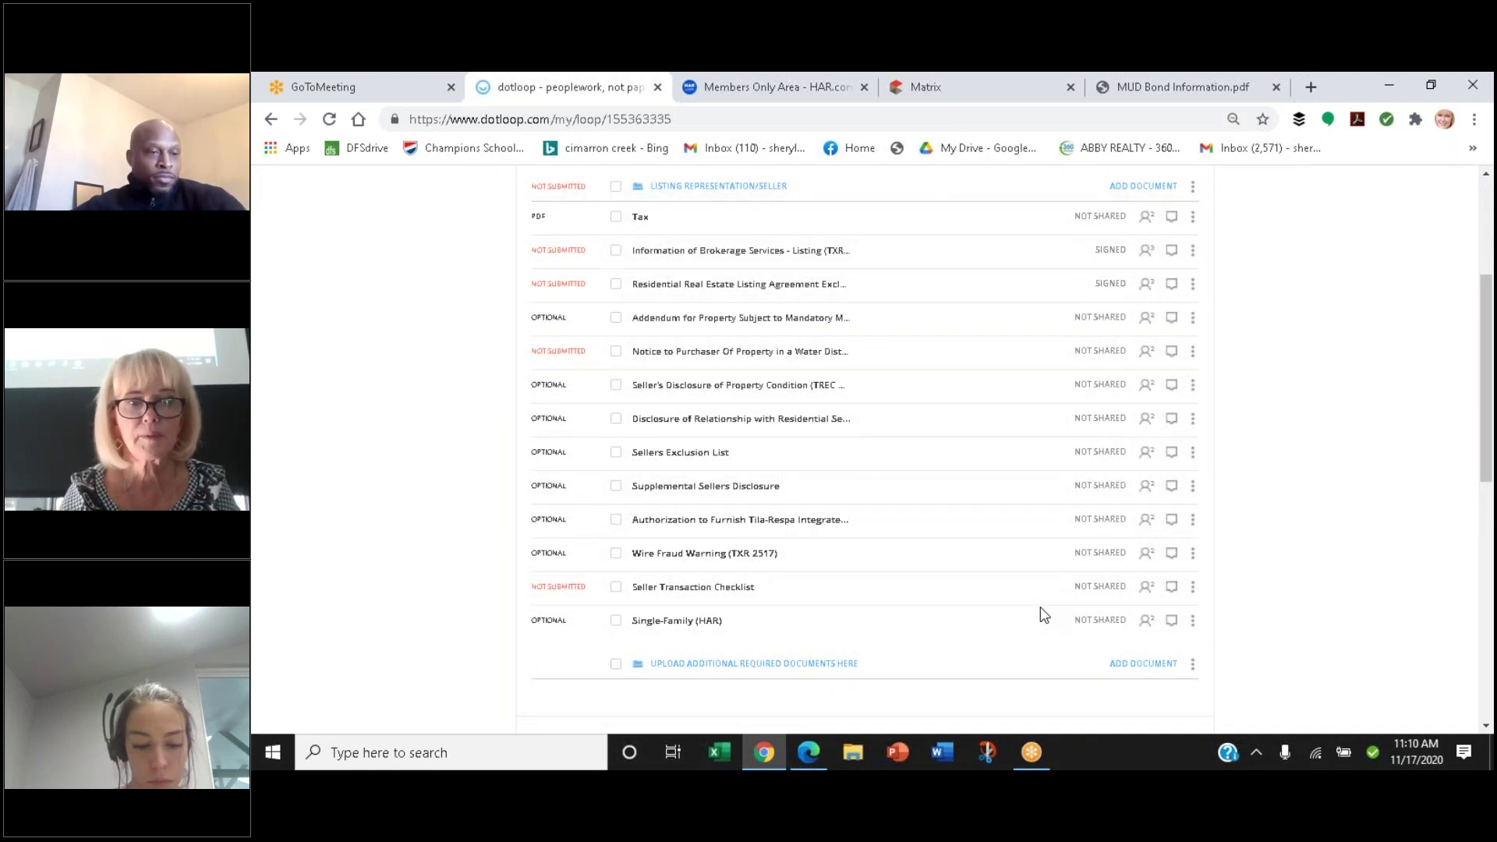
# Open and autofill the Residential Service Company disclosure, review it, then exit the form
pyautogui.click(742, 420)
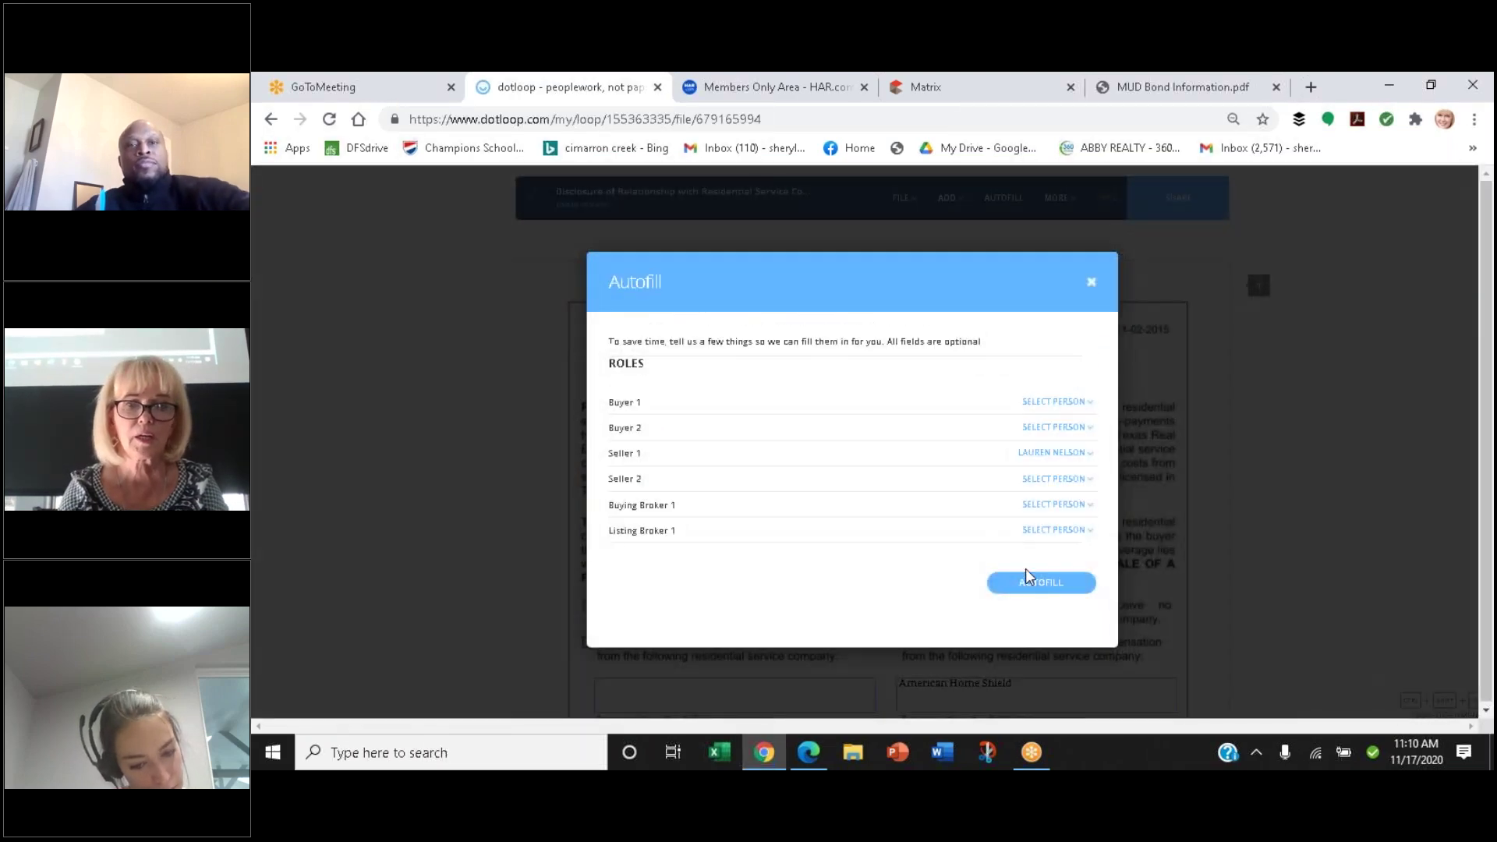
pyautogui.click(1029, 584)
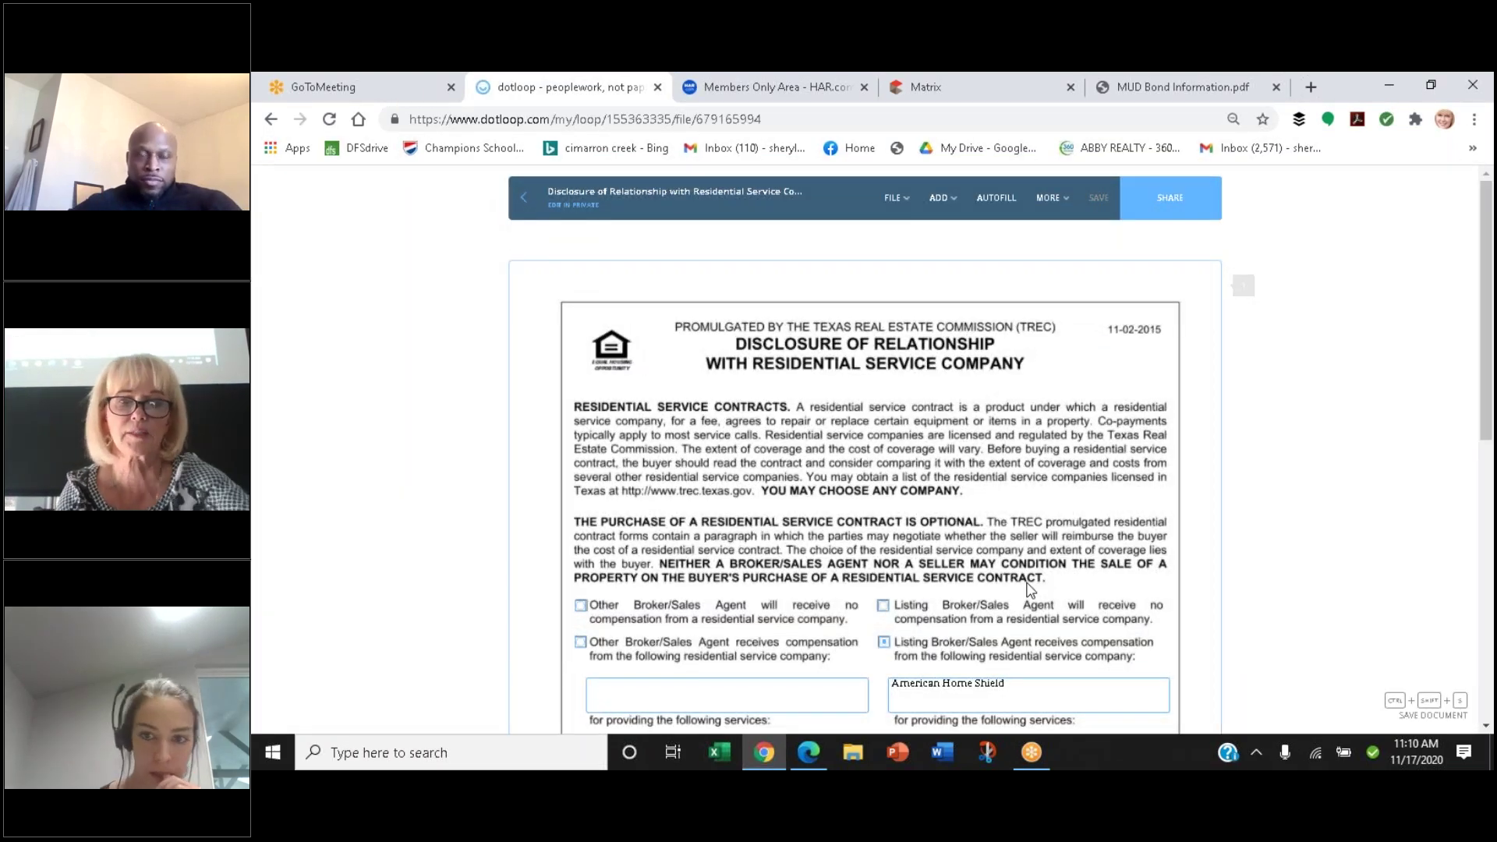
pyautogui.scroll(-3, 1031, 590)
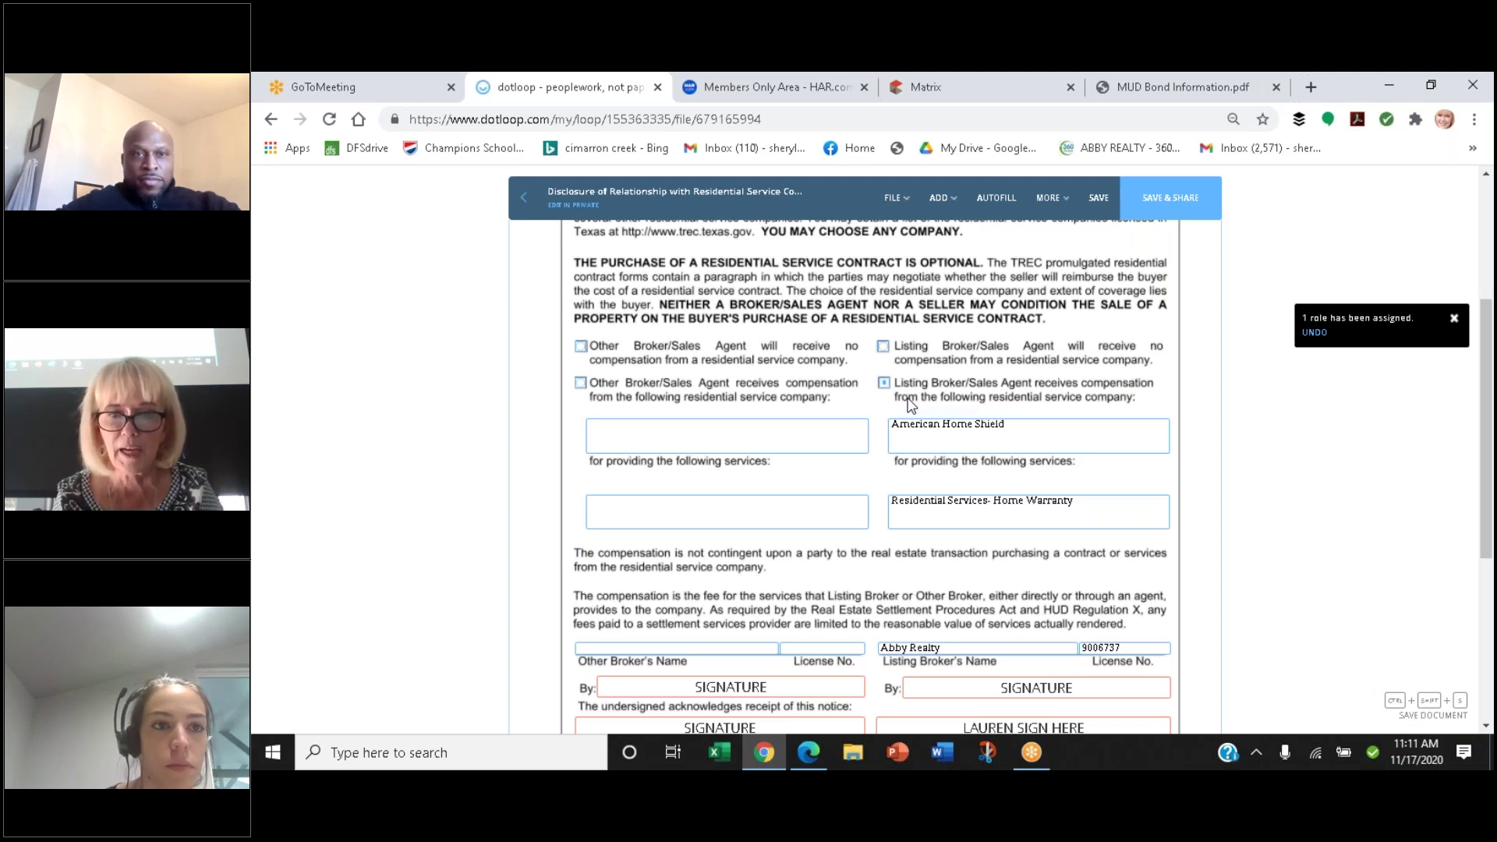
pyautogui.scroll(-1, 908, 404)
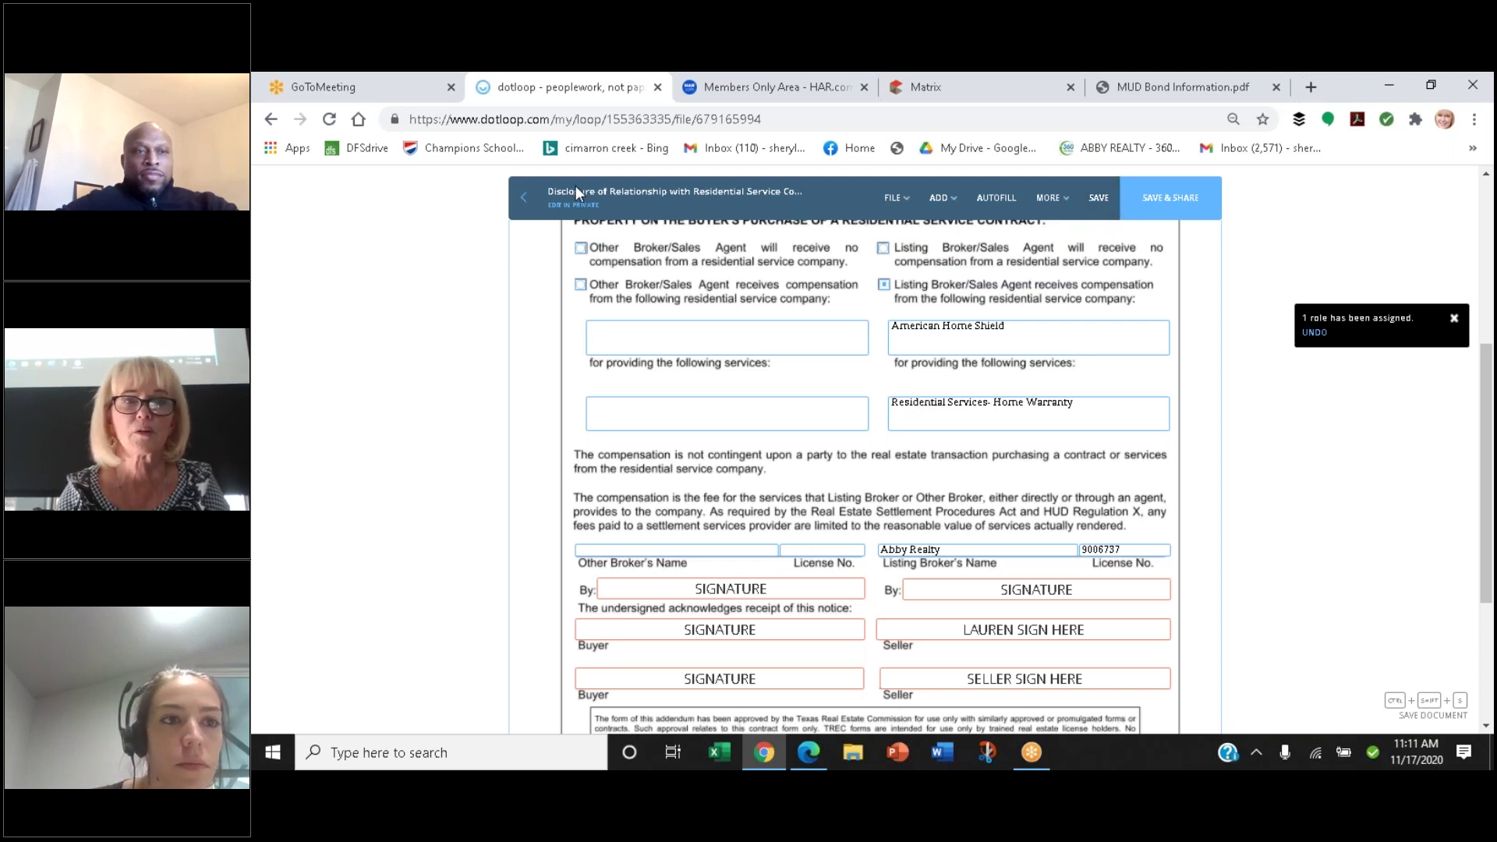
pyautogui.click(521, 205)
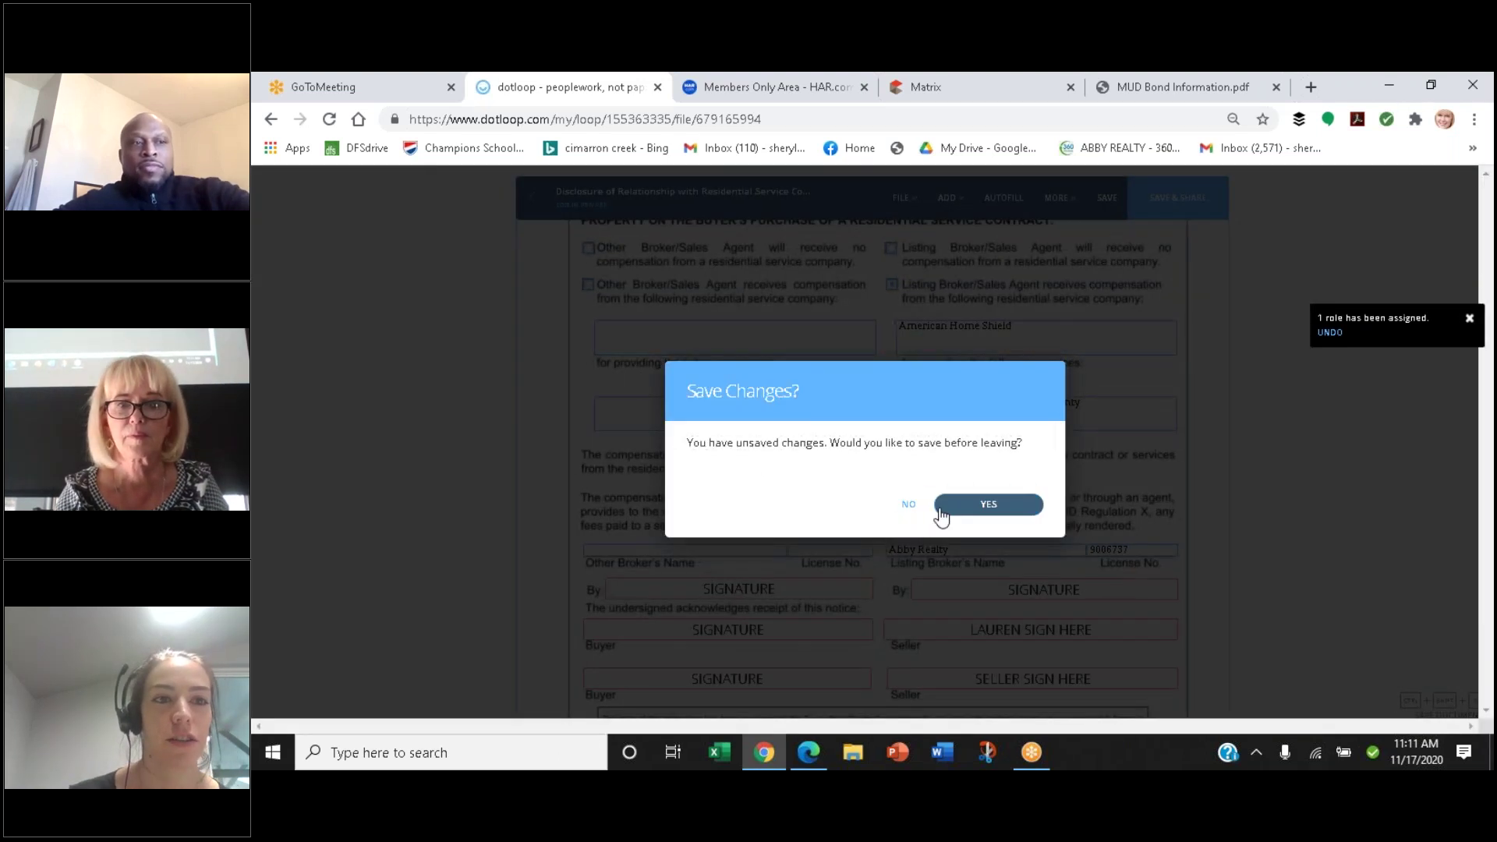
# Decline saving and sharing the form, then reopen the Disclosure of Relationship document
pyautogui.click(909, 506)
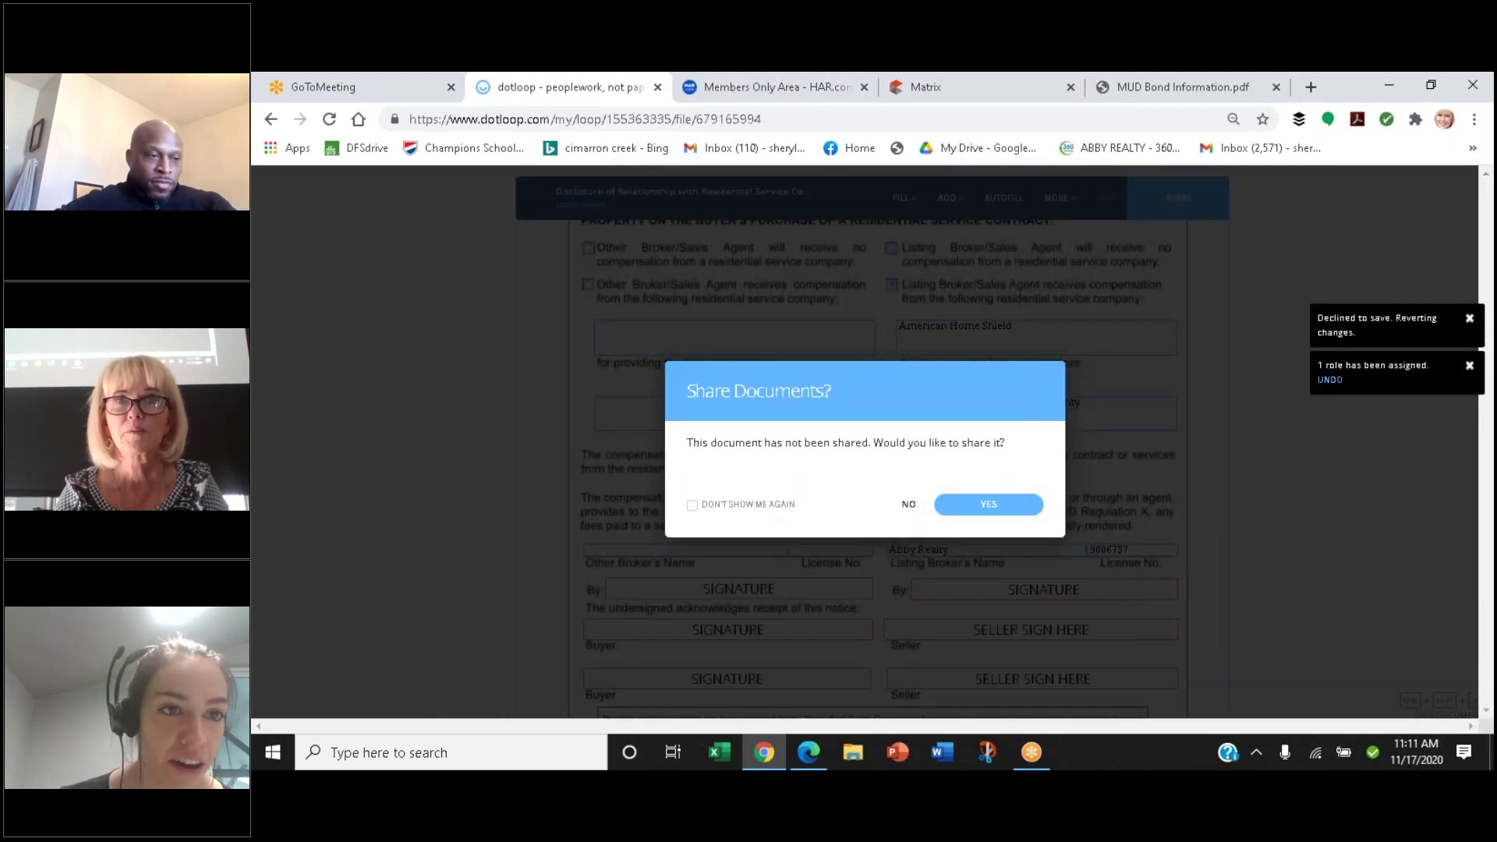
pyautogui.click(909, 505)
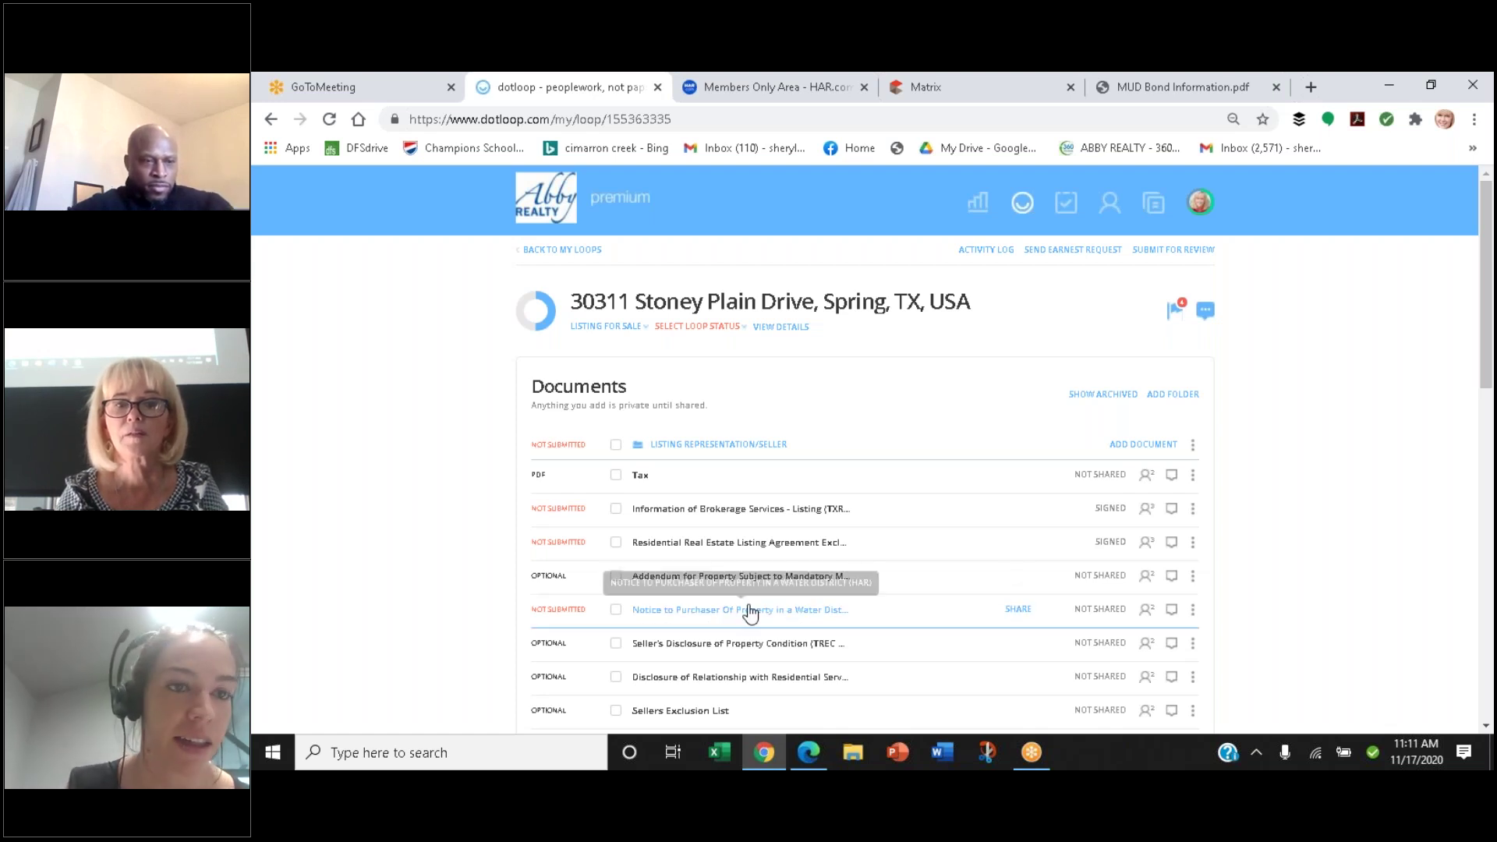
pyautogui.click(766, 679)
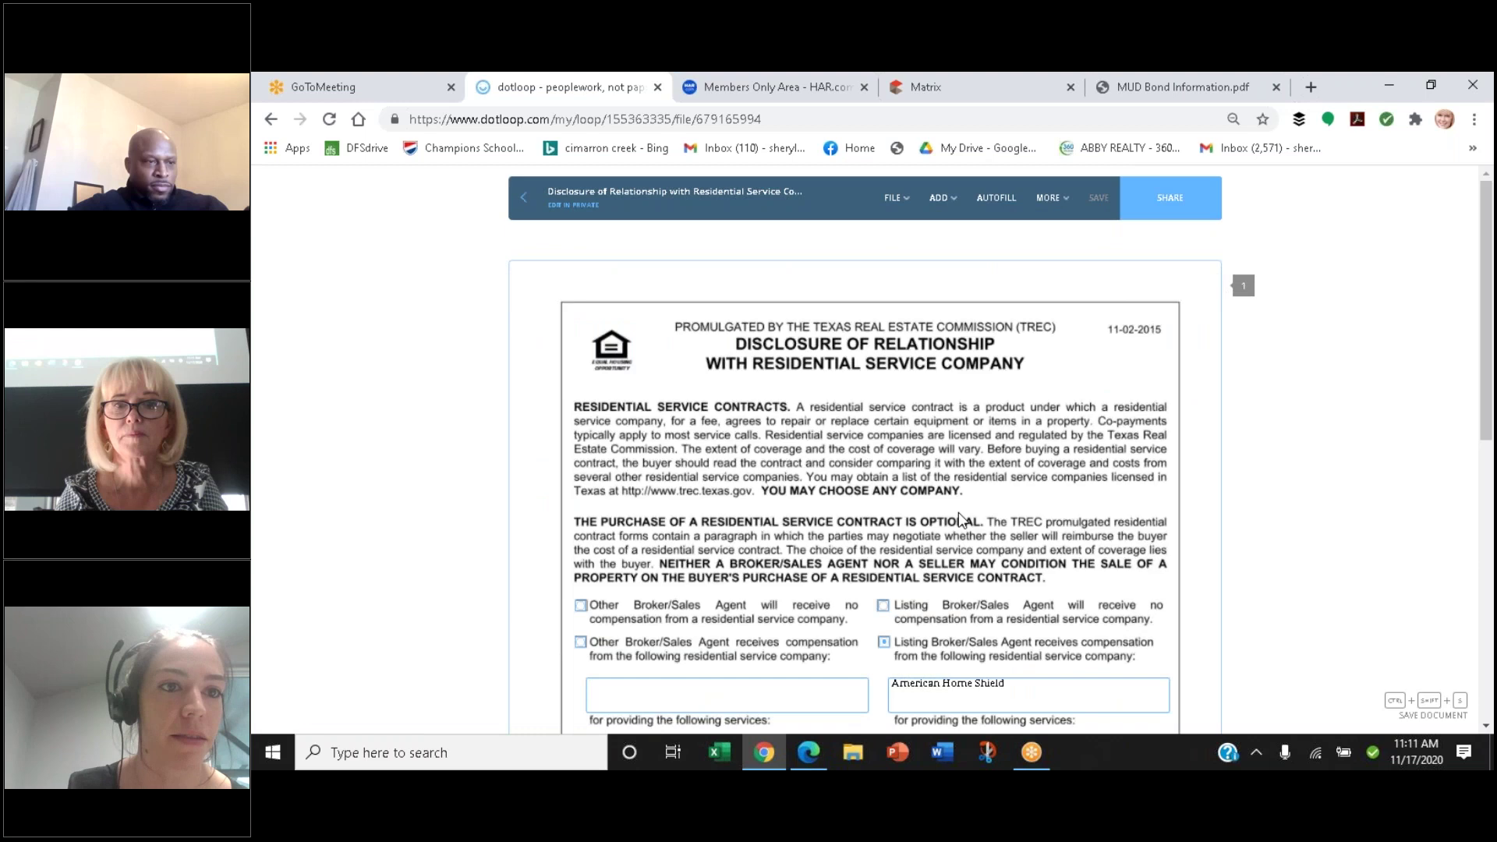
# Scroll through the disclosure's service company and listing broker entries, then return to the document list
pyautogui.scroll(-3, 1297, 476)
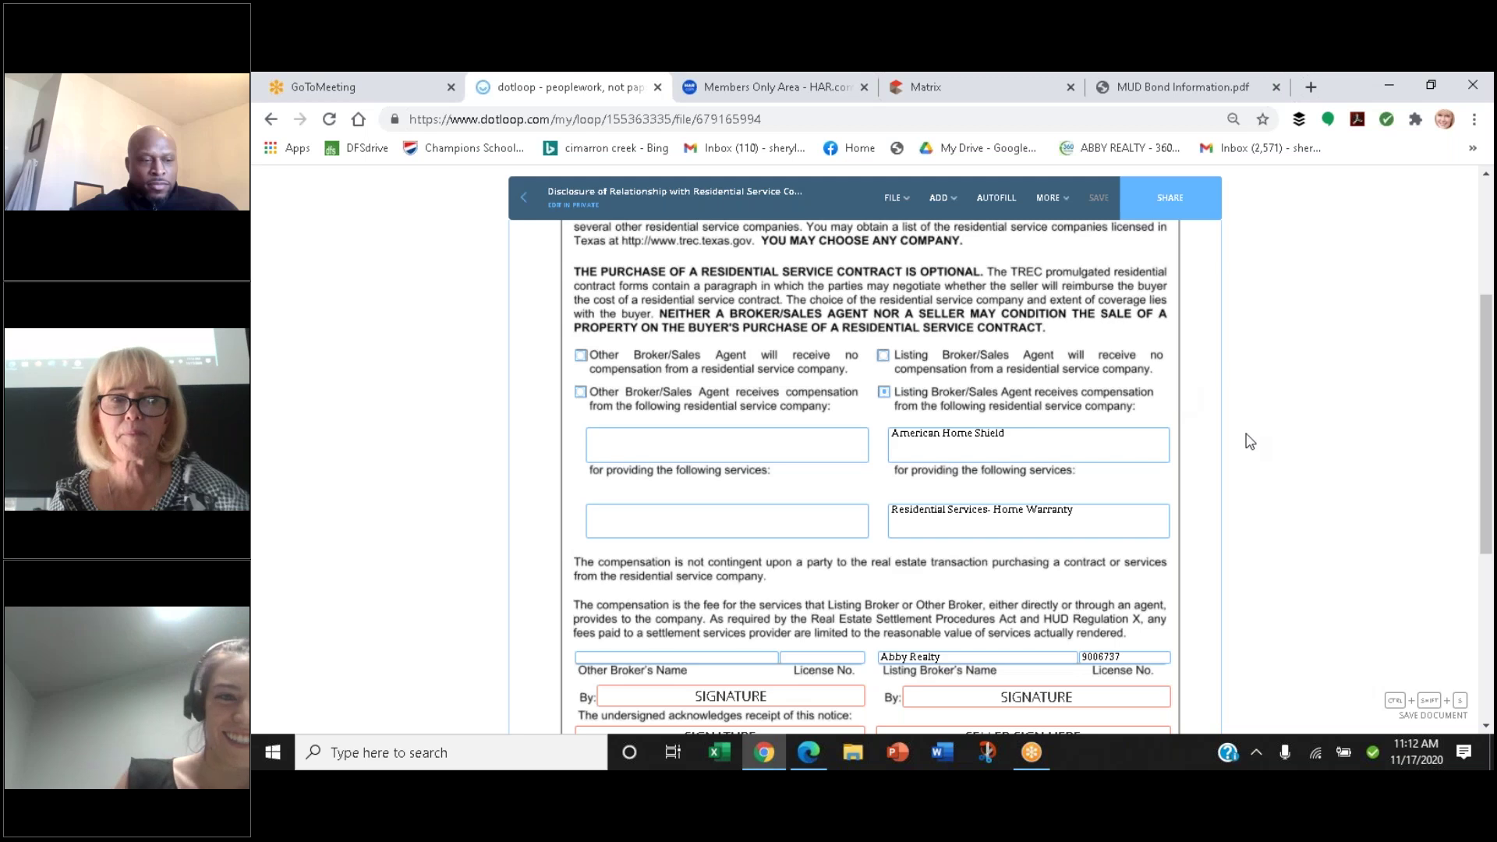
pyautogui.scroll(-1, 1250, 442)
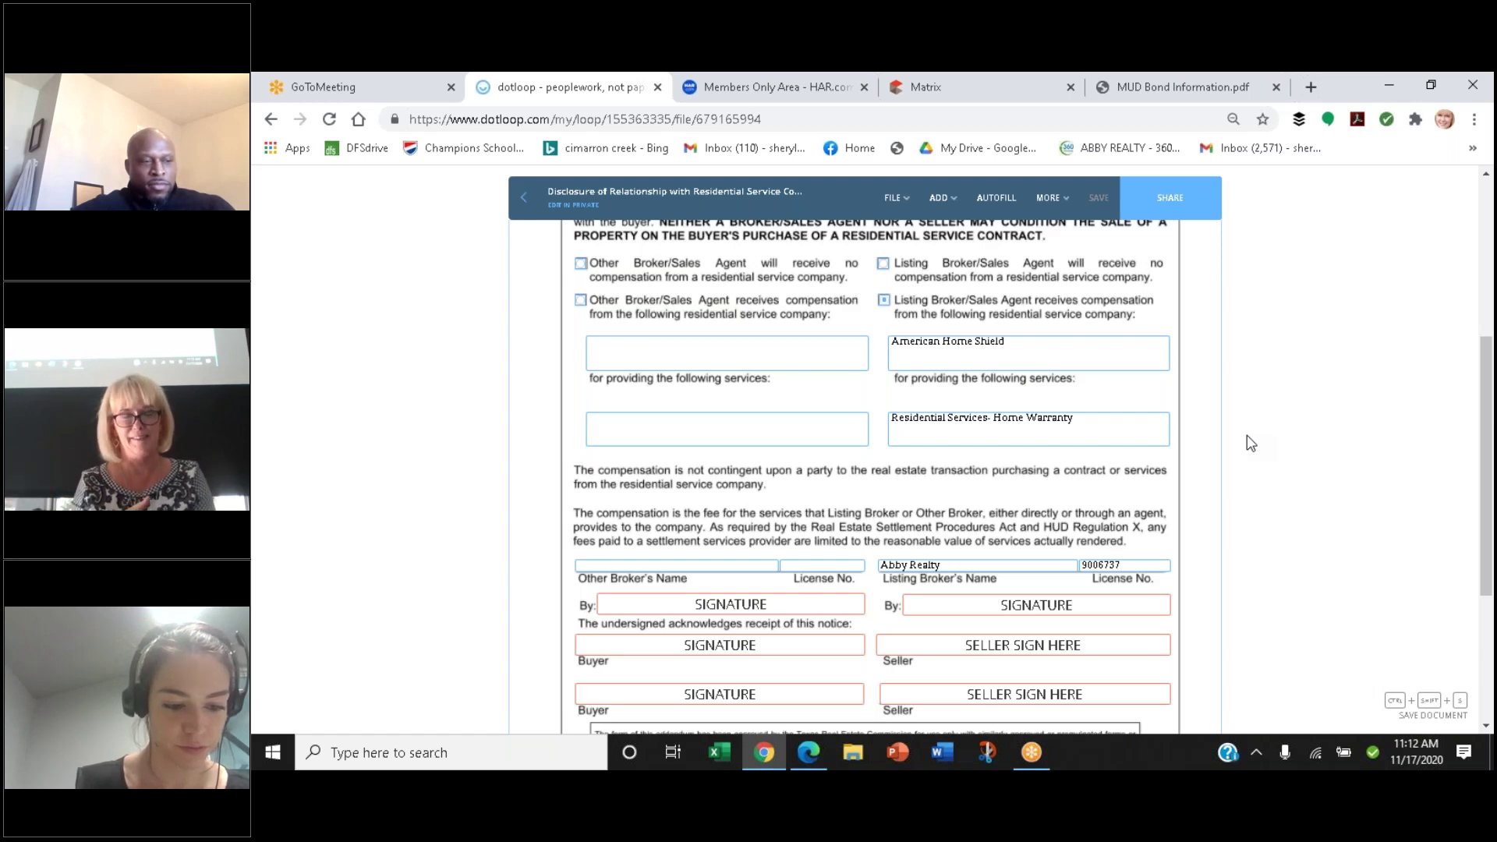
pyautogui.scroll(1, 1250, 443)
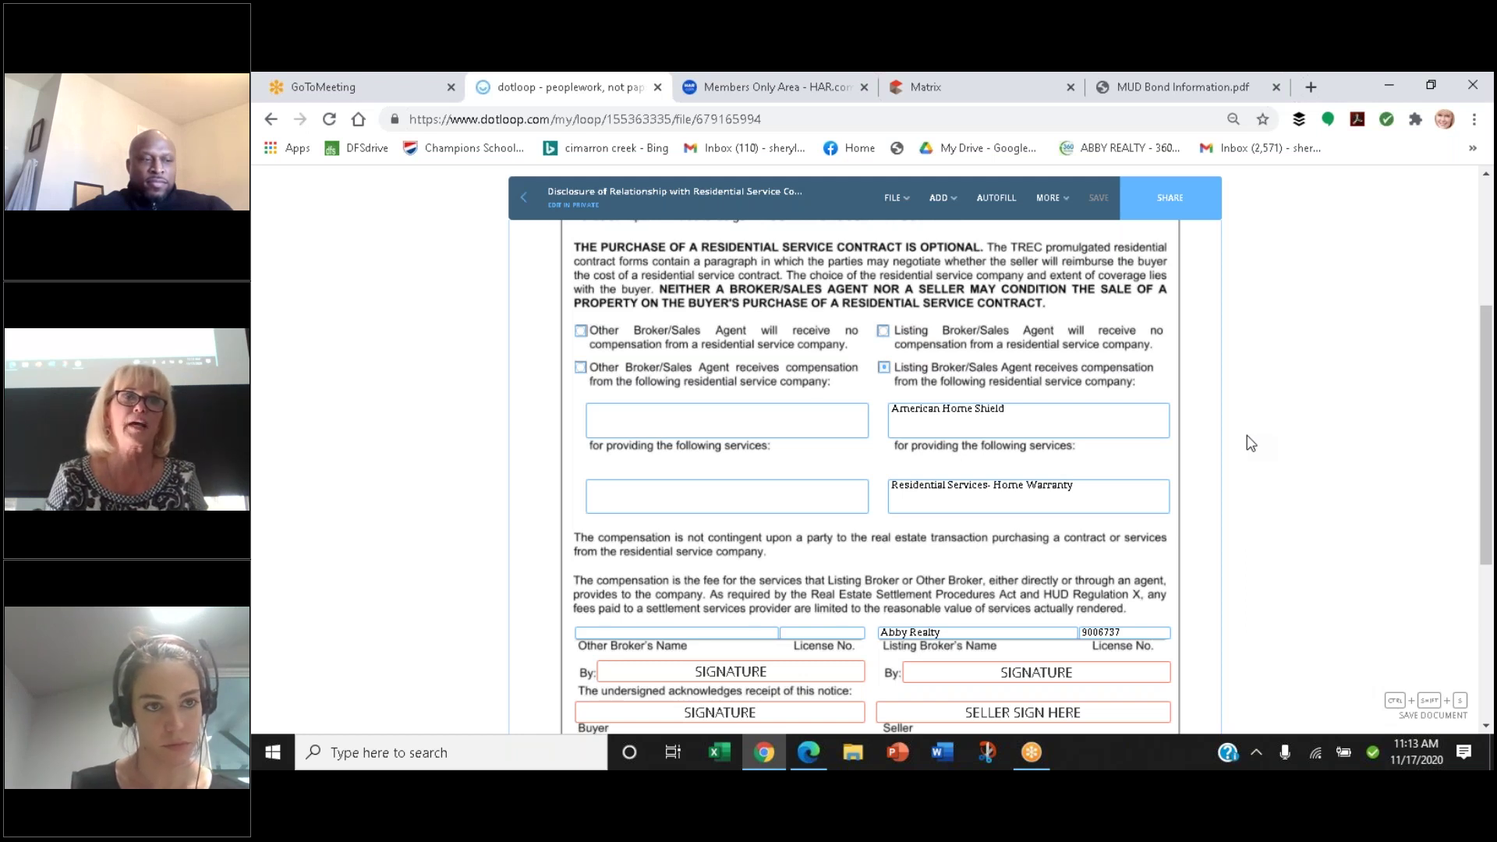
pyautogui.click(526, 204)
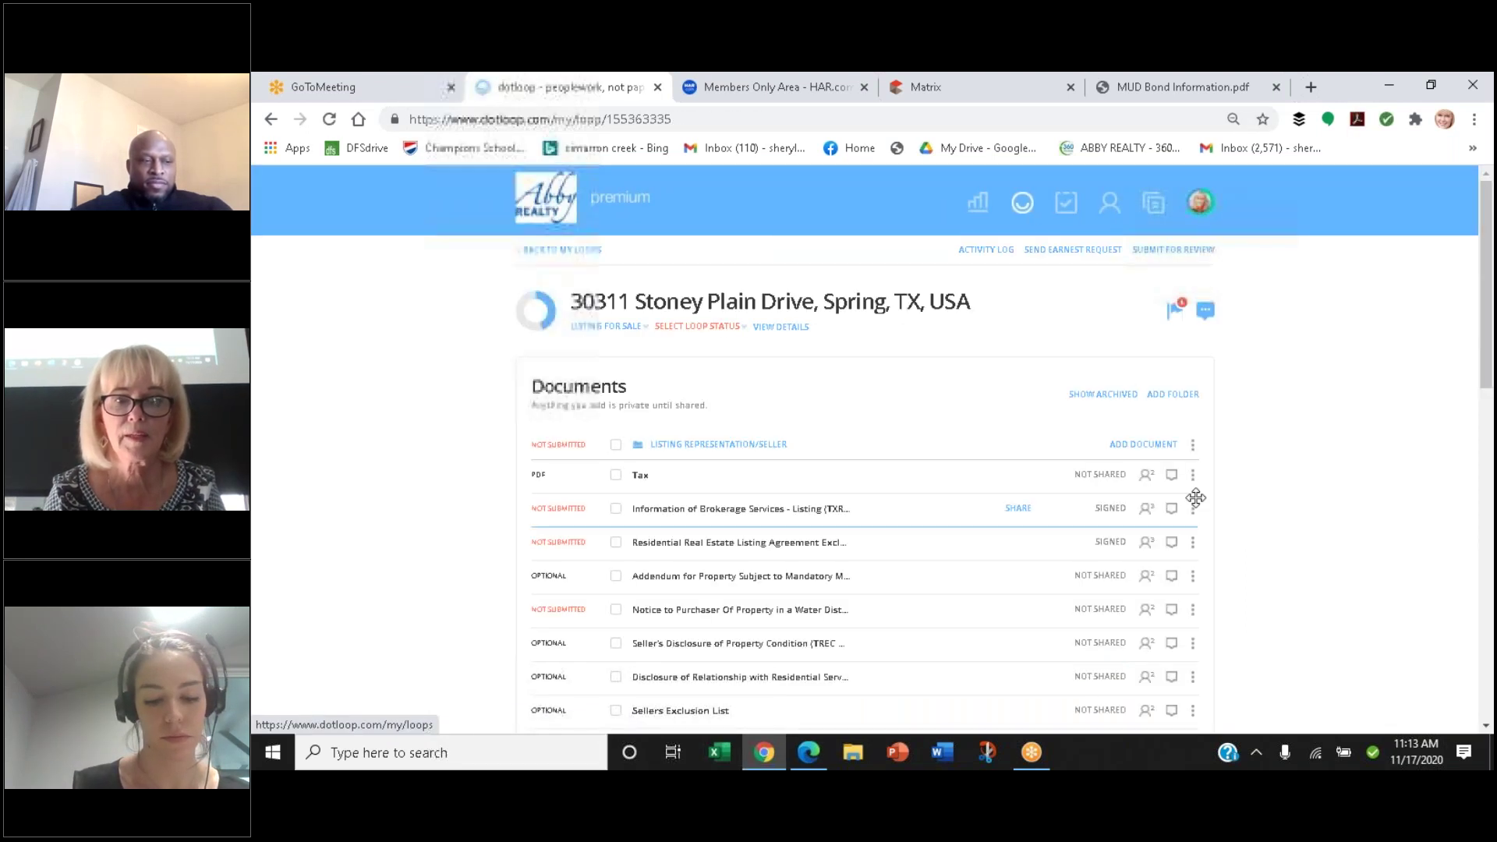
# Scroll the Documents list and open the Authorization to Furnish TILA-RESPA Integrated Disclosures form
pyautogui.scroll(-3, 1195, 498)
pyautogui.scroll(-3, 1195, 499)
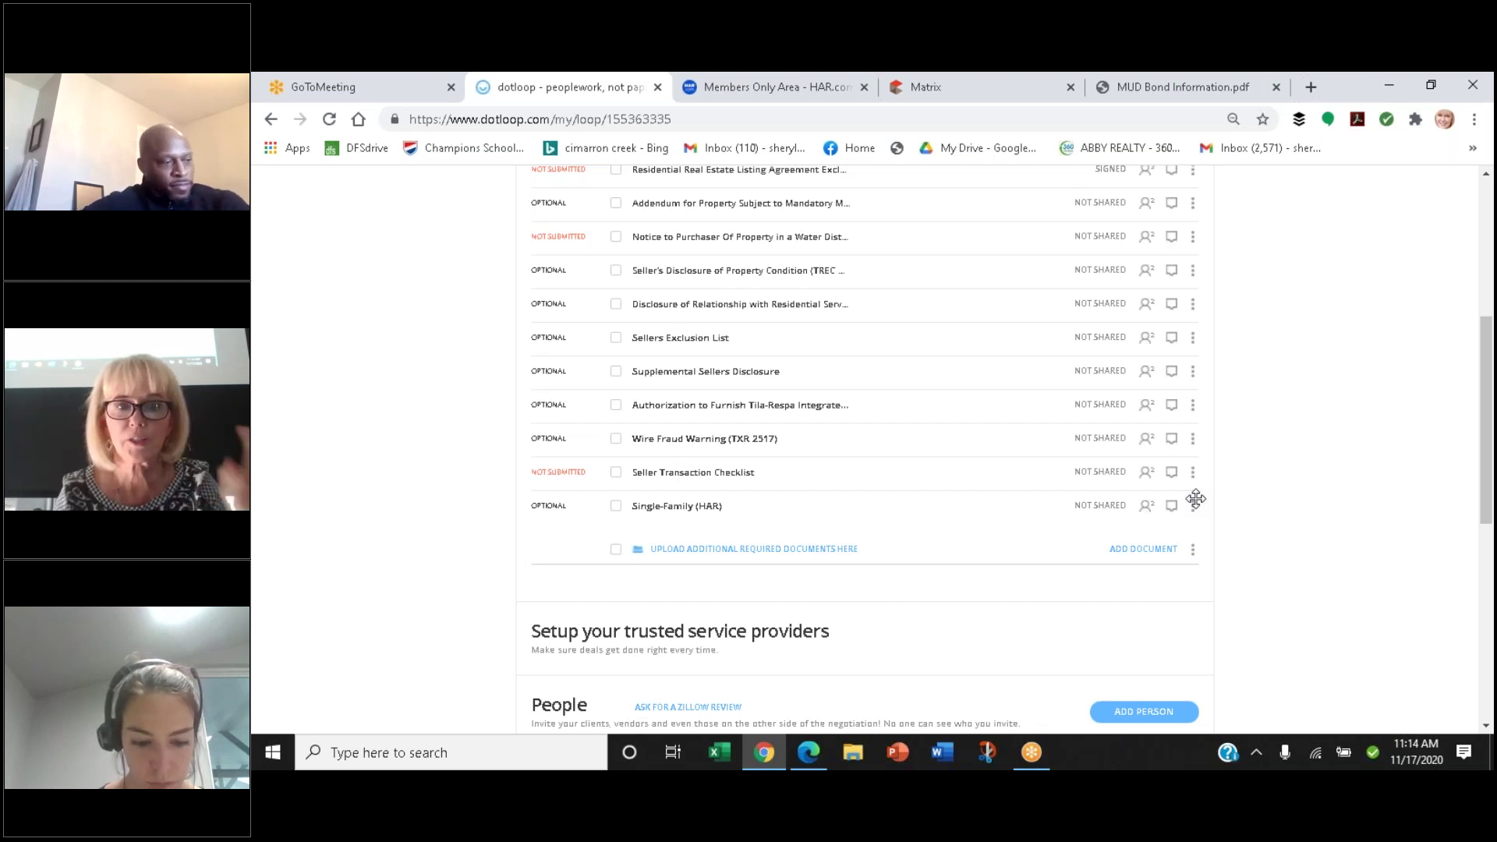
pyautogui.scroll(-2, 1195, 499)
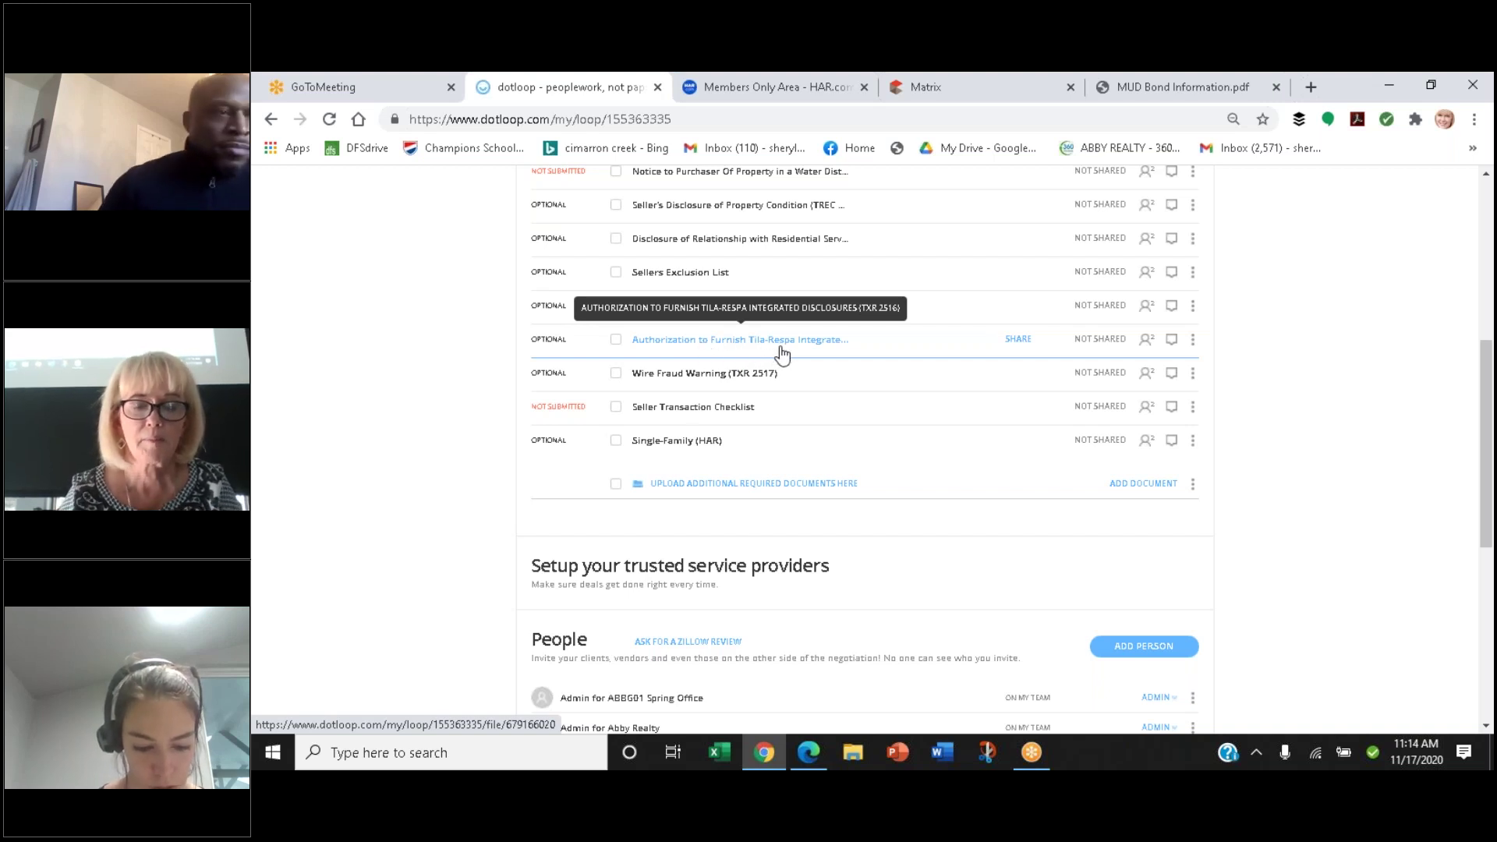
pyautogui.click(782, 351)
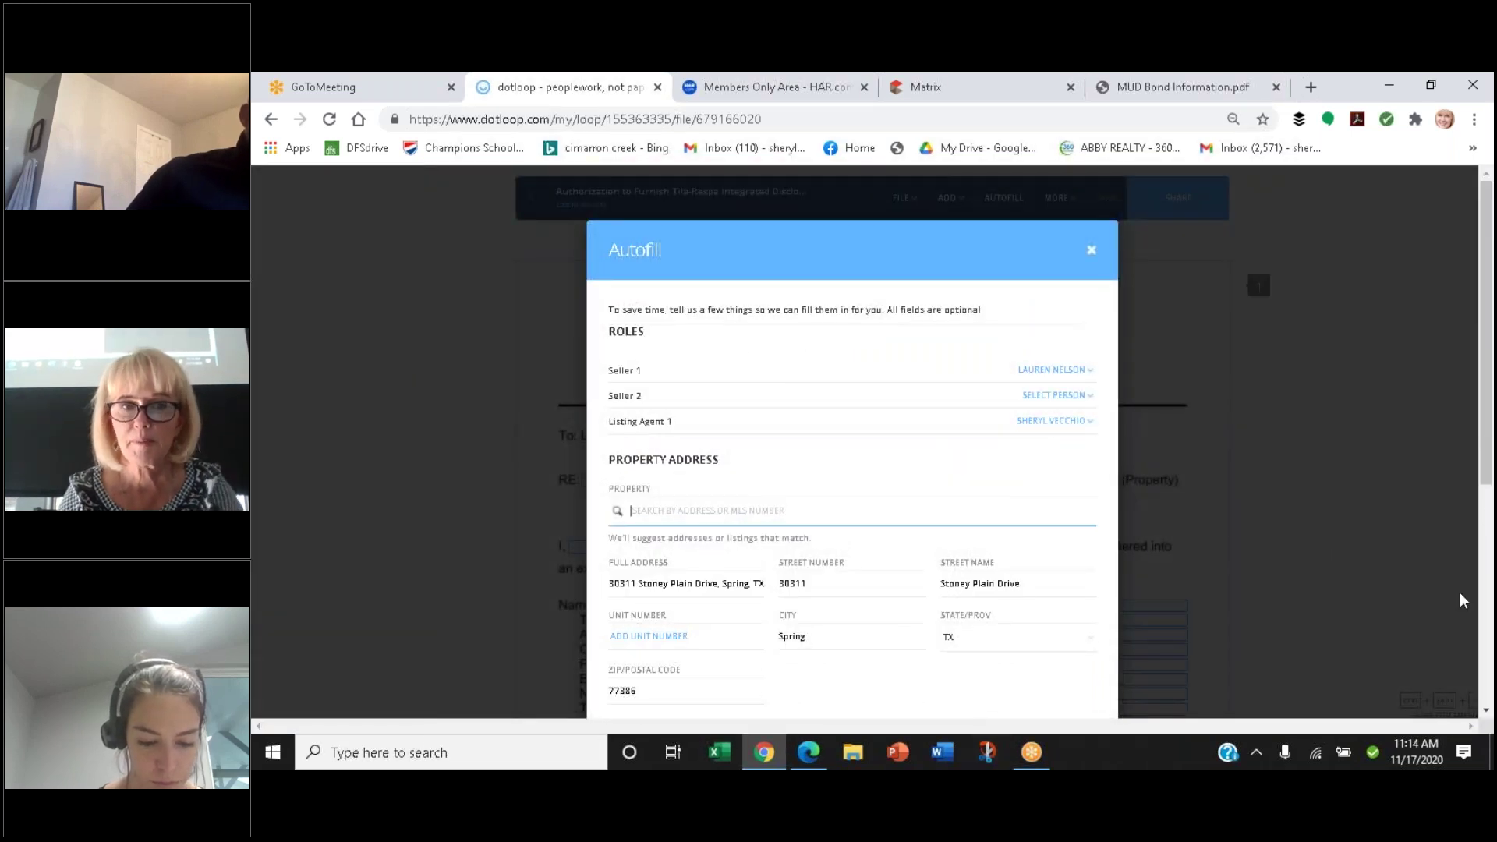
pyautogui.scroll(-3, 1456, 591)
# Autofill the TILA-RESPA authorization from the loop details and review the filled form
pyautogui.scroll(-2, 1456, 591)
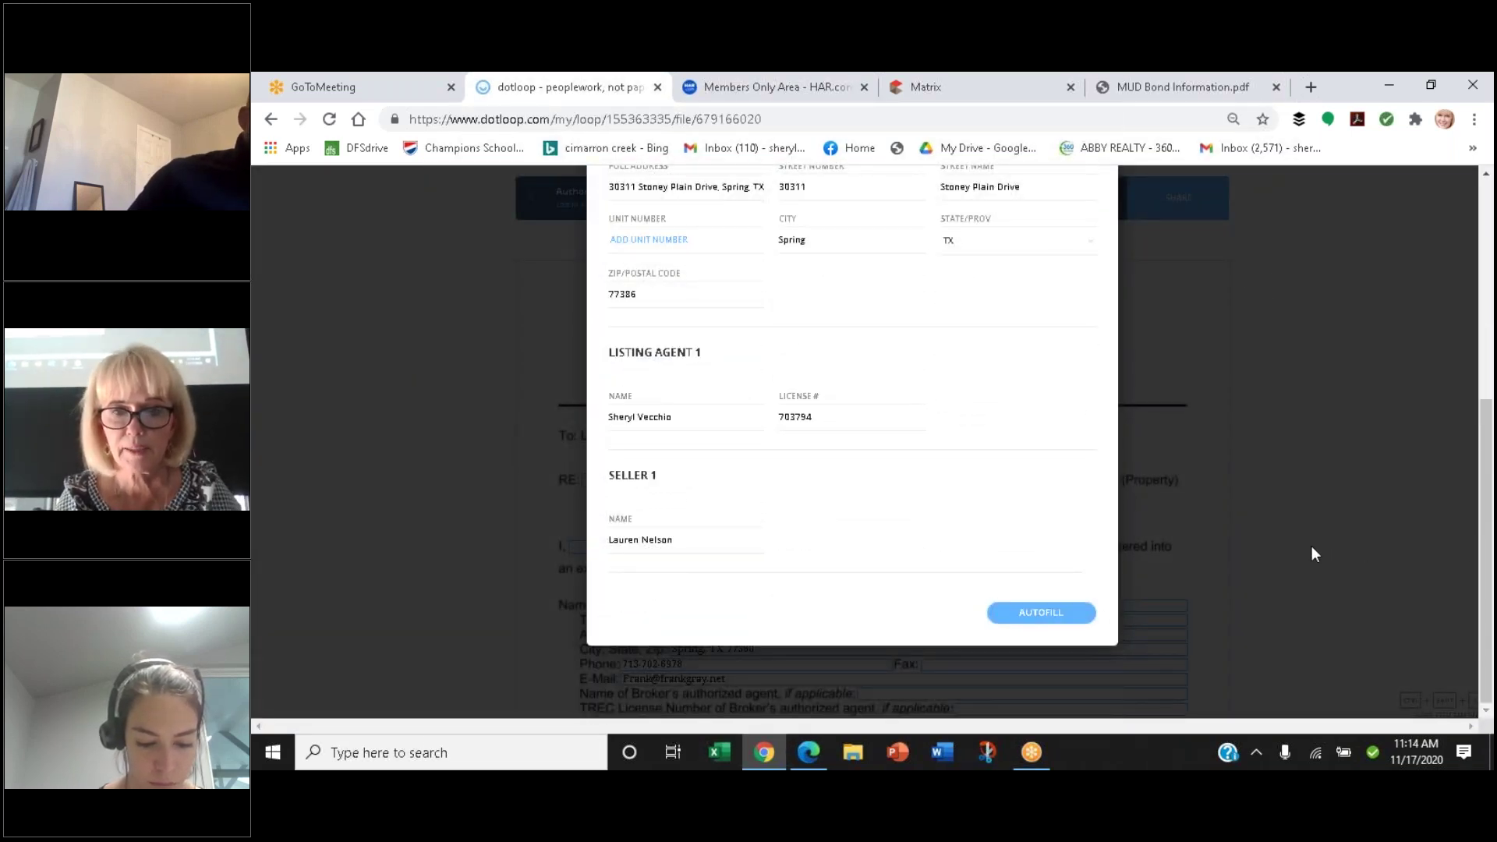
pyautogui.click(1054, 616)
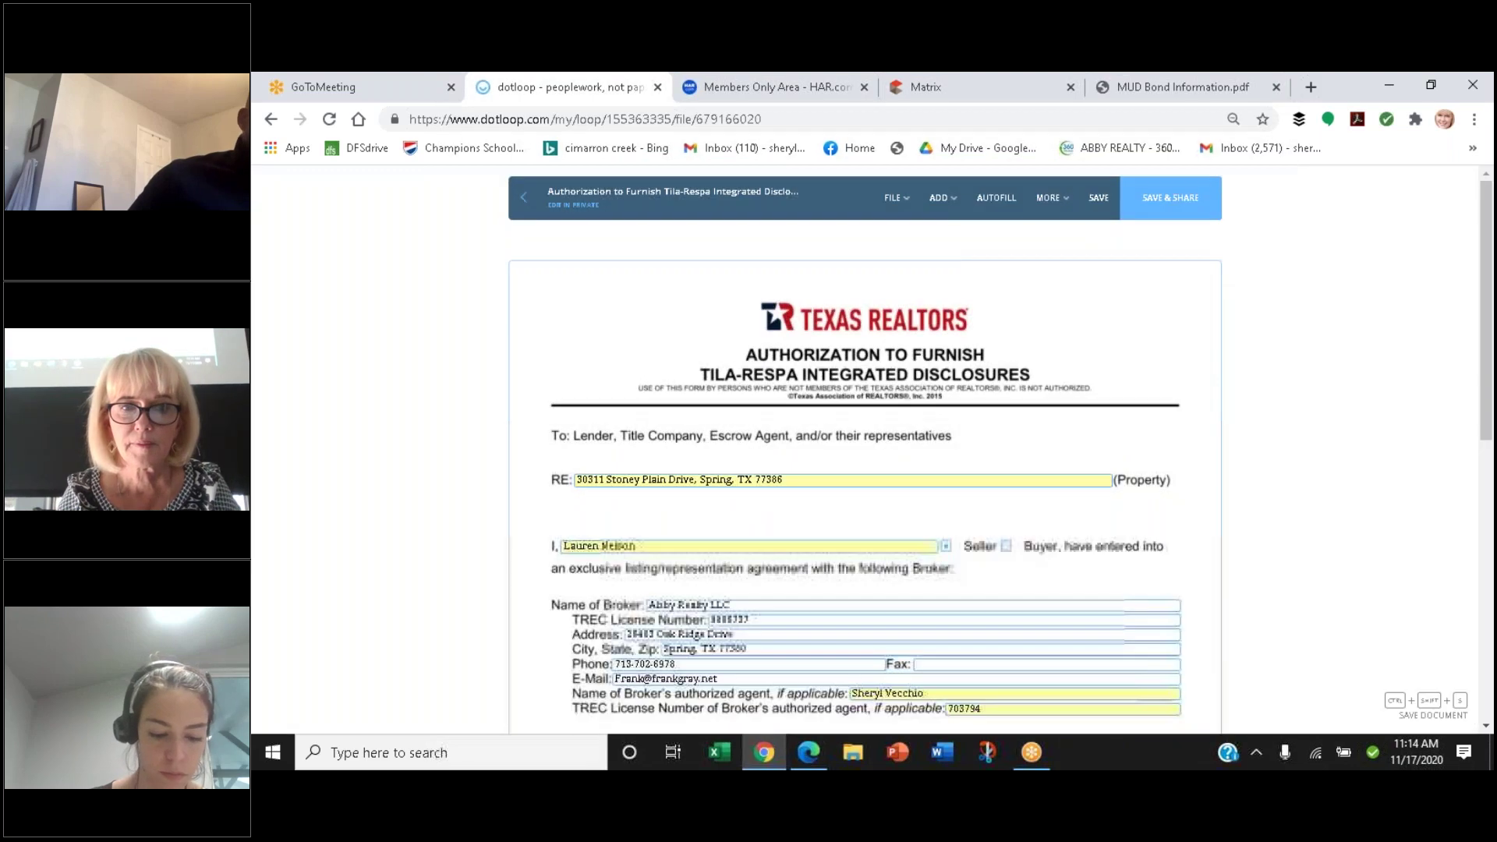
pyautogui.scroll(-3, 1339, 593)
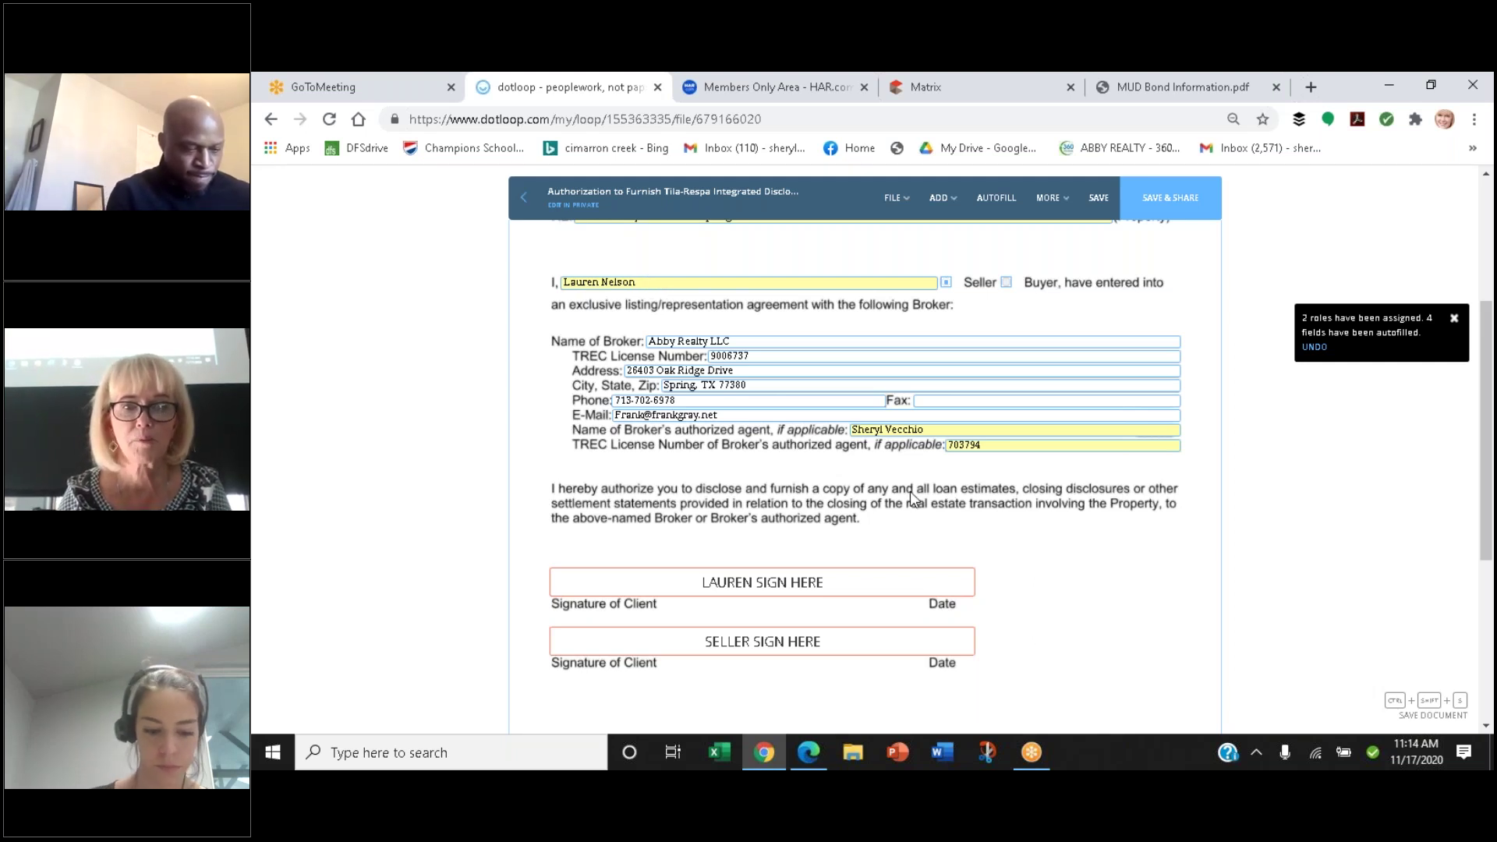
pyautogui.scroll(3, 910, 491)
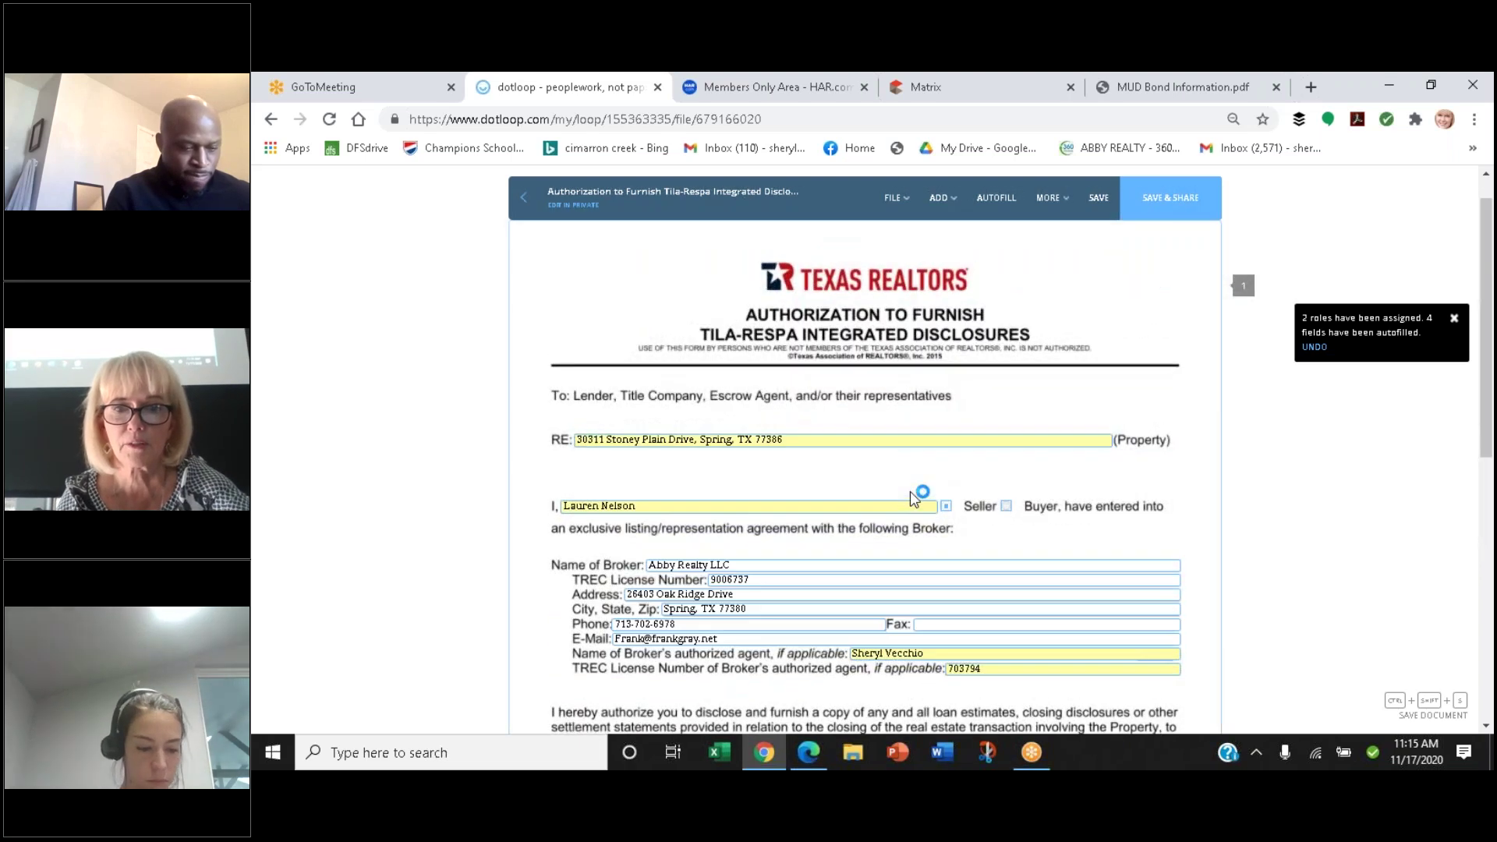
pyautogui.scroll(-2, 910, 491)
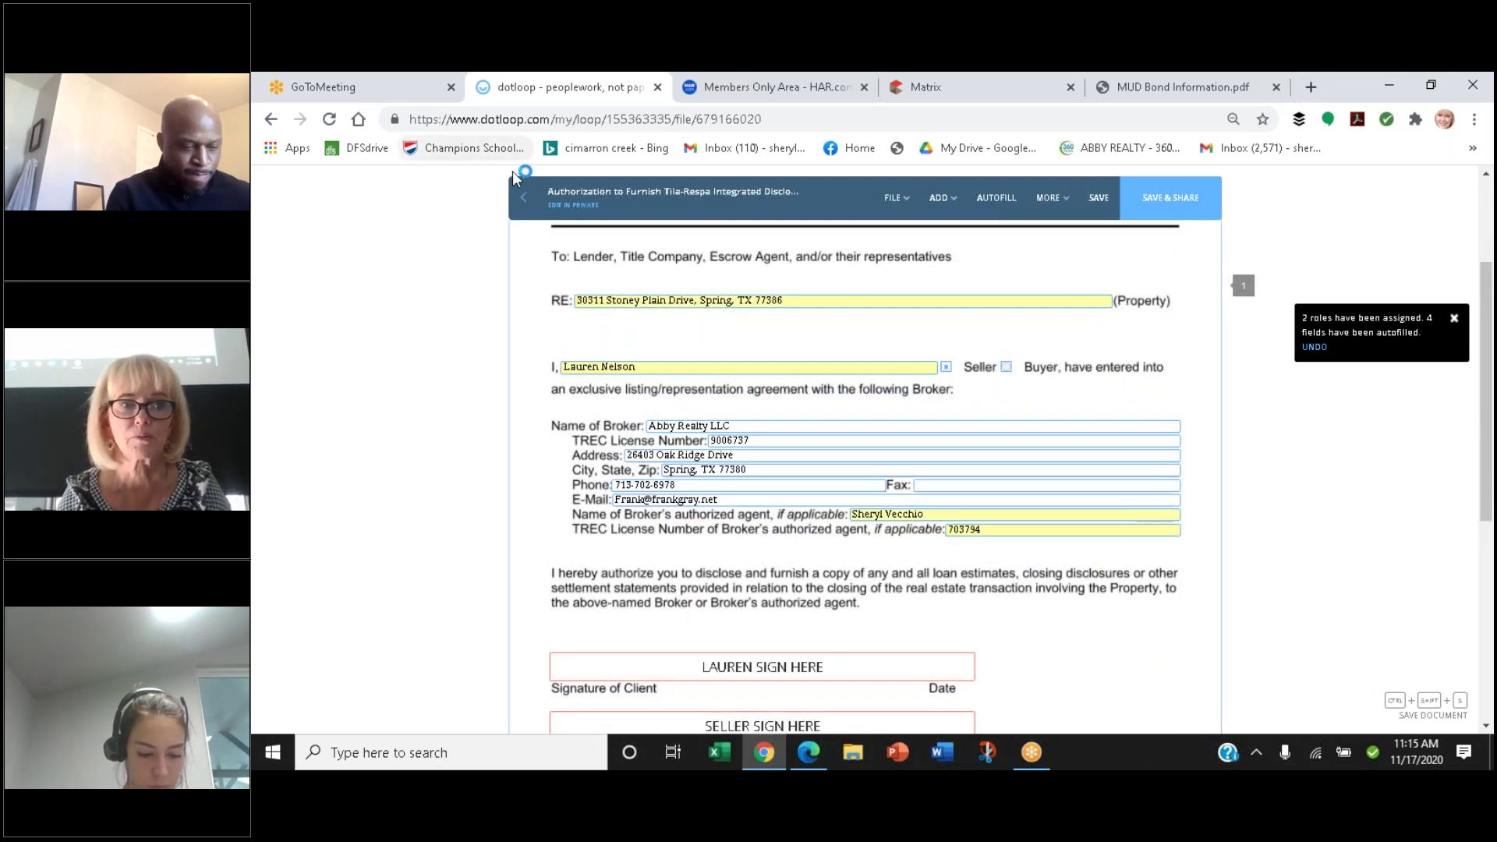
# Close the authorization without saving or sharing and return to the Documents list
pyautogui.click(522, 207)
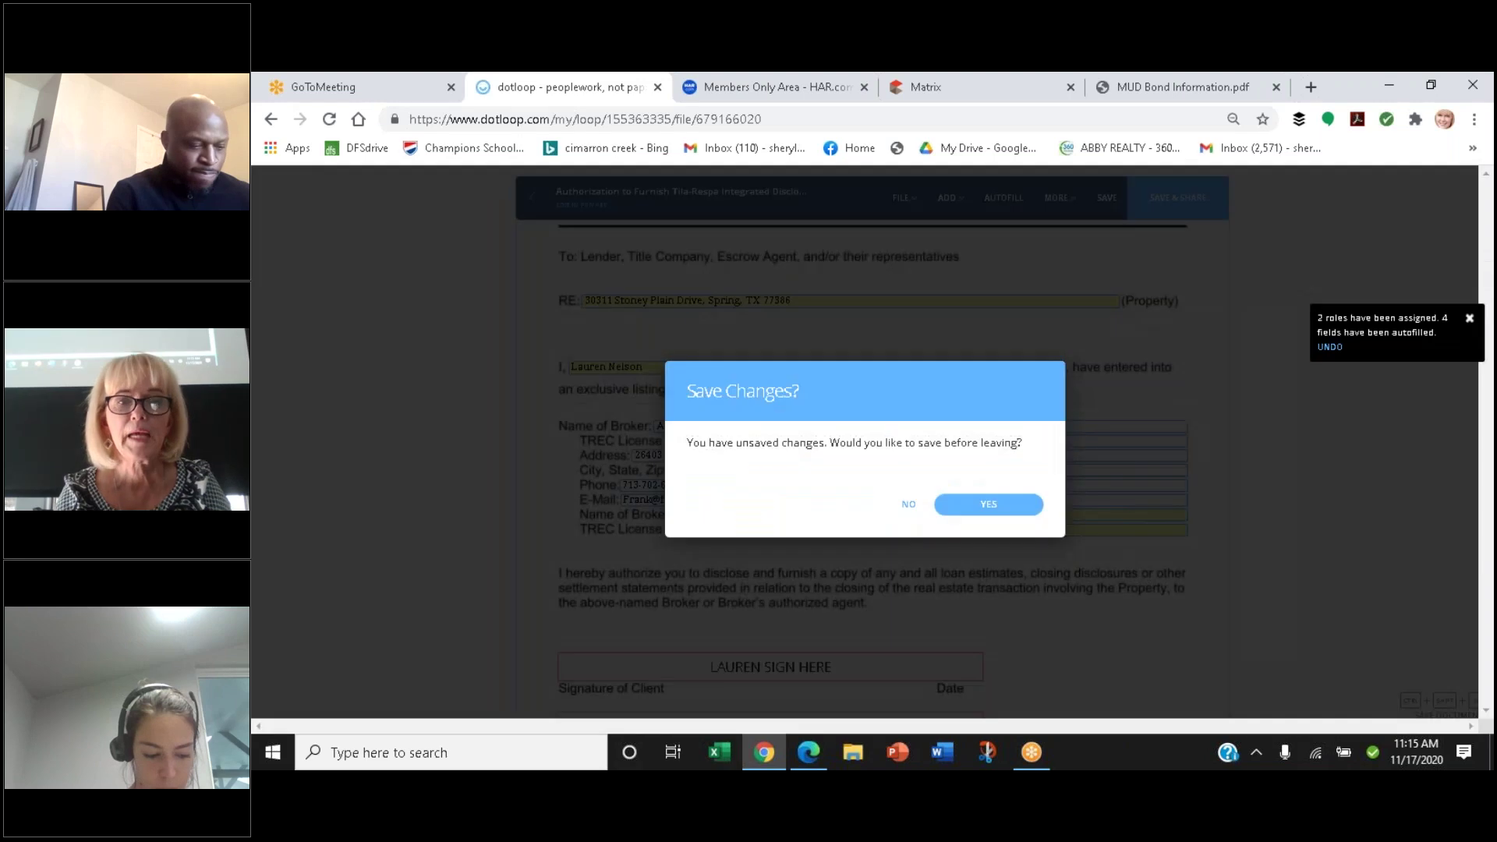
pyautogui.click(908, 507)
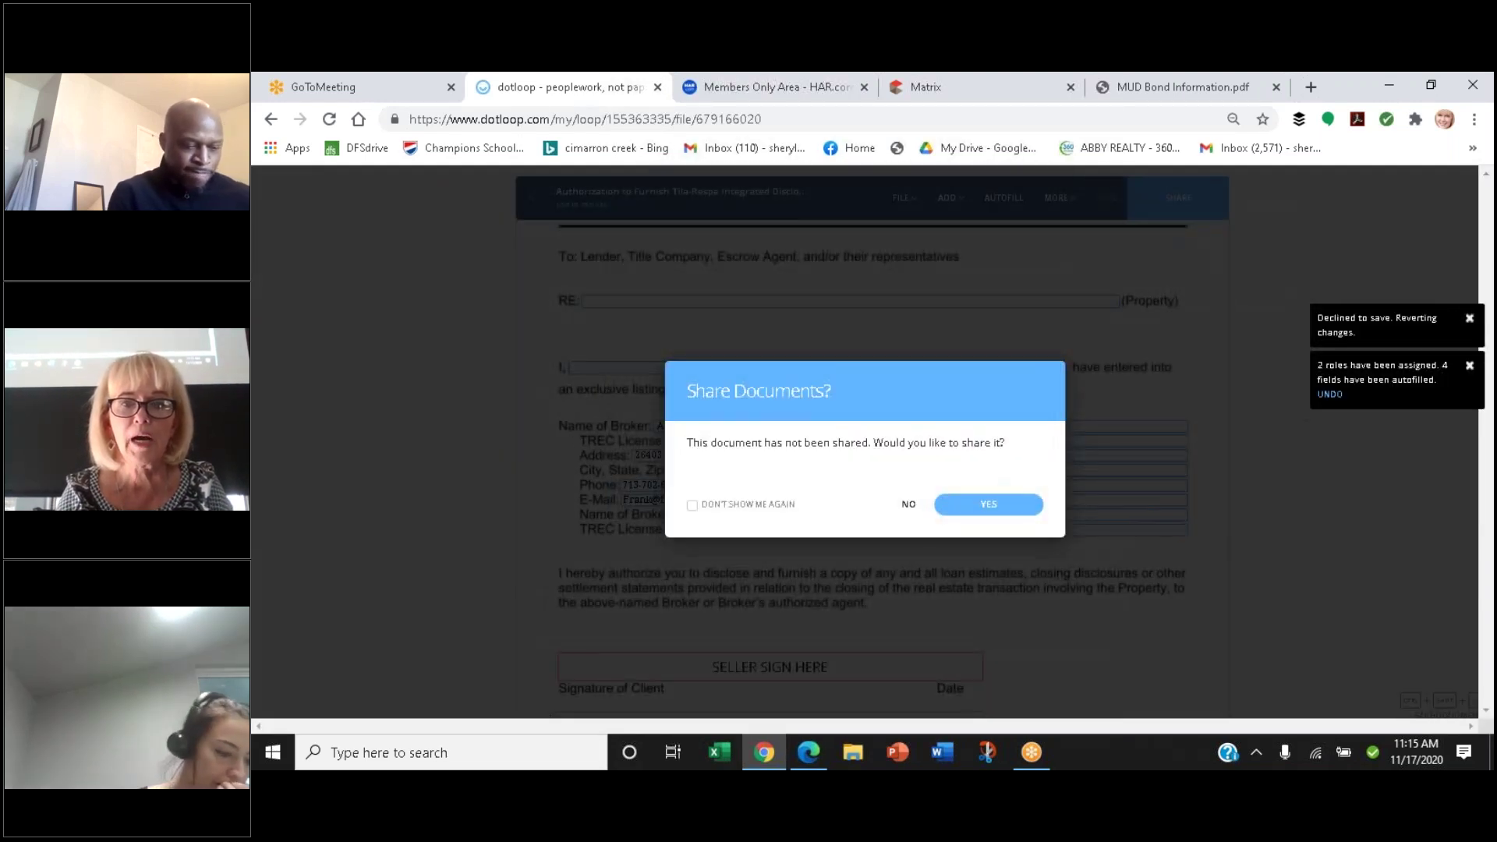
pyautogui.click(909, 505)
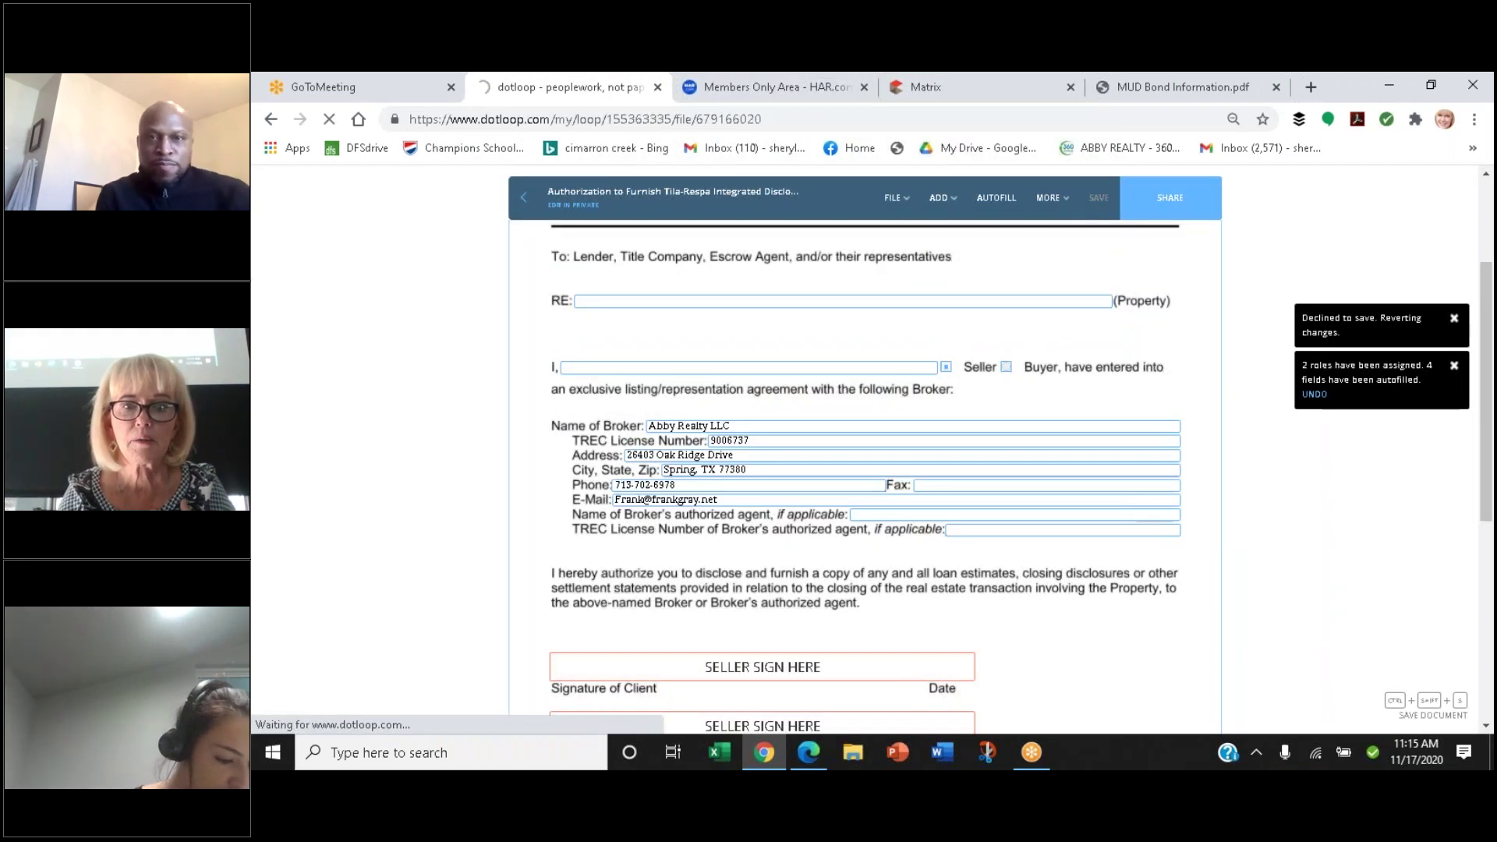
pyautogui.click(521, 204)
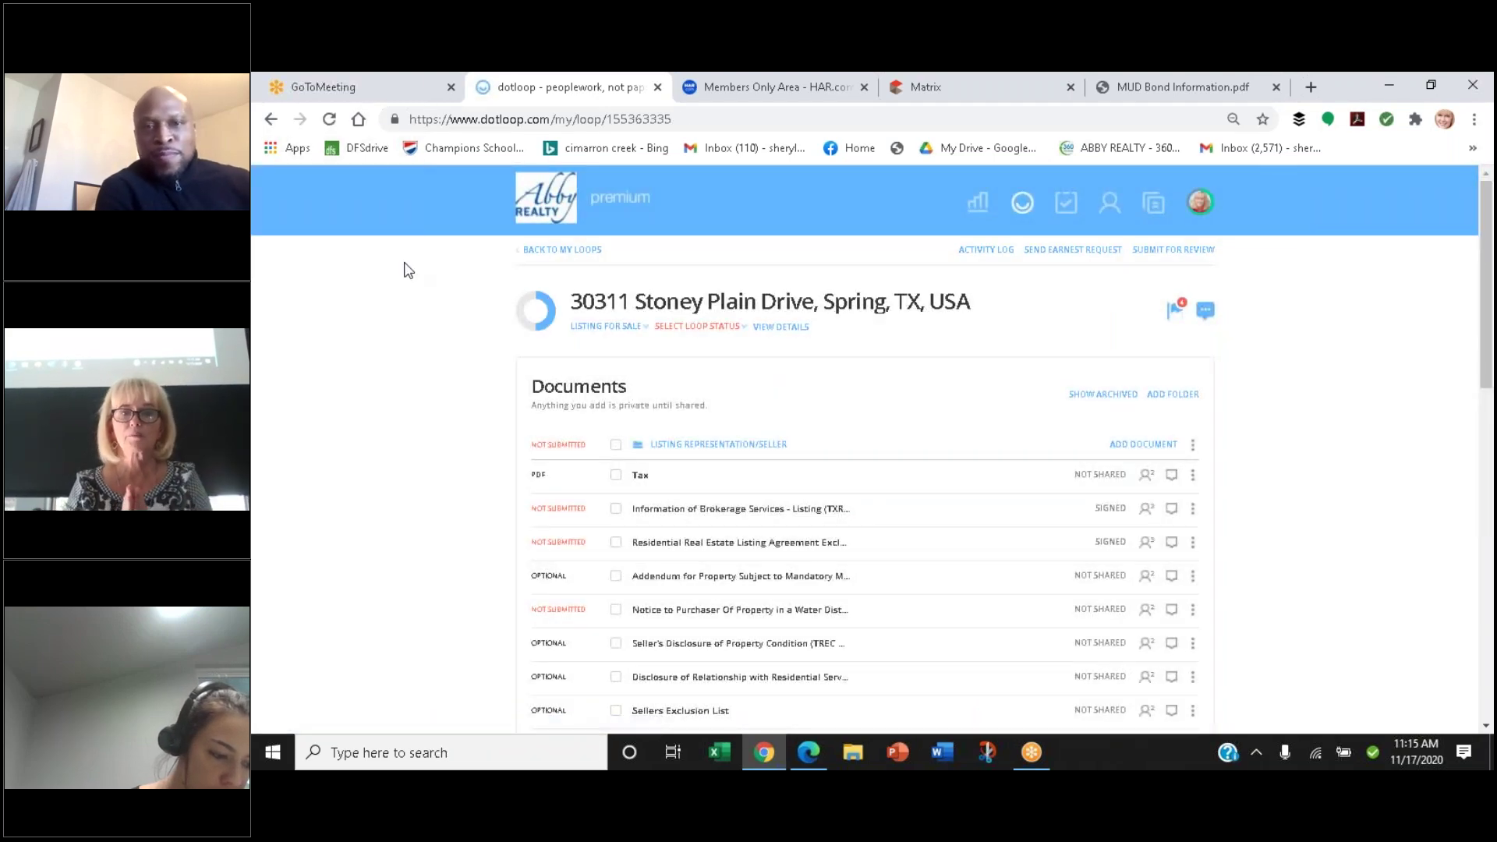
# Scroll the Documents page and start adding a document to the Listing Representation/Seller folder
pyautogui.scroll(-3, 405, 265)
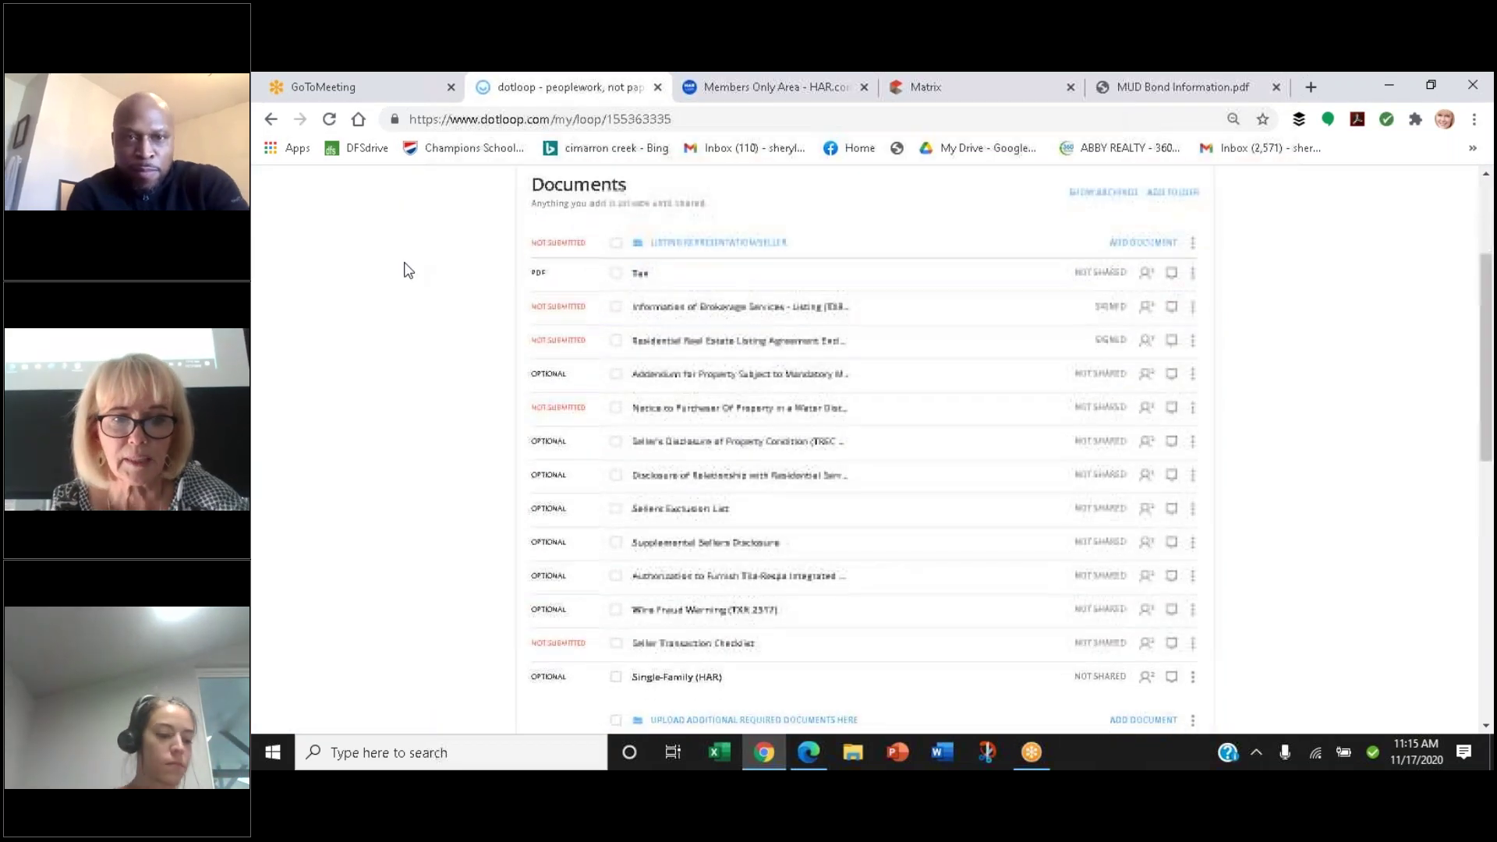
pyautogui.scroll(-1, 405, 268)
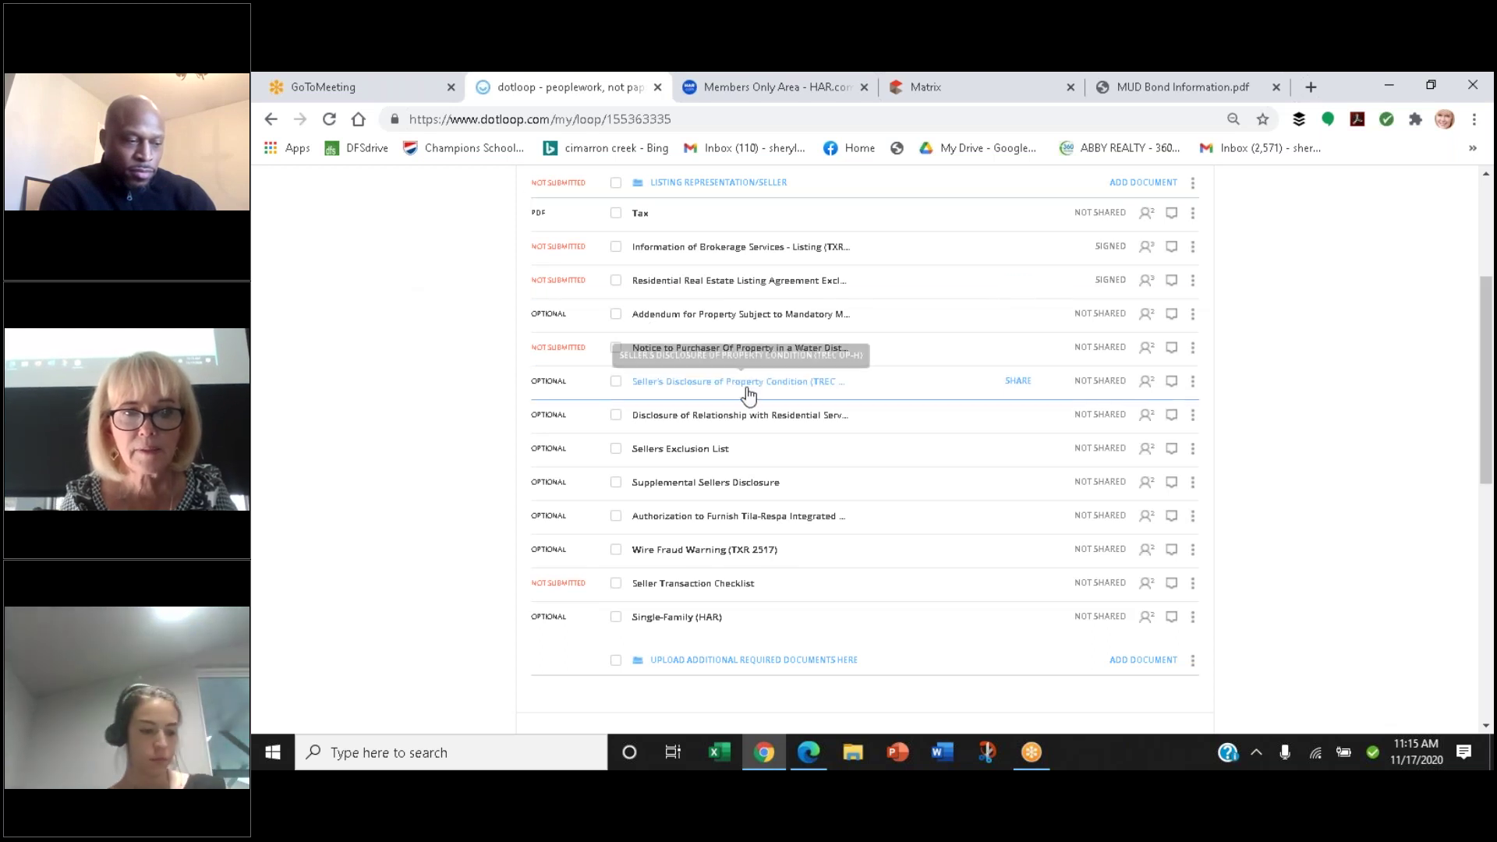
pyautogui.scroll(3, 749, 396)
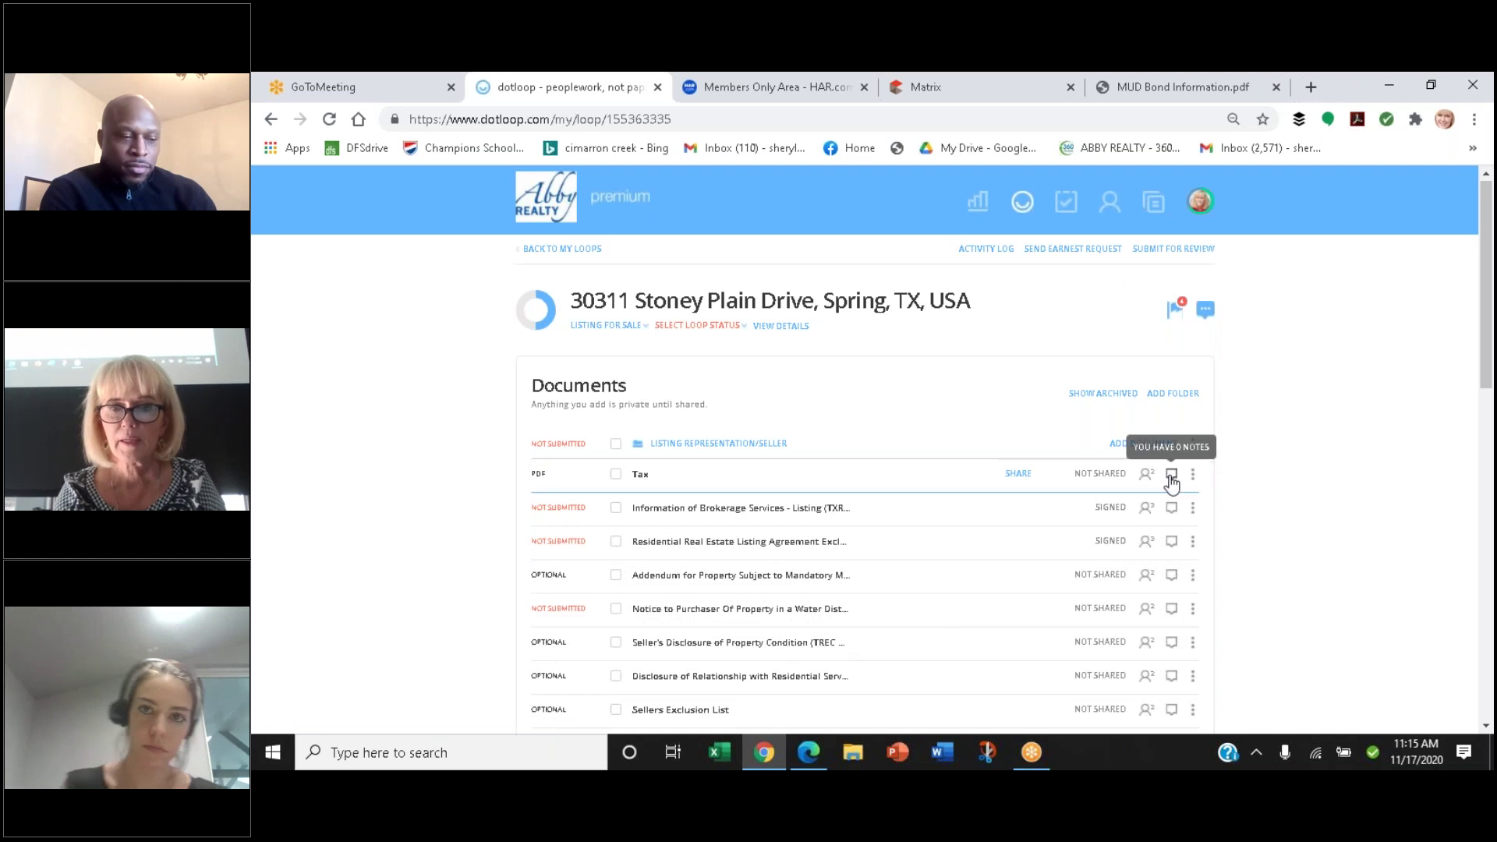
pyautogui.click(1136, 444)
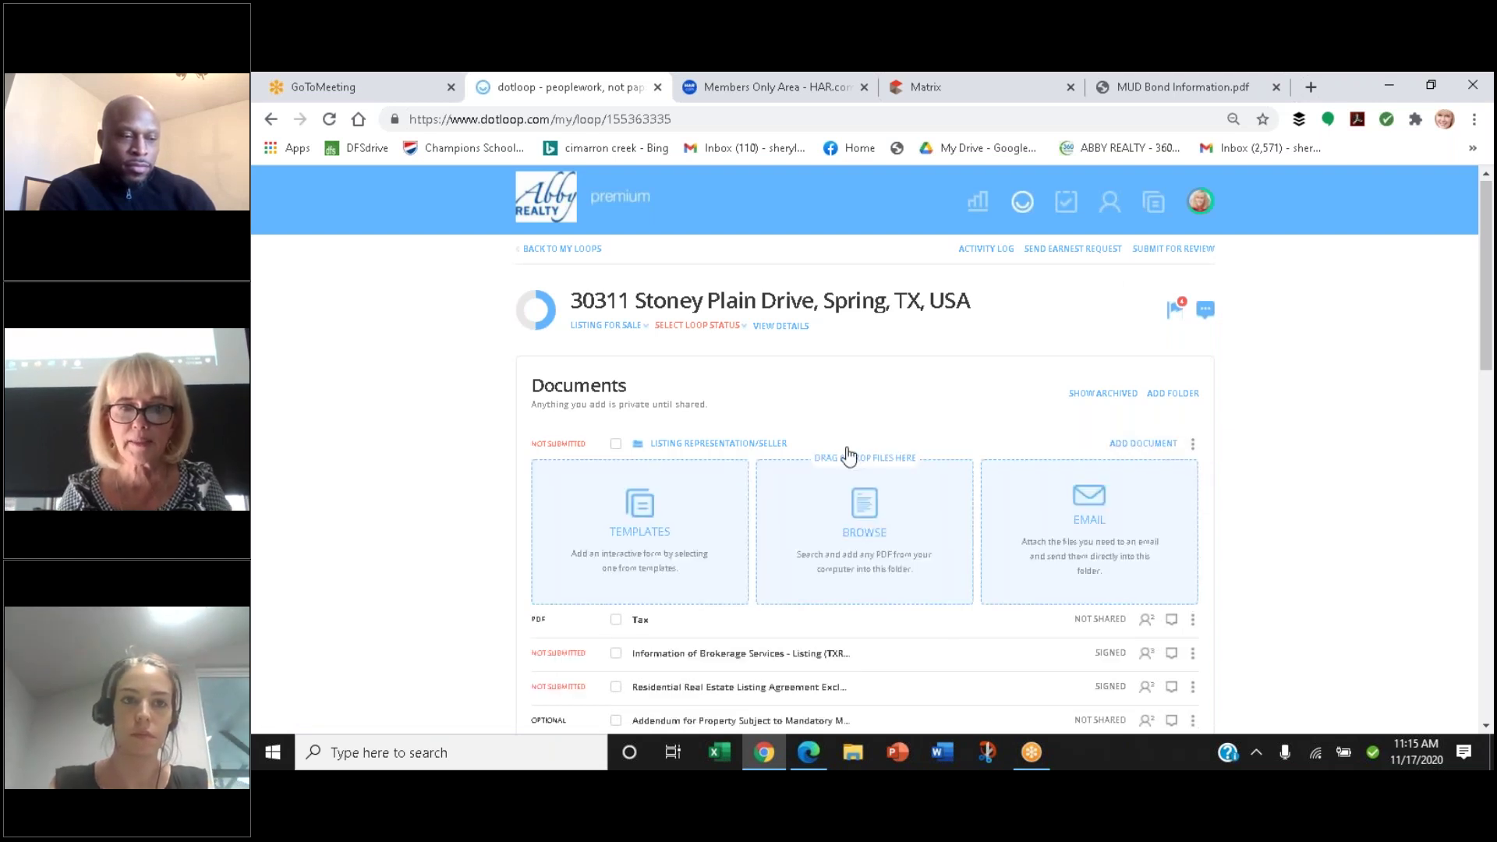
# Search the commonly used templates and copy the Lead-Based Paint Pamphlet (TXR 2511) into the folder
pyautogui.click(627, 519)
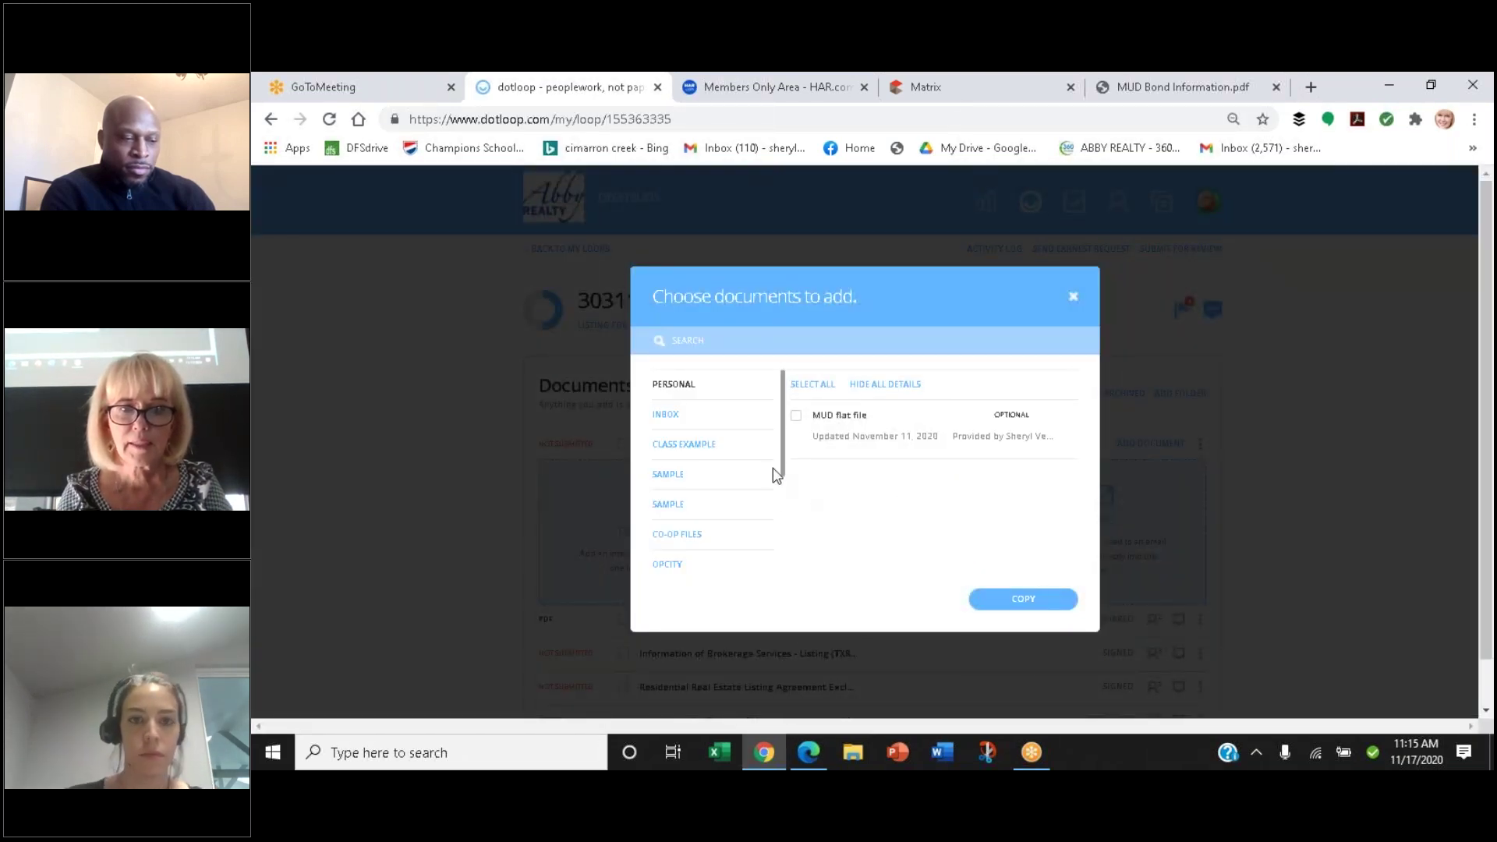
pyautogui.moveTo(786, 465); pyautogui.dragTo(793, 543)
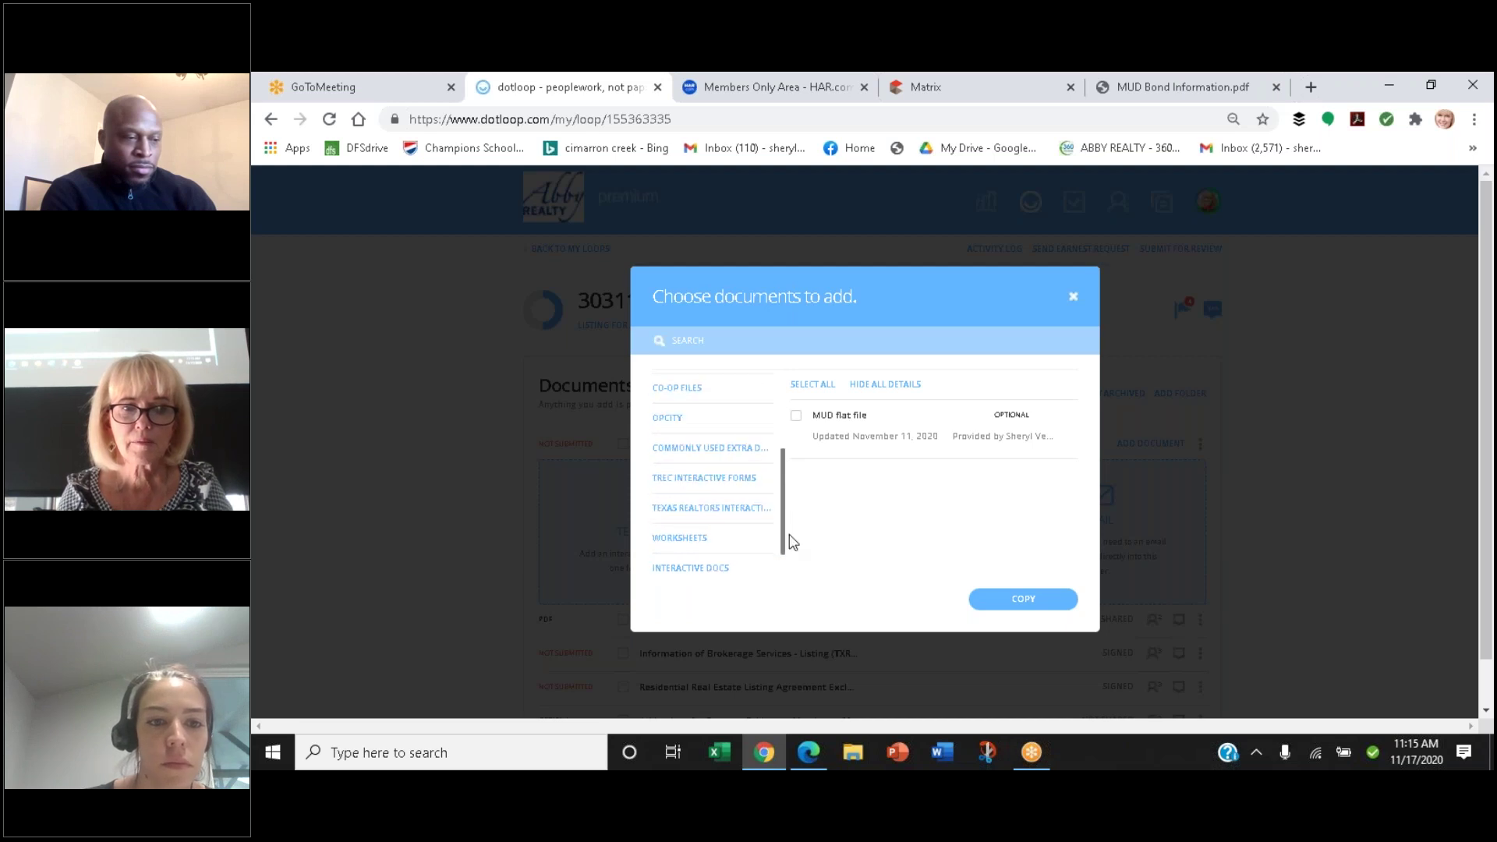
pyautogui.click(713, 456)
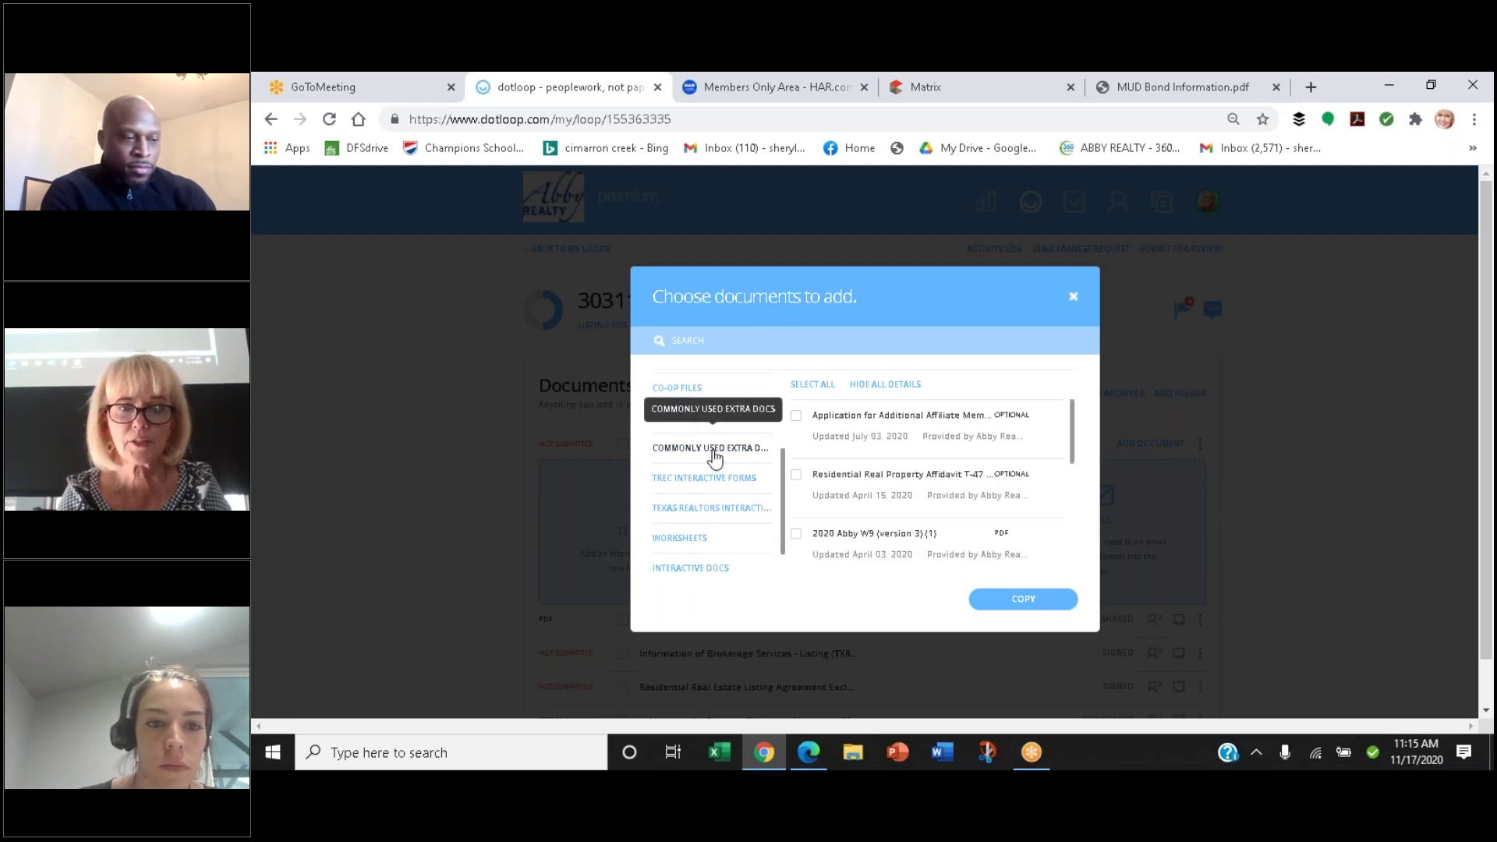
pyautogui.click(741, 338)
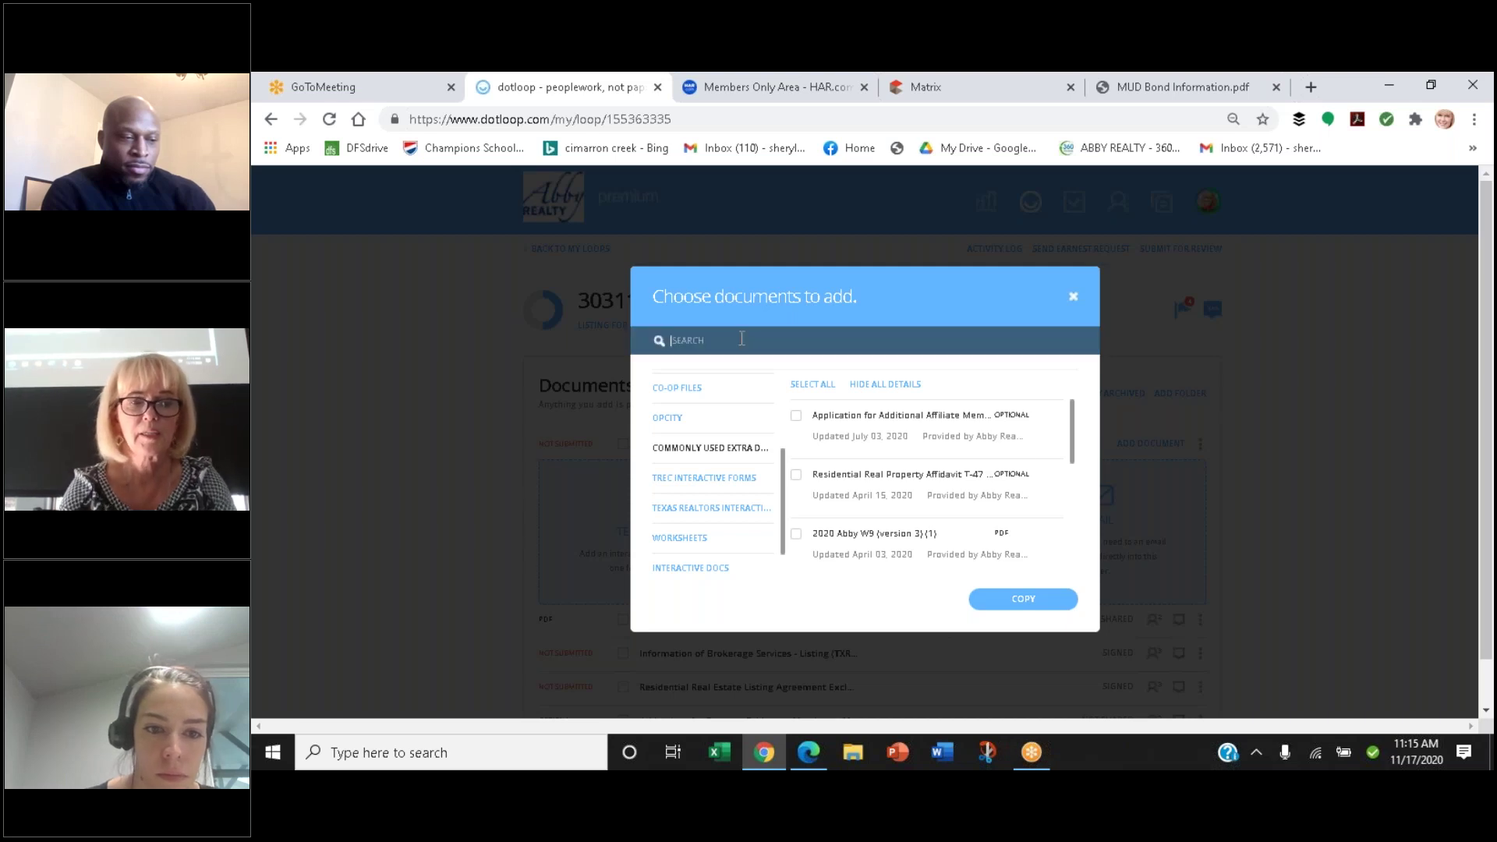
pyautogui.write('amen')
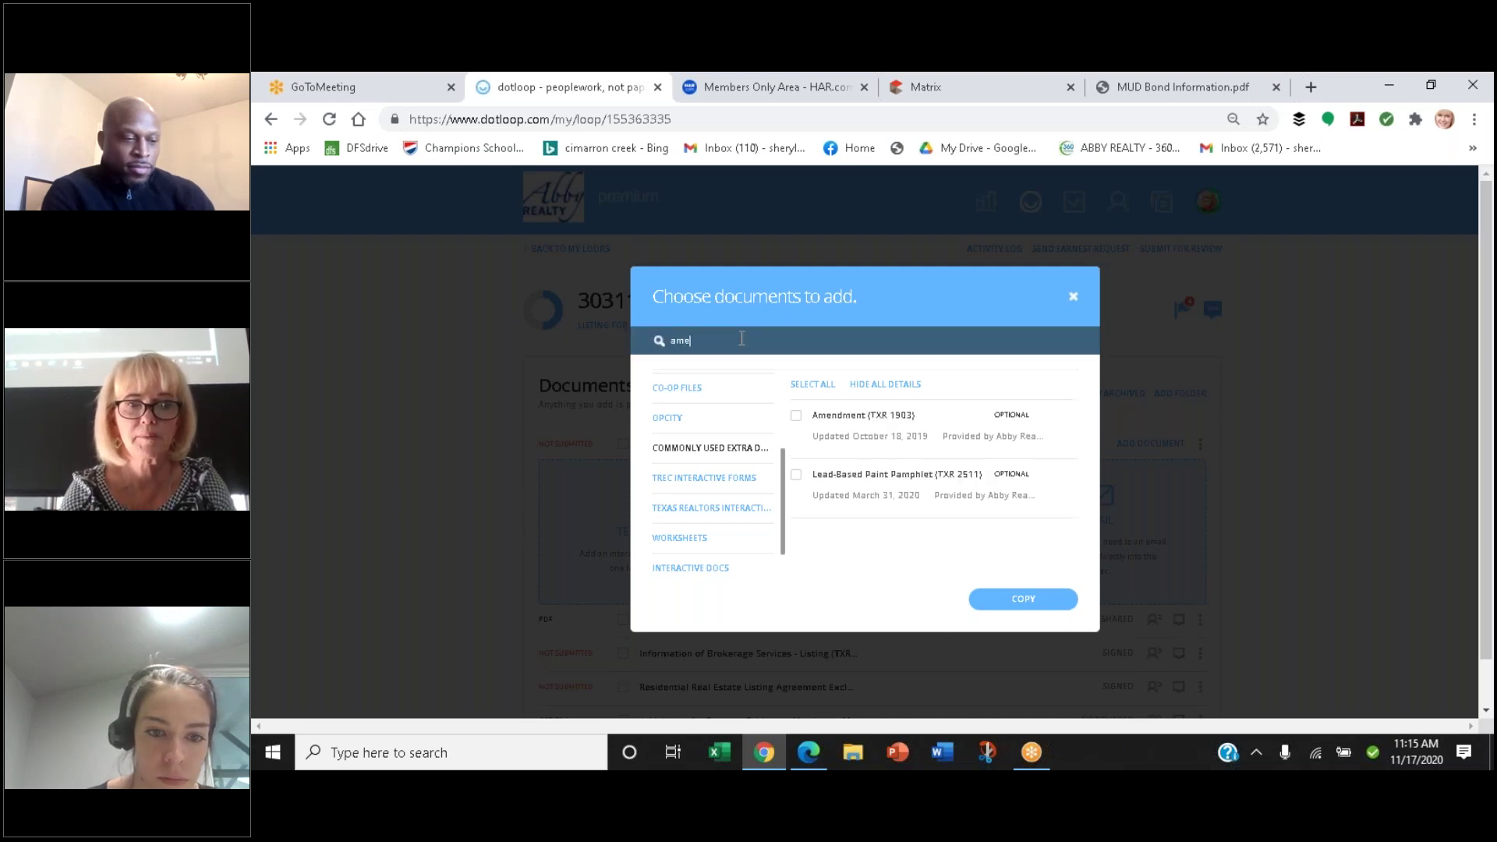
pyautogui.press('BackSpace')
pyautogui.press('BackSpace')
pyautogui.press('BackSpace')
pyautogui.write('d')
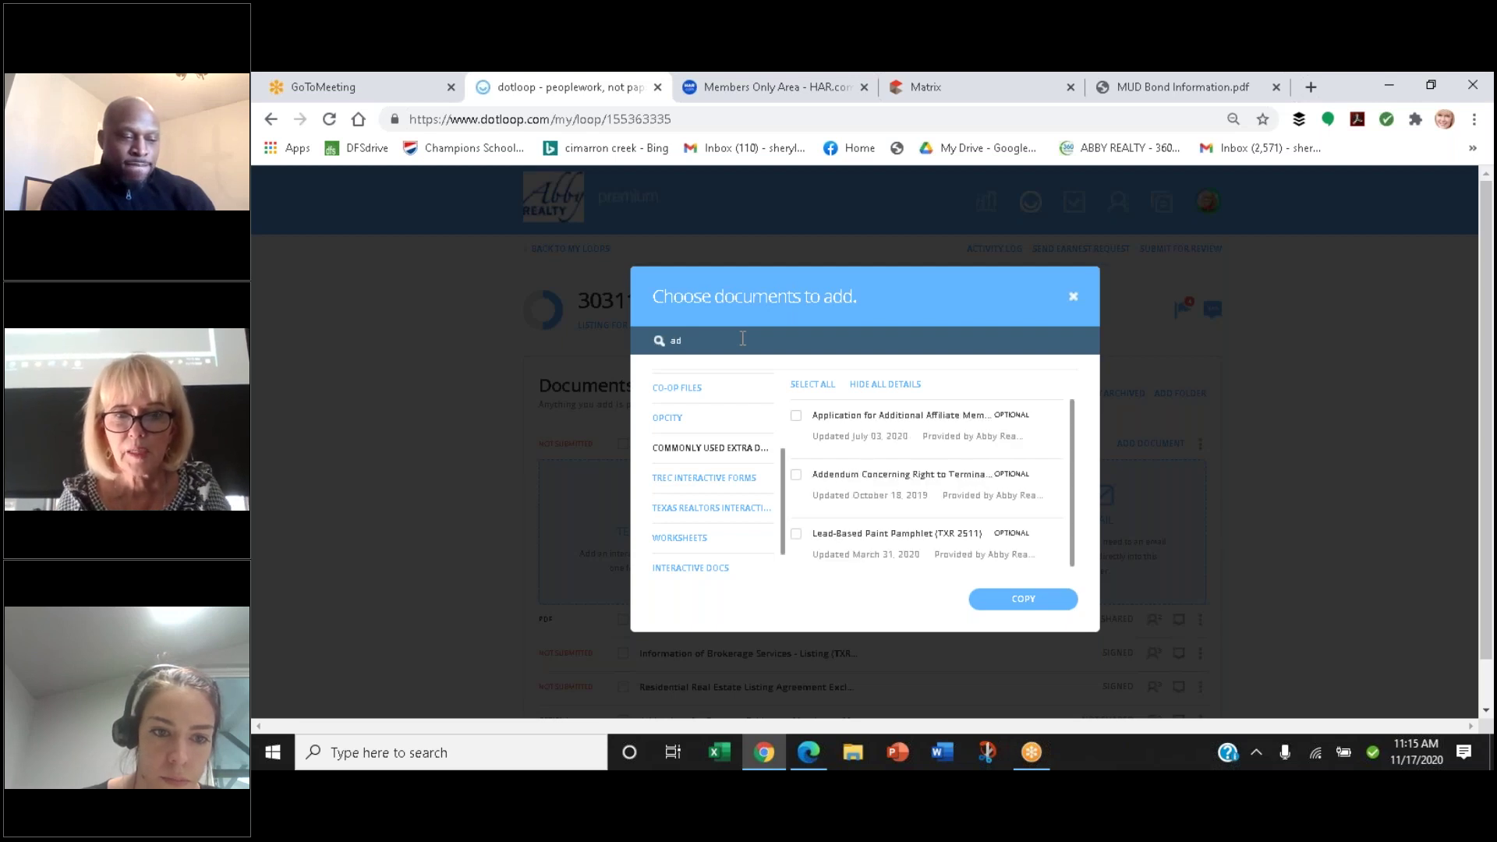
pyautogui.click(796, 535)
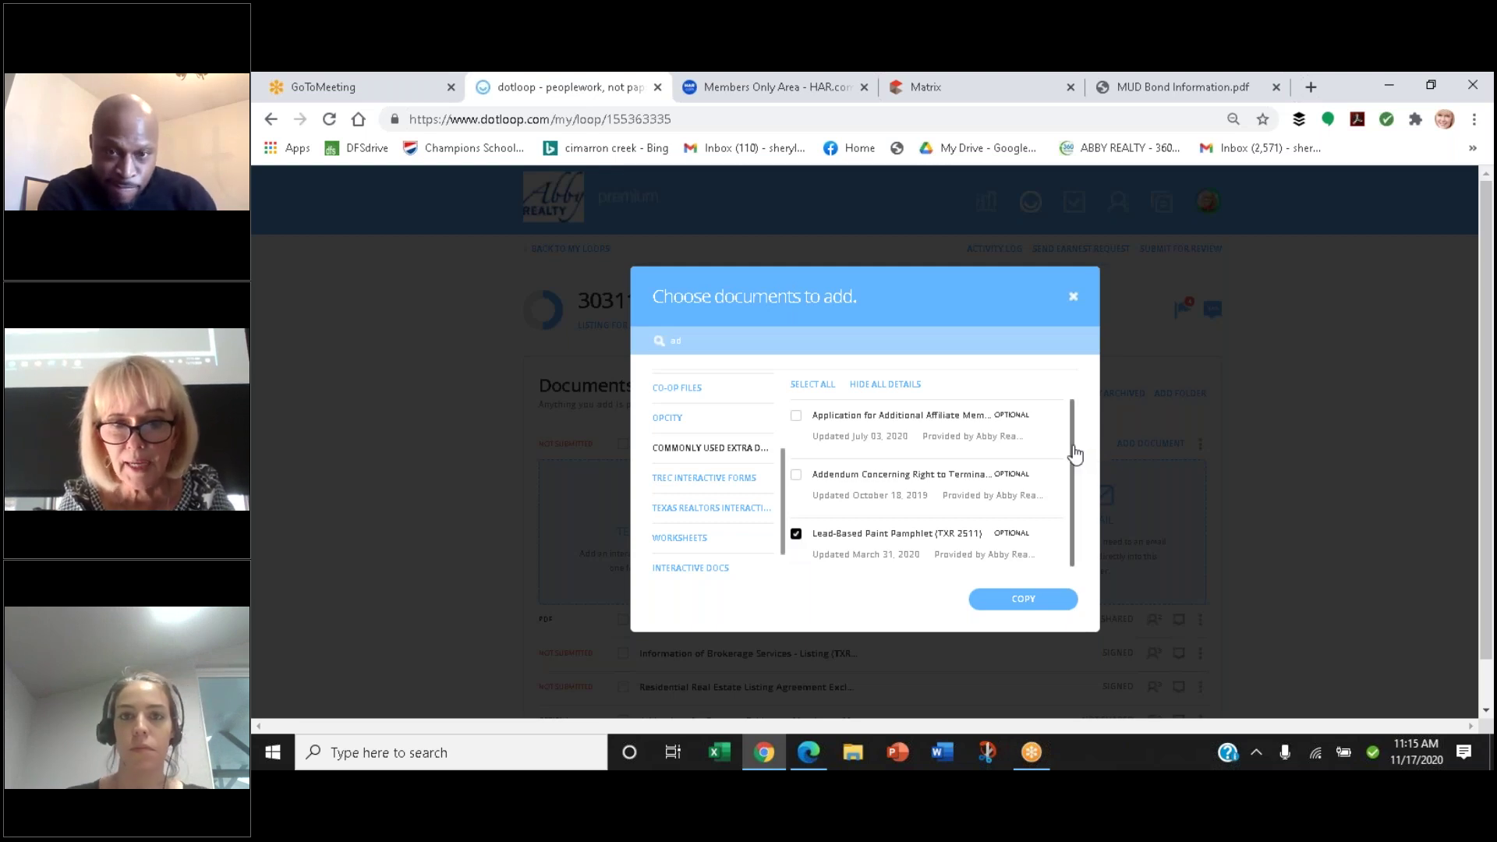
pyautogui.scroll(-1, 1079, 483)
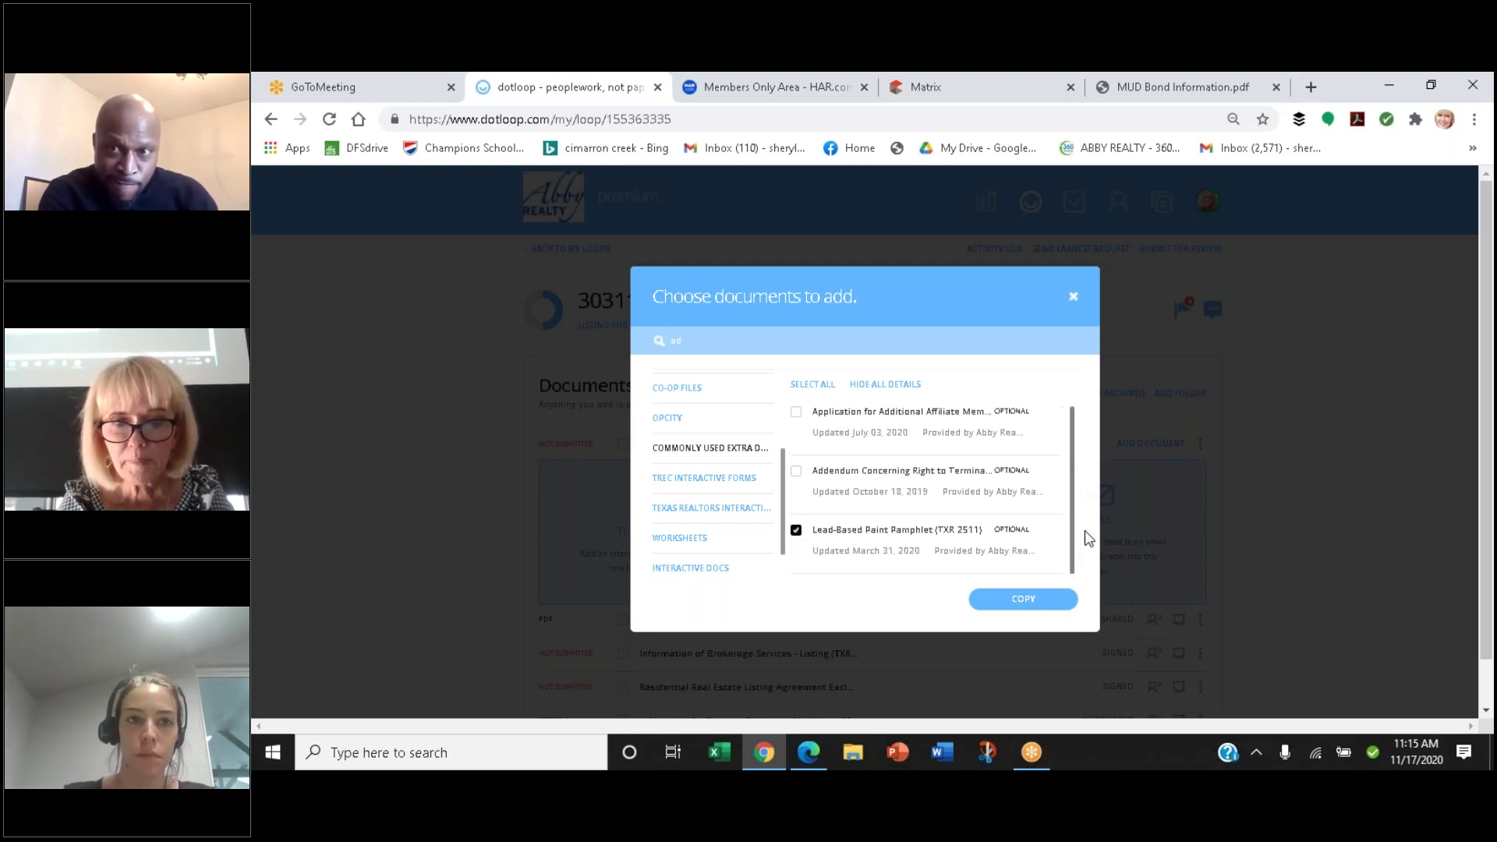
pyautogui.scroll(1, 1075, 499)
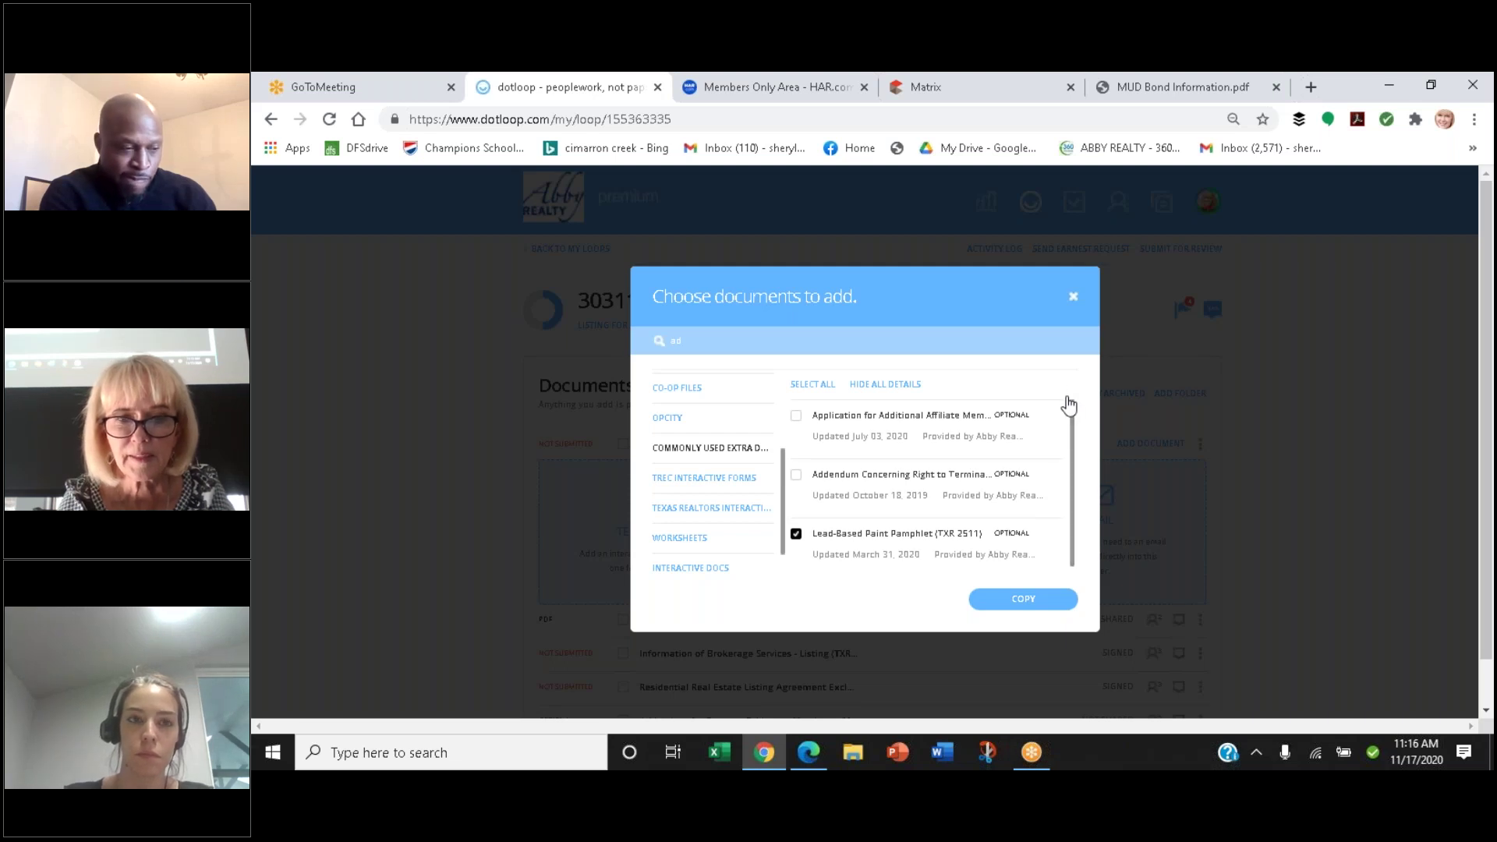
pyautogui.click(1023, 599)
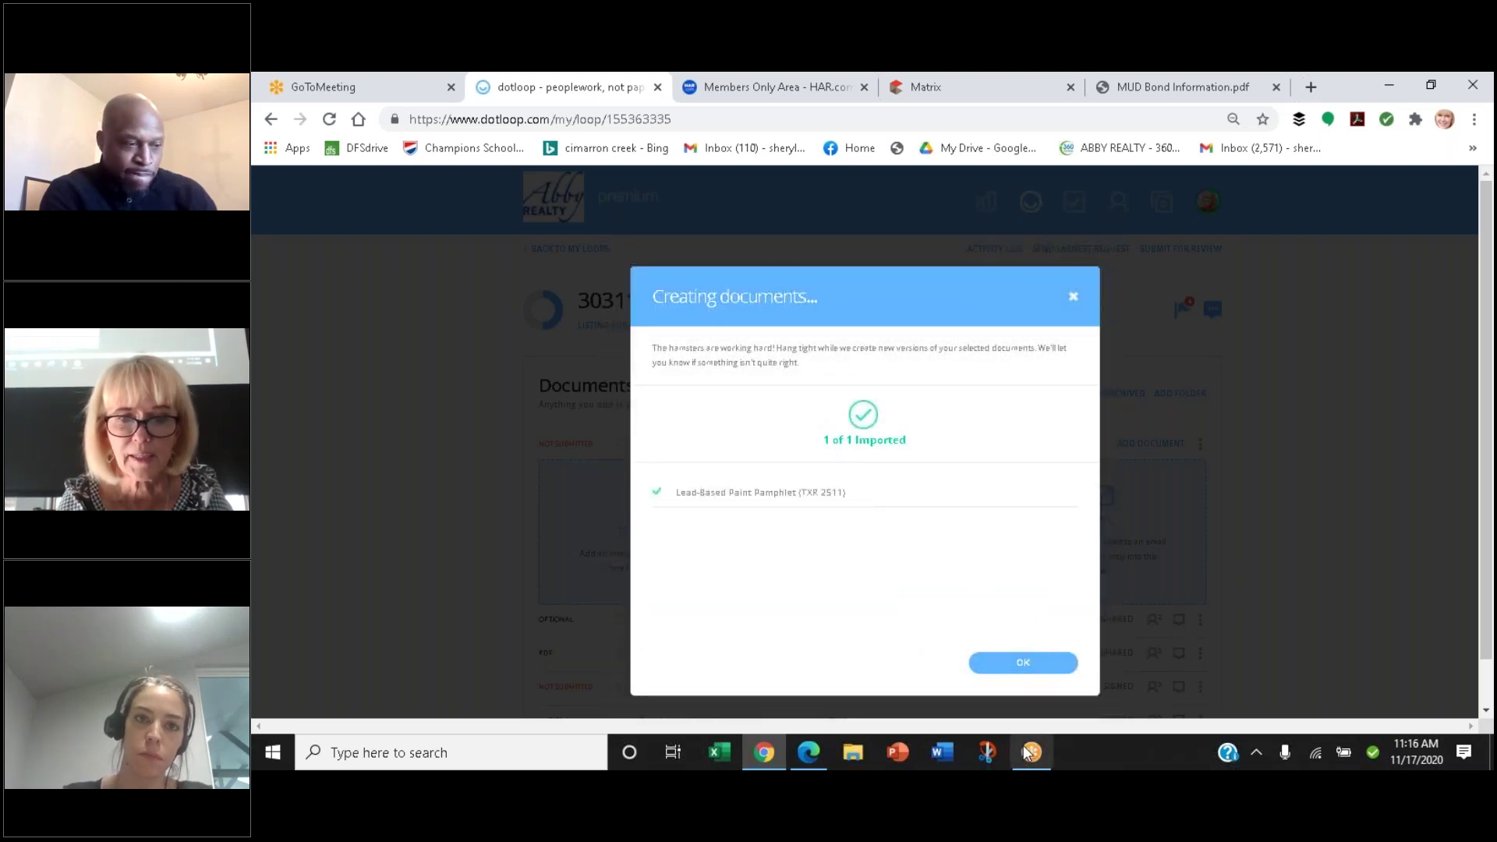
pyautogui.click(1014, 663)
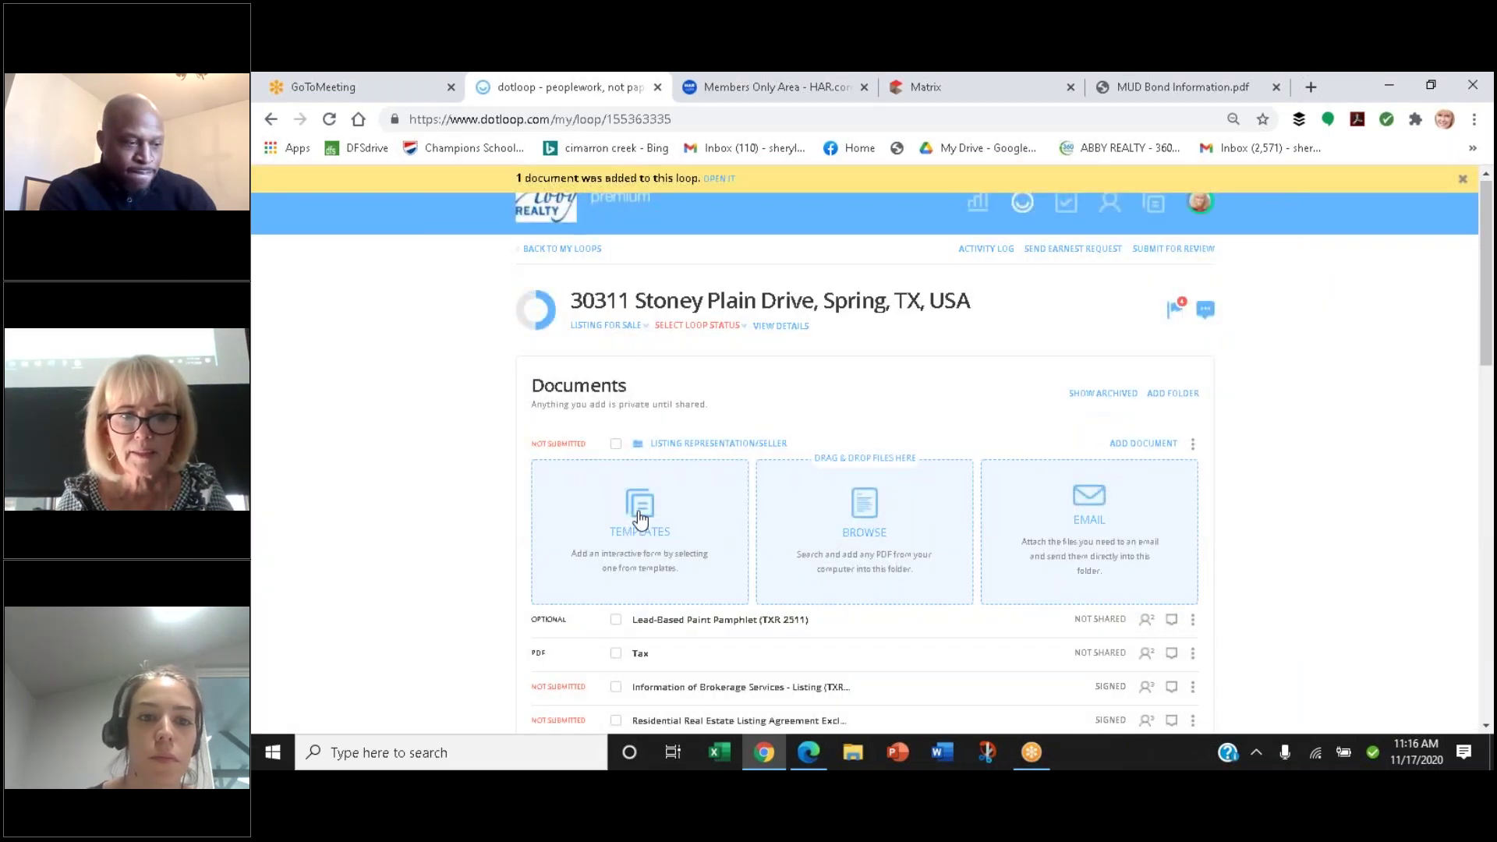
# Search TREC Interactive Forms for 'addendum' and copy in Addendum - Lead-Based Paint (TXR 1906)
pyautogui.click(640, 512)
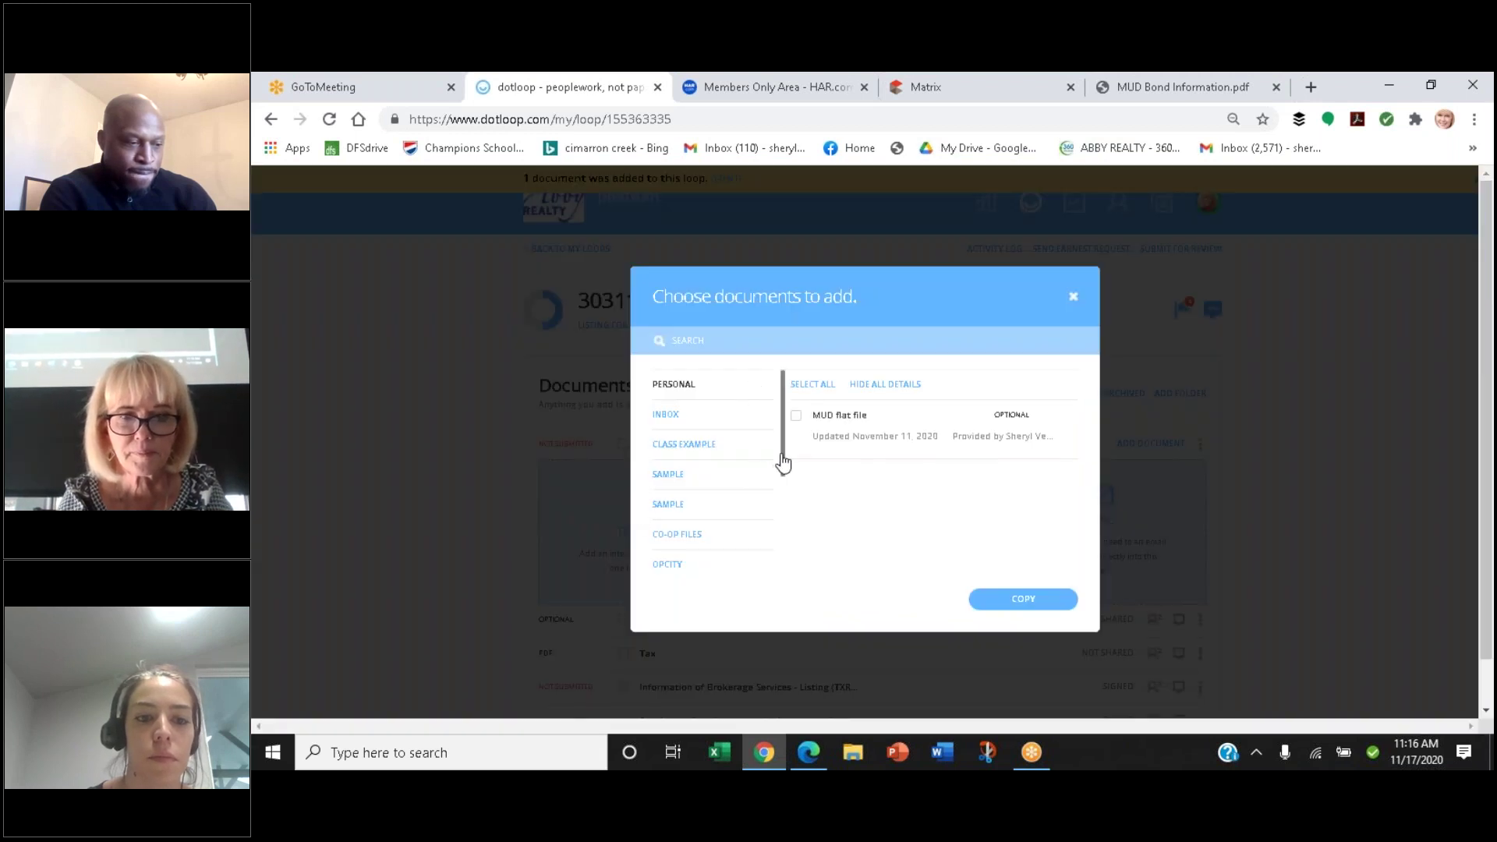
pyautogui.moveTo(782, 463); pyautogui.dragTo(792, 538)
pyautogui.click(678, 479)
pyautogui.click(733, 337)
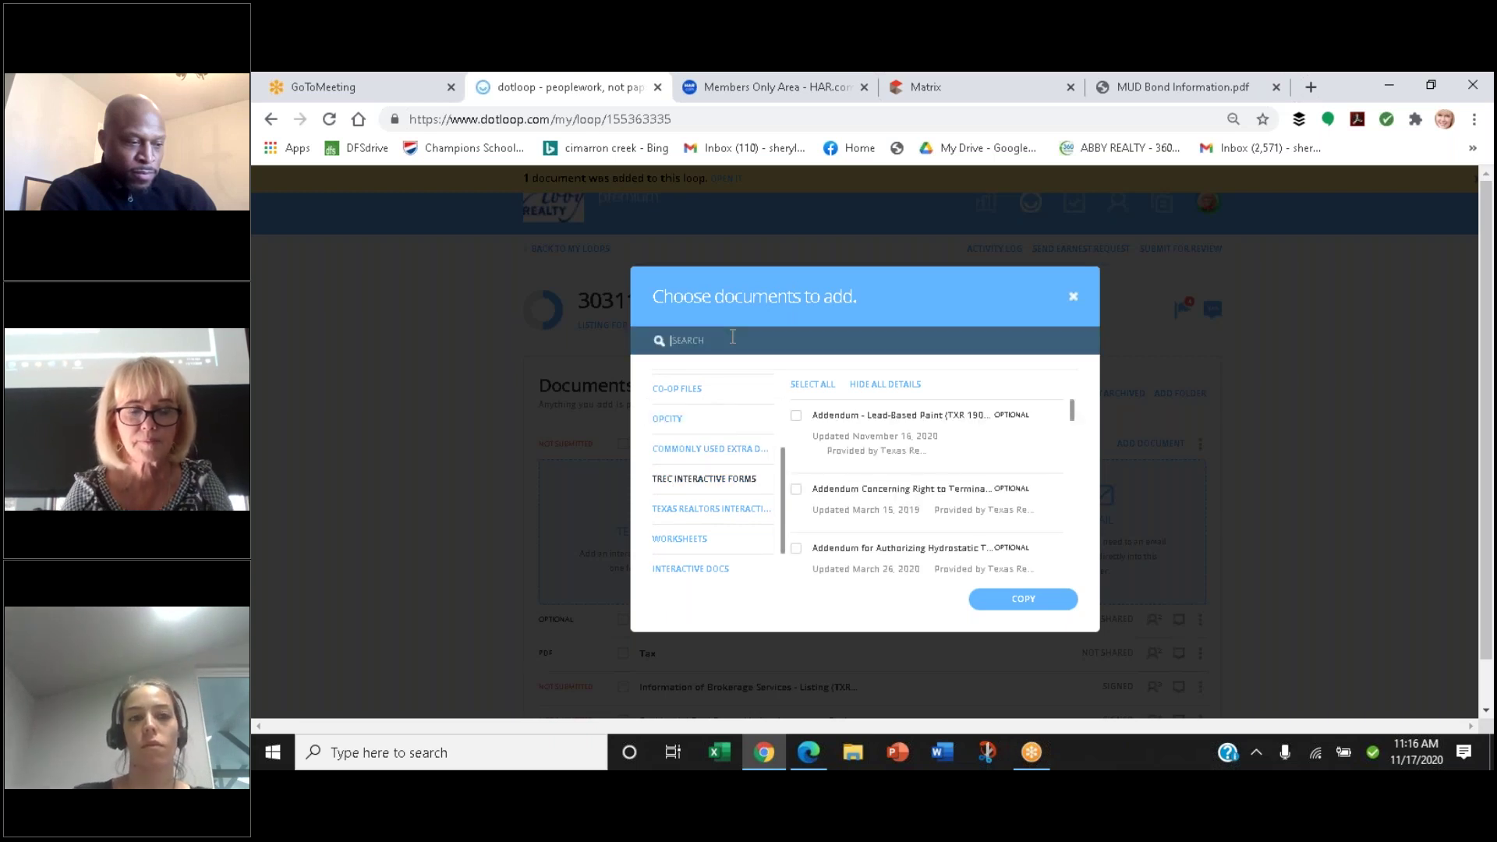
pyautogui.write('addendum')
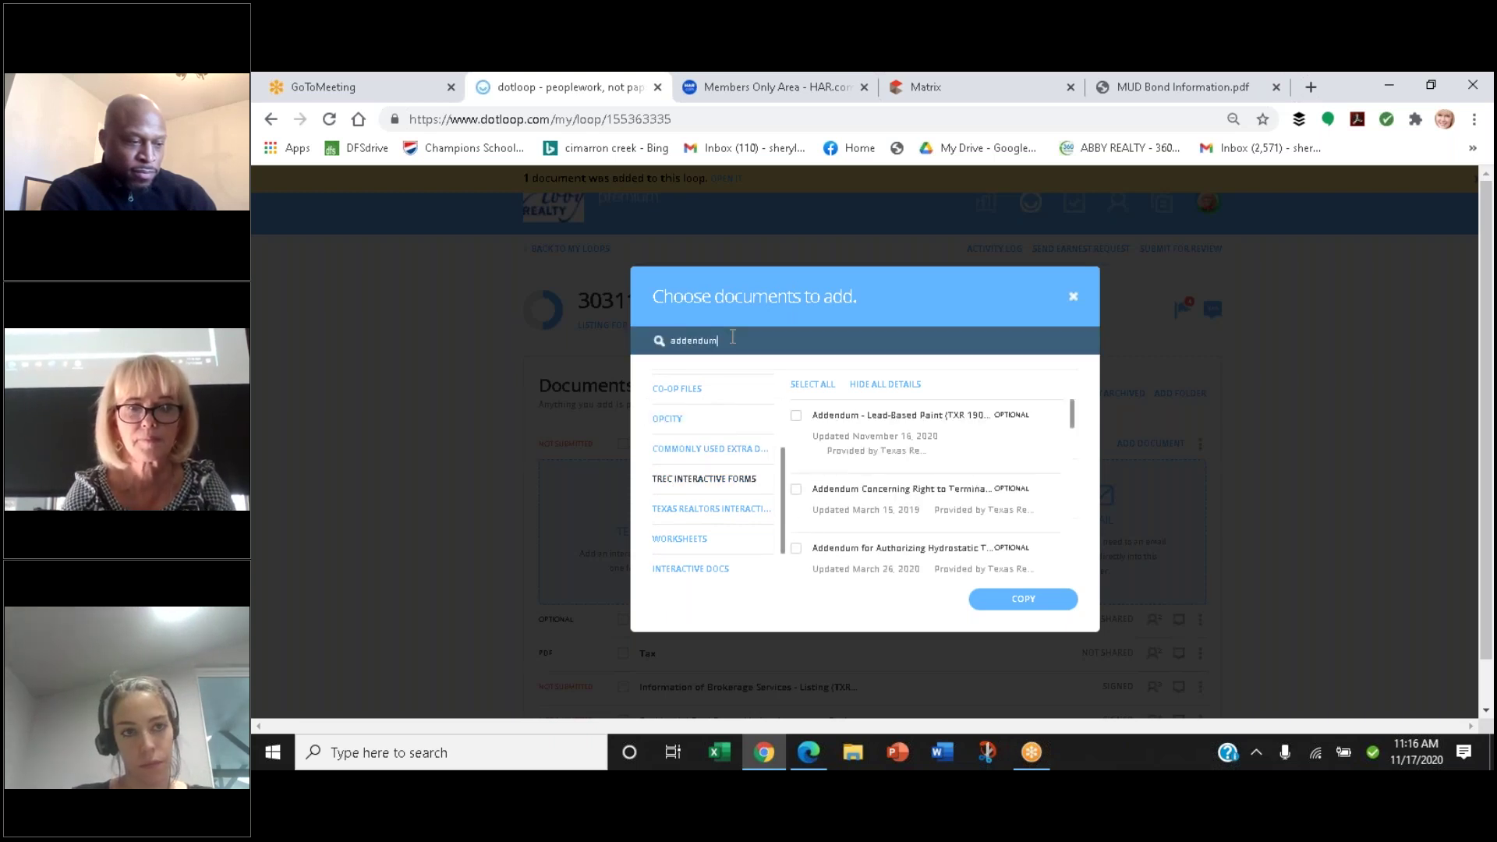
pyautogui.click(796, 416)
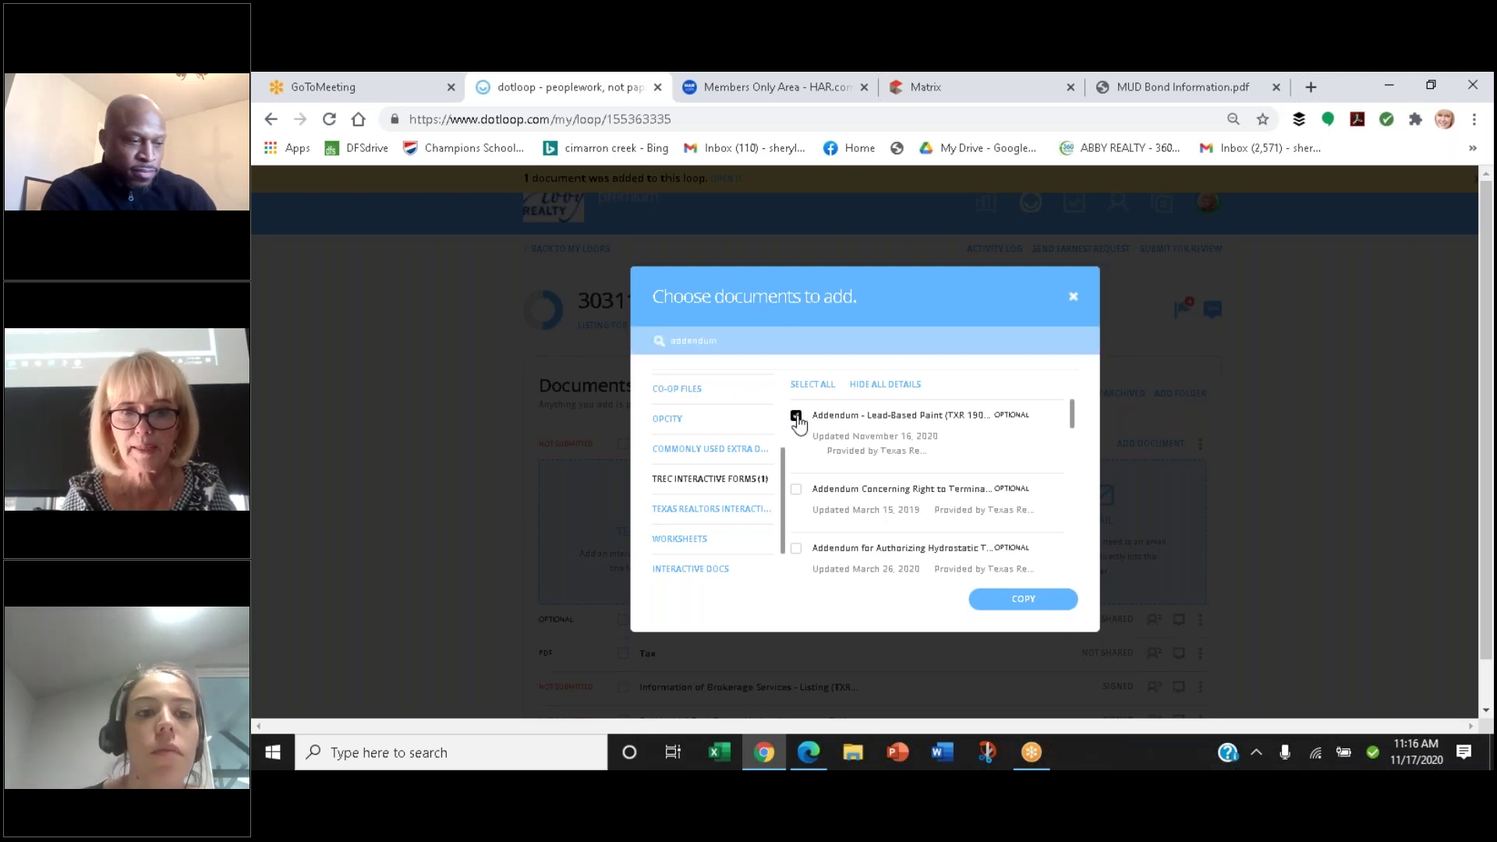
pyautogui.click(1018, 602)
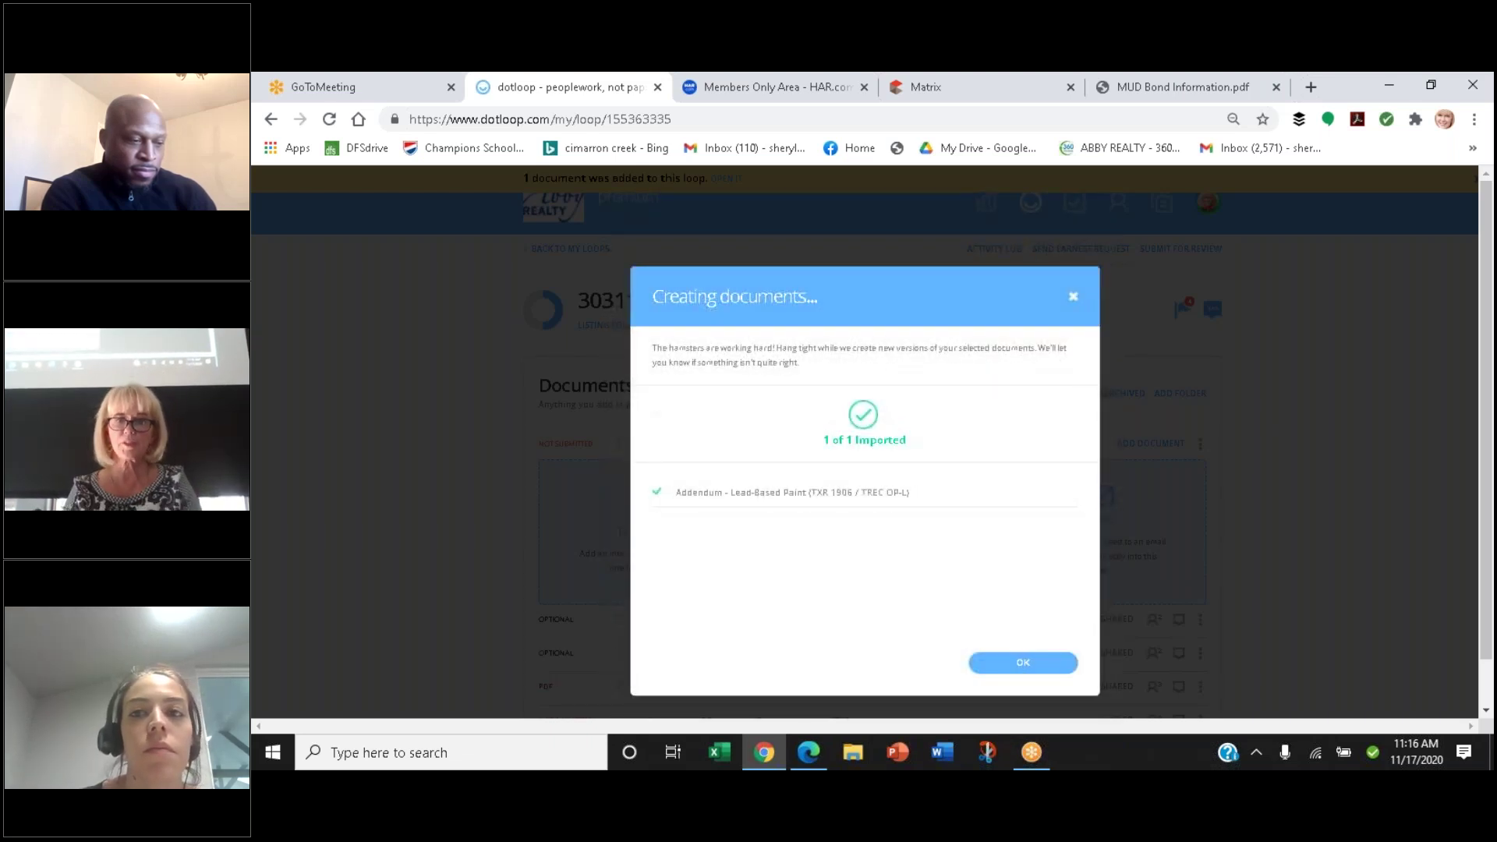
pyautogui.click(1020, 662)
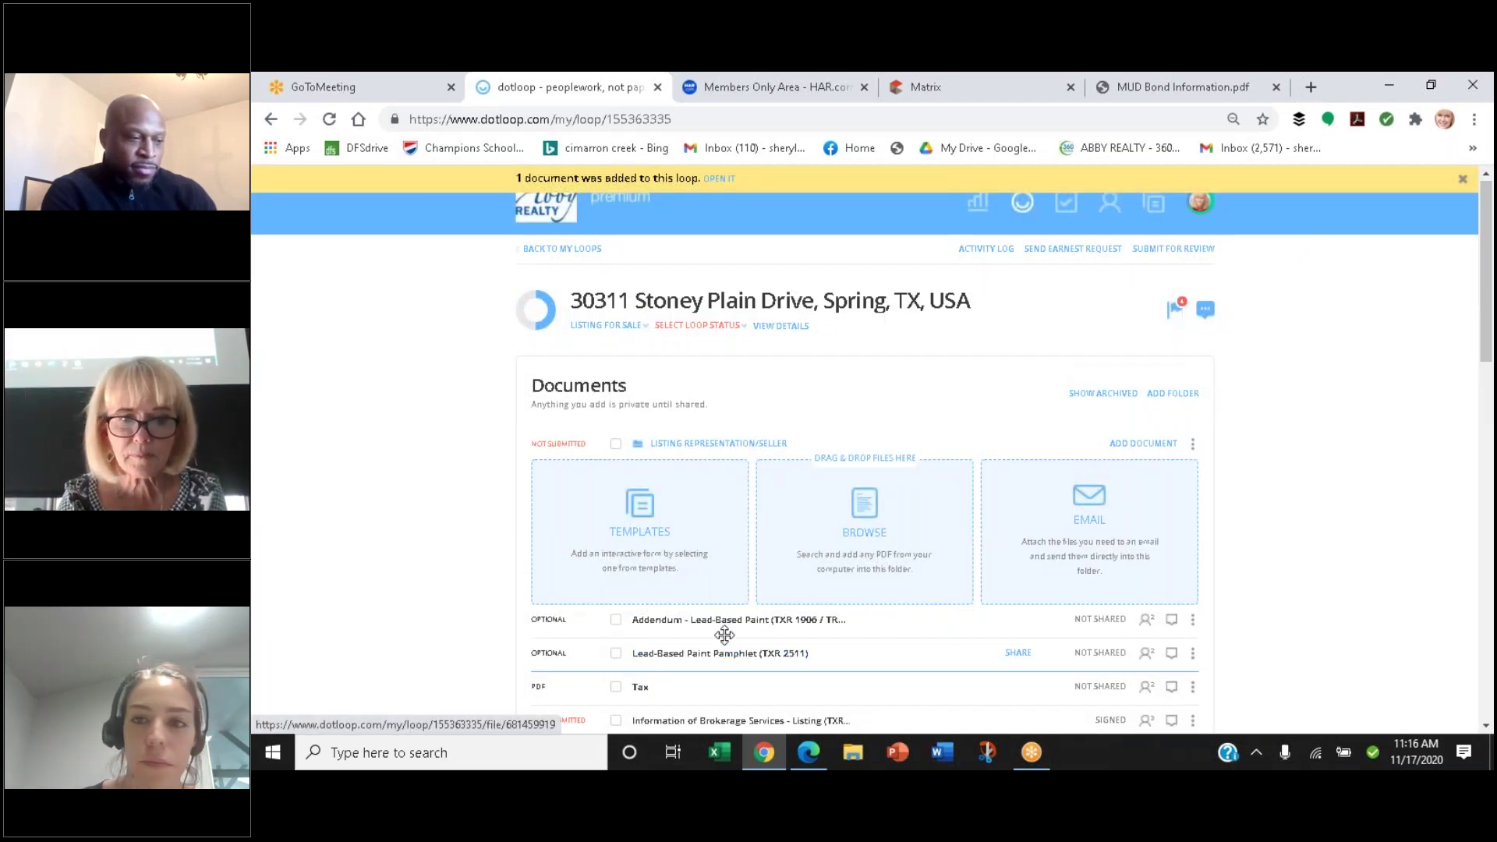
pyautogui.click(726, 621)
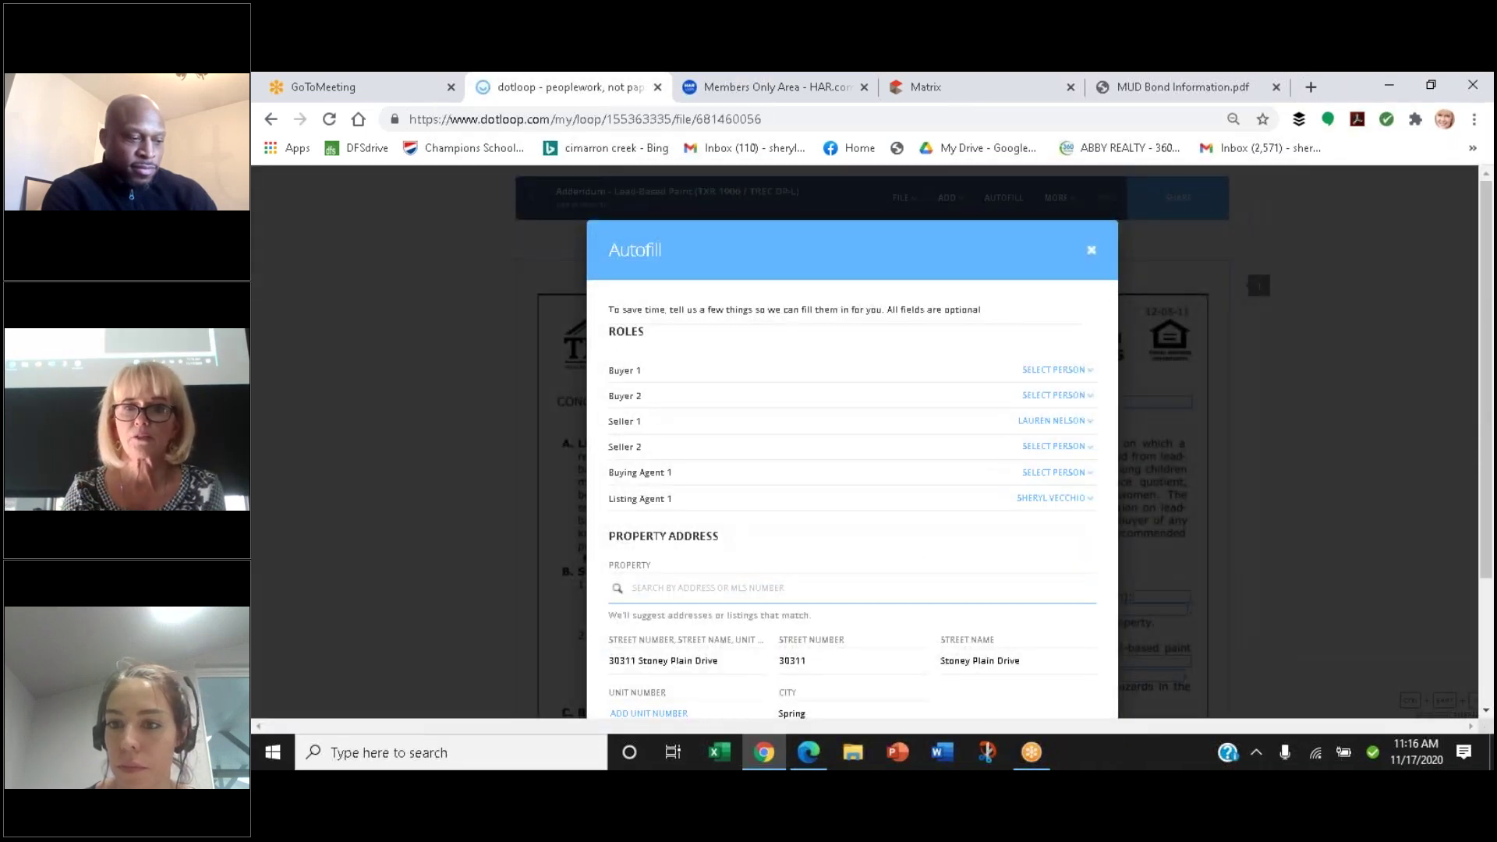
pyautogui.scroll(-2, 723, 623)
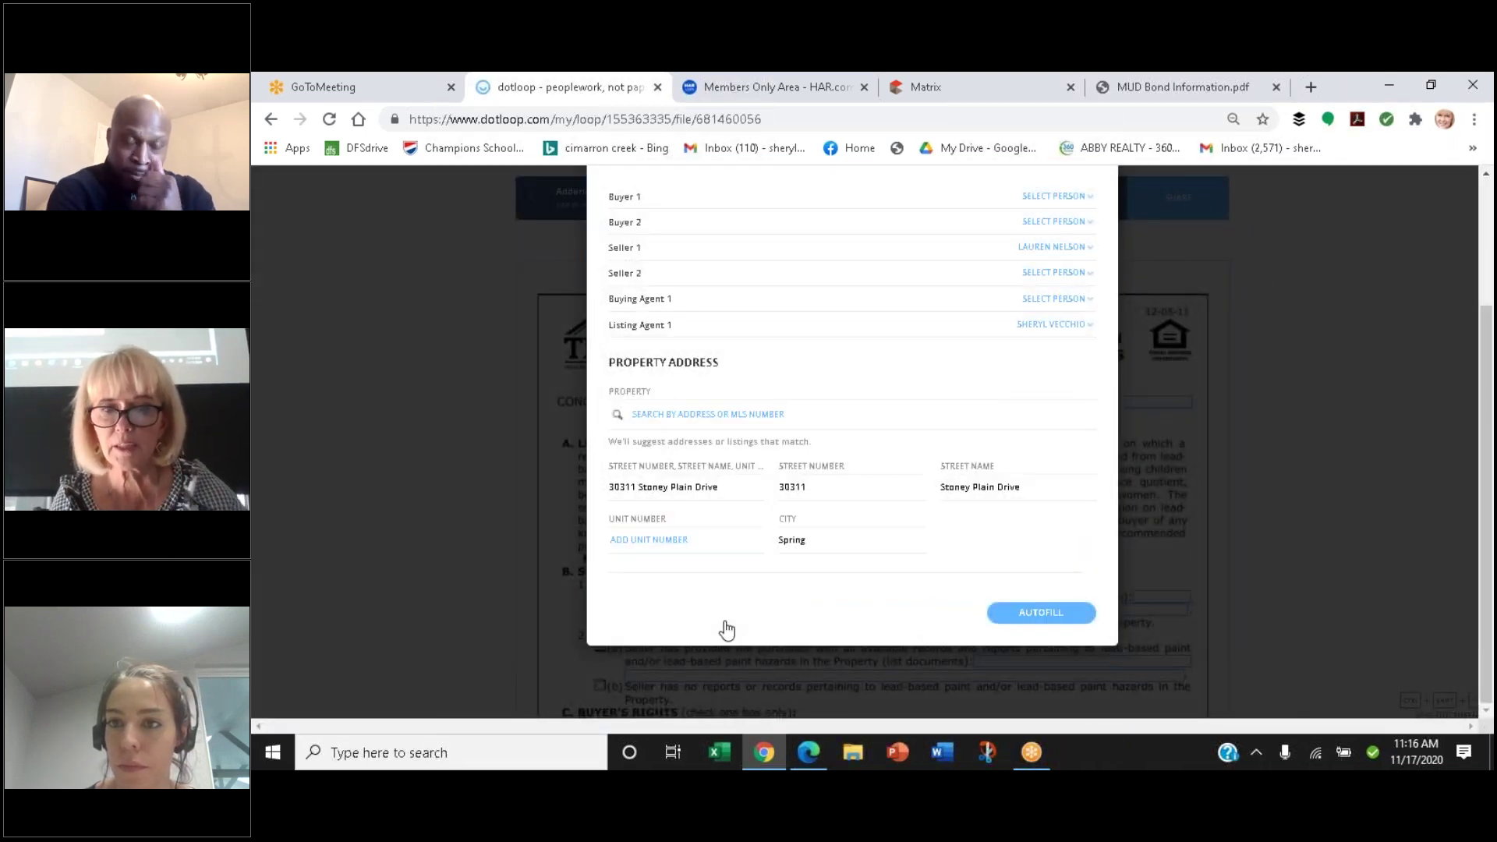
pyautogui.click(1018, 612)
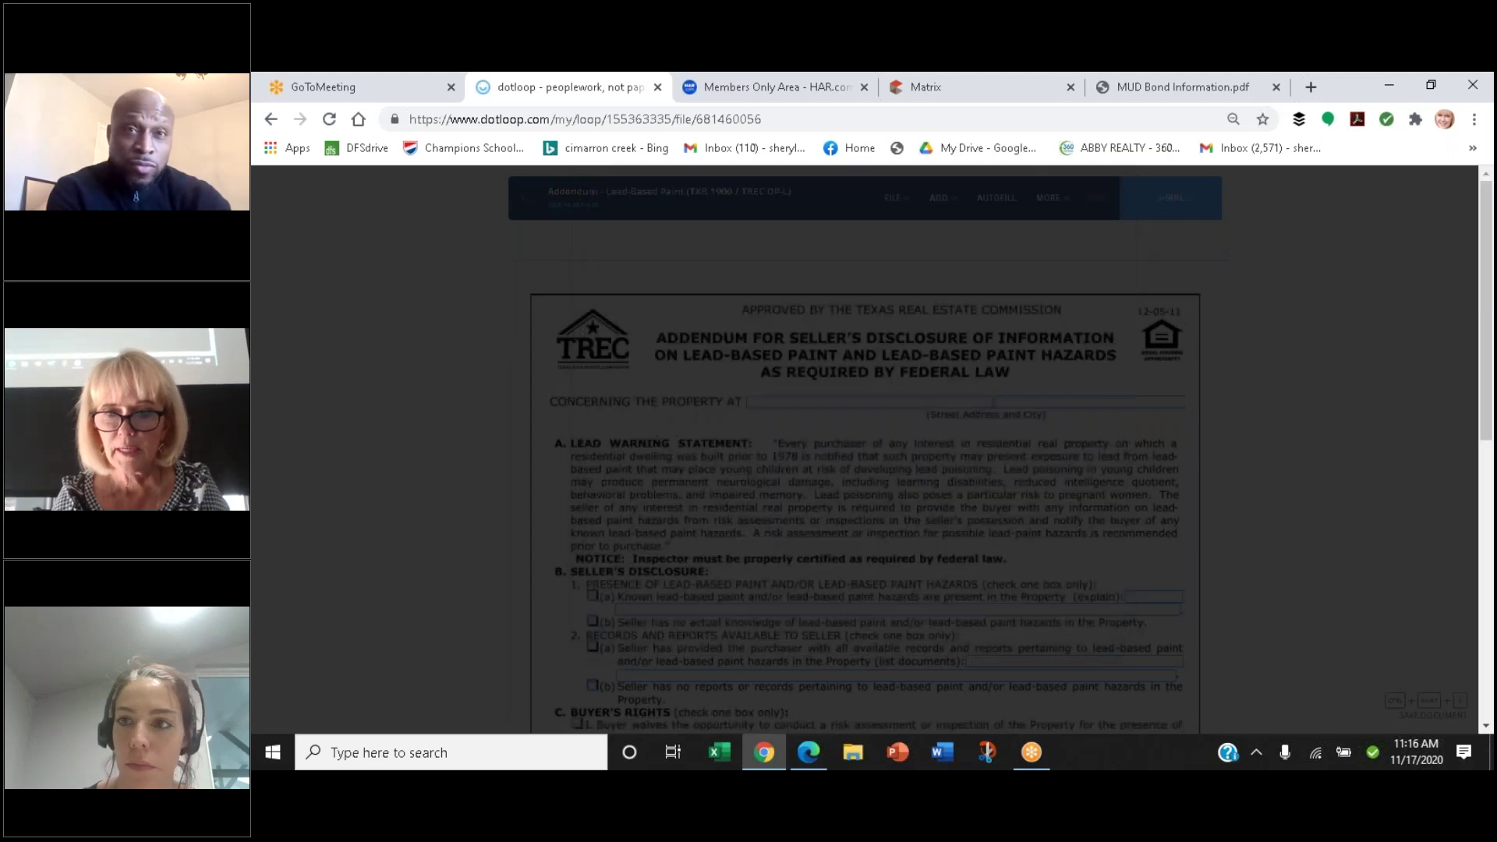
pyautogui.scroll(-4, 1011, 609)
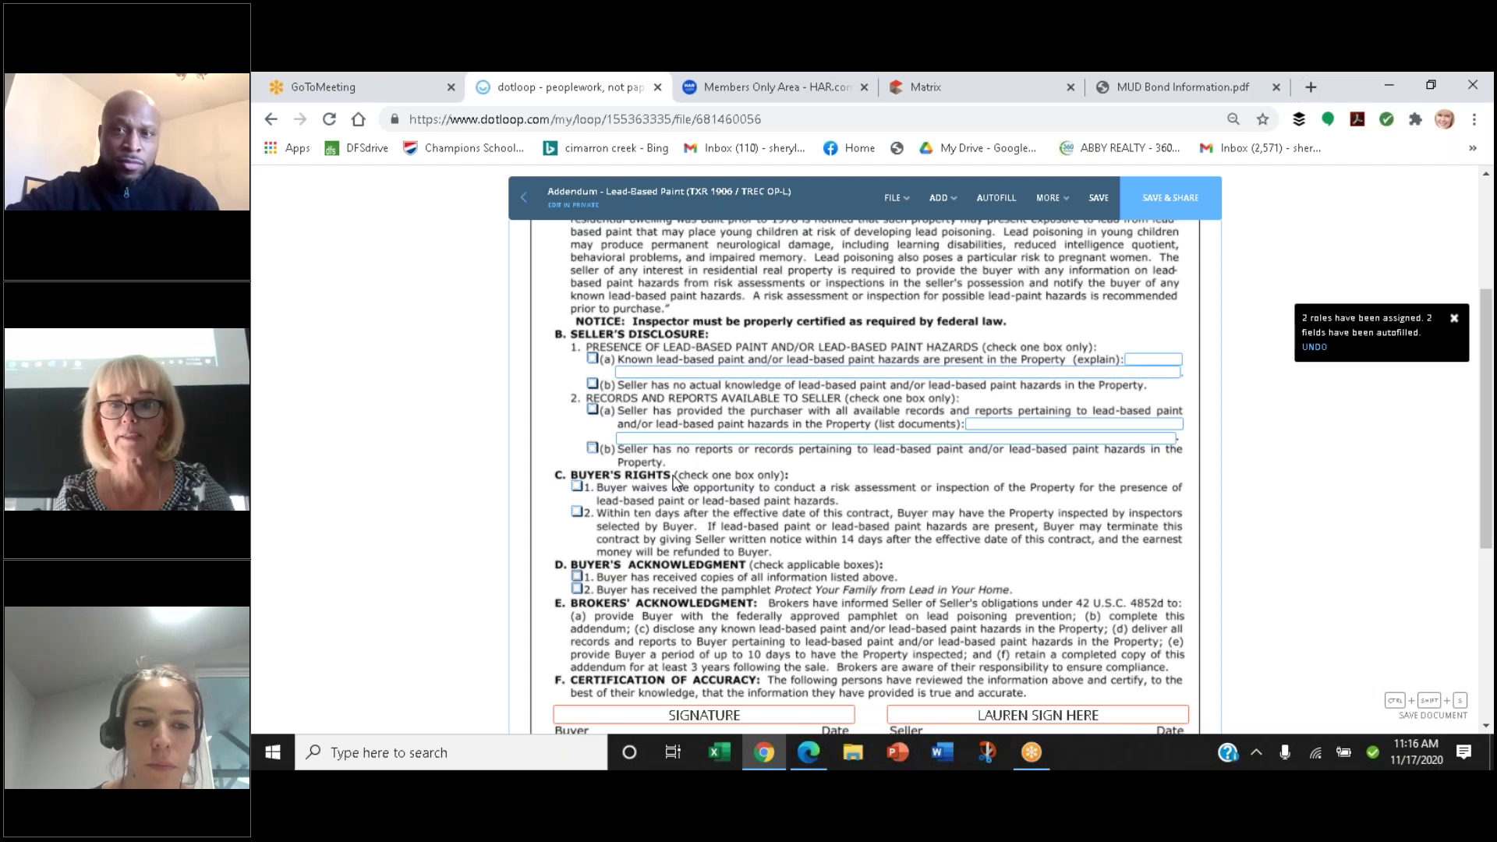
pyautogui.scroll(-3, 676, 481)
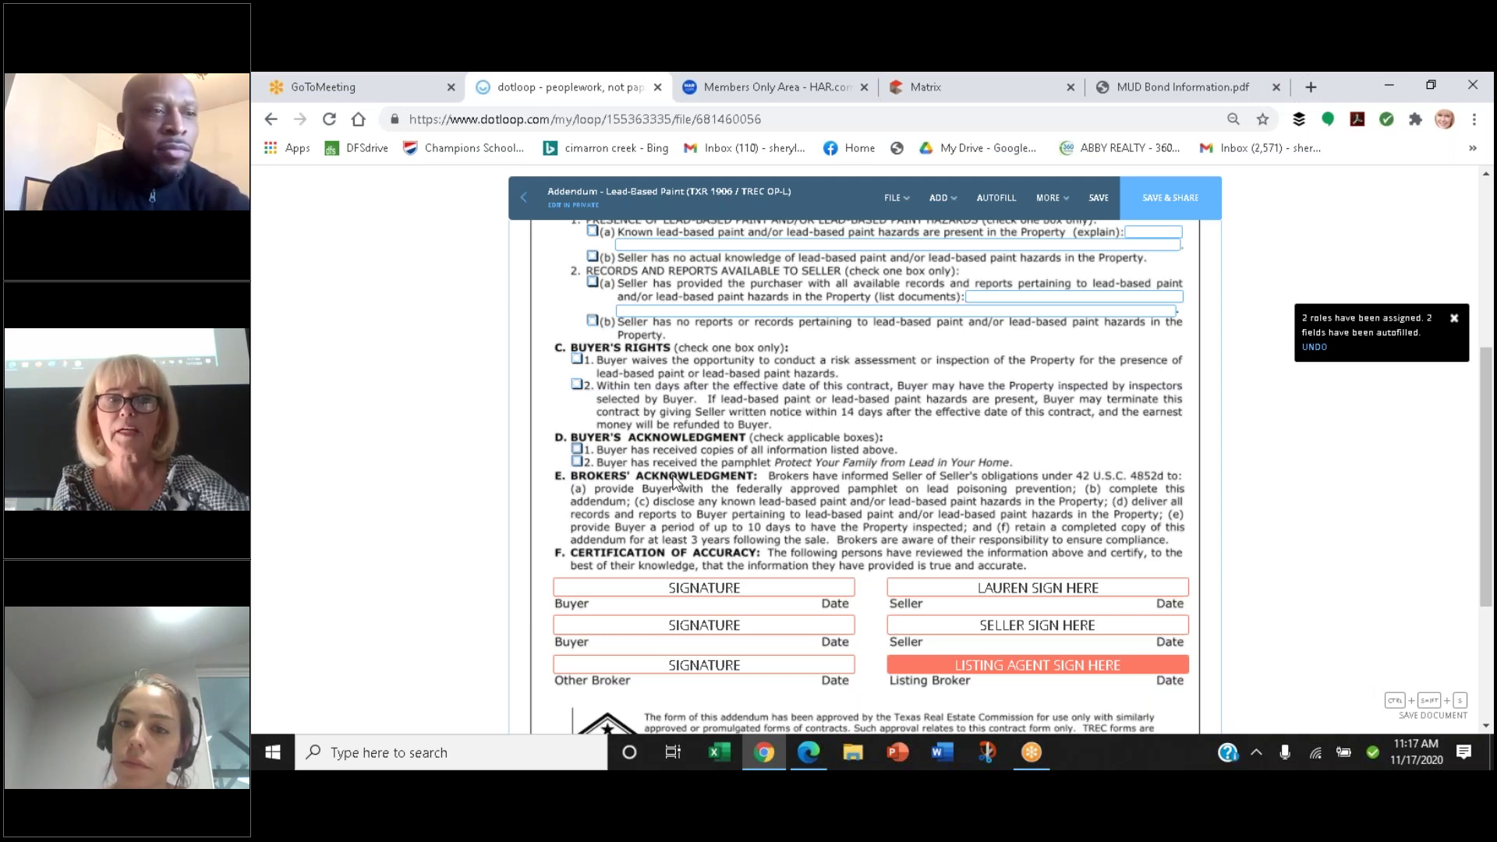
pyautogui.scroll(3, 675, 482)
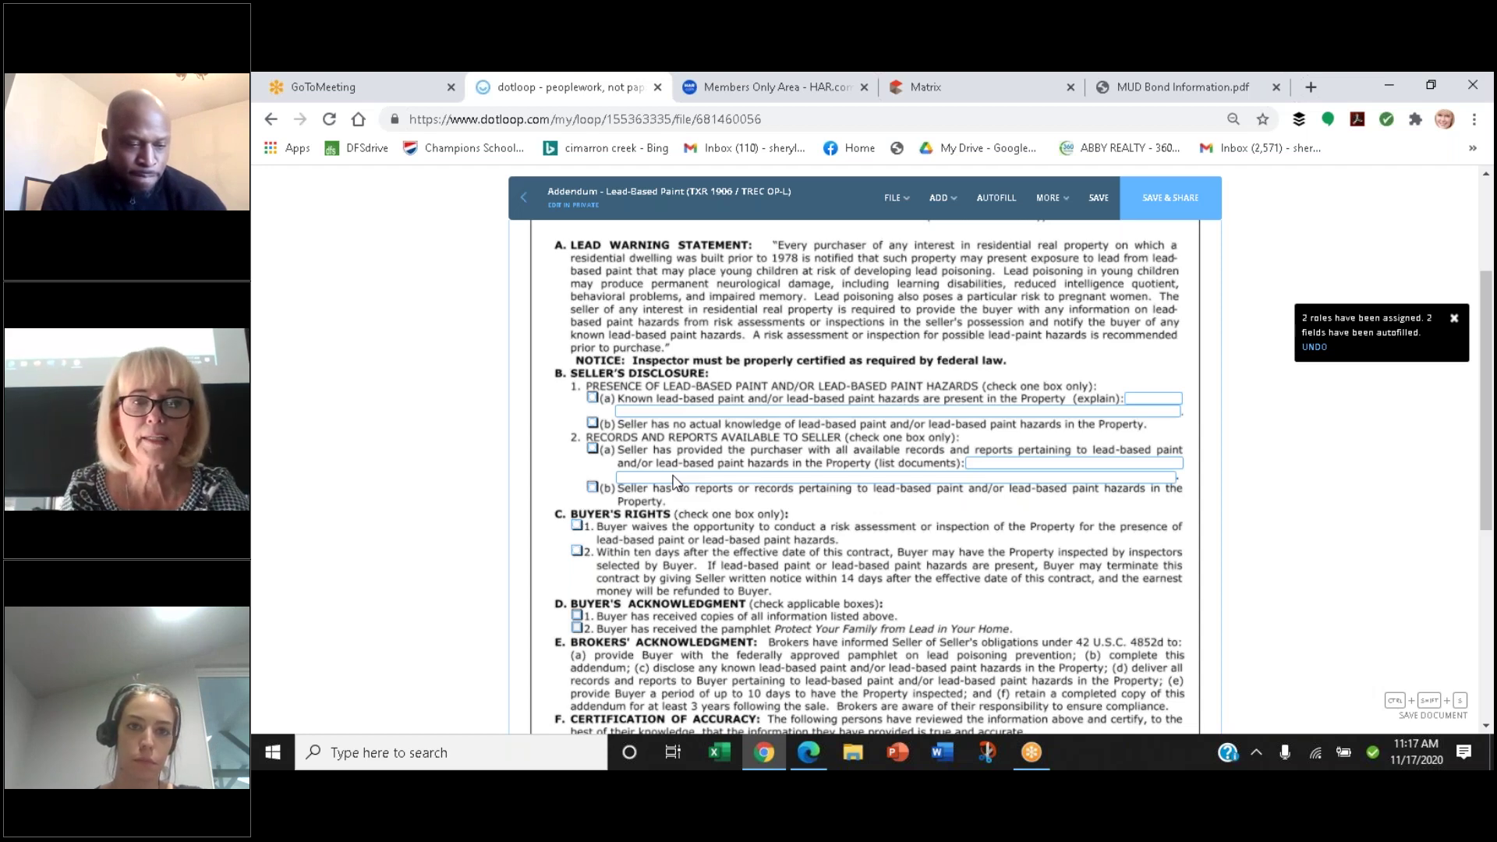
pyautogui.scroll(-1, 675, 481)
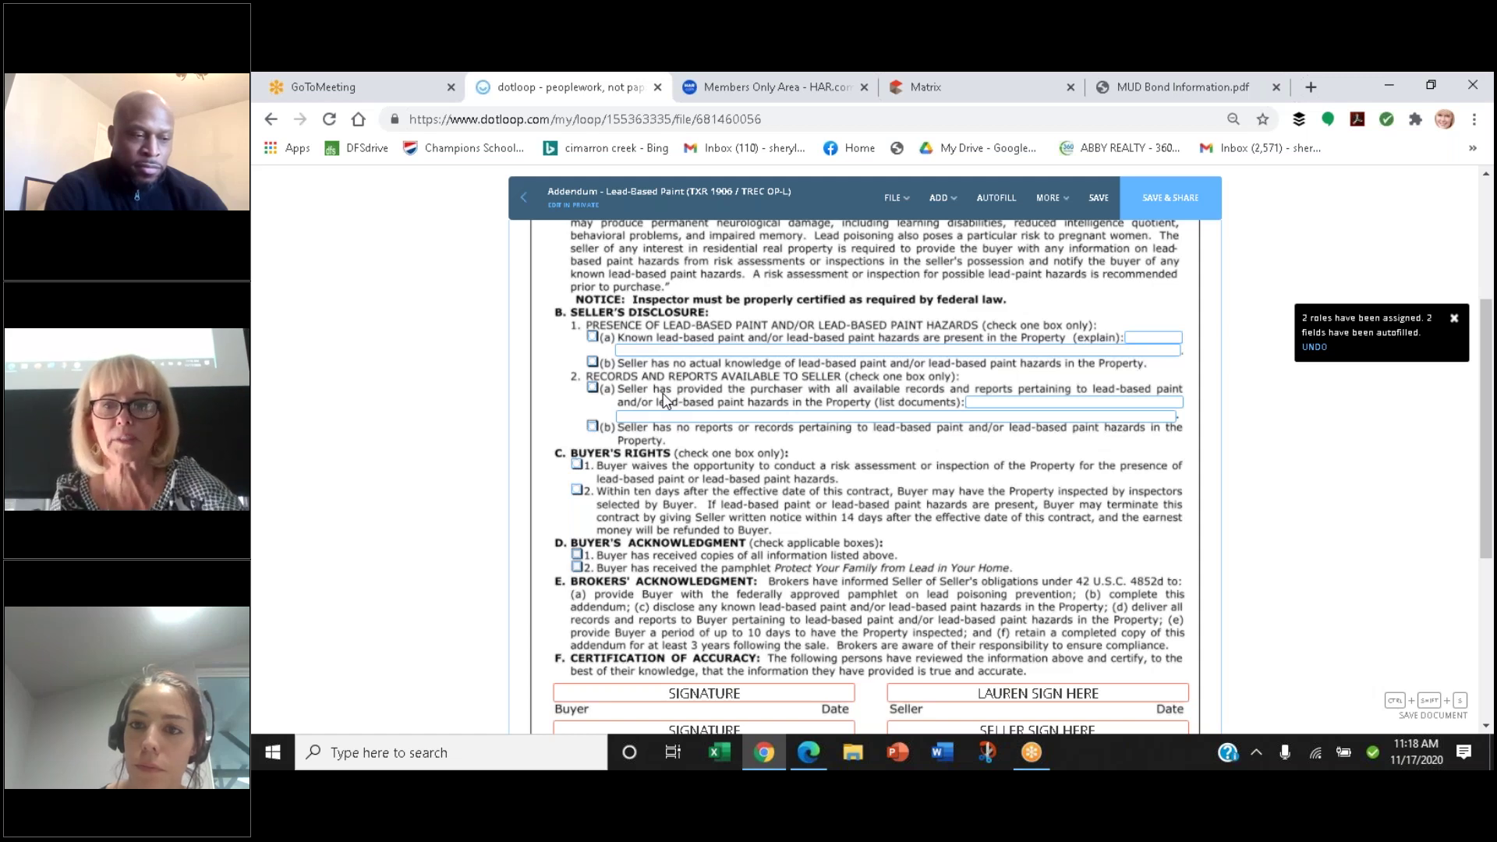
pyautogui.scroll(3, 664, 399)
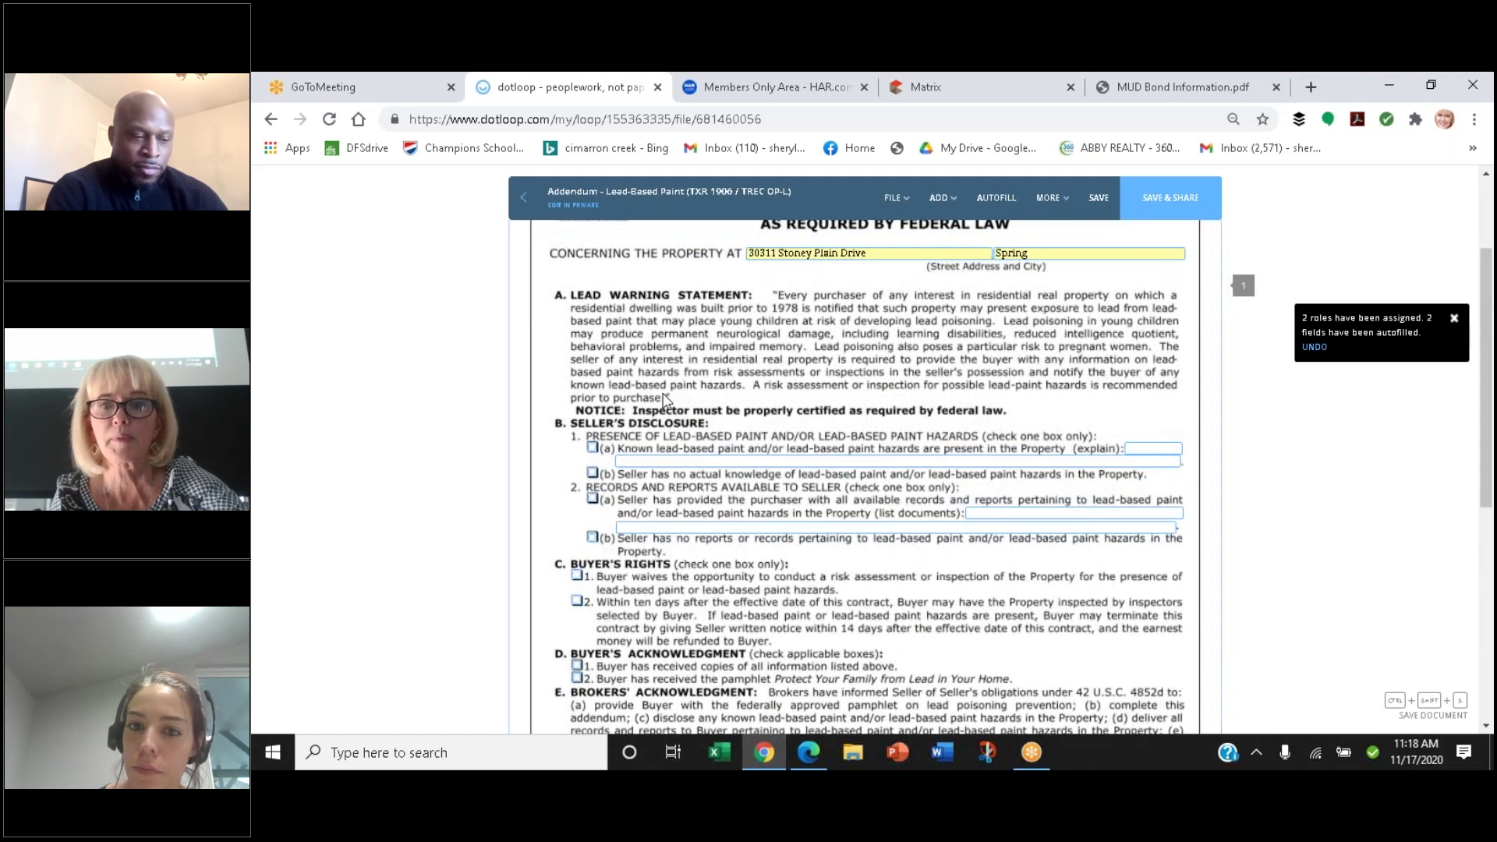
pyautogui.scroll(-4, 664, 399)
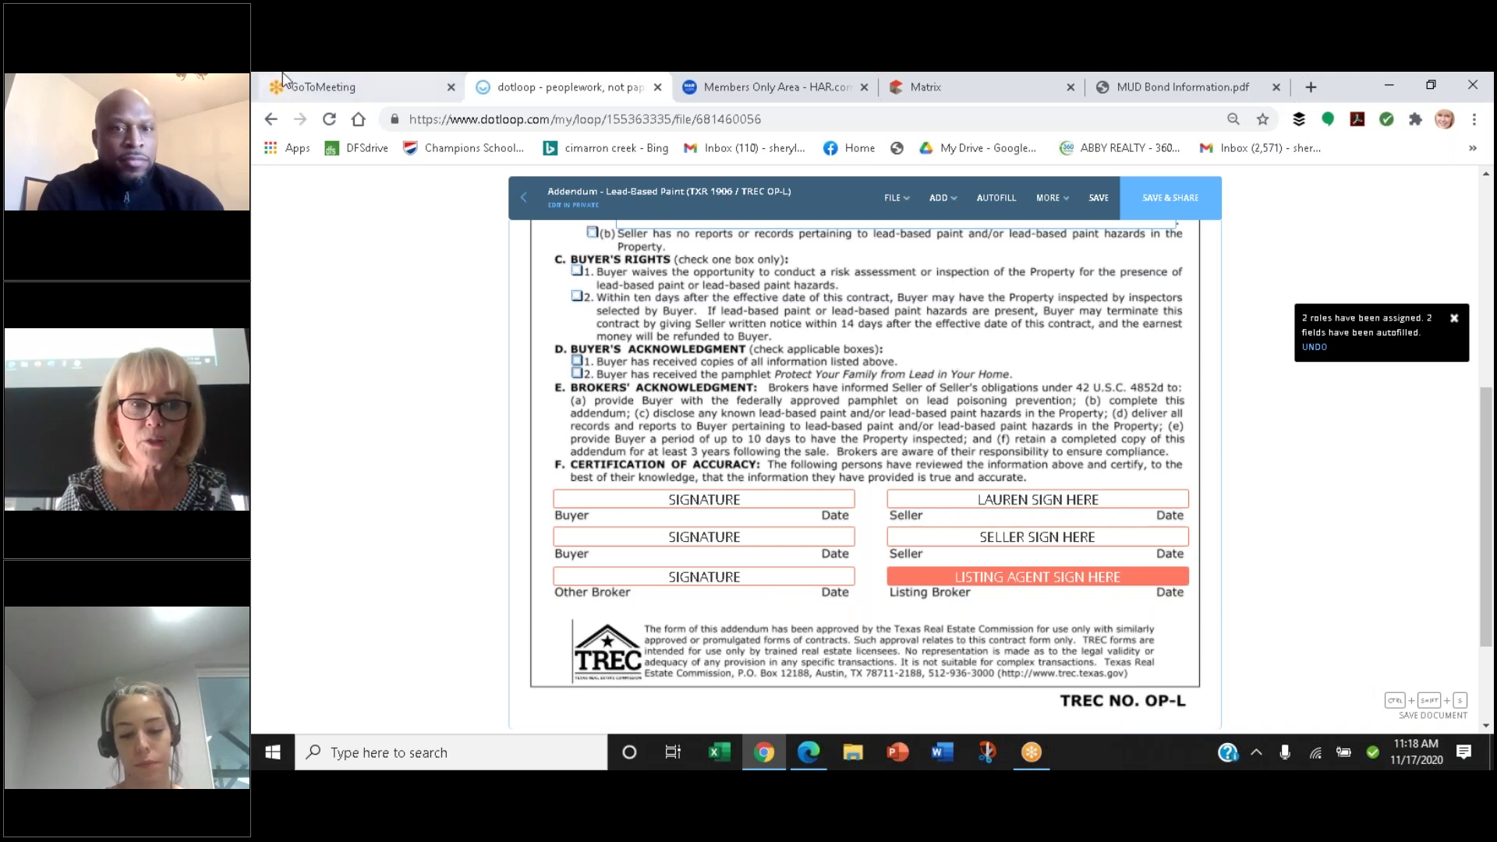
# Close the addendum without saving or sharing it, then scroll through the loop's Documents list
pyautogui.click(521, 204)
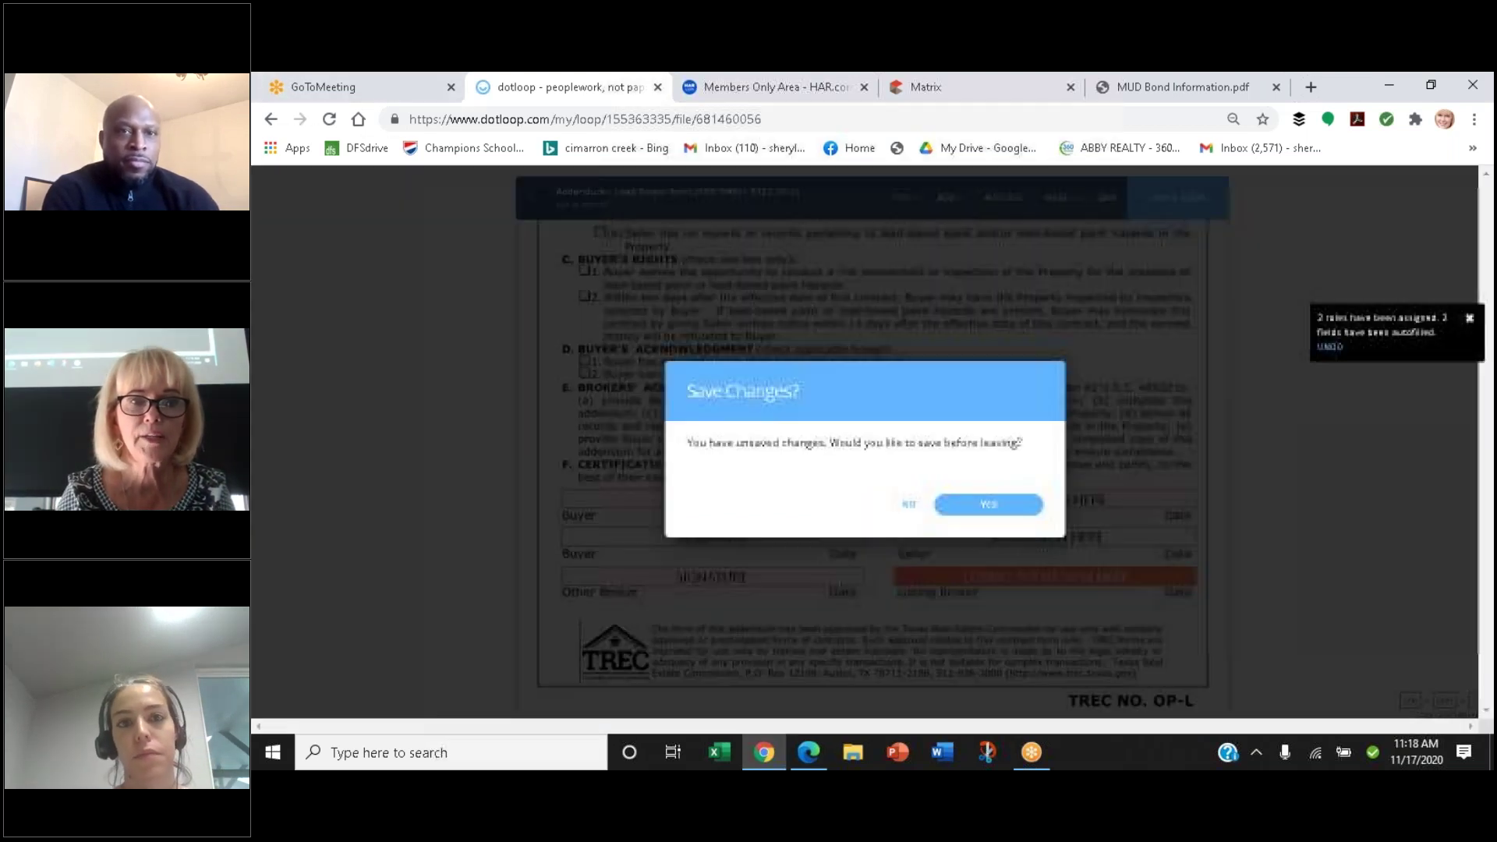
pyautogui.click(911, 506)
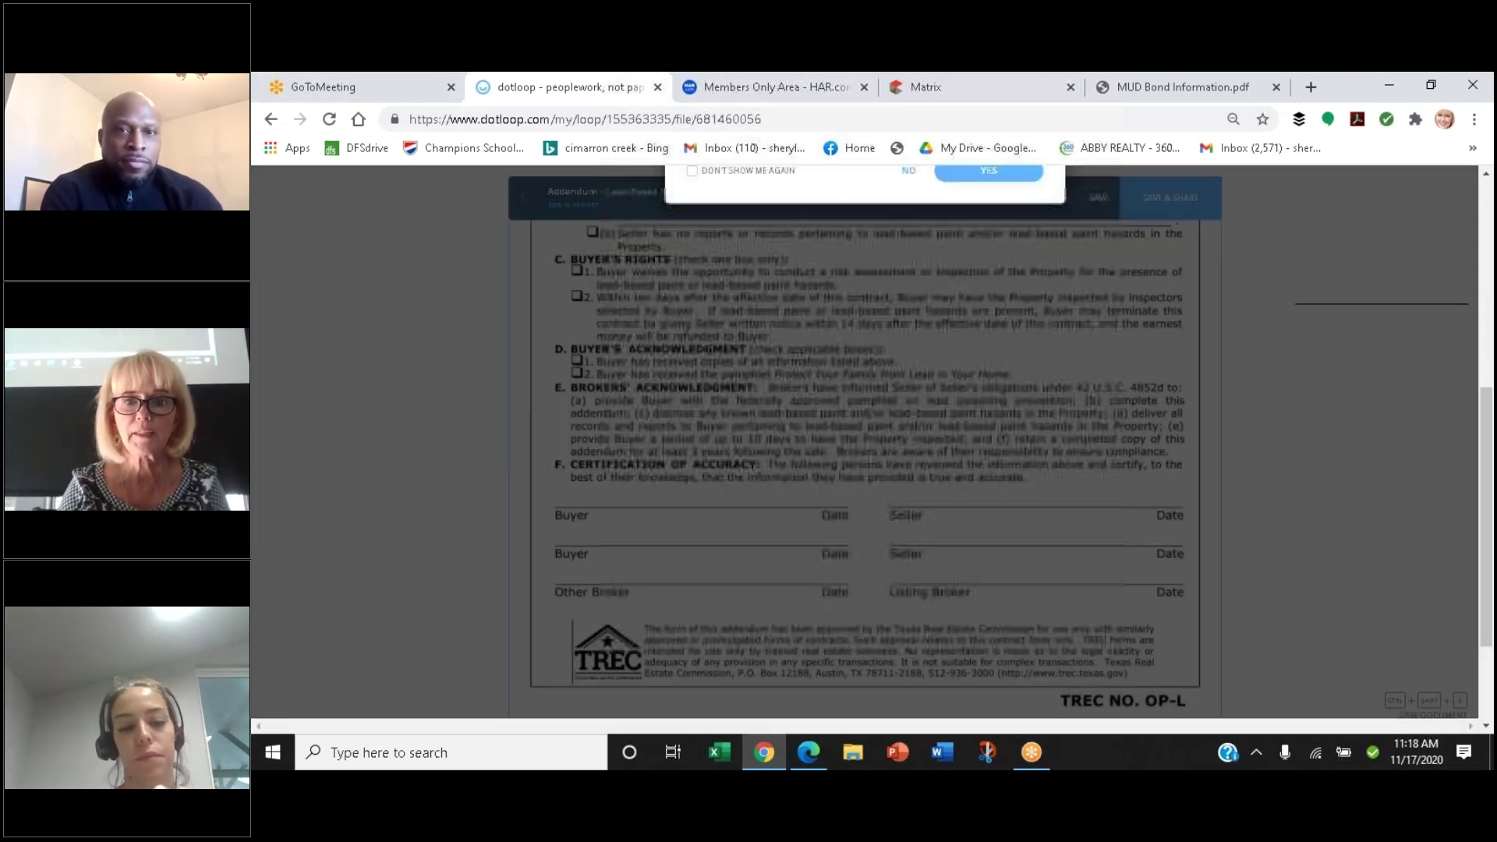
pyautogui.click(908, 504)
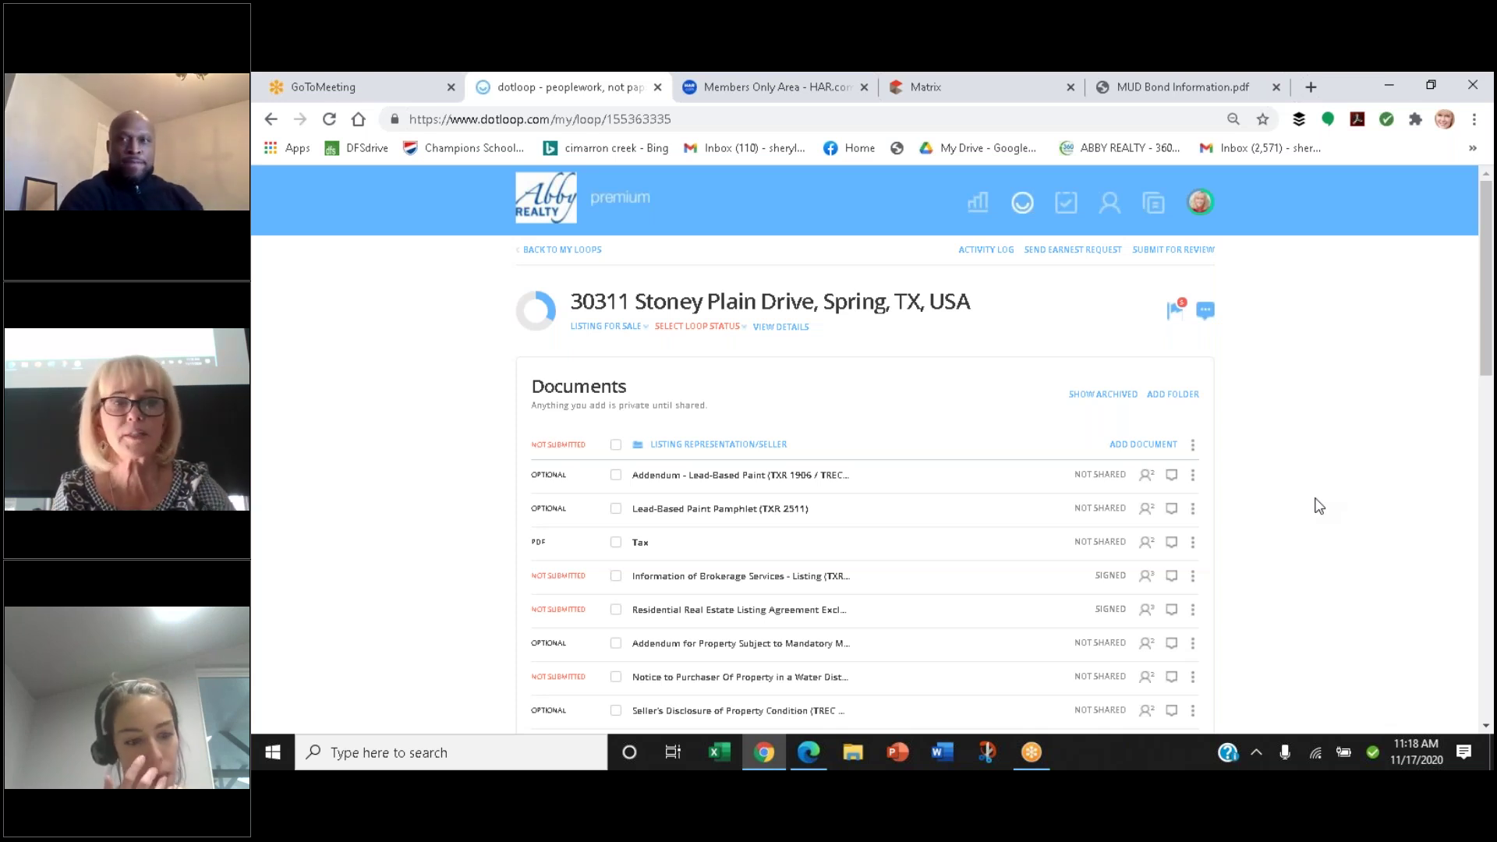
pyautogui.scroll(-2, 1317, 505)
pyautogui.scroll(-2, 1317, 505)
pyautogui.scroll(-2, 1318, 506)
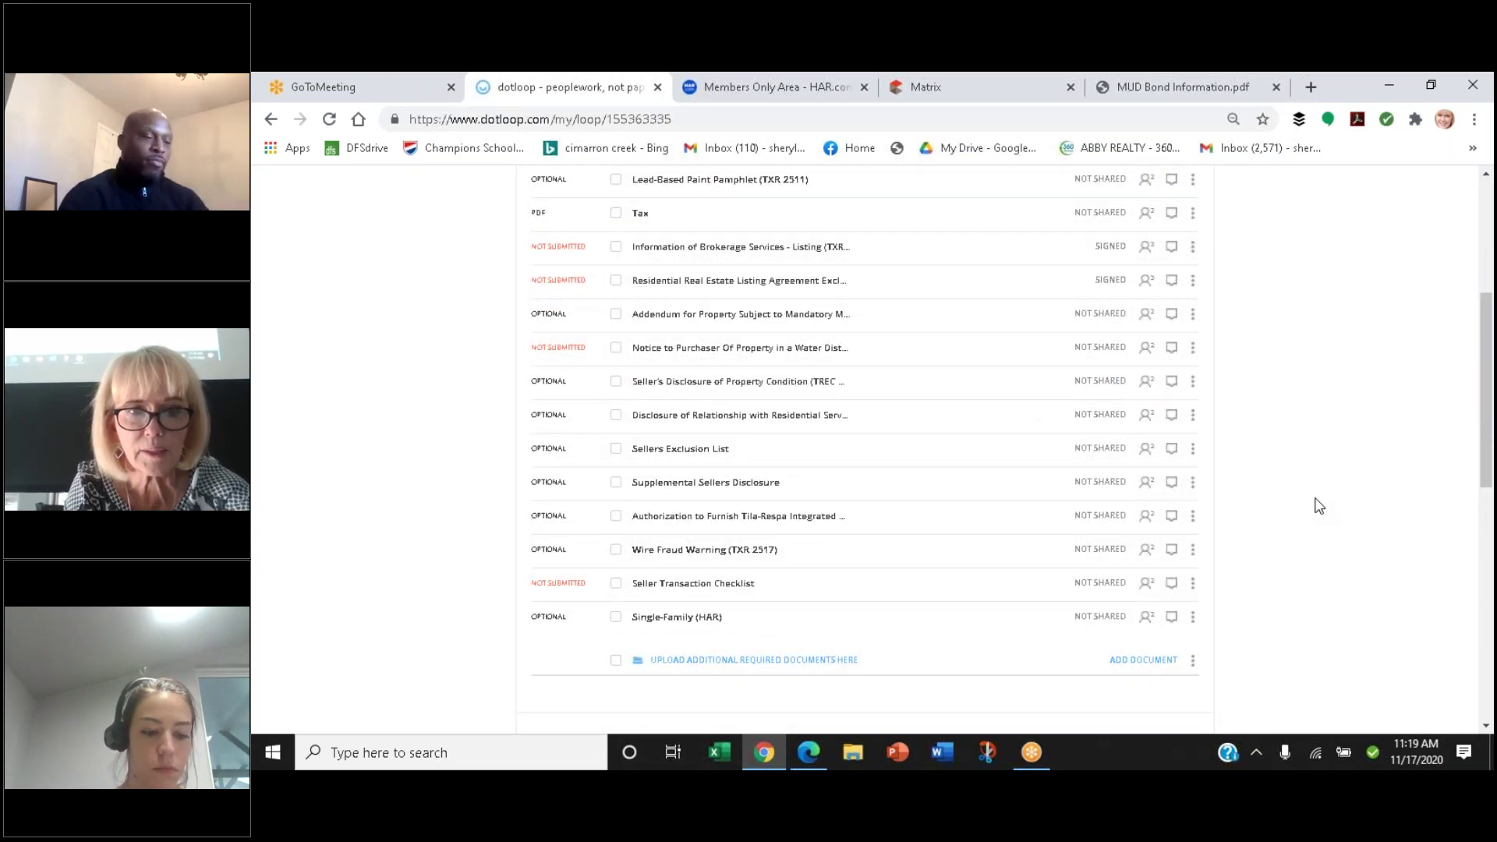
pyautogui.scroll(5, 1318, 505)
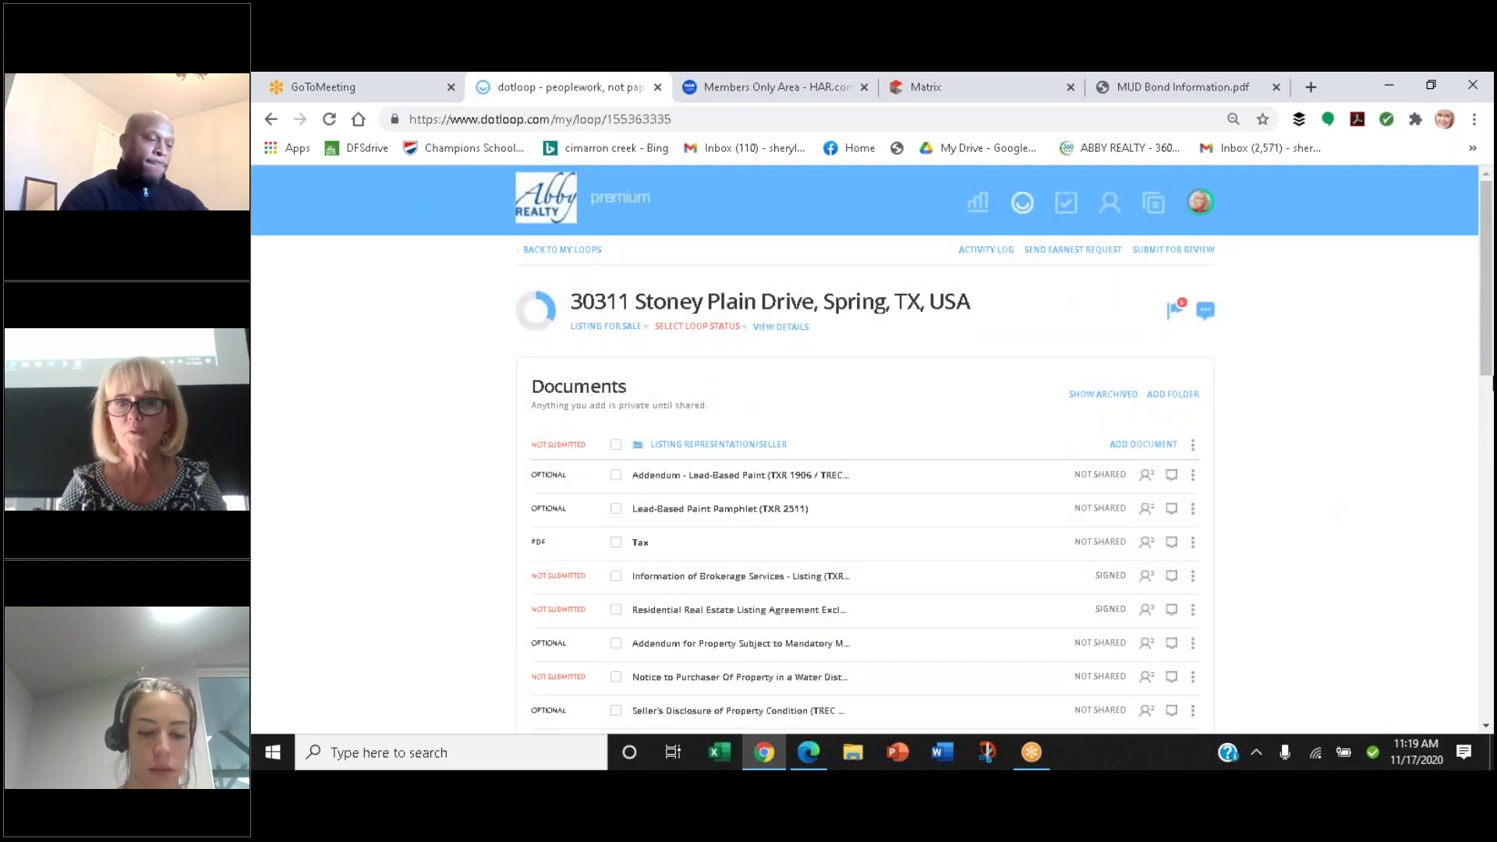
# Browse the form templates and search the TREC Interactive Forms for 'T-4', which finds no match
pyautogui.click(1123, 446)
pyautogui.click(634, 521)
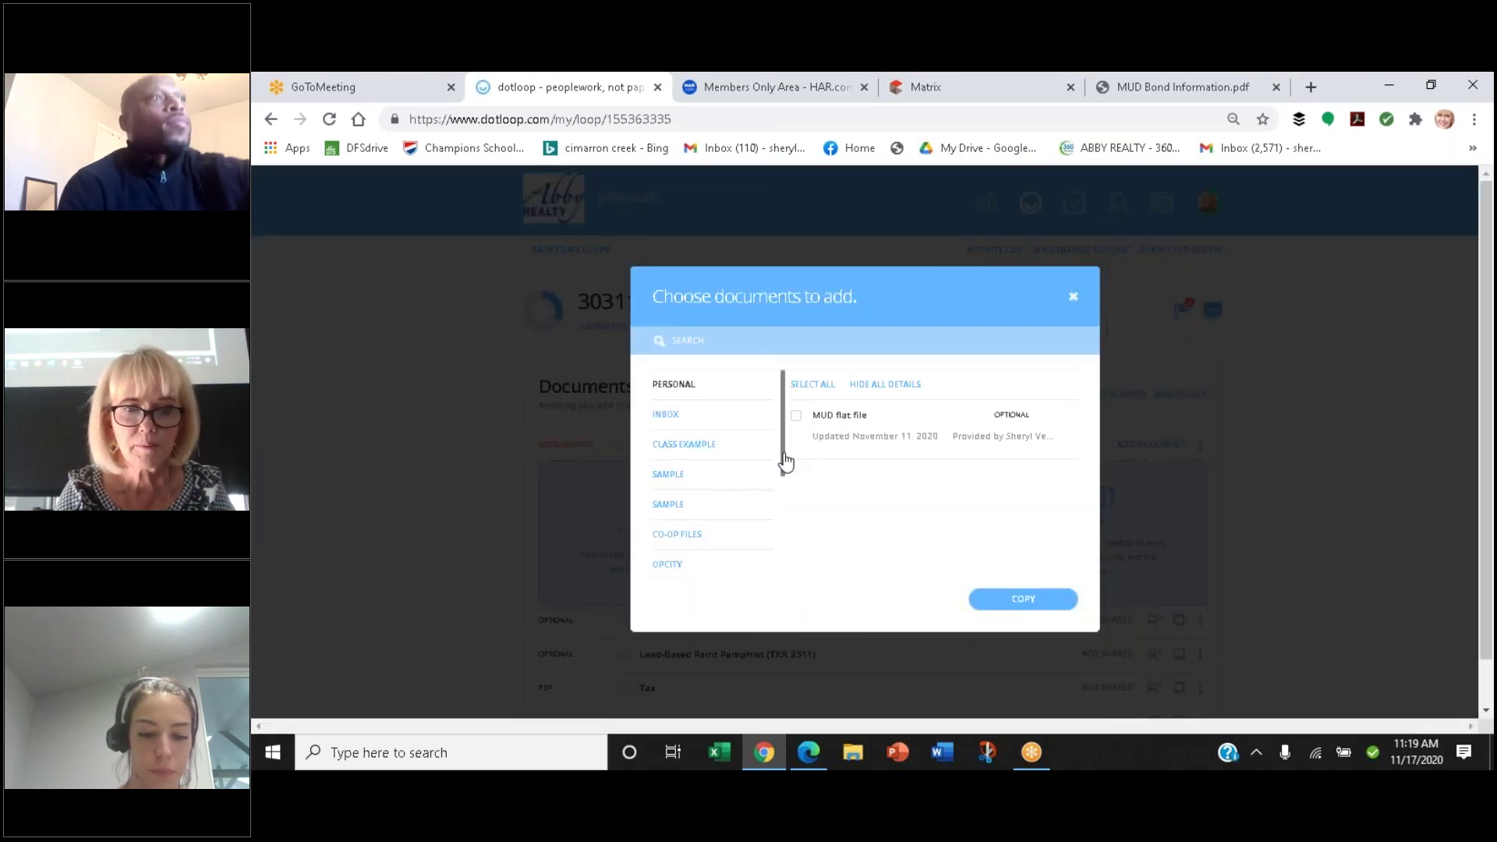
pyautogui.scroll(-2, 783, 502)
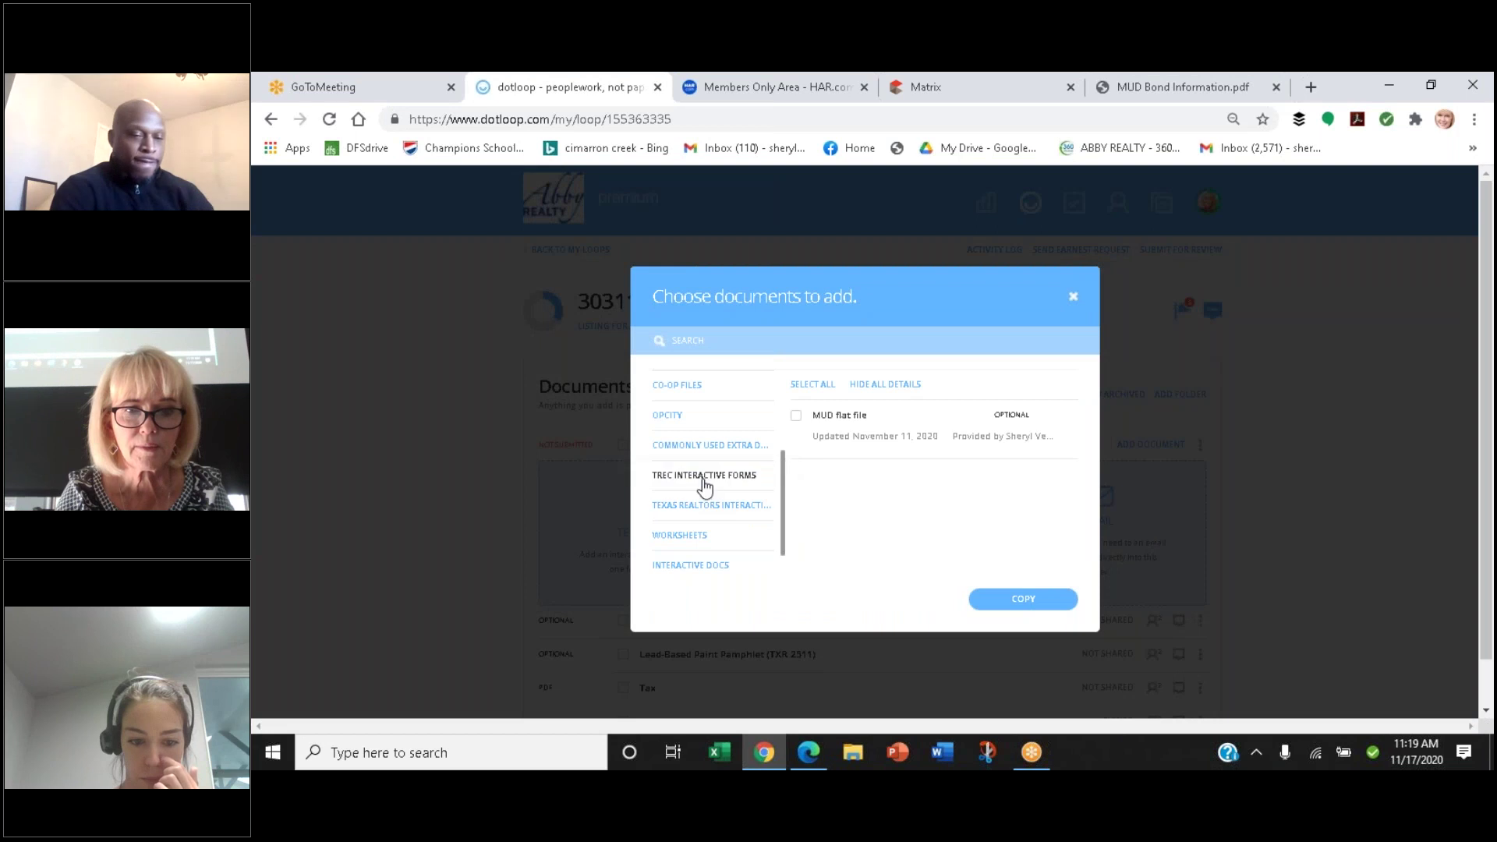
pyautogui.click(705, 483)
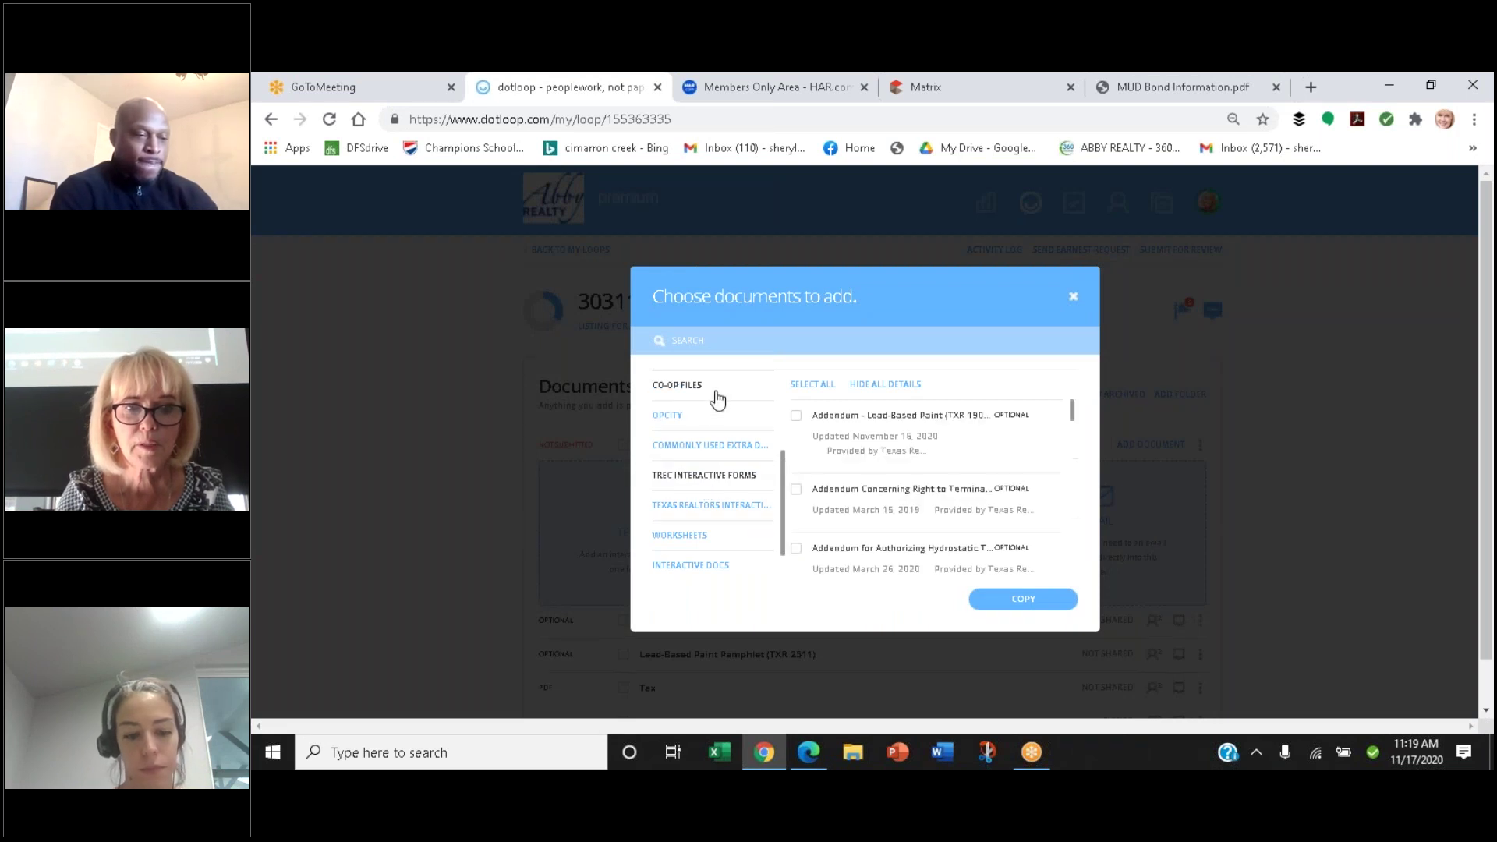
pyautogui.click(710, 343)
pyautogui.write('T-4')
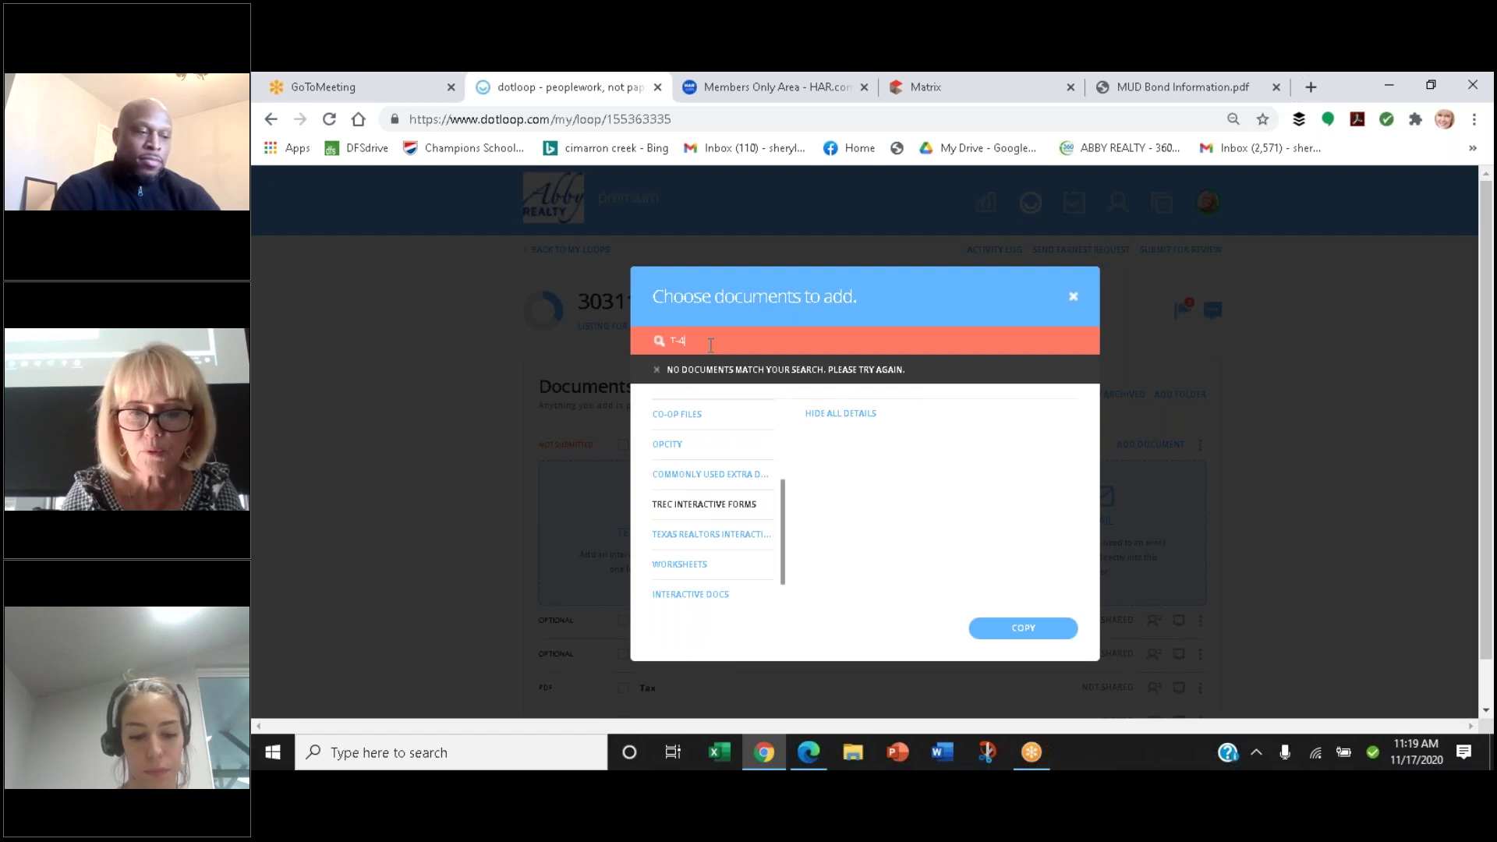
pyautogui.press('BackSpace')
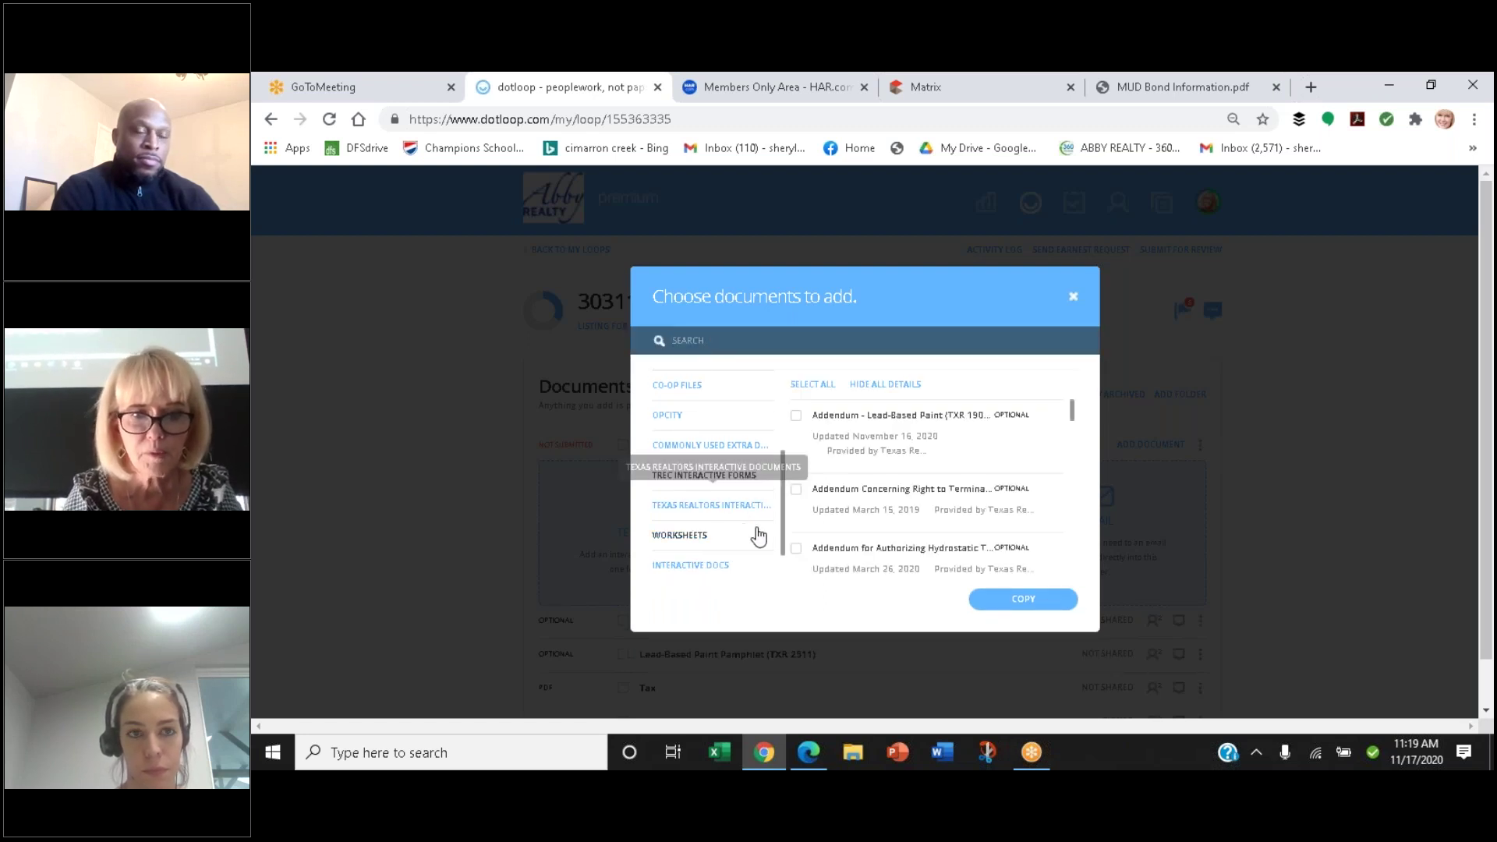
pyautogui.moveTo(783, 532); pyautogui.dragTo(791, 576)
# Try the Houston Association of Realtors library, accepting its terms and searching 'T-47' and 'Affi'
pyautogui.click(717, 477)
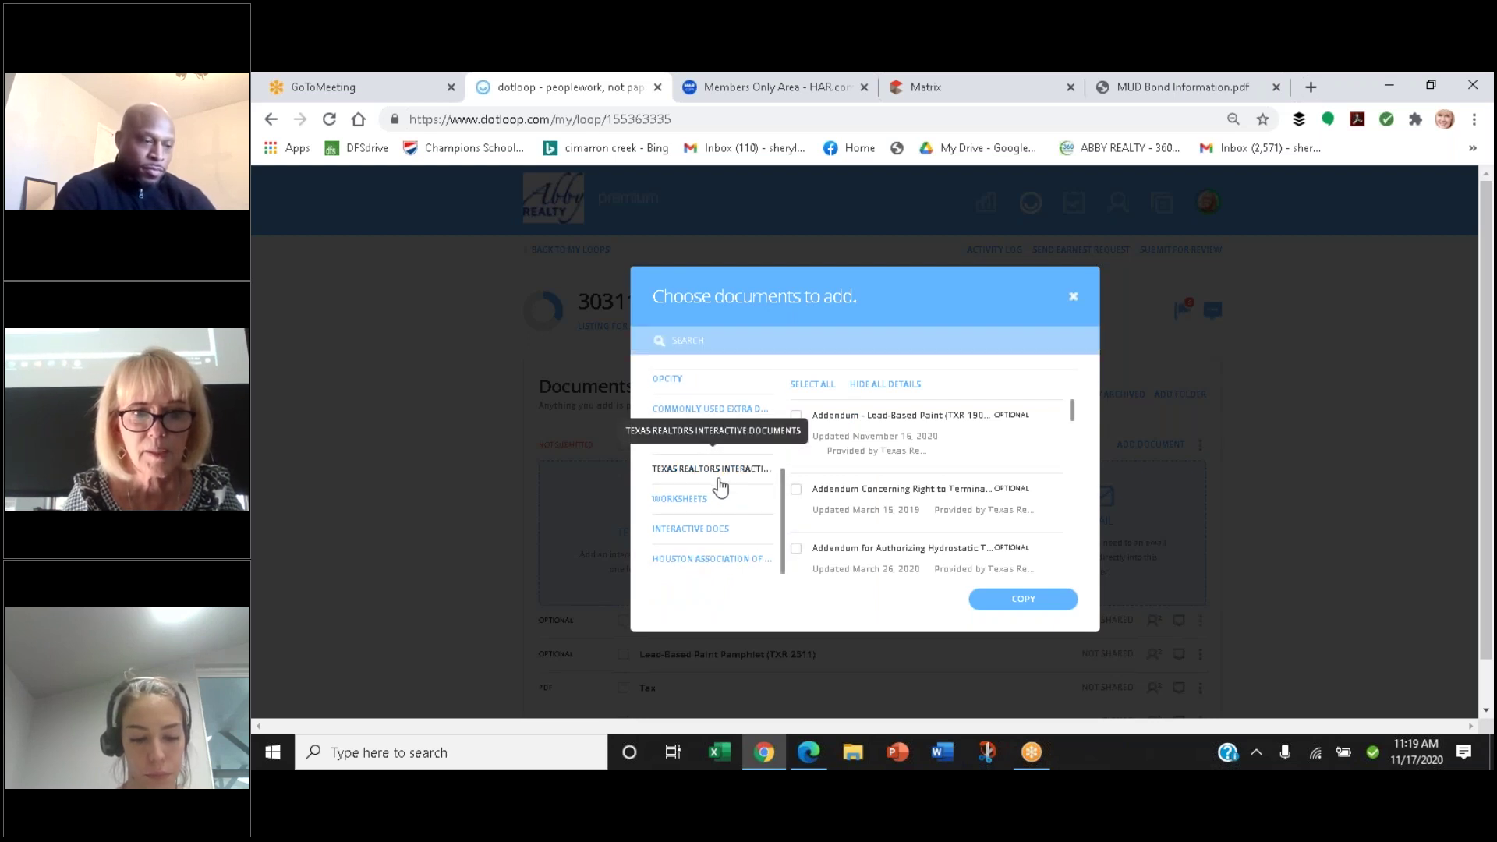
pyautogui.click(707, 561)
pyautogui.click(973, 555)
pyautogui.click(979, 500)
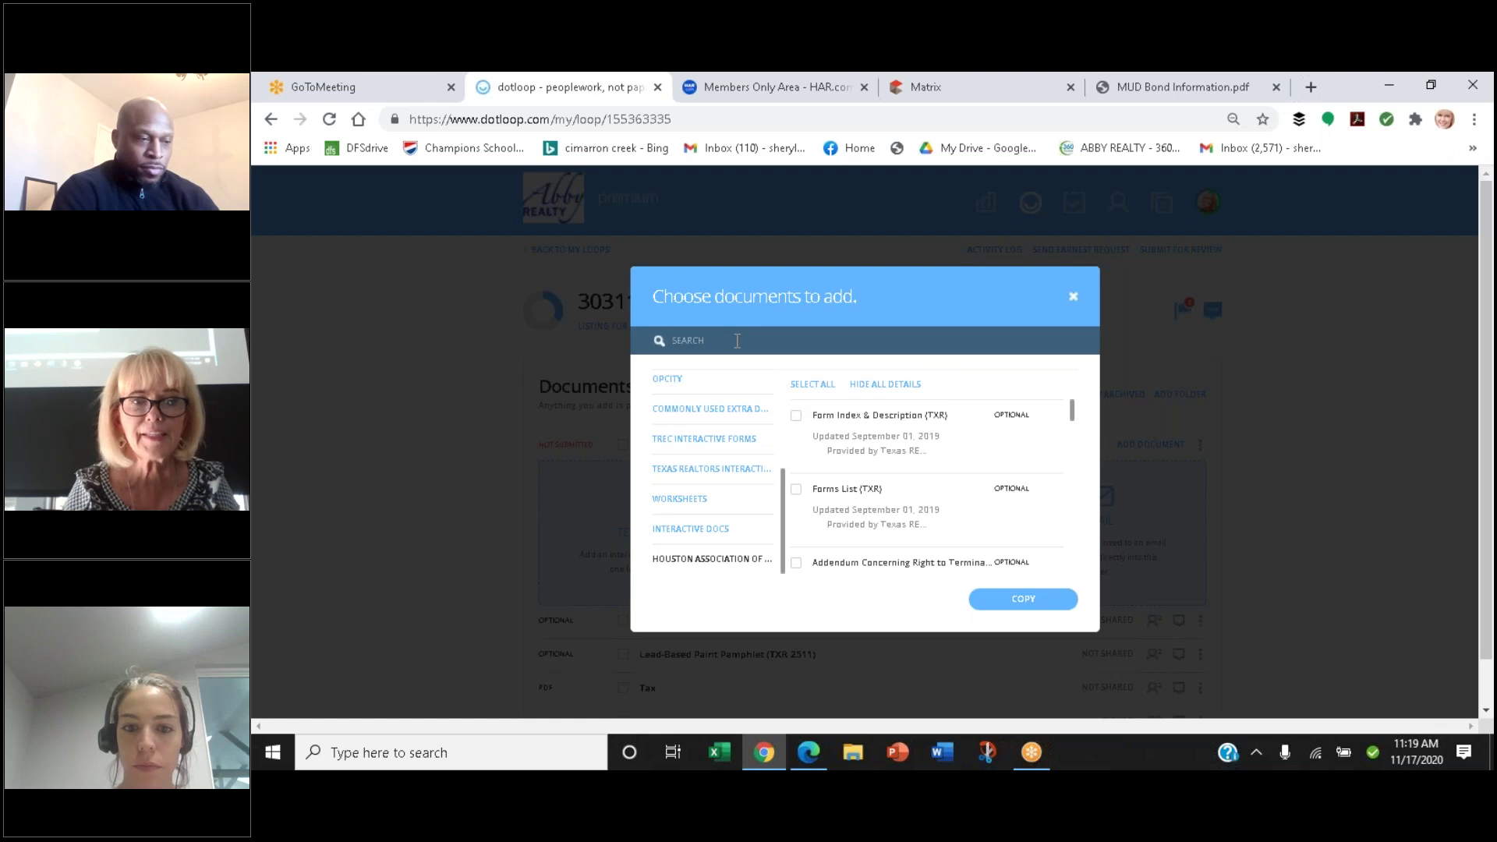
pyautogui.write('T-47')
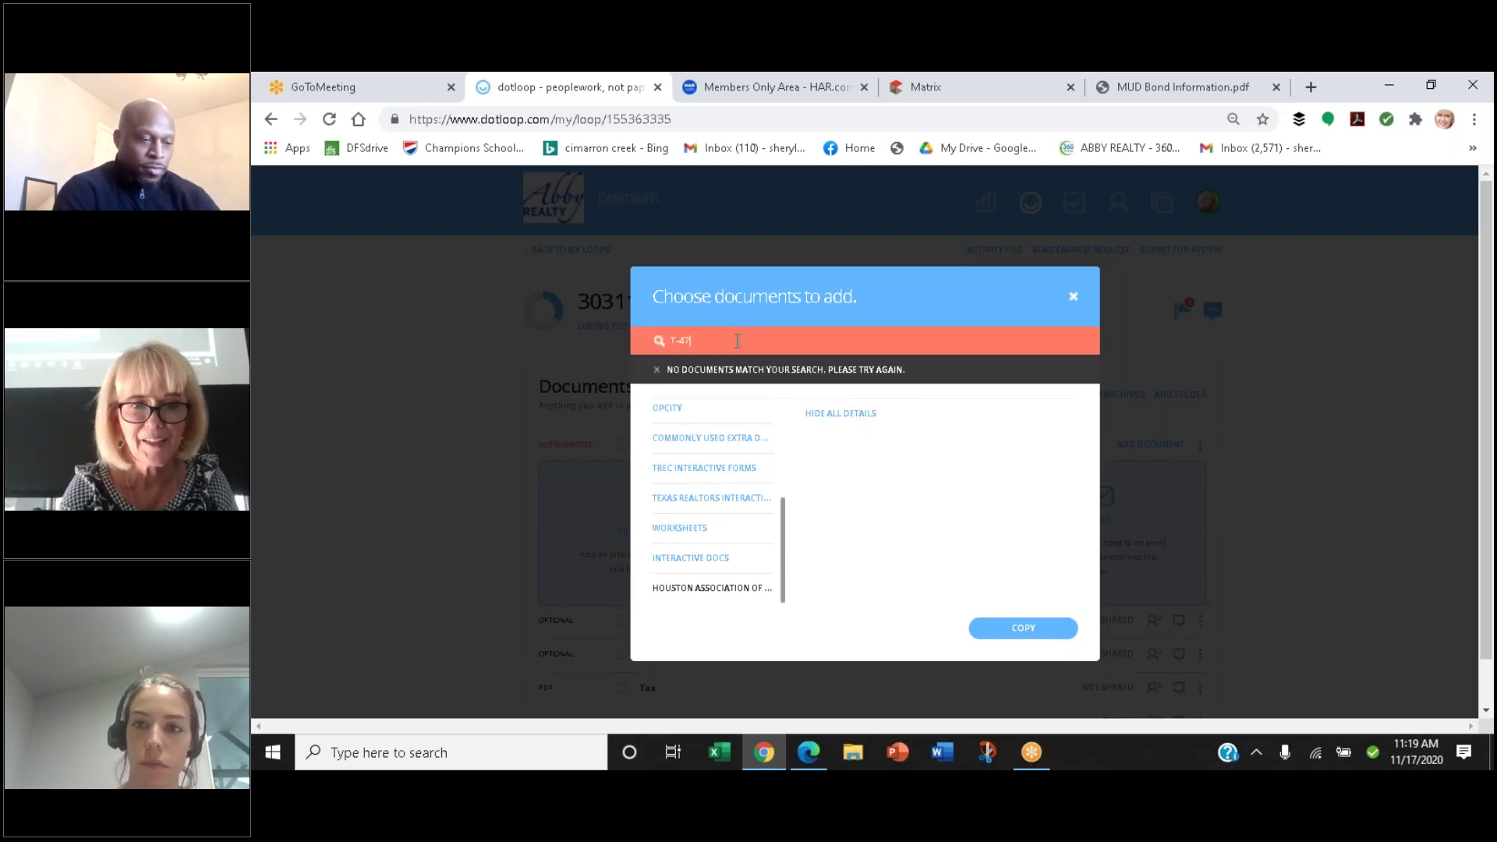
pyautogui.press('BackSpace')
pyautogui.press('BackSpace')
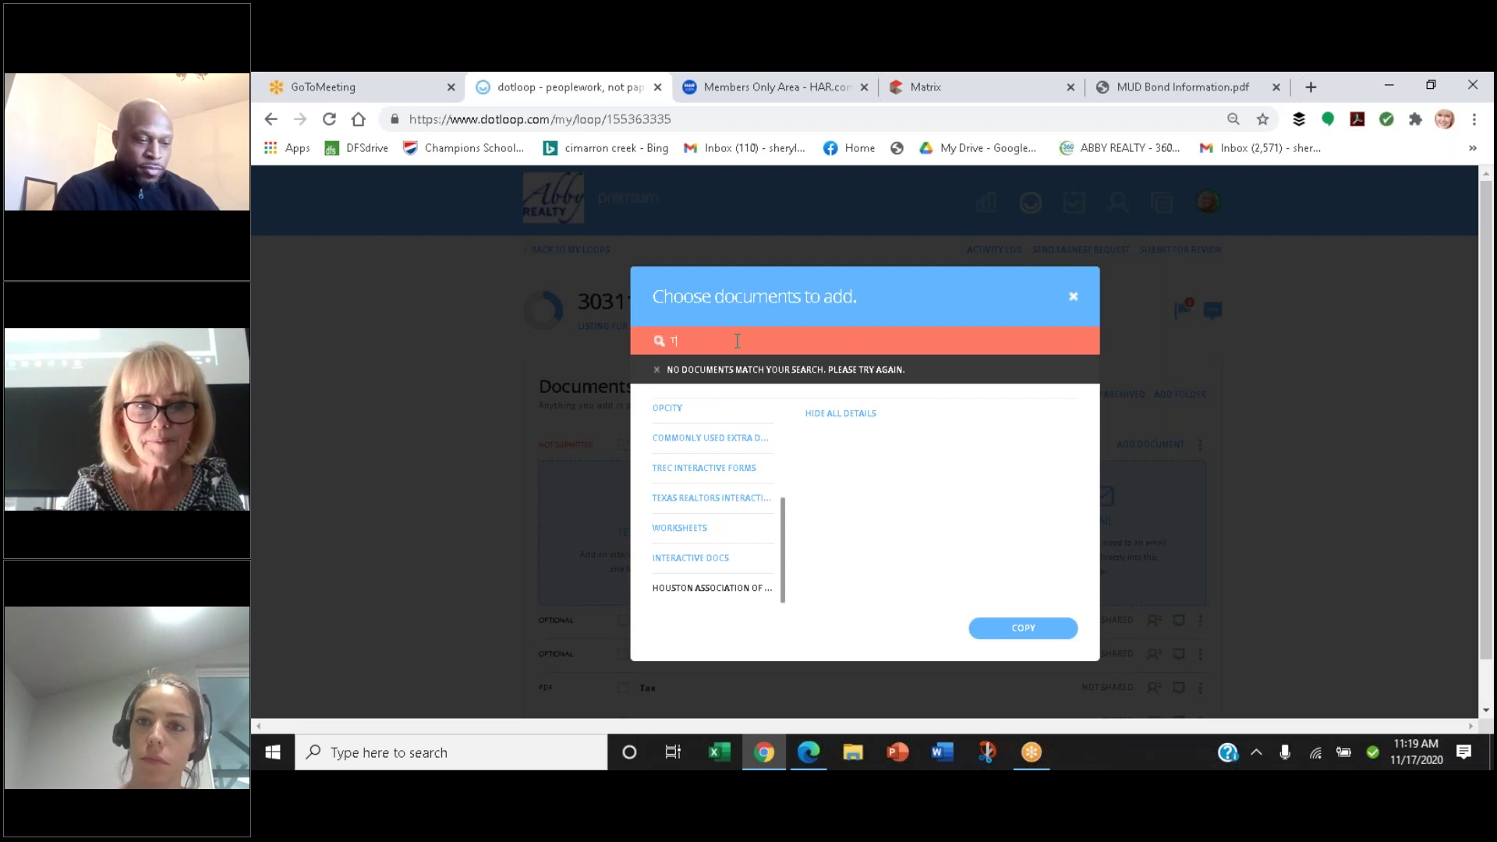
pyautogui.press('BackSpace')
pyautogui.press('BackSpace')
pyautogui.write('Aff')
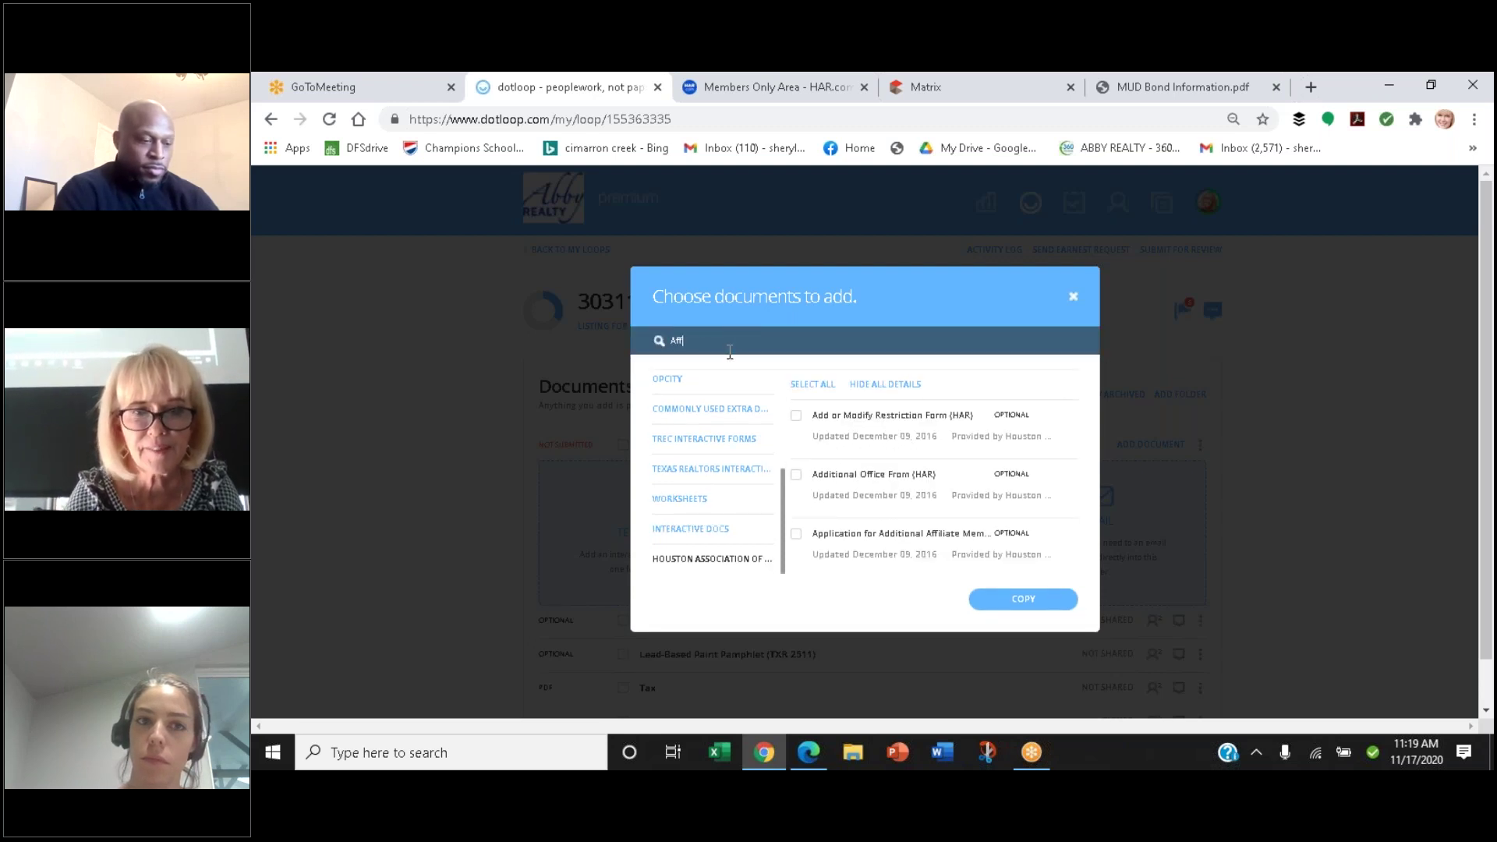
pyautogui.write('i')
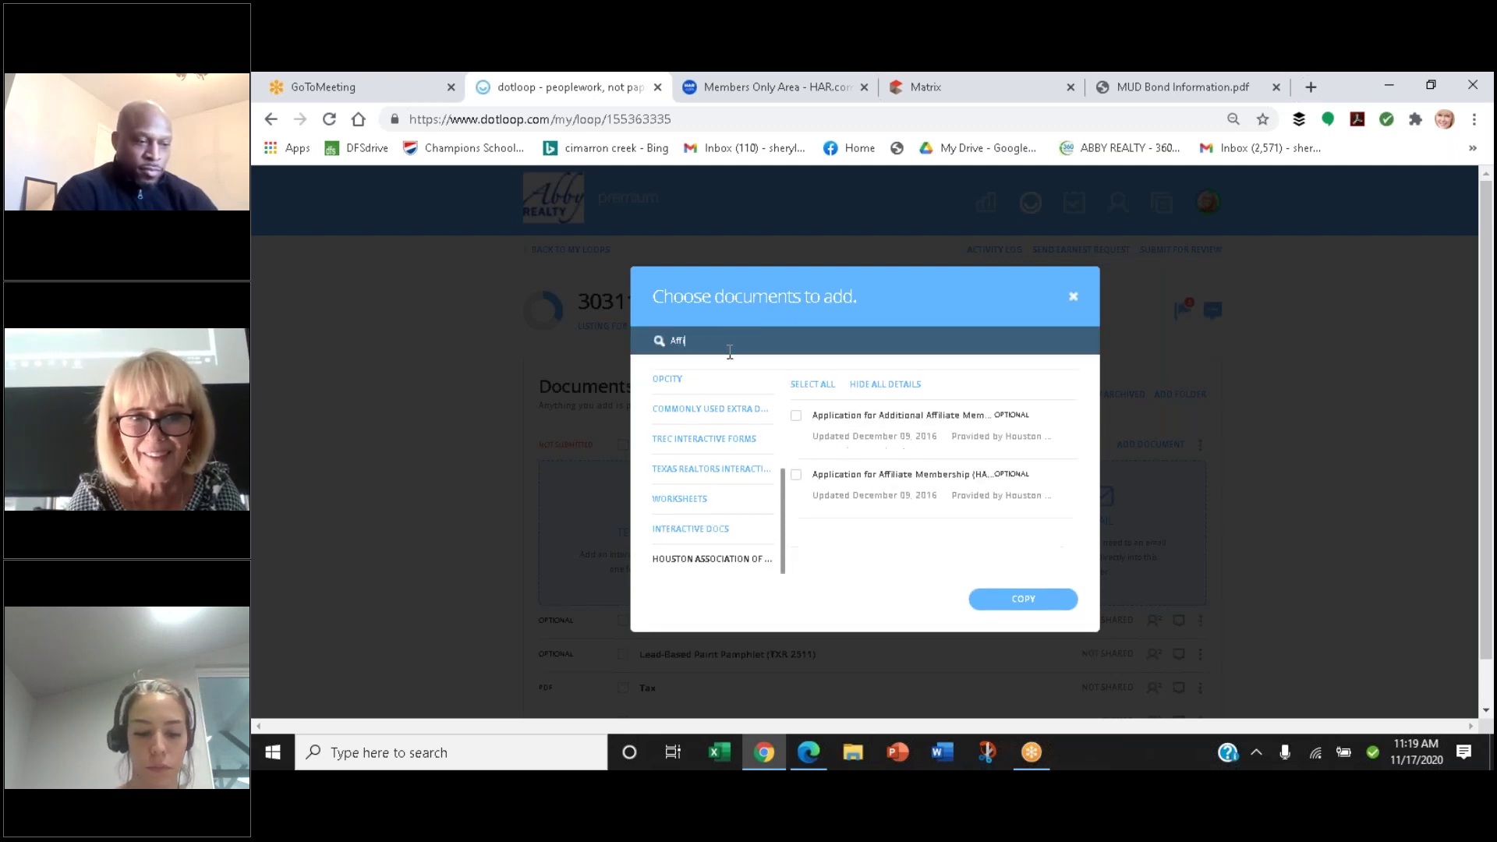
pyautogui.press('BackSpace')
pyautogui.press('BackSpace')
pyautogui.press('BackSpace')
pyautogui.press('BackSpace')
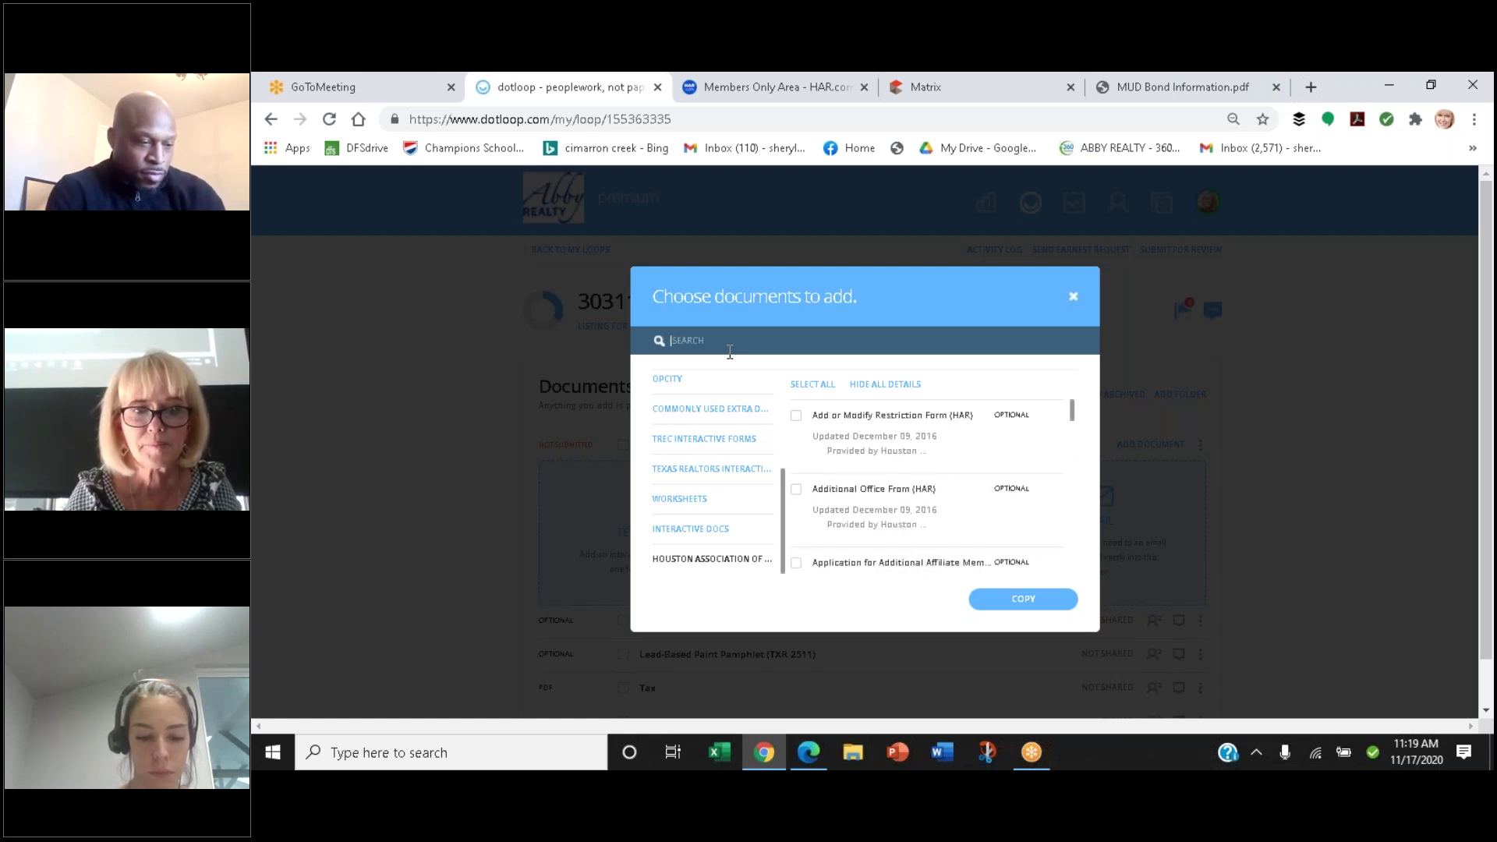
# Search the Texas Realtors interactive forms for 'T-', then tick the T-47 affidavit and copy it
pyautogui.click(735, 476)
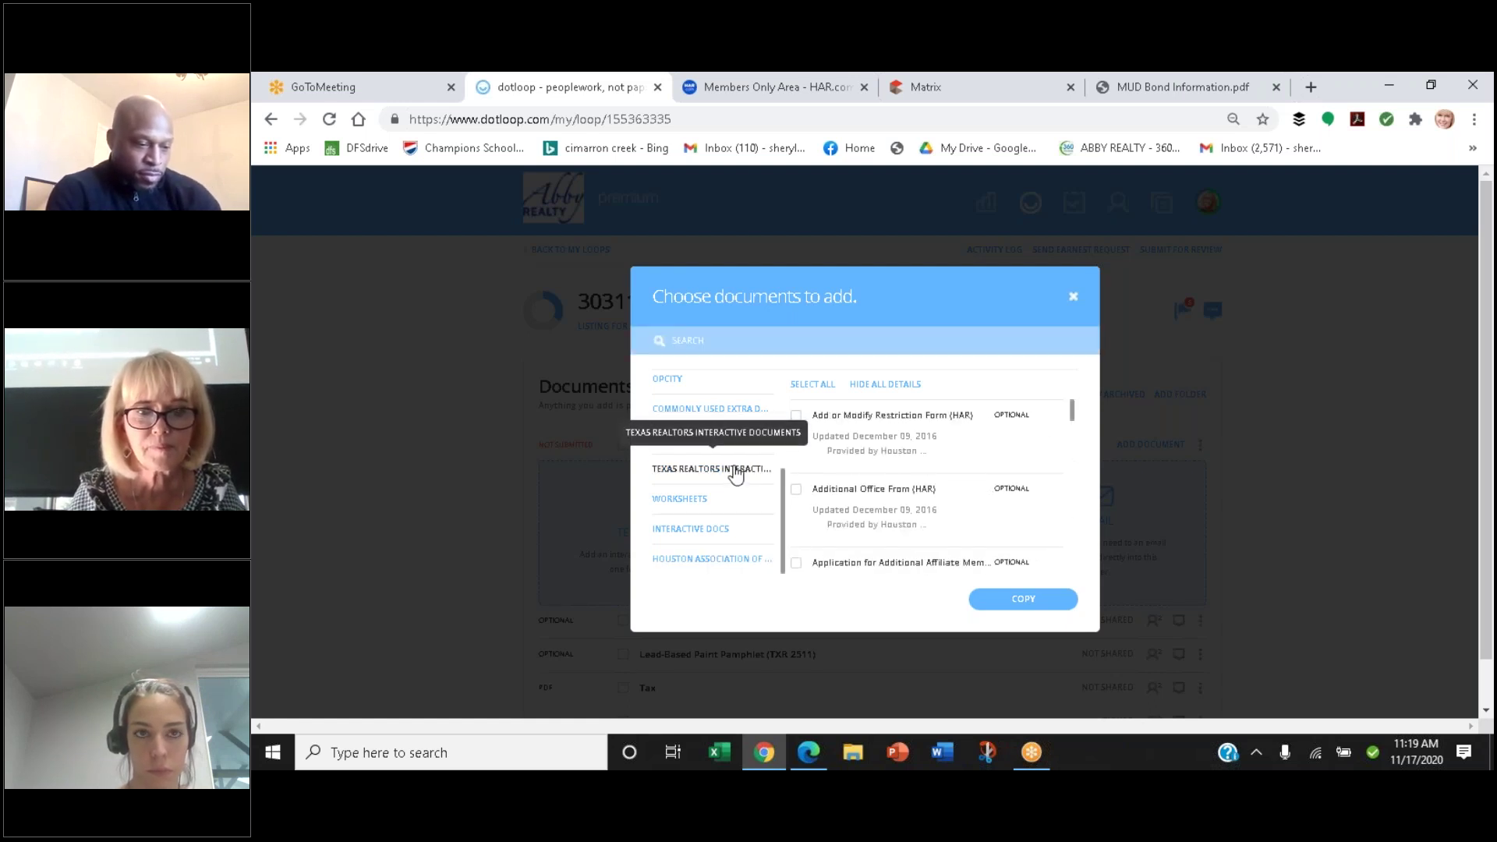
pyautogui.click(707, 343)
pyautogui.write('T')
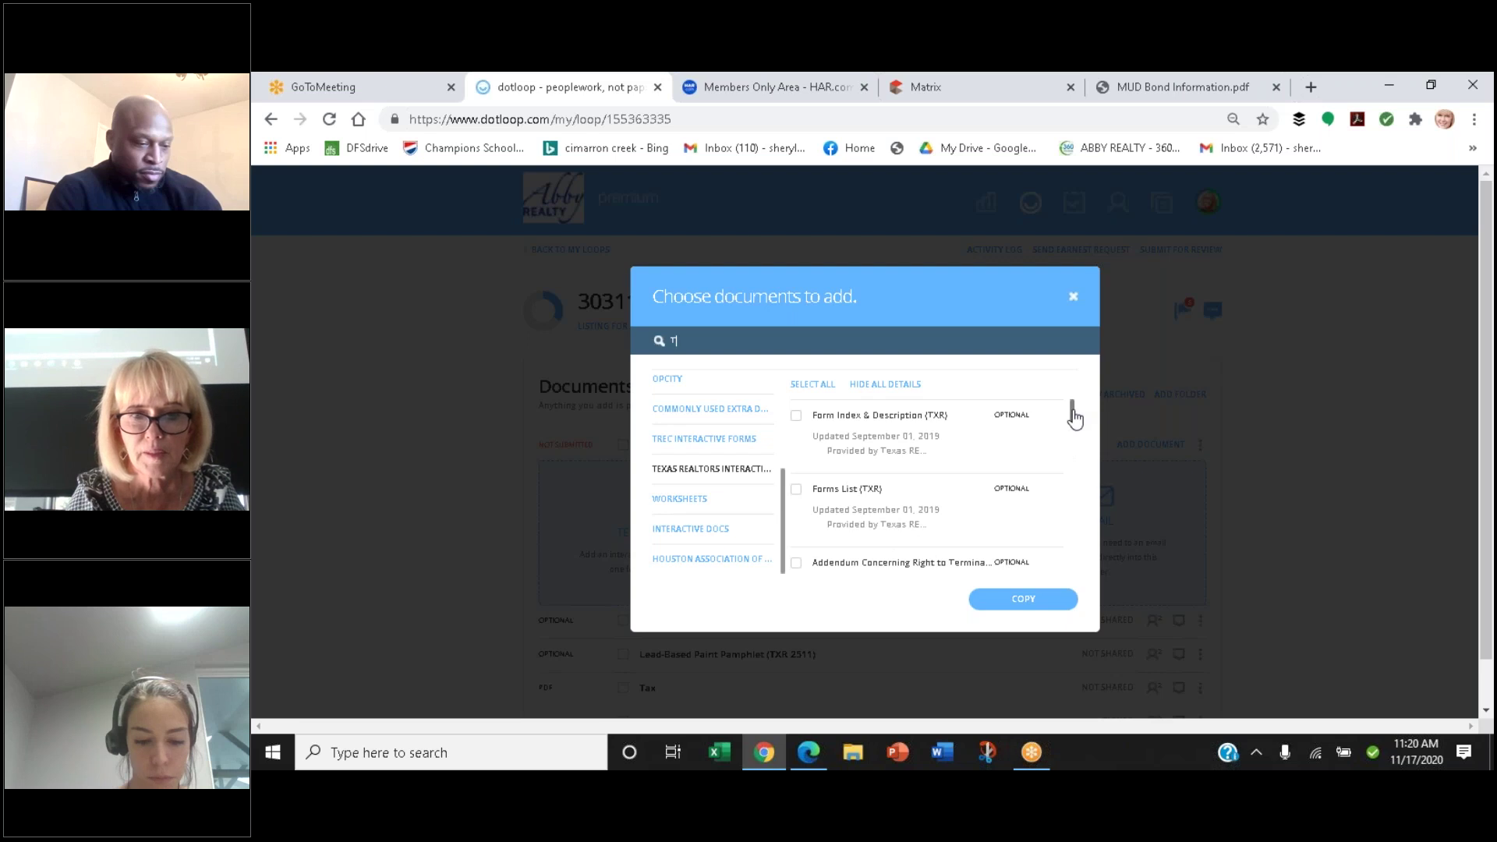
pyautogui.moveTo(1074, 418); pyautogui.dragTo(1082, 561)
pyautogui.scroll(-5, 1082, 561)
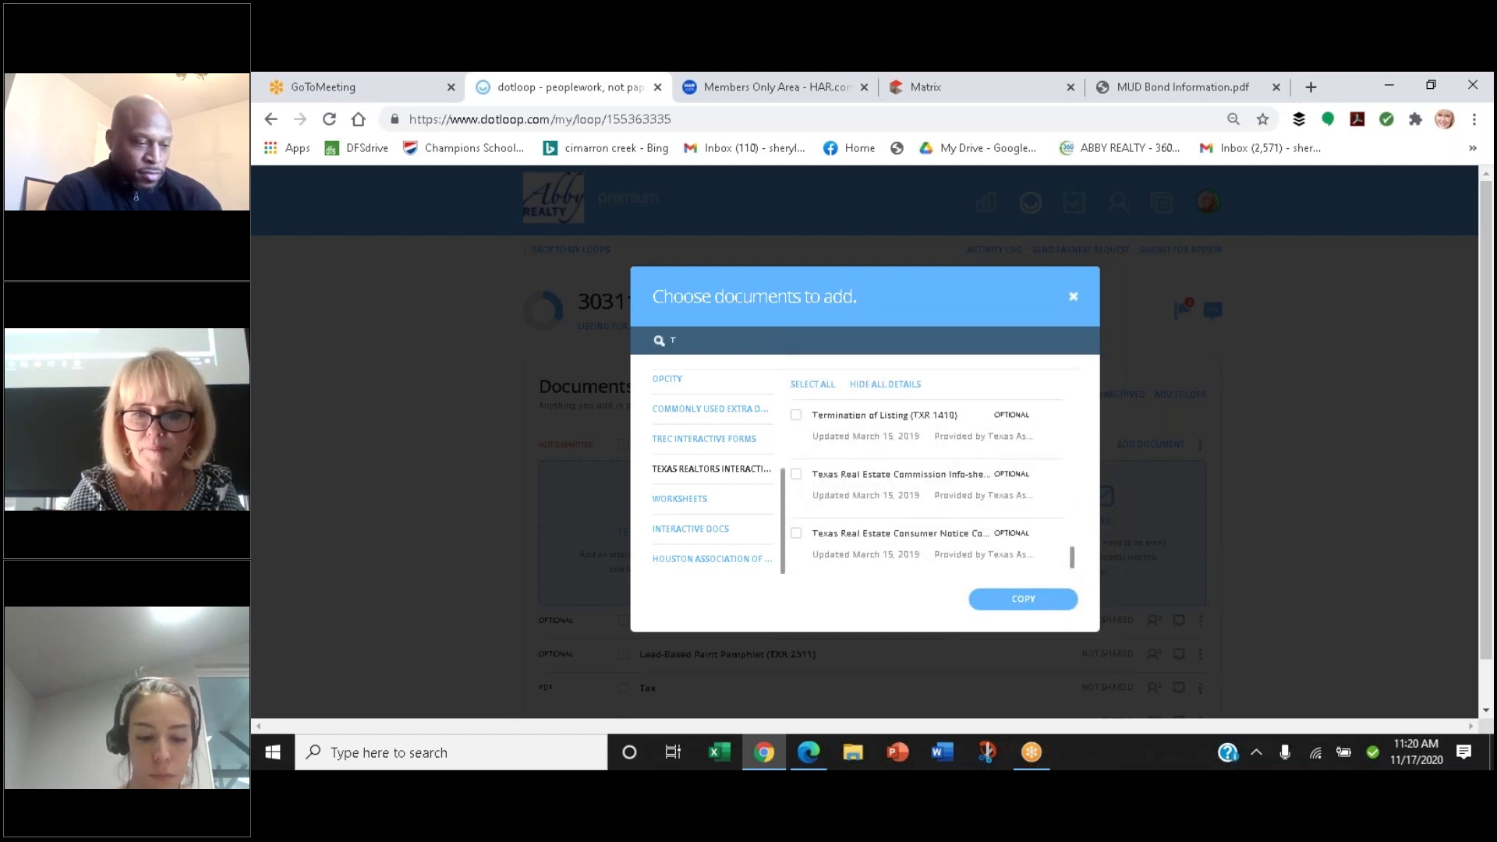
pyautogui.write('-')
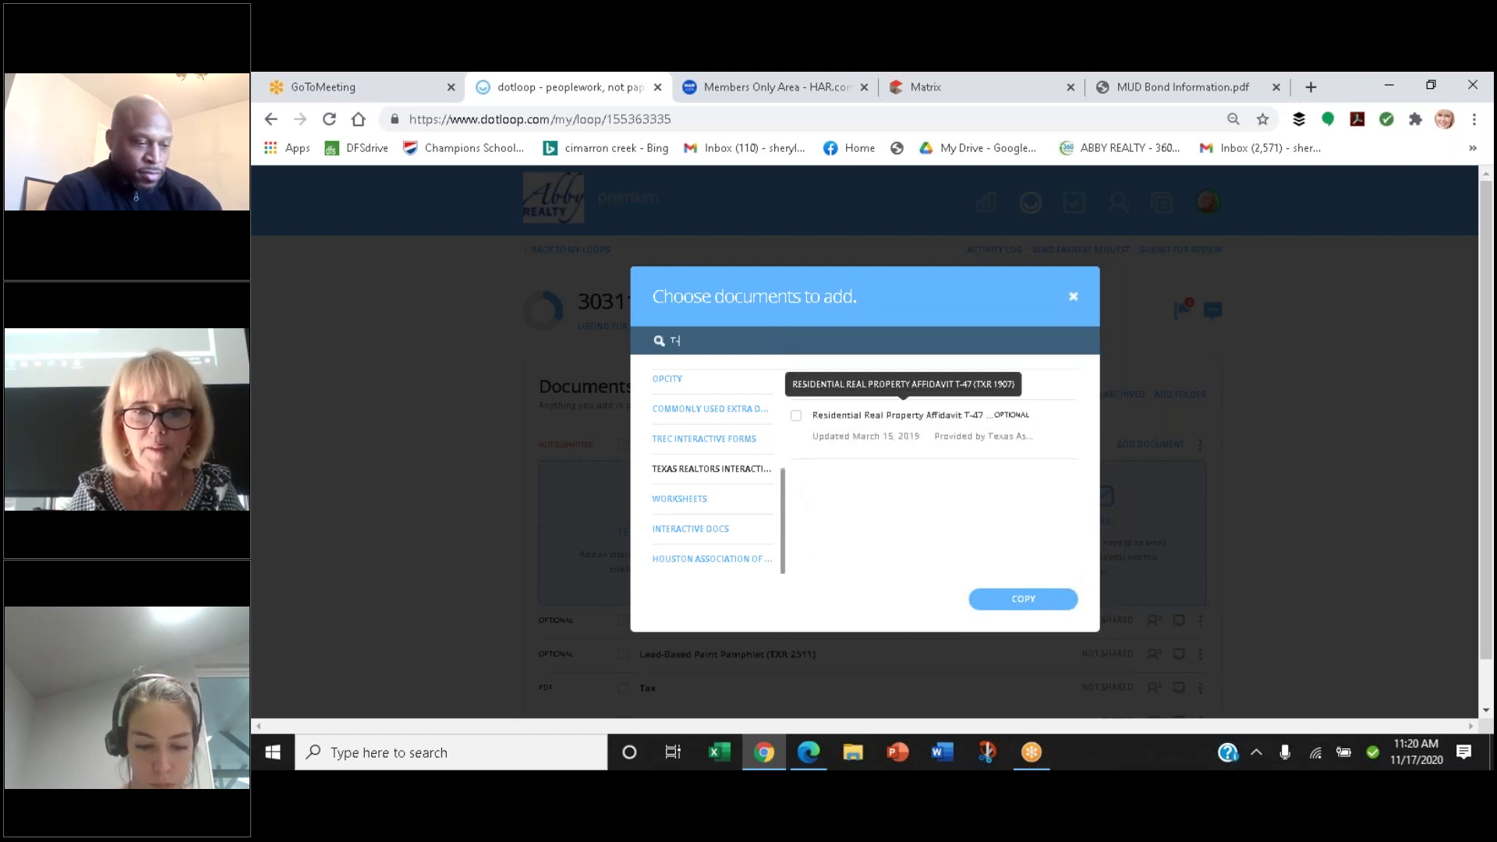
pyautogui.click(796, 416)
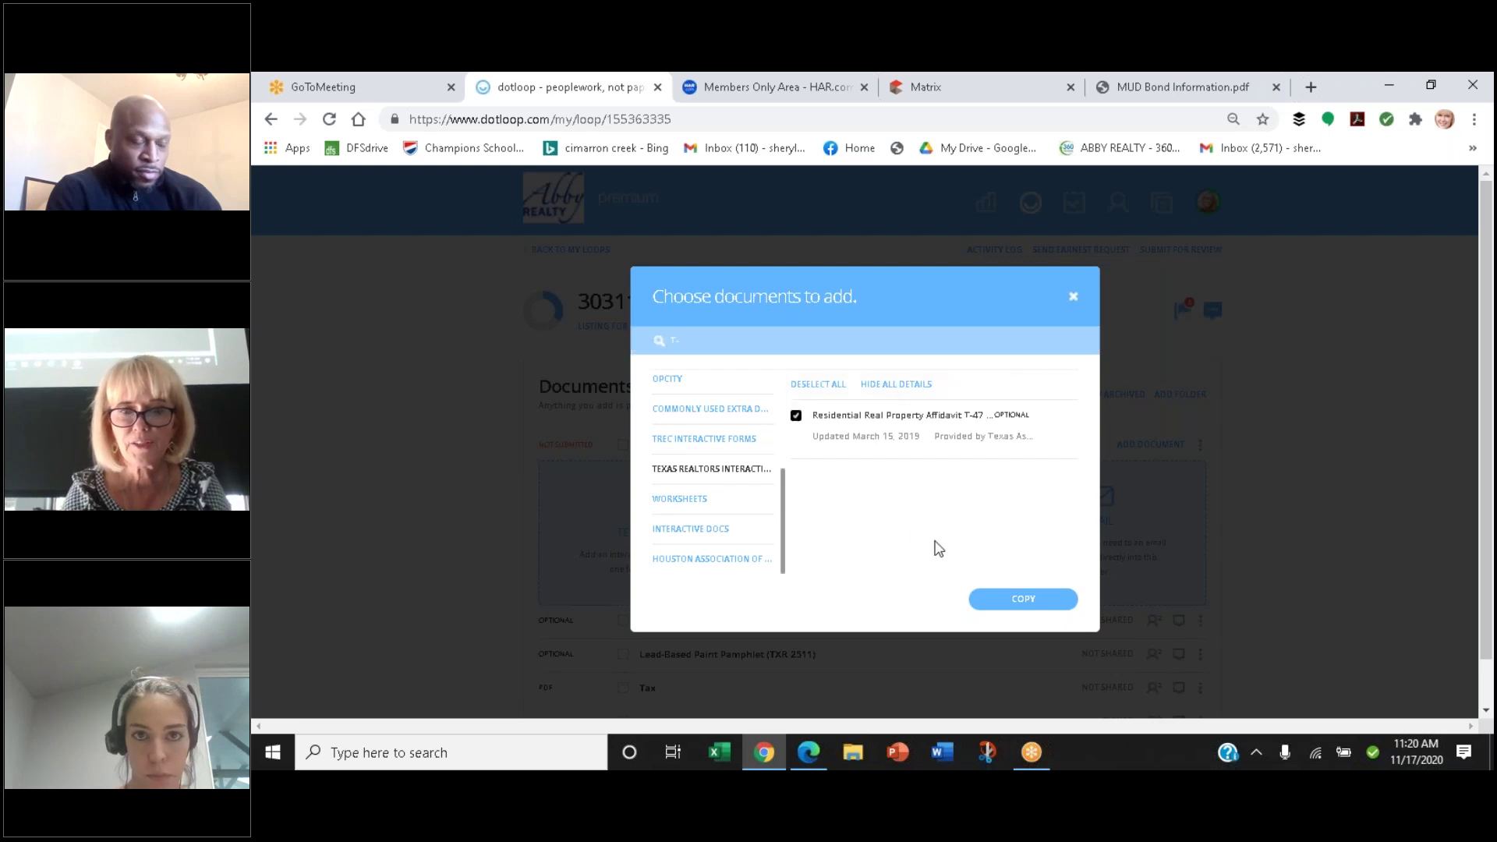
pyautogui.click(1004, 600)
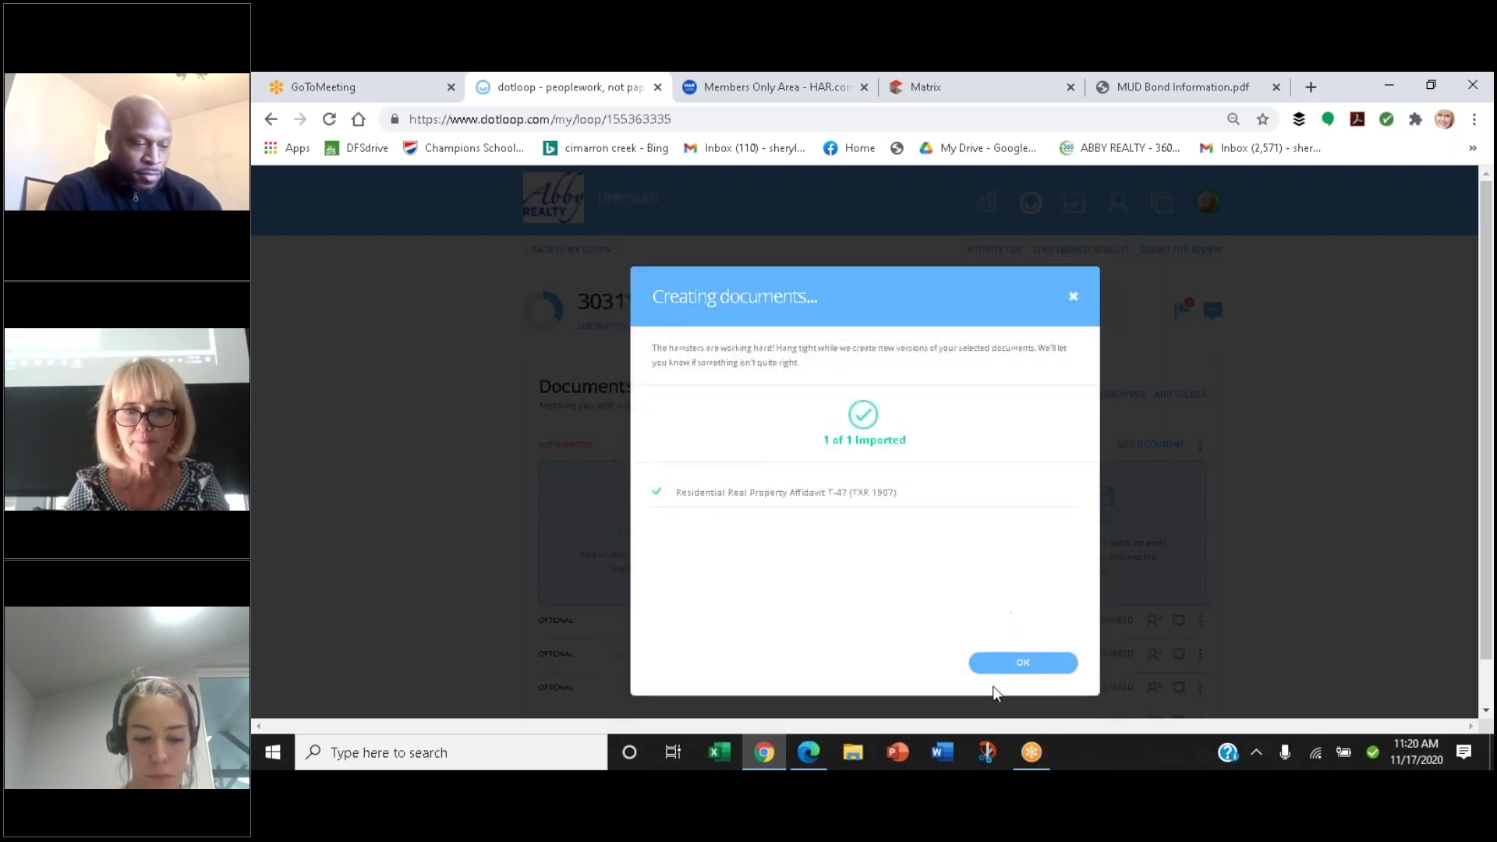
# Dismiss the Creating documents confirmation and open the T-47 affidavit from the loop's document list
pyautogui.click(1005, 663)
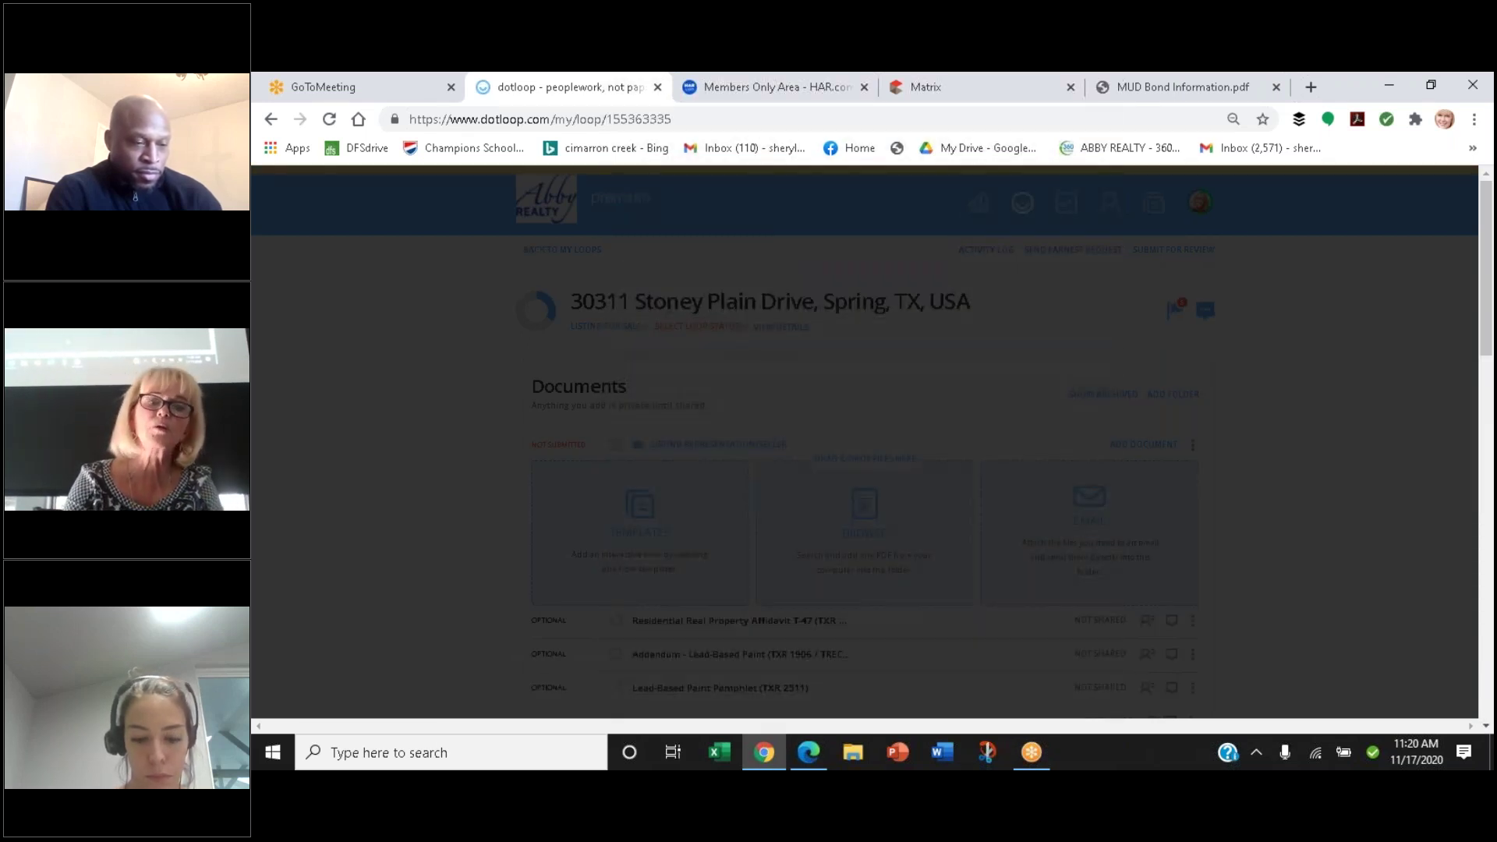
pyautogui.scroll(-3, 993, 668)
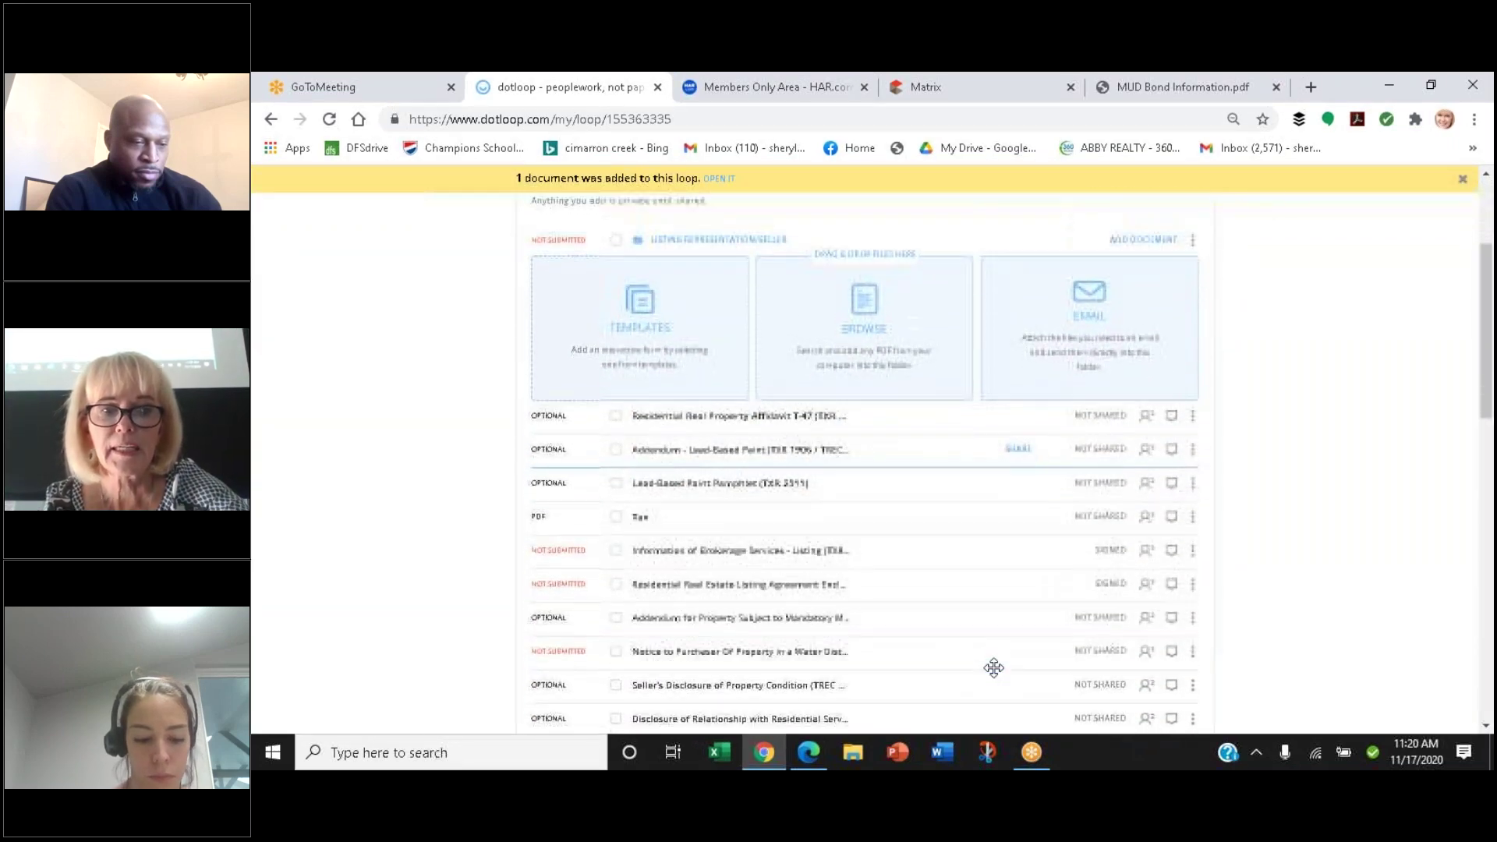
pyautogui.click(724, 410)
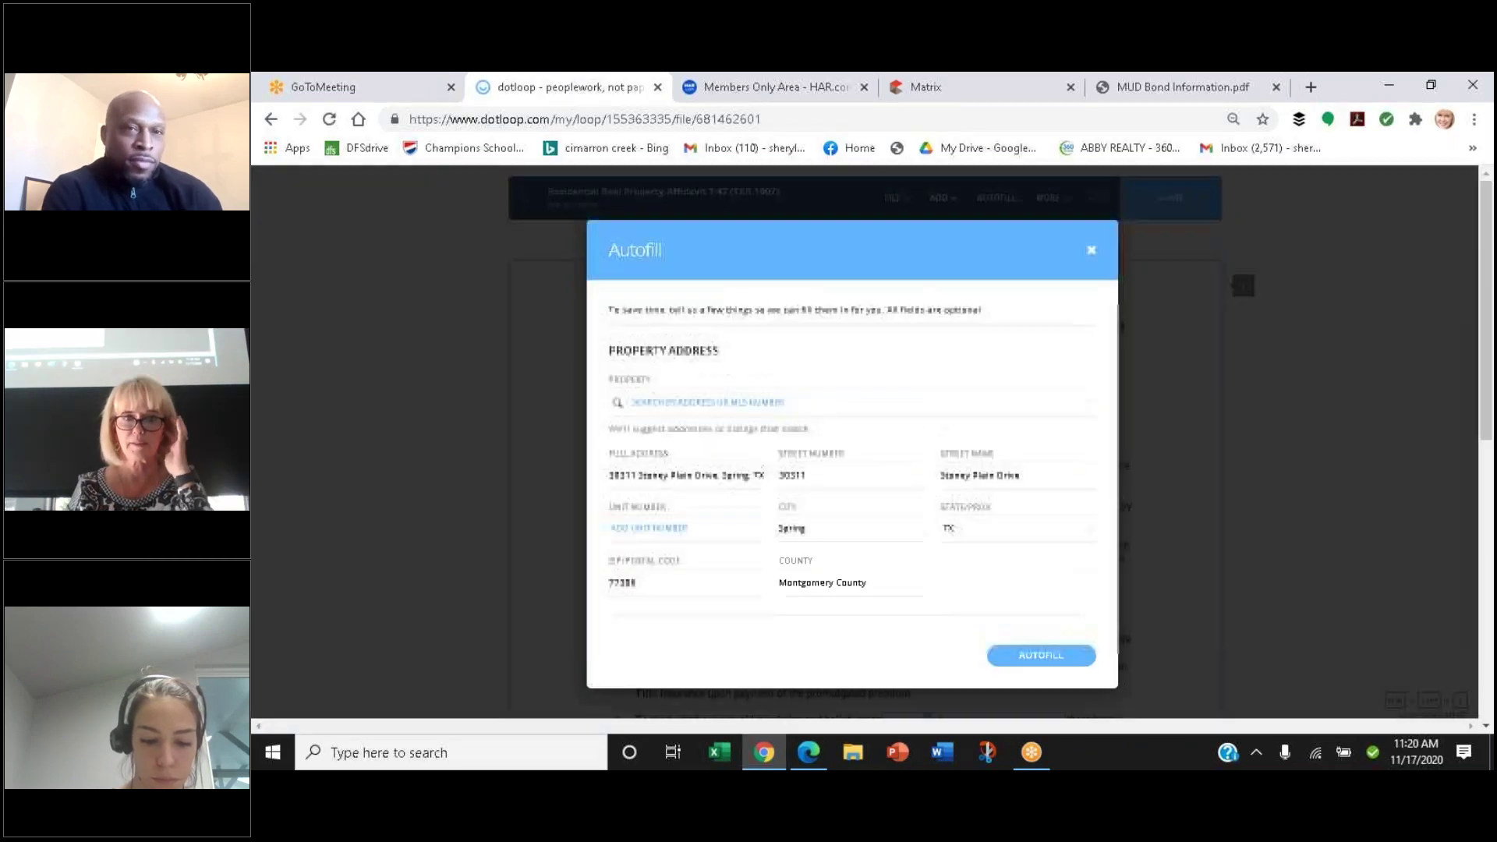
# Autofill the T-47's property description and Montgomery County fields, then review the form
pyautogui.click(1033, 657)
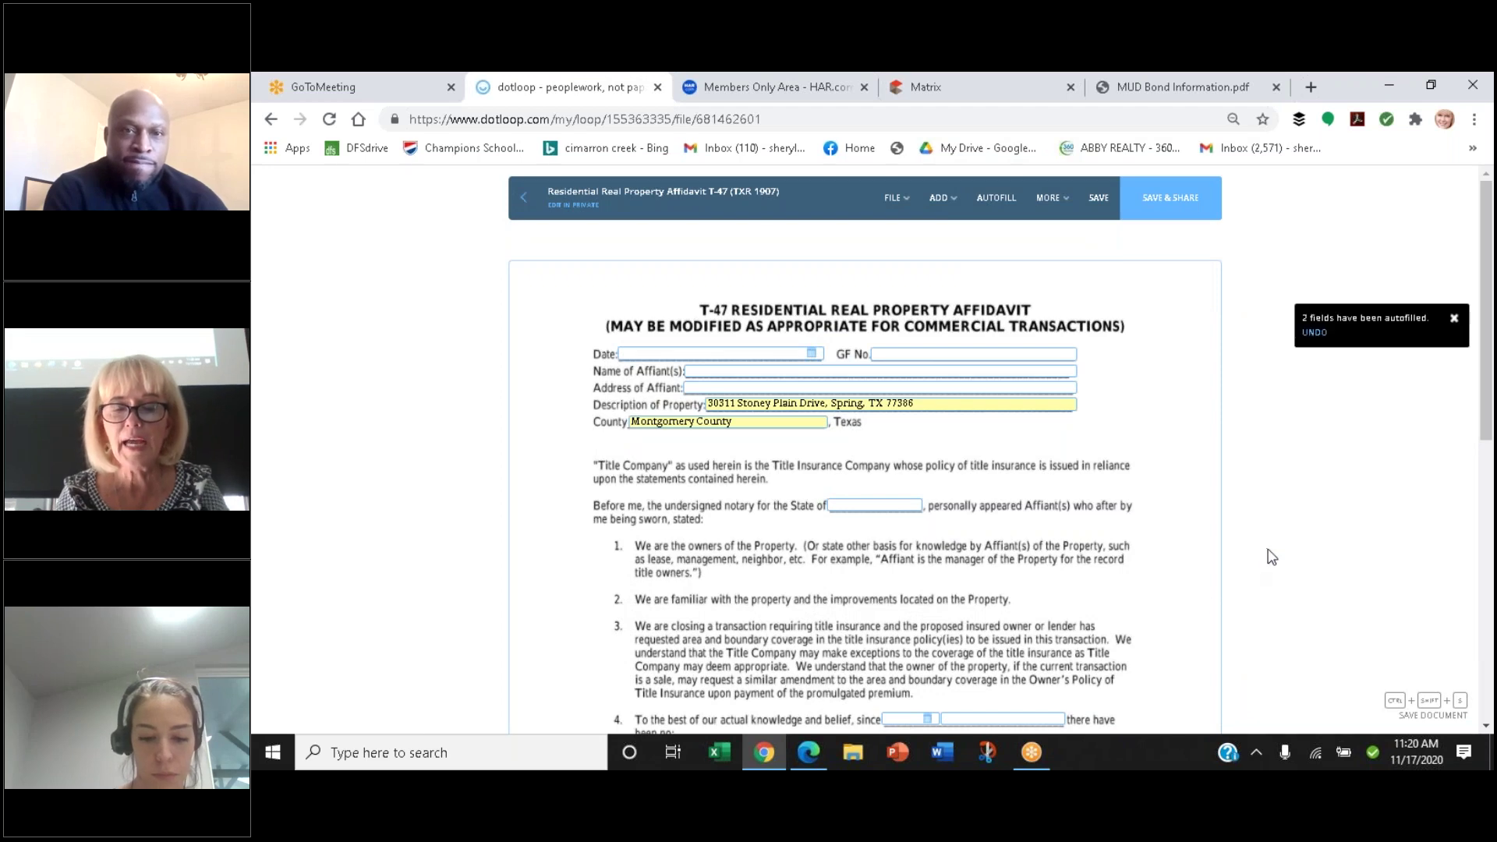
pyautogui.scroll(-2, 1267, 557)
pyautogui.scroll(-1, 1271, 556)
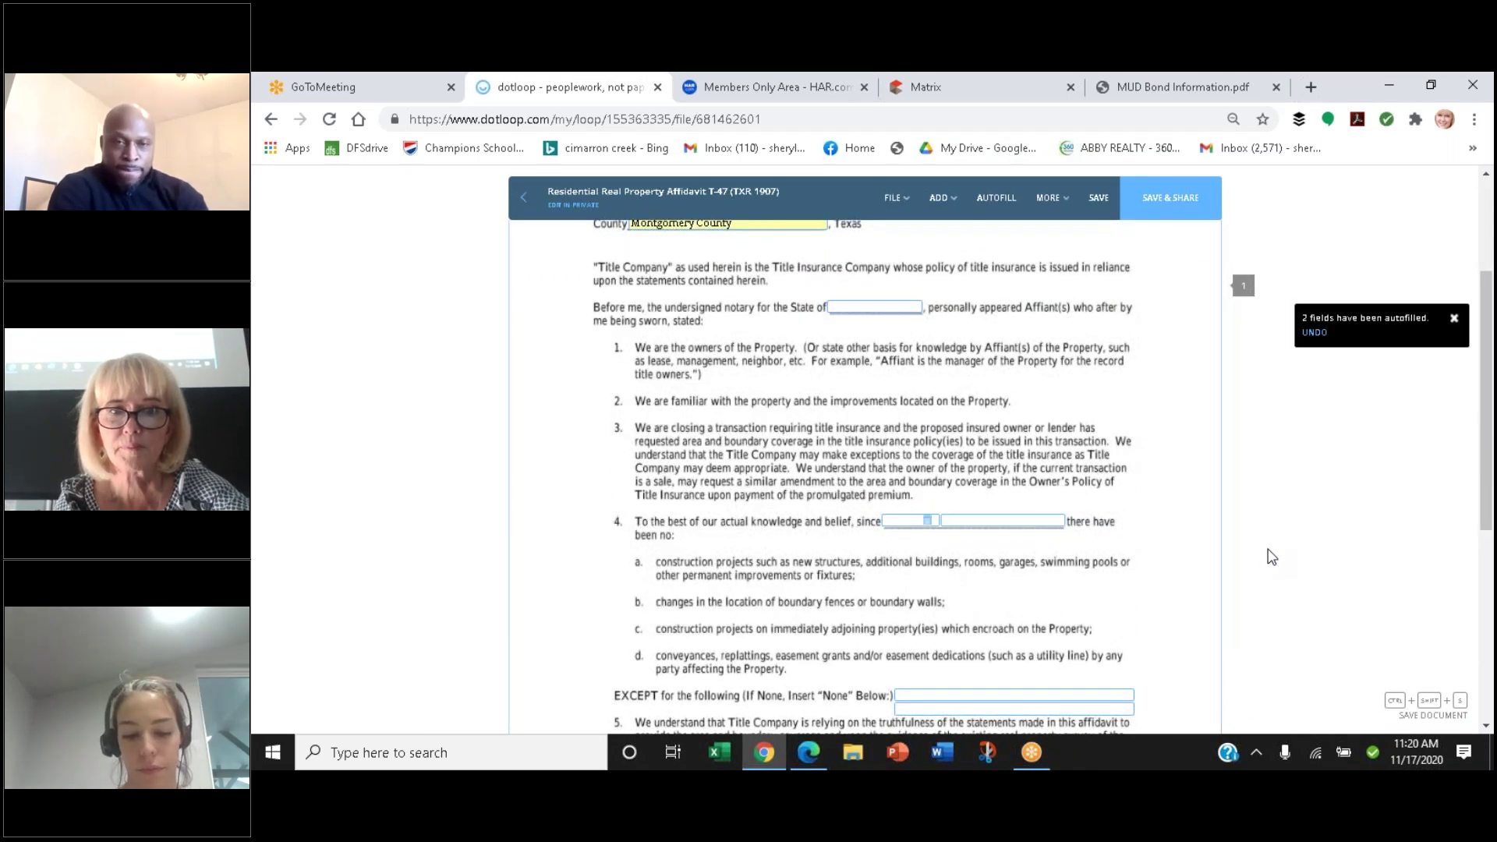
pyautogui.scroll(1, 1271, 556)
pyautogui.scroll(1, 1270, 556)
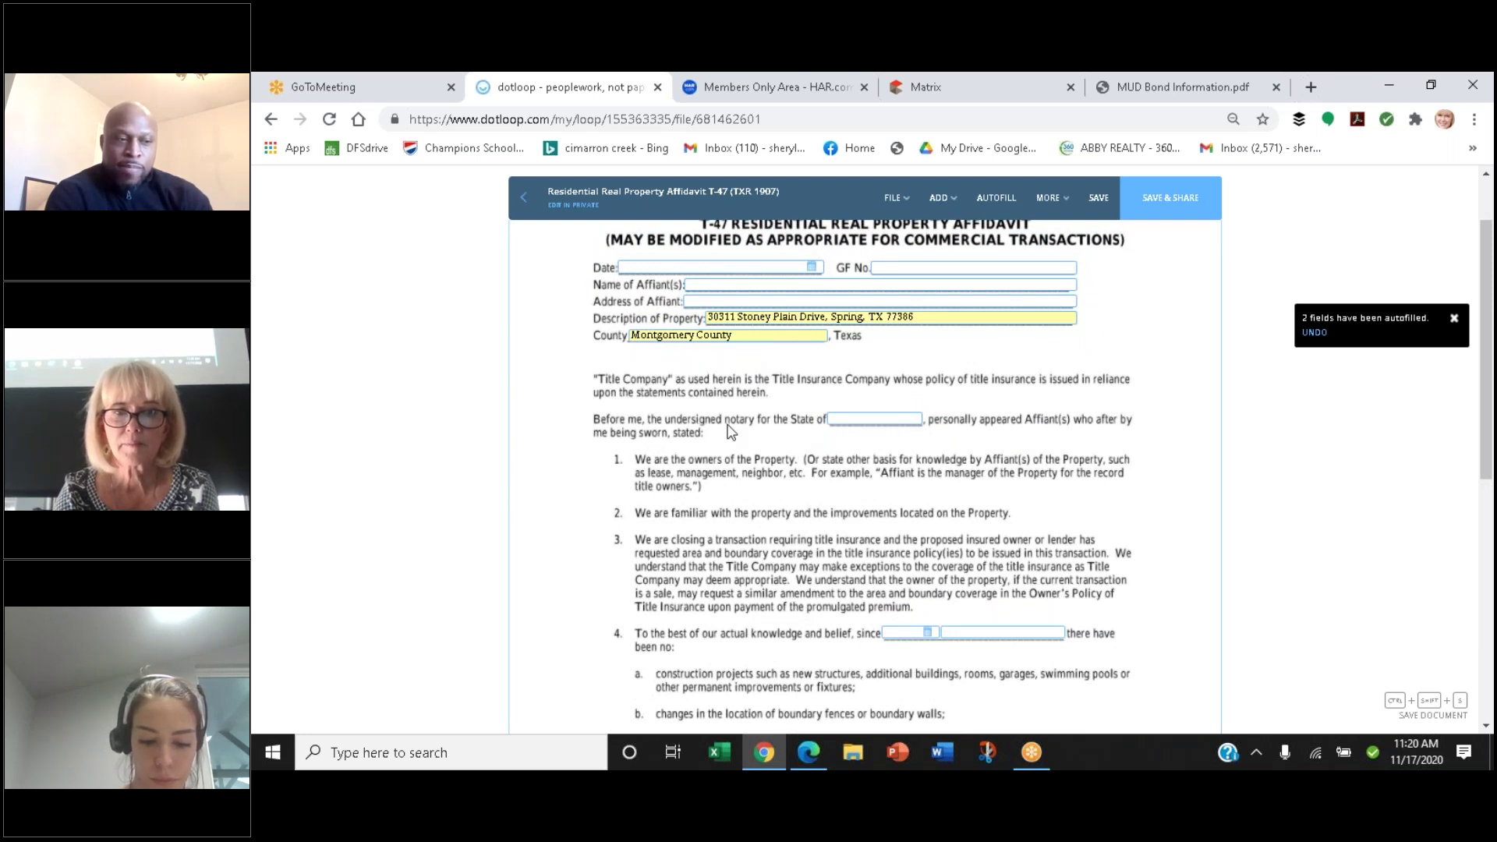
pyautogui.scroll(-1, 753, 524)
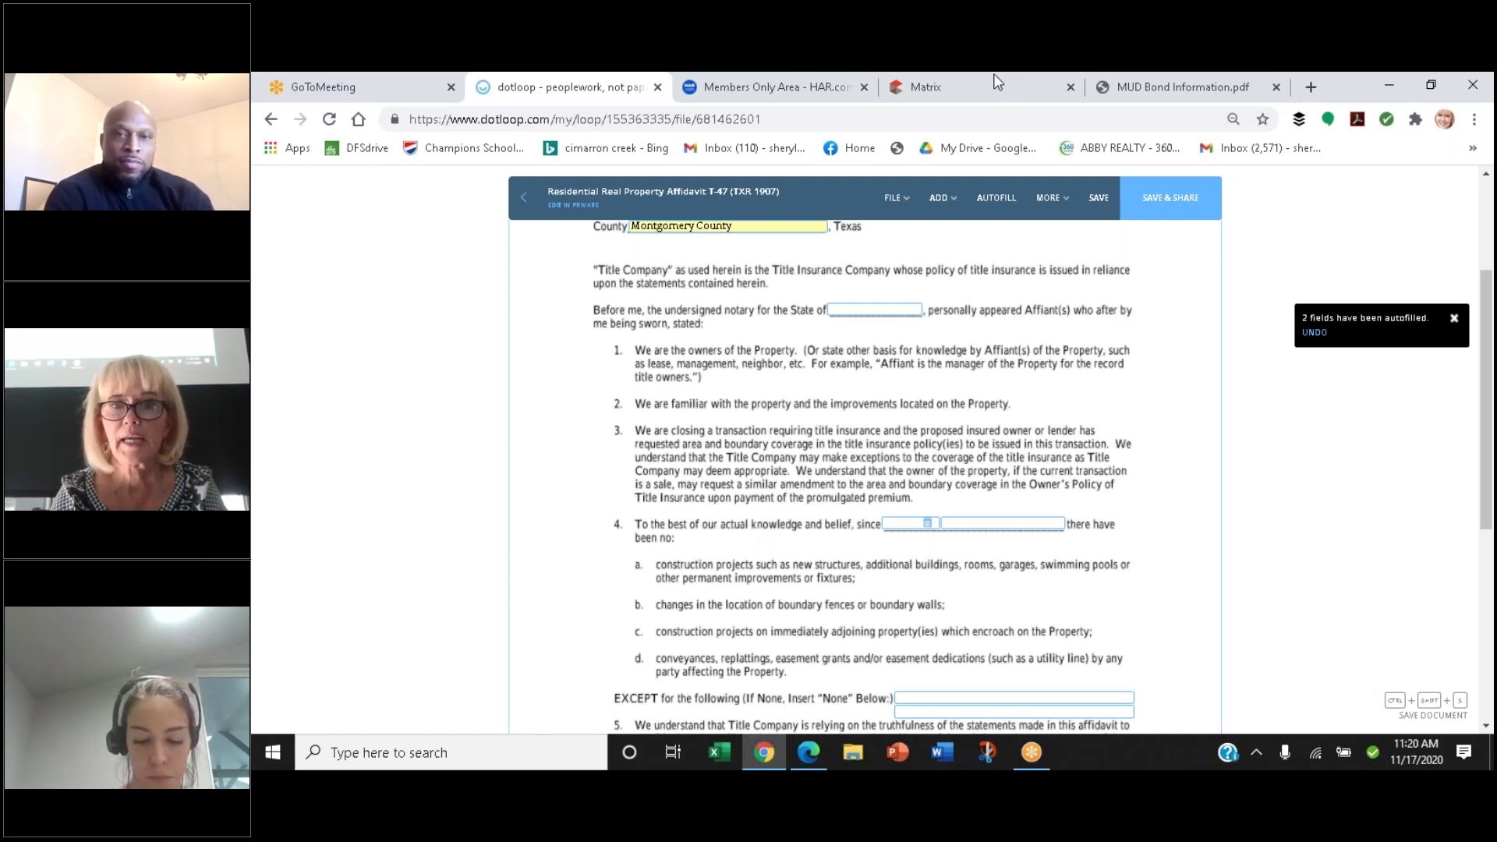
pyautogui.click(1008, 93)
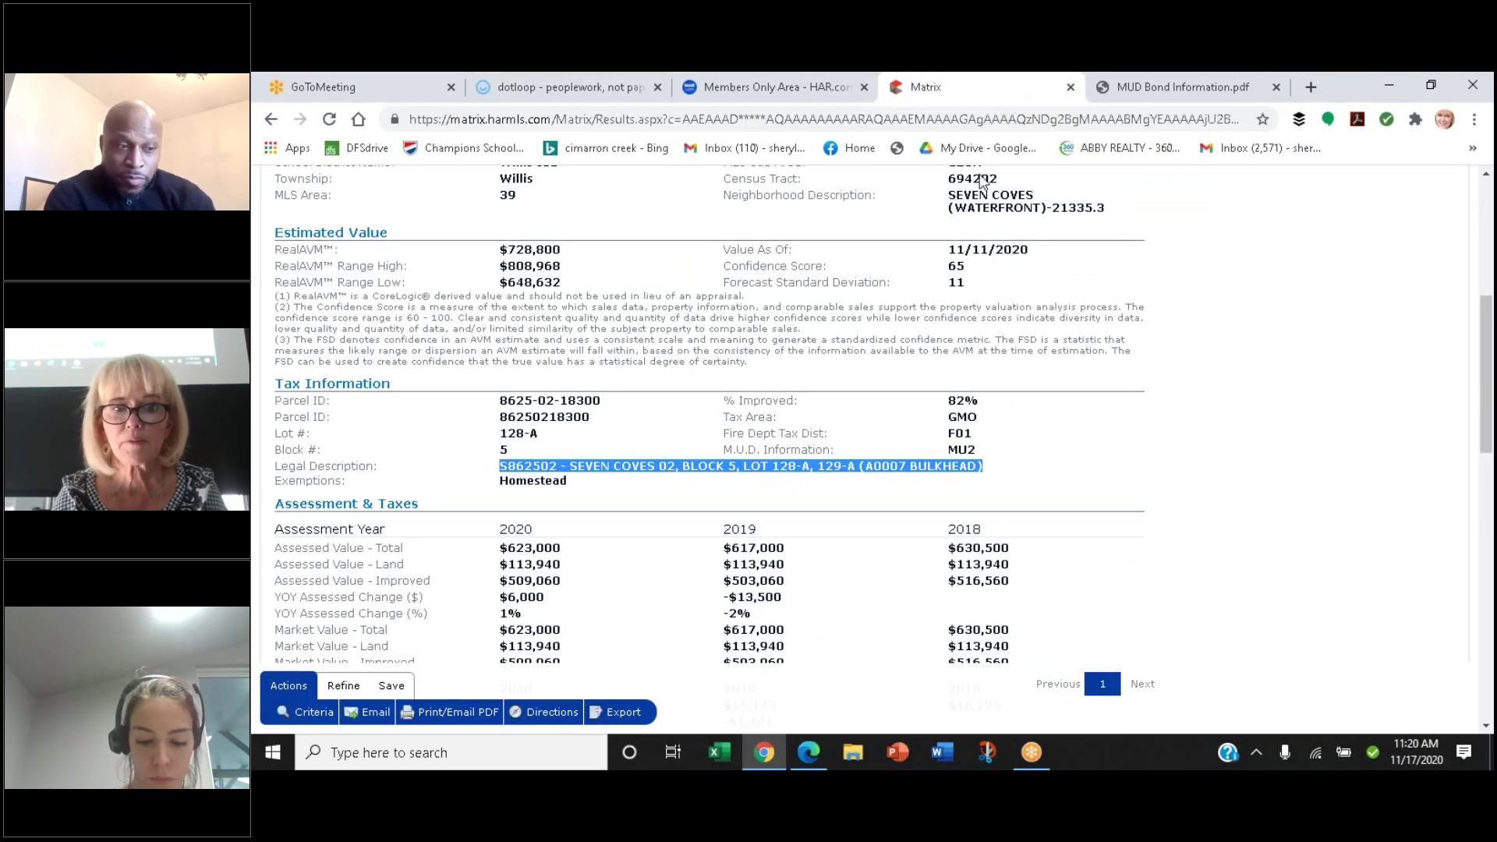
pyautogui.scroll(-10, 916, 433)
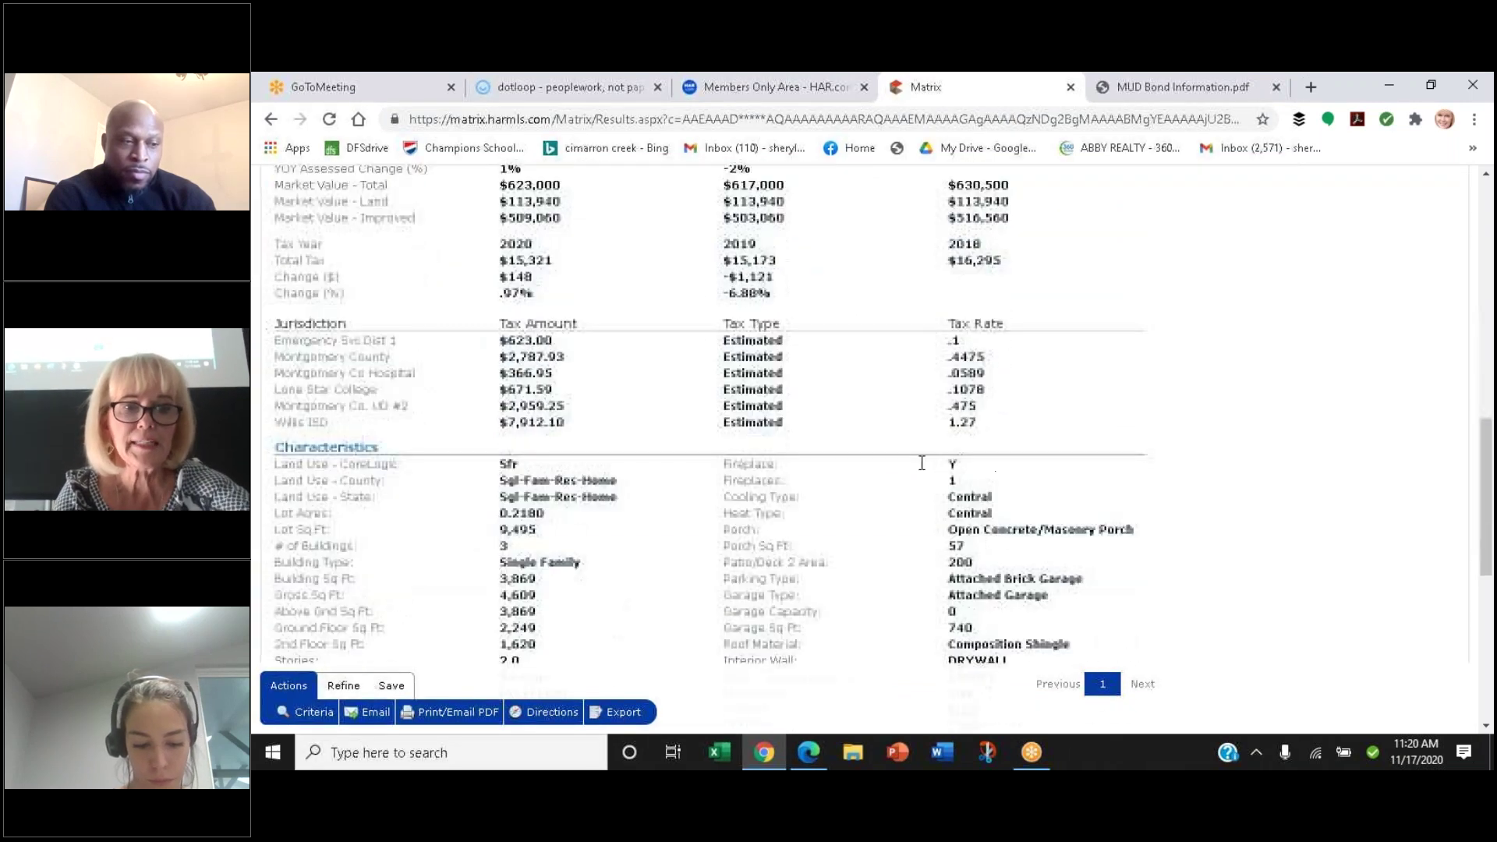
pyautogui.scroll(-4, 922, 463)
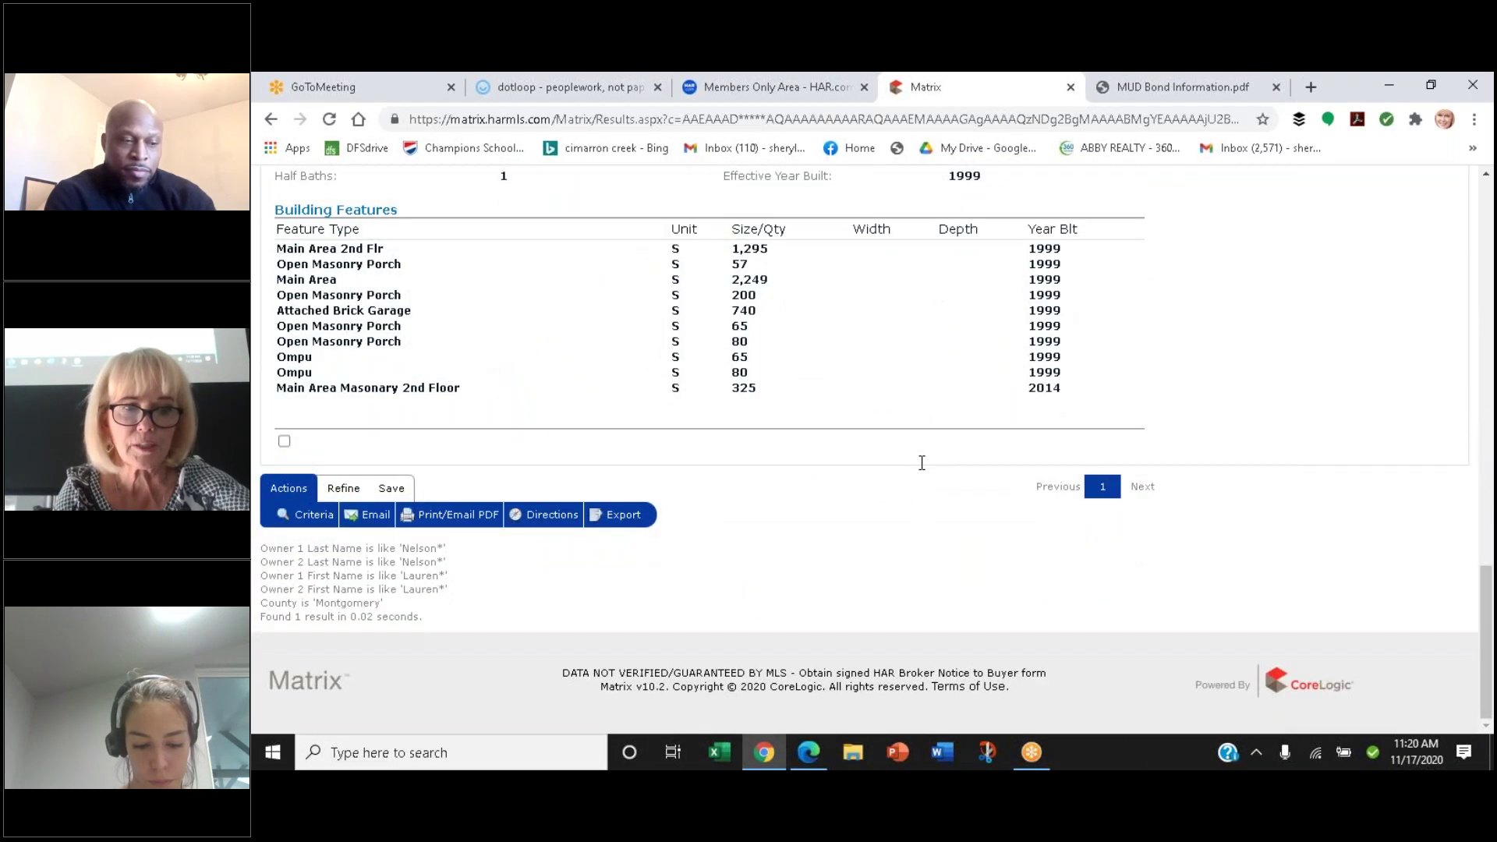
pyautogui.scroll(13, 922, 462)
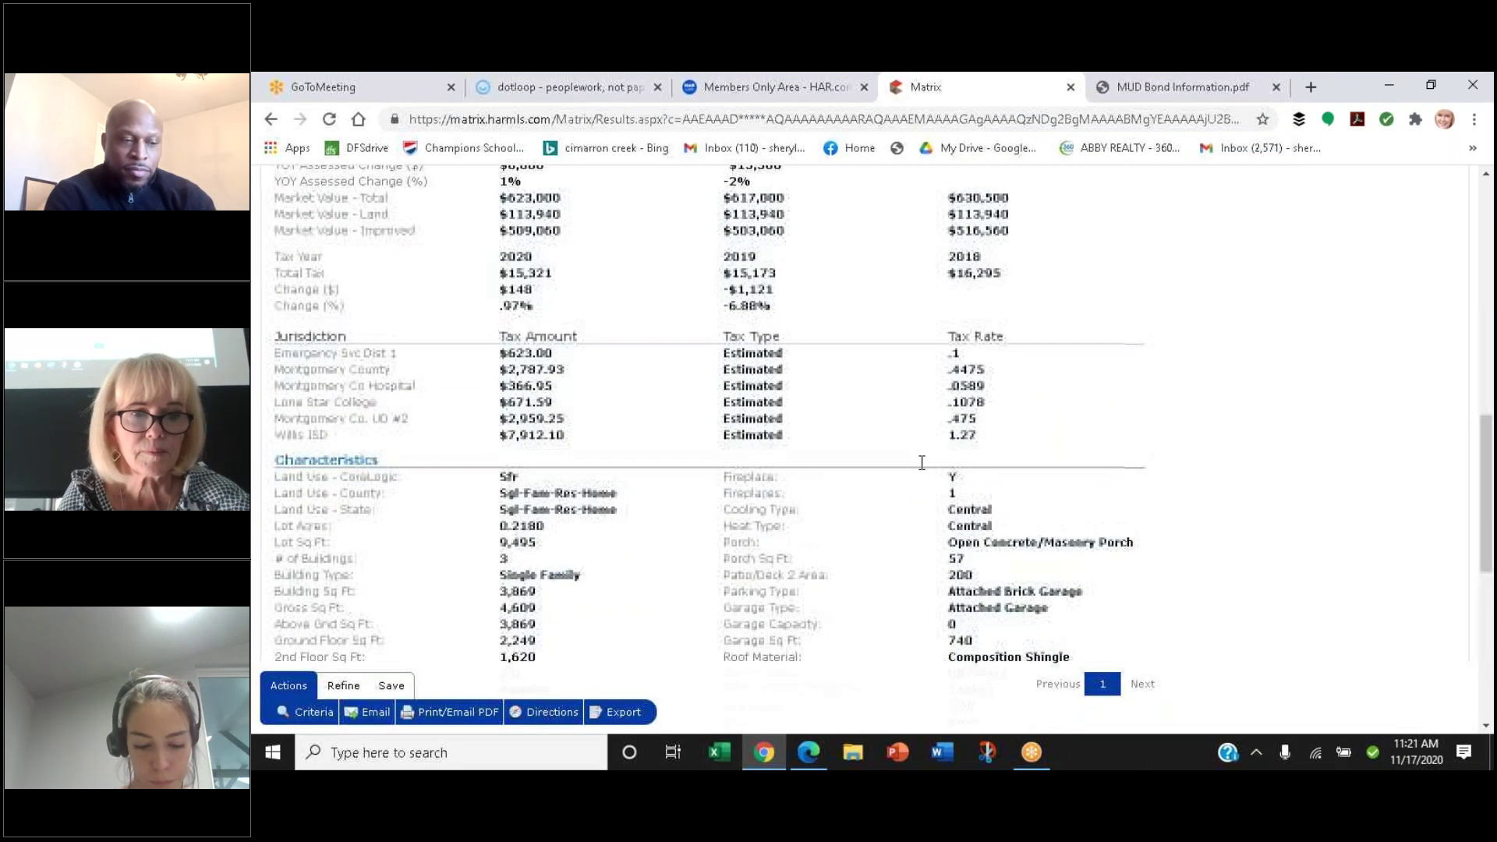
pyautogui.scroll(8, 921, 462)
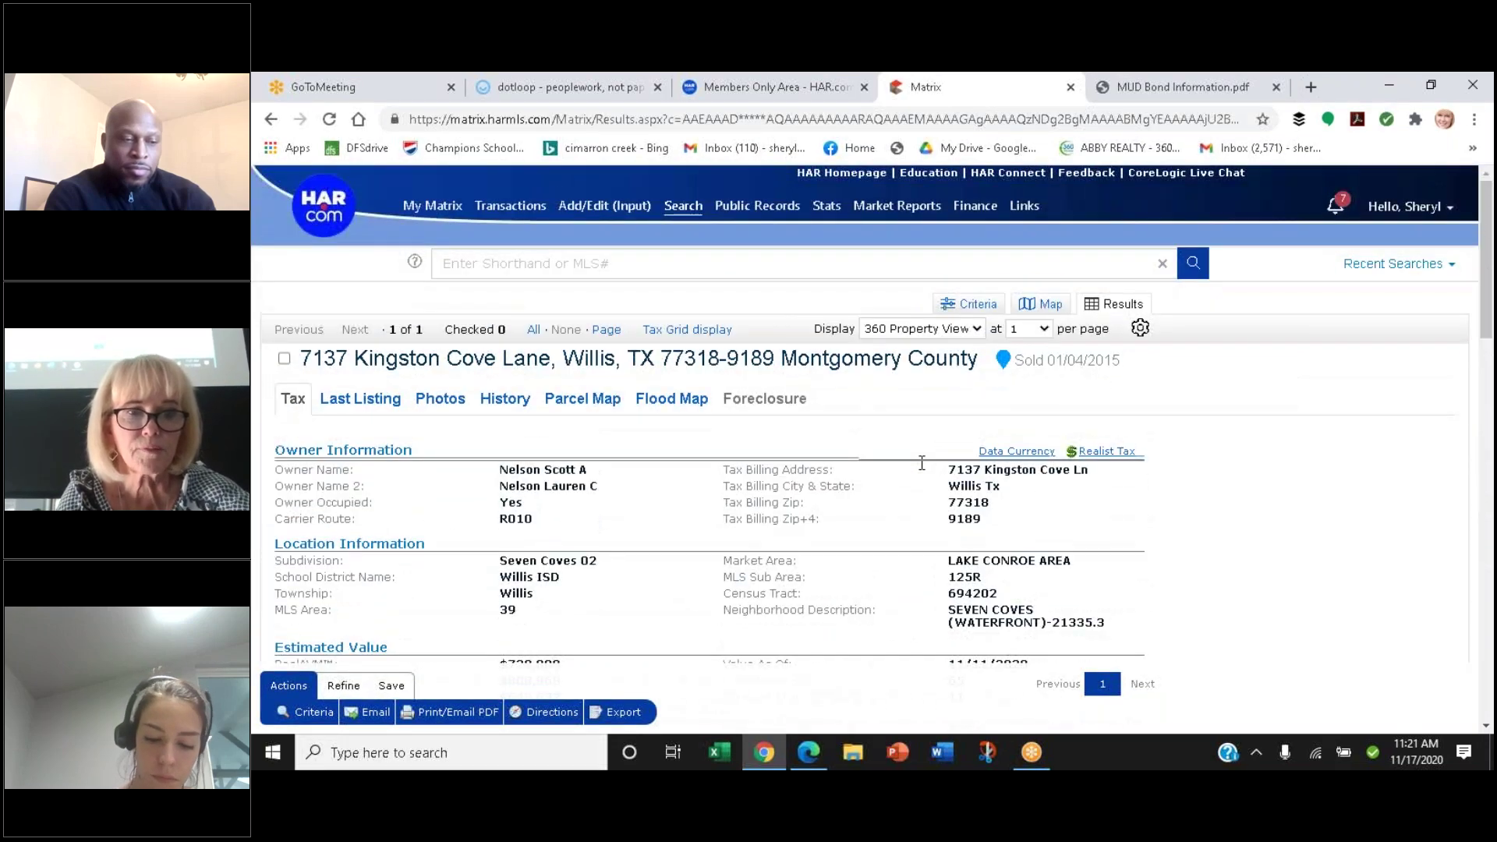
# Show the History tab and scroll through the listing, deed and mortgage history
pyautogui.click(501, 400)
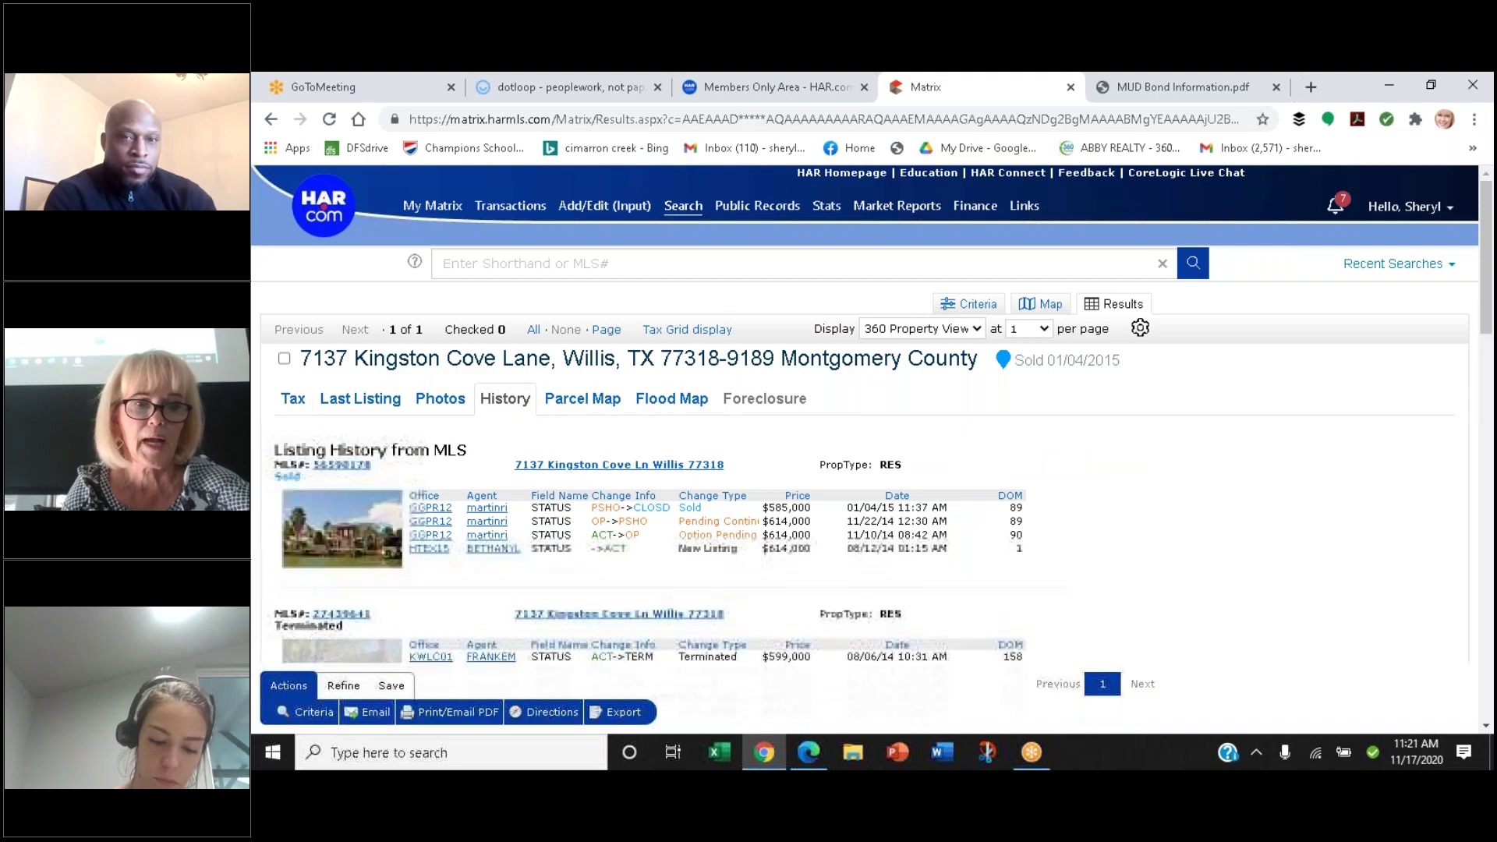
pyautogui.scroll(-3, 500, 404)
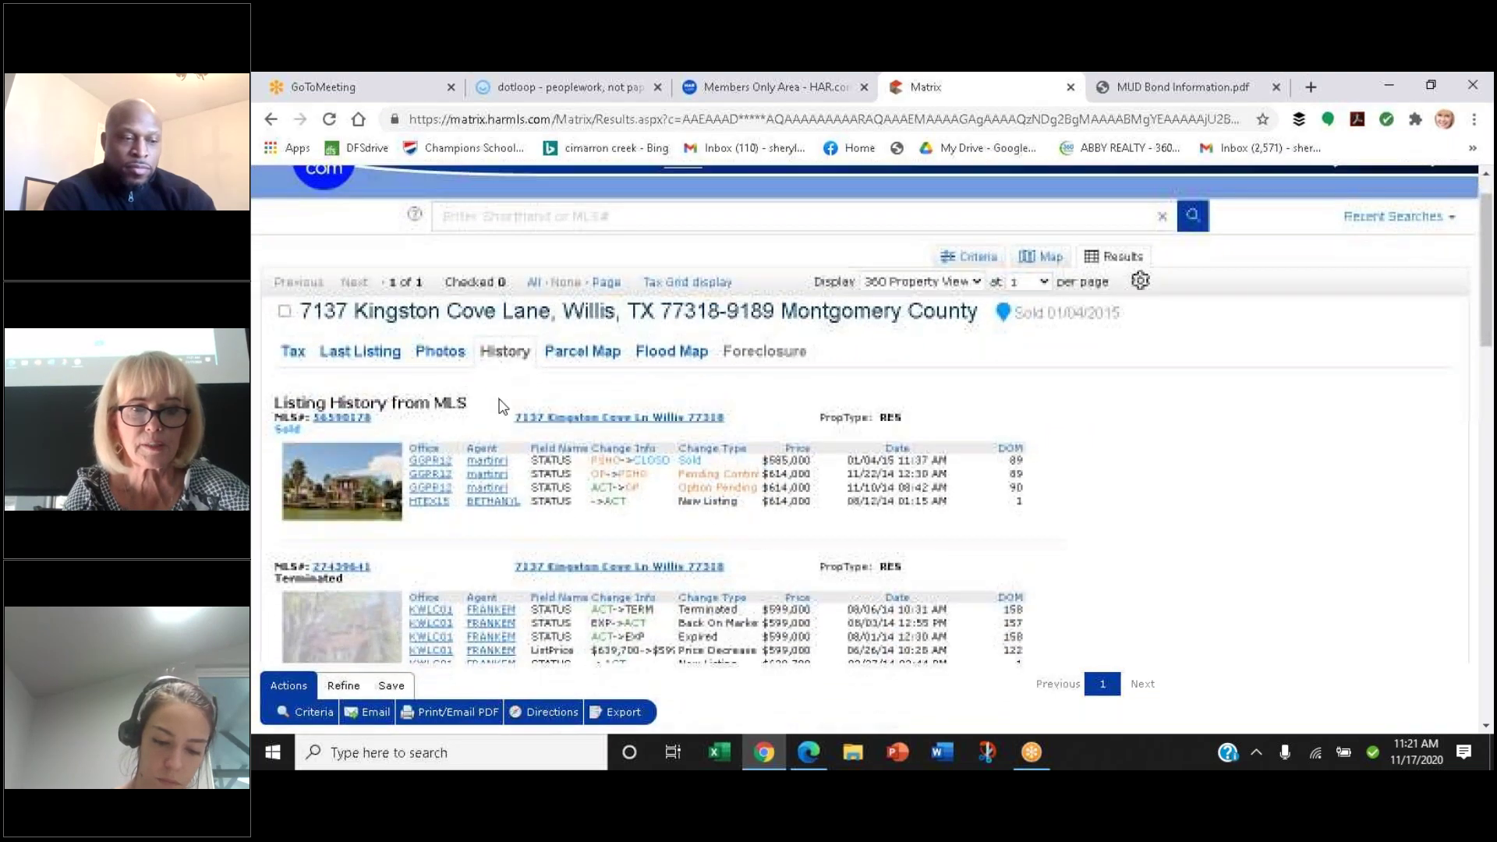
pyautogui.scroll(-10, 499, 404)
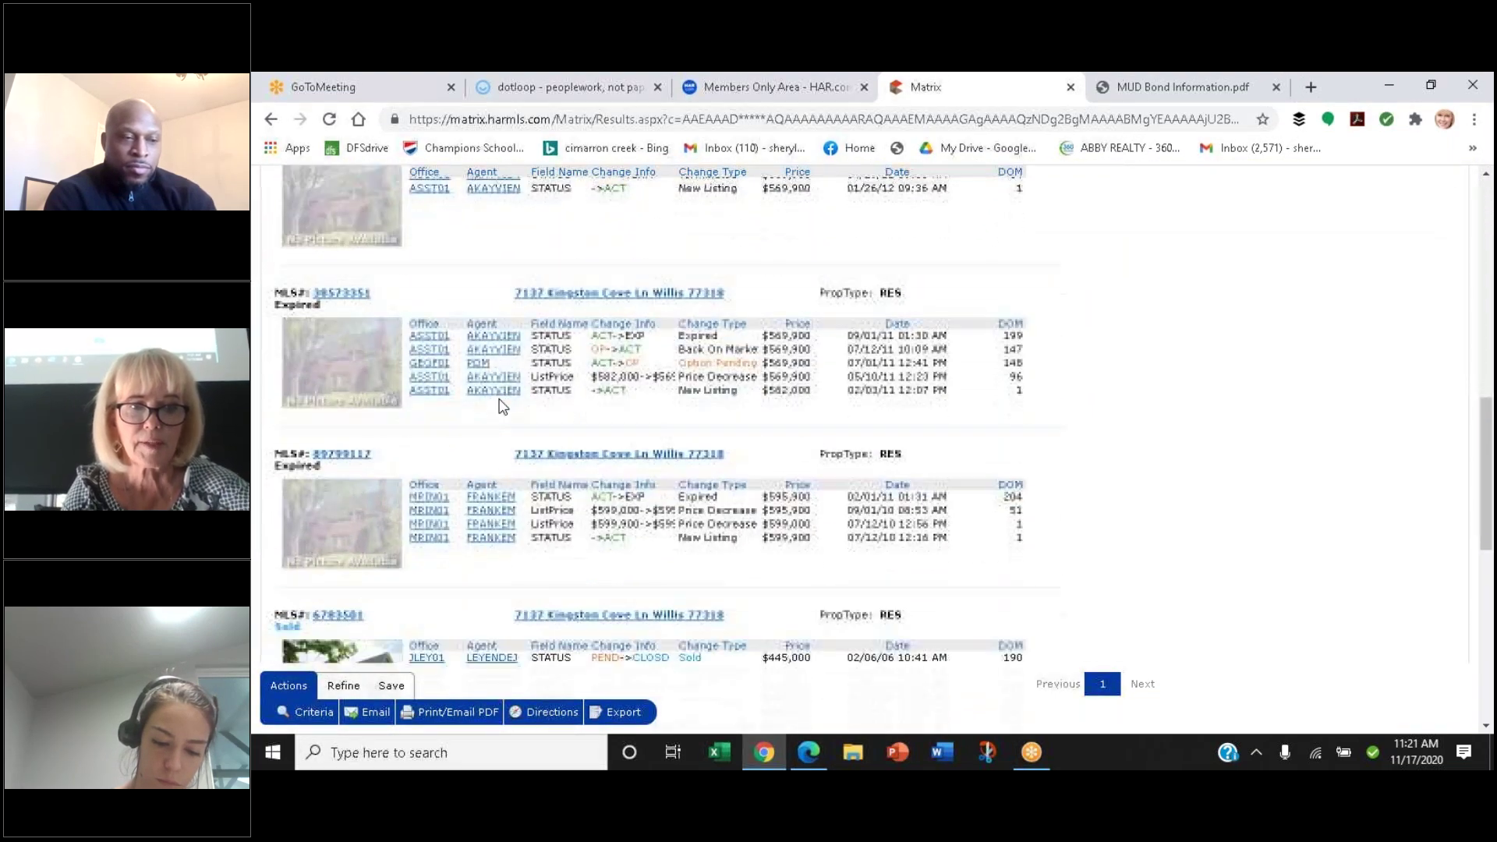
pyautogui.scroll(-1, 500, 405)
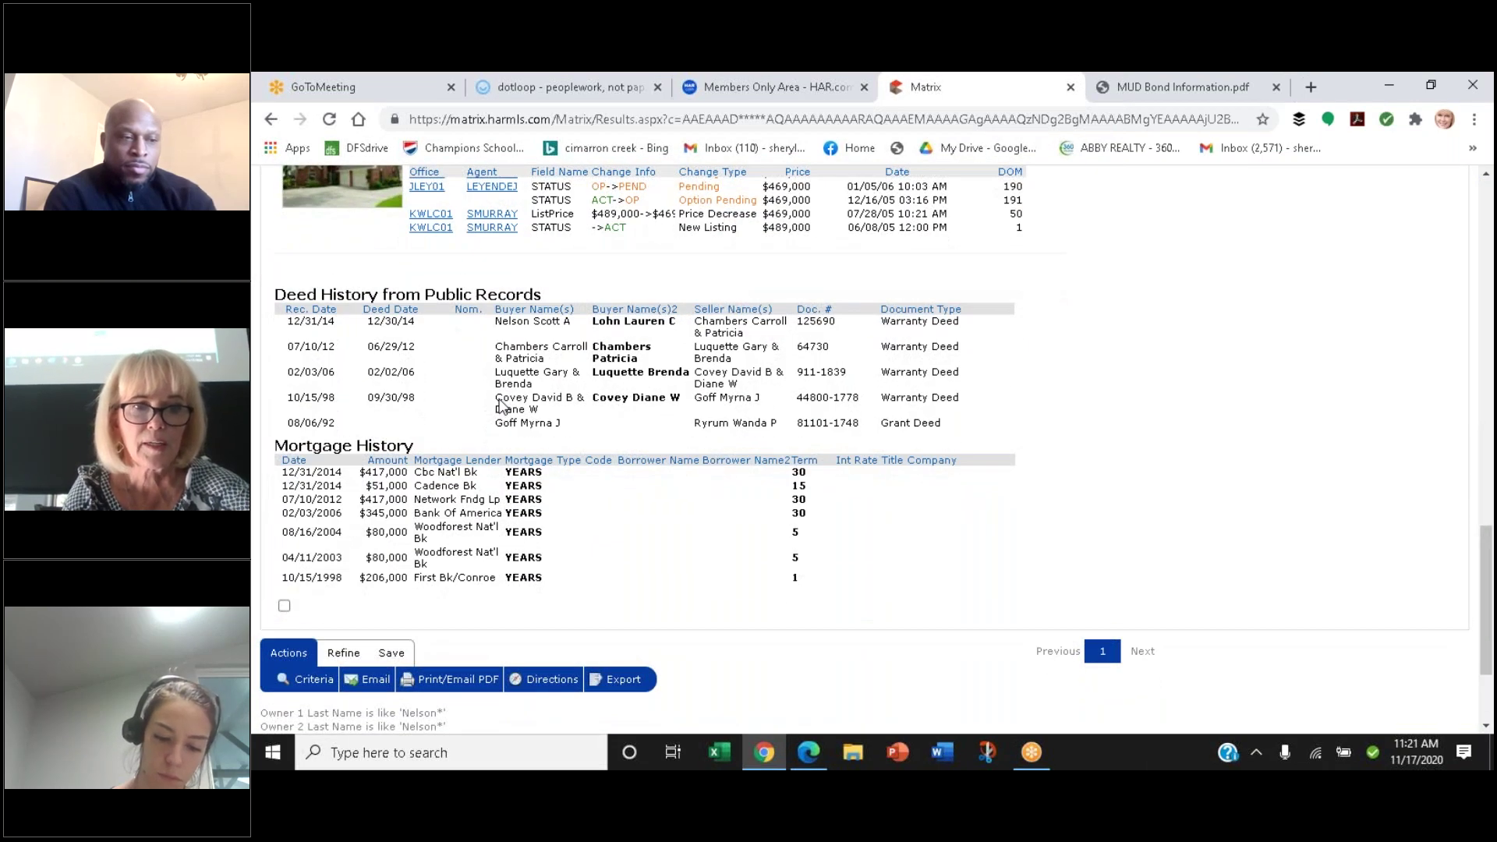
pyautogui.scroll(-1, 499, 404)
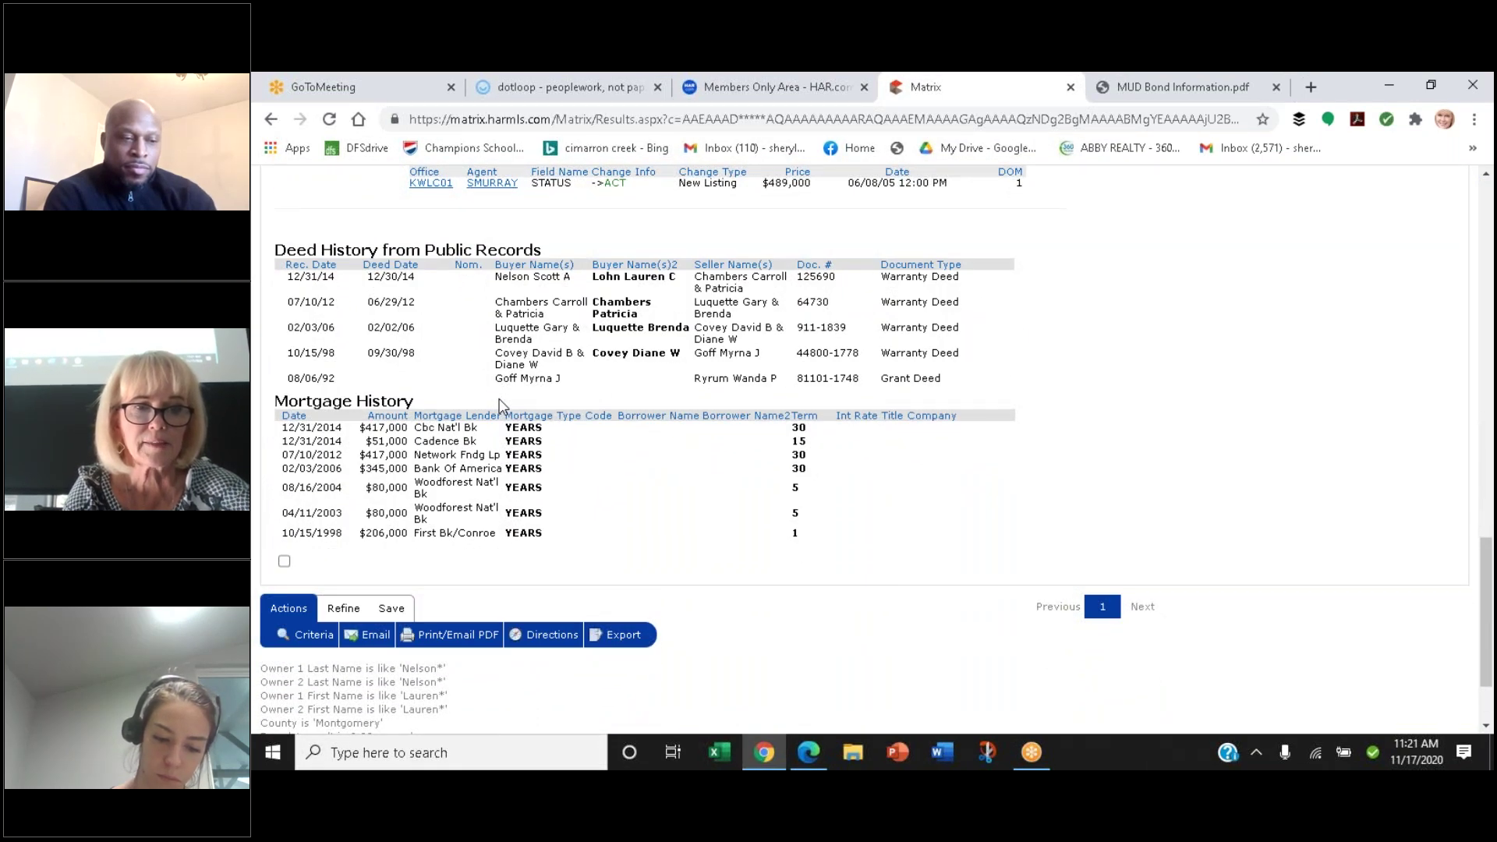
pyautogui.scroll(-1, 500, 403)
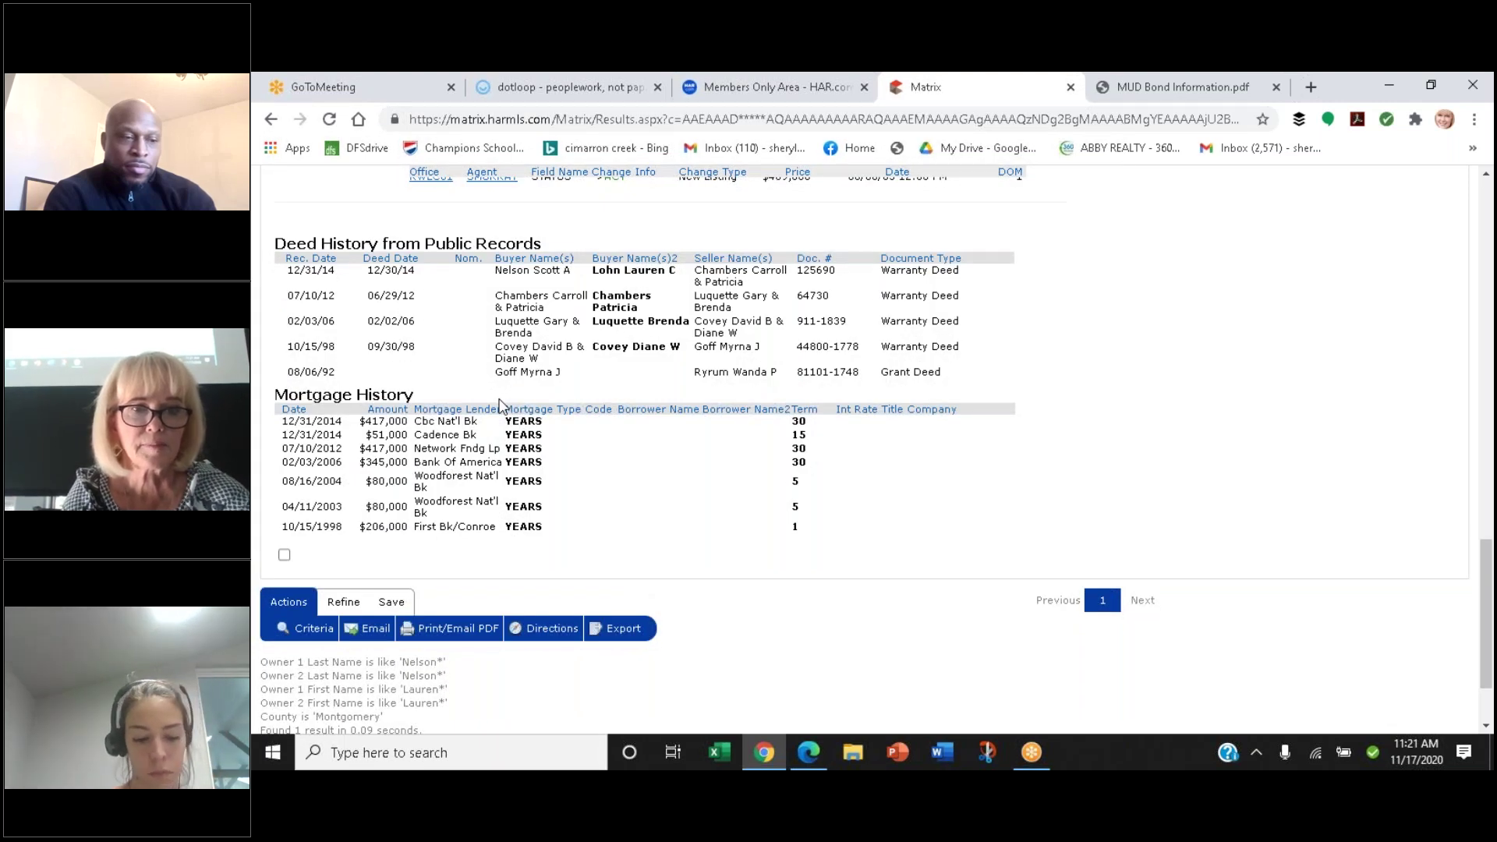
pyautogui.scroll(3, 500, 404)
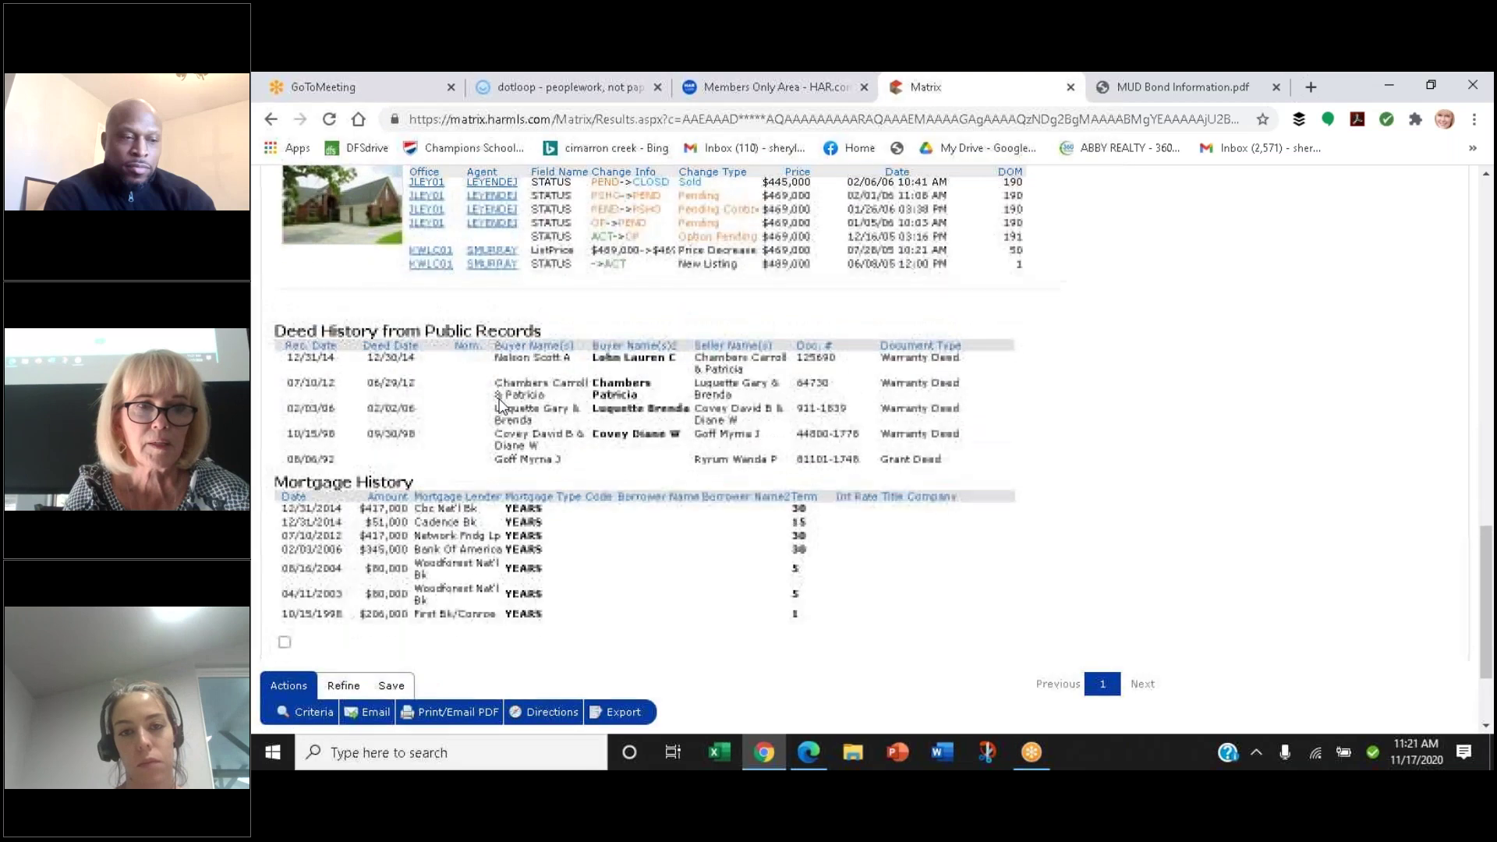
pyautogui.scroll(15, 500, 404)
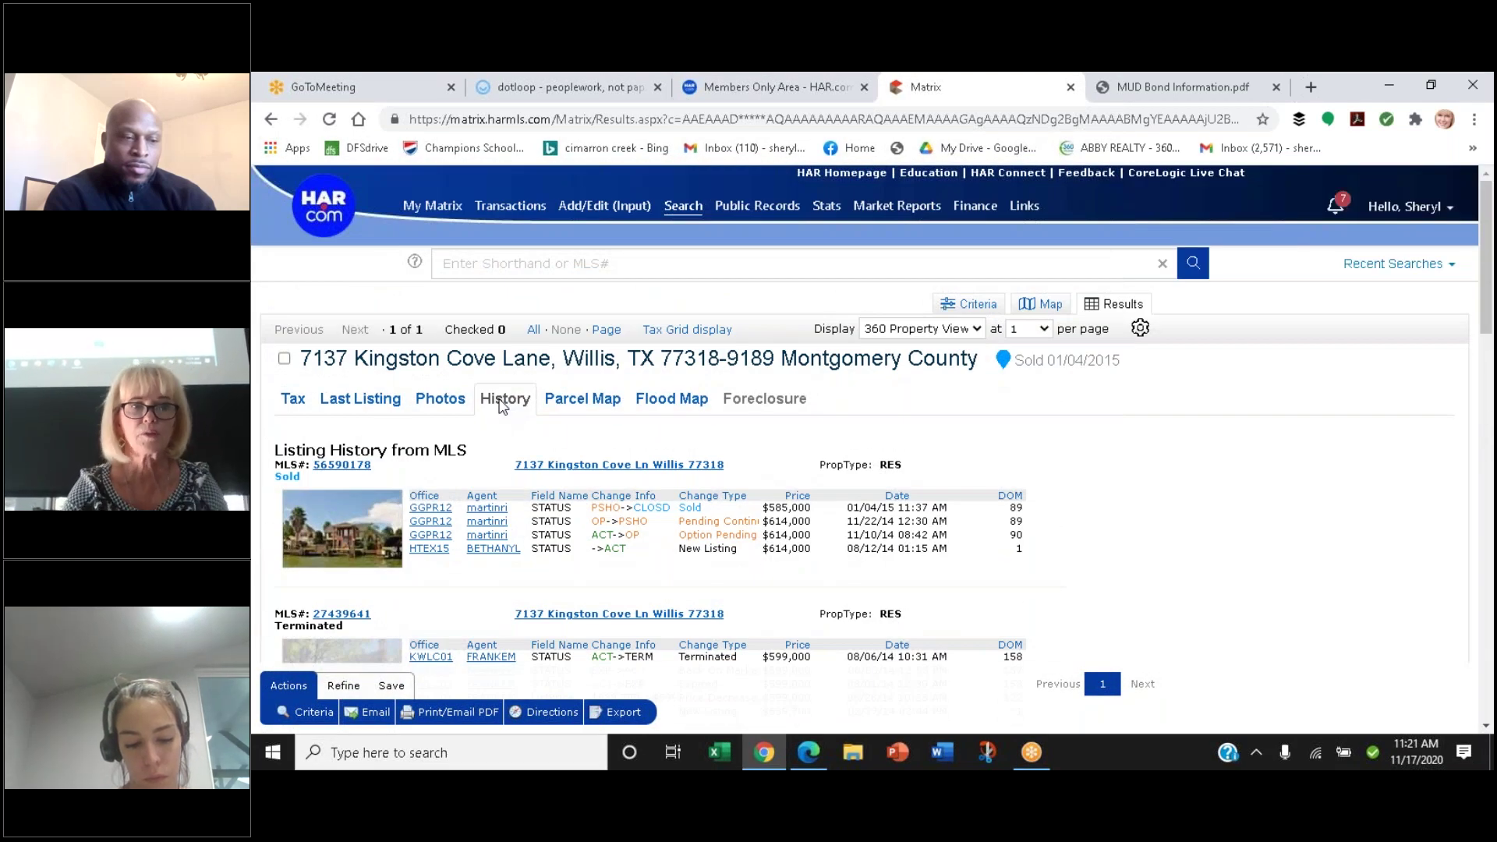
pyautogui.moveTo(434, 211)
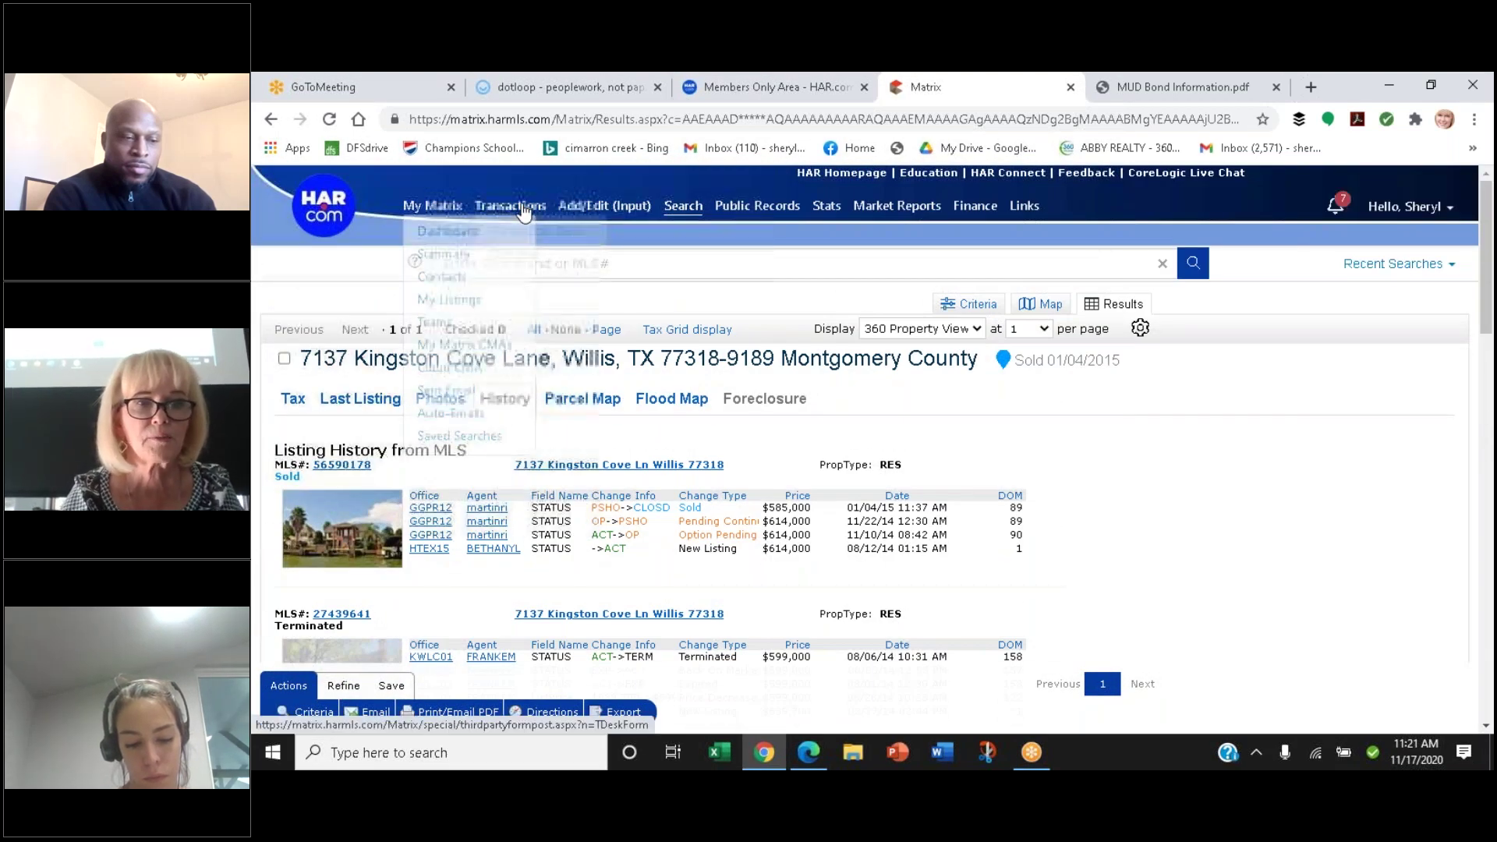
# Go from the property view to the Public Records Matrix Tax search
pyautogui.click(433, 212)
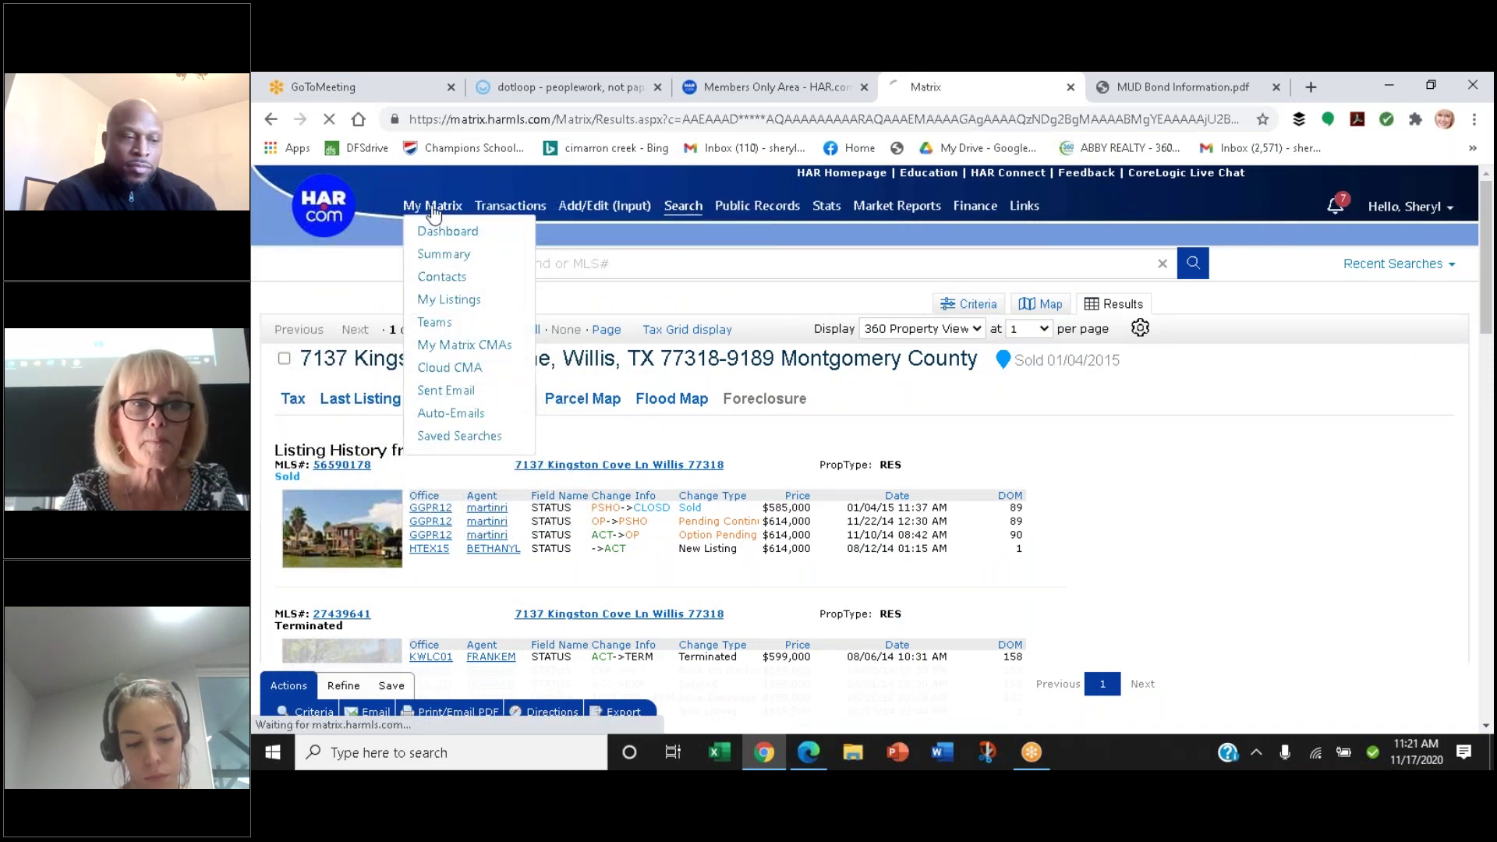
pyautogui.moveTo(685, 211)
pyautogui.moveTo(757, 206)
pyautogui.click(757, 254)
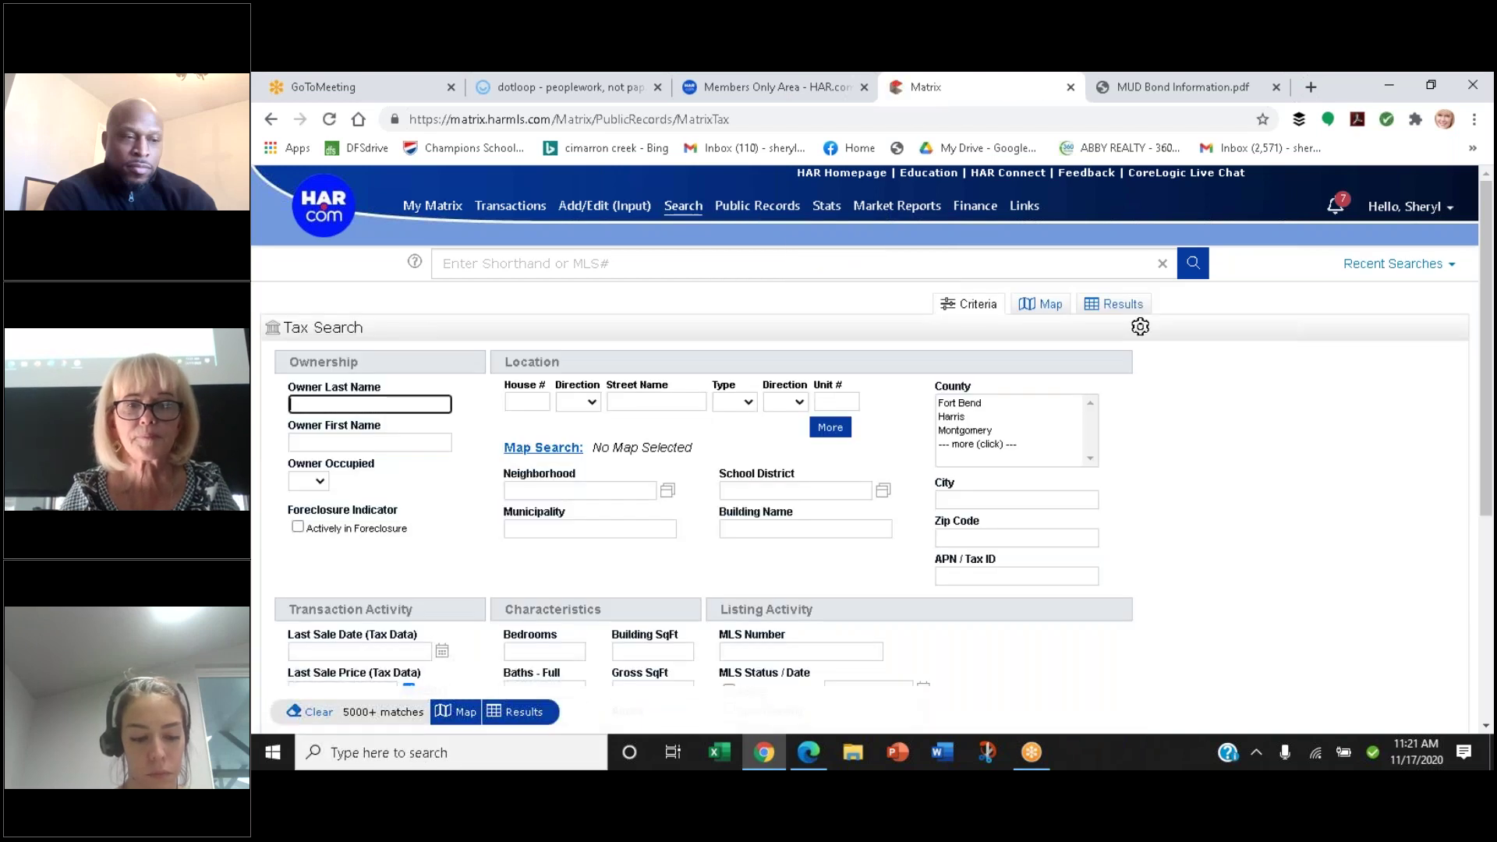
pyautogui.click(725, 490)
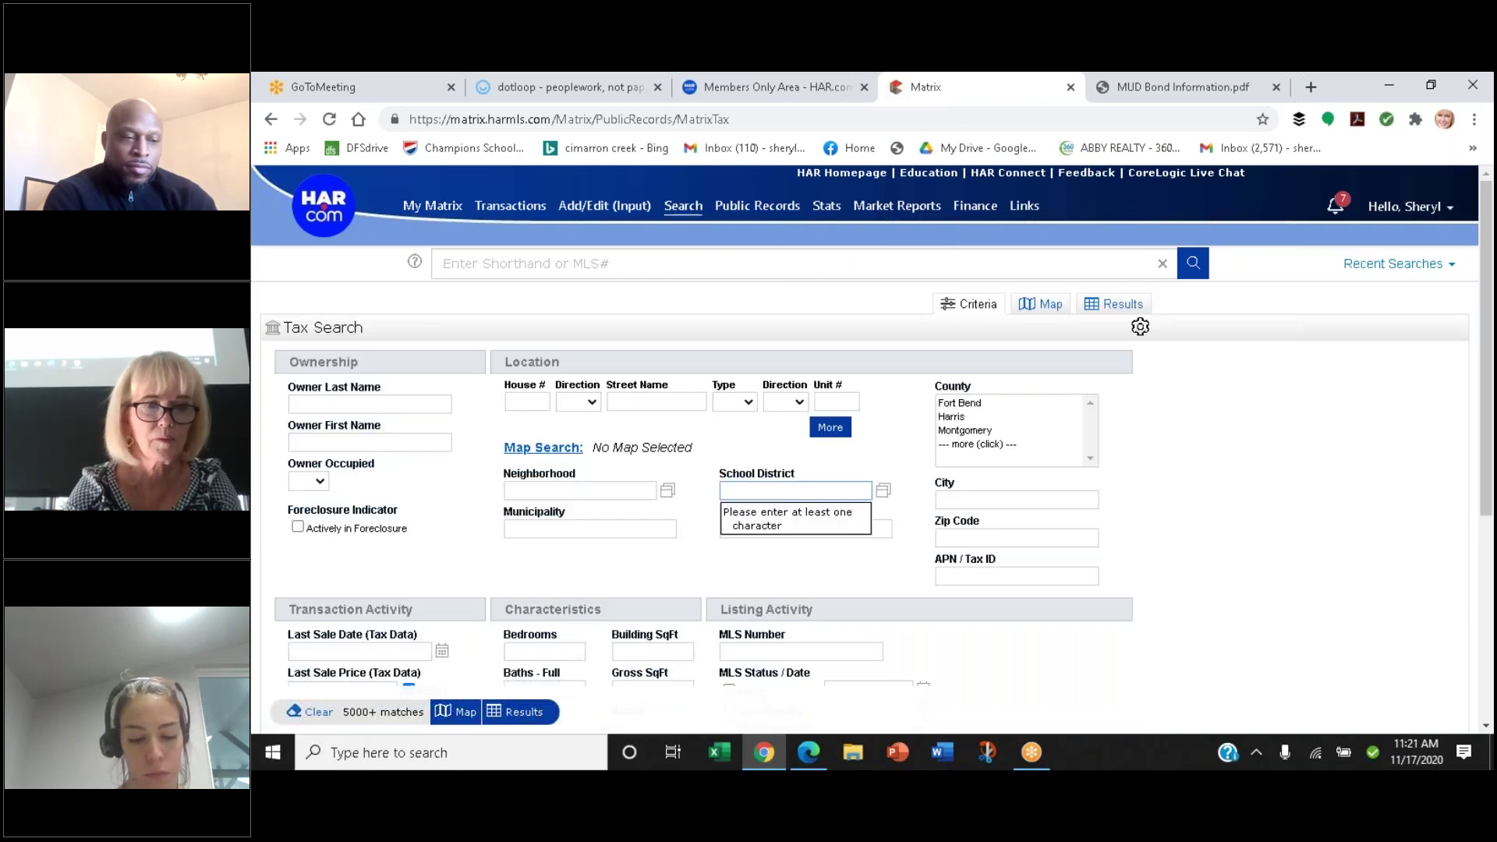
pyautogui.write('N')
# Search tax records by the owner's last and first name in Montgomery County and show results
pyautogui.click(358, 404)
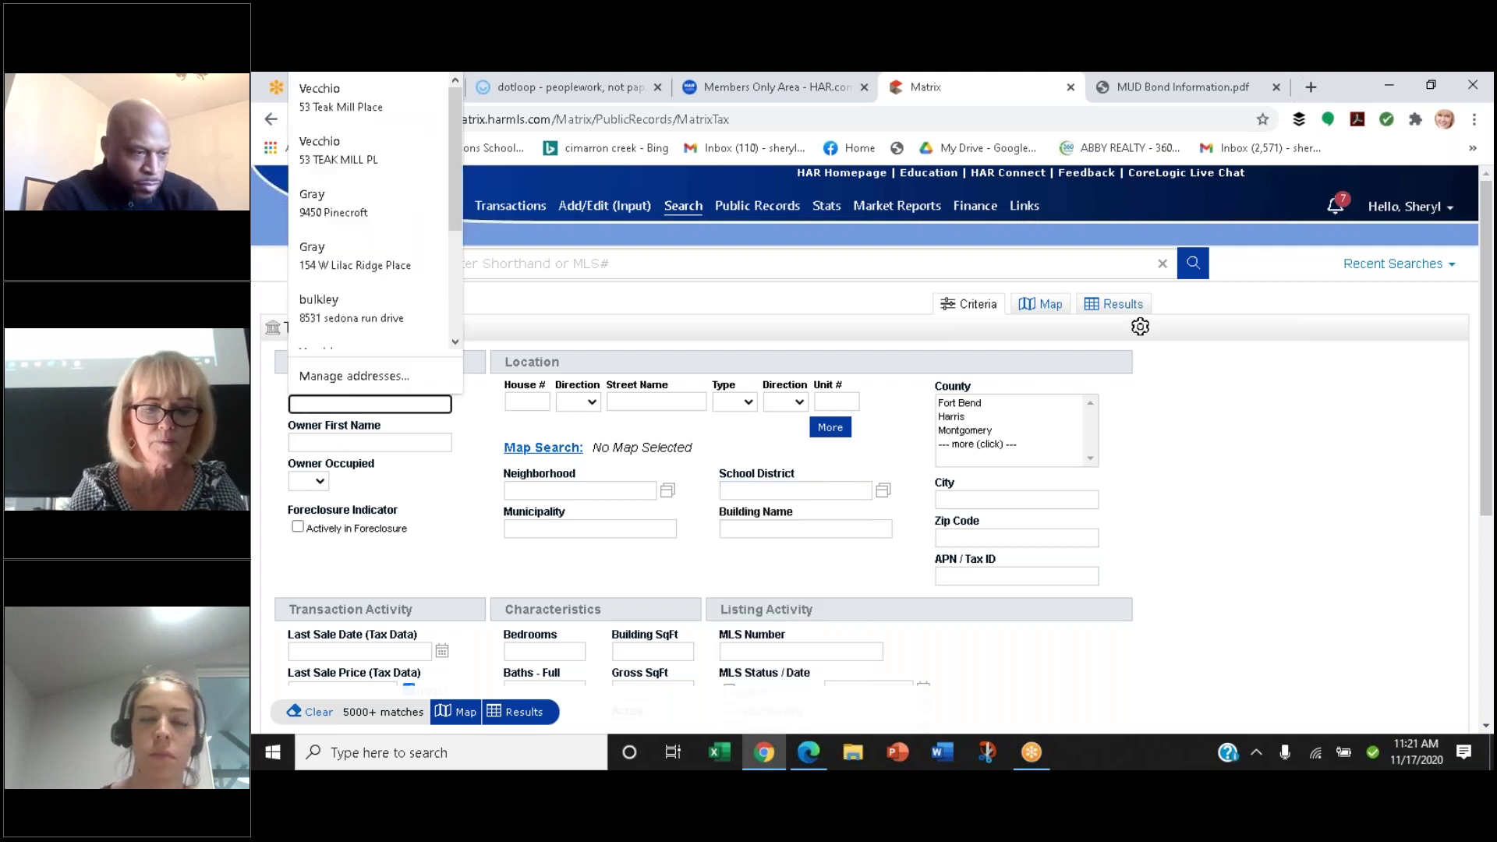
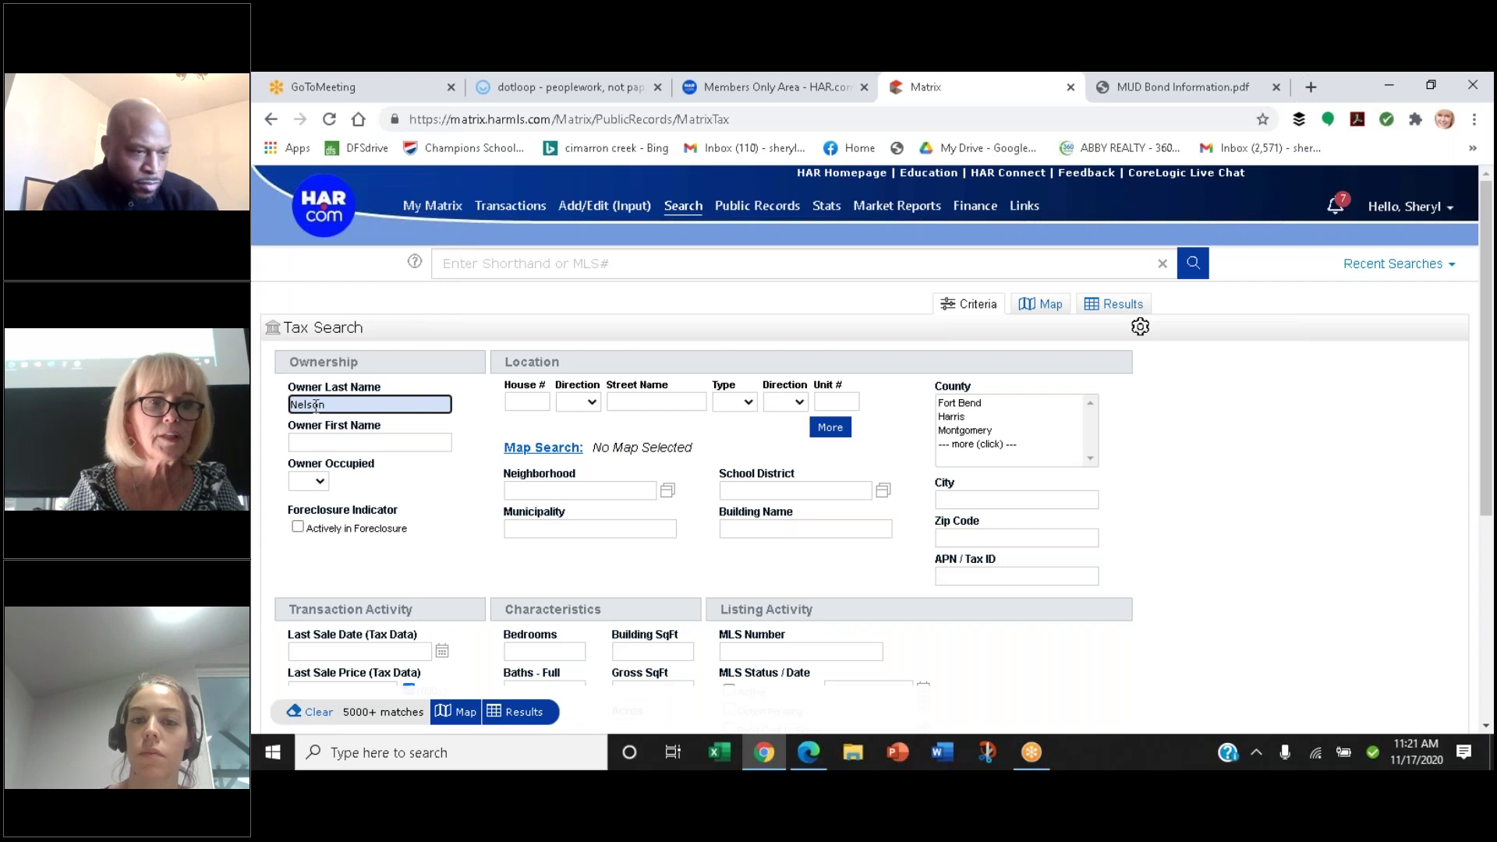
pyautogui.click(312, 439)
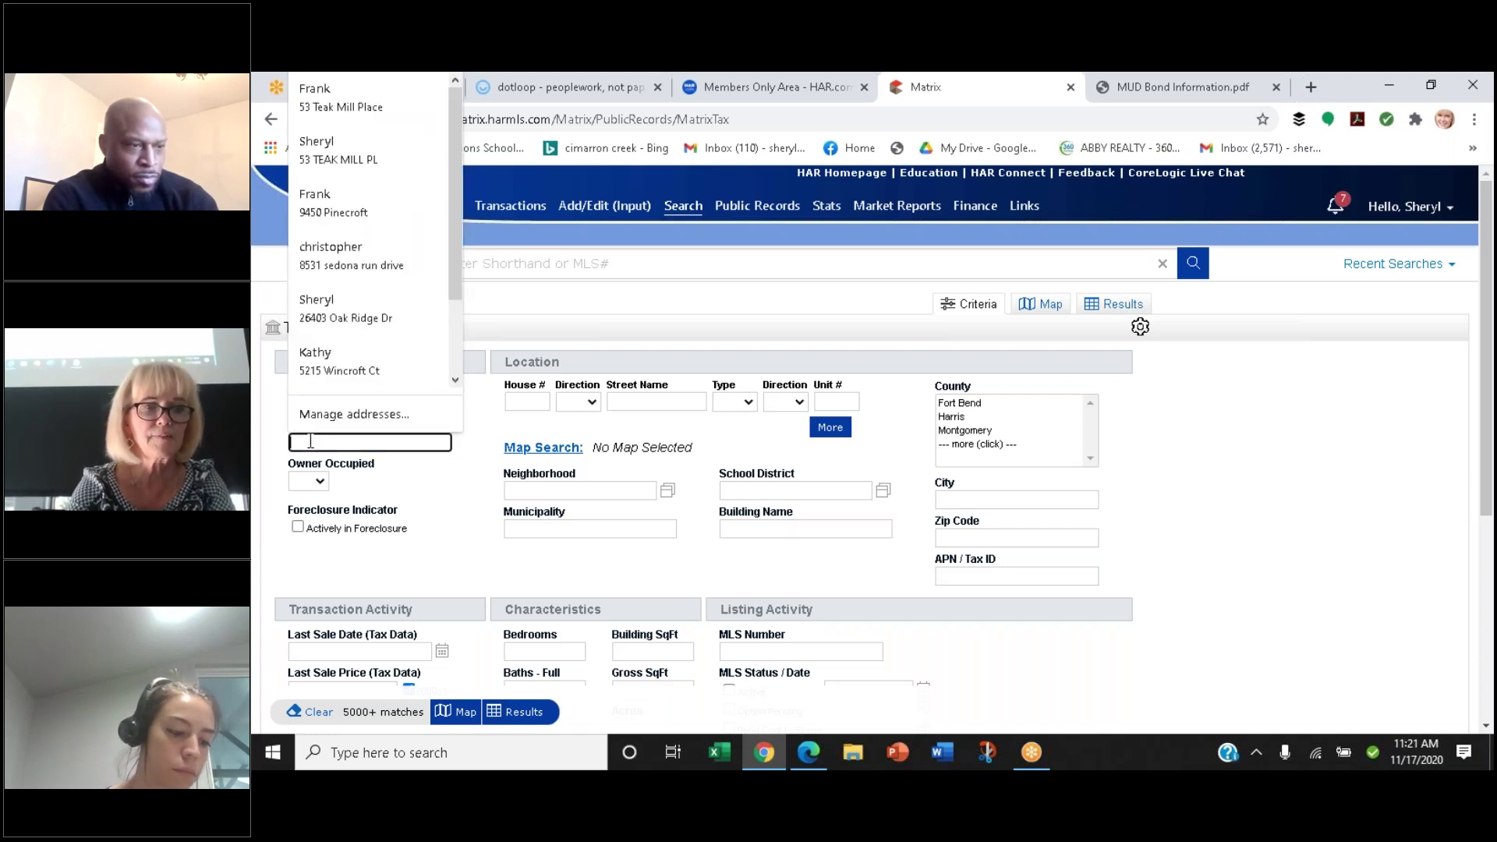
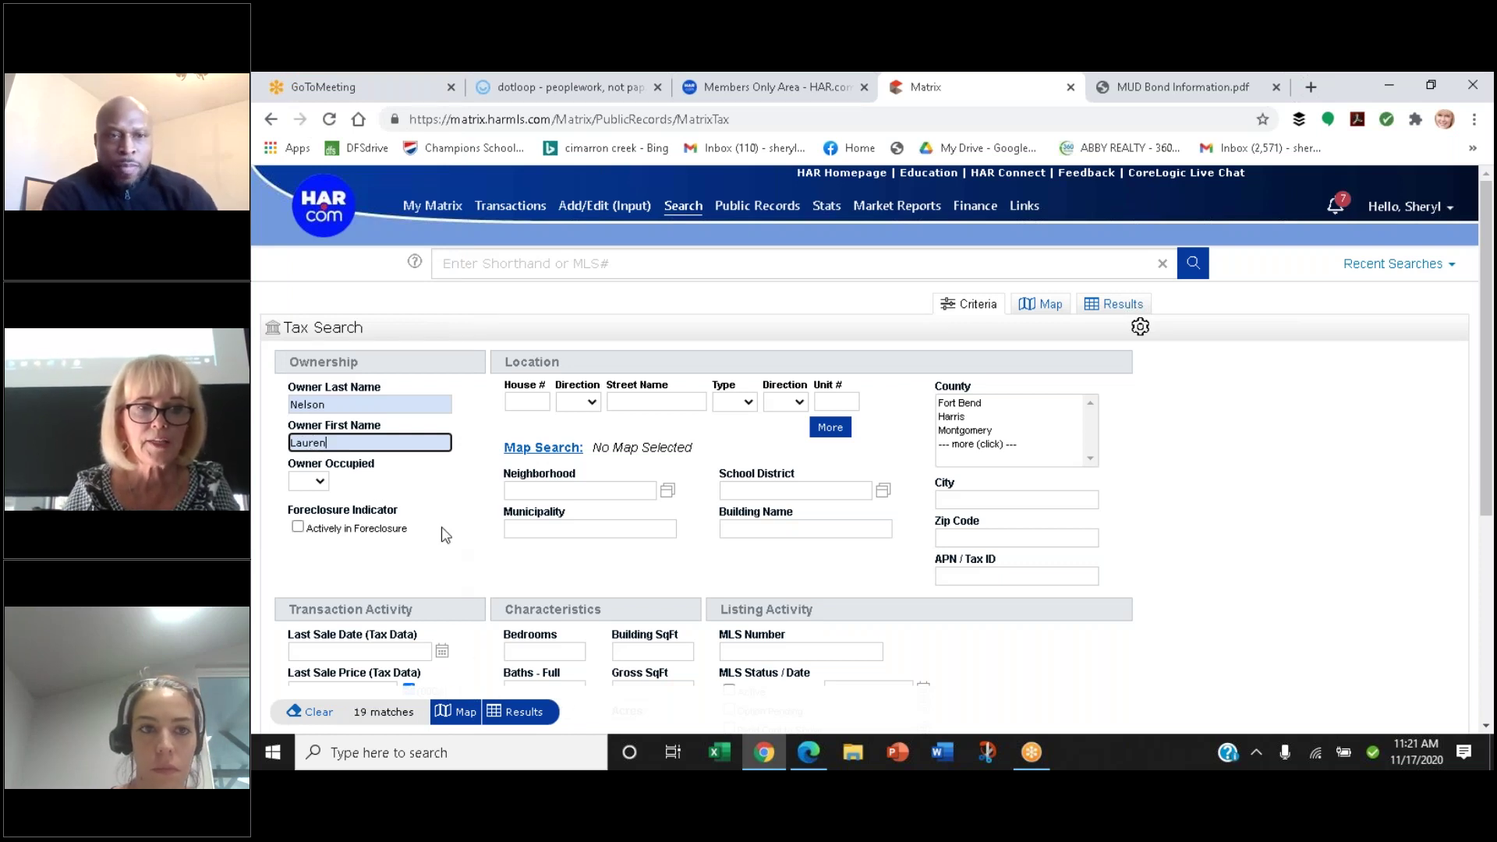
pyautogui.click(466, 556)
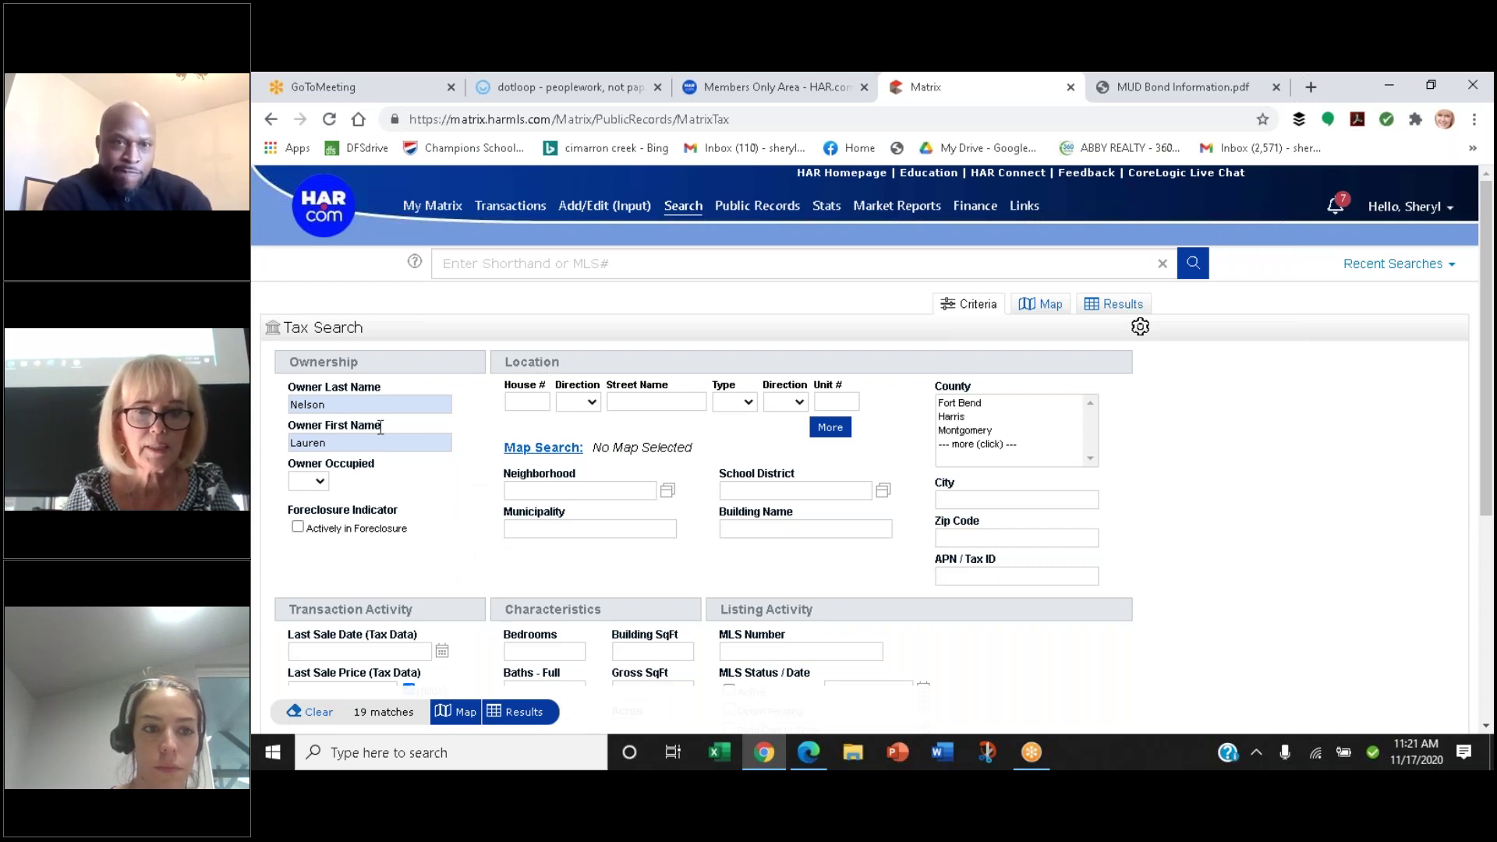
pyautogui.click(984, 435)
pyautogui.click(514, 715)
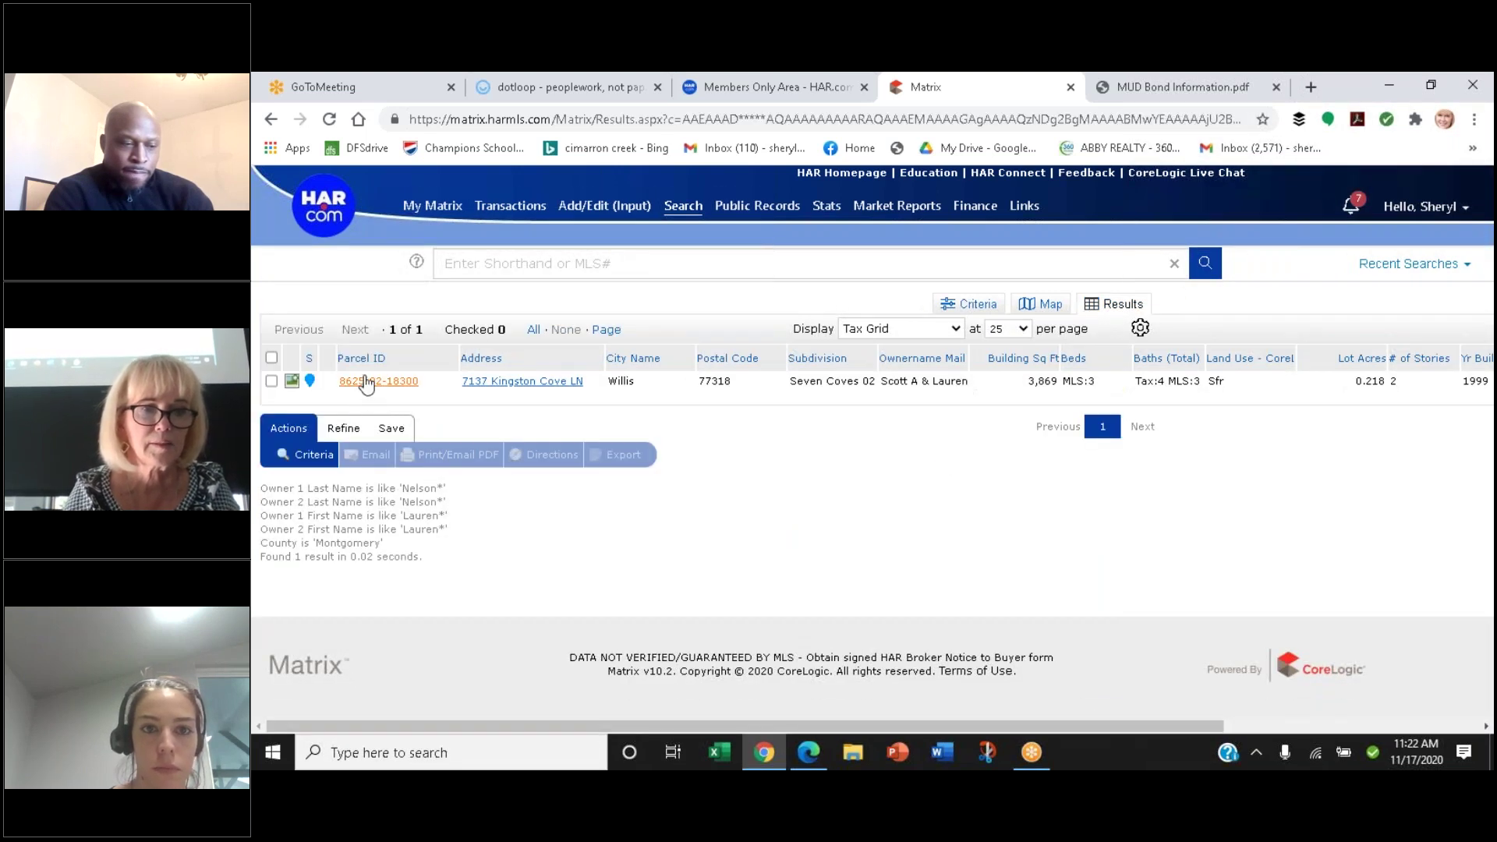
pyautogui.click(369, 382)
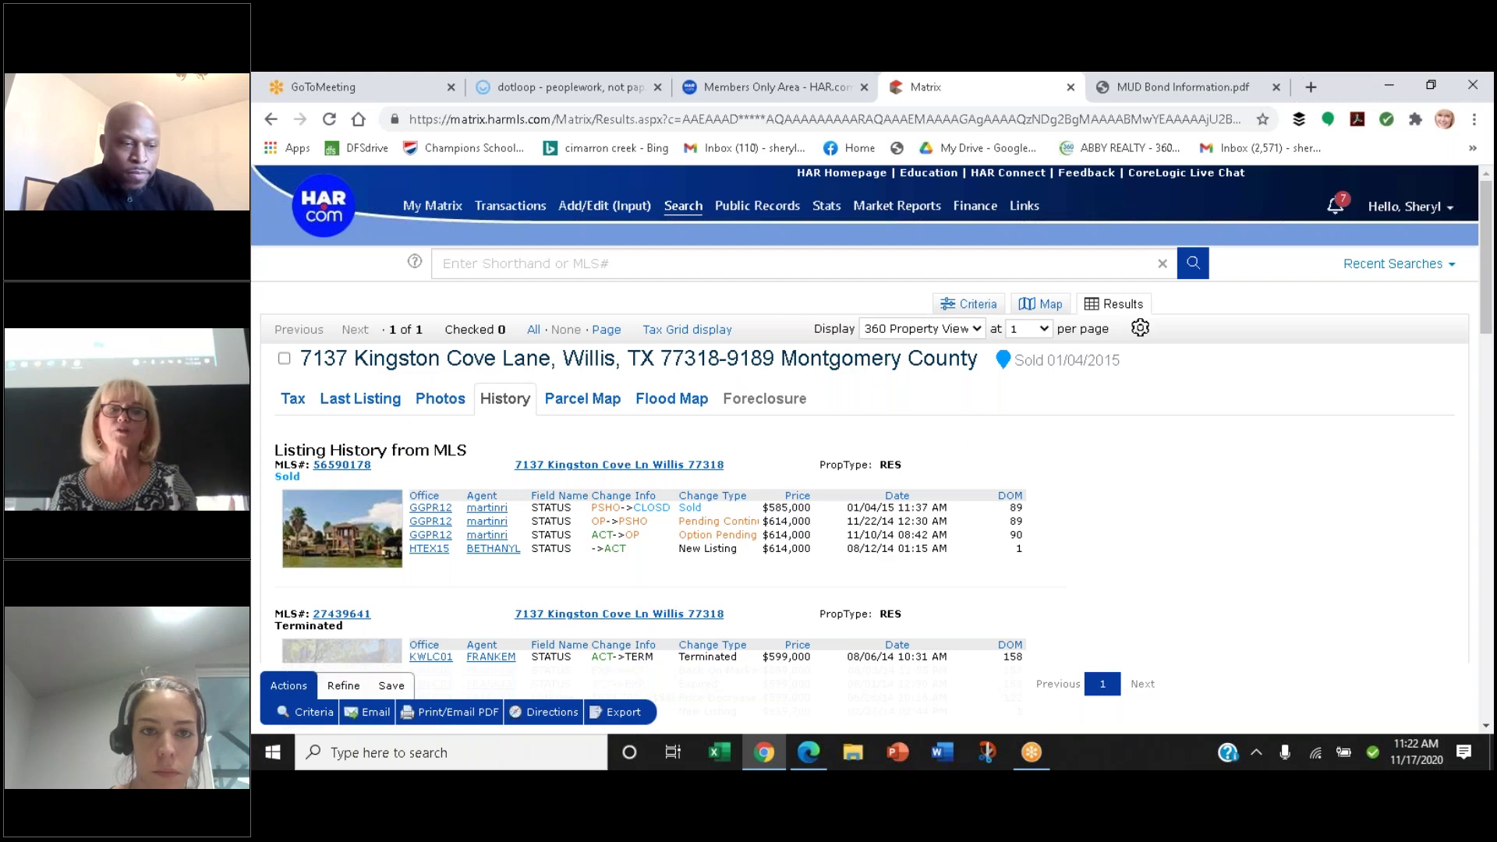
pyautogui.scroll(-10, 366, 385)
pyautogui.scroll(-5, 369, 388)
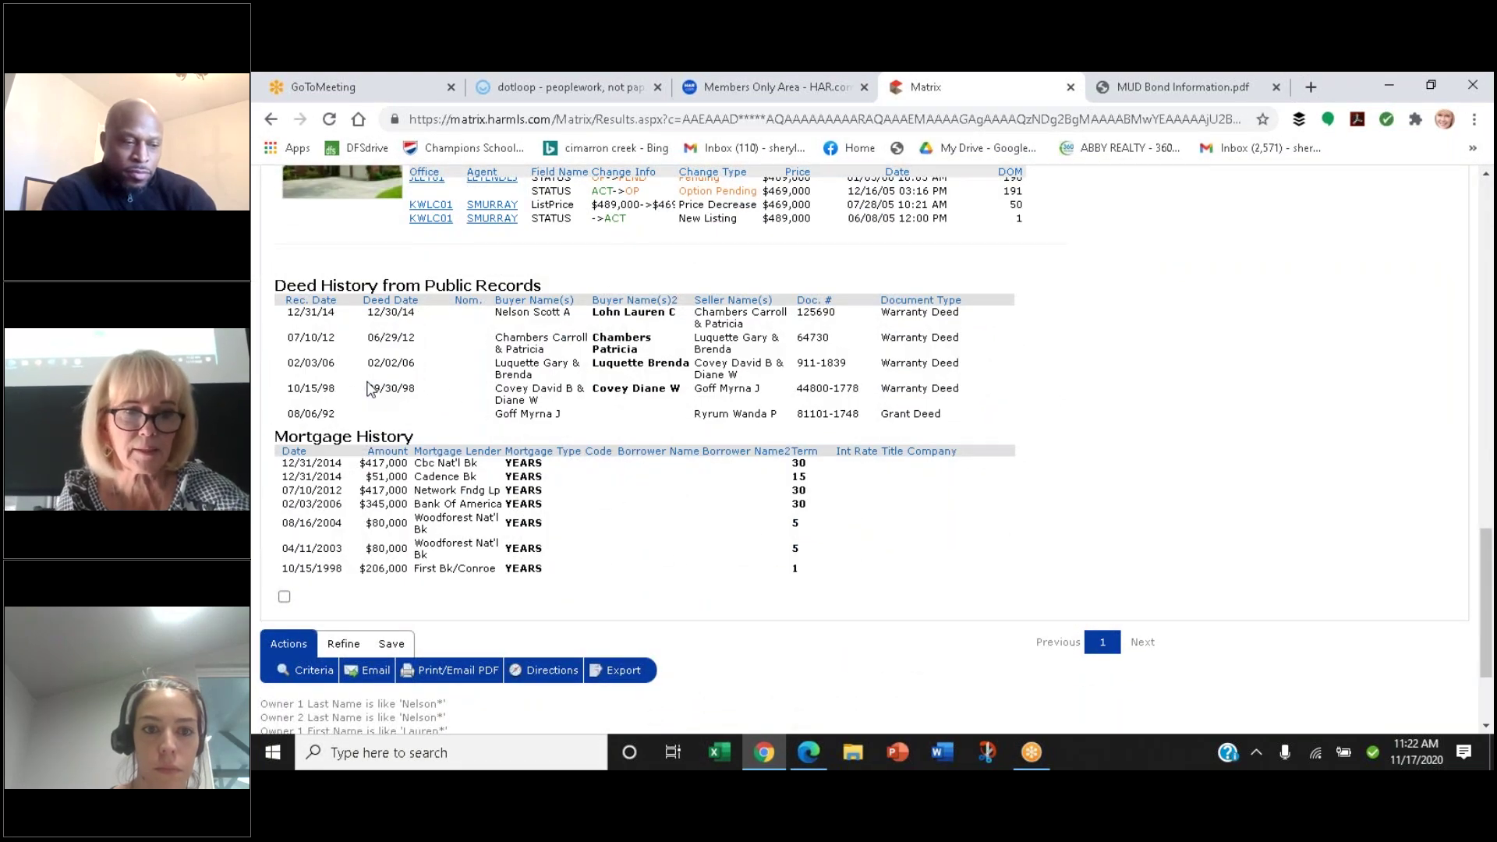
pyautogui.scroll(-1, 368, 388)
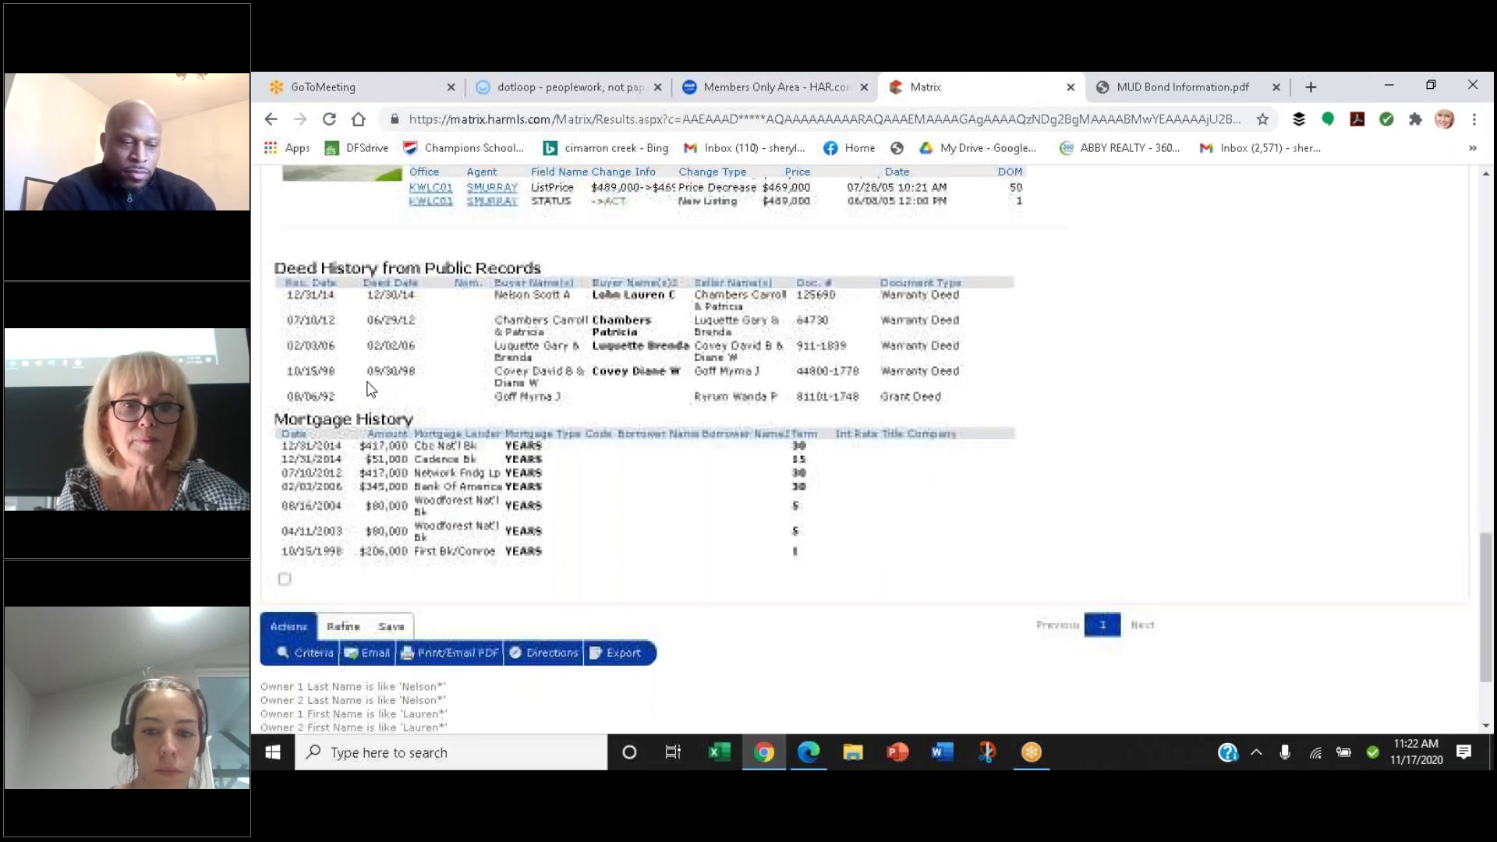
pyautogui.scroll(3, 366, 387)
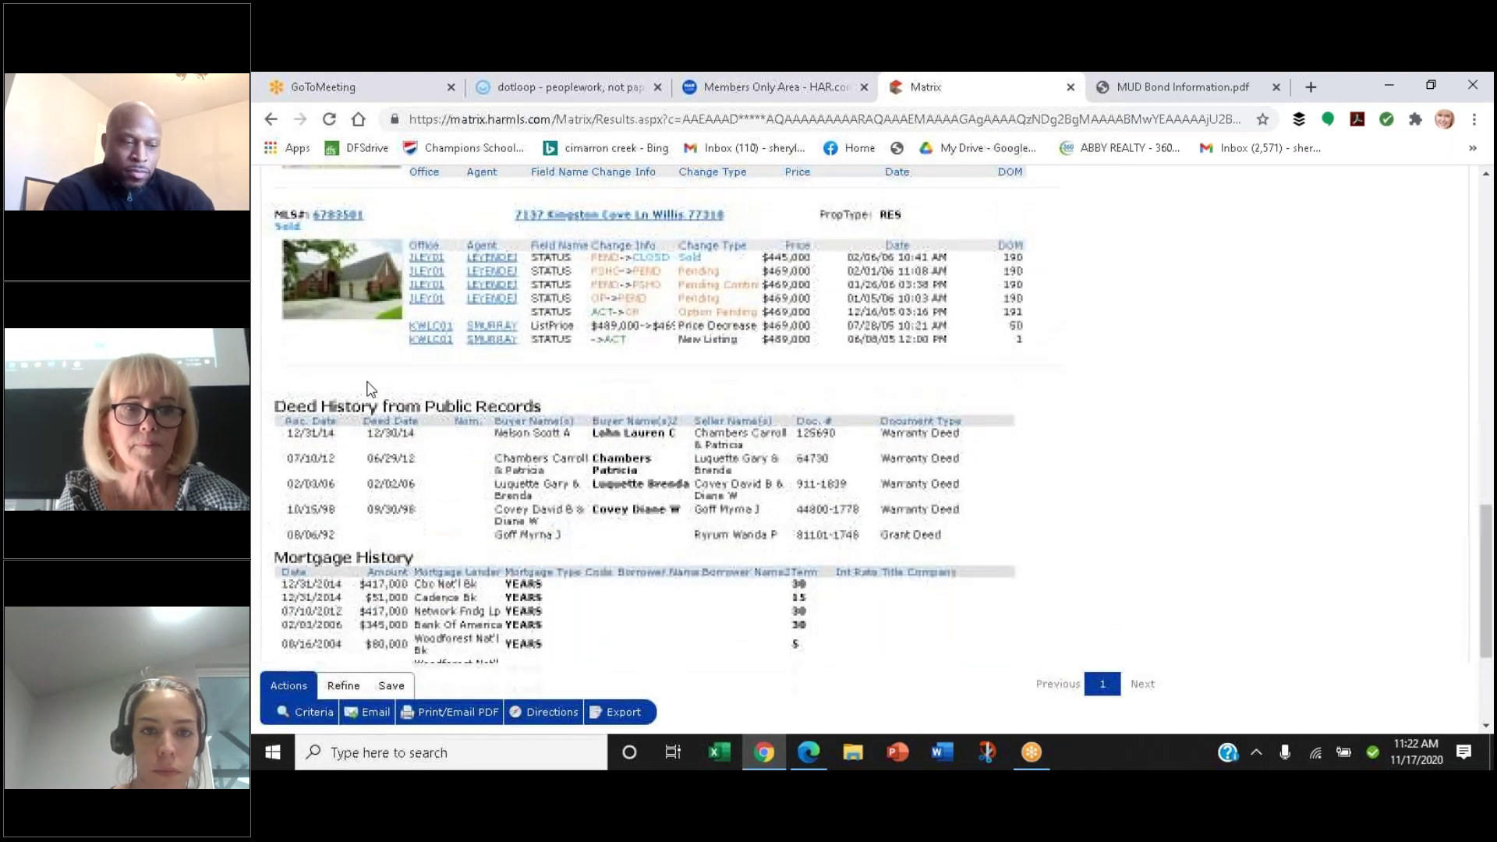
pyautogui.scroll(-1, 368, 387)
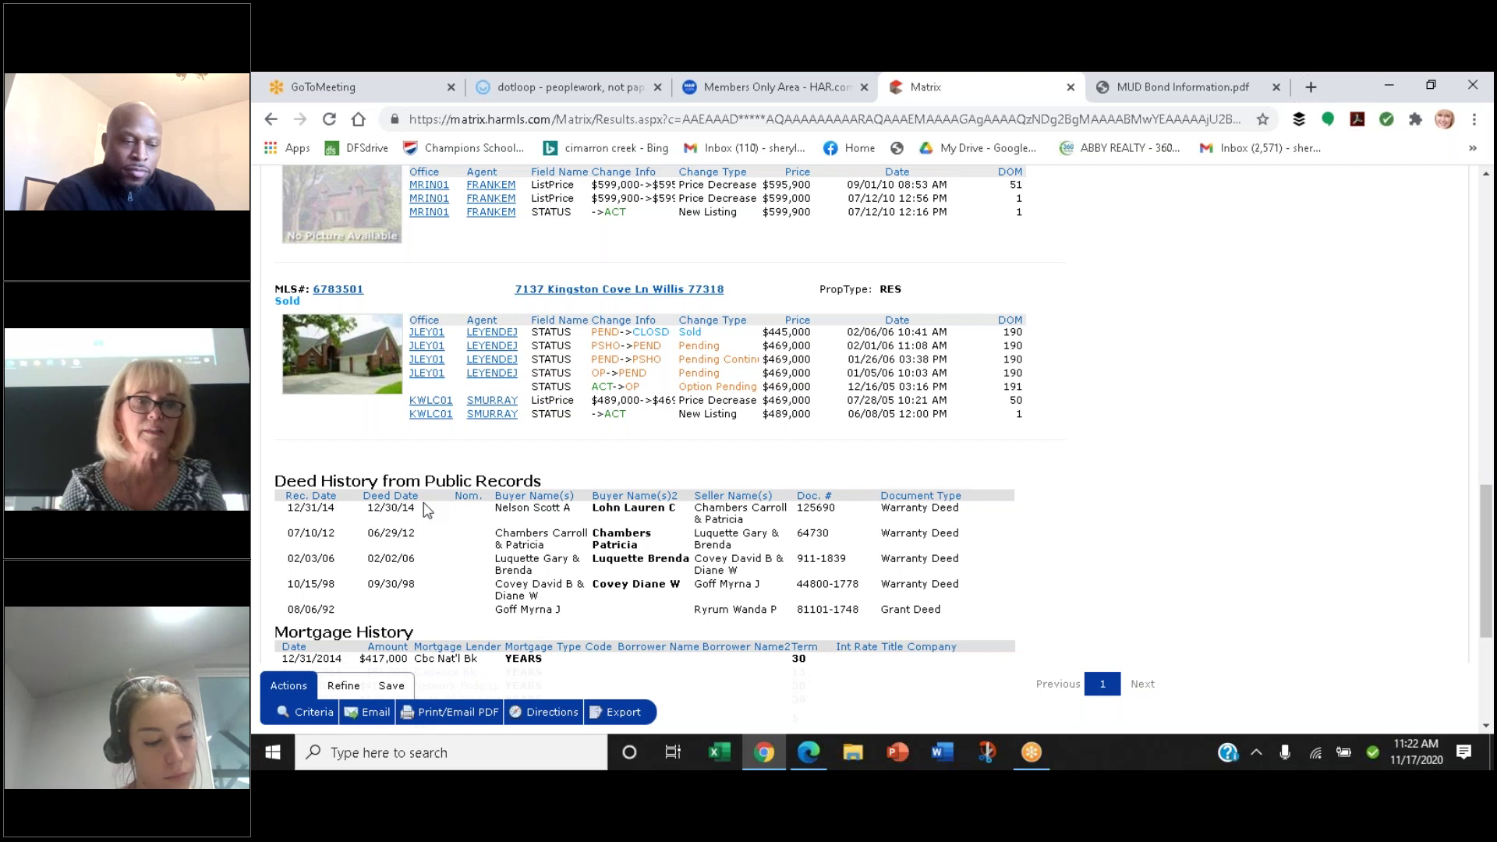
pyautogui.click(522, 91)
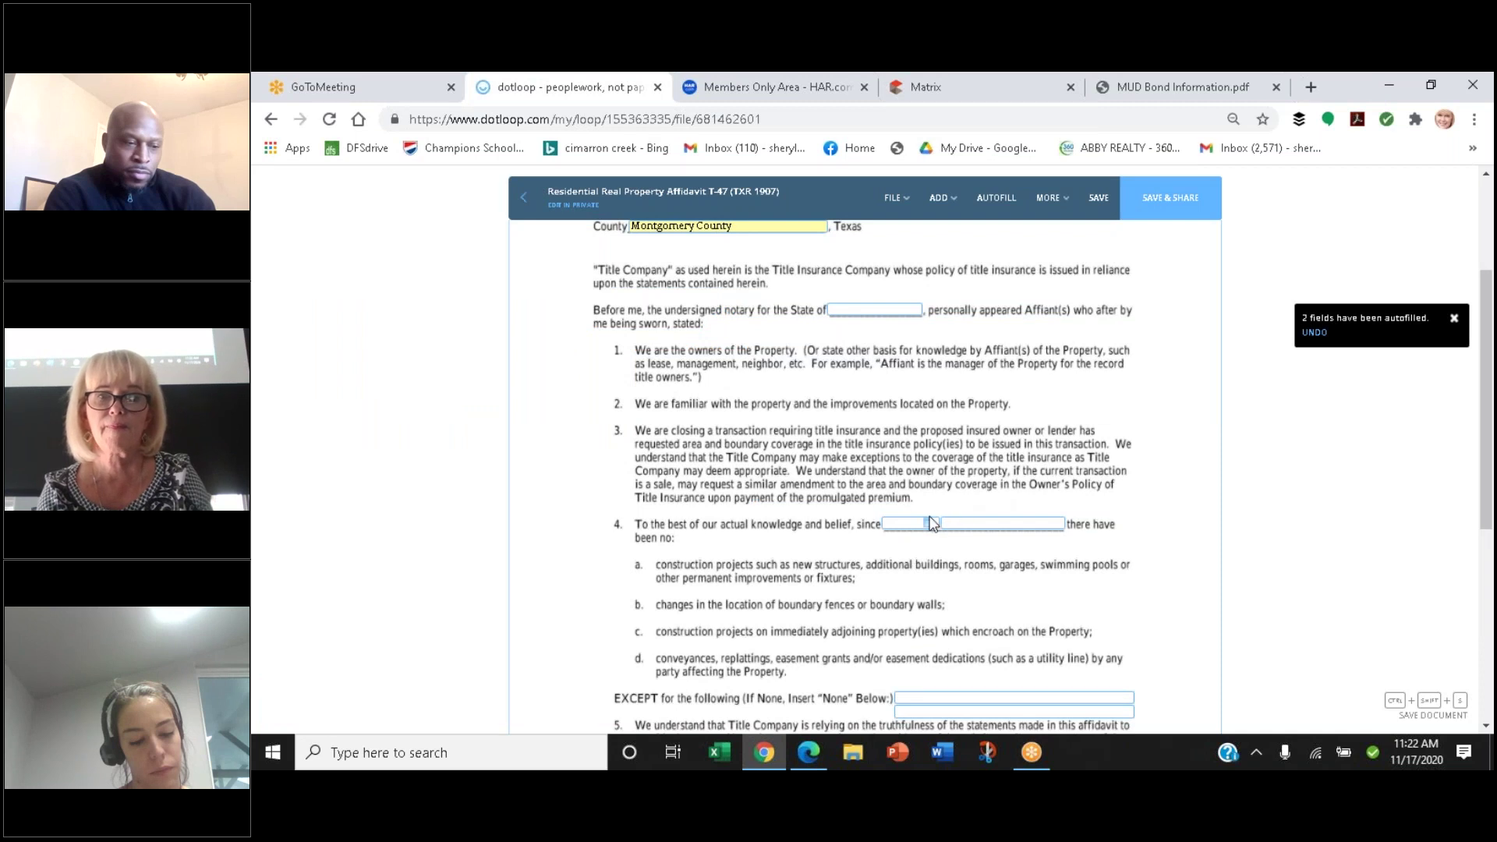
# Open the item 4 date picker on the T-47, close it without choosing a date, then scroll up
pyautogui.click(905, 523)
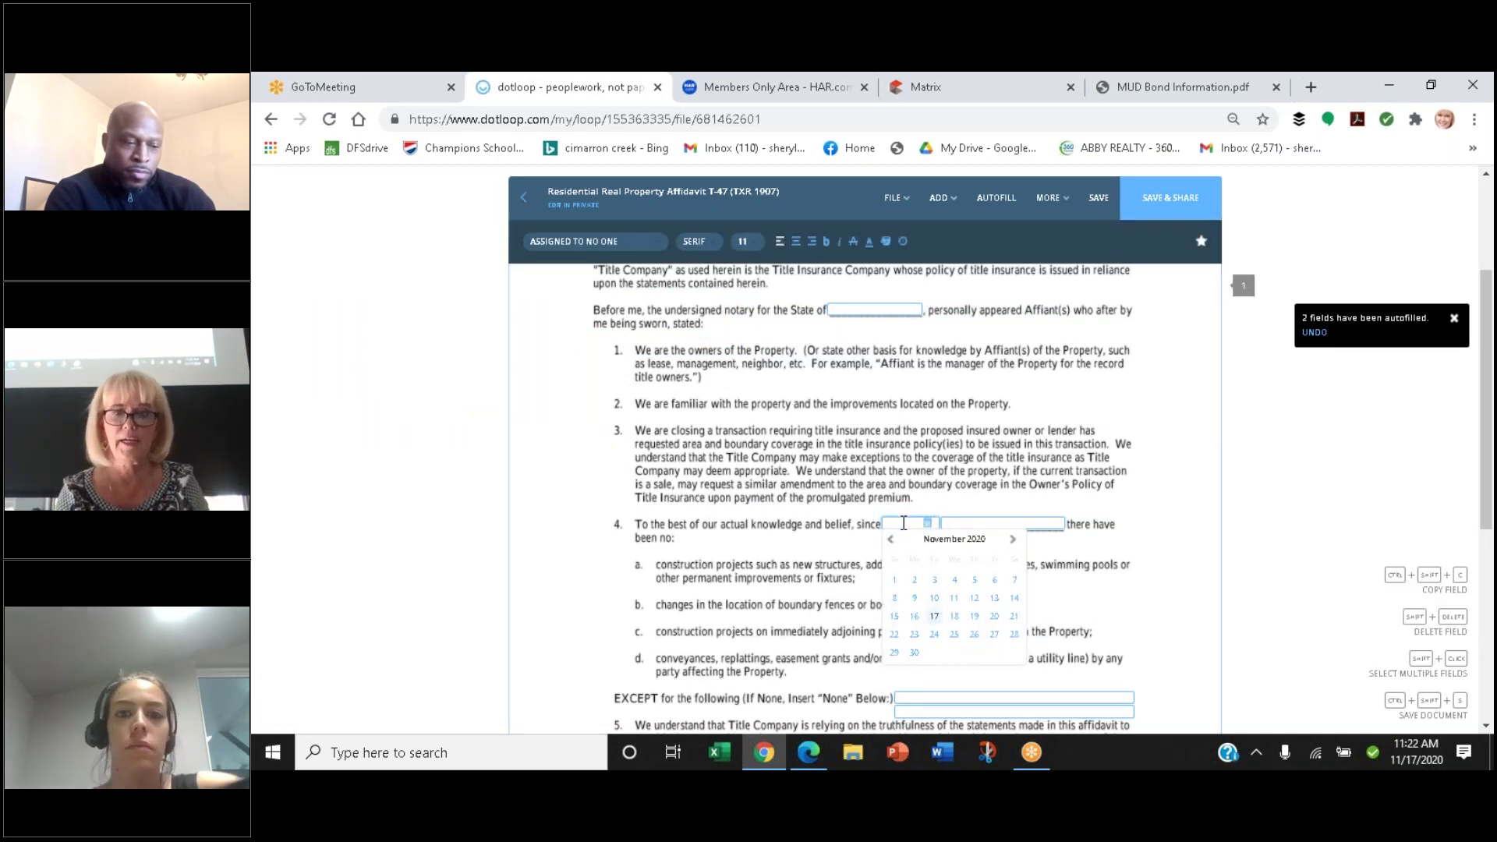
pyautogui.scroll(-2, 903, 523)
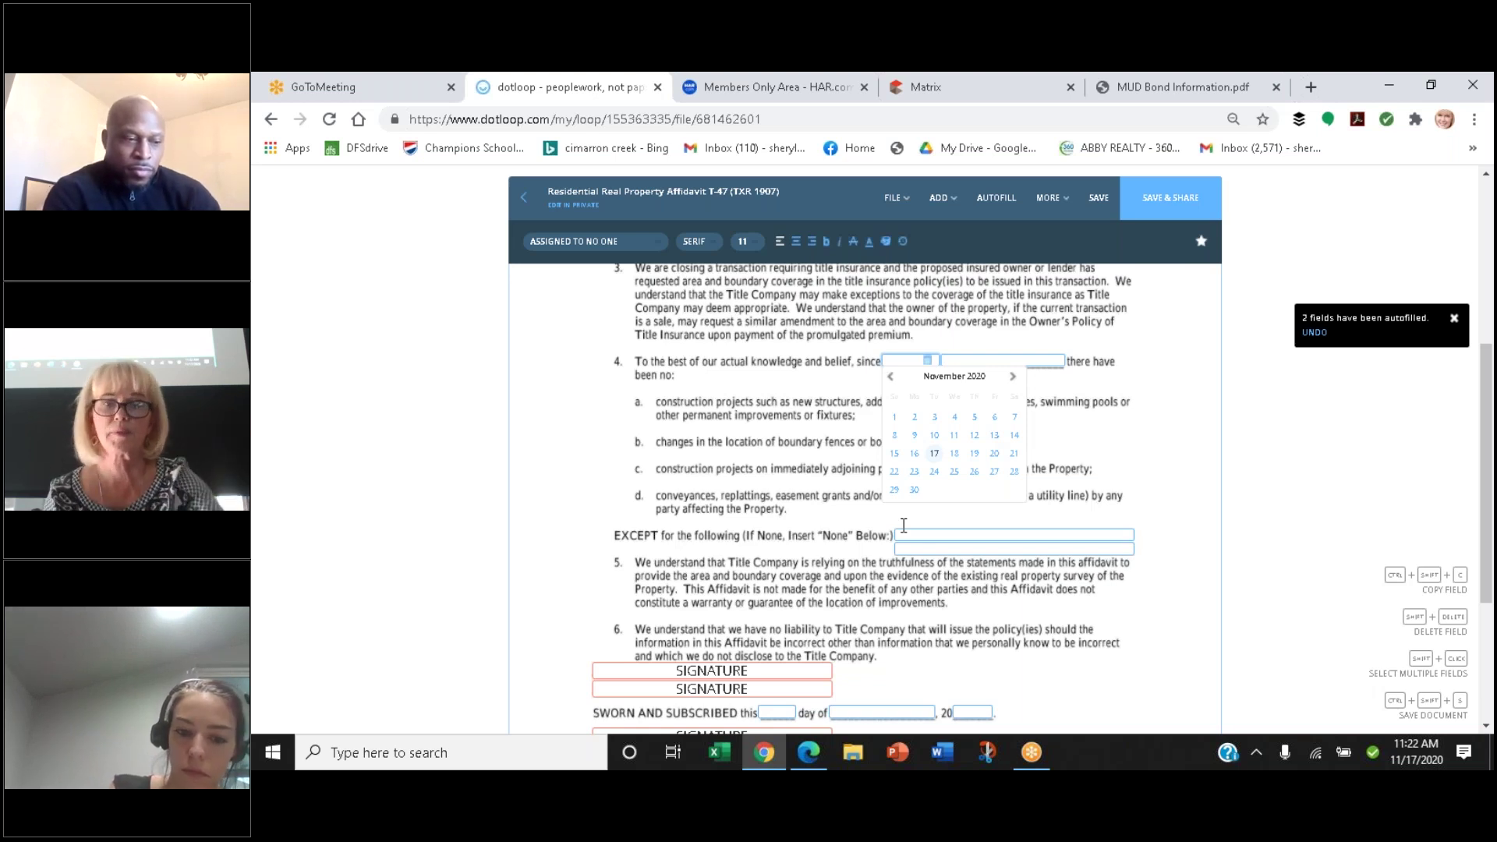
pyautogui.click(904, 525)
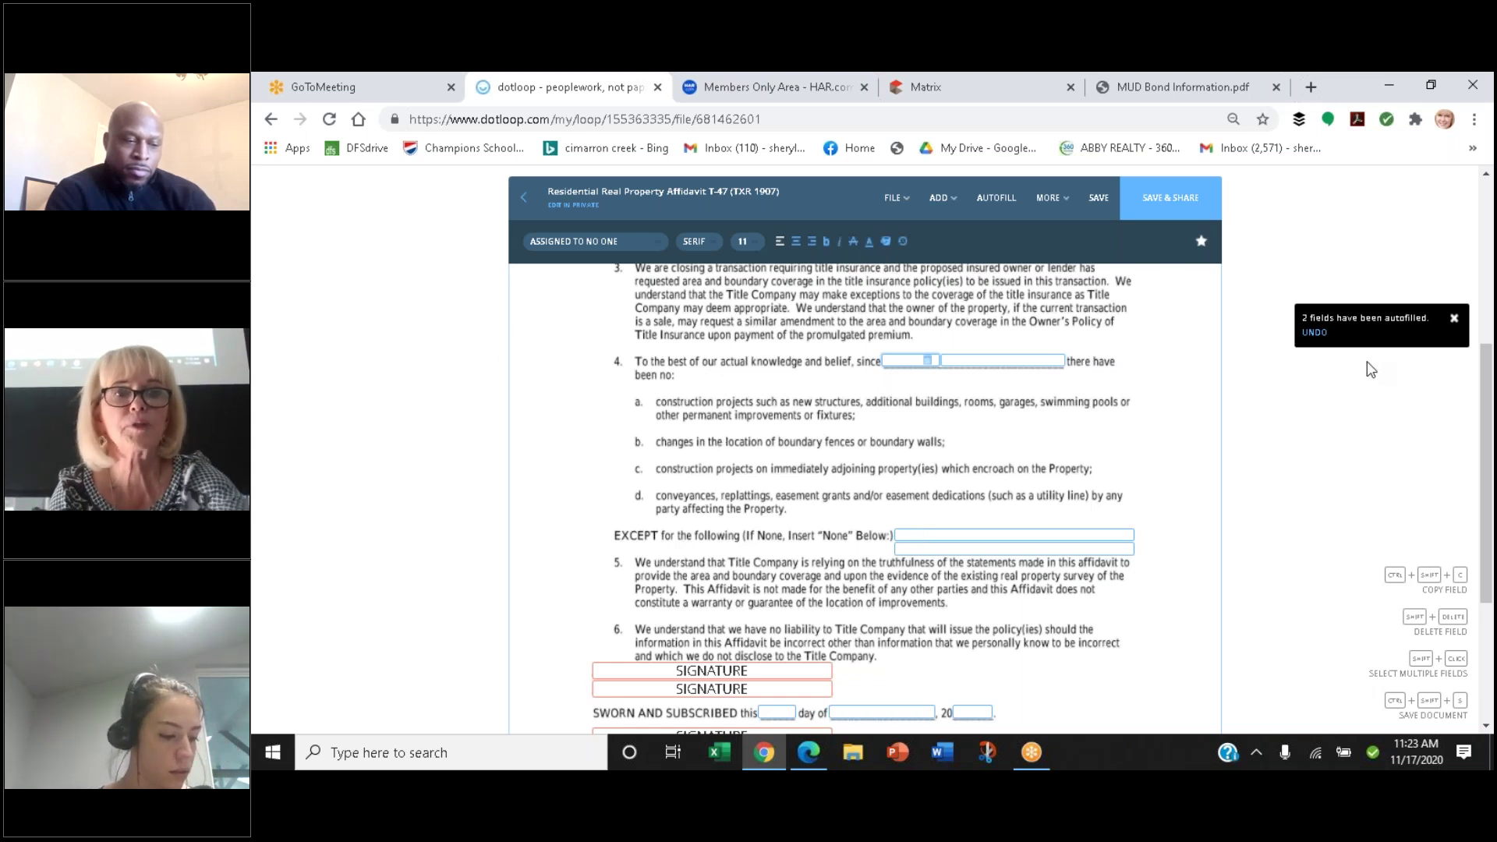
pyautogui.scroll(5, 1370, 368)
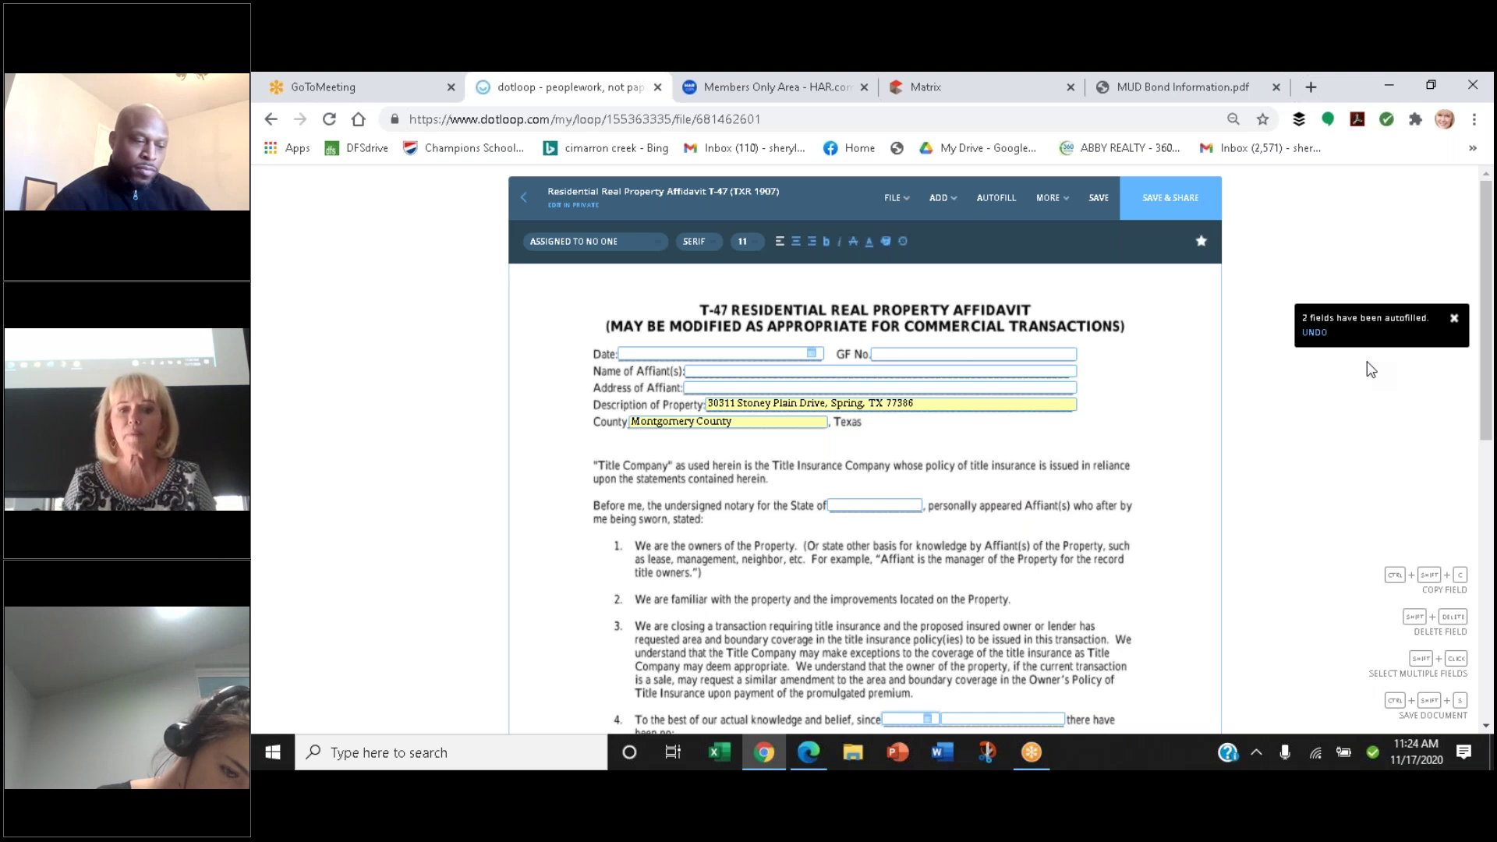
# Exit the affidavit without saving changes, skip sharing, and return to the list of loops
pyautogui.click(527, 204)
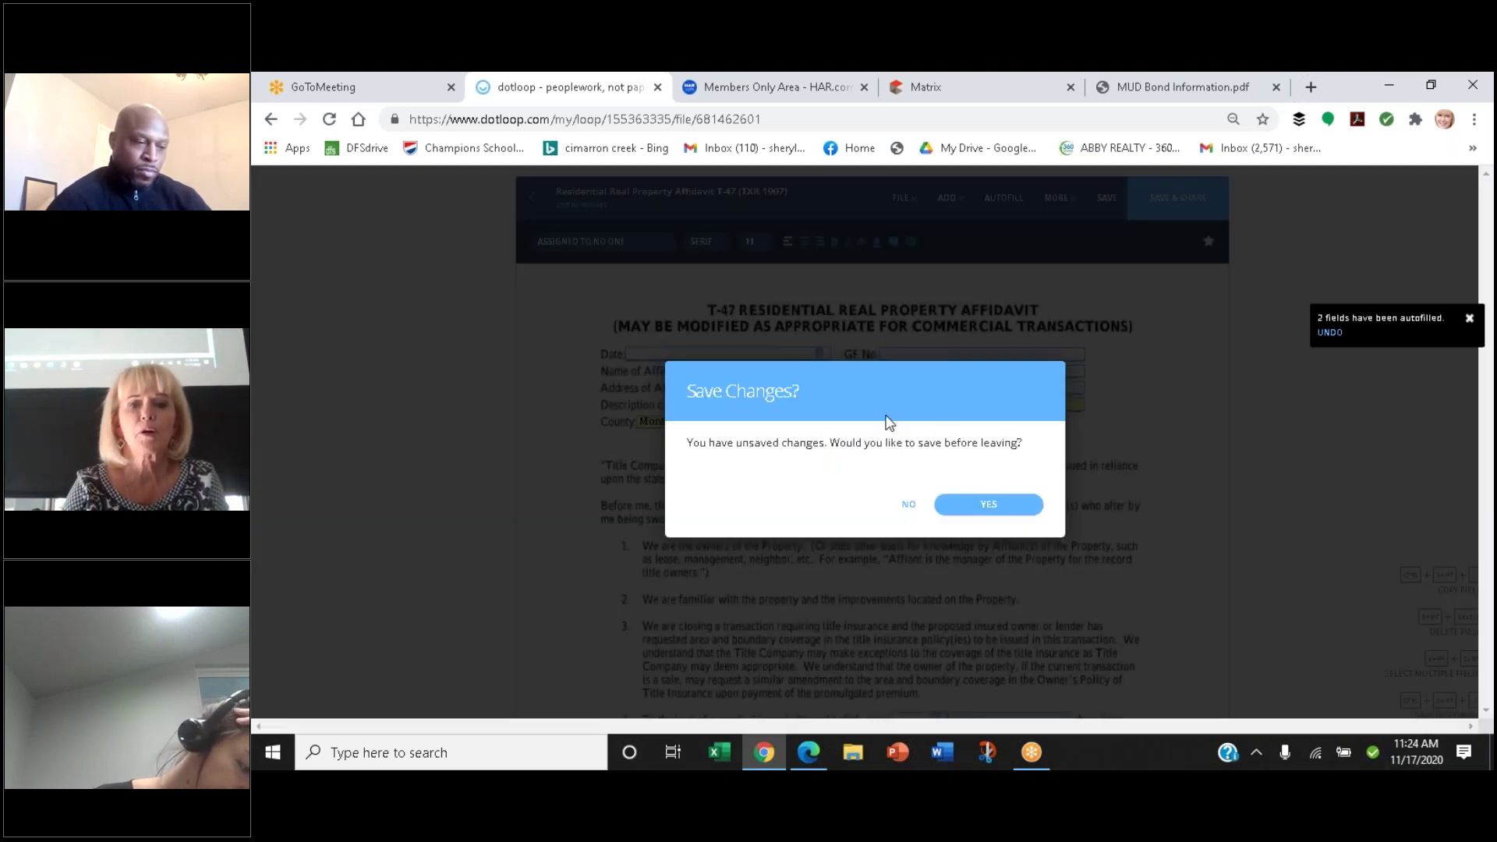
pyautogui.click(910, 504)
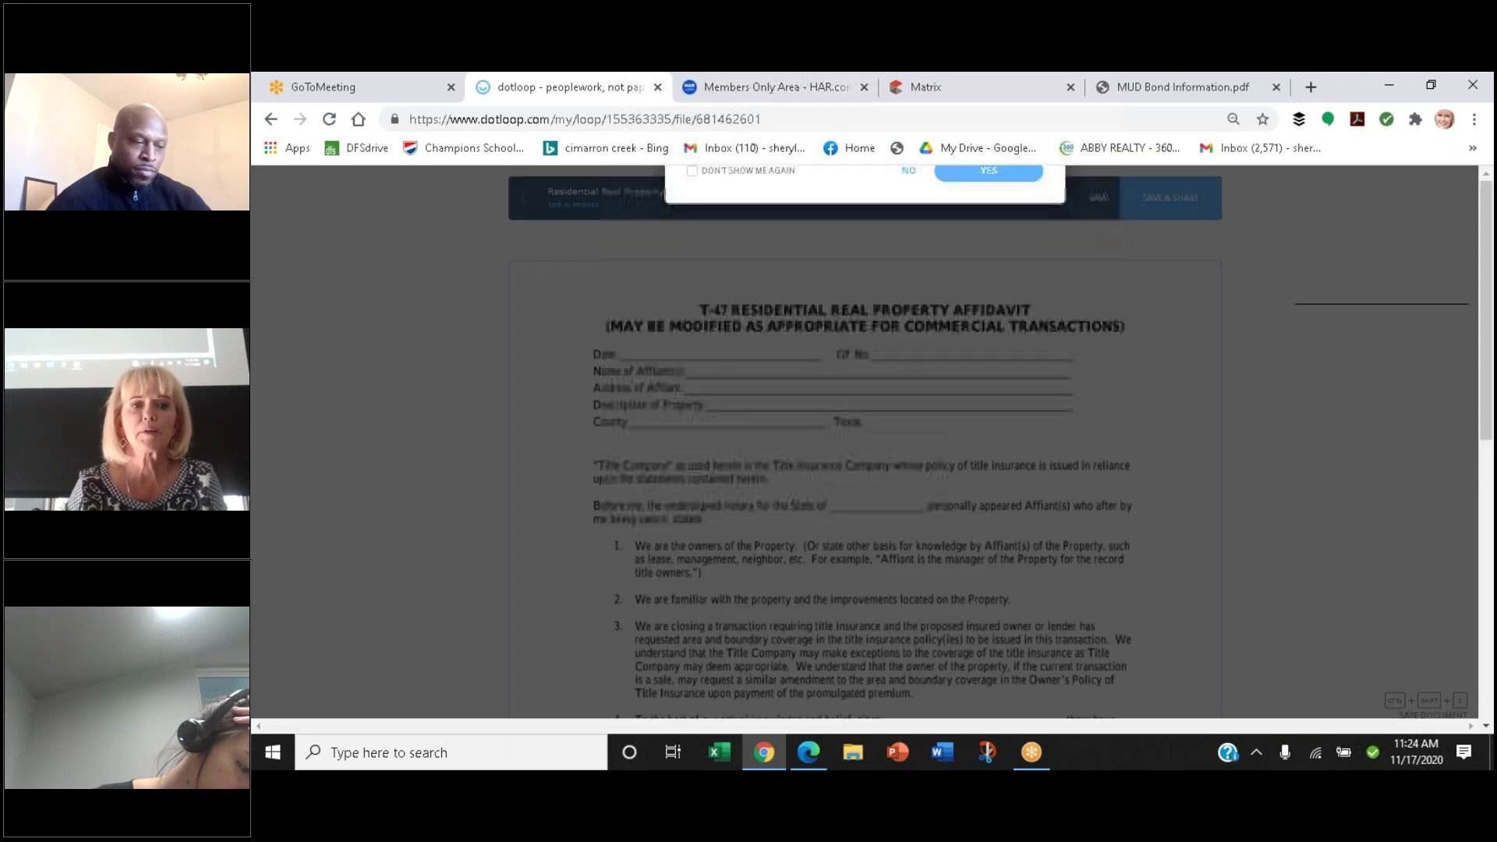
pyautogui.click(909, 504)
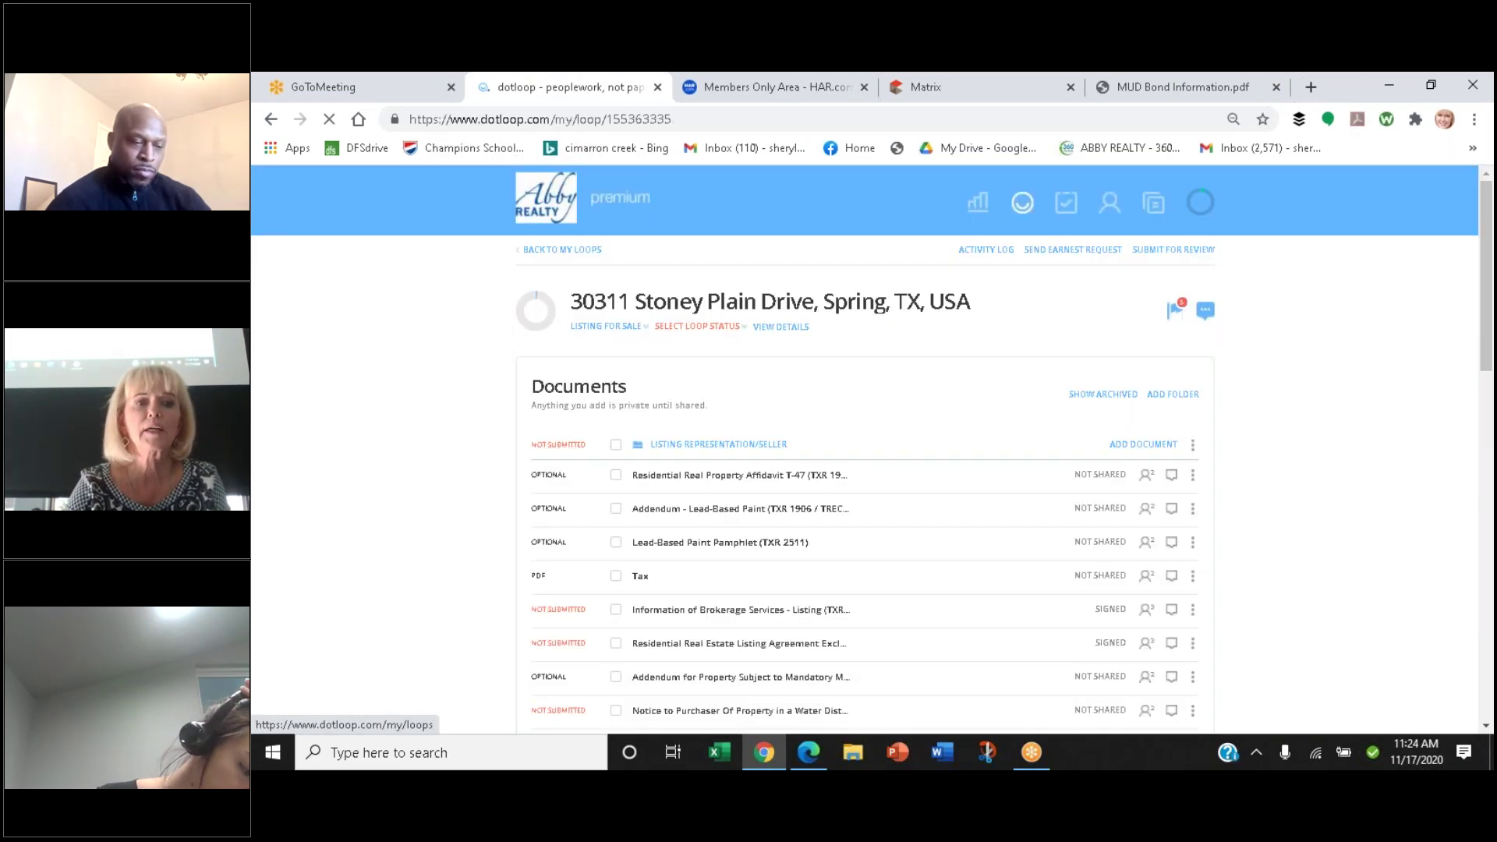
pyautogui.click(449, 192)
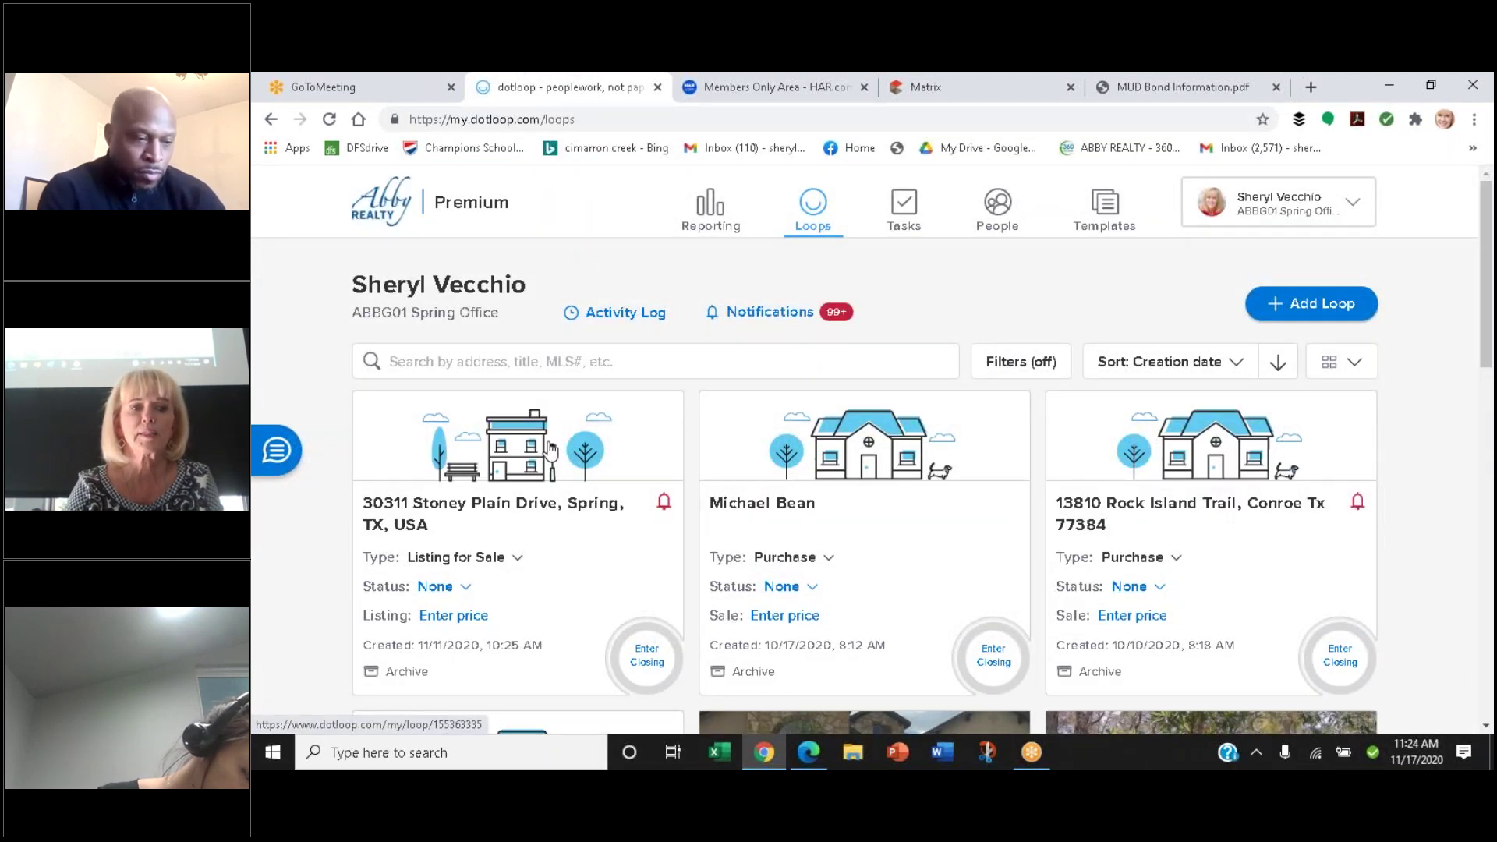
pyautogui.click(526, 466)
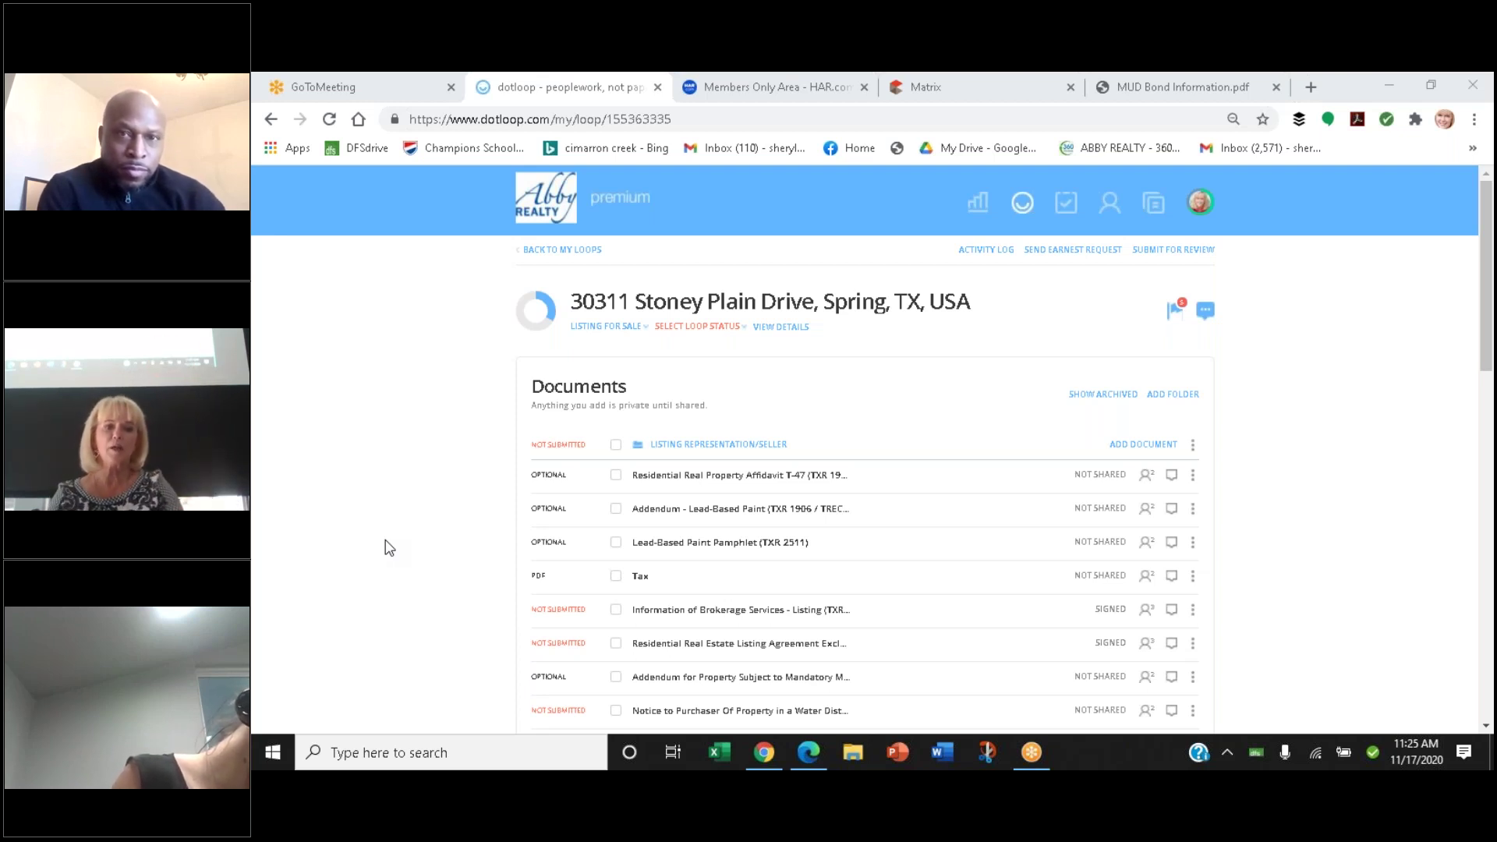
pyautogui.click(616, 476)
pyautogui.click(616, 509)
pyautogui.click(615, 543)
pyautogui.click(616, 576)
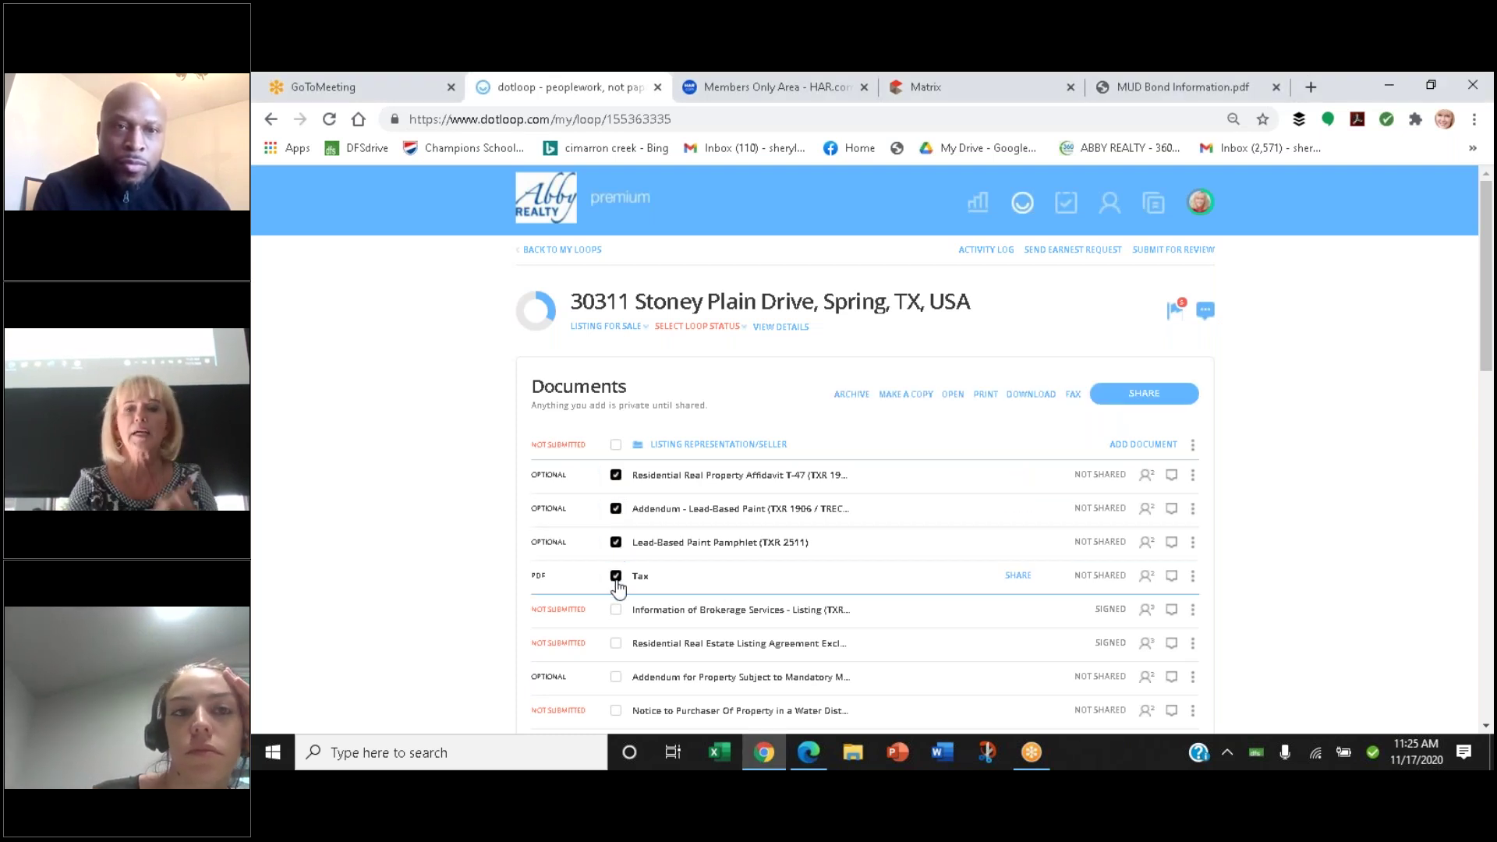